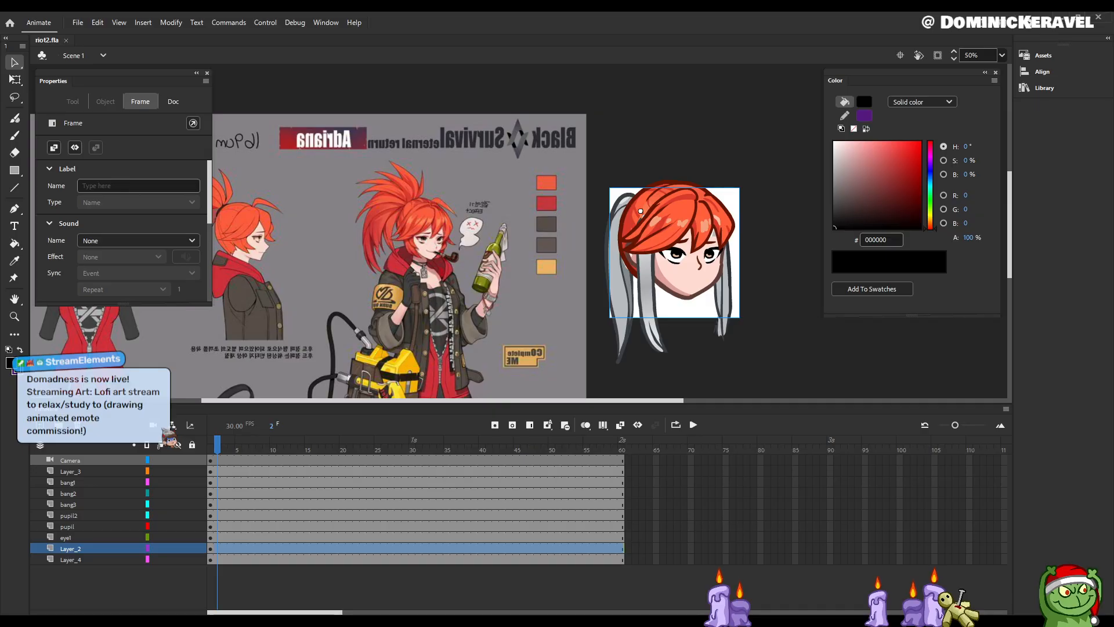
left_click(710, 277)
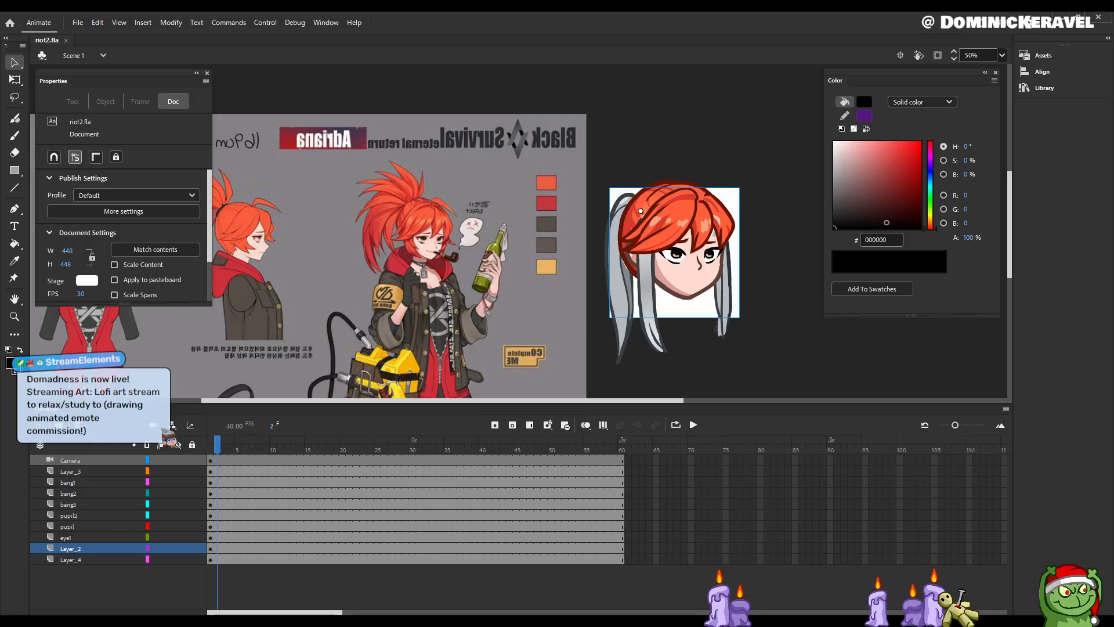
key("e")
key("v")
key("e")
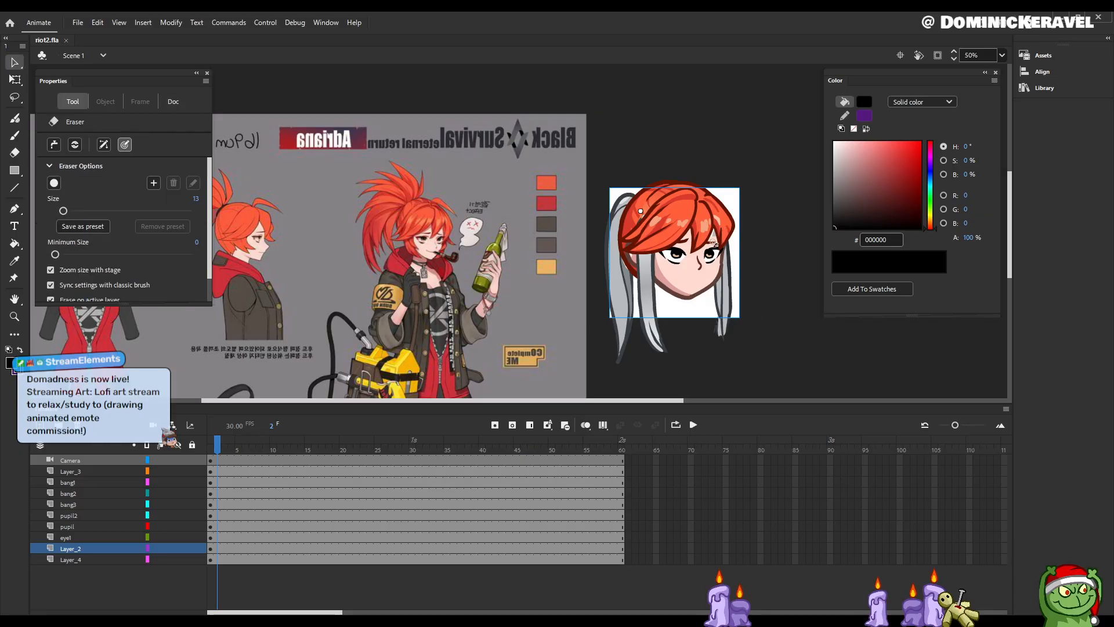
key("v")
key("space")
left_click_drag(778, 191, 817, 194)
key("e")
key("v")
key("space")
mouse_move(768, 280)
left_mouse_down()
mouse_move(829, 262)
mouse_move(745, 269)
mouse_move(701, 294)
left_mouse_up()
Step: Sample the light skin colour FFDBD2 from the face inside the head graphic, then return to the main scene
key("ctrl+space")
left_click(719, 263)
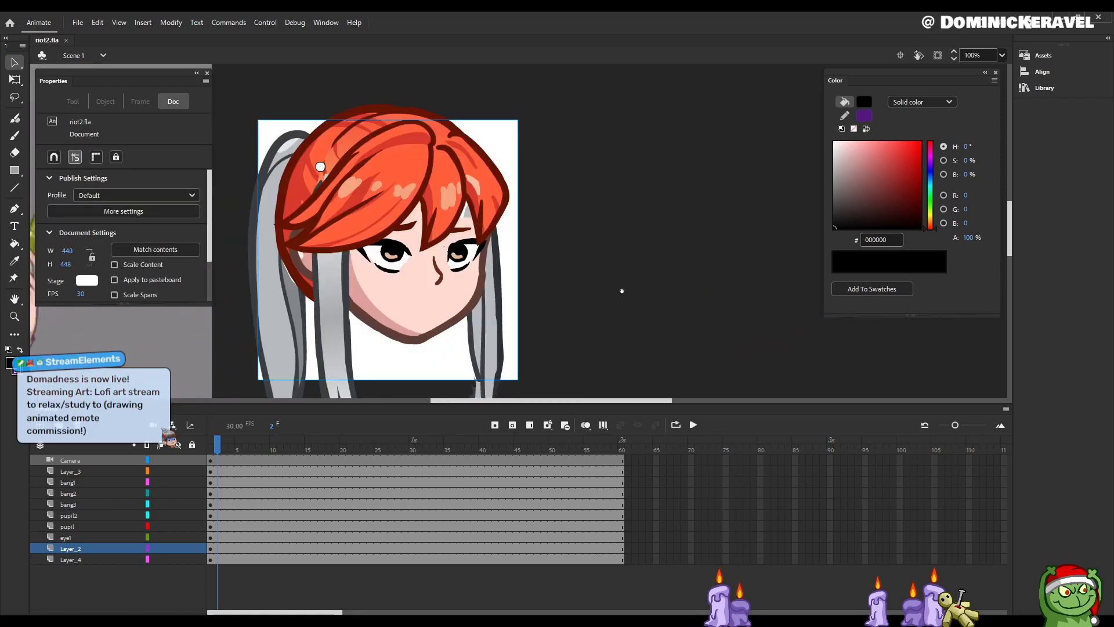
key("space")
left_click_drag(483, 292, 660, 281)
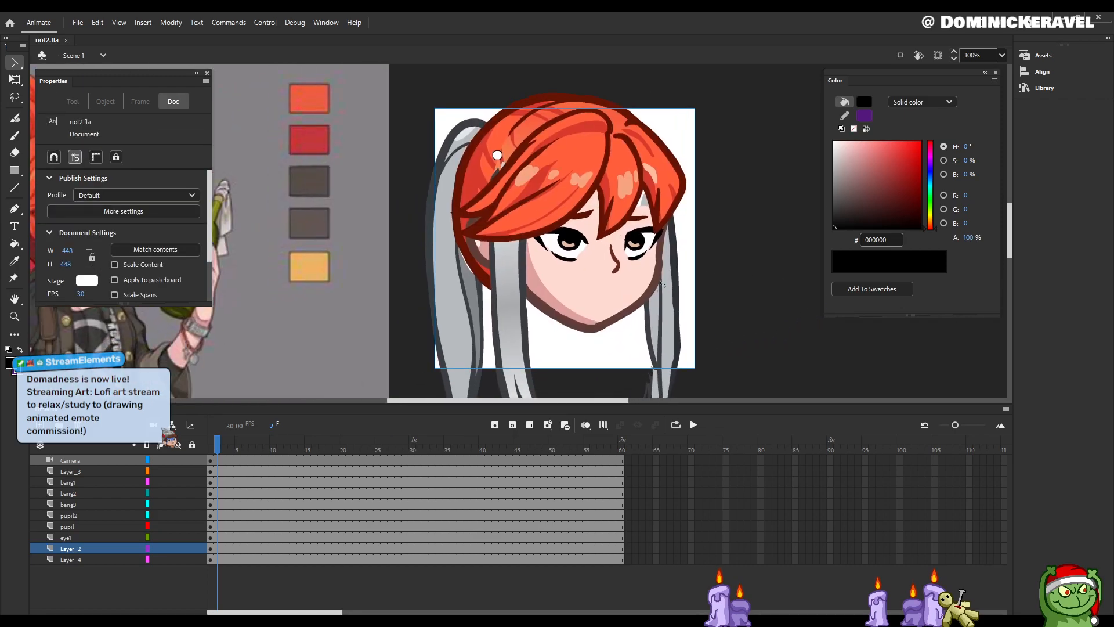
double_click(625, 249)
key("o")
key("i")
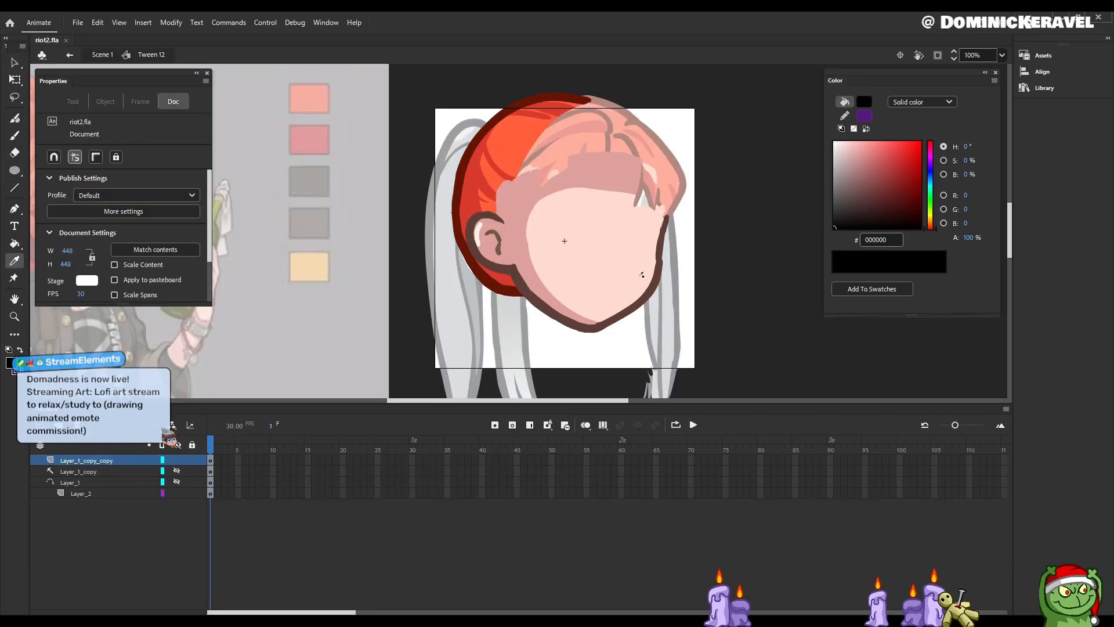
left_click(627, 249)
key("v")
double_click(715, 284)
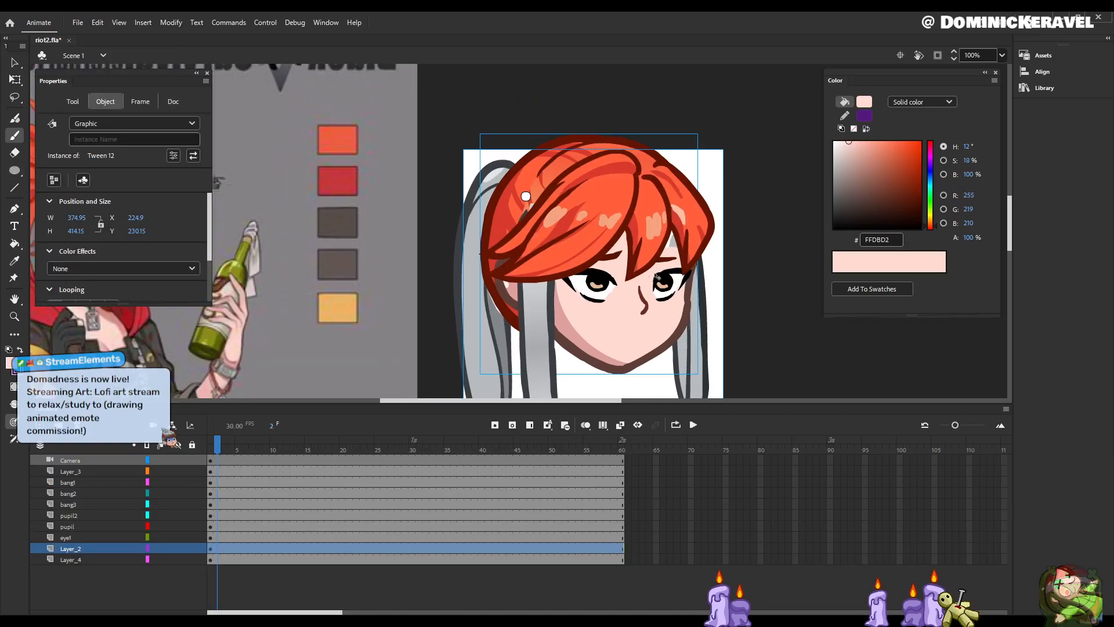
key("b")
key("ctrl+equal")
key("v")
double_click(531, 238)
key("b")
key("v")
left_click(568, 261)
double_click(684, 264)
double_click(547, 259)
key("e")
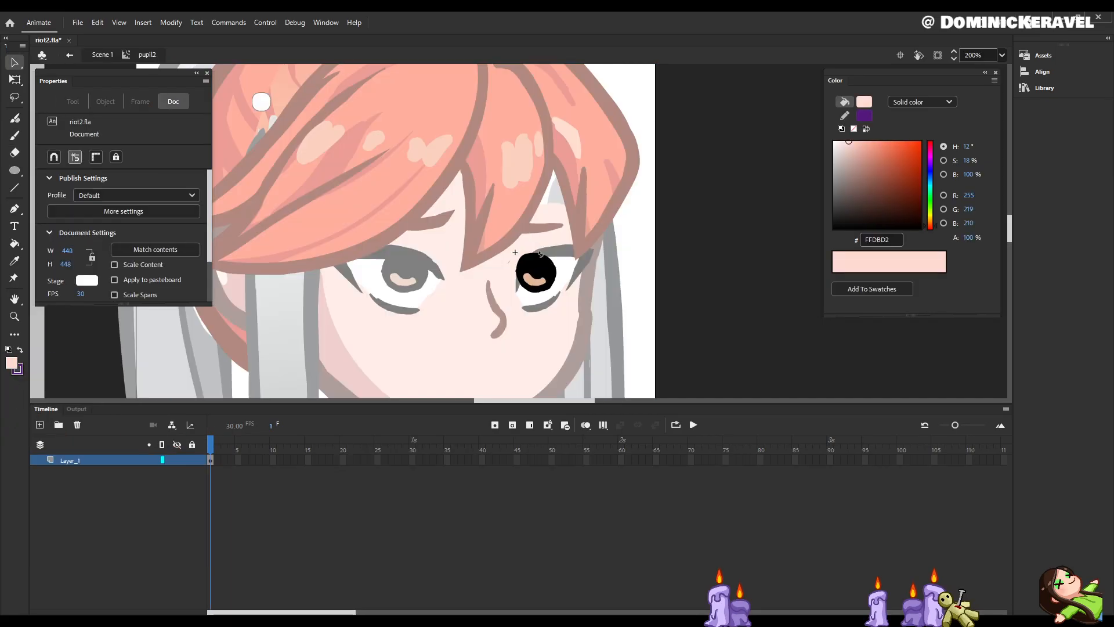
key("v")
double_click(318, 386)
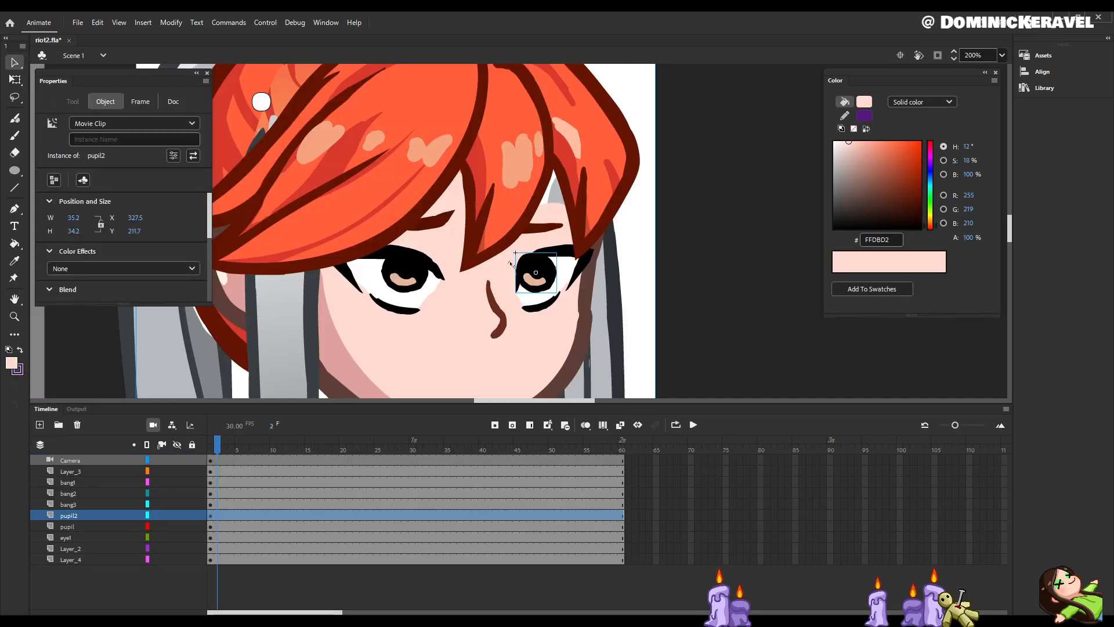
double_click(512, 267)
key("e")
key("v")
double_click(664, 236)
Step: Open the eye graphic nearest the face's far edge for editing and sample black 000000 from its upper lash
left_click_drag(609, 265, 670, 265)
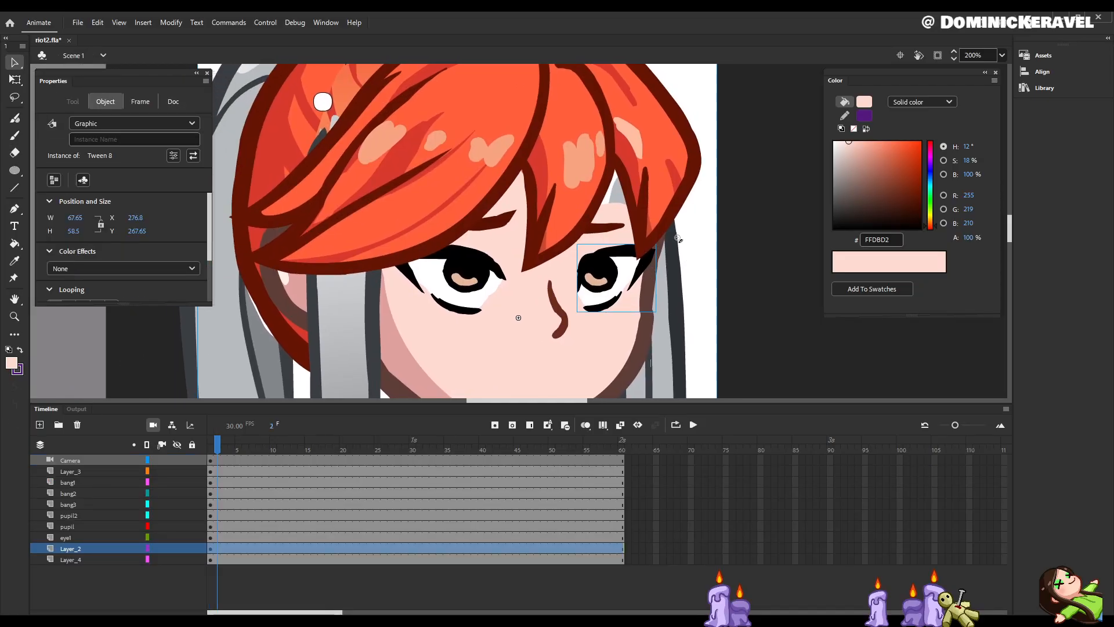
double_click(656, 251)
key("e")
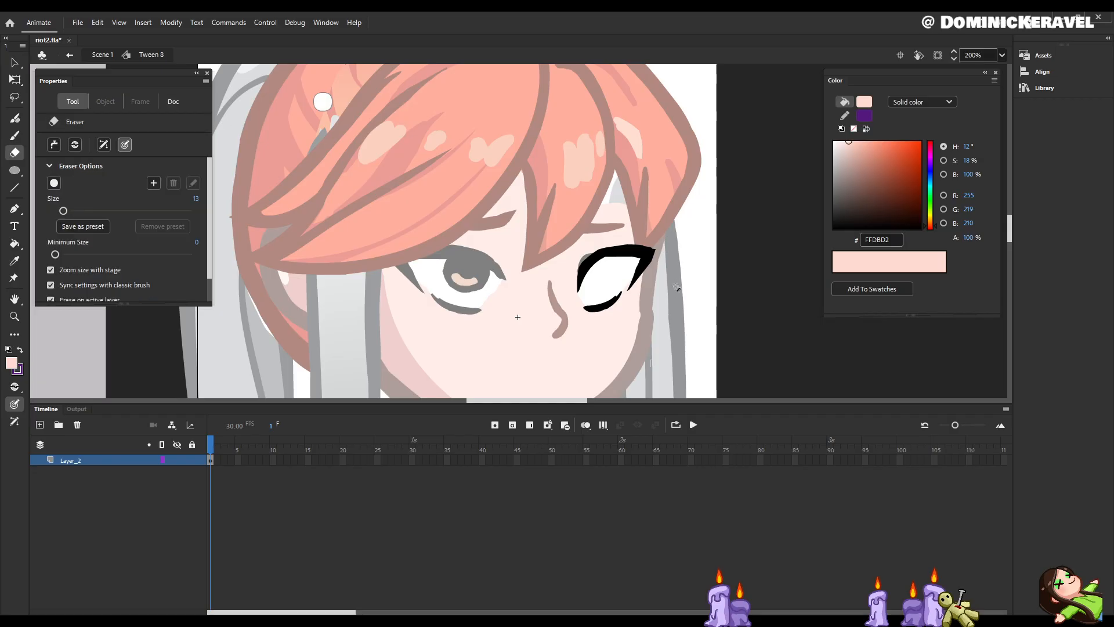
key("i")
left_click(644, 252)
key("e")
key("v")
left_click_drag(687, 224, 752, 224)
key("e")
key("b")
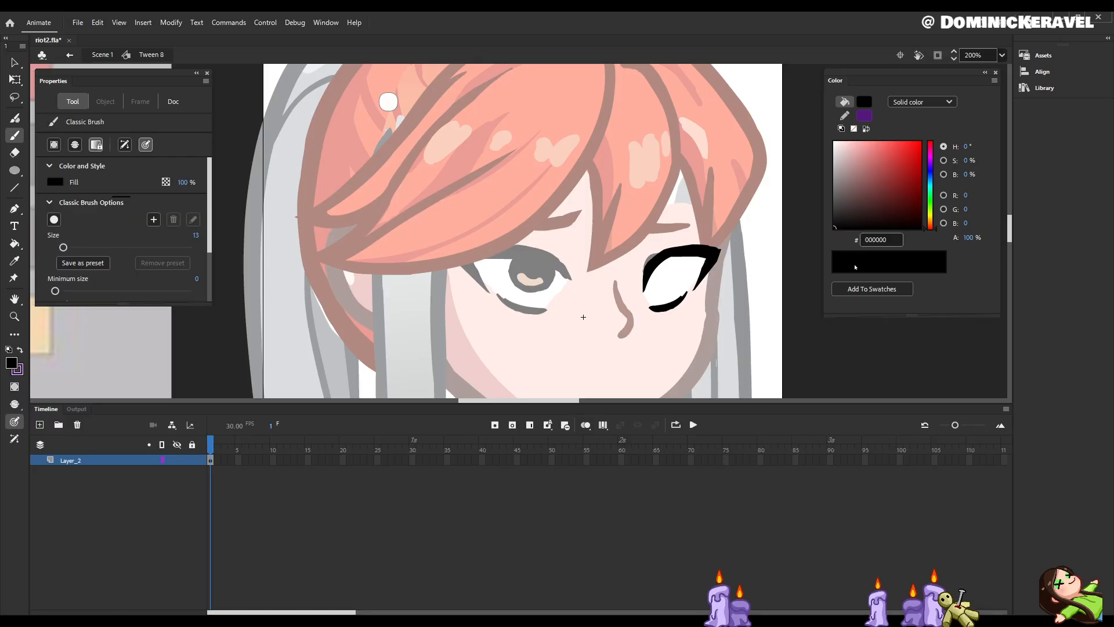
Step: Touch up the outer end of the eye's lower lash in black, setting the Classic Brush size to 10
left_click(14, 405)
left_click(93, 404)
key("v")
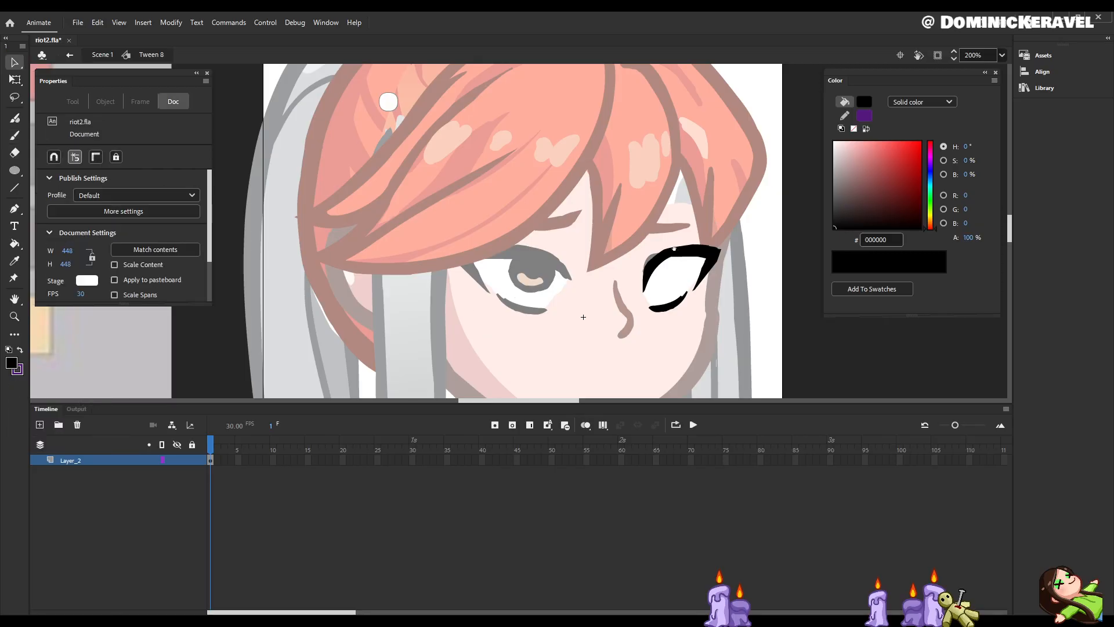
left_click(673, 241, "ctrl")
key("i")
left_click(562, 249)
left_click_drag(503, 265, 599, 250)
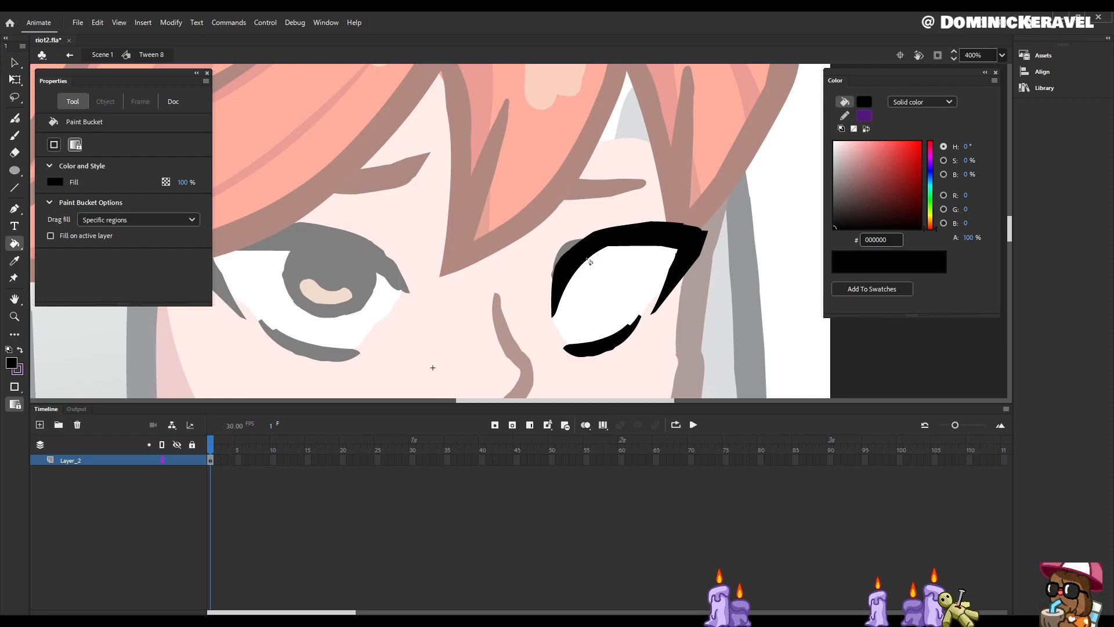
key("b")
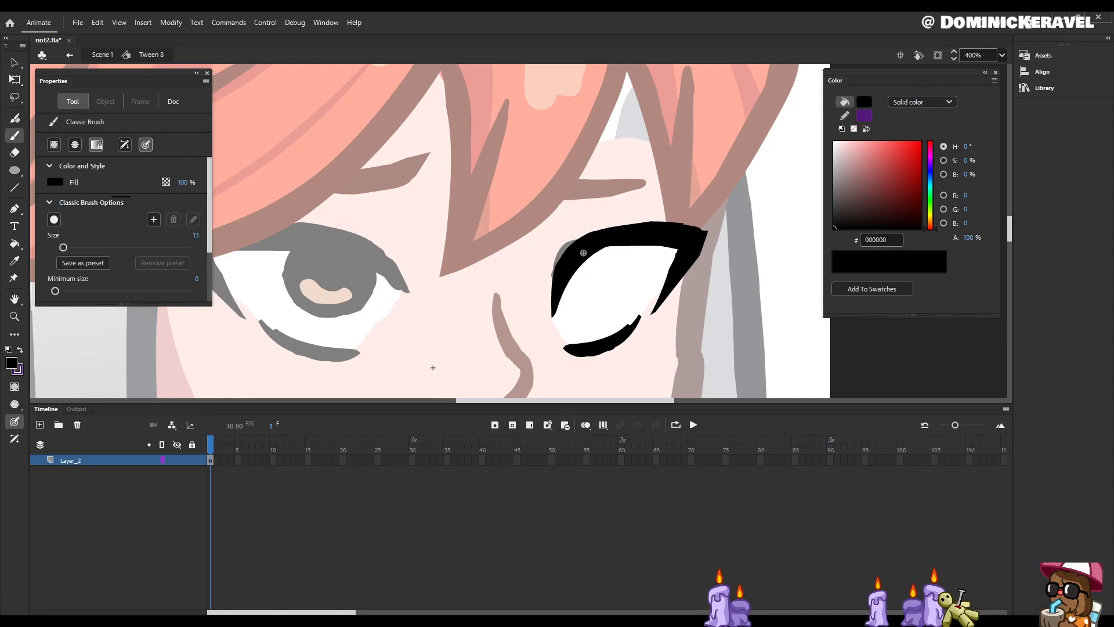
key("e")
key("b")
left_click_drag(640, 317, 616, 339)
key("ctrl+z")
left_click_drag(63, 247, 61, 247)
mouse_move(632, 323)
left_mouse_down()
mouse_move(643, 314)
mouse_move(630, 326)
left_mouse_up()
key("ctrl+z")
Step: Brush black along the inside of the eye's outer corner and fill the gap beside it with sampled white FFFFFF
key("i")
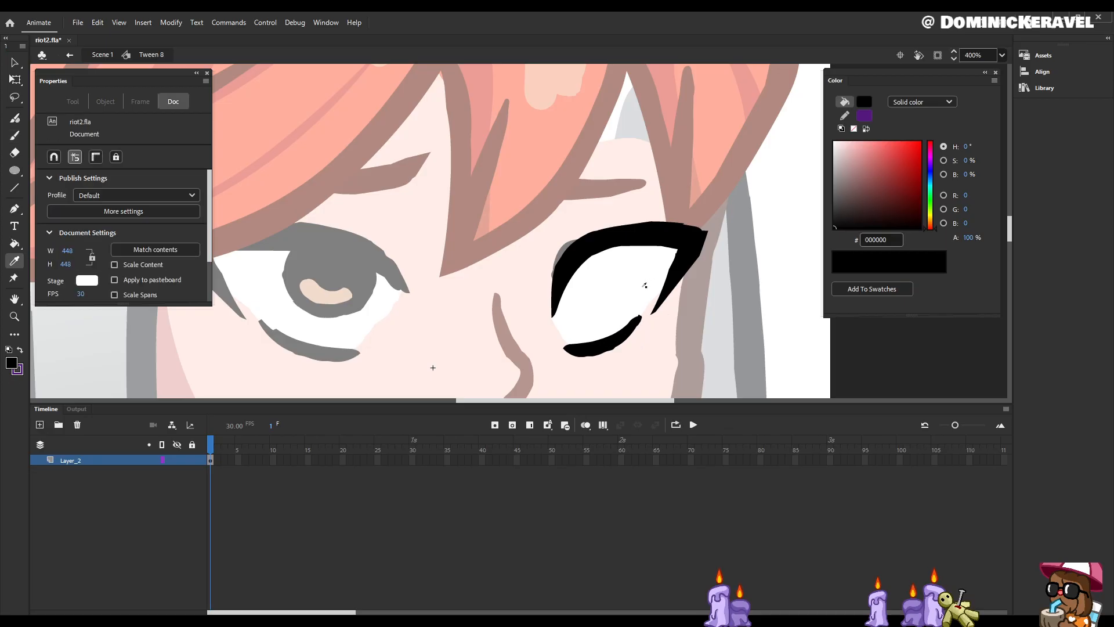
key("b")
left_click_drag(674, 253, 658, 282)
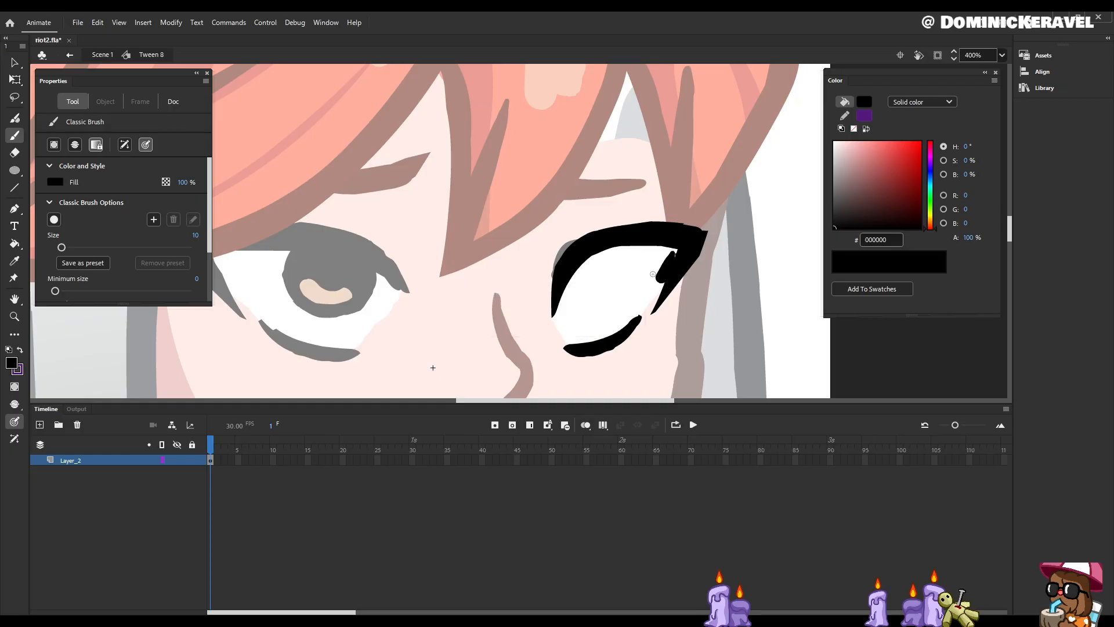
key("i")
left_click(647, 276)
left_click(659, 274)
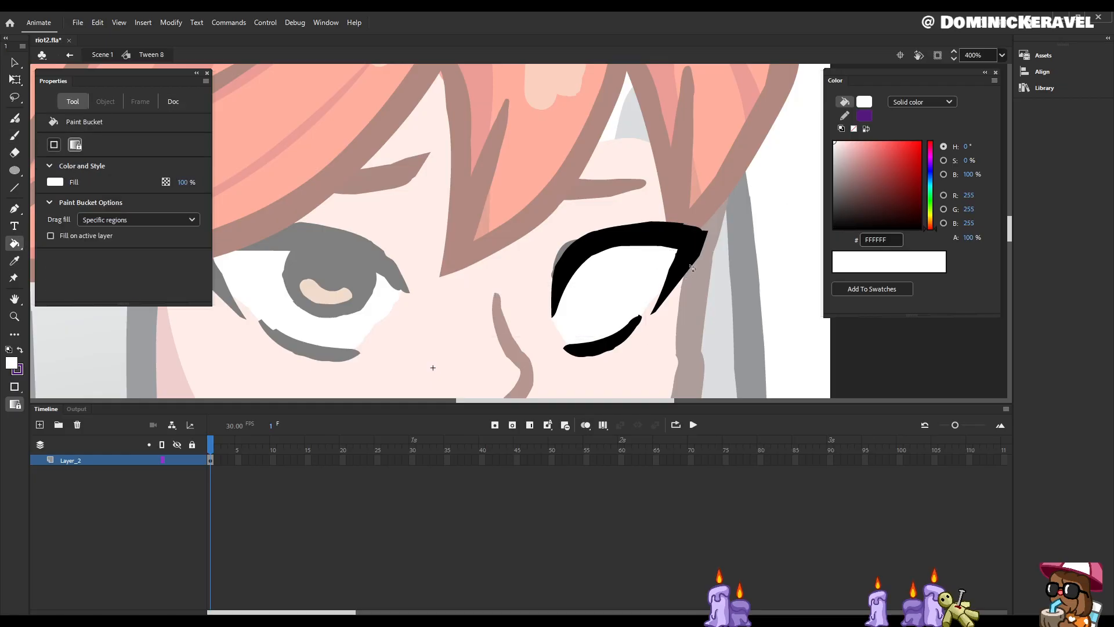
Step: Trim the lower lash's outer end with a white brush stroke and erase along the upper lash's top edge
key("b")
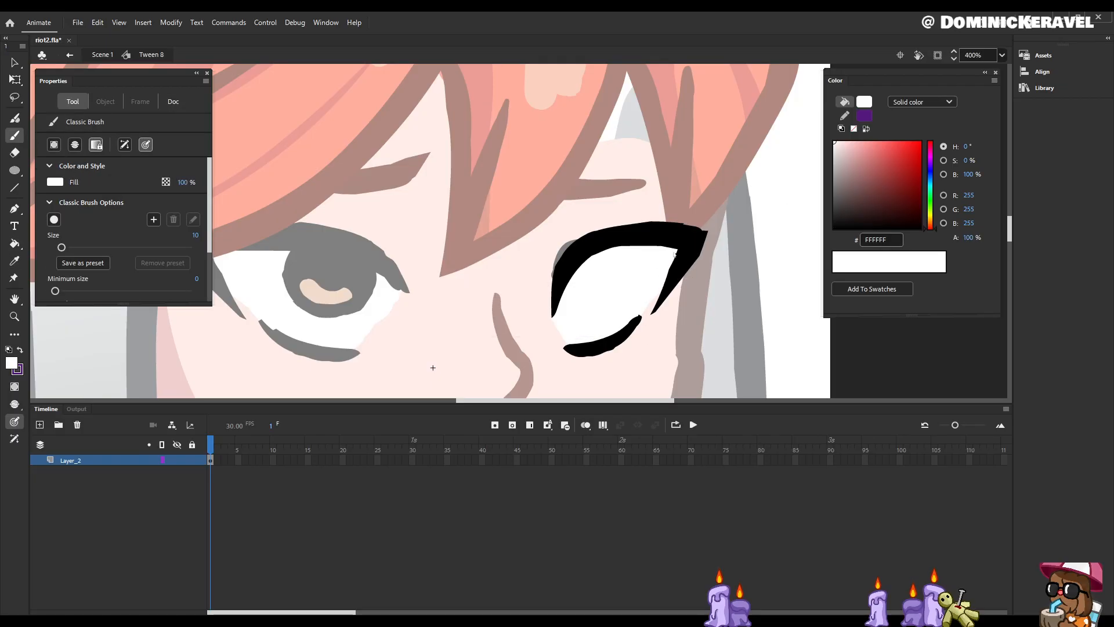
left_click_drag(640, 315, 606, 334)
key("v")
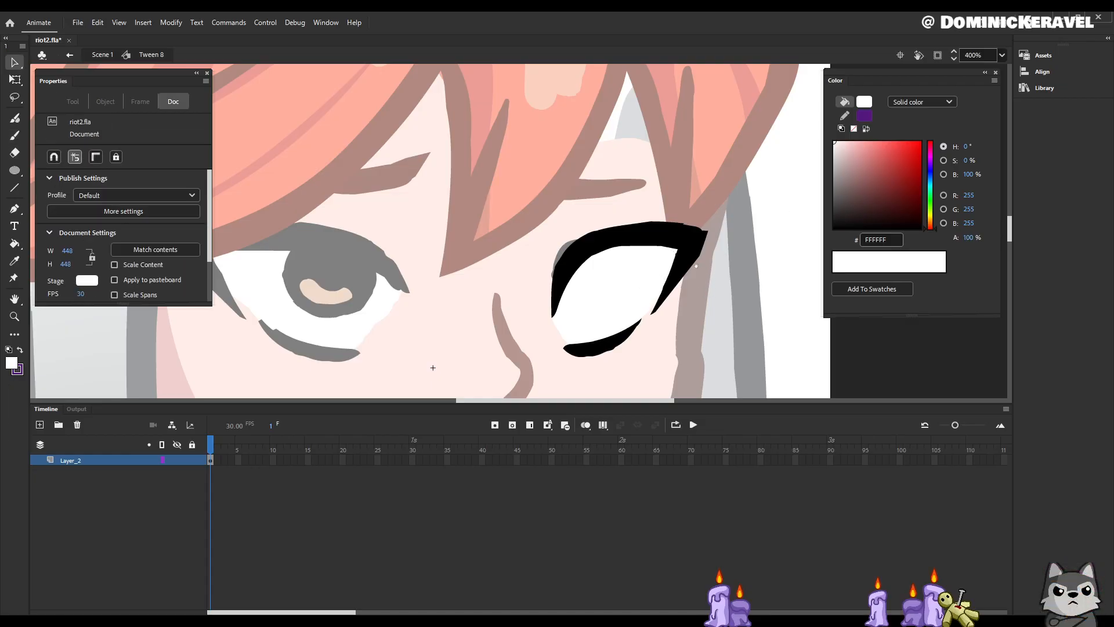
key("e")
mouse_move(607, 221)
left_mouse_down()
mouse_move(667, 207)
mouse_move(718, 221)
mouse_move(659, 214)
mouse_move(697, 220)
left_mouse_up()
key("o")
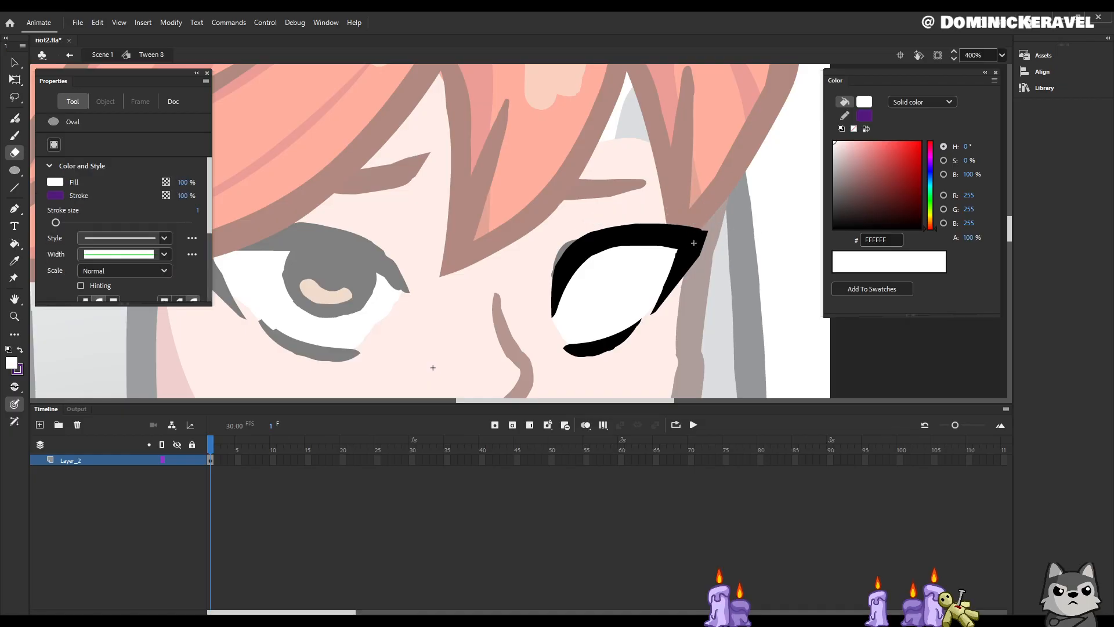
Step: Sample black from the lash and brush the outer tip of the upper lash into a sharper point
key("i")
left_click(705, 236)
key("b")
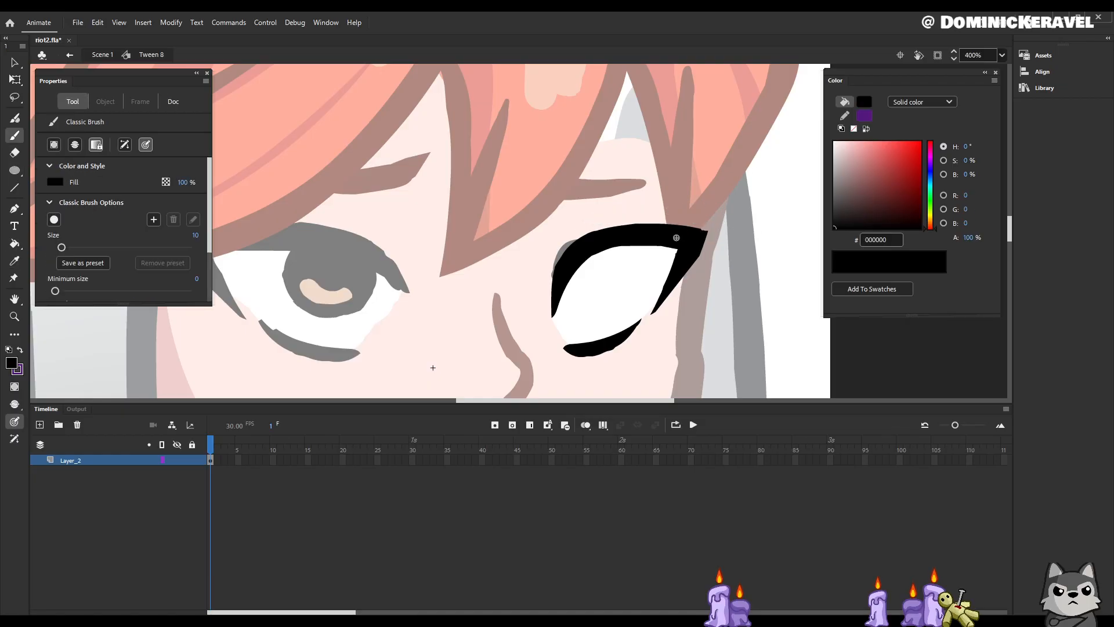
left_click_drag(700, 231, 708, 233)
key("e")
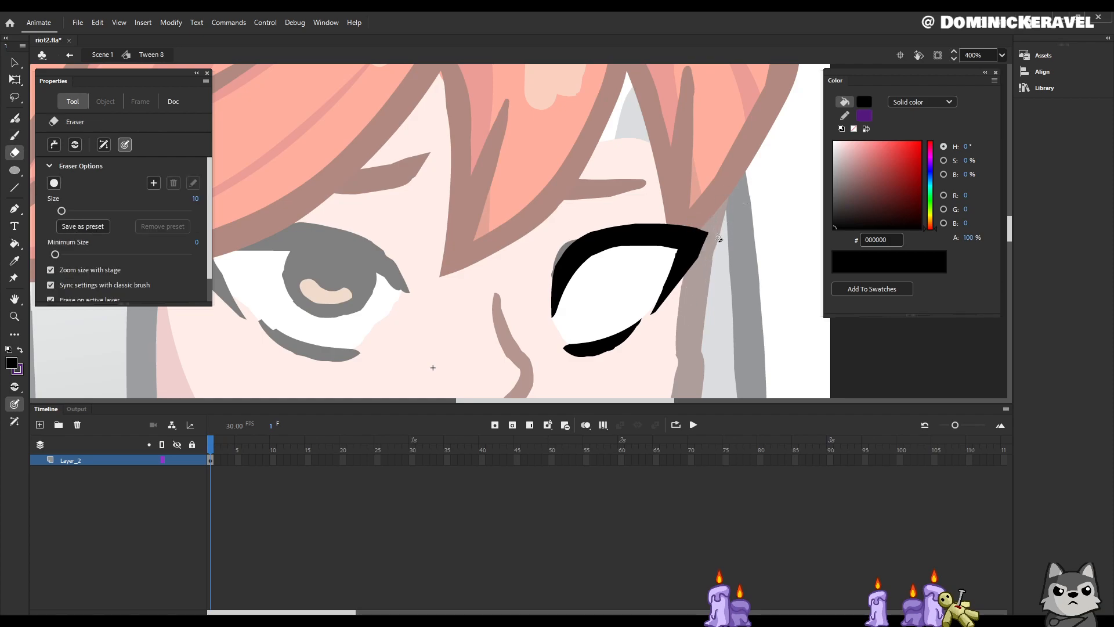
key("v")
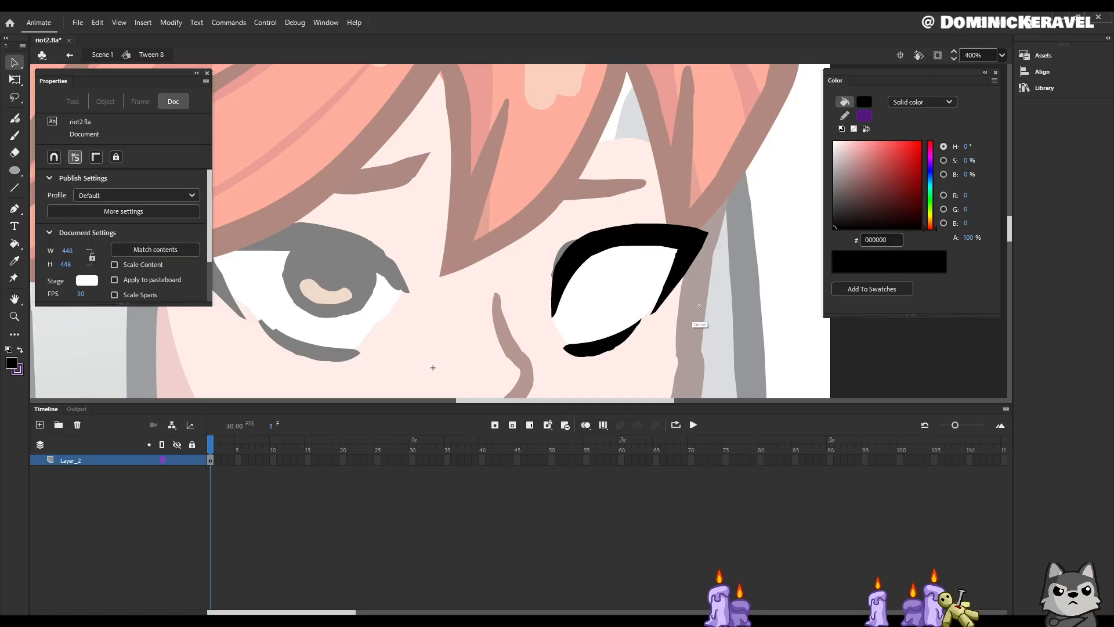
Step: Open the other eye's graphic for editing and paint its outer corner with sampled white FFFFFF to close the gap
key("ctrl+minus")
left_click_drag(501, 283, 639, 316)
double_click(638, 316)
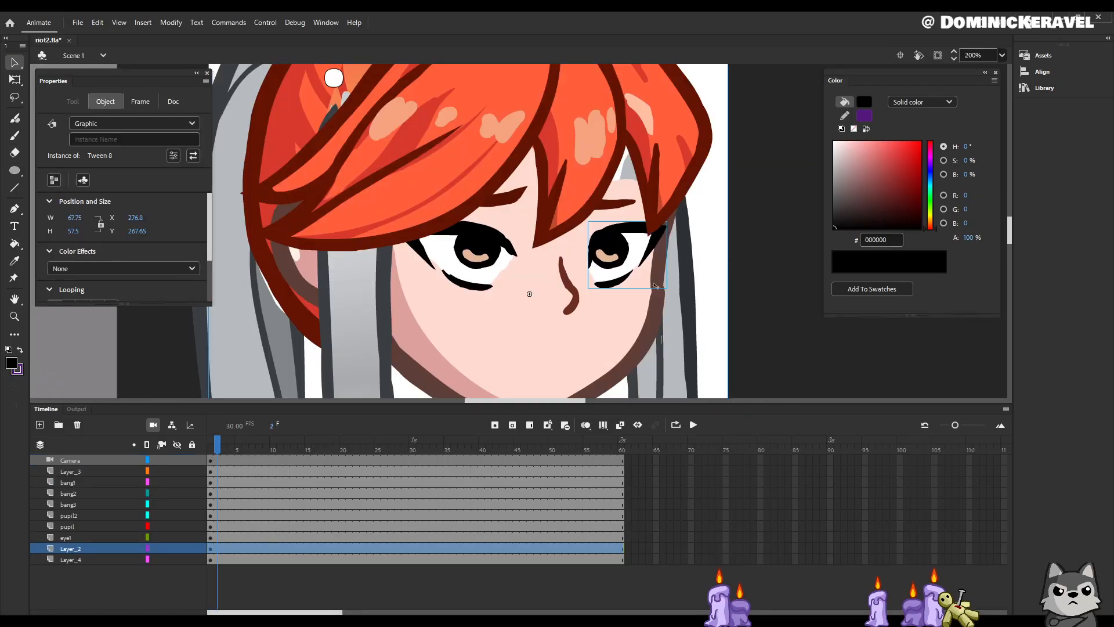
left_click_drag(464, 278, 534, 285)
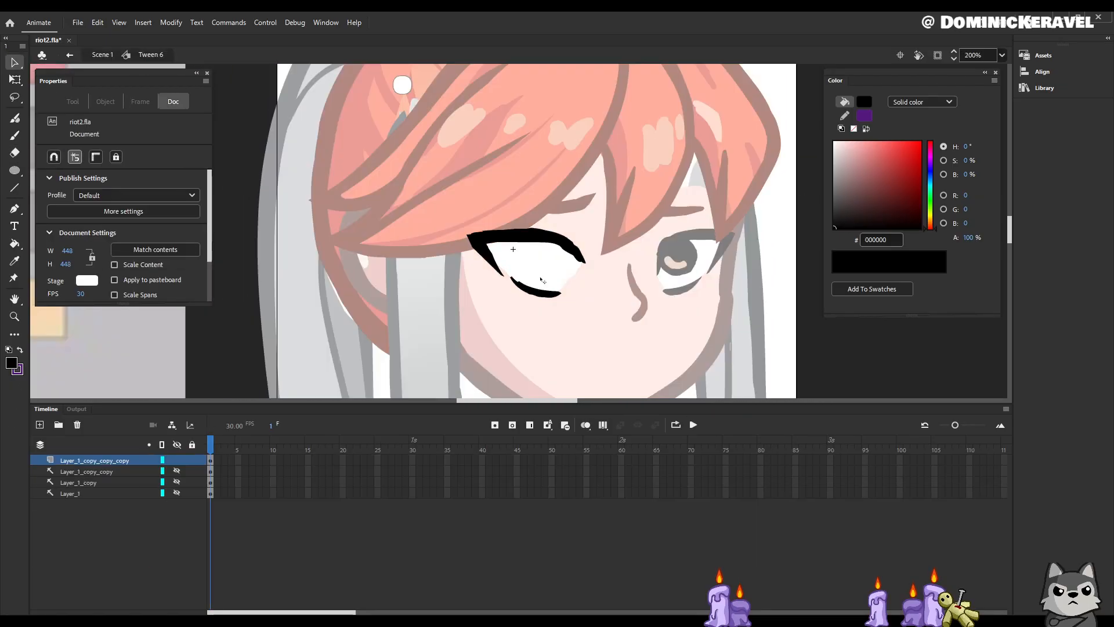
double_click(534, 285)
key("k")
key("y")
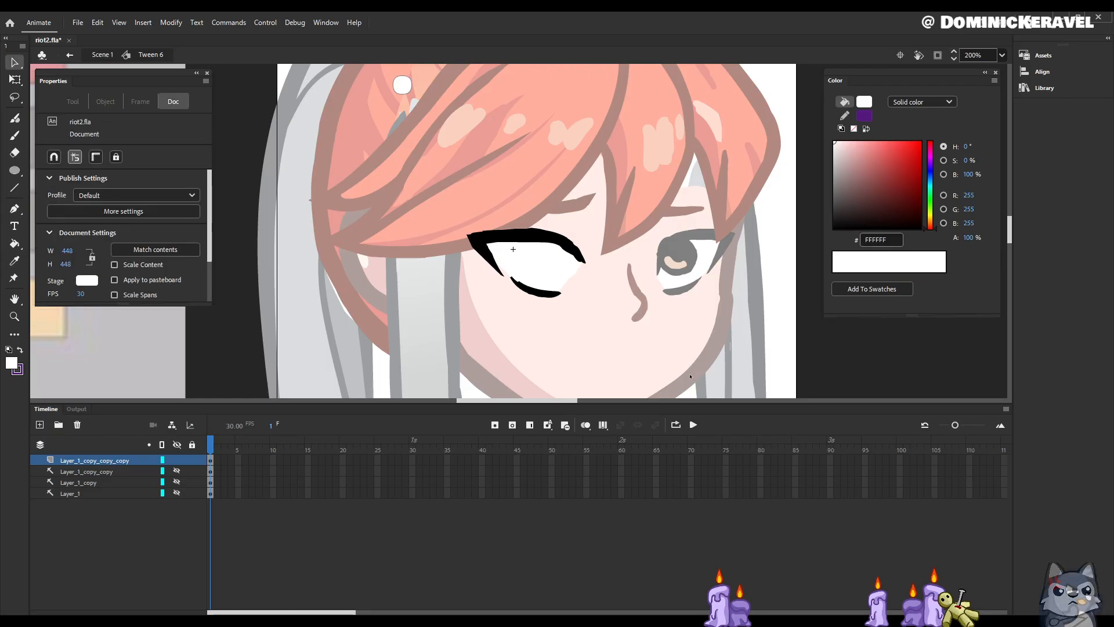
key("b")
left_click_drag(491, 252, 489, 246)
key("i")
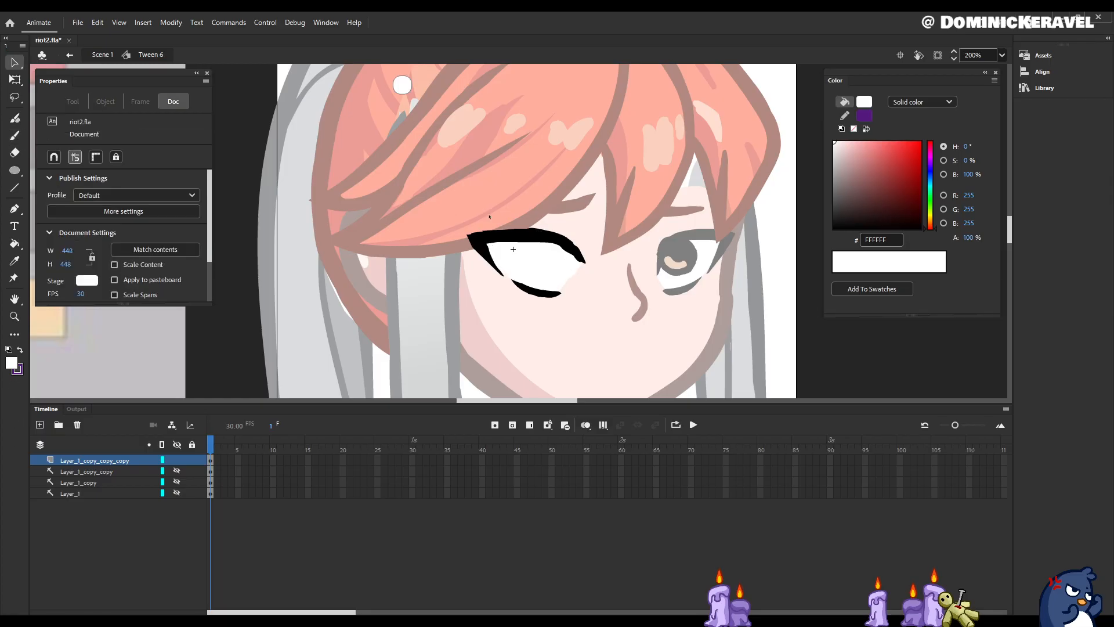
key("b")
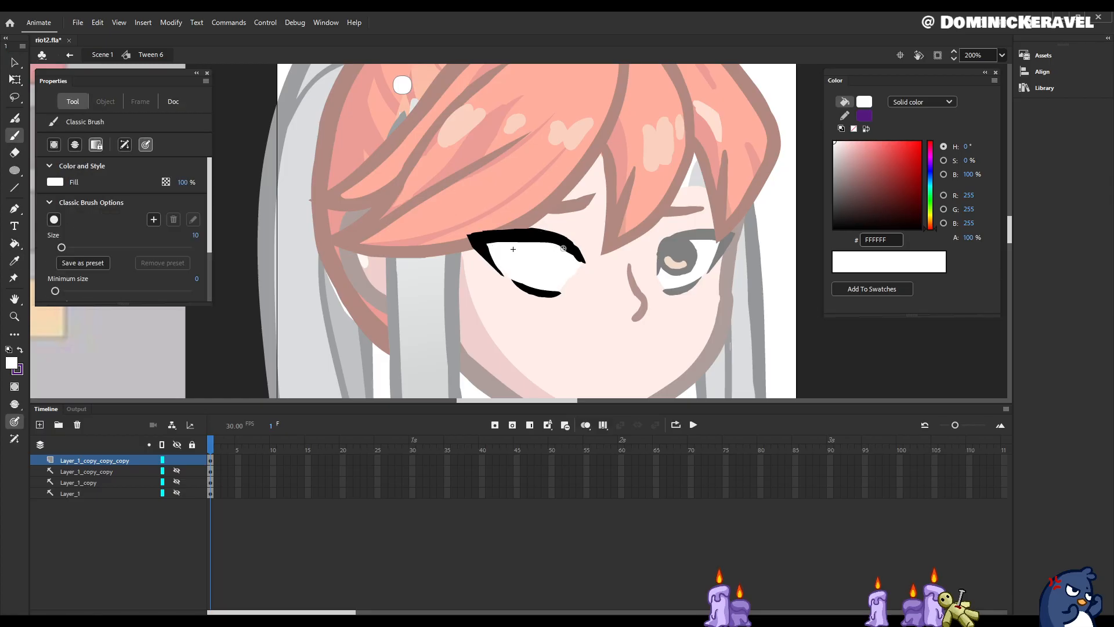
key("i")
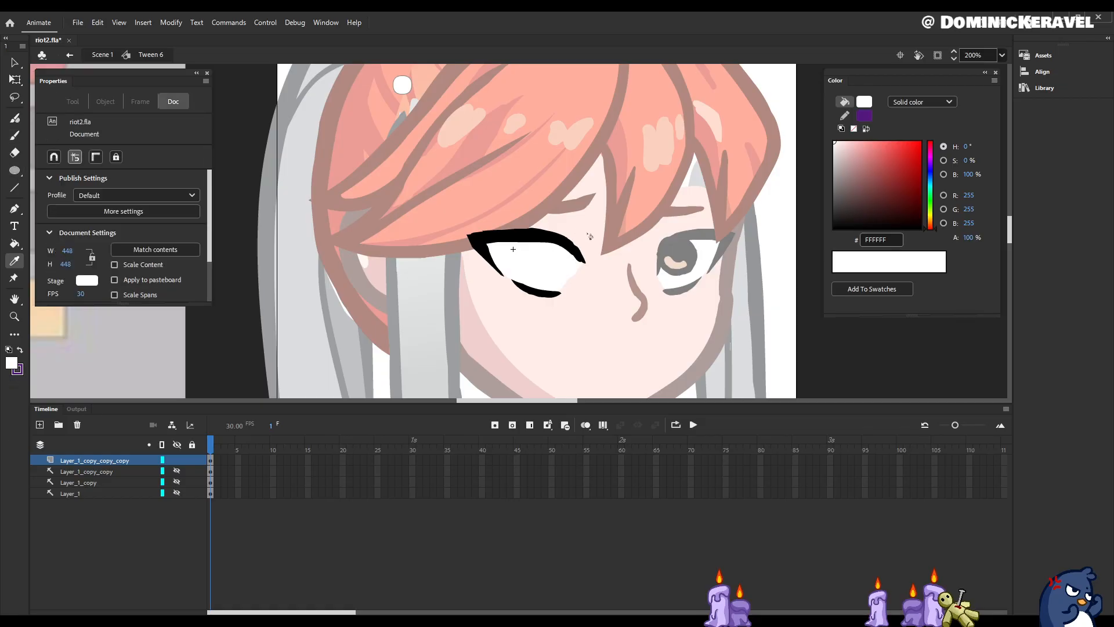
Step: Sample black, erase the excess along the inner end of this eye's upper lash, and return to the main scene
left_click(572, 241)
key("e")
key("b")
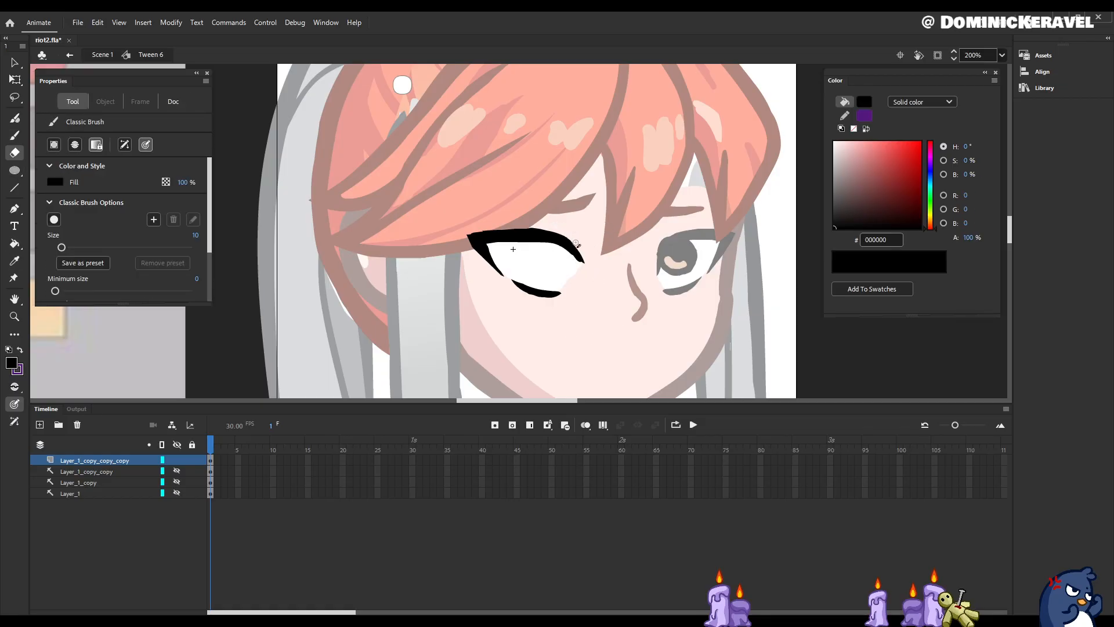
key("v")
key("e")
left_click_drag(580, 242, 587, 269)
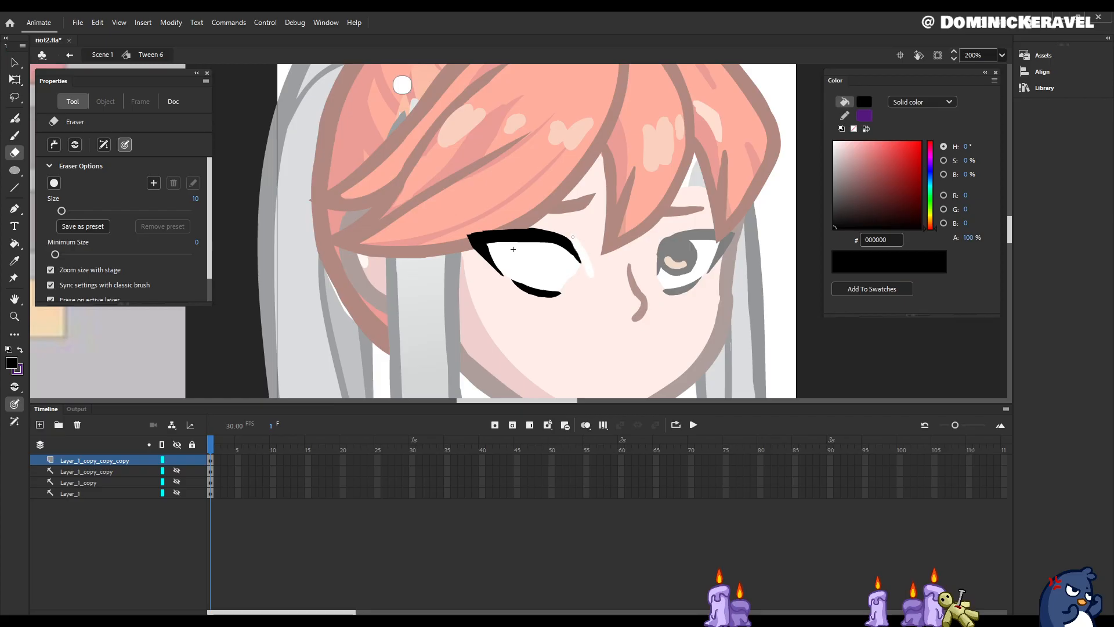
key("v")
double_click(713, 324)
Step: Save the touched-up eye artwork in riot2.fla
left_click(713, 324, "ctrl+alt")
left_click(718, 316, "ctrl+alt")
left_click_drag(491, 218, 751, 305)
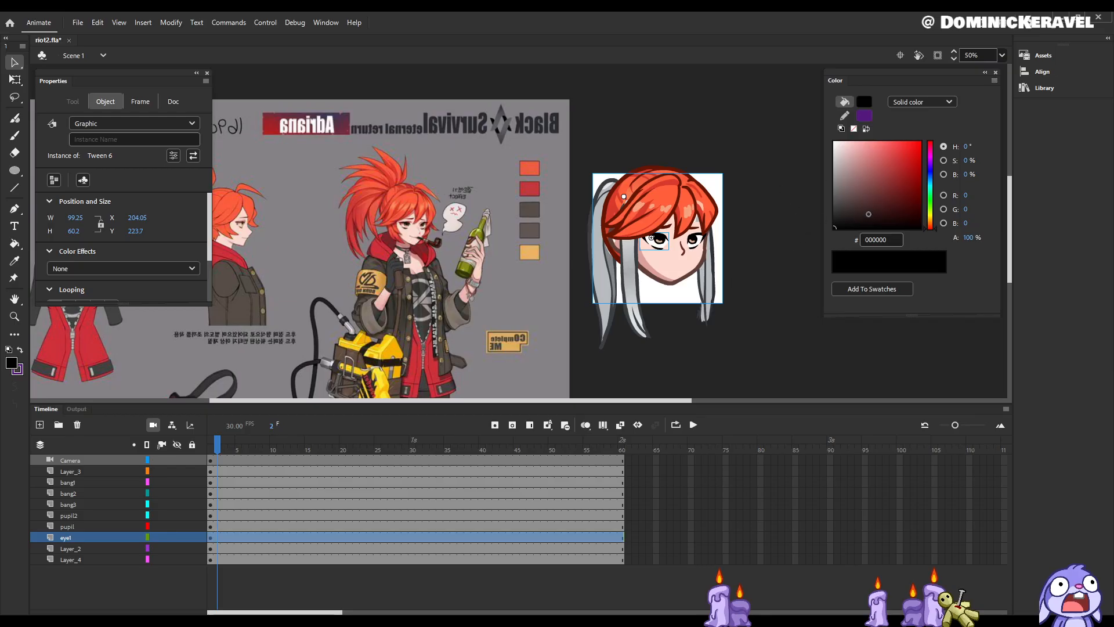
key("e")
key("v")
left_click_drag(533, 312, 657, 324)
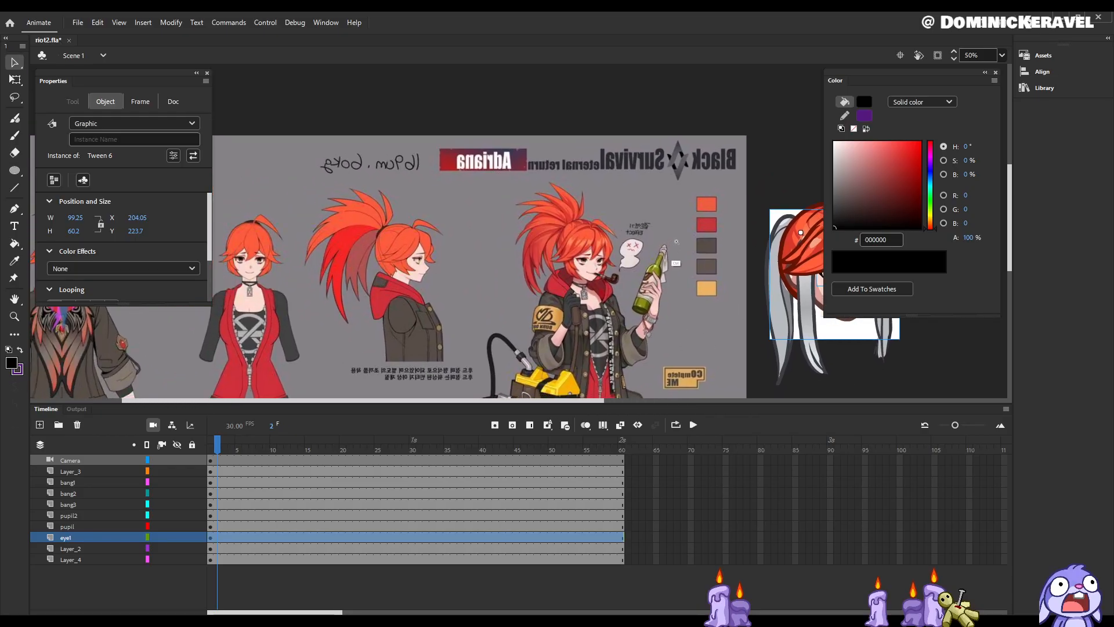
left_click(669, 261, "ctrl")
left_click_drag(557, 323, 728, 313)
key("ctrl+s")
left_click_drag(792, 257, 694, 315)
key("e")
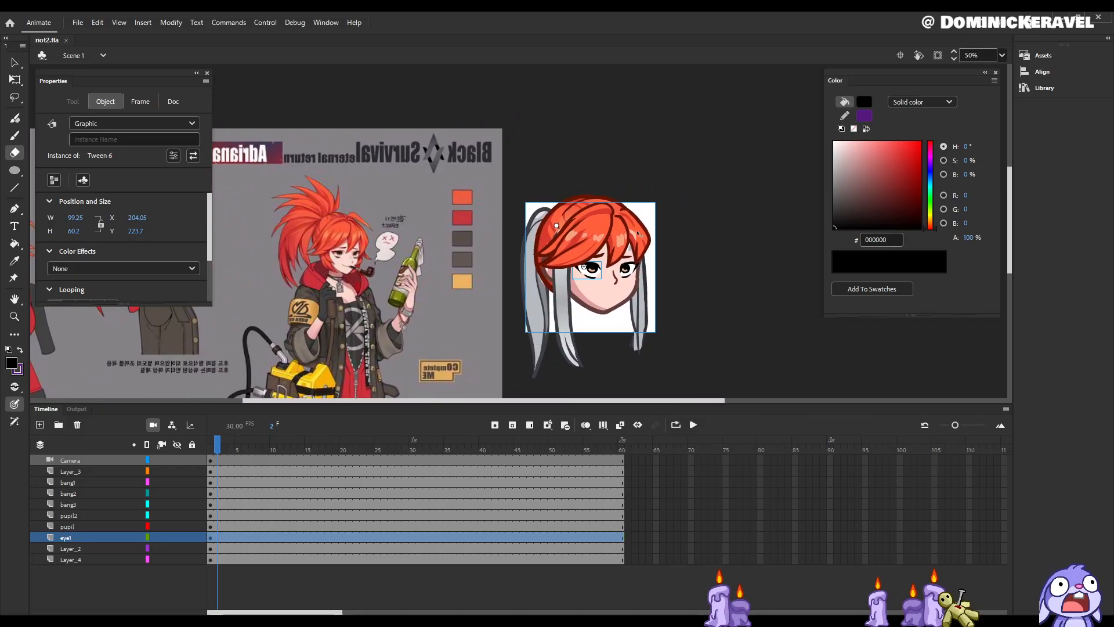
key("v")
left_click(637, 233)
key("e")
left_click_drag(724, 287, 736, 289)
key("v")
double_click(581, 209)
key("i")
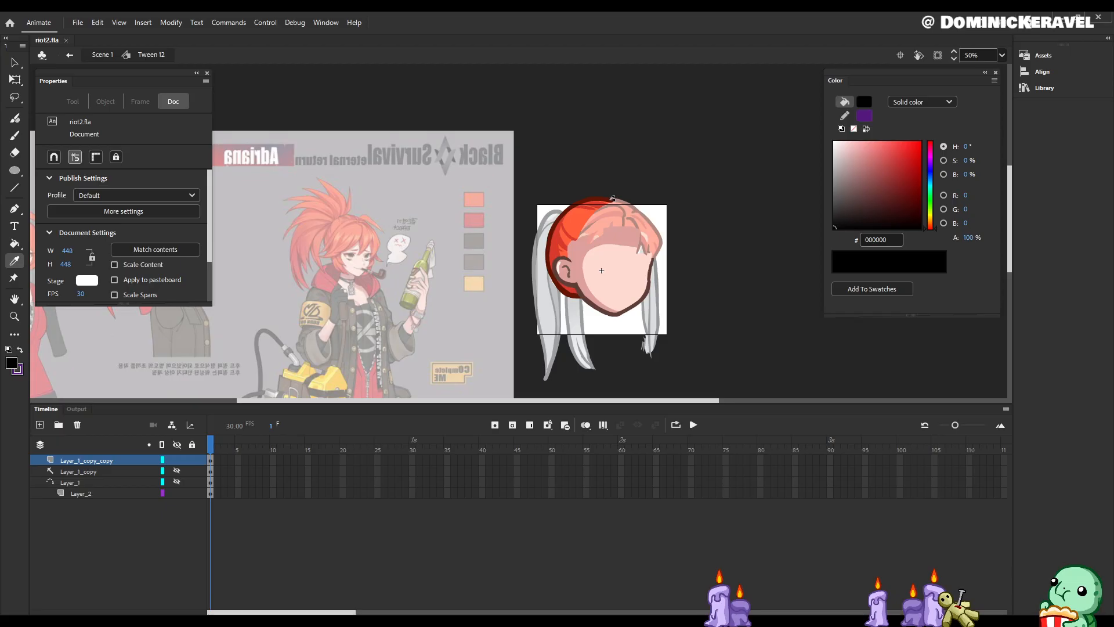
key("e")
key("v")
Step: Open the top hair graphic, sample its dark red outline colour 651502 as the fill, and return to the main scene
double_click(677, 201)
double_click(636, 207)
key("i")
left_click(636, 208)
key("b")
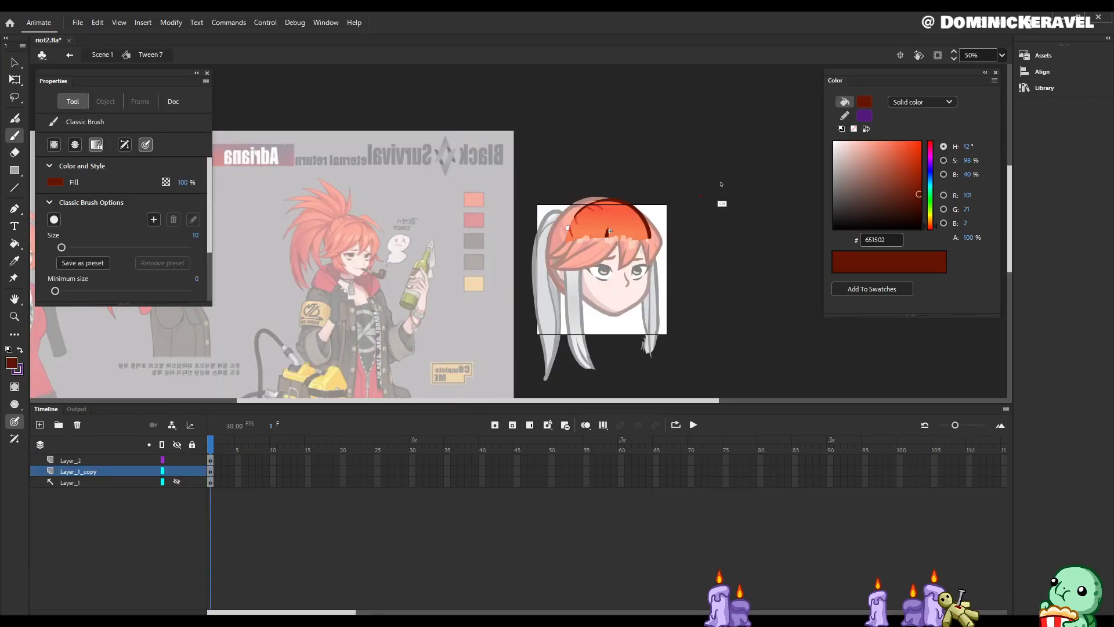
key("v")
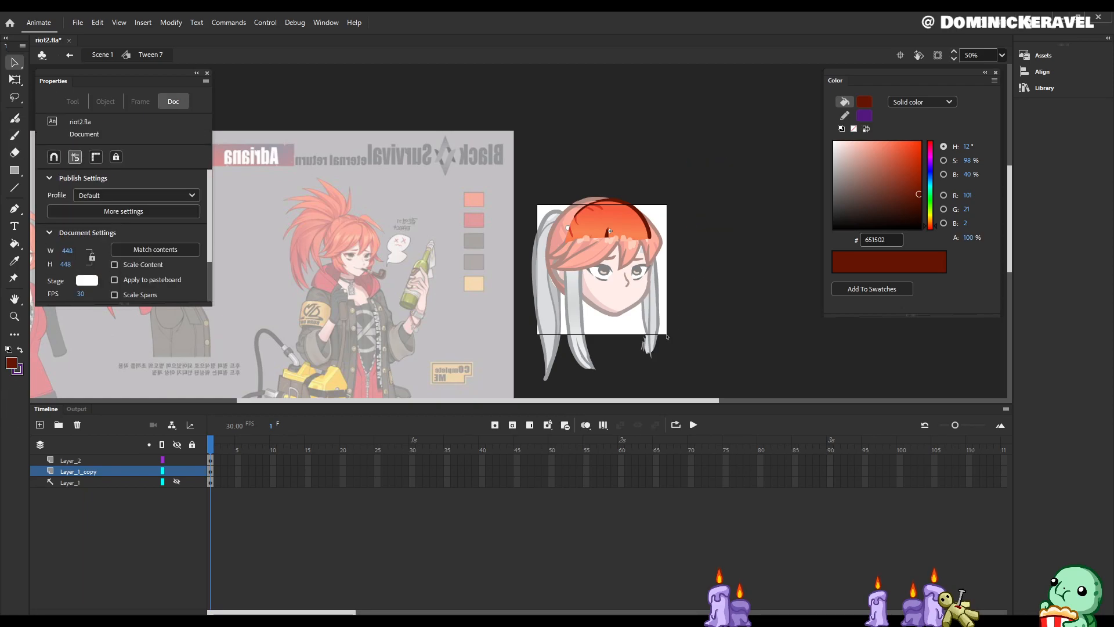
double_click(716, 260)
Step: Select and inspect the individual bang pieces (bang3, bang2 and hair bangs1) around the face
left_click(657, 242)
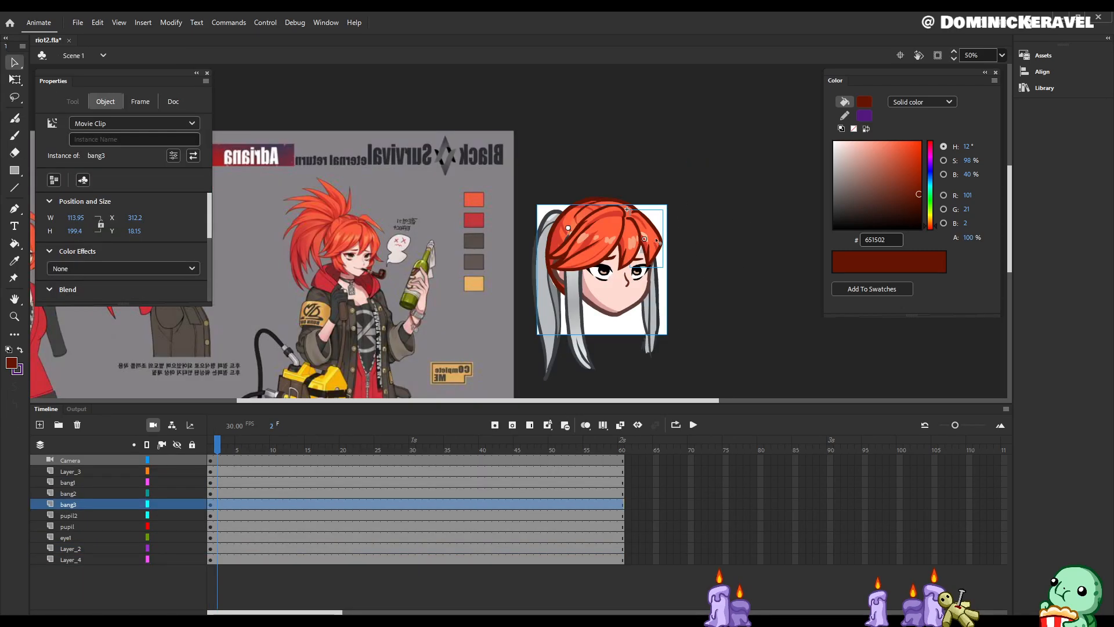
key("q")
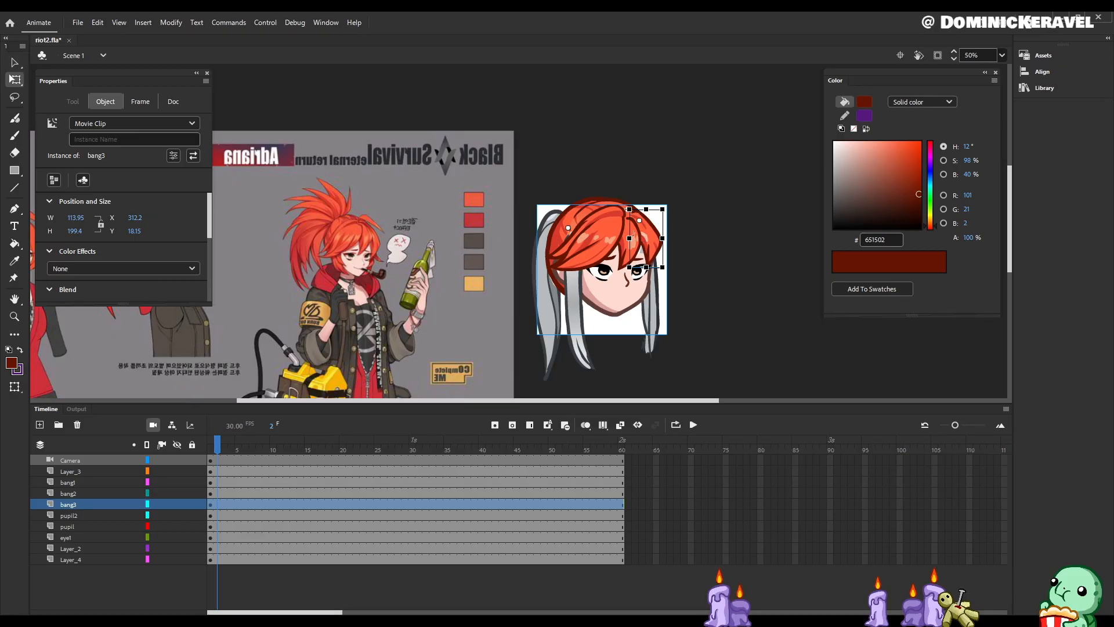
key("v")
left_click(636, 243)
key("w")
left_click(617, 237)
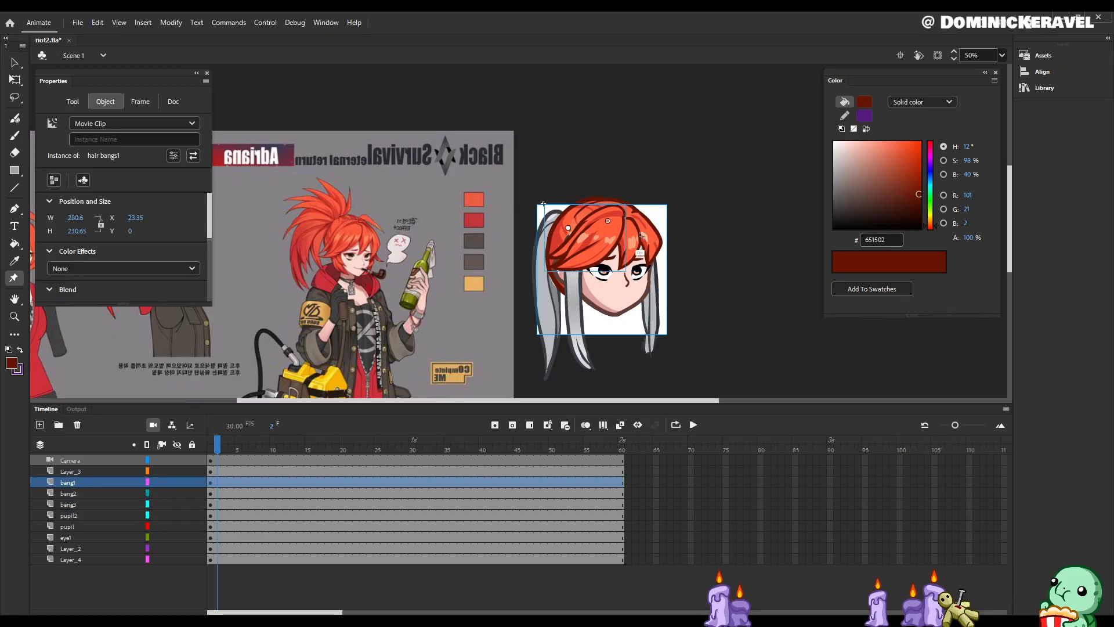
key("v")
left_click(635, 244)
key("ctrl+=")
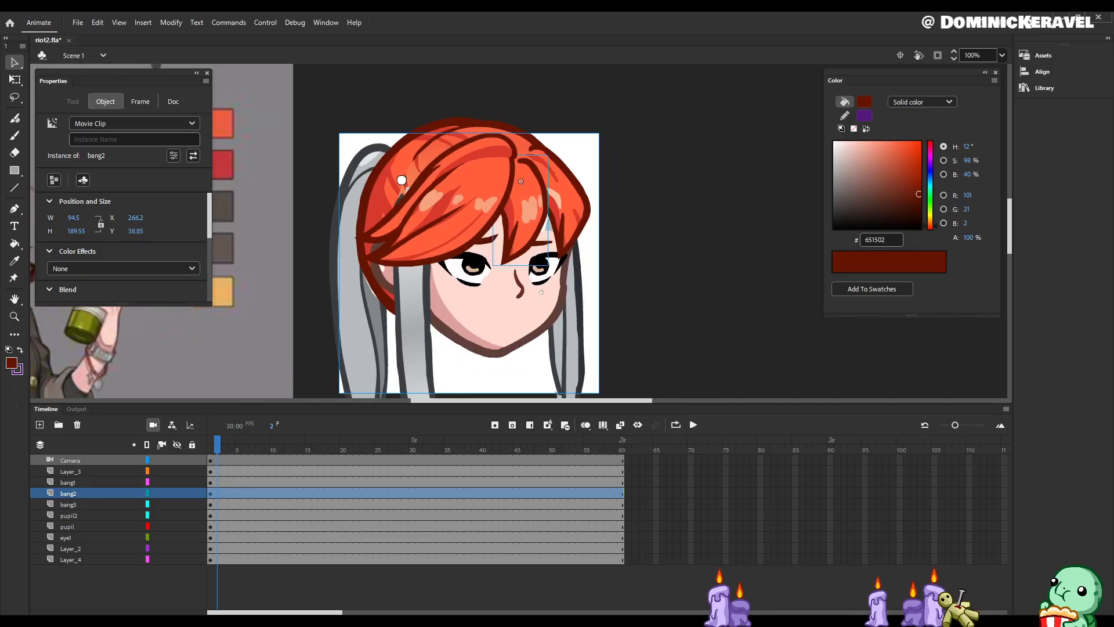
key("ctrl+z")
left_click_drag(565, 210, 628, 189)
key("ctrl+z")
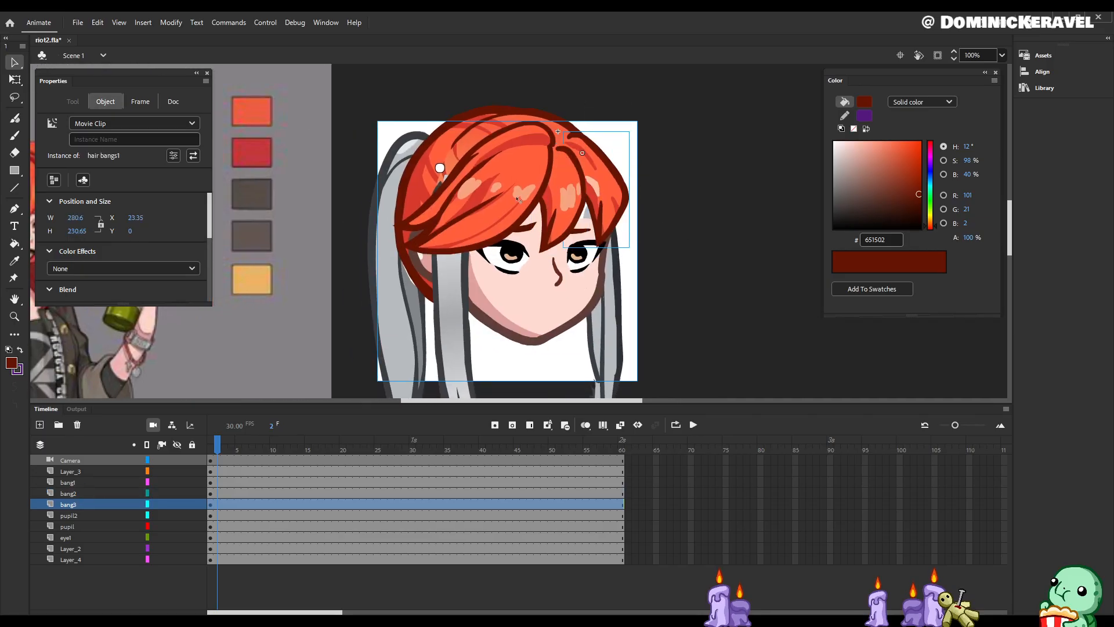
left_click(539, 165)
left_click_drag(538, 196, 618, 234)
key("e")
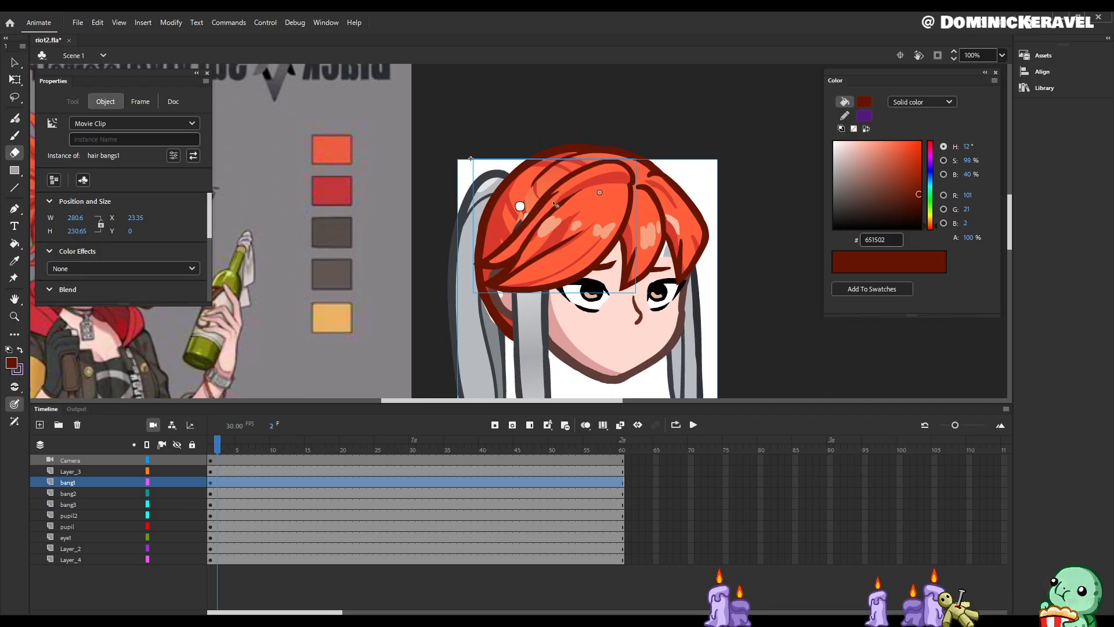
key("v")
left_click(535, 206)
double_click(535, 206)
double_click(654, 151)
key("ctrl+minus")
mouse_move(654, 297)
left_mouse_down()
mouse_move(560, 292)
mouse_move(673, 292)
left_mouse_up()
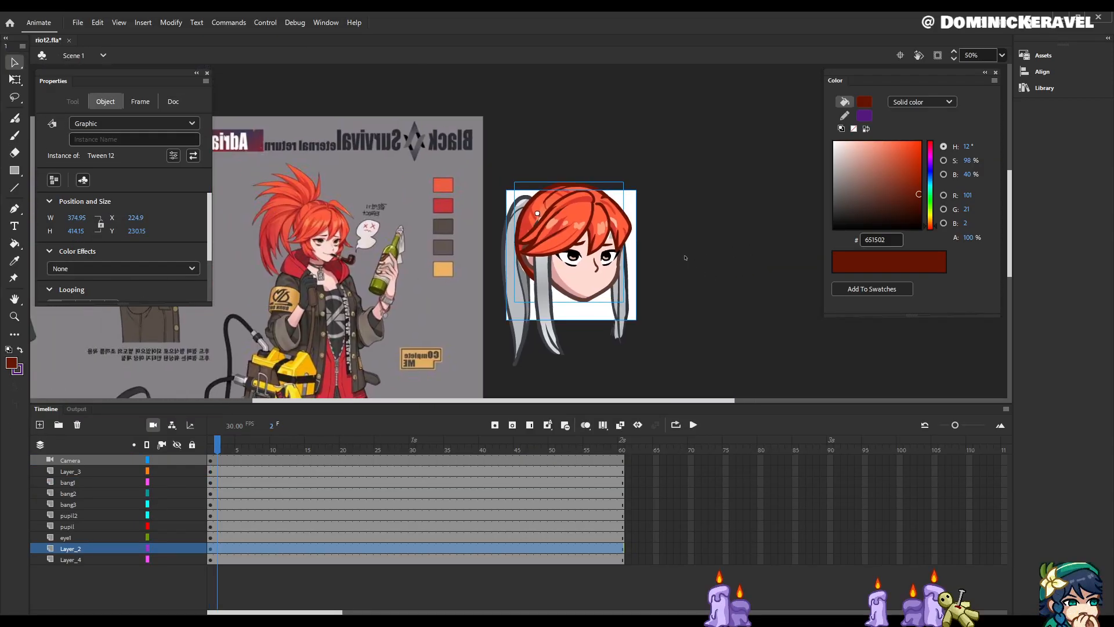
key("e")
key("v")
left_click_drag(670, 245, 640, 252)
key("e")
key("v")
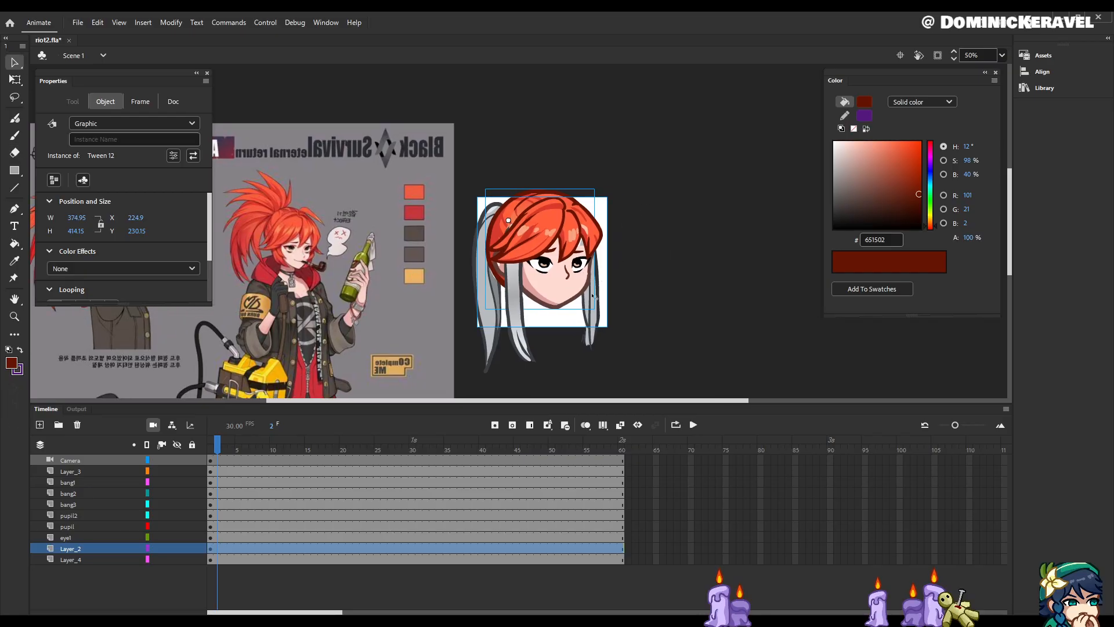
left_click_drag(597, 280, 629, 279)
key("e")
key("v")
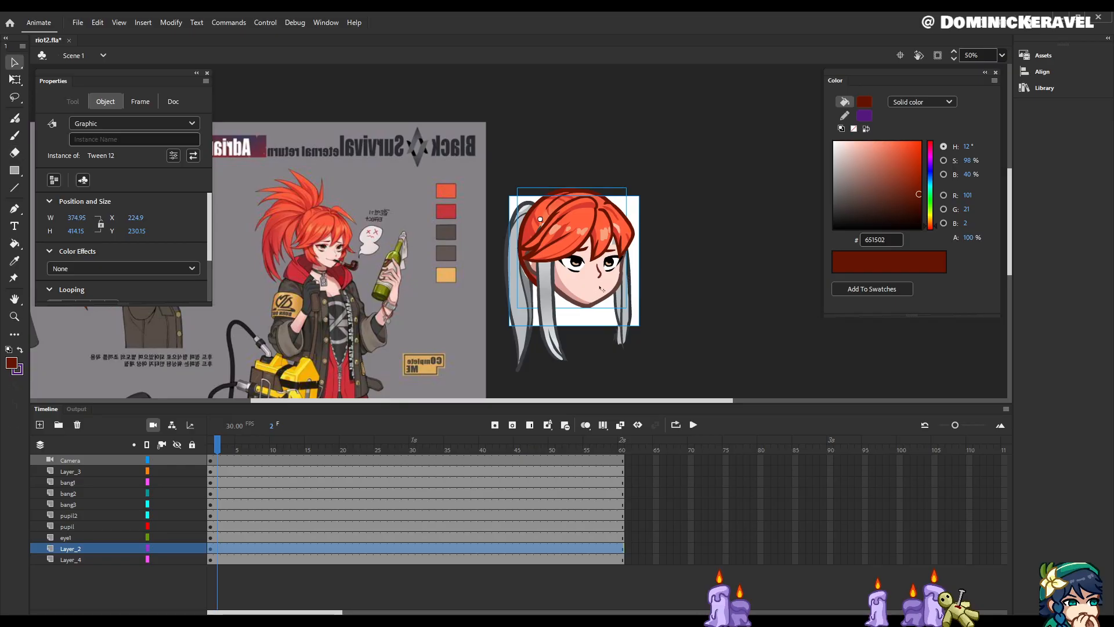
key("e")
key("v")
left_click_drag(630, 251, 635, 256)
left_click(637, 254, "ctrl")
left_click_drag(516, 263, 647, 244)
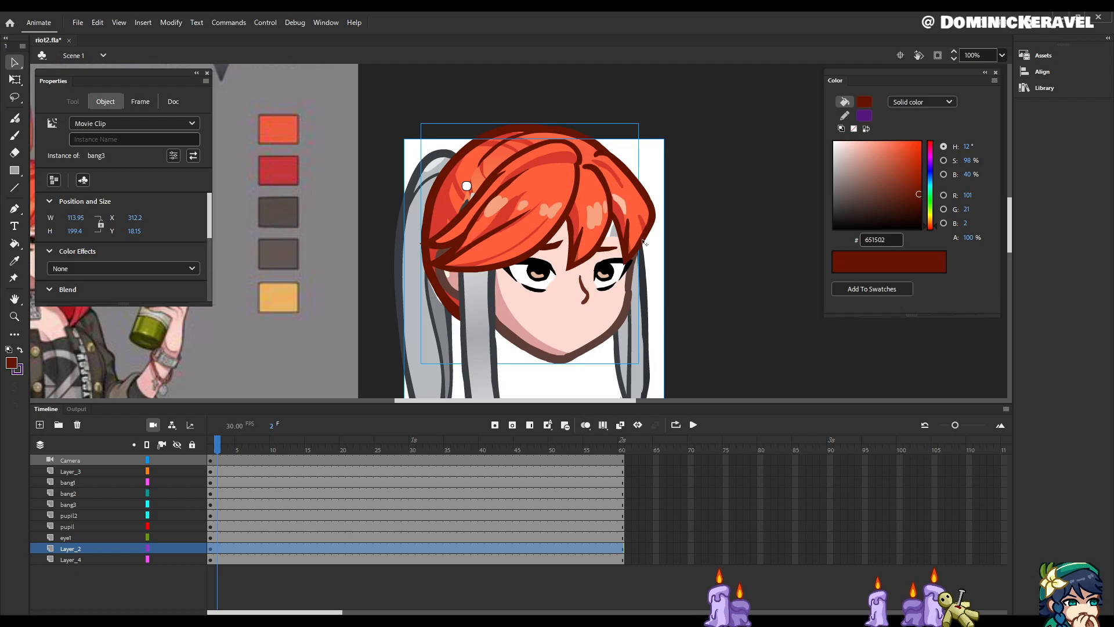
Step: Select the grey strand beside the face's outer edge and reorder its layer, Layer_4, above the eye1 layer
double_click(644, 244)
double_click(660, 333)
left_click(640, 334)
left_click_drag(103, 560, 99, 532)
left_click(638, 325)
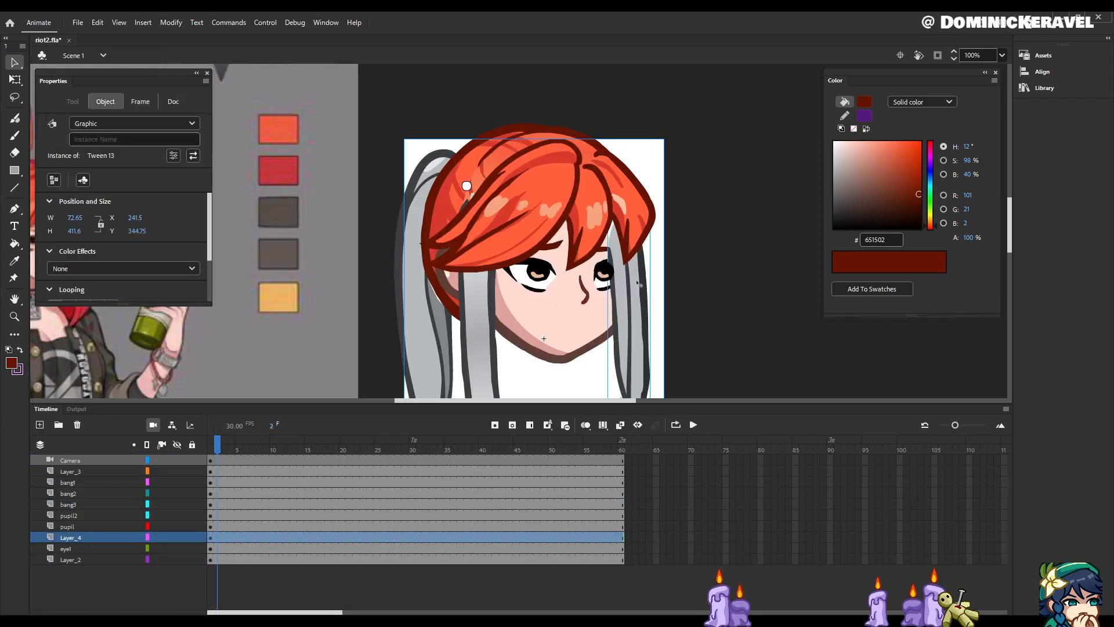
Step: Reposition and slightly rotate the grey side strand beneath the outer bang, at about X 247, Y 313
key("ctrl+minus")
left_click_drag(591, 264, 593, 264)
key("q")
left_click_drag(615, 321, 603, 319)
key("v")
left_click_drag(594, 211, 699, 227)
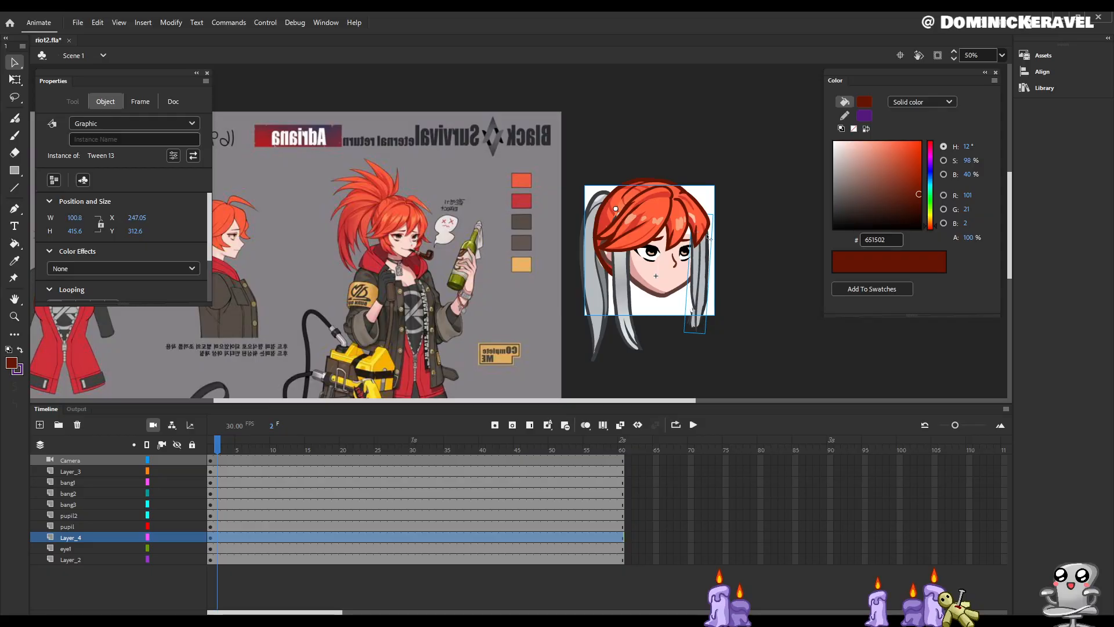
double_click(705, 235)
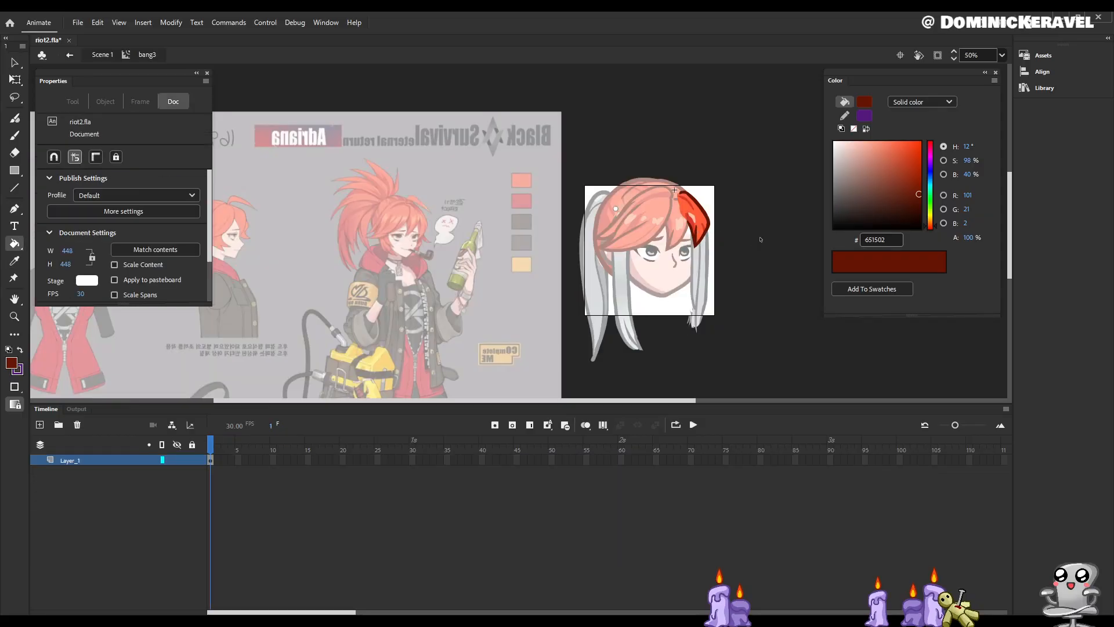
double_click(701, 149)
double_click(701, 268)
key("ctrl+minus")
left_click_drag(513, 325, 521, 262)
left_click(541, 169, "ctrl")
left_click(500, 174, "ctrl")
mouse_move(557, 325)
left_mouse_down()
mouse_move(642, 170)
mouse_move(650, 181)
left_mouse_up()
key("e")
key("v")
left_click(693, 218)
double_click(719, 192)
left_click_drag(550, 170, 682, 194)
key("ctrl+minus")
left_click_drag(695, 284, 680, 307)
Step: Open the grey side strand and the outer bang graphics in turn to examine how the two pieces meet
double_click(654, 275)
key("e")
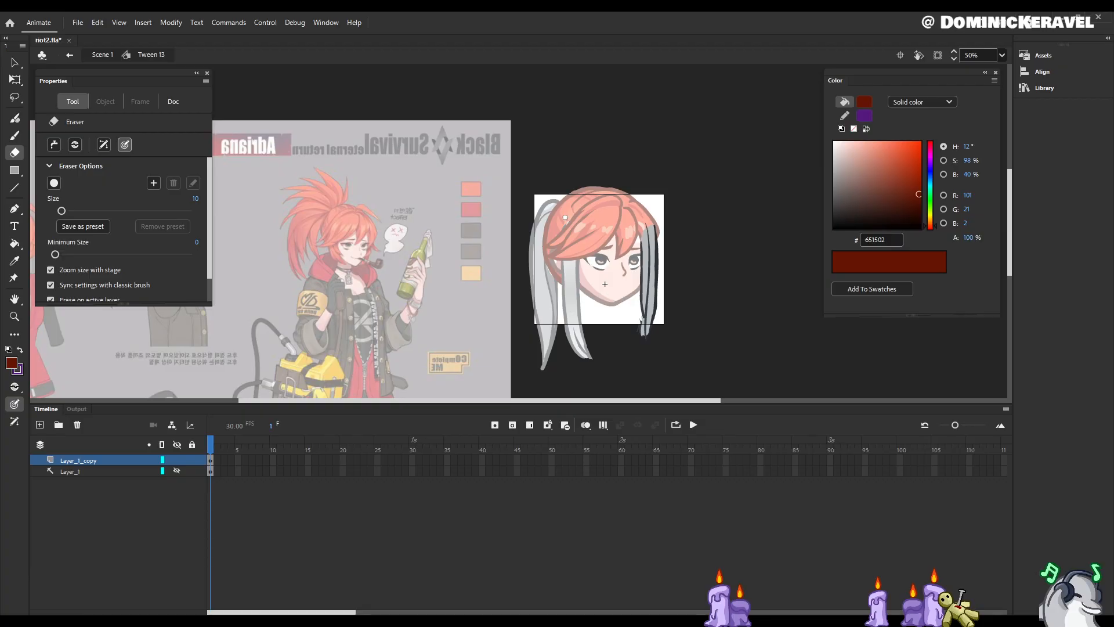
key("v")
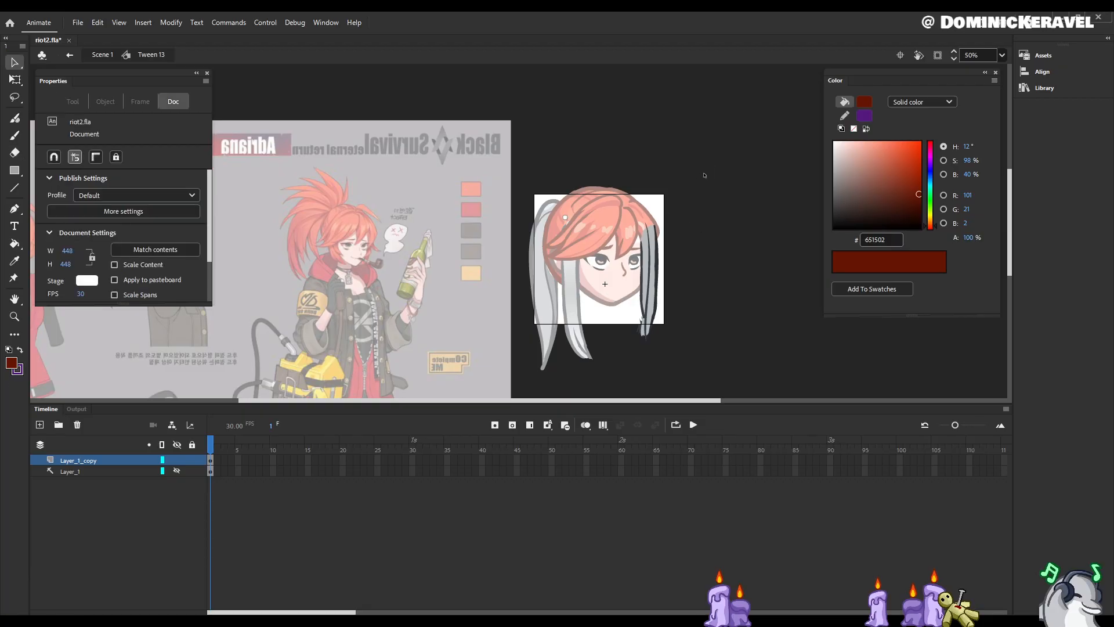
left_click_drag(688, 265, 723, 267)
double_click(719, 221)
left_click_drag(590, 221, 655, 226)
double_click(746, 236)
key("b")
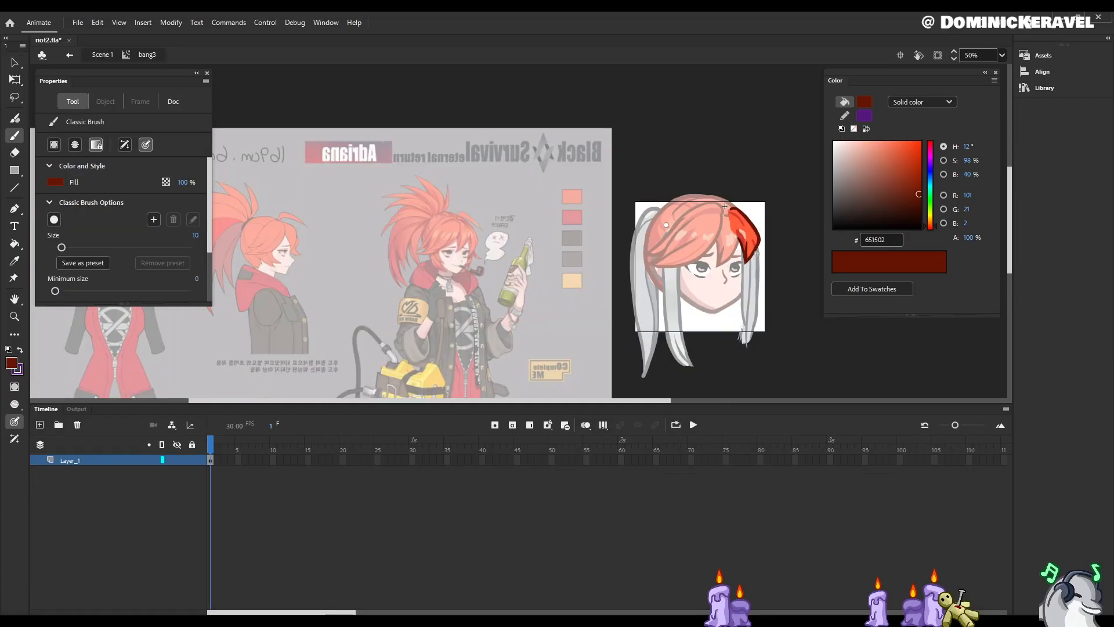
key("v")
double_click(760, 277)
double_click(760, 277)
key("b")
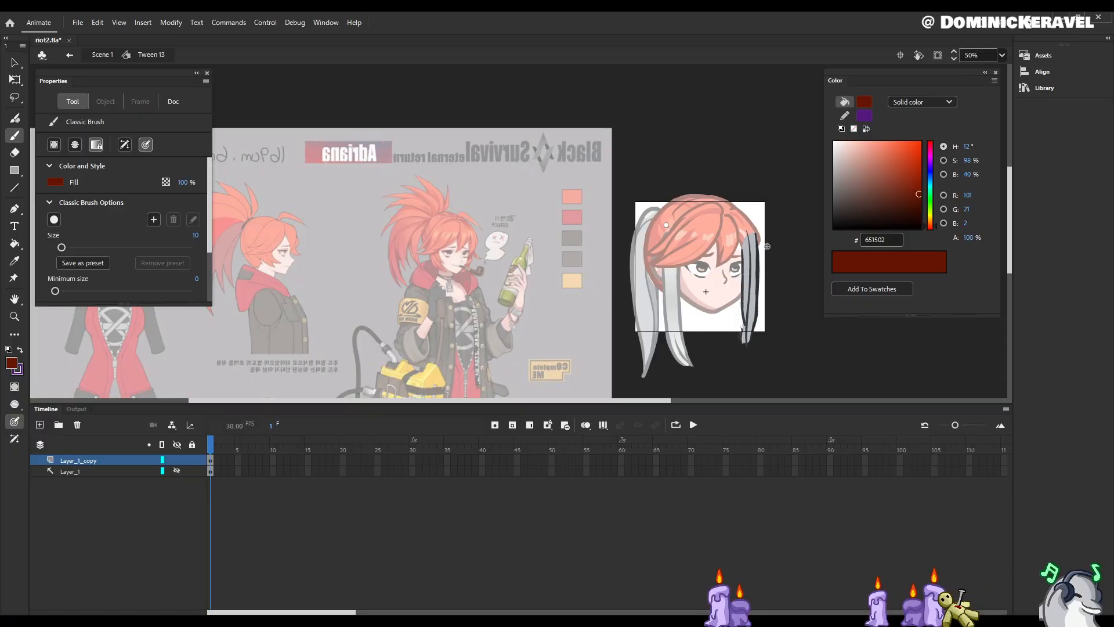
key("e")
key("v")
left_click_drag(734, 386, 772, 197)
double_click(788, 255)
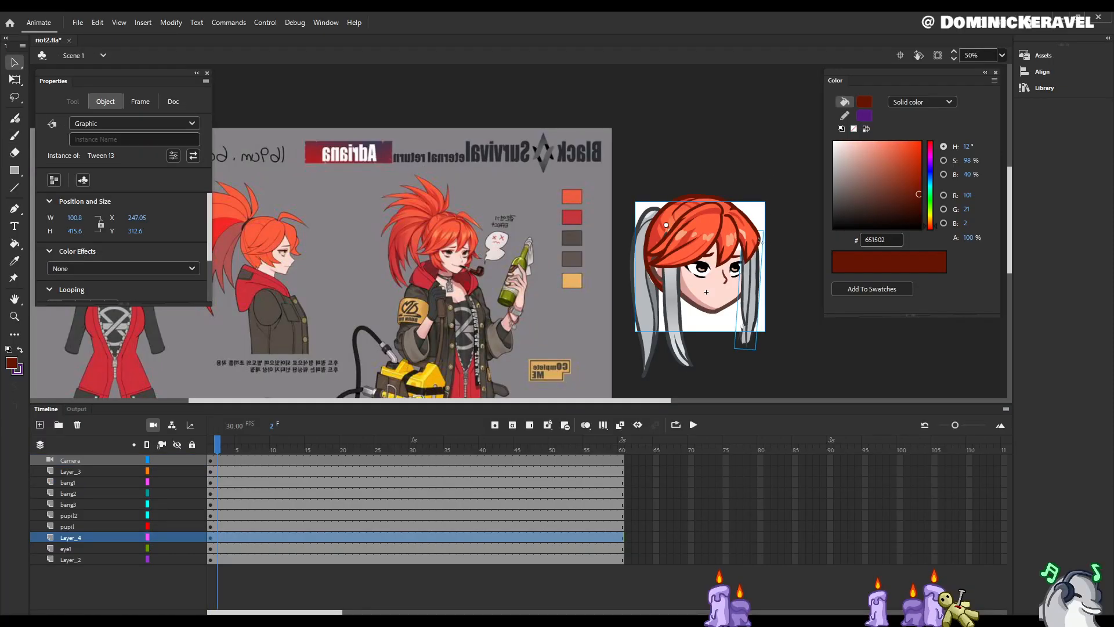
double_click(759, 239)
key("o")
key("k")
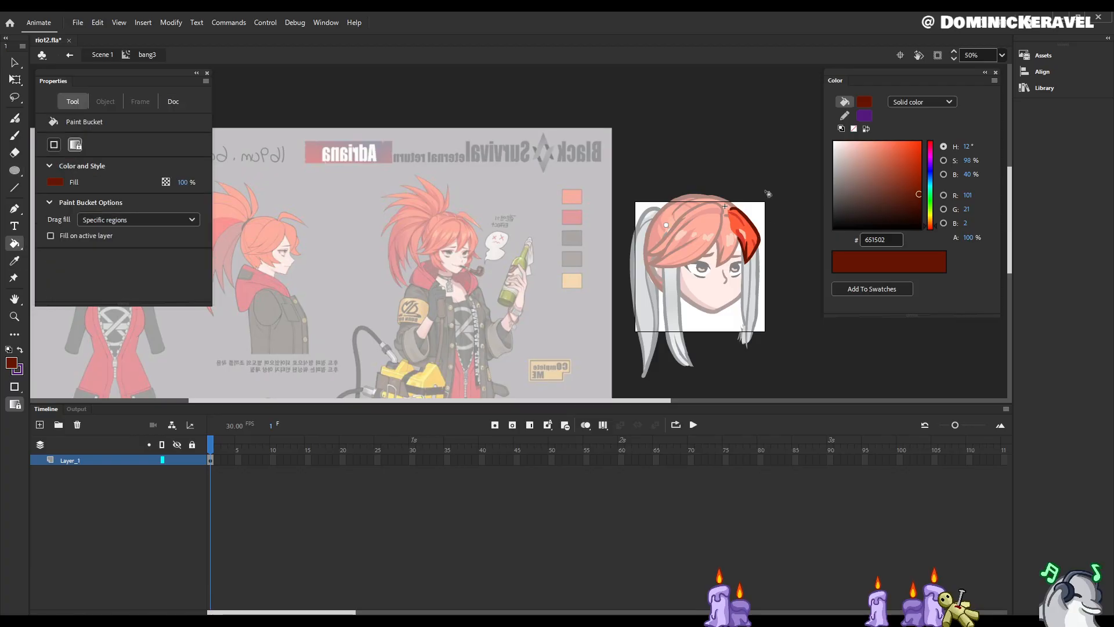
key("v")
double_click(764, 171)
Step: Open the grey side strand's graphic, set the eraser size to 13, and erase the upper part of its outer edge
double_click(750, 290)
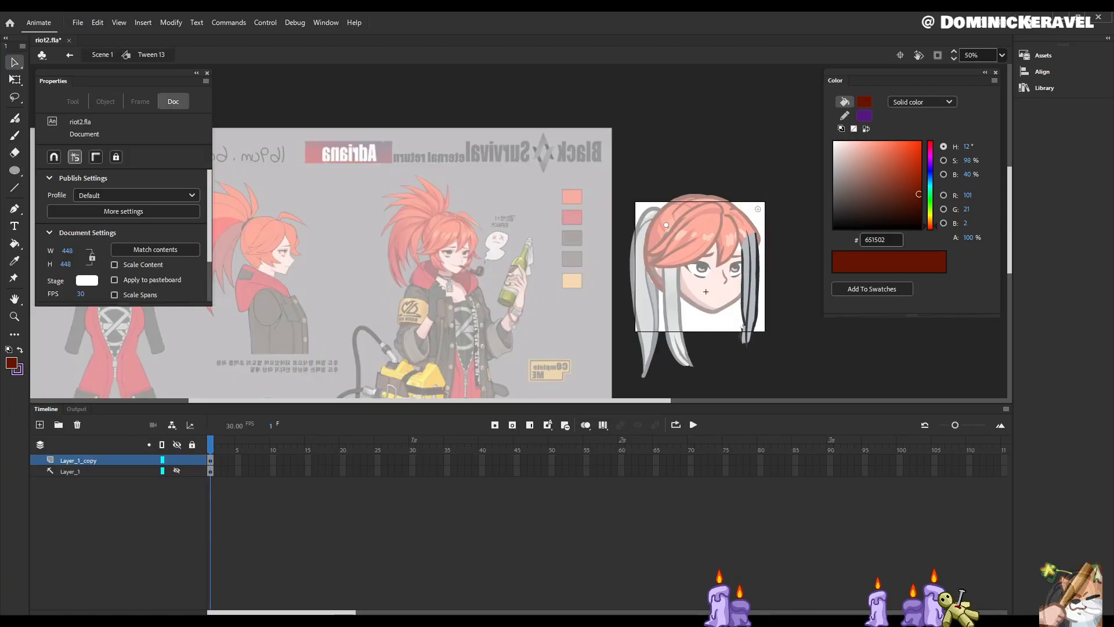
key("e")
mouse_move(756, 227)
left_mouse_down()
mouse_move(757, 265)
mouse_move(760, 232)
left_mouse_up()
key("ctrl+z")
left_click_drag(65, 213, 68, 215)
mouse_move(757, 225)
left_mouse_down()
mouse_move(754, 254)
mouse_move(752, 200)
mouse_move(757, 279)
mouse_move(748, 255)
left_mouse_up()
Step: Brush a pointed, outward-flicking lock outline in dark red 651502 below the outer bang and erase the grey strand's outer outline beneath it
key("b")
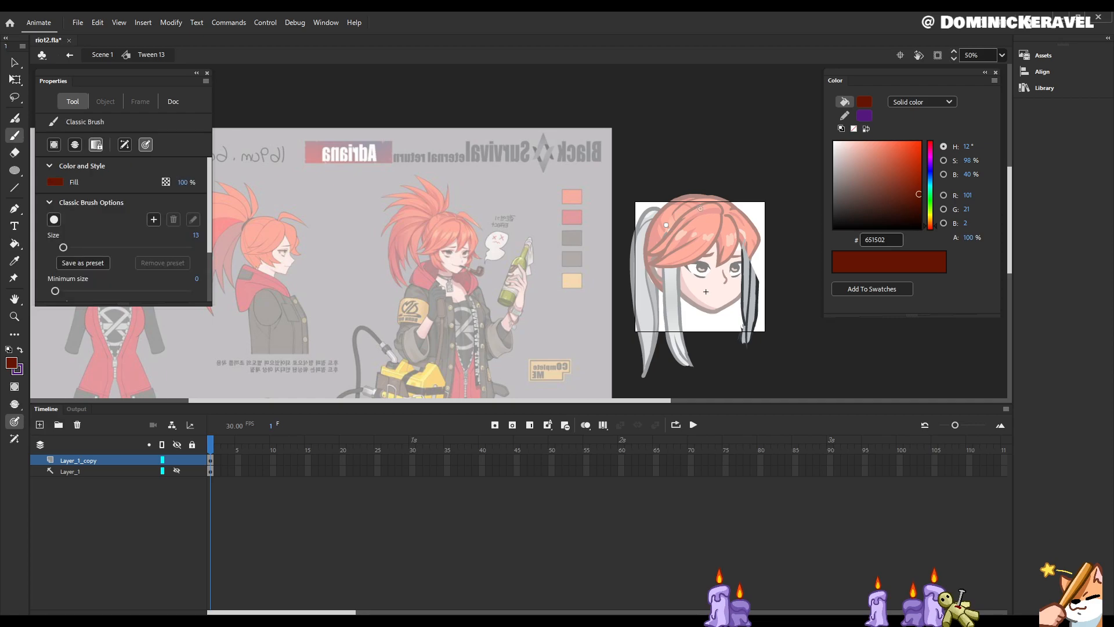
left_click_drag(748, 247, 766, 268)
key("e")
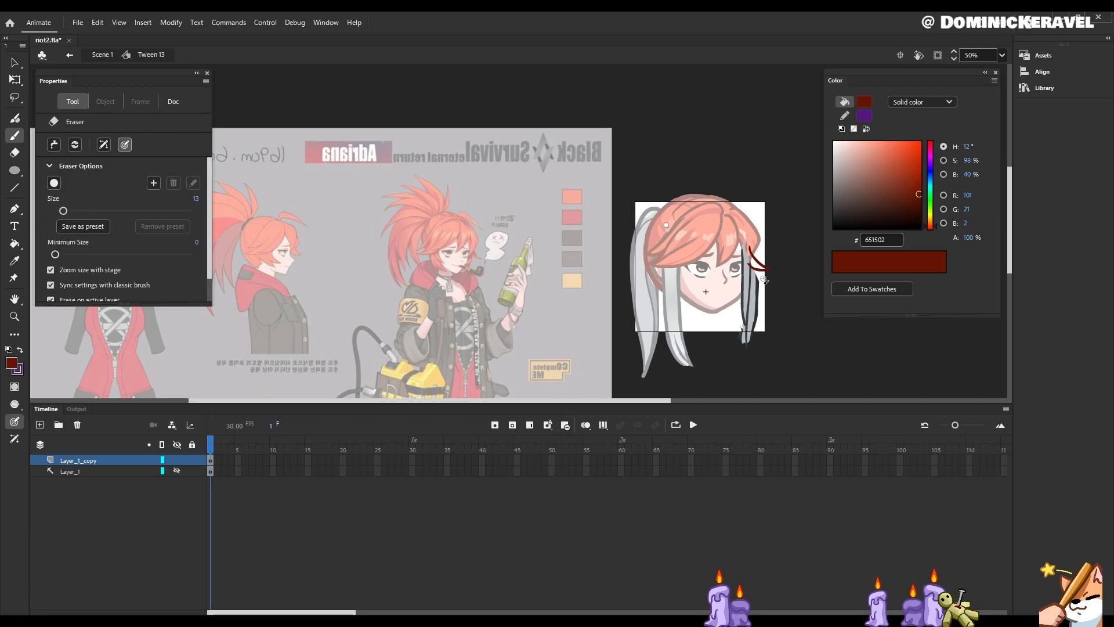
left_click_drag(755, 277, 756, 332)
Step: Delete the strand's grey fill areas and erase the dark outline at its lower tip
key("v")
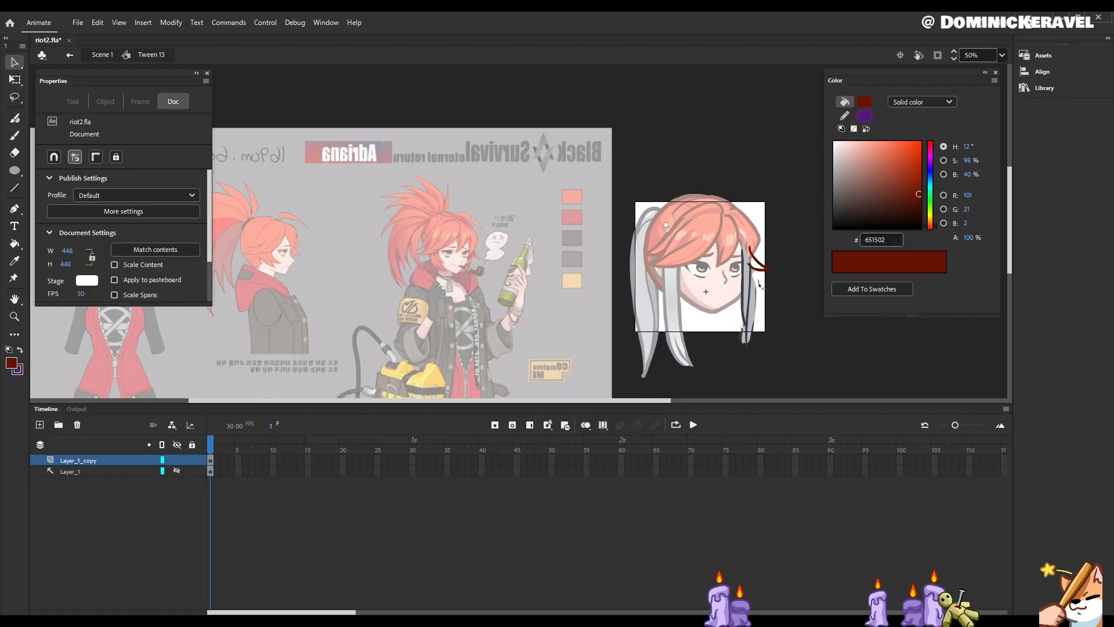
left_click(757, 298)
key("Delete")
left_click(751, 317)
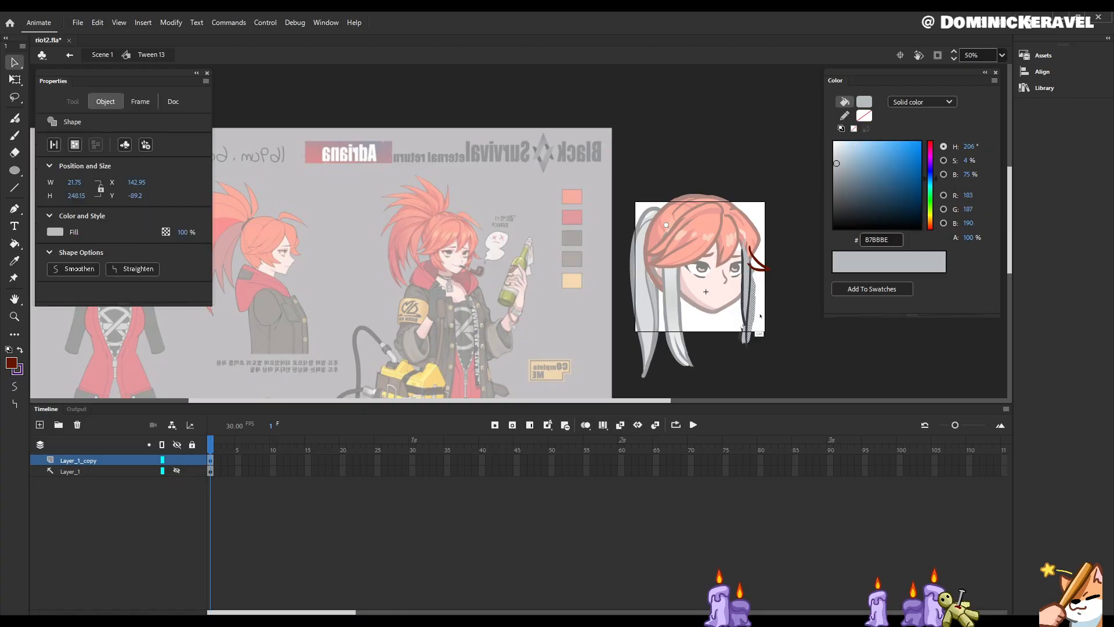
key("Delete")
key("e")
mouse_move(769, 309)
left_mouse_down()
mouse_move(741, 352)
mouse_move(741, 323)
left_mouse_up()
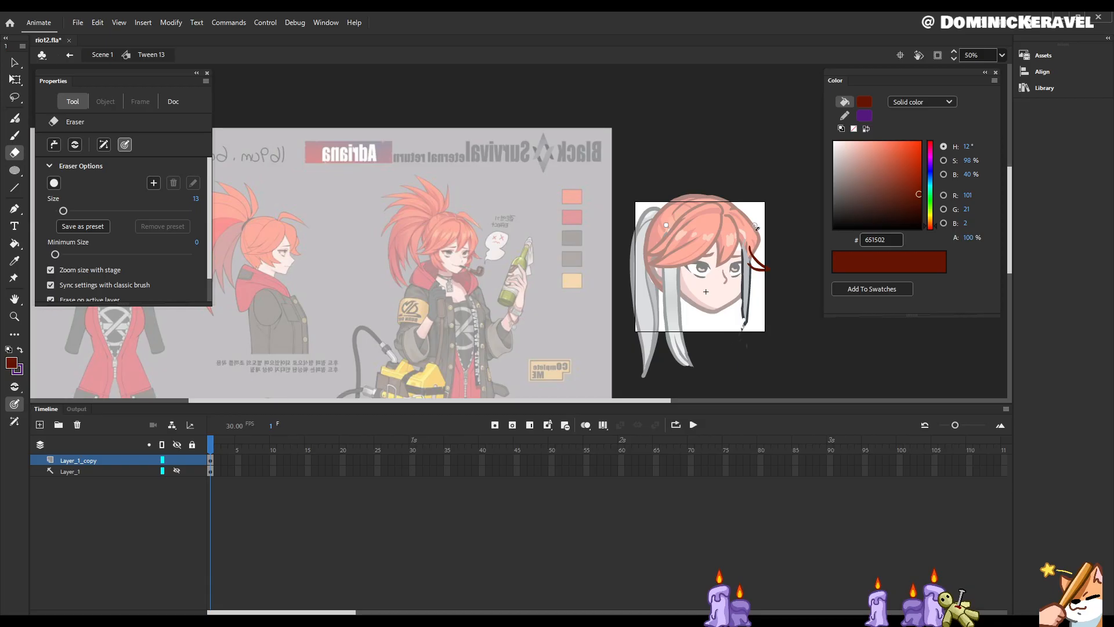
Step: Delete the remaining pieces of the strand's inner outline and erase the leftover specks near its tip
key("v")
left_click(747, 273)
left_click(743, 296, "shift")
left_click(763, 333)
left_click(750, 251)
key("Delete")
key("e")
mouse_move(755, 332)
left_mouse_down()
mouse_move(736, 357)
mouse_move(753, 343)
left_mouse_up()
Step: Brush a second pointed lock in dark red 651502 curving down and inward over the face's outer edge, redoing the stroke until it fits
key("ctrl+equal")
left_click_drag(553, 162, 665, 212)
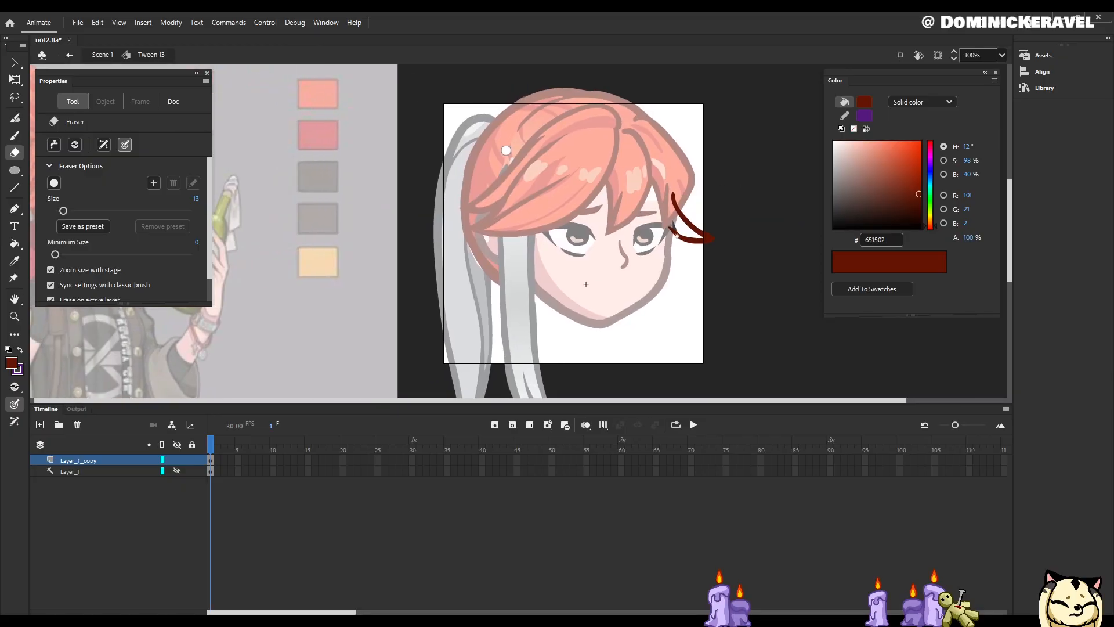
key("v")
left_click_drag(726, 259, 728, 339)
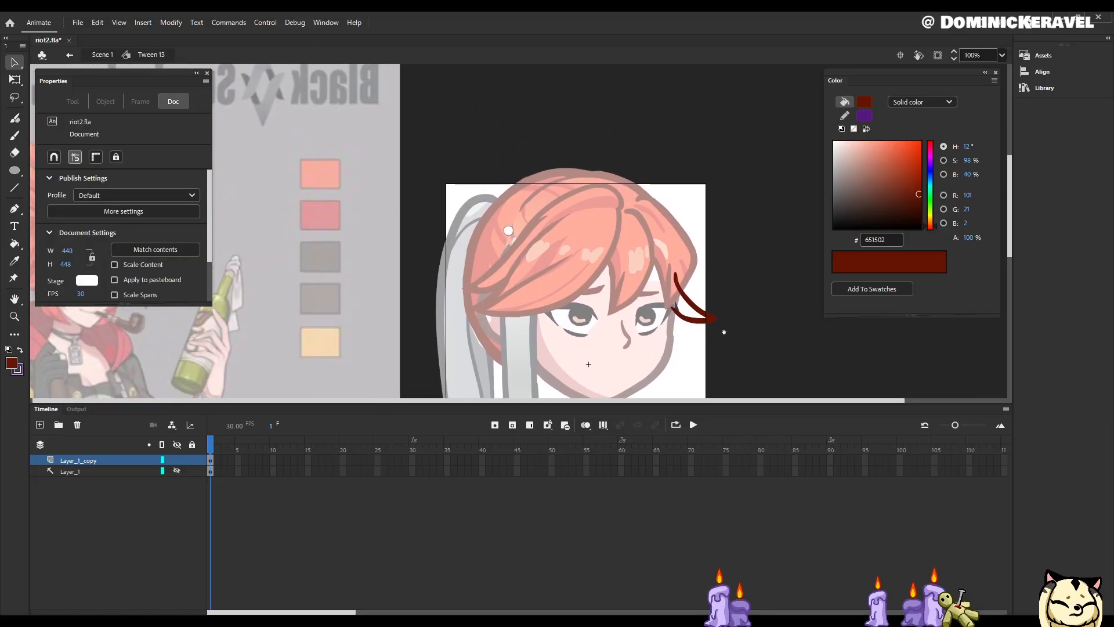
left_click_drag(193, 304, 193, 209)
left_click_drag(799, 249, 800, 231)
key("b")
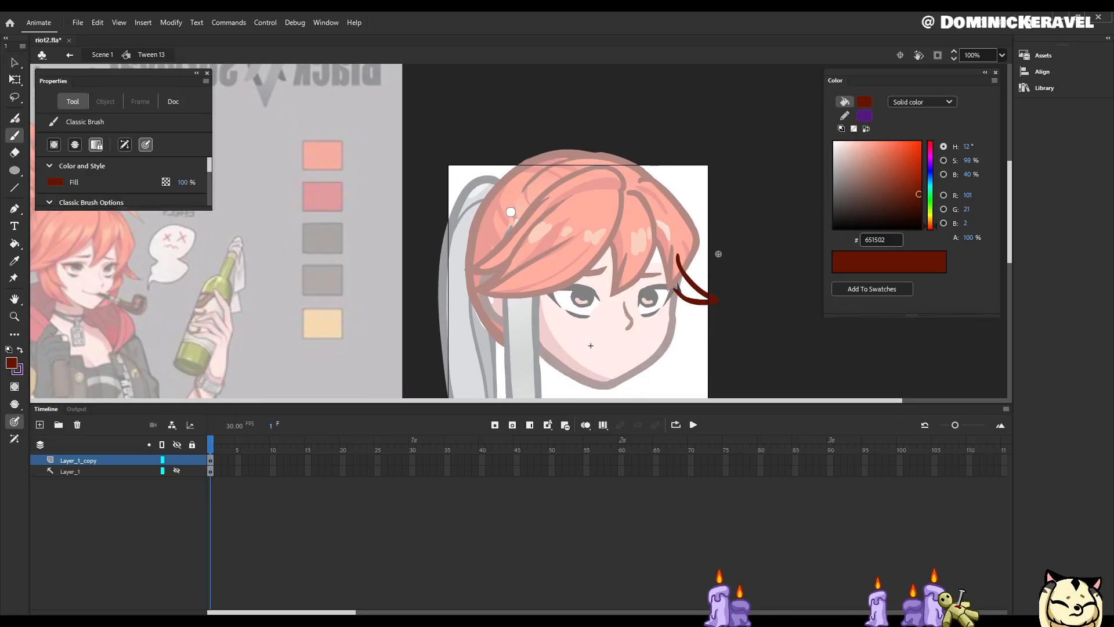
left_click_drag(685, 296, 656, 340)
key("ctrl+z")
left_click_drag(674, 286, 660, 323)
key("ctrl+z")
left_click_drag(672, 278, 665, 325)
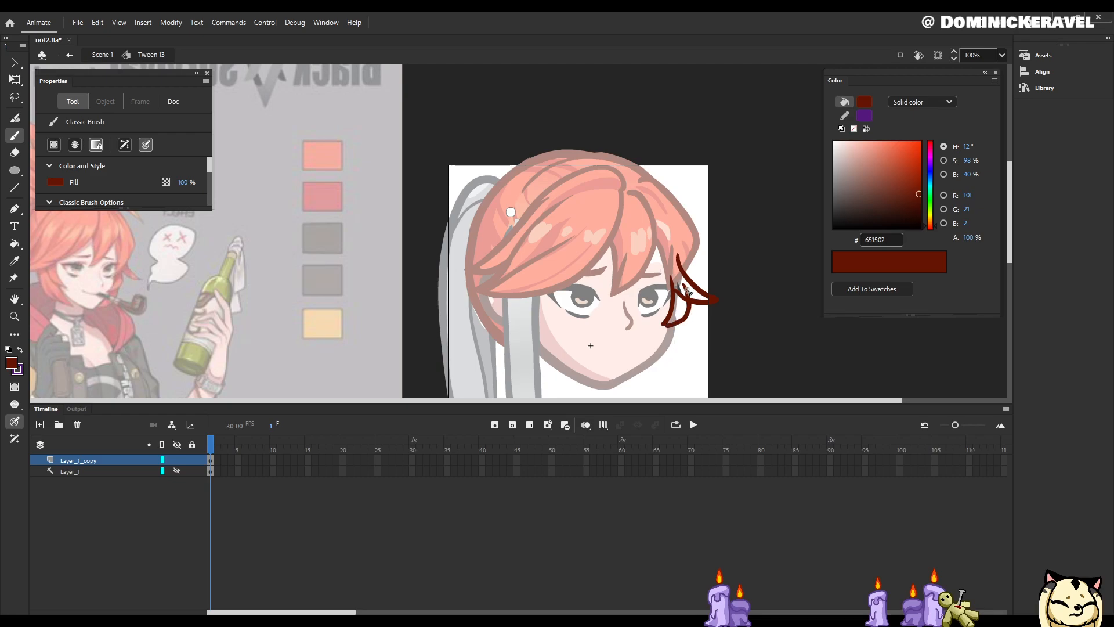
Step: Try erasing the overlapping outline where the two red locks meet, and undo the erasure
key("e")
key("b")
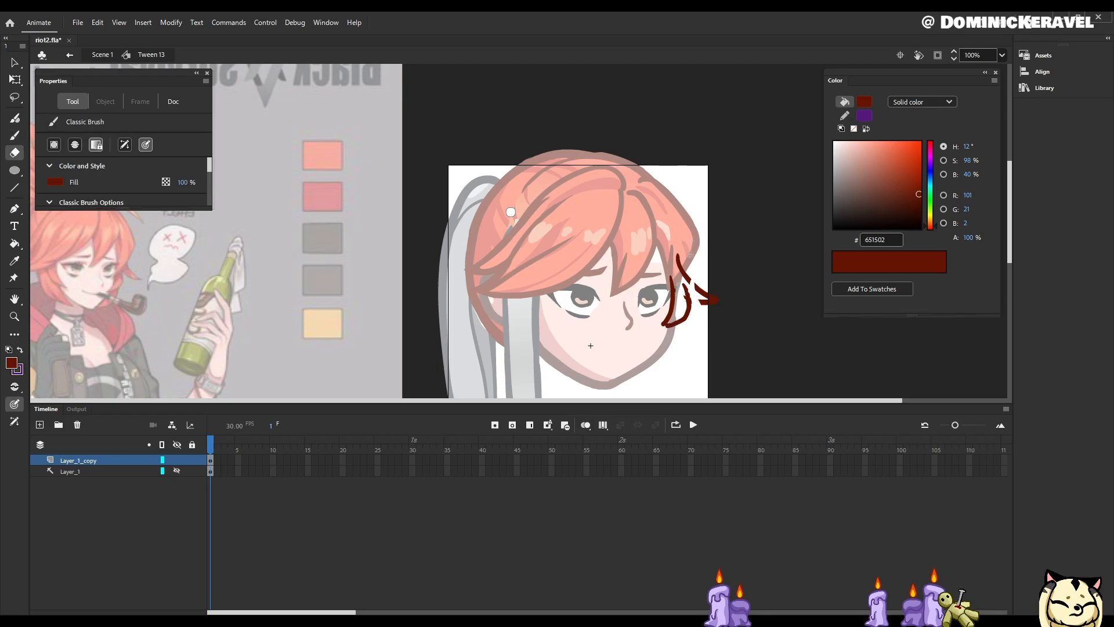
key("e")
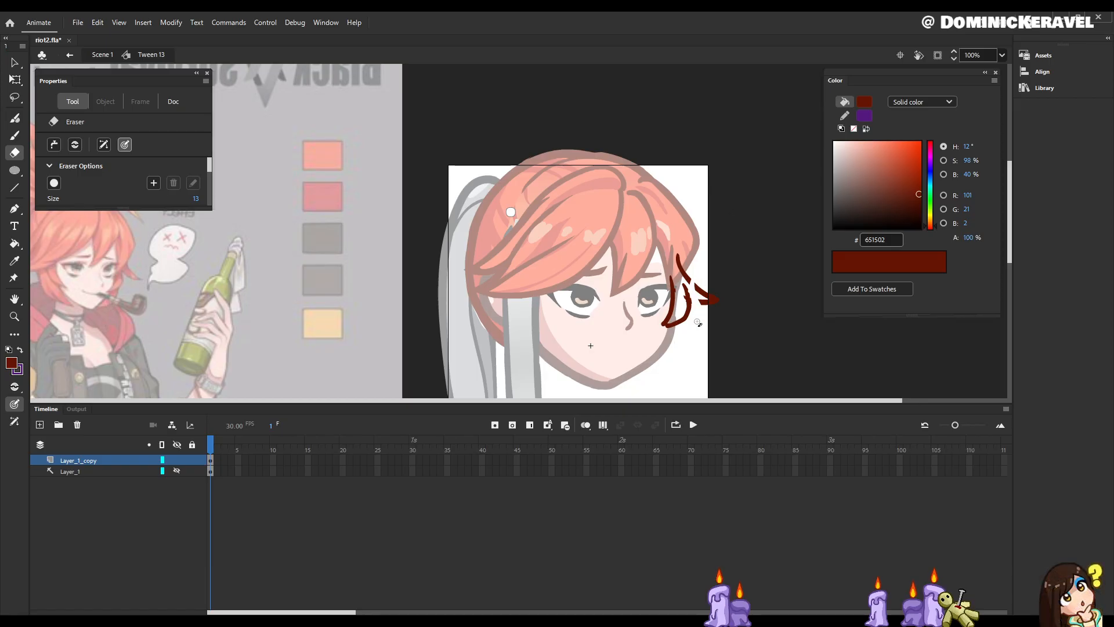
key("ctrl+z")
scroll(696, 303, "down", 1)
key("b")
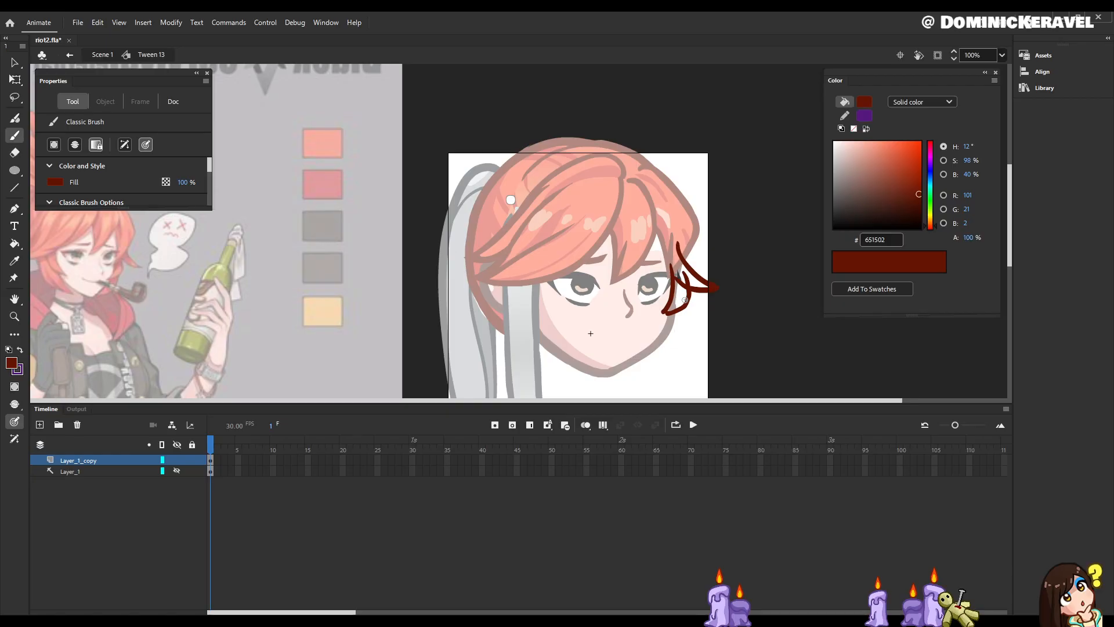
scroll(734, 277, "up", 1)
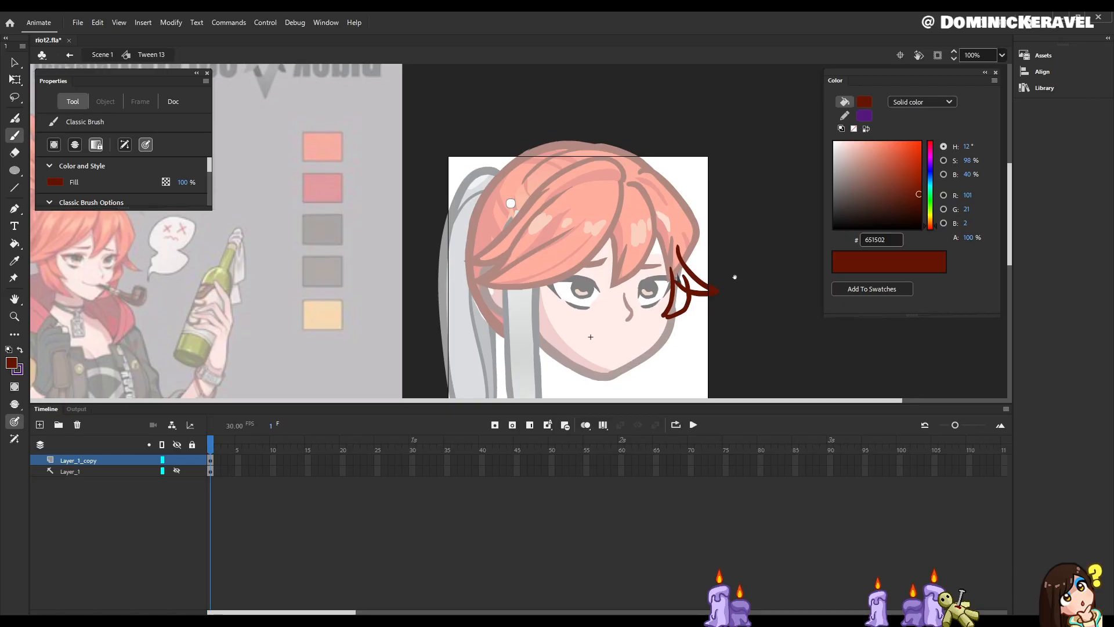
Step: Return to the main scene and move Layer_4 below Layer_2 so the locks sit behind the face
key("v")
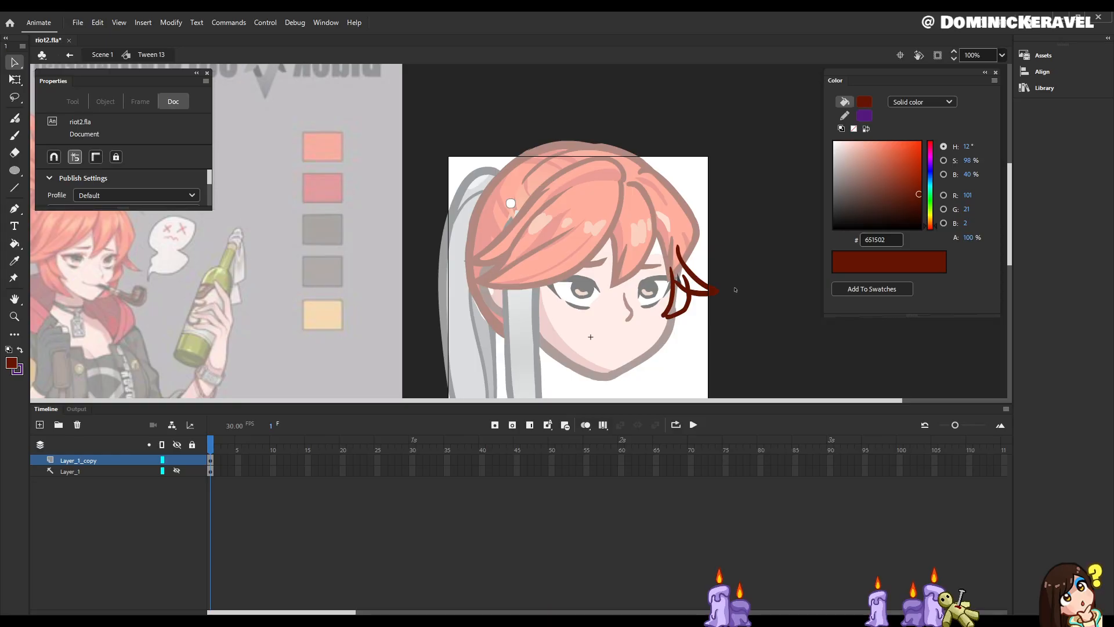
double_click(734, 290)
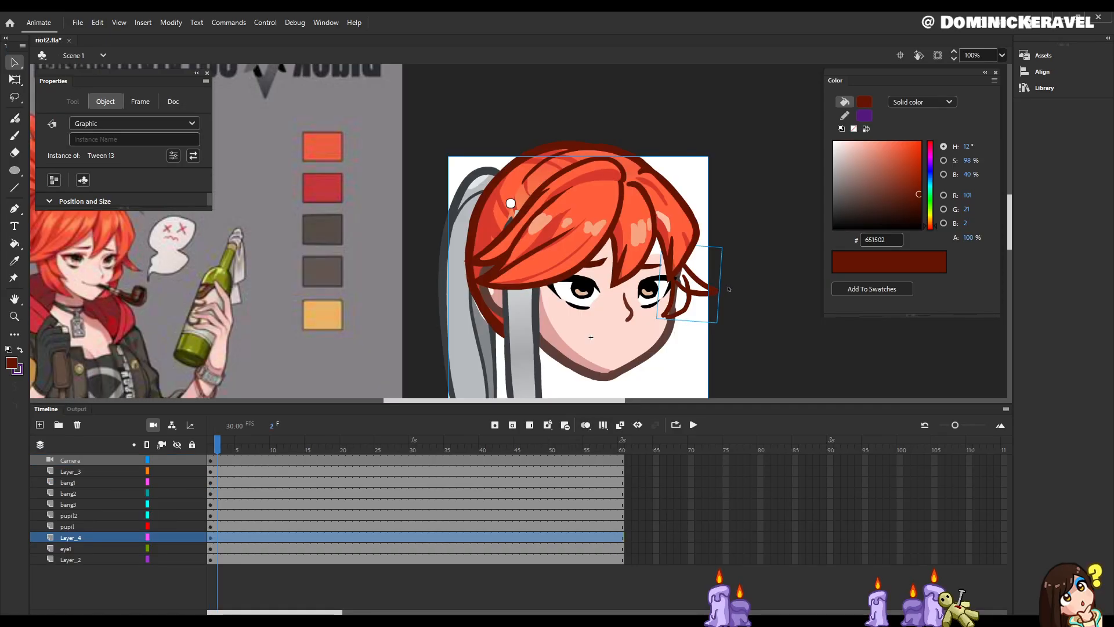
left_click_drag(87, 538, 87, 564)
left_click(708, 284)
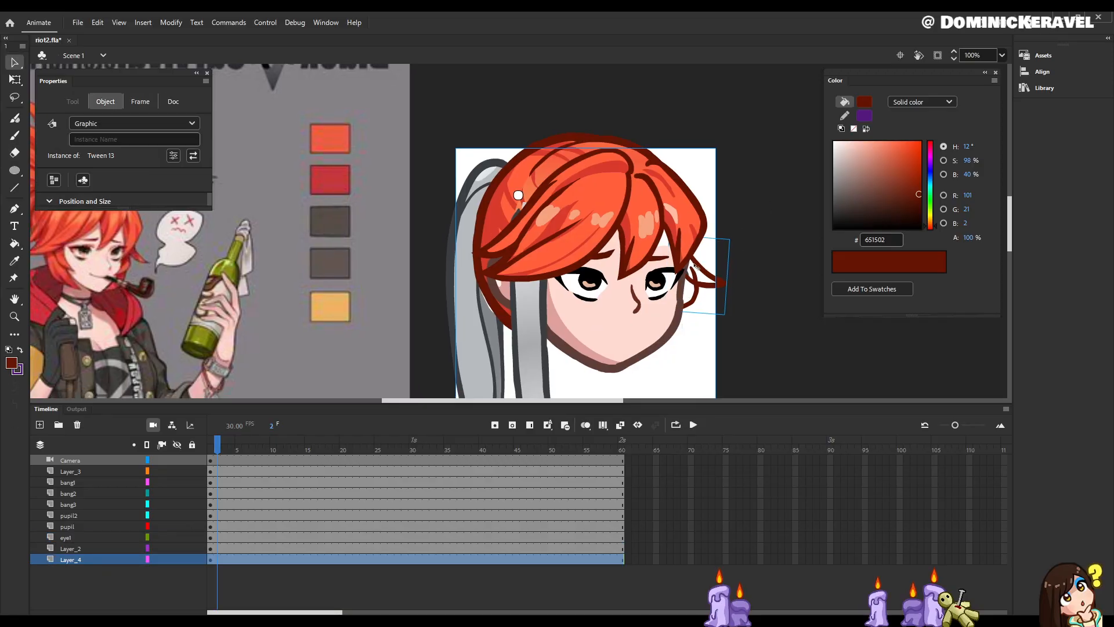
Step: Reopen the lock artwork and erase the whole outline of the second, inner lock beside the face
double_click(715, 283)
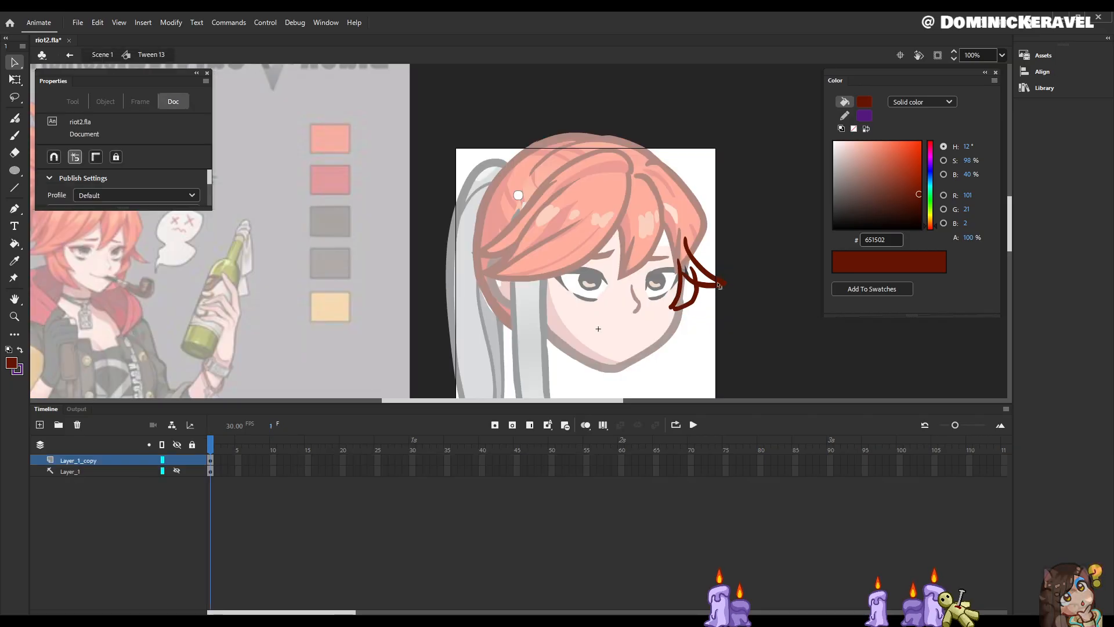
key("e")
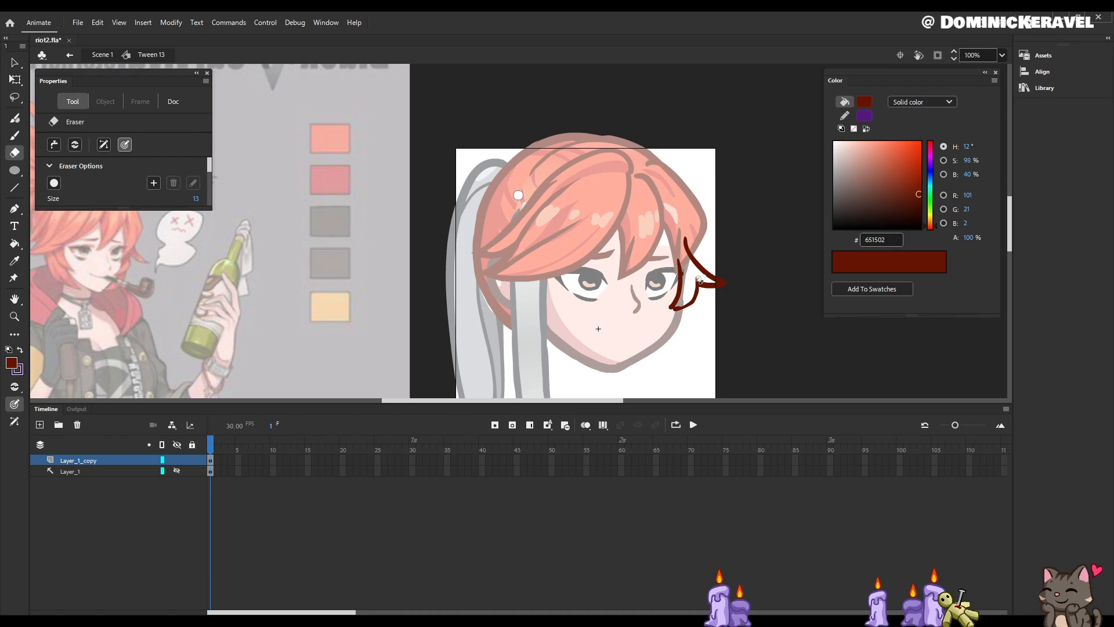
key("b")
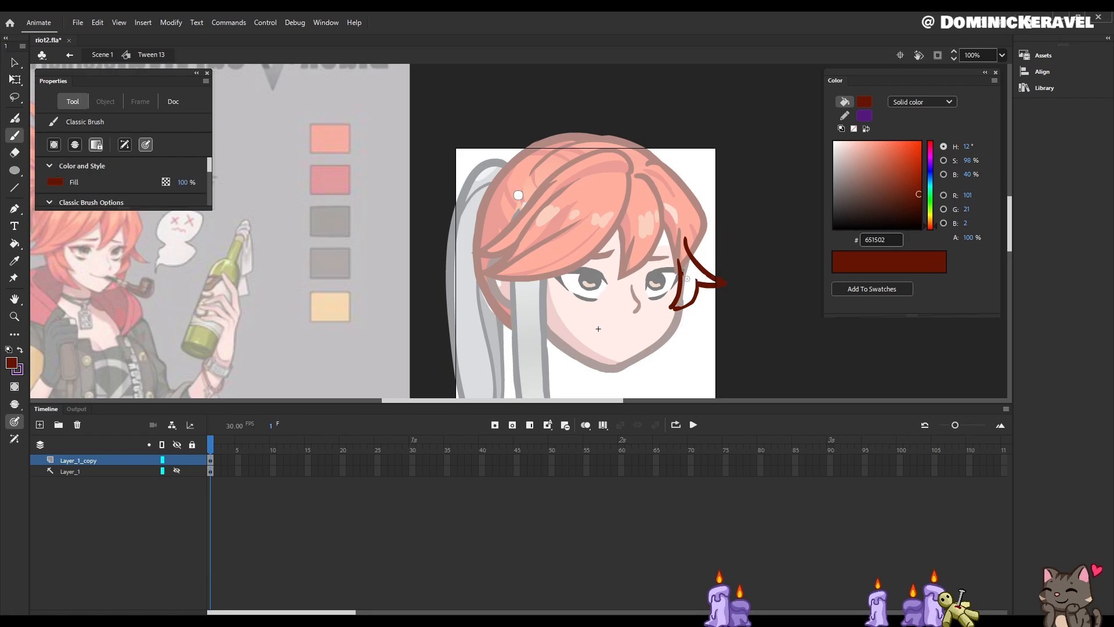
key("e")
left_click_drag(698, 288, 657, 310)
left_click_drag(677, 255, 669, 321)
mouse_move(677, 298)
left_mouse_down()
mouse_move(679, 277)
mouse_move(669, 314)
mouse_move(666, 300)
left_mouse_up()
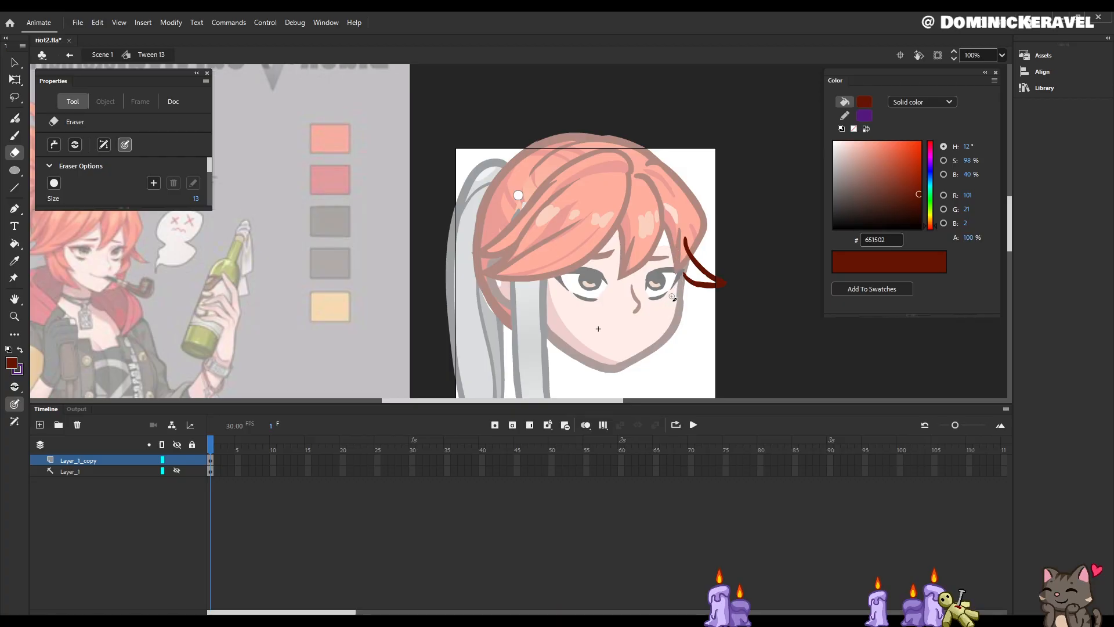
Step: Brush a new, smaller curled lock in dark red 651502 under the outward-flicking lock and save the file
key("b")
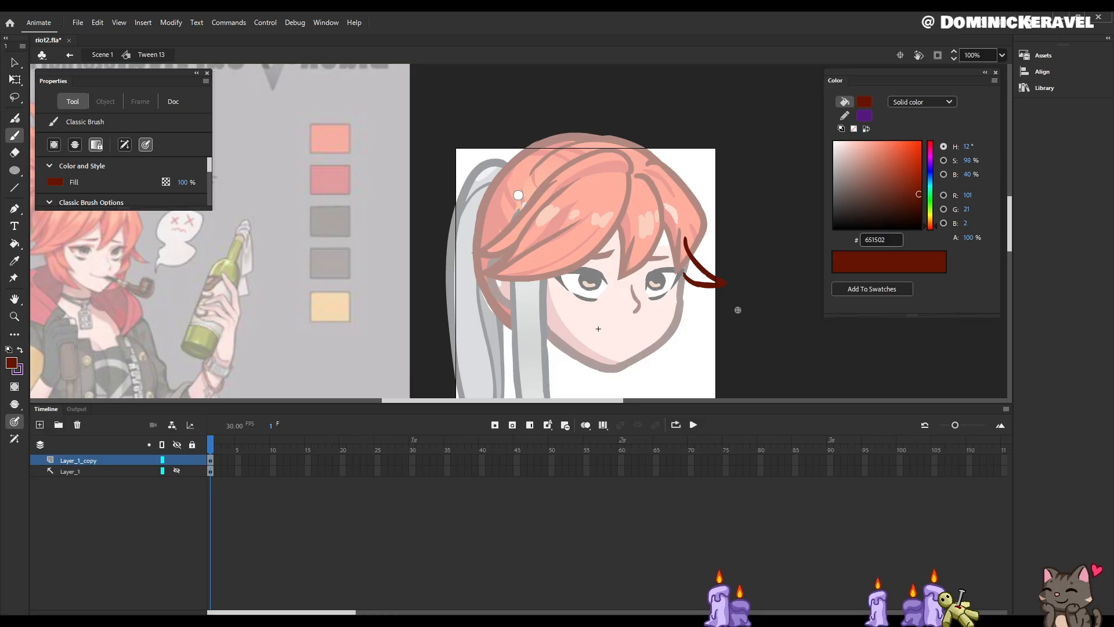
left_click_drag(685, 297, 705, 288)
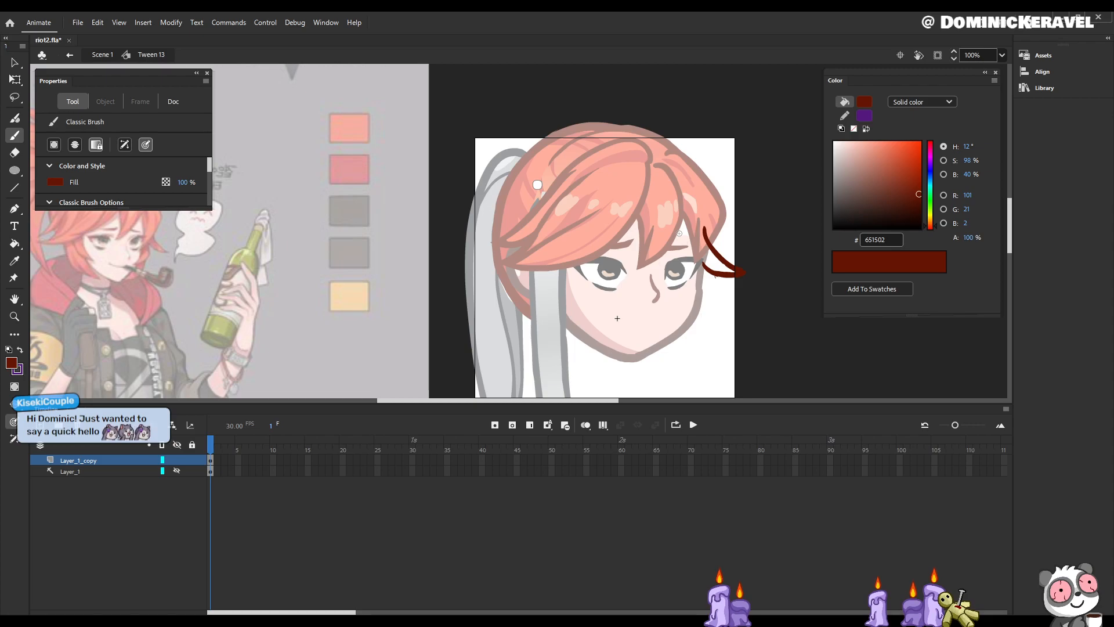
key("e")
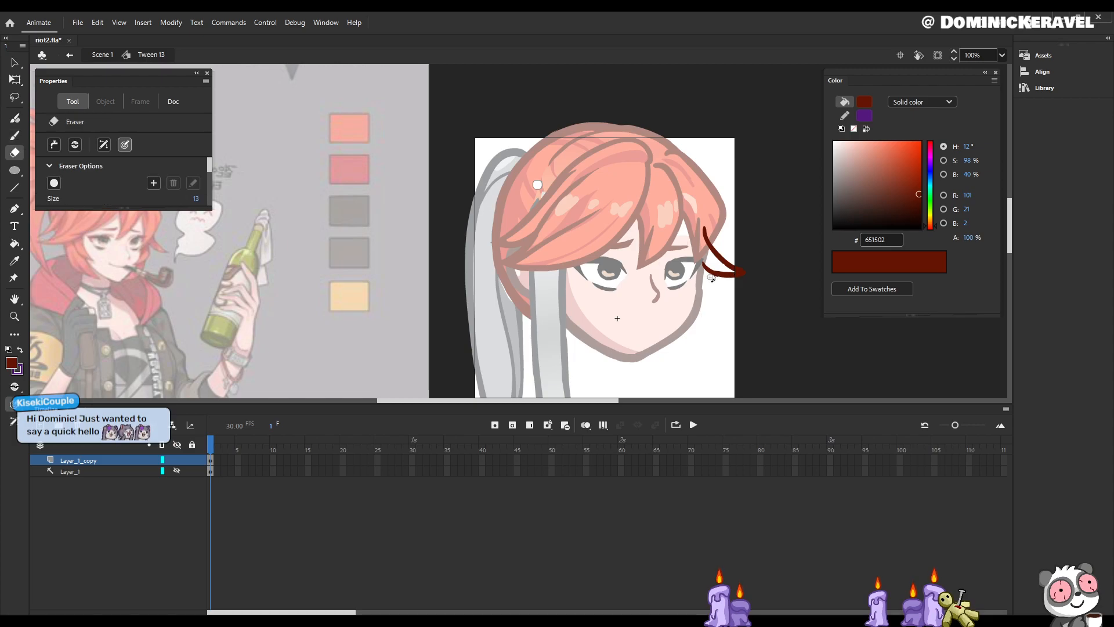
key("b")
mouse_move(711, 271)
left_mouse_down()
mouse_move(721, 283)
mouse_move(699, 304)
mouse_move(756, 311)
left_mouse_up()
key("v")
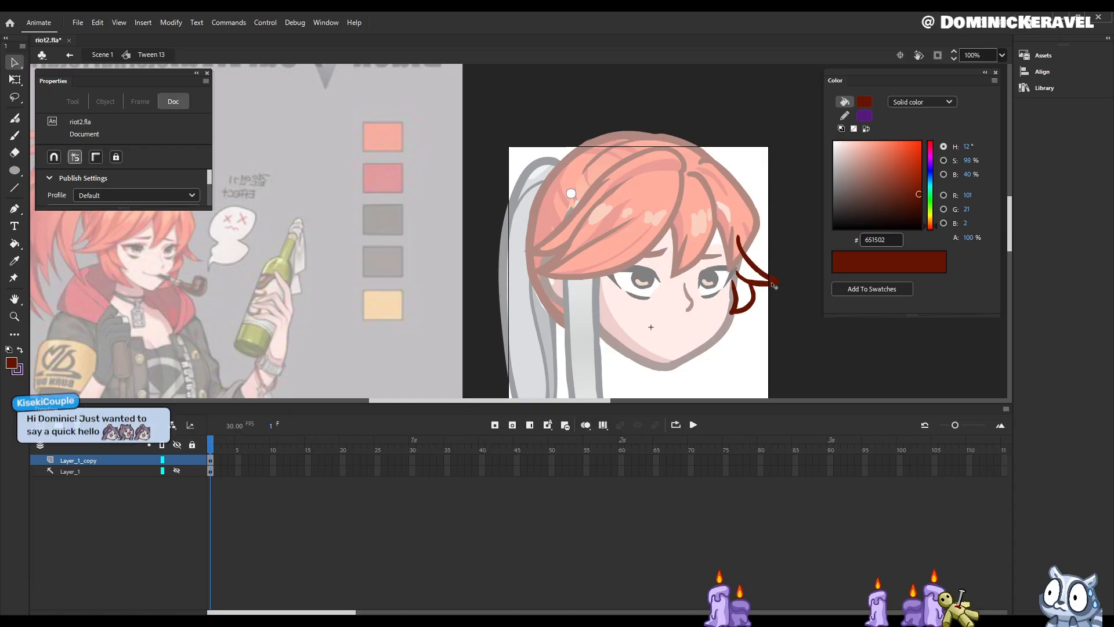
mouse_move(756, 326)
left_mouse_down()
mouse_move(745, 314)
mouse_move(755, 329)
left_mouse_up()
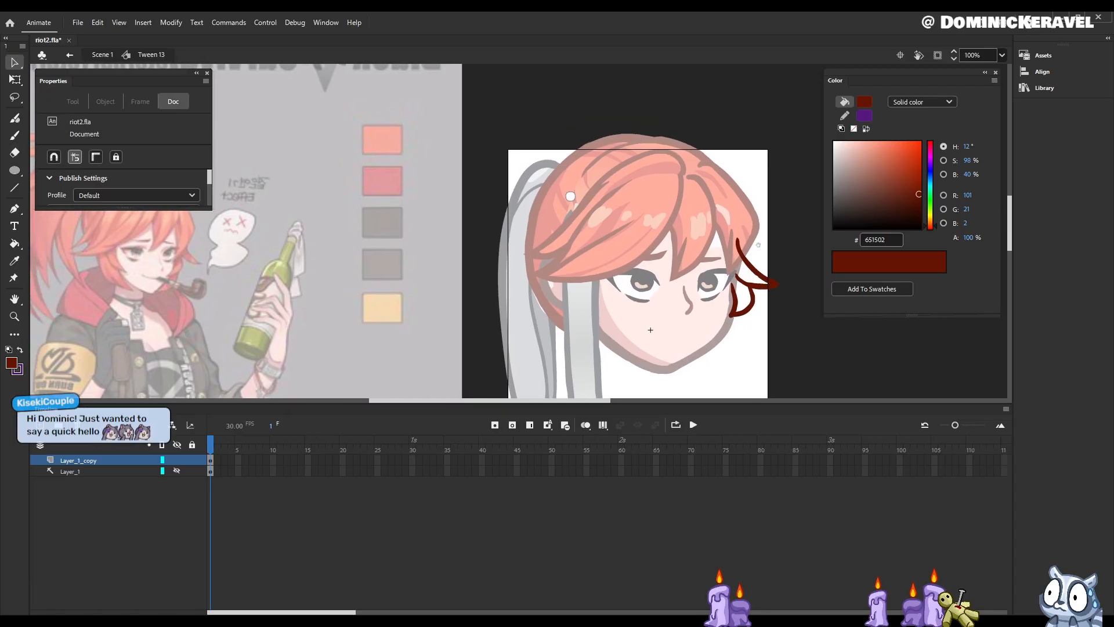
key("ctrl+s")
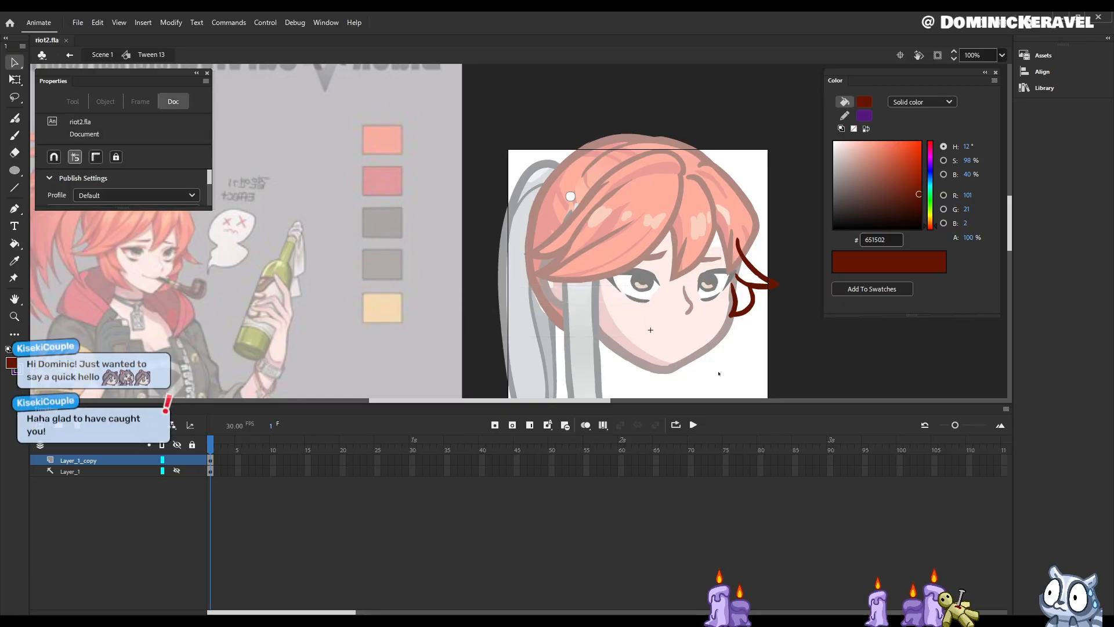
Step: Sample the orange FF5F3C from the outer bang's fill and reopen the lock artwork
left_click(766, 284)
double_click(752, 222)
double_click(739, 215)
key("i")
left_click(739, 215)
left_click(89, 58)
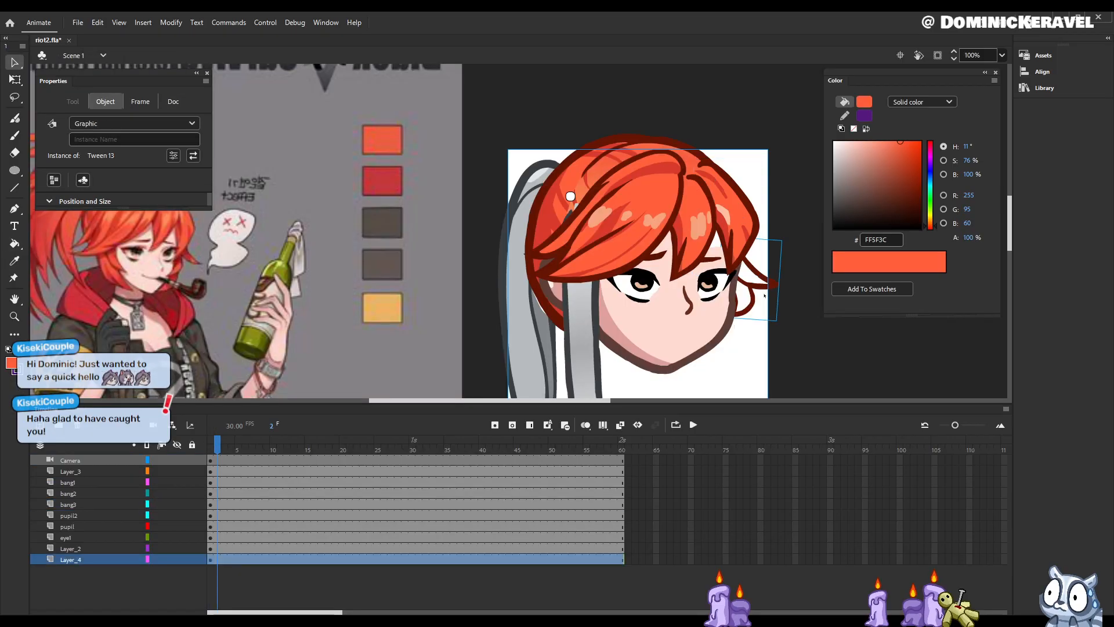
key("b")
key("ctrl+shift+a")
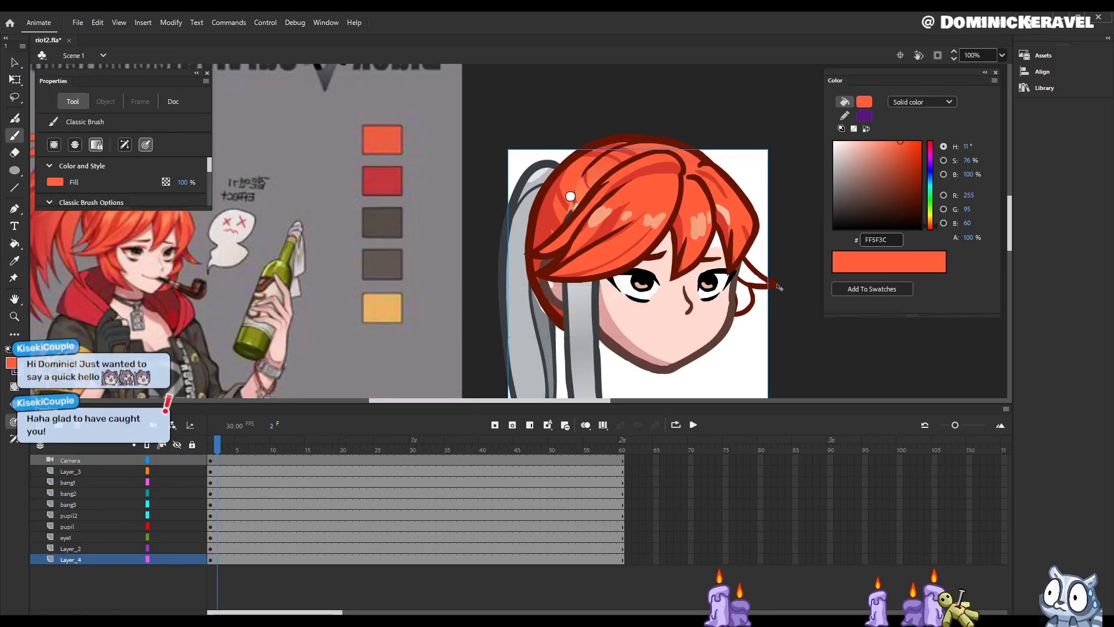
key("v")
double_click(771, 285)
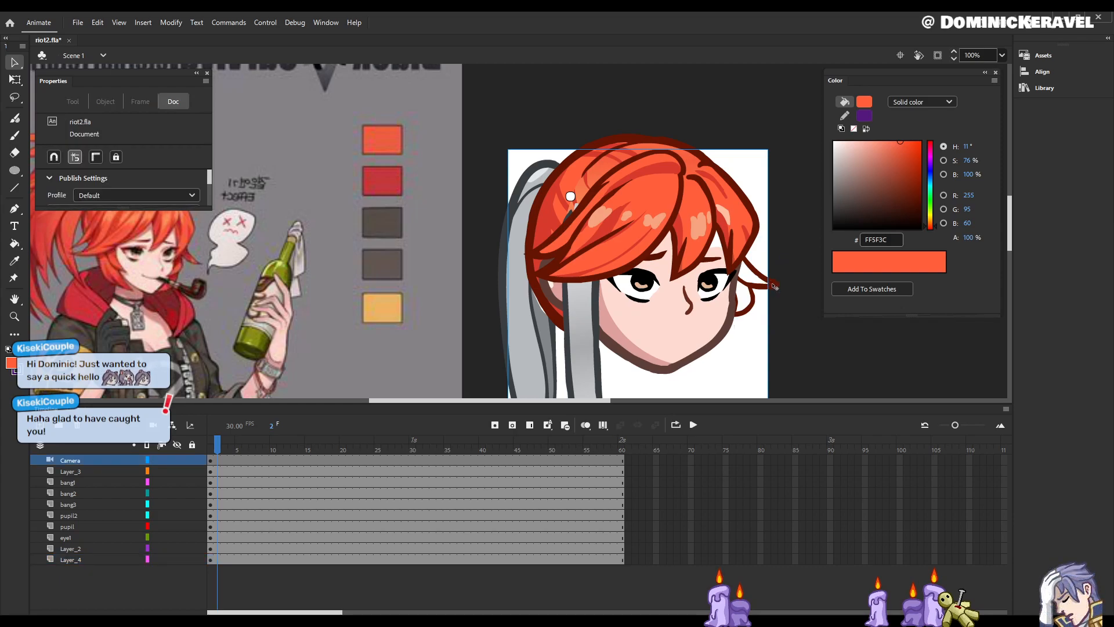
double_click(774, 284)
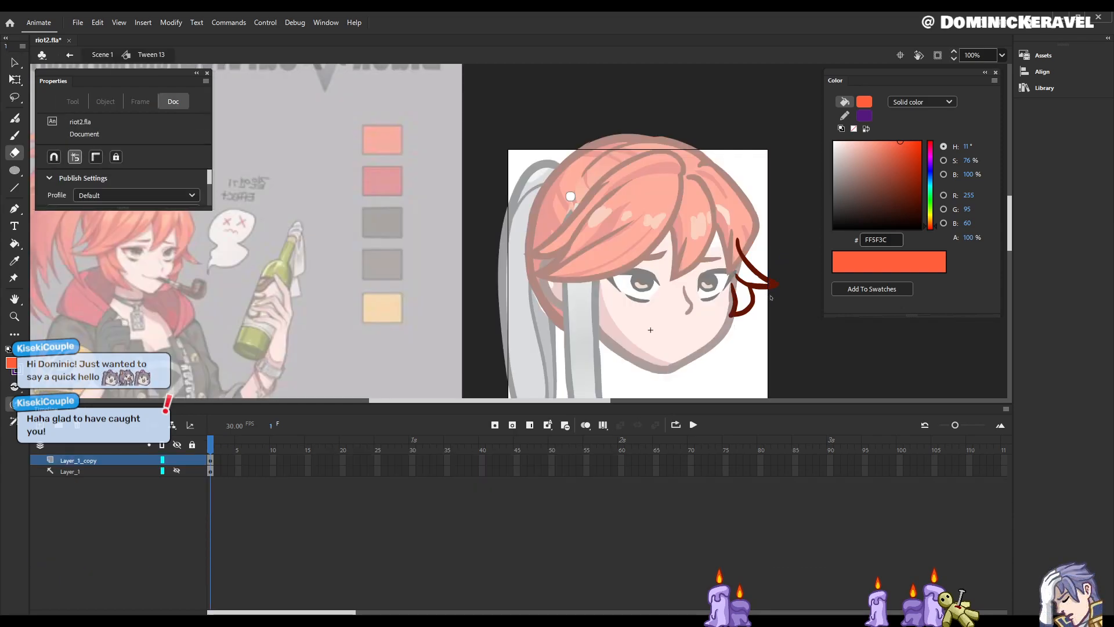
Step: Fill both locks with orange FF5F3C, closing their open inner side with brushwork, and return to the main scene
key("b")
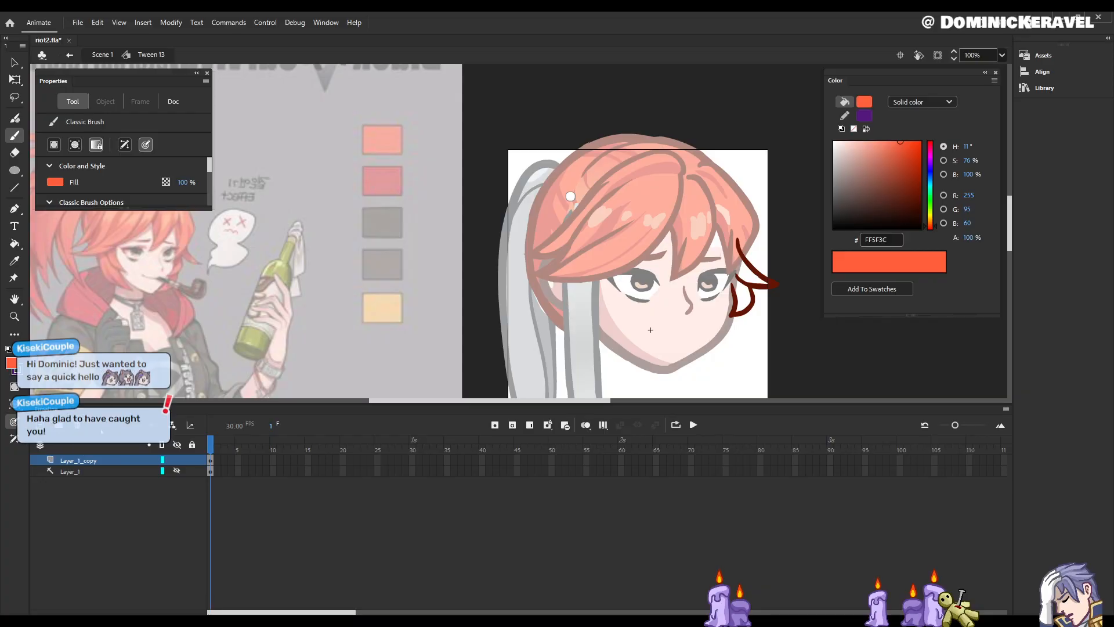
left_click_drag(736, 245, 737, 282)
left_click(14, 422)
left_click(102, 430)
left_click_drag(735, 239, 734, 288)
key("k")
left_click(747, 295)
key("e")
key("v")
double_click(779, 248)
key("e")
key("v")
key("e")
key("v")
key("e")
key("v")
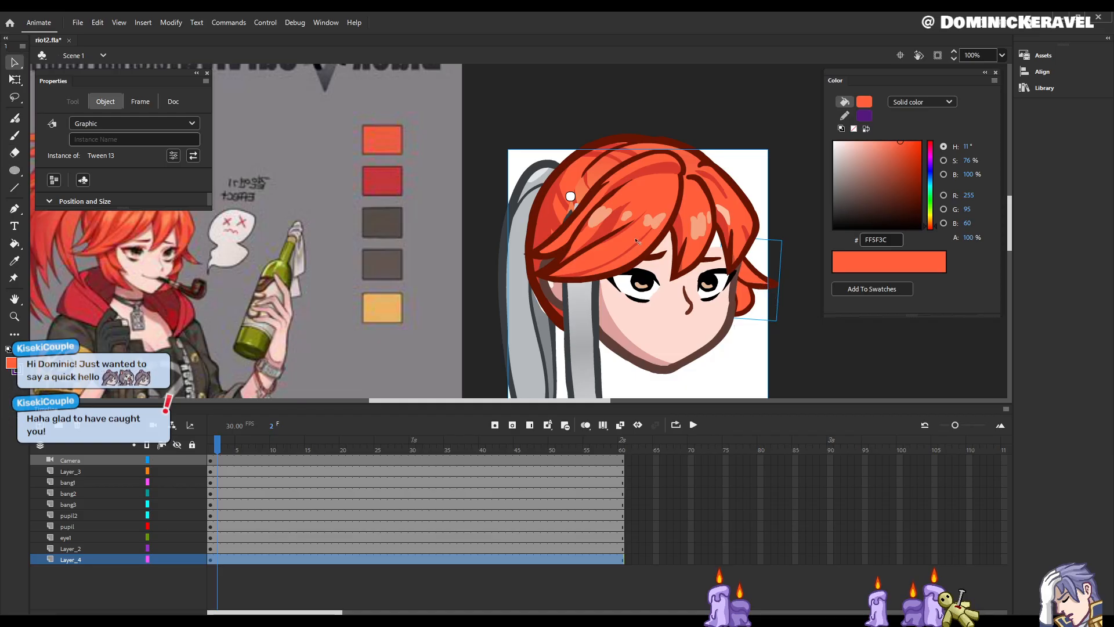
Step: Sample the shadow red D73A2B from the front bang and select the orange fill inside the lock artwork
double_click(611, 224)
key("i")
left_click(614, 224)
key("v")
key("o")
key("v")
key("k")
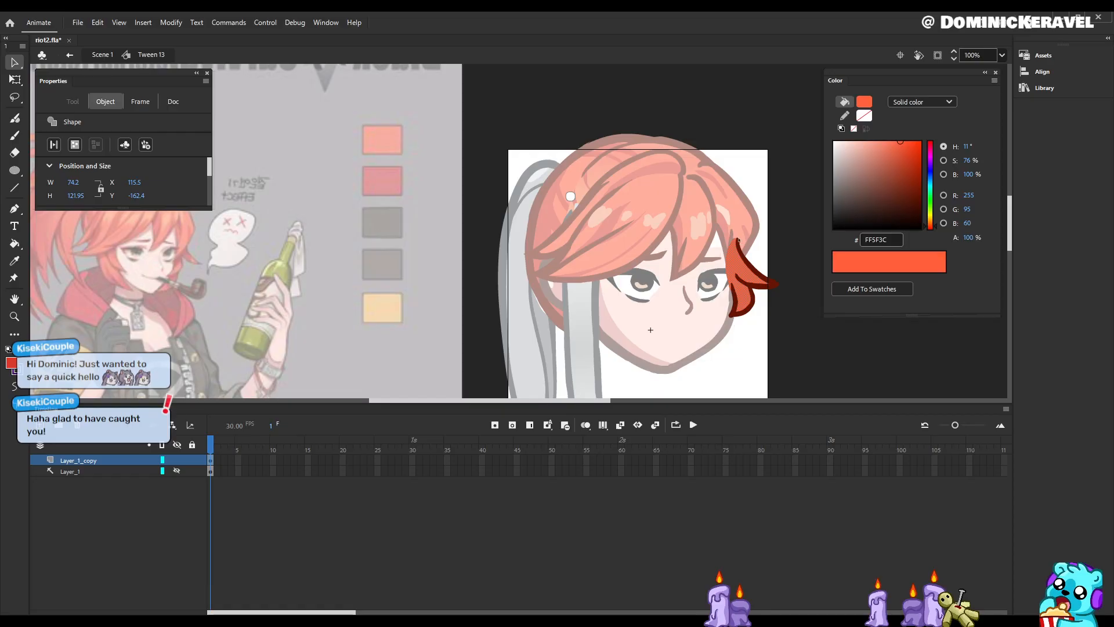
Step: Paint D73A2B shading along the locks' inner side within the selected fill, return to the main scene and save
key("b")
left_click(12, 404)
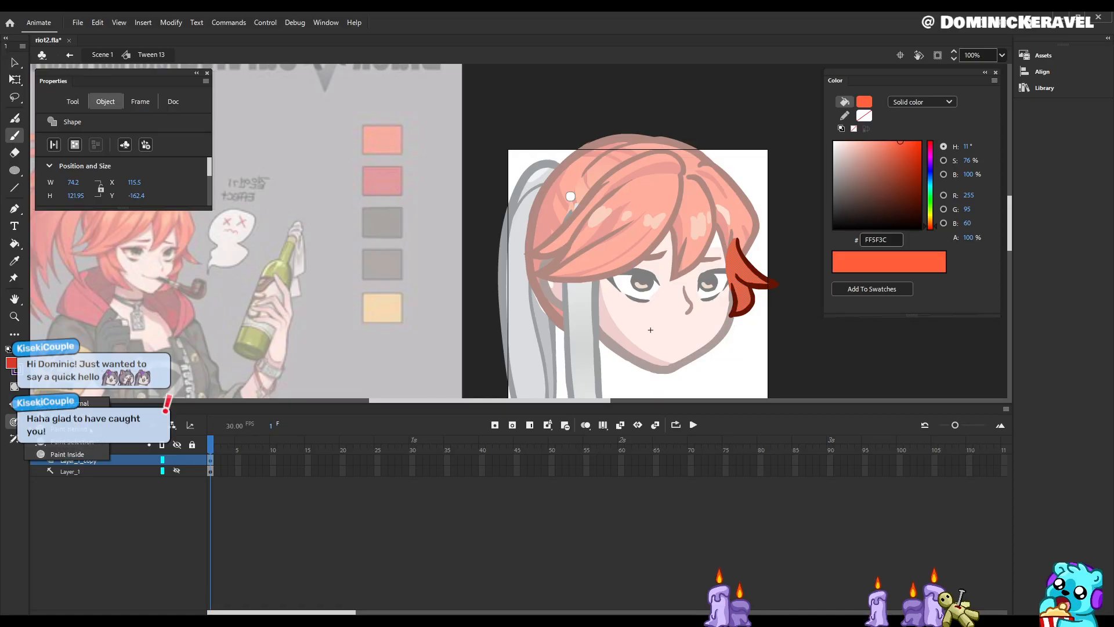
left_click(95, 442)
mouse_move(729, 247)
left_mouse_down()
mouse_move(738, 300)
mouse_move(727, 277)
mouse_move(729, 296)
left_mouse_up()
key("v")
double_click(788, 236)
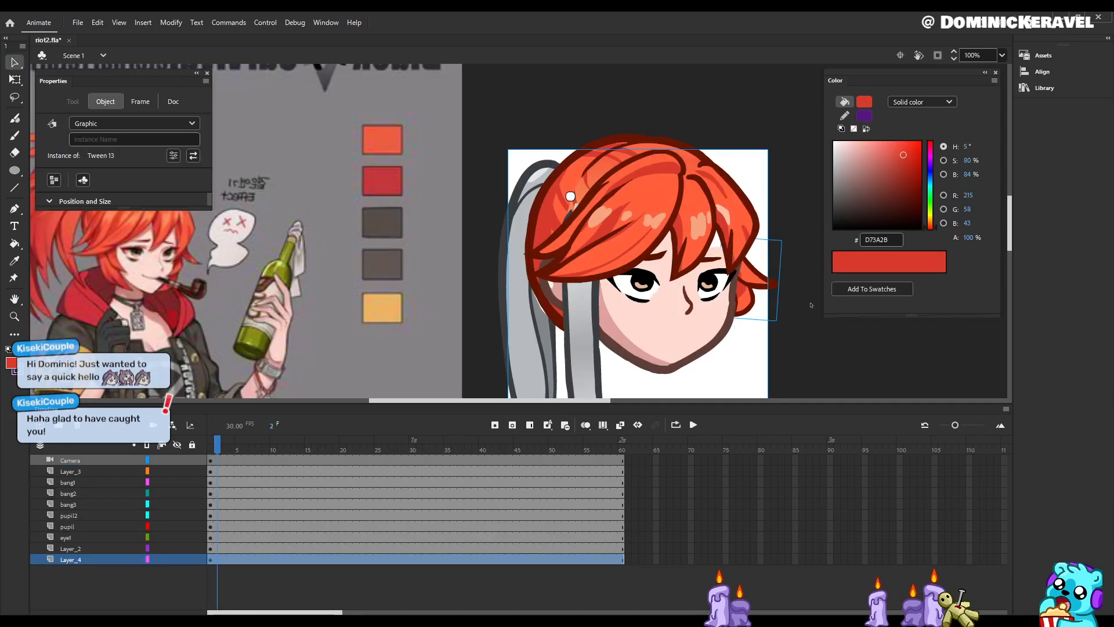
key("ctrl+s")
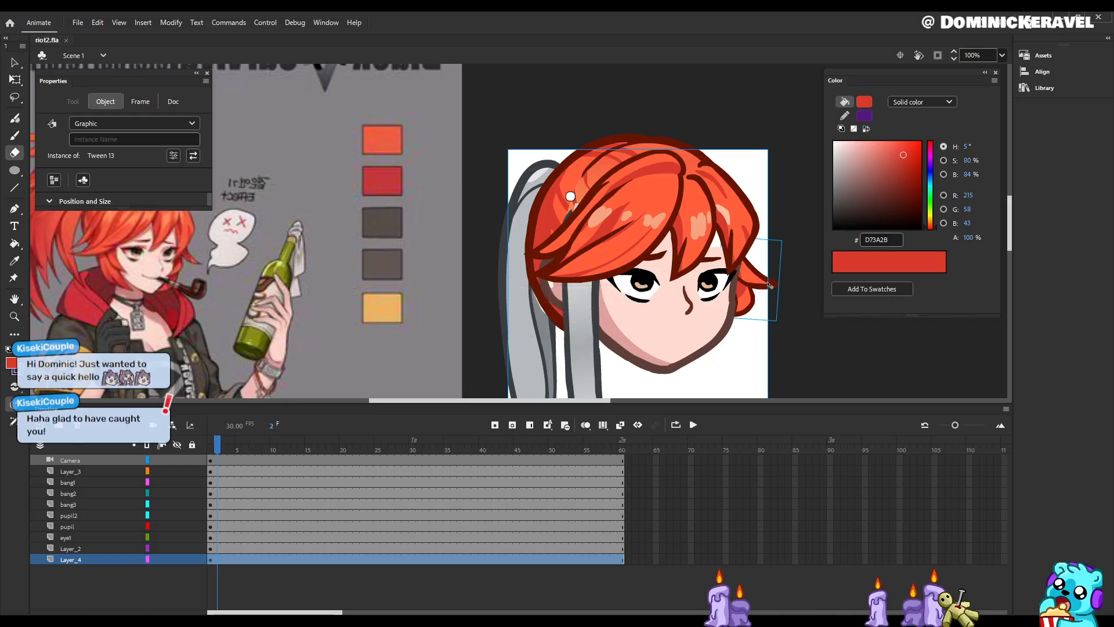
Step: Reopen the lock artwork and touch up the locks' junction with orange FF5F3C and outline red 651502
double_click(767, 287)
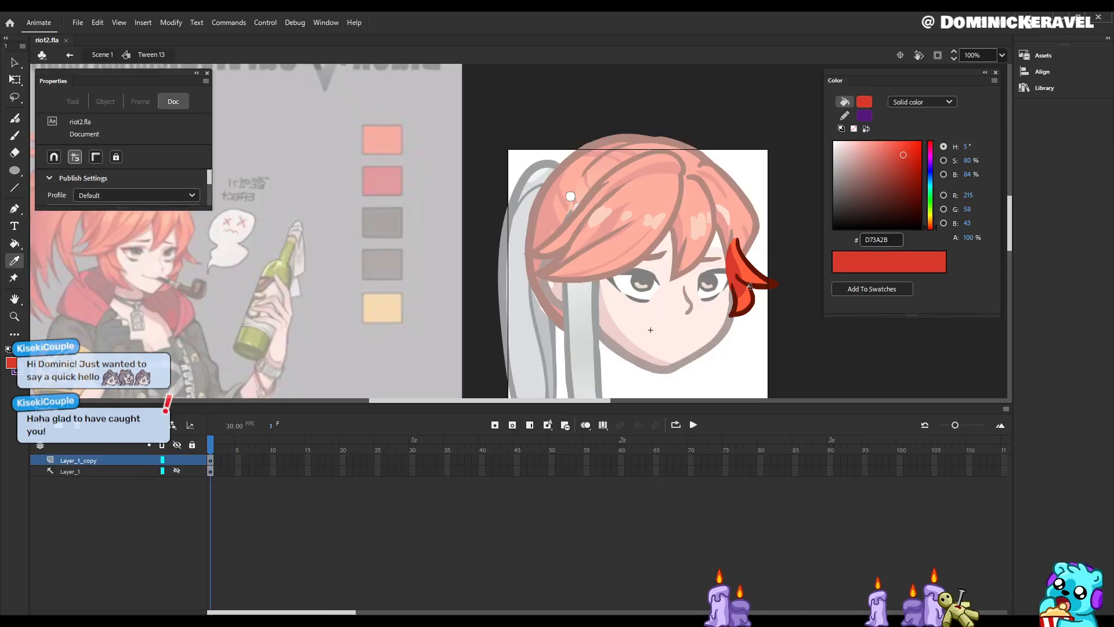
key("k")
key("b")
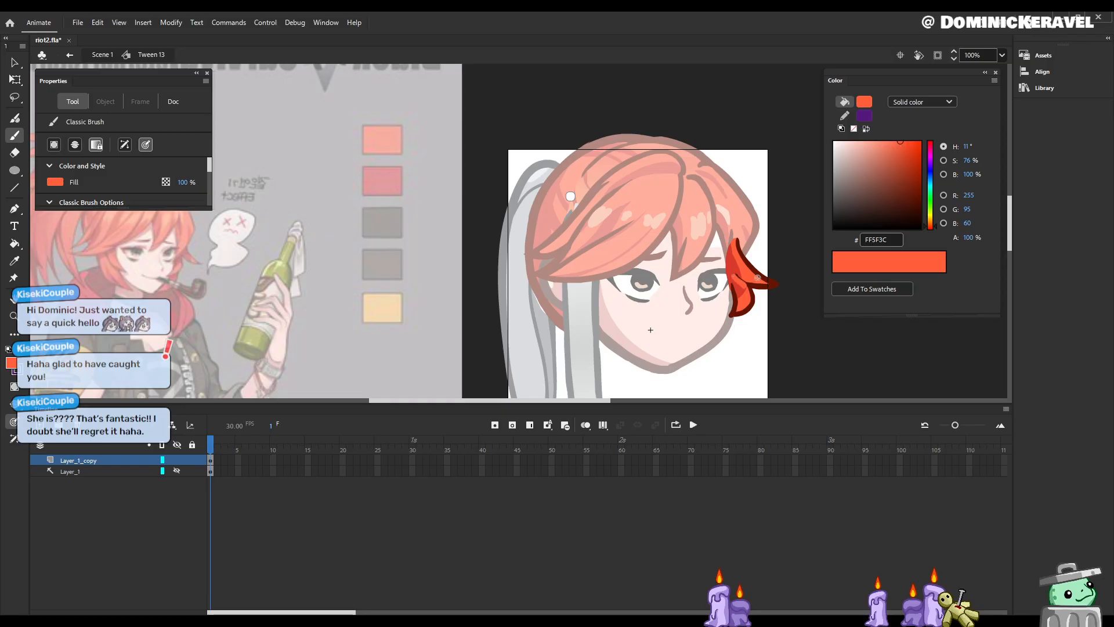
key("v")
key("i")
left_click(740, 265)
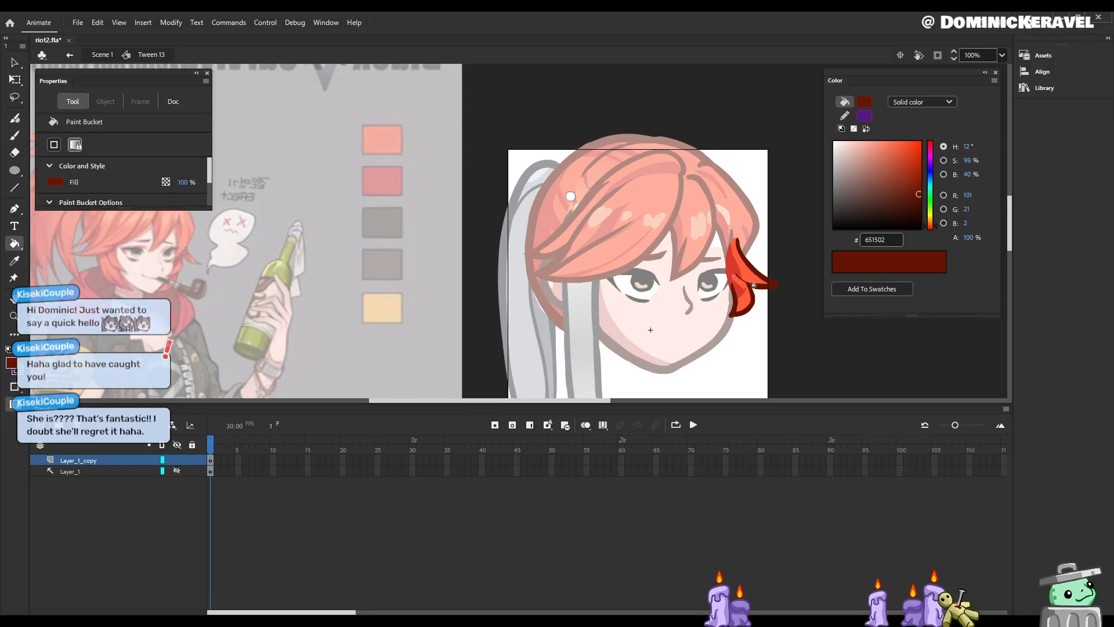
key("b")
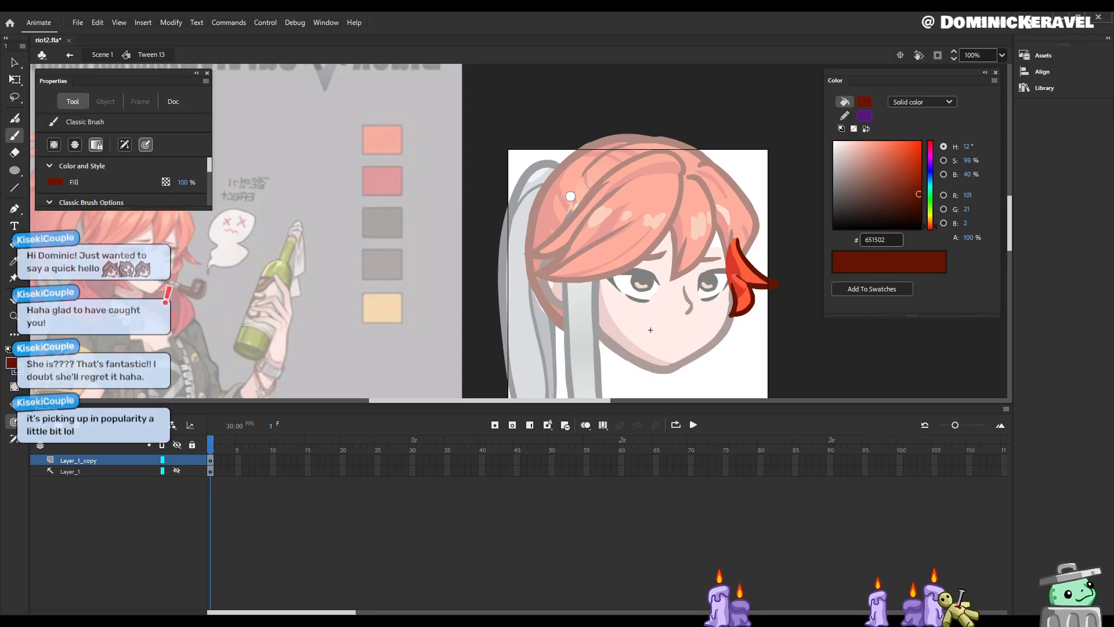
Step: Sample the shadow red D73A2B from the locks and touch up the shading where they meet
key("i")
left_click(737, 276)
key("n")
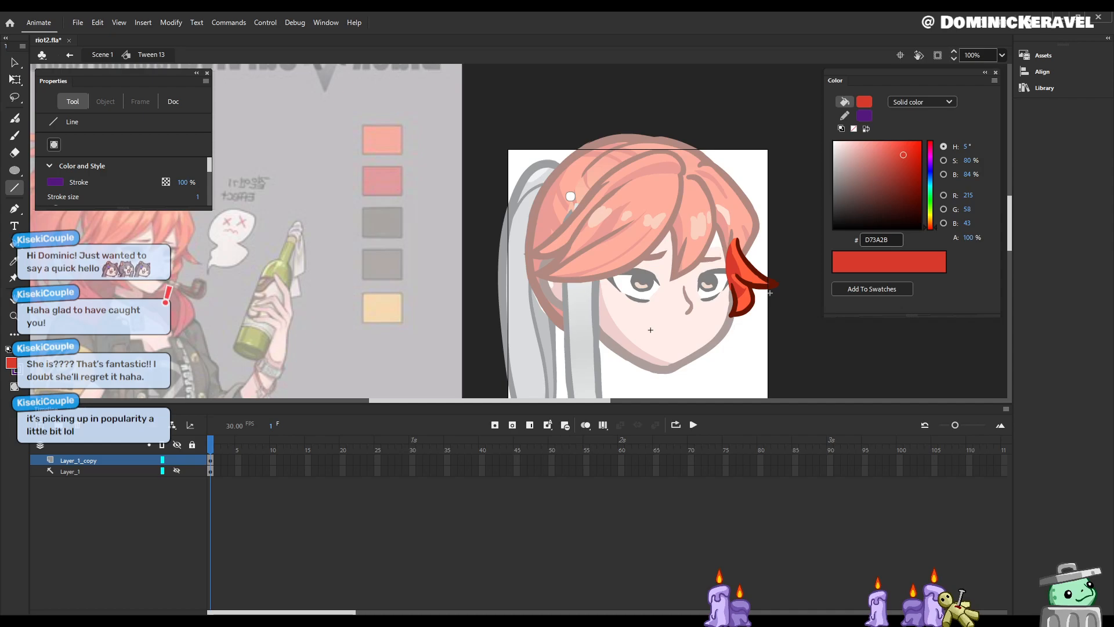
key("b")
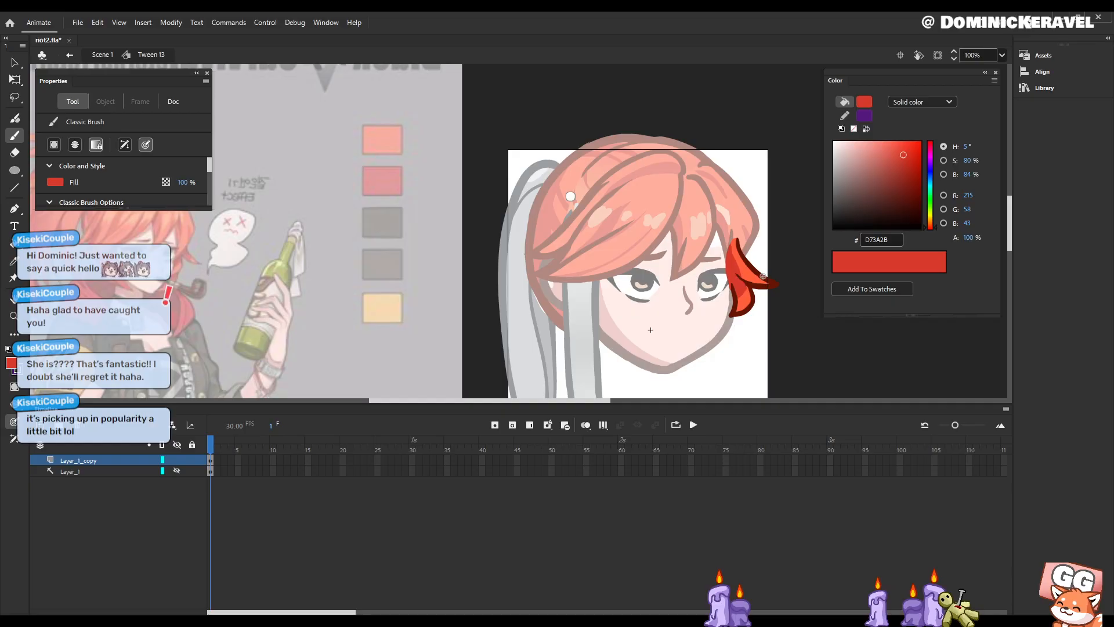
Step: Sample the outline red 651502 from the side lock's tip, touch up the tip with the brush and eraser, and return to the main scene
key("i")
left_click(773, 284)
key("b")
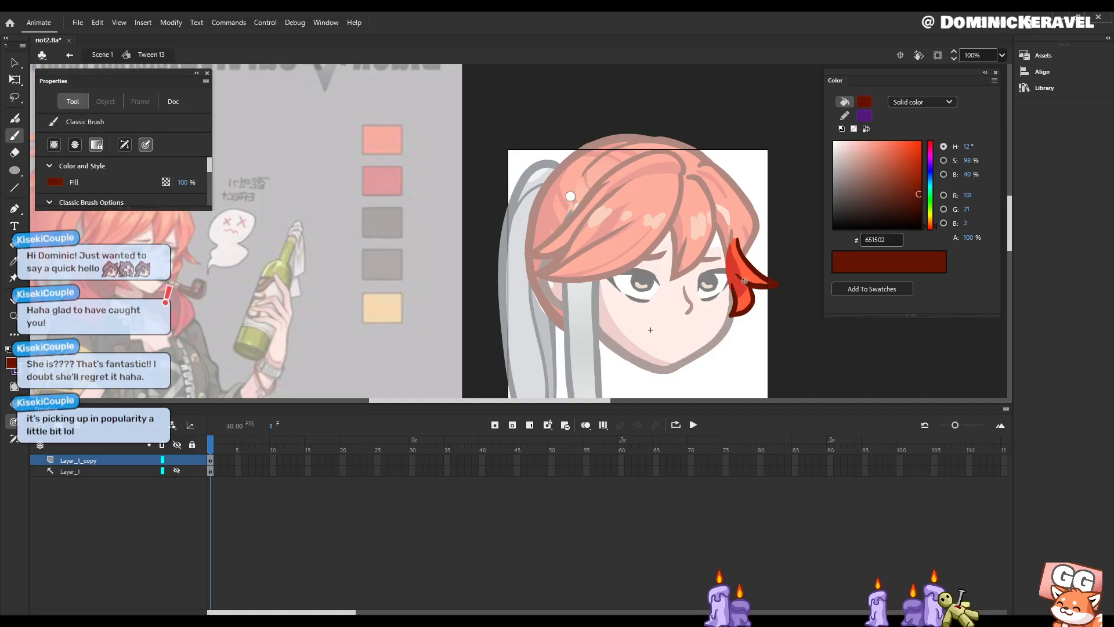
key("e")
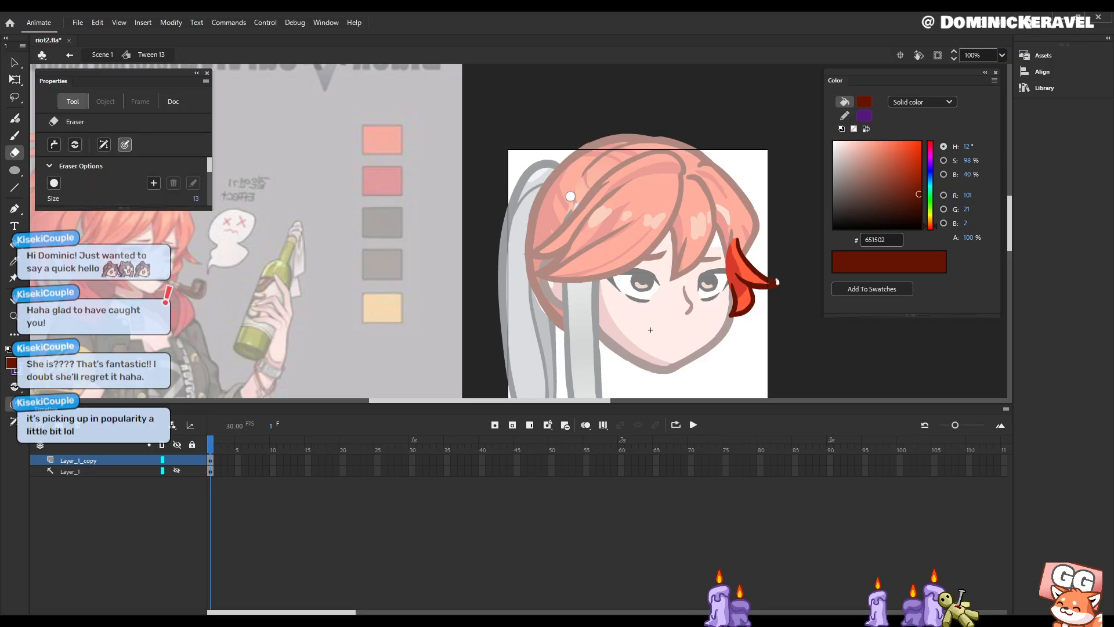
key("v")
double_click(790, 320)
key("e")
key("v")
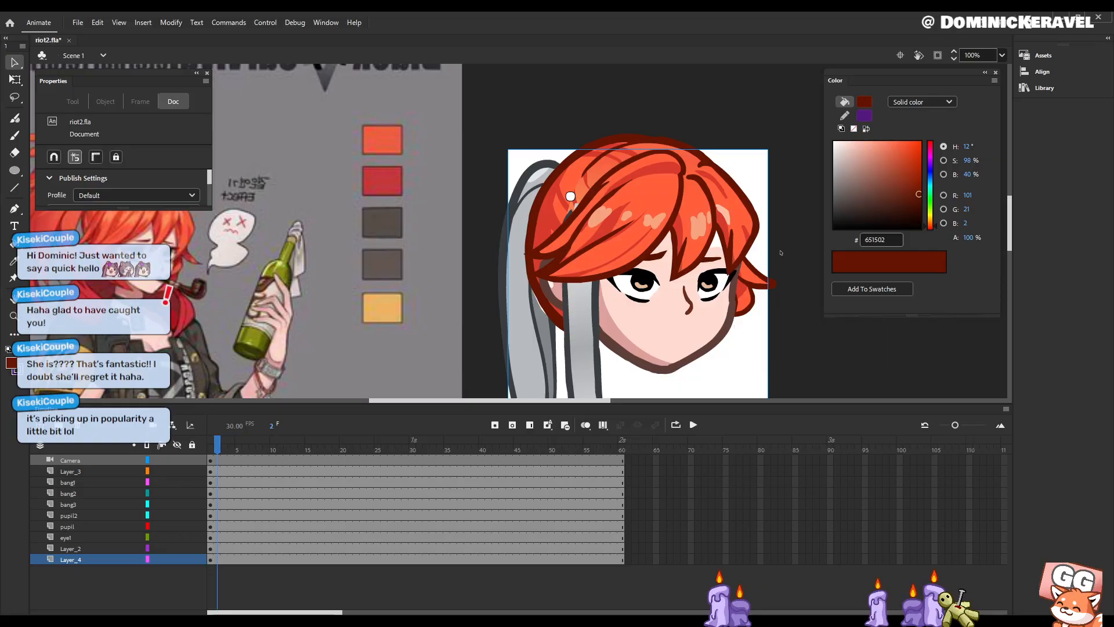
Step: Reopen the side lock artwork, clean up its tip with the Eraser, and return to the main scene
double_click(763, 288)
key("e")
left_click(92, 55)
key("v")
left_click_drag(735, 310, 736, 311)
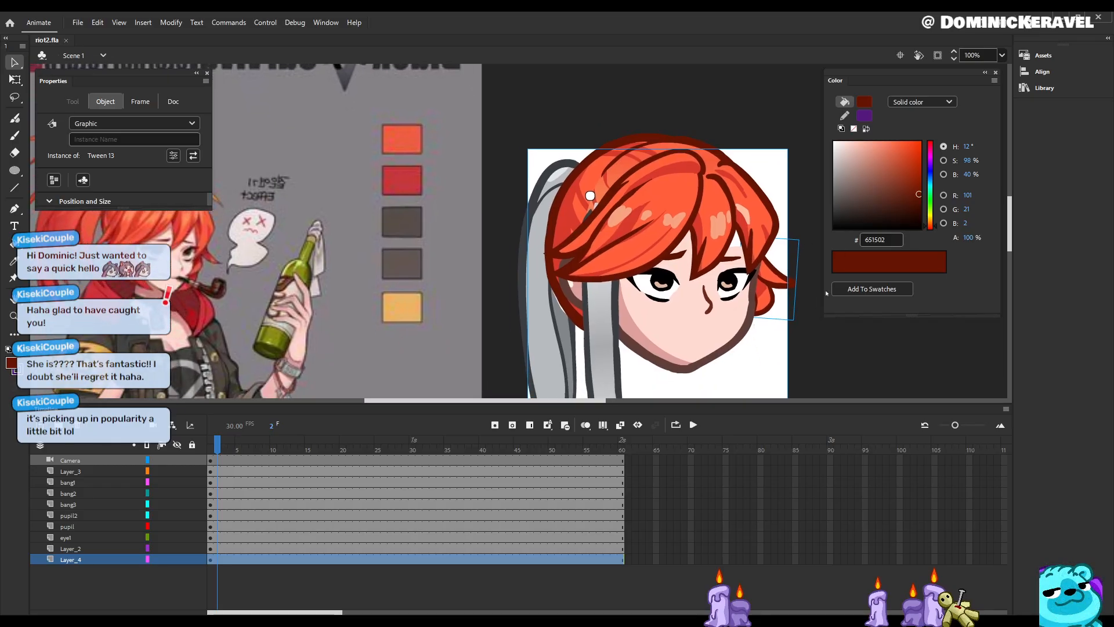
Step: Briefly open the large front bang's artwork, return to the main scene, select the bang3 instance and save the file
key("ctrl+minus")
left_click_drag(508, 278, 614, 311)
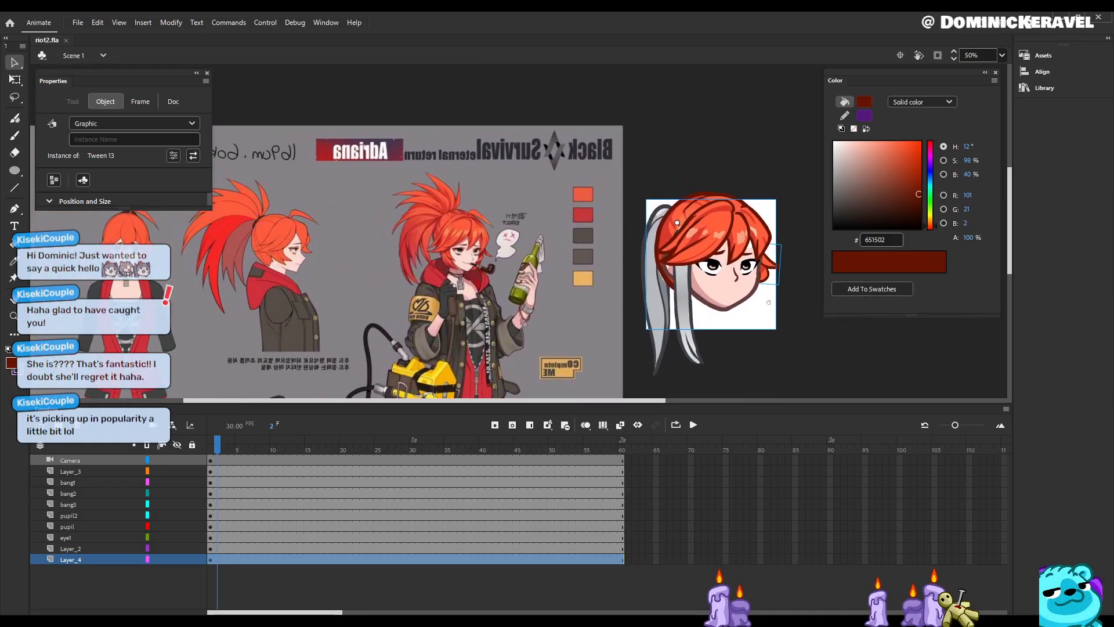
double_click(690, 258)
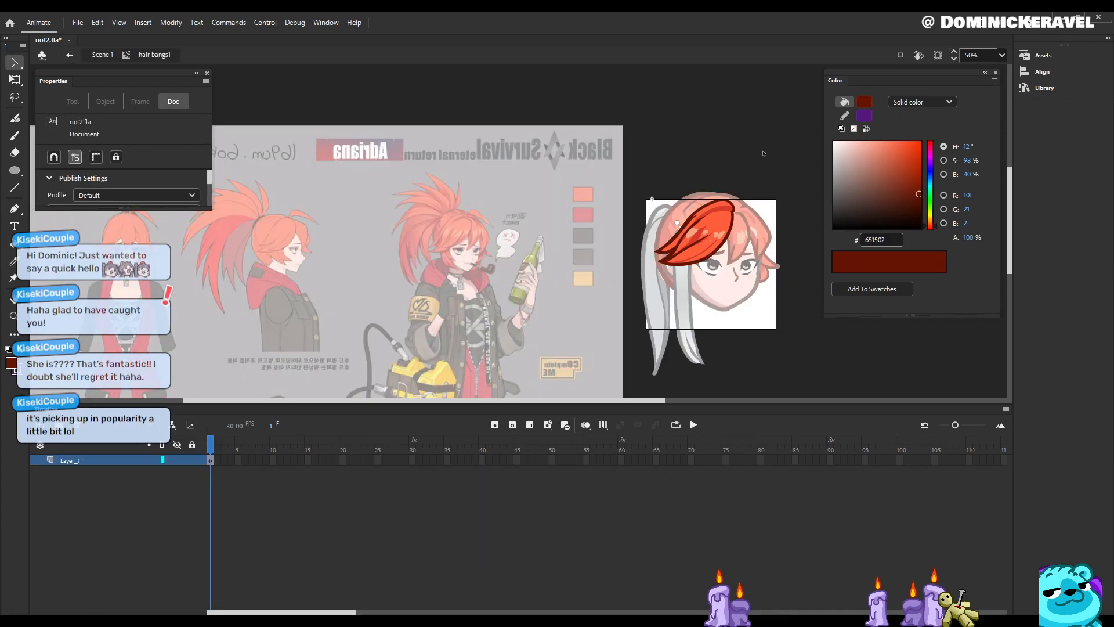
double_click(763, 154)
left_click(768, 245)
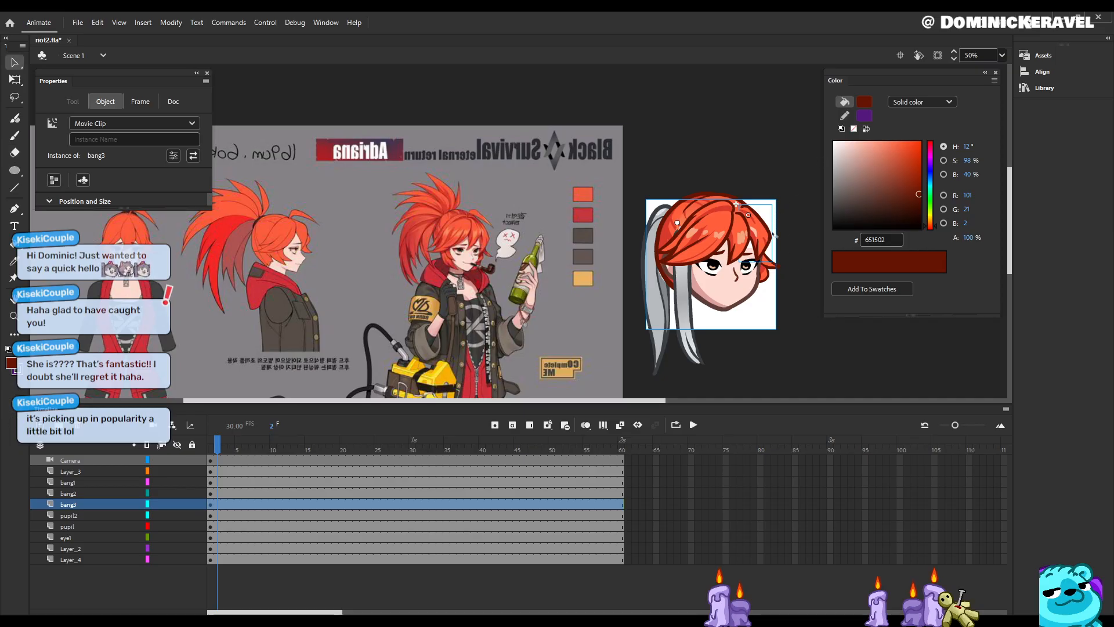
key("ctrl+s")
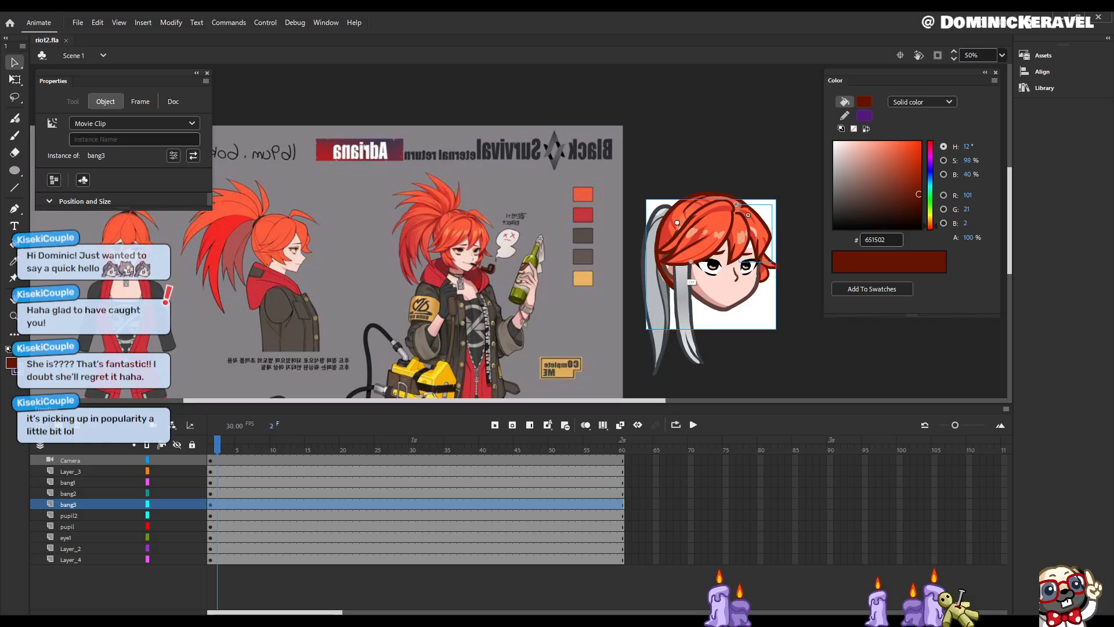
Step: Open the grey strand in front of the ear for editing and erase the upper part of its face-side outline
double_click(687, 283)
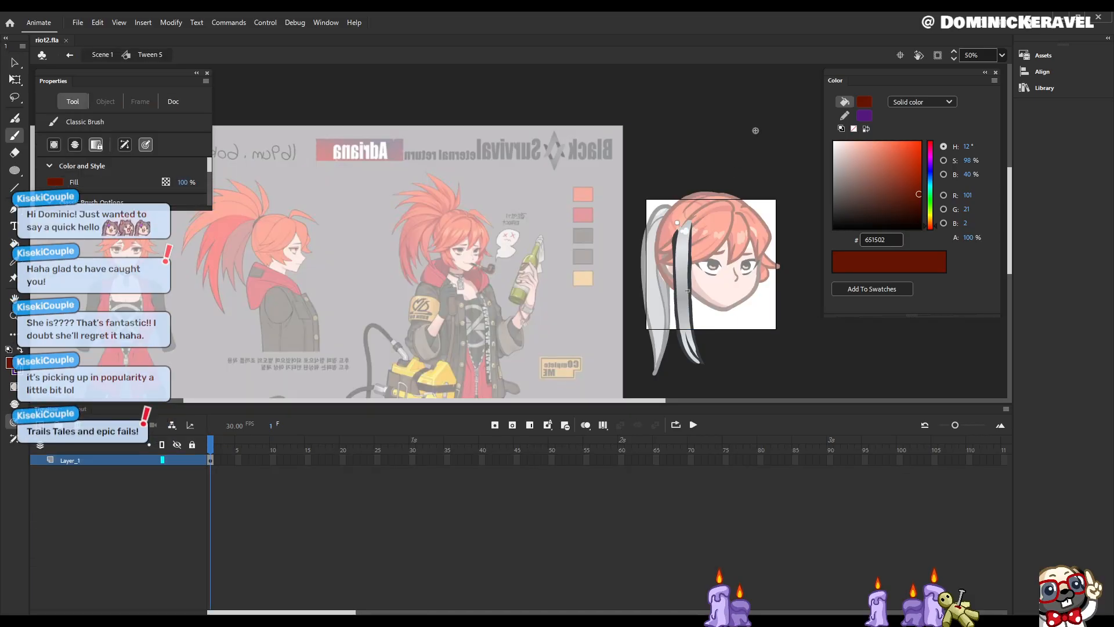
key("e")
left_click_drag(692, 232, 690, 270)
key("v")
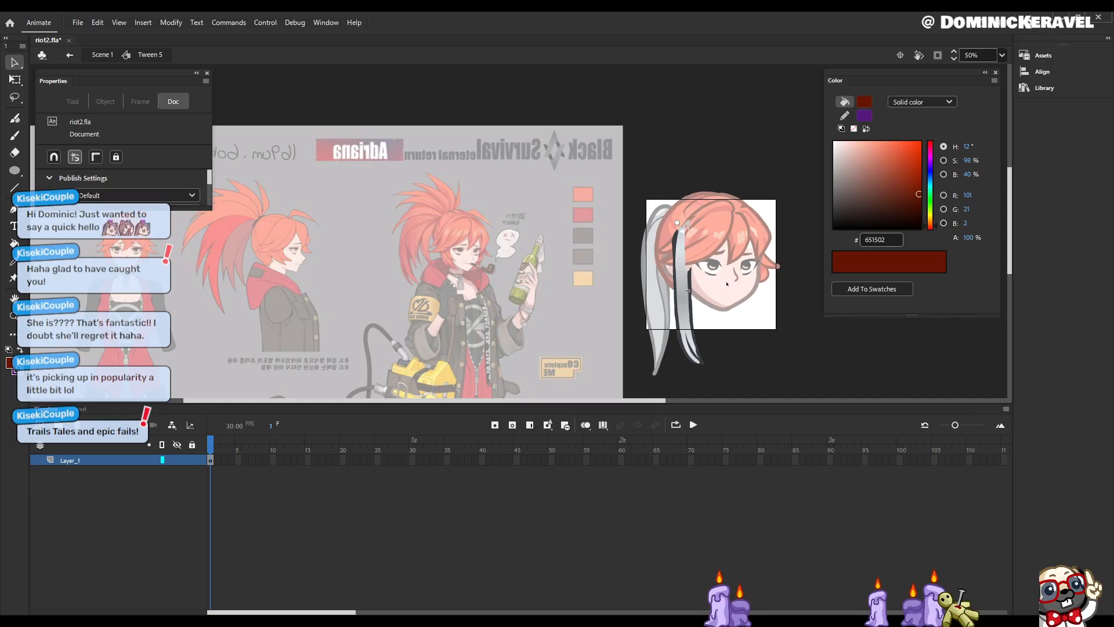
key("b")
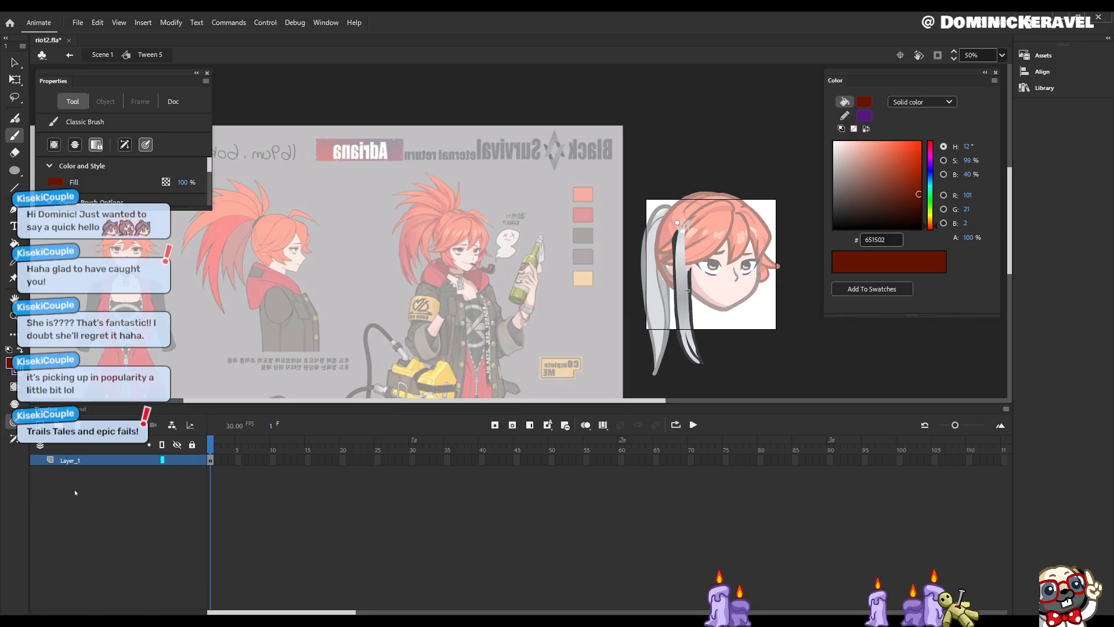
left_click_drag(693, 248, 714, 297)
key("ctrl+z")
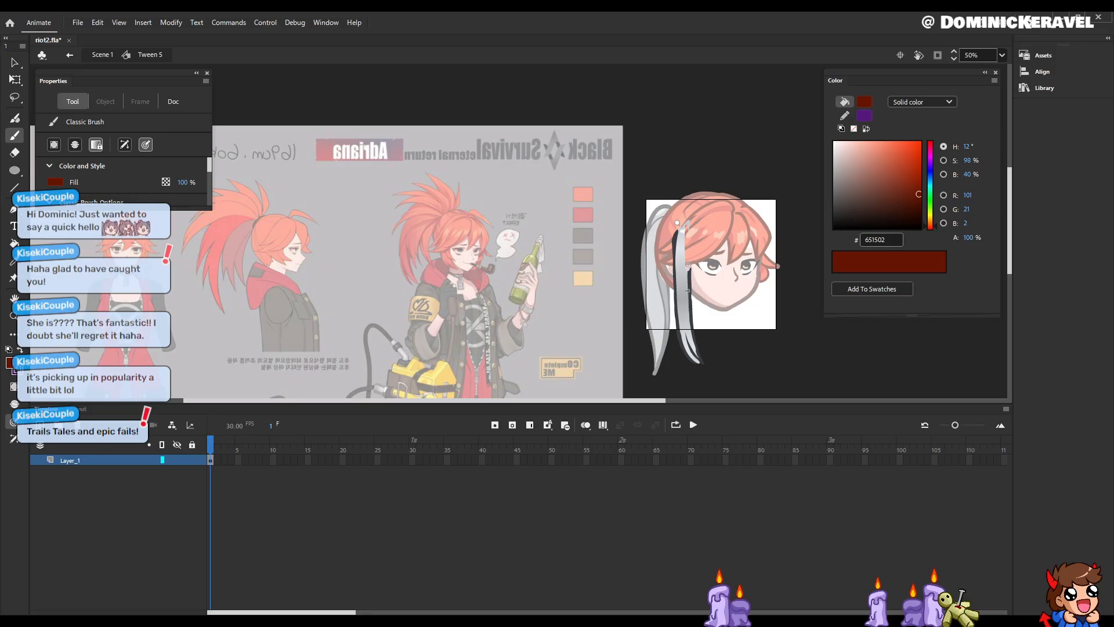
Step: Delete the strand's grey fills and erase the leftover outline pieces at its upper end
key("v")
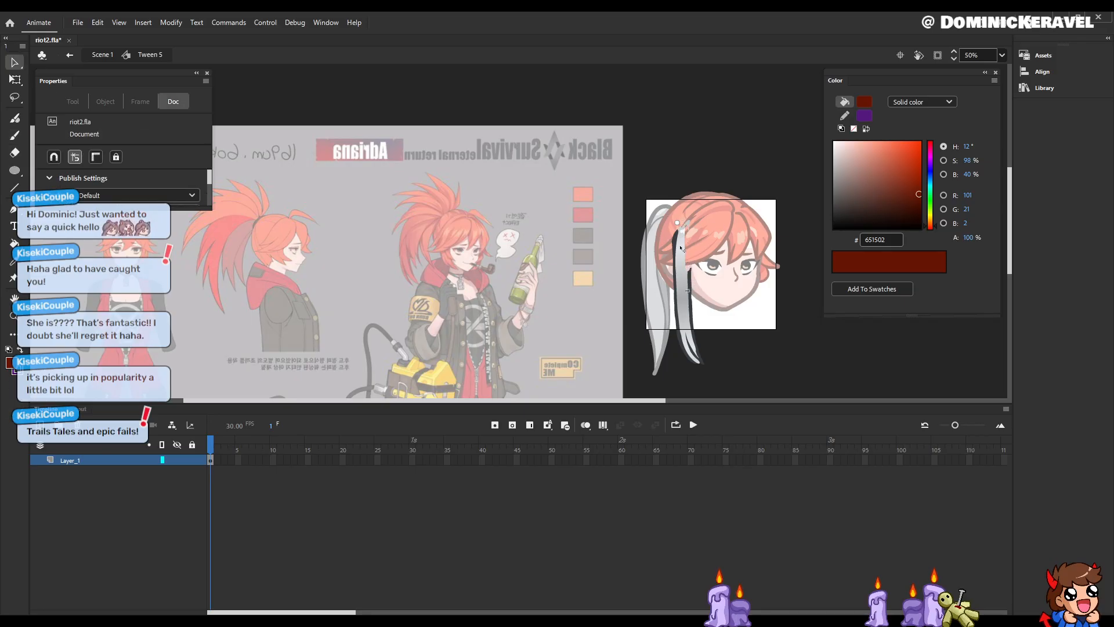
left_click(680, 246)
left_click(677, 248, "shift")
key("Delete")
key("e")
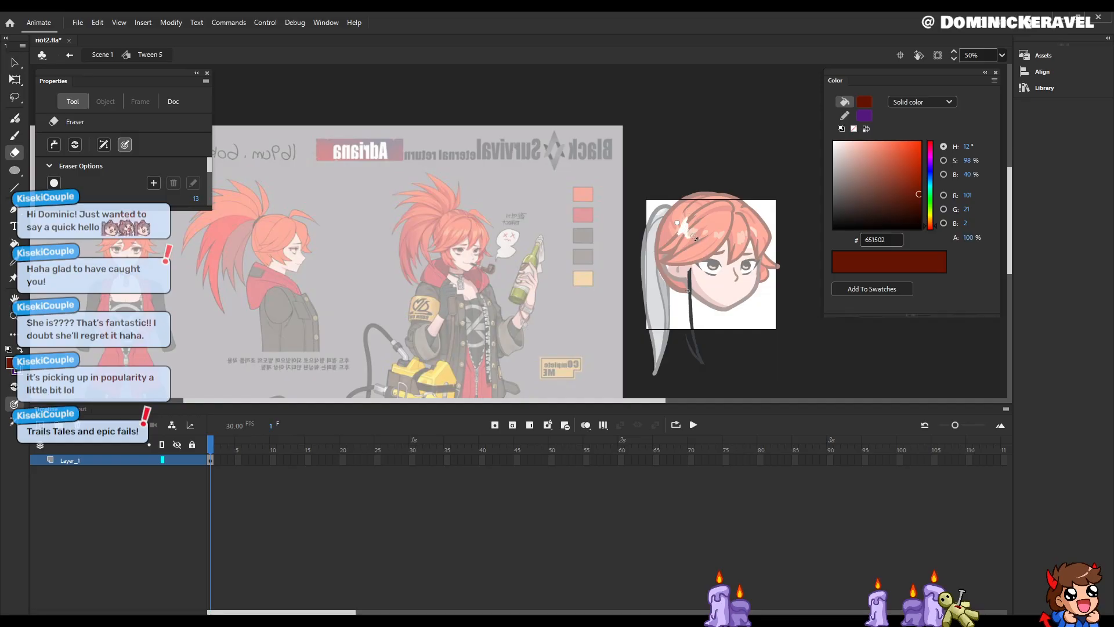
key("v")
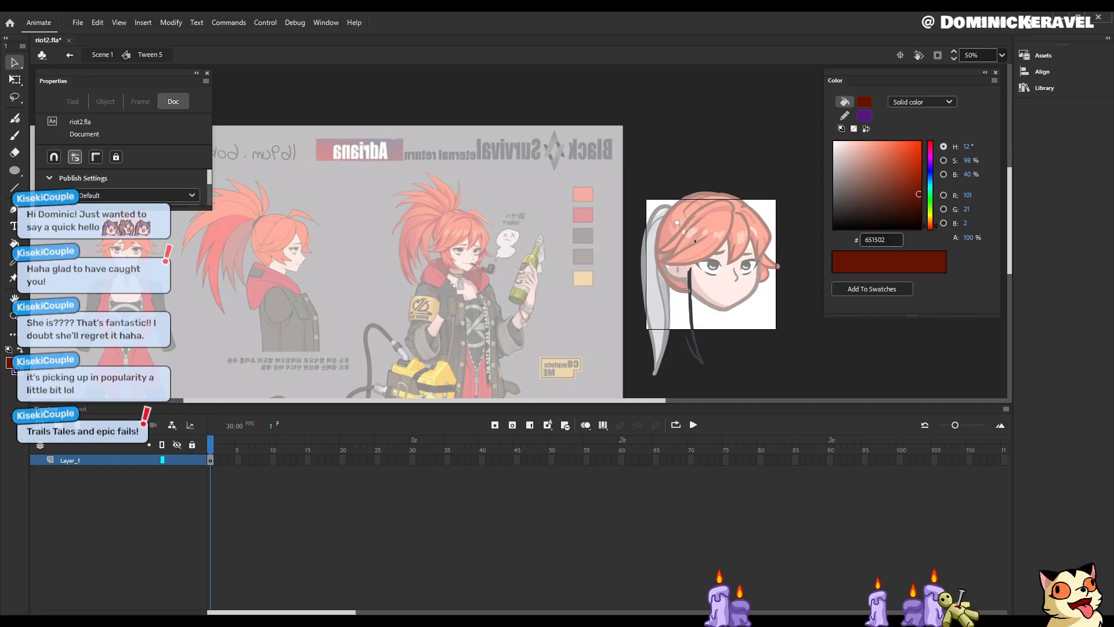
key("e")
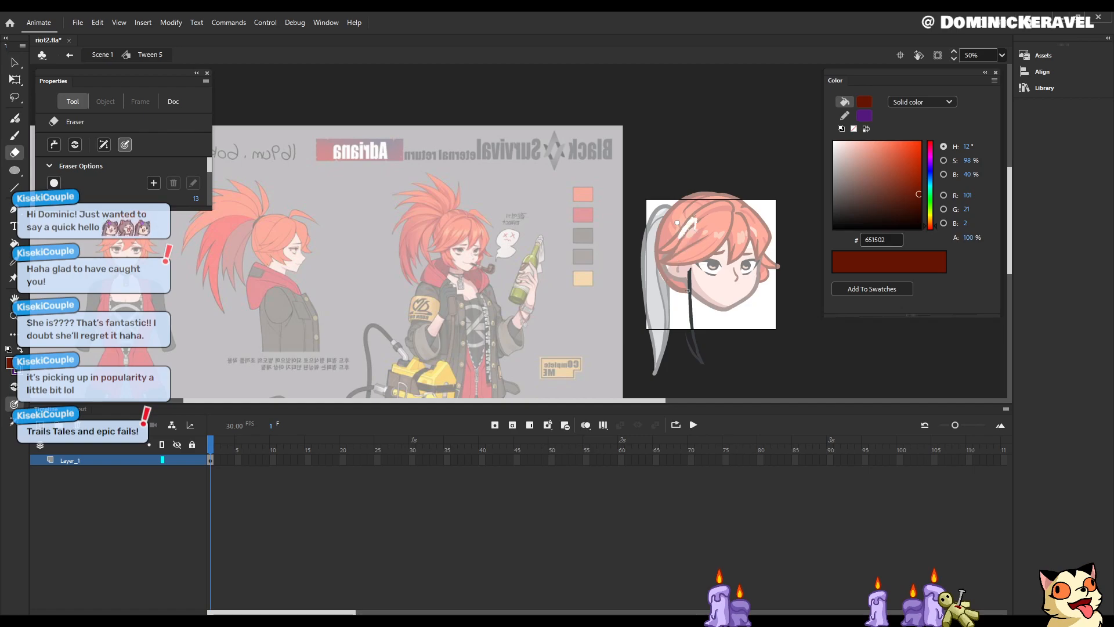
left_click(751, 235, "ctrl")
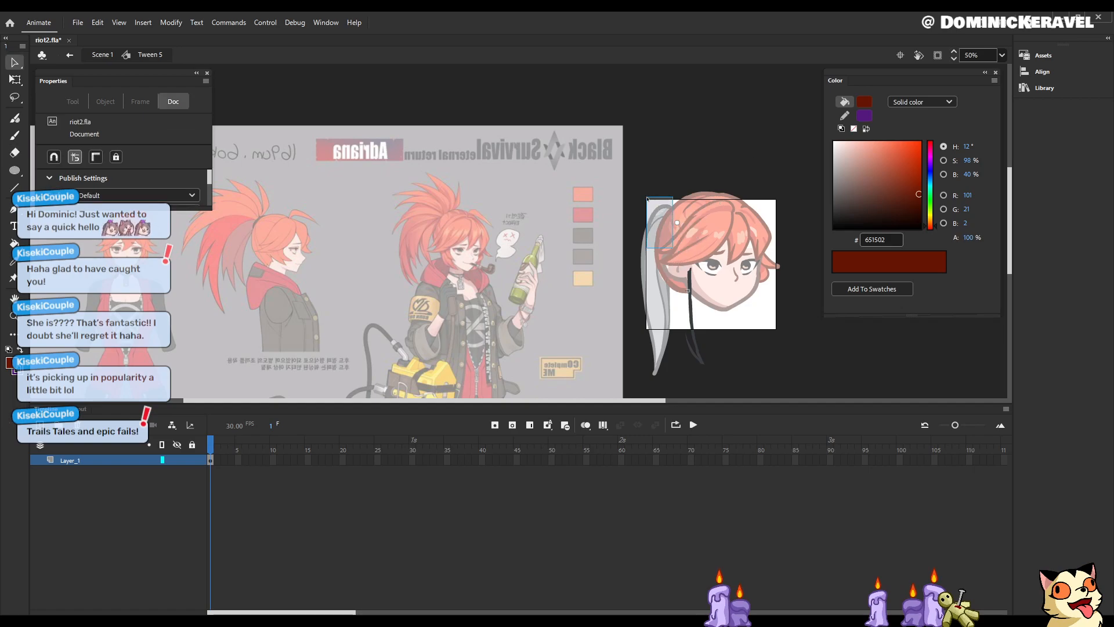
Step: Paint the 651502 outline of a short pointed hair lock in front of the ear, refining its tip with the Eraser
key("b")
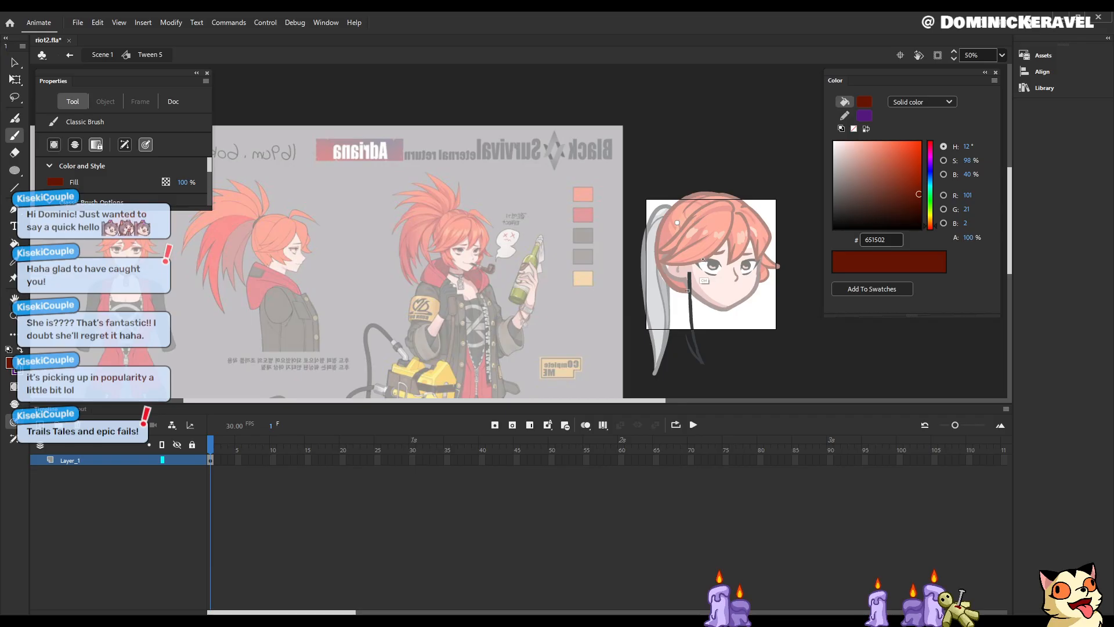
key("ctrl+=")
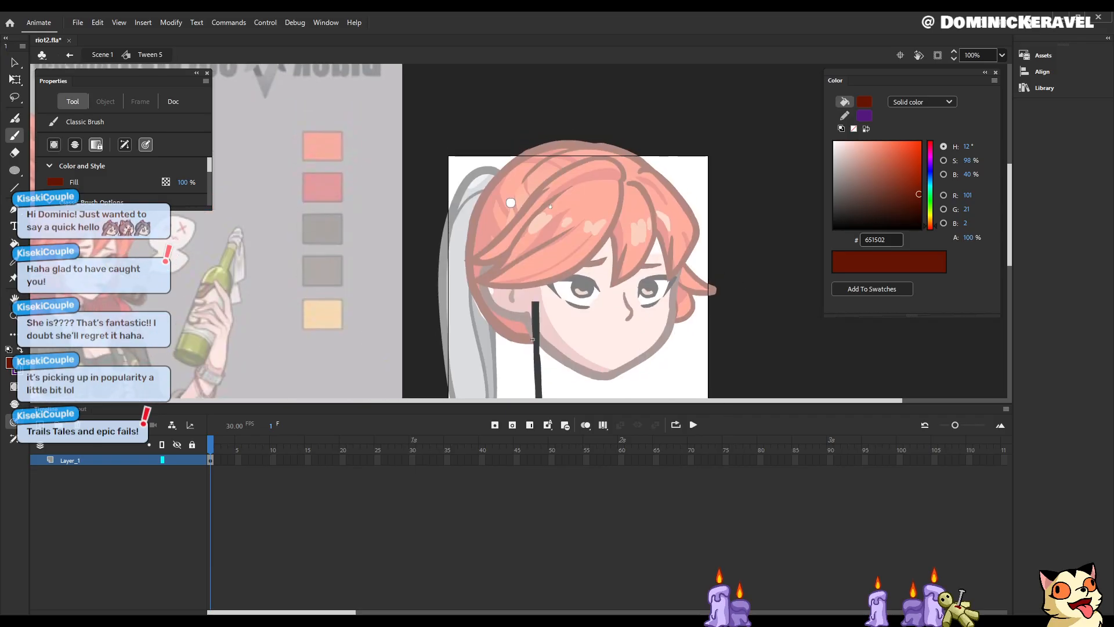
left_click_drag(533, 282, 545, 318)
left_click_drag(511, 286, 549, 324)
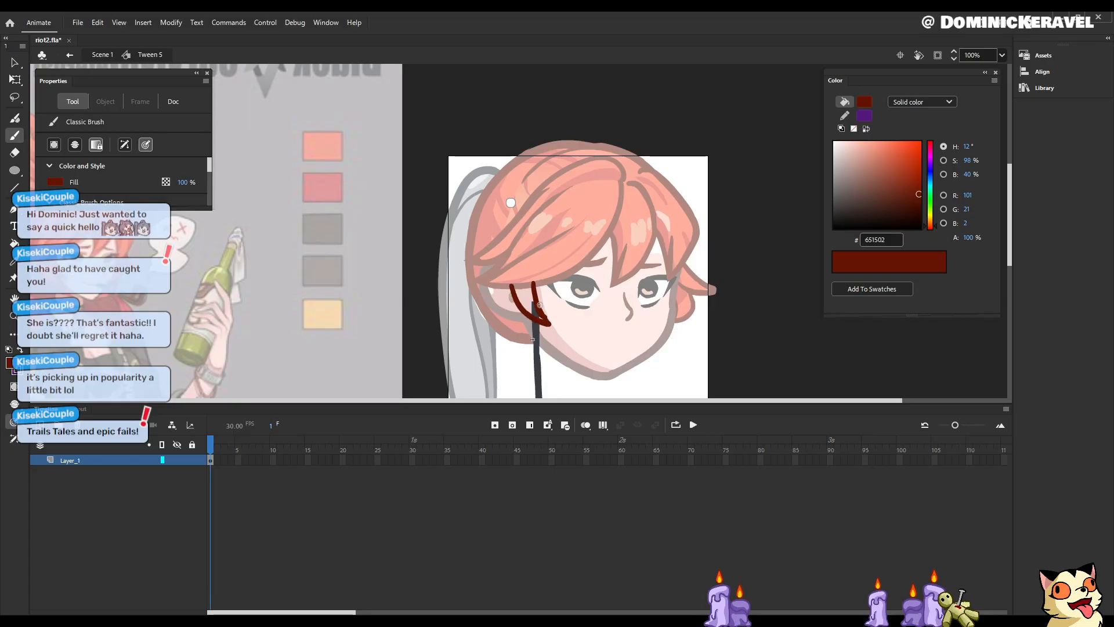
key("e")
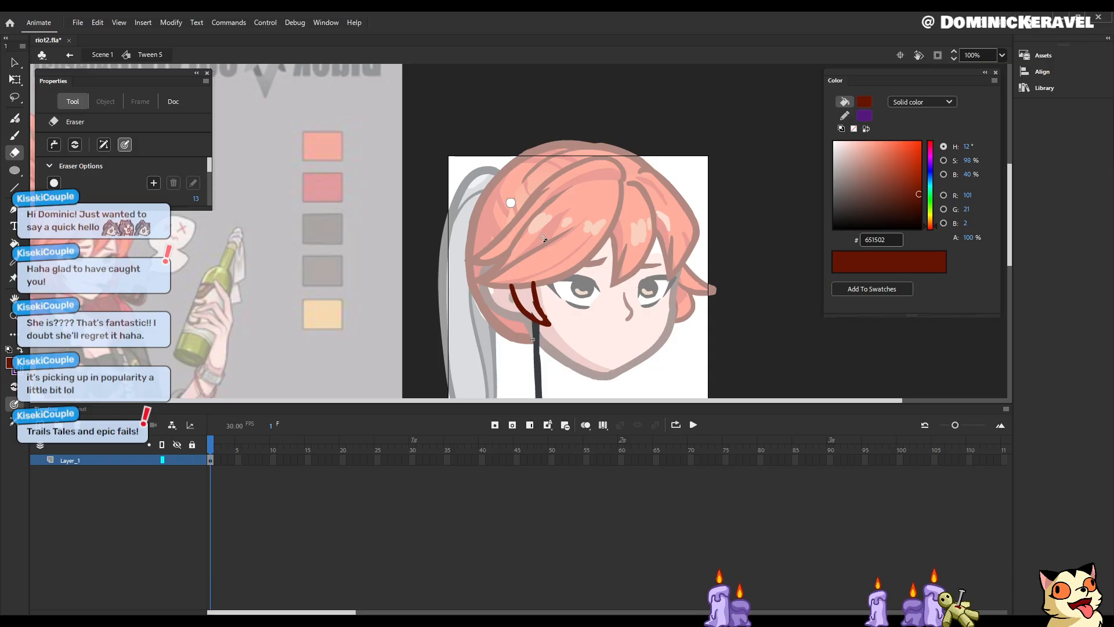
key("b")
mouse_move(537, 316)
left_mouse_down()
mouse_move(529, 281)
mouse_move(546, 321)
mouse_move(538, 282)
mouse_move(548, 321)
mouse_move(512, 291)
left_mouse_up()
key("e")
key("b")
key("b")
key("e")
key("b")
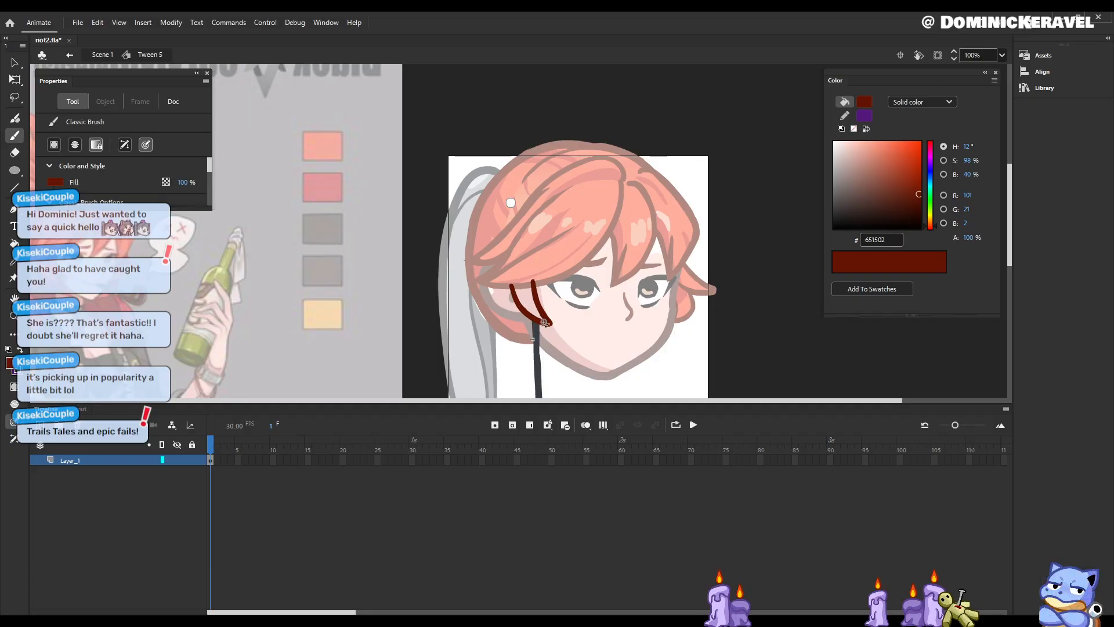
Step: Paint the outline of a second, longer lock behind the first, curving down to a point at the jaw
key("v")
scroll(607, 301, "down", 2)
key("b")
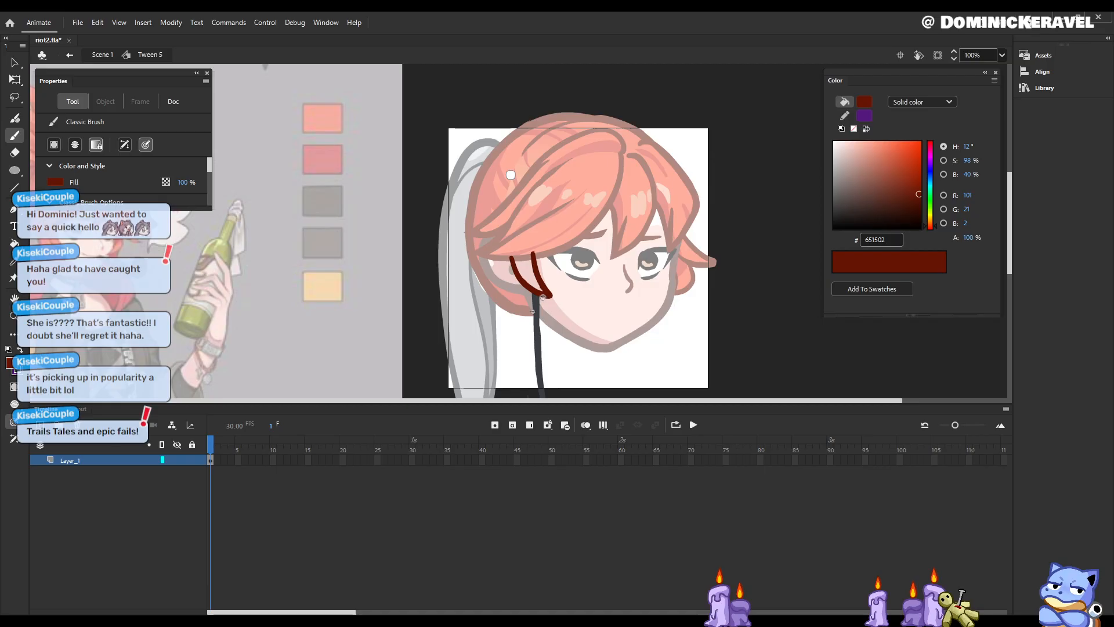
left_click_drag(540, 290, 561, 325)
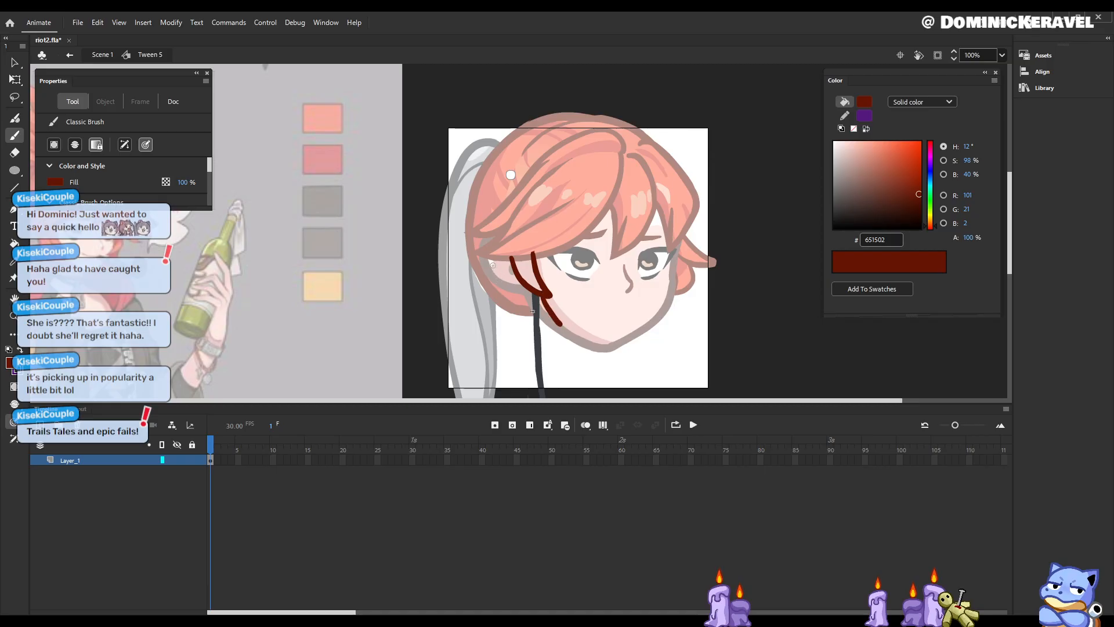
mouse_move(493, 259)
left_mouse_down()
mouse_move(540, 328)
mouse_move(497, 297)
mouse_move(564, 325)
left_mouse_up()
key("e")
key("b")
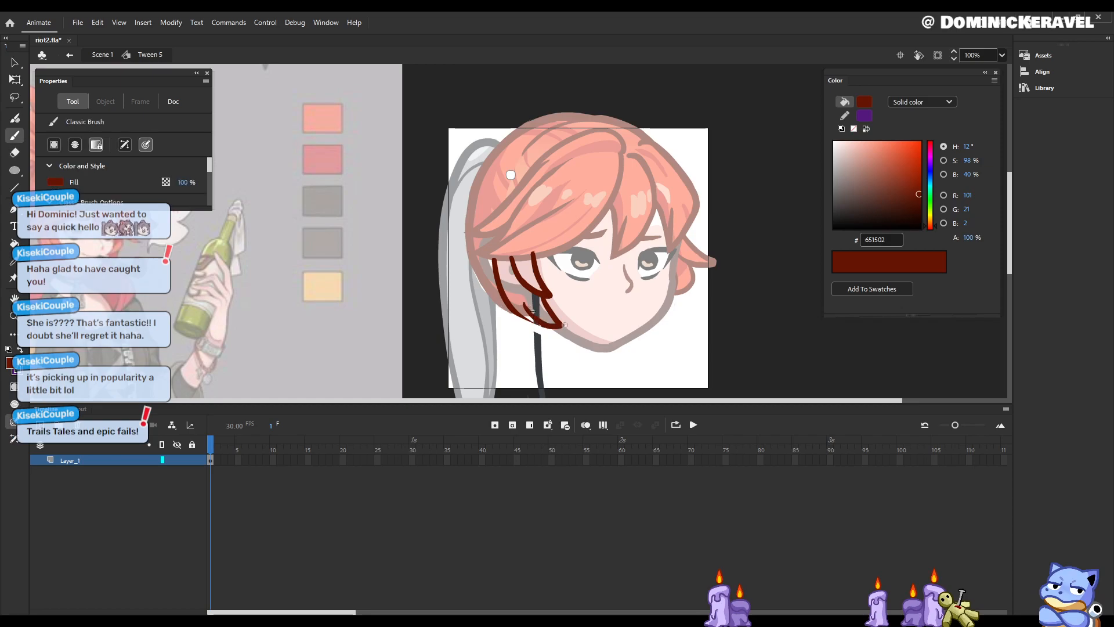
key("e")
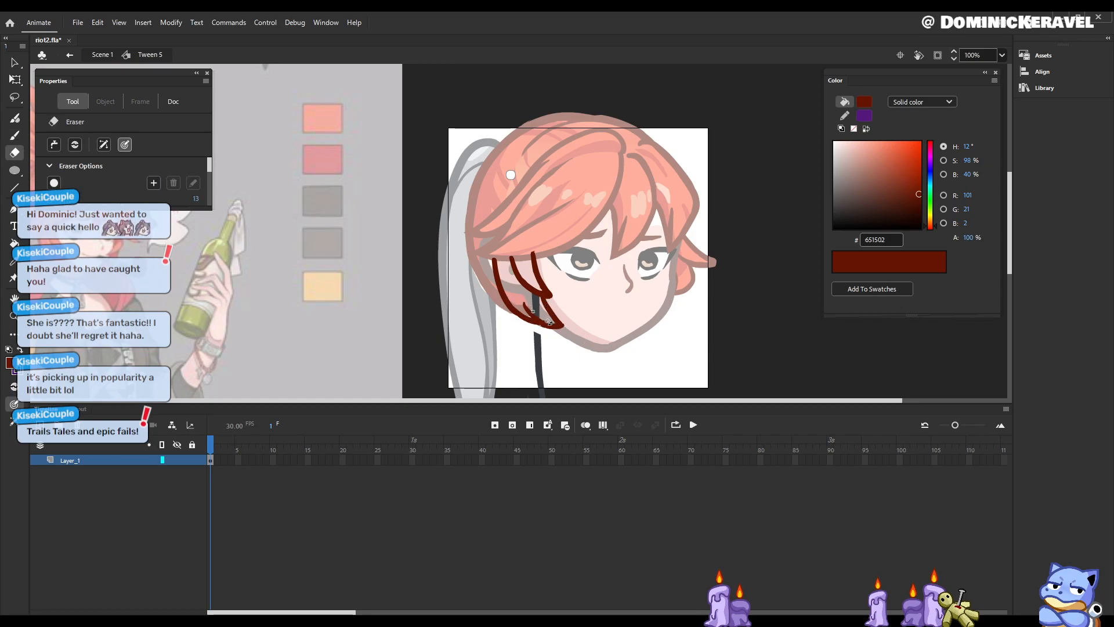
Step: Delete the old dark grey outline piece that crosses the new locks
key("v")
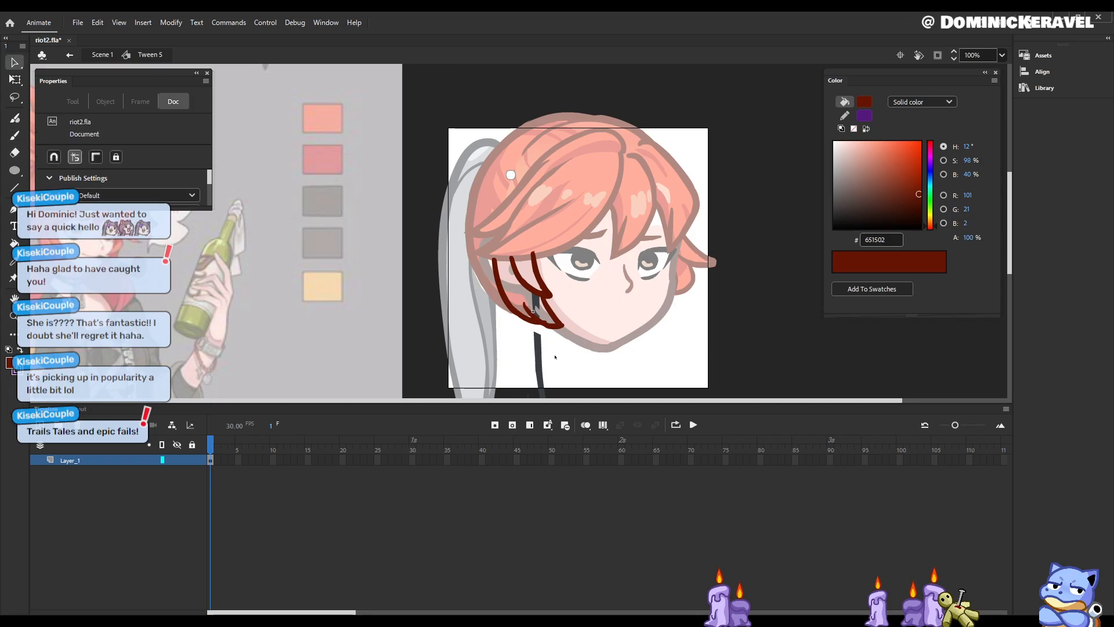
scroll(639, 338, "down", 1)
left_click_drag(638, 338, 636, 340)
left_click(533, 296)
key("Delete")
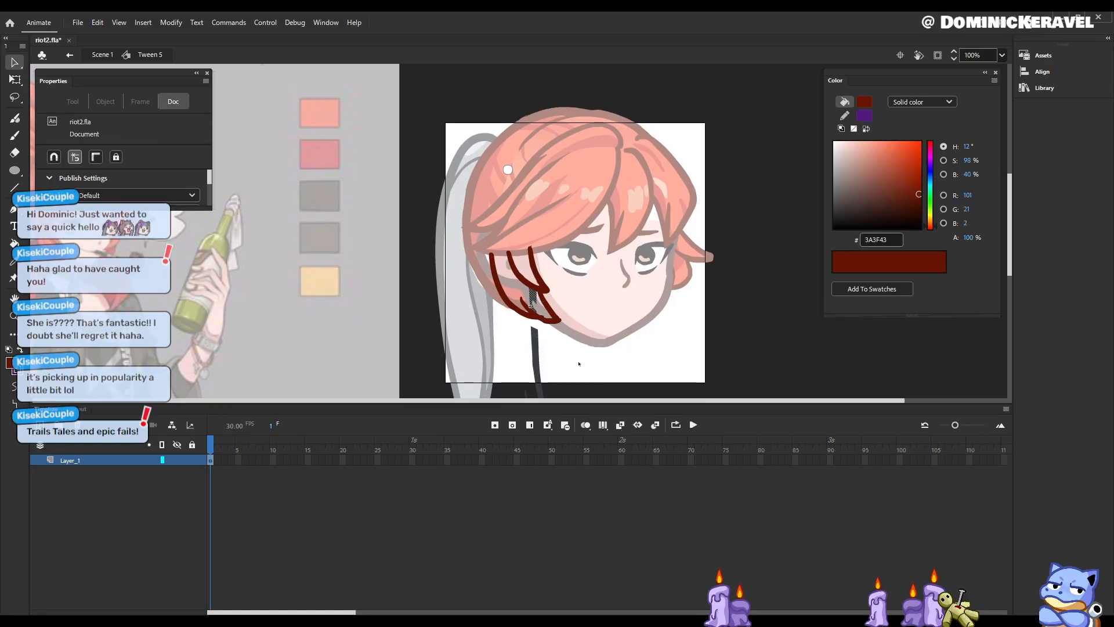
Step: Sharpen the longer lock's lower tip by alternating the Eraser and 651502 brush strokes
key("e")
key("v")
key("e")
key("v")
key("e")
key("b")
key("e")
mouse_move(530, 306)
left_mouse_down()
mouse_move(545, 318)
mouse_move(529, 306)
left_mouse_up()
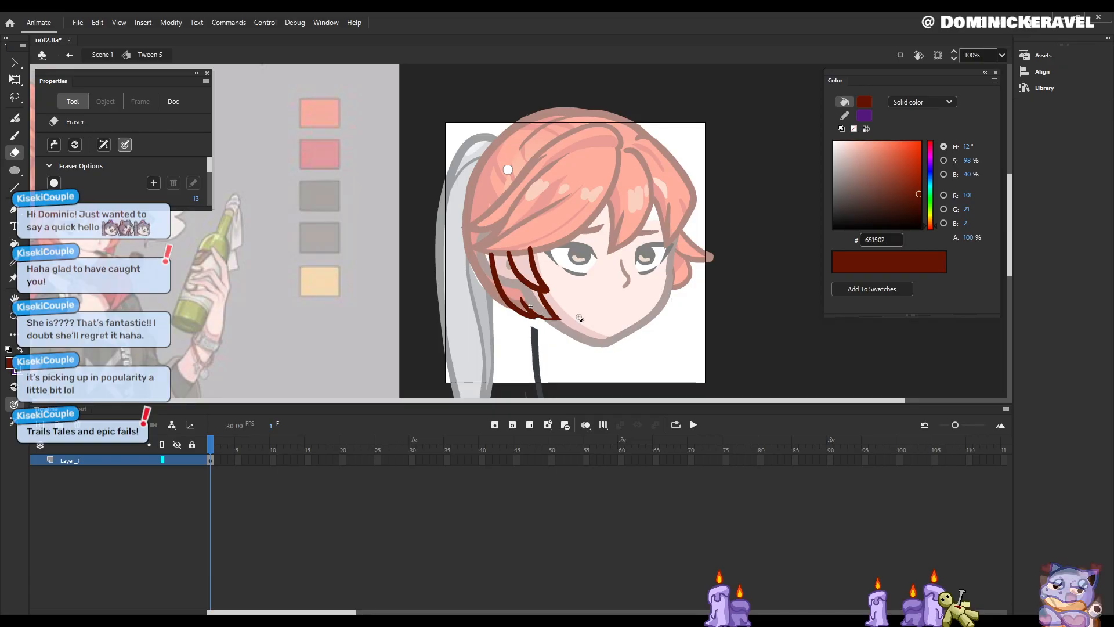
key("ctrl+z")
key("b")
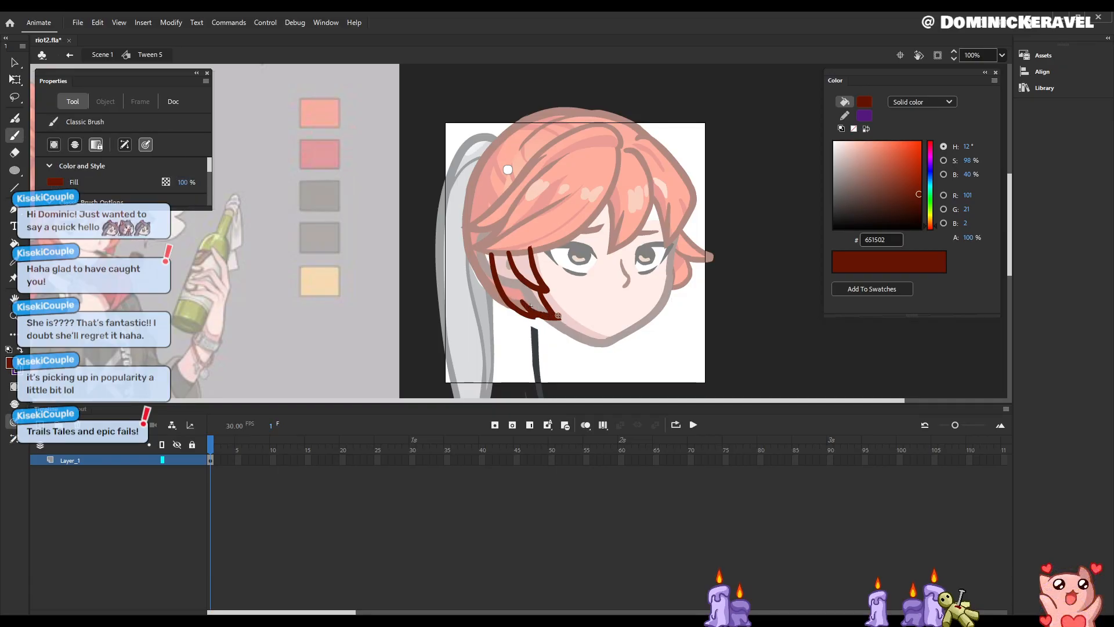
key("e")
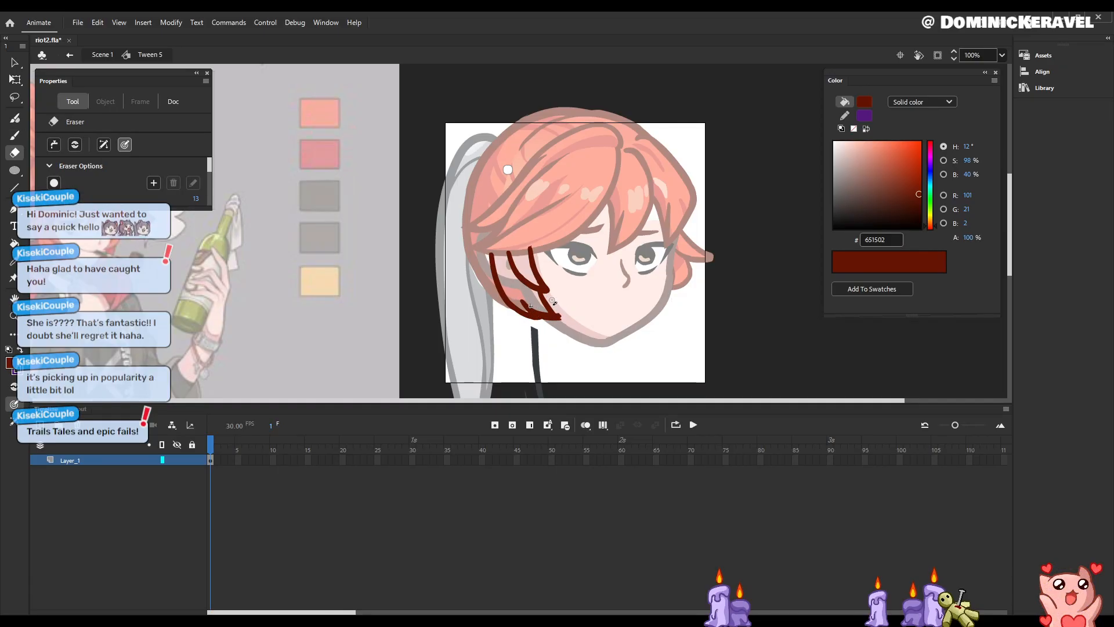
Step: Delete the remaining dark grey strand outline below the jaw and save the file
key("v")
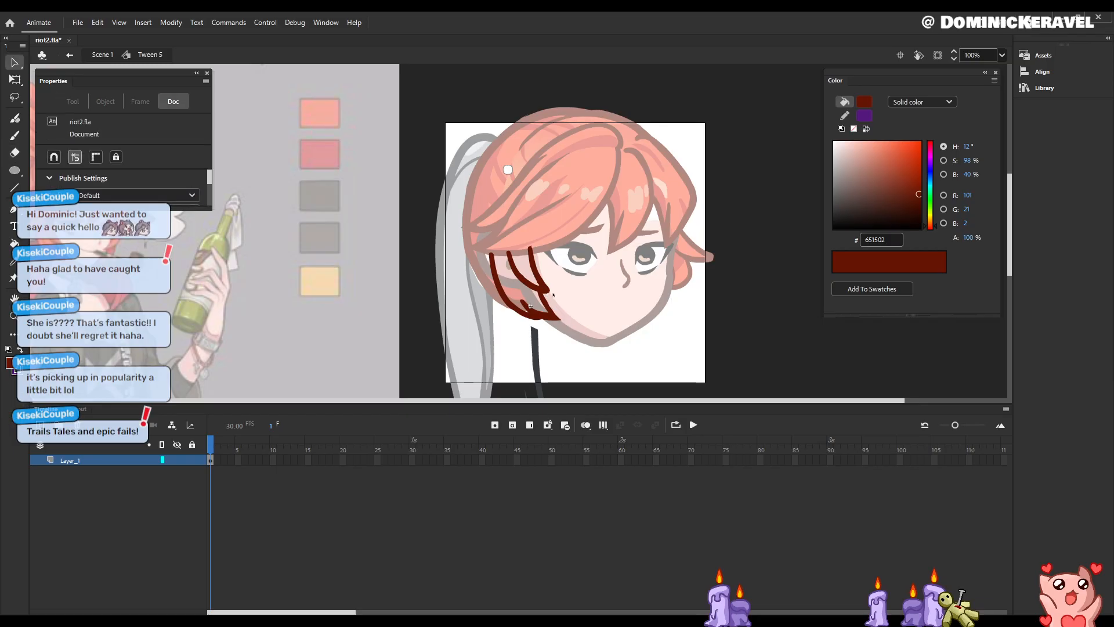
scroll(603, 308, "down", 3)
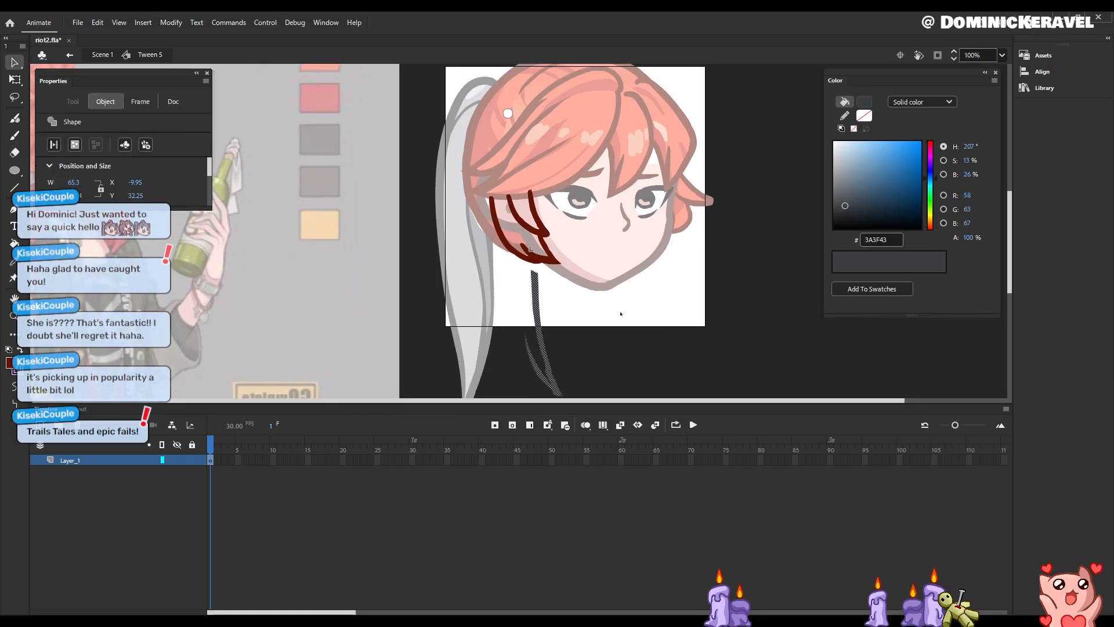
key("ctrl+s")
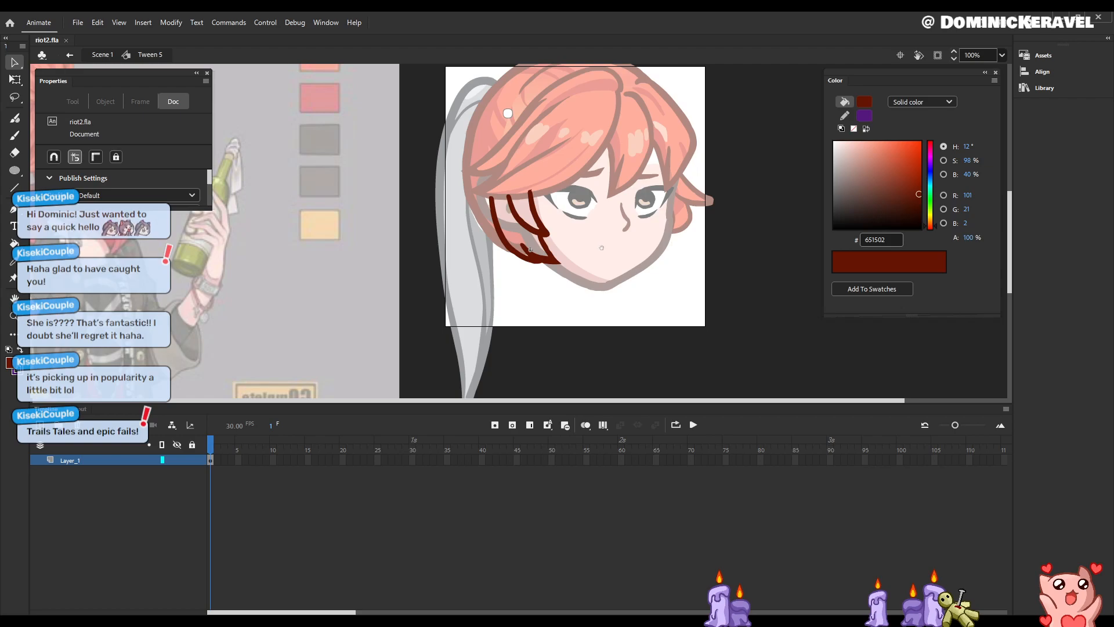
Step: Widen the dark red lock outlines beside the face slightly with Free Transform and return to the main scene
left_click_drag(531, 223, 534, 261)
key("e")
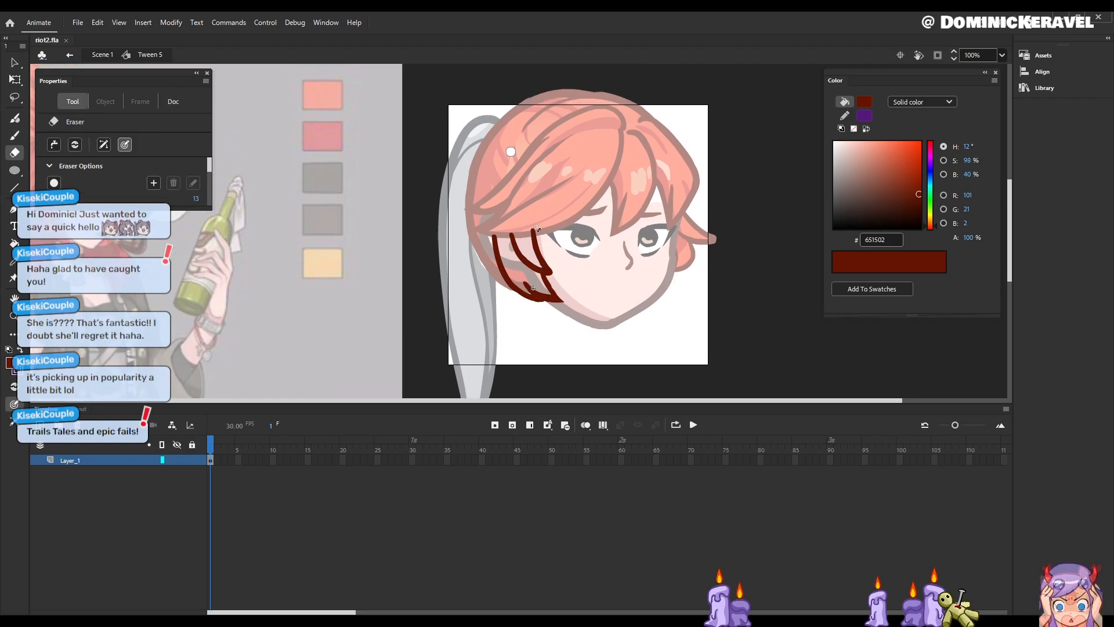
key("v")
scroll(662, 322, "up", 2)
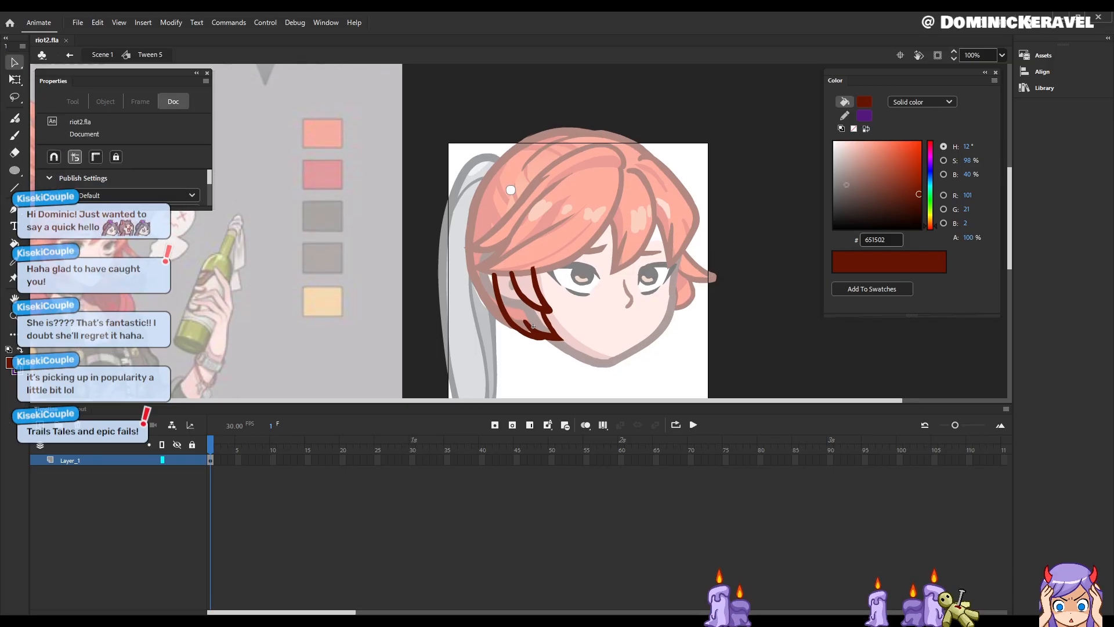
left_click(533, 327)
key("q")
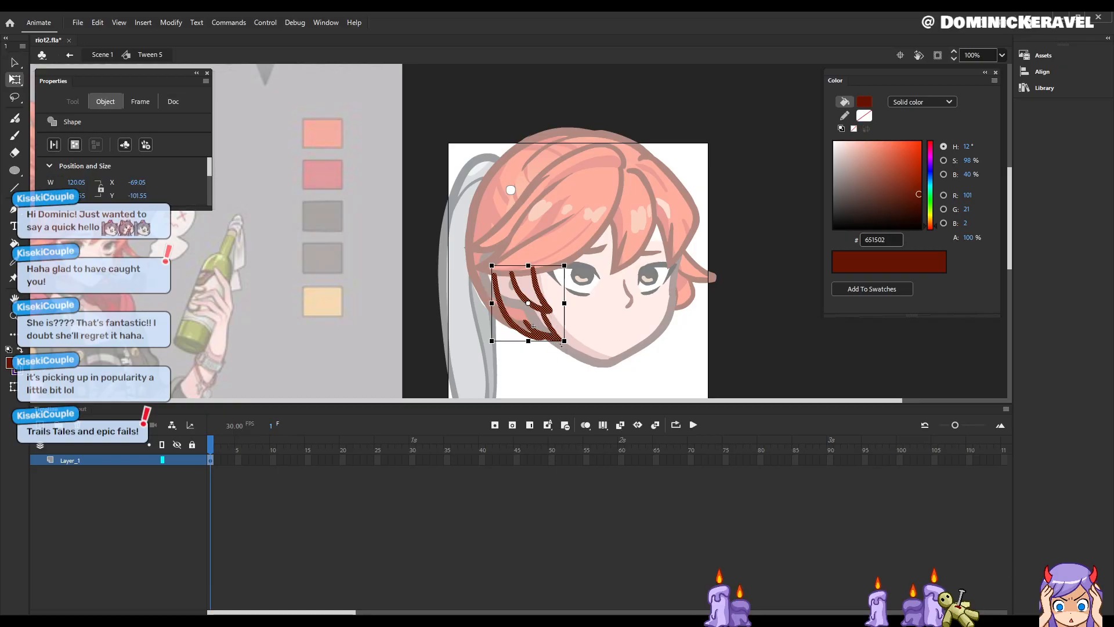
left_click_drag(536, 341, 543, 340)
key("v")
double_click(600, 238)
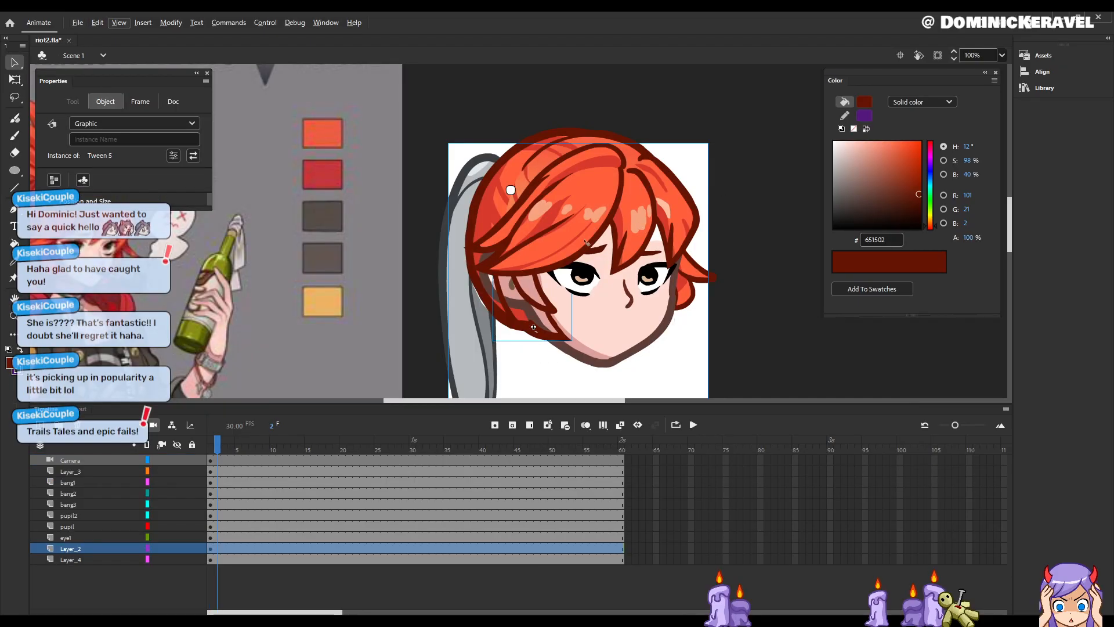
Step: Sample the orange-red FF5F3C from the hair bangs symbol as the fill colour and return to the main scene
double_click(562, 238)
key("alt+o")
left_click(727, 211)
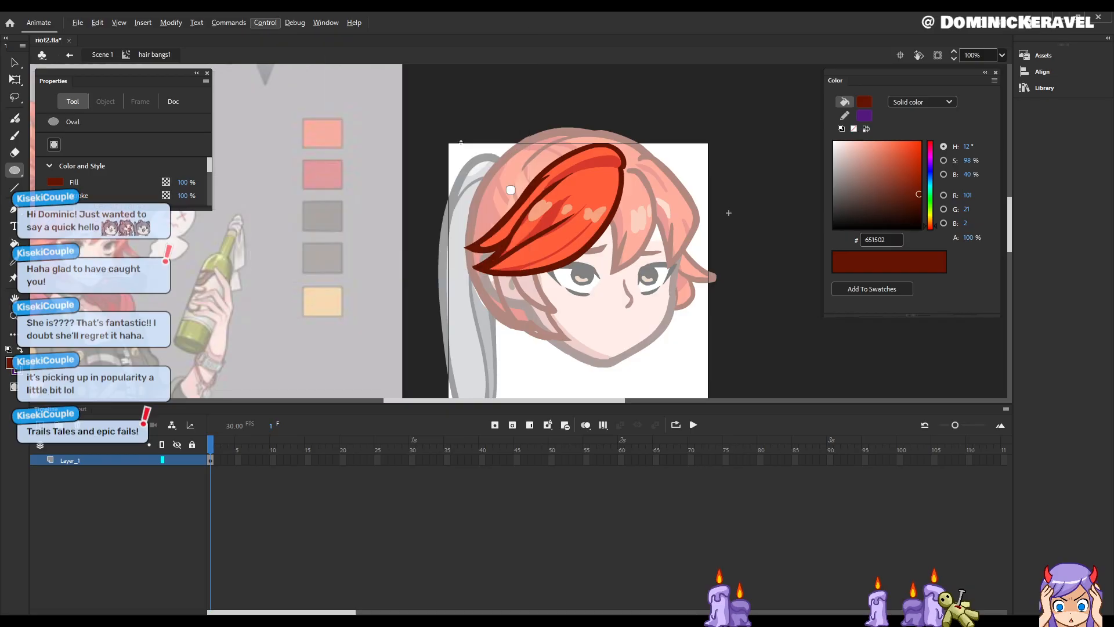
key("v")
key("i")
left_click(589, 231)
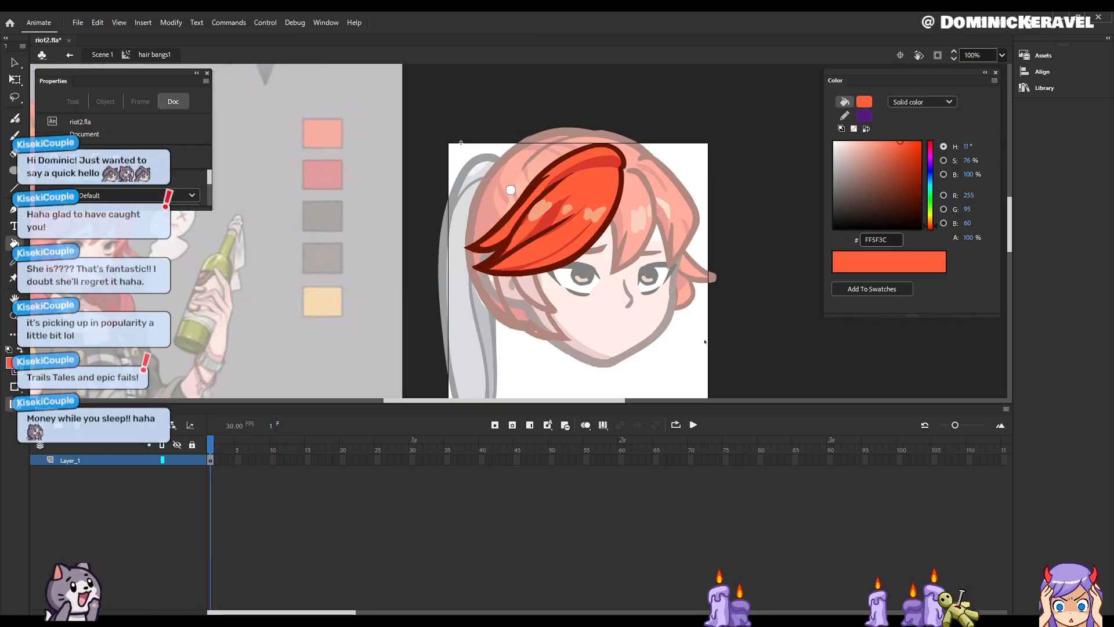
key("v")
double_click(707, 341)
Step: Close the open tops of the side locks in the Tween 5 symbol, fill them with FF5F3C and exit the symbol
double_click(544, 291)
key("b")
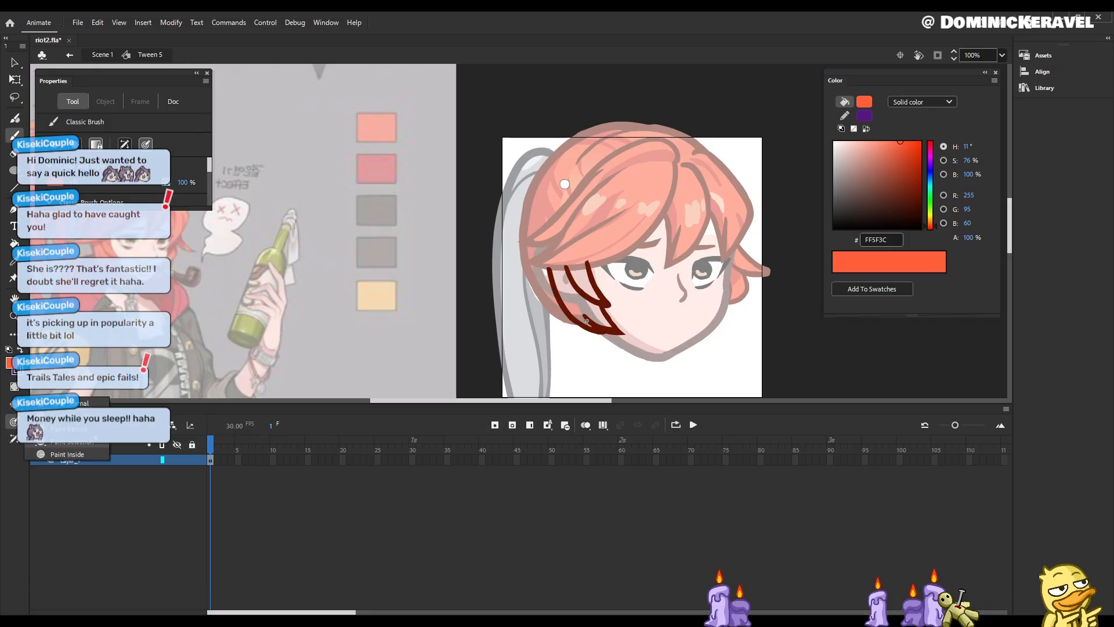
left_click_drag(585, 265, 555, 268)
key("k")
key("e")
key("k")
left_click(589, 316)
key("v")
key("ctrl+minus")
double_click(649, 341)
Step: Review the ponytail on the mirrored reference sheet, bring the head back into view and save the file
left_click_drag(357, 262, 608, 333)
left_click_drag(656, 160, 650, 125)
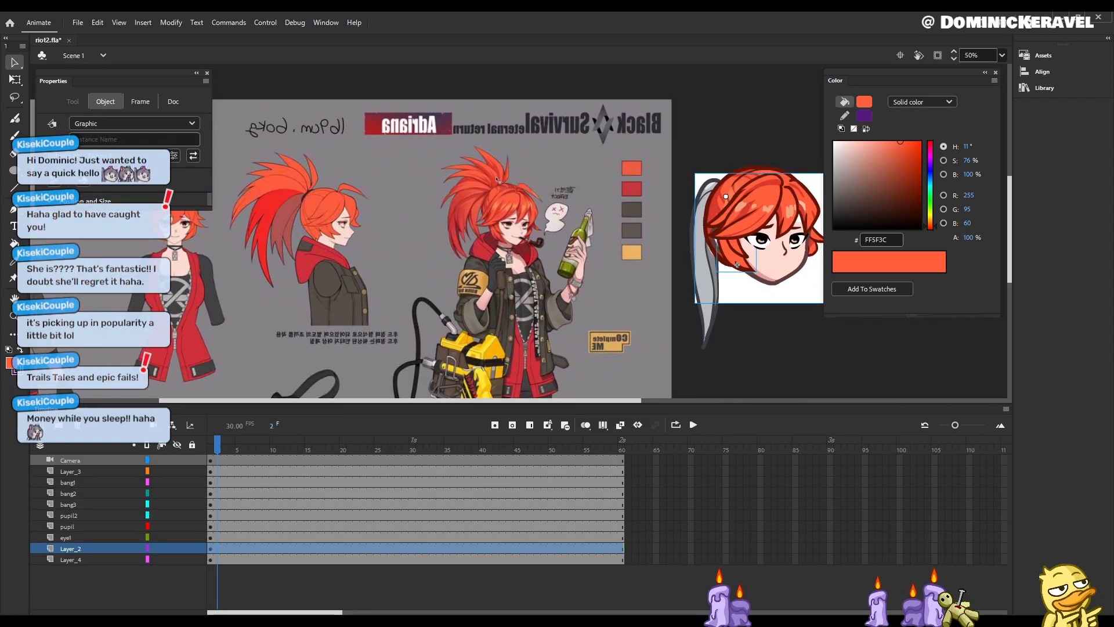
left_click_drag(438, 131, 609, 175)
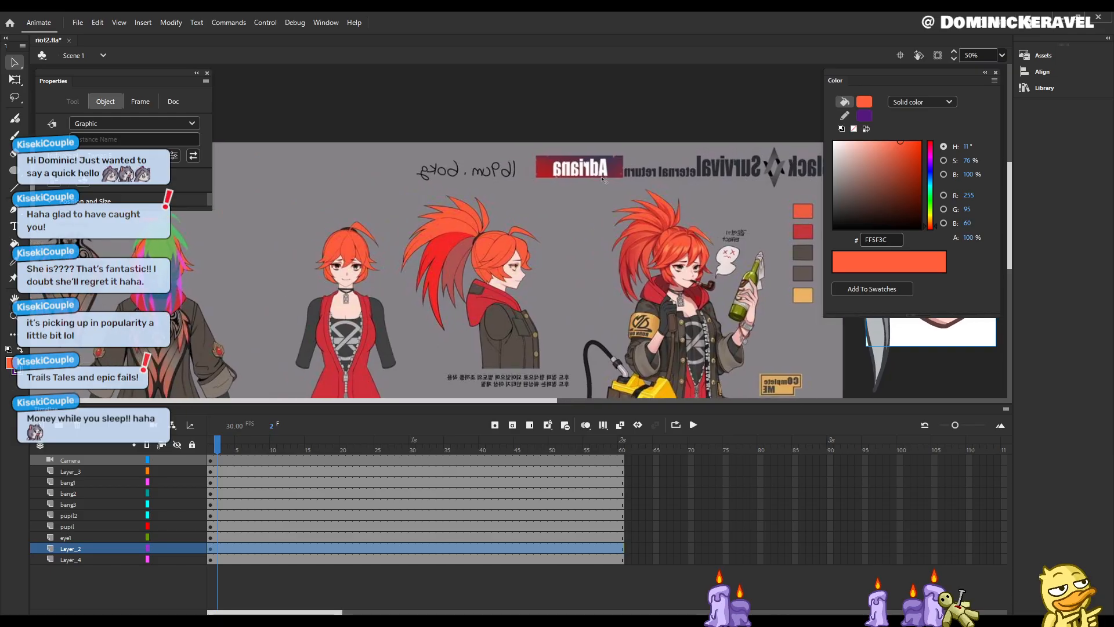
left_click_drag(639, 234, 534, 209)
left_click_drag(742, 396, 617, 360)
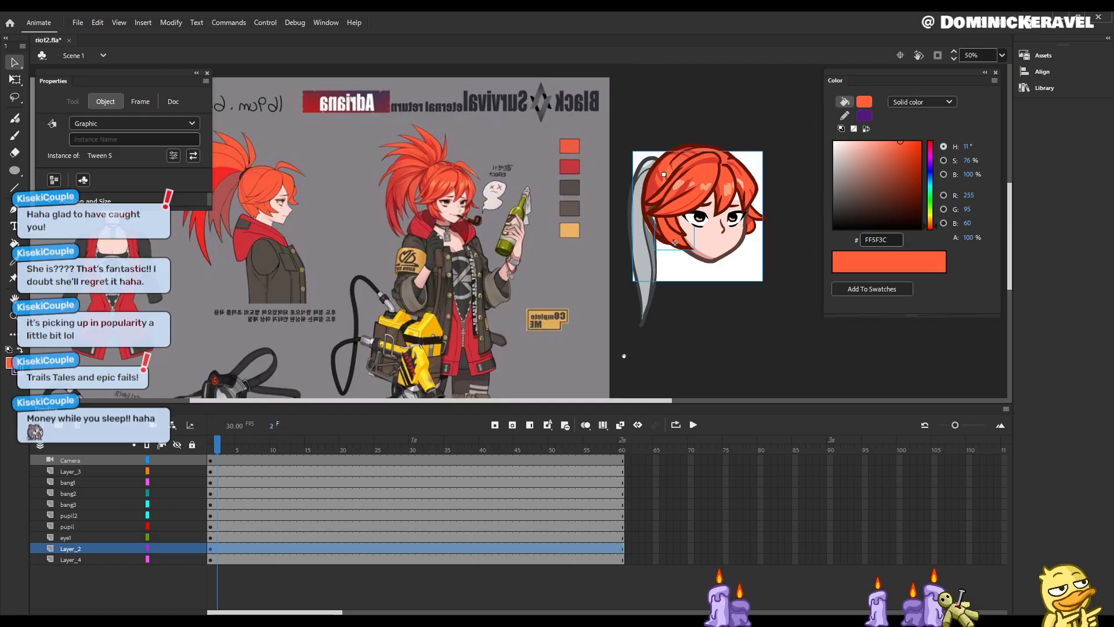
left_click_drag(761, 325, 670, 332)
key("ctrl+s")
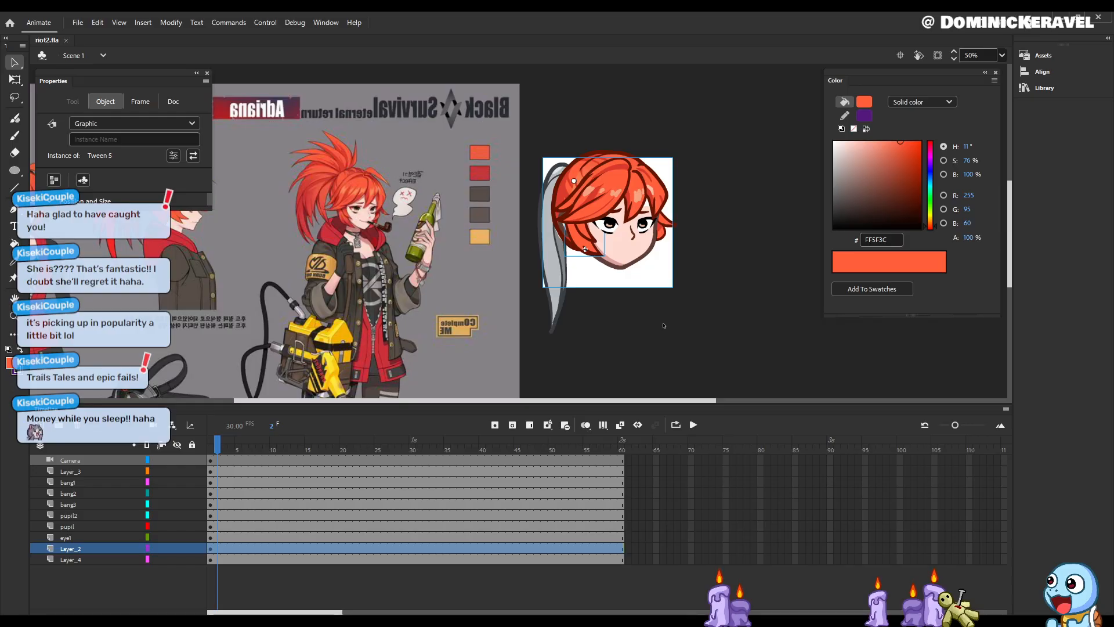
Step: Sample the dark red 651502 from the outline of the hair's crown in the Tween 7 symbol and save the file
key("e")
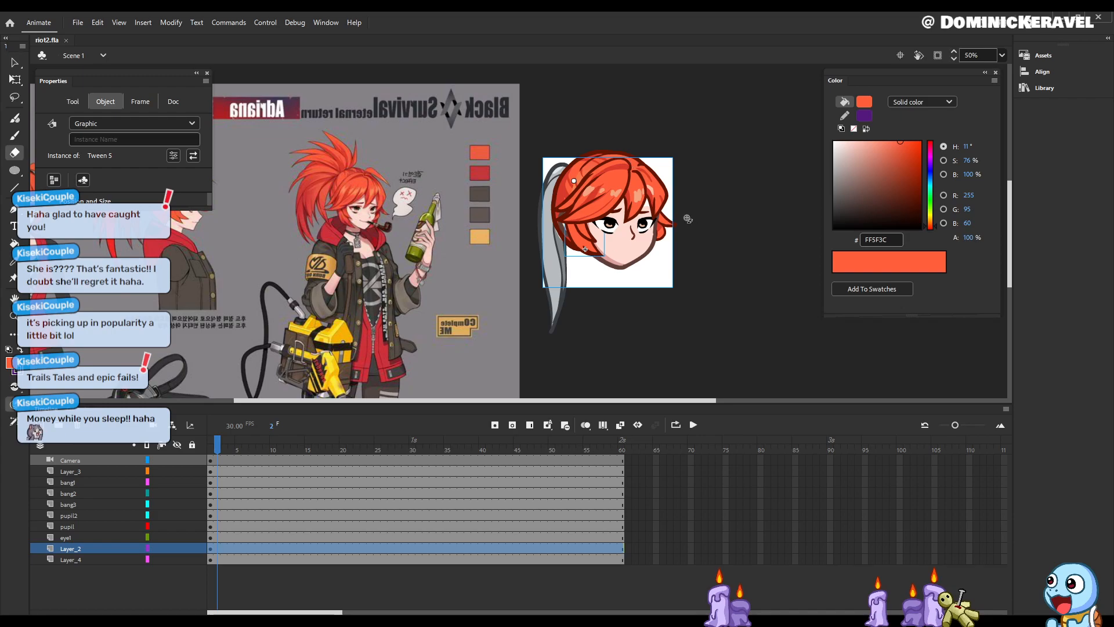
key("v")
left_click(686, 220)
left_click_drag(643, 231, 705, 261)
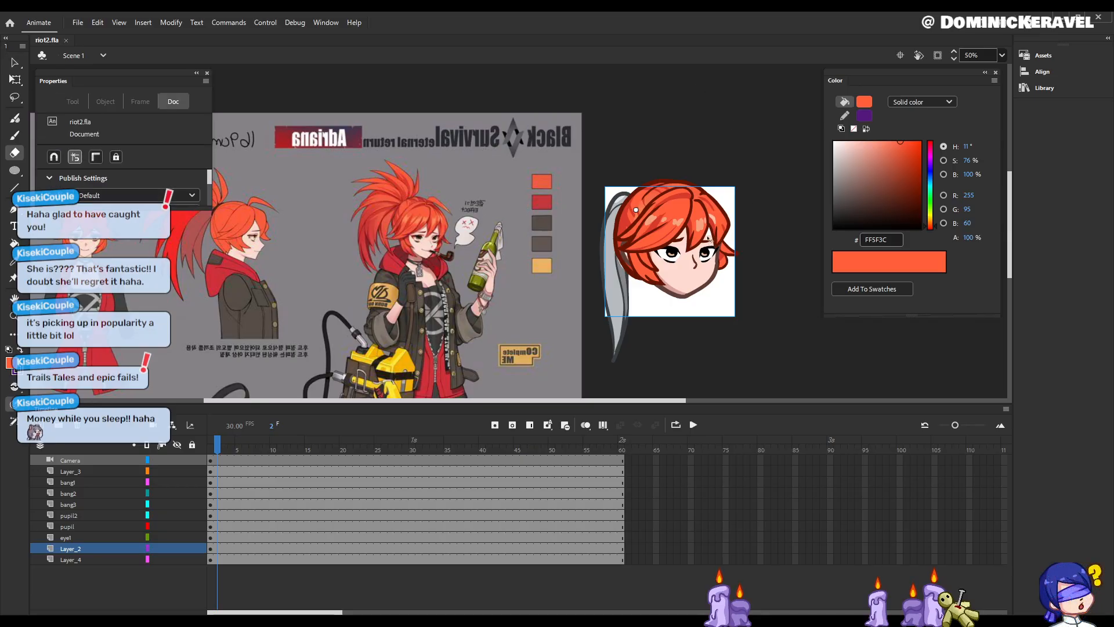
double_click(665, 183)
key("i")
left_click(680, 183)
key("v")
double_click(694, 142)
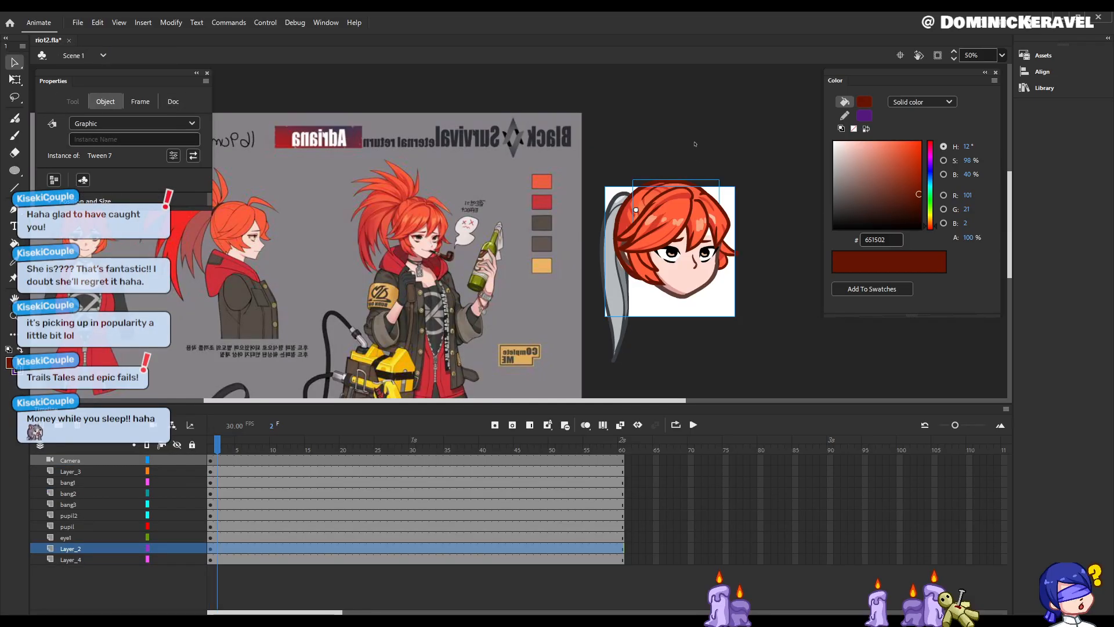
key("ctrl+s")
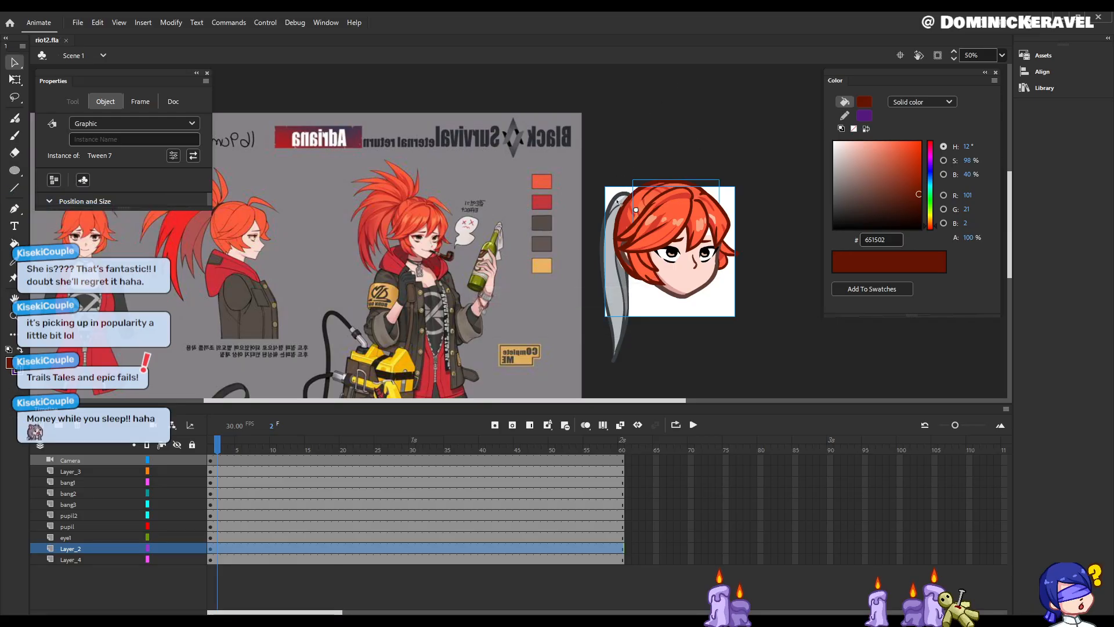
Step: Add a new layer in the grey ponytail's symbol and brush spiky 651502 strands fanning up and back from the crown
double_click(618, 202)
key("b")
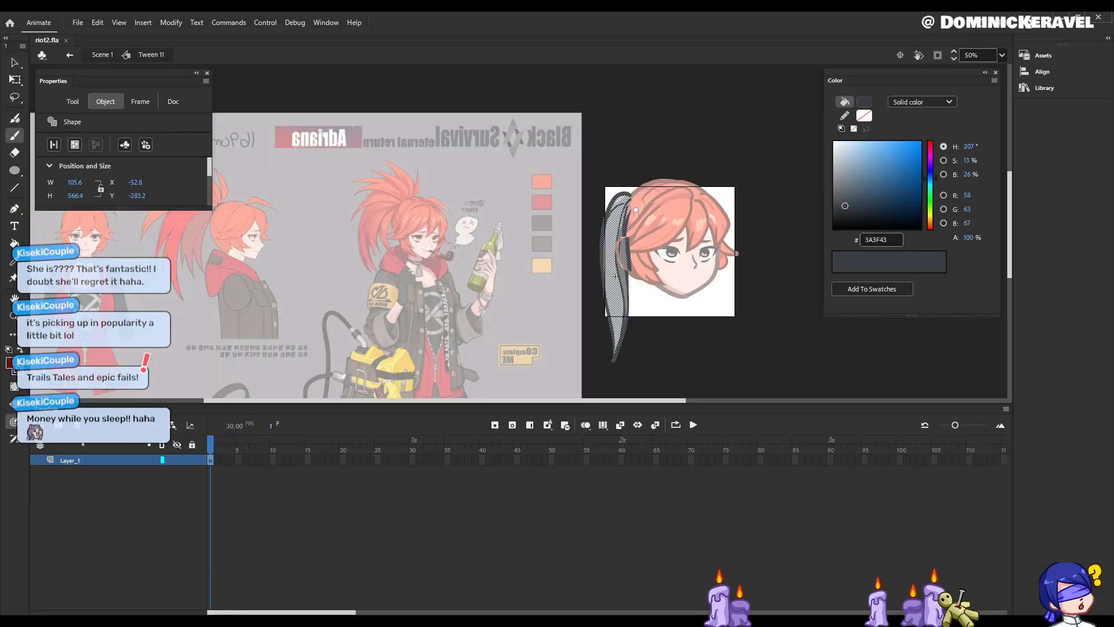
left_click(40, 425)
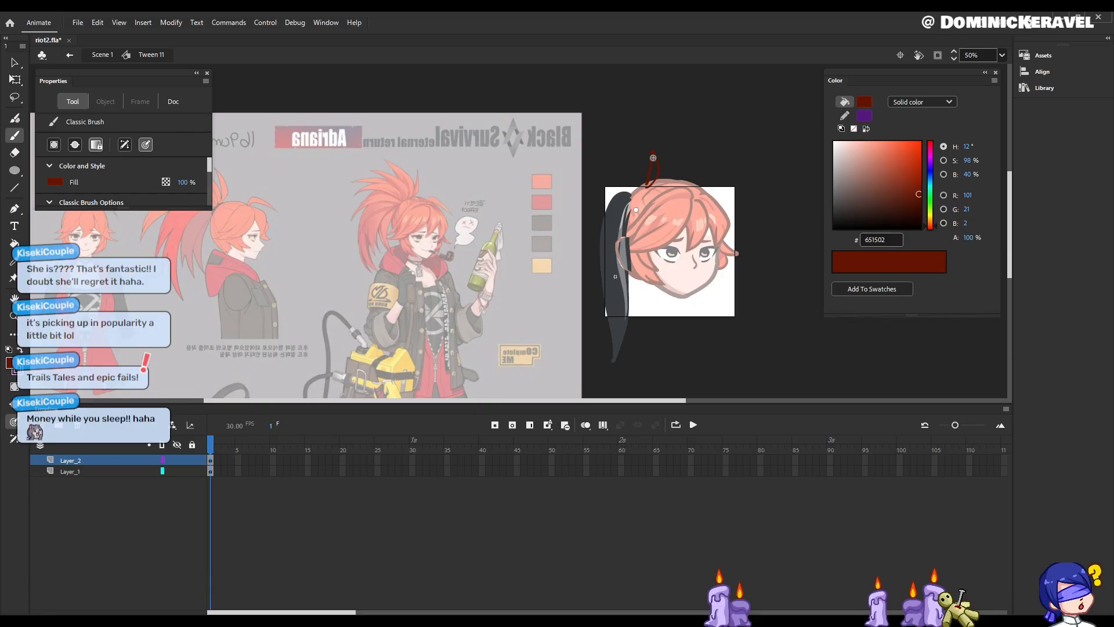
key("e")
mouse_move(646, 186)
left_mouse_down()
mouse_move(649, 145)
mouse_move(623, 150)
mouse_move(631, 166)
left_mouse_up()
key("b")
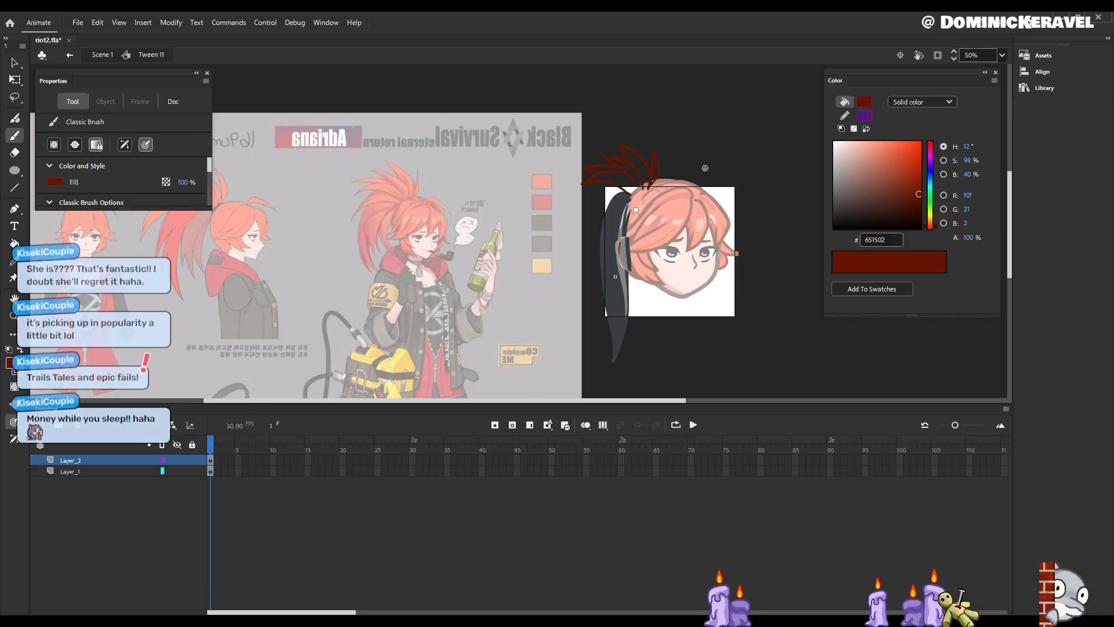
Step: Trim the lower edge of the backward-pointing spikes by alternating the Eraser and the Classic Brush
key("e")
key("v")
key("b")
key("e")
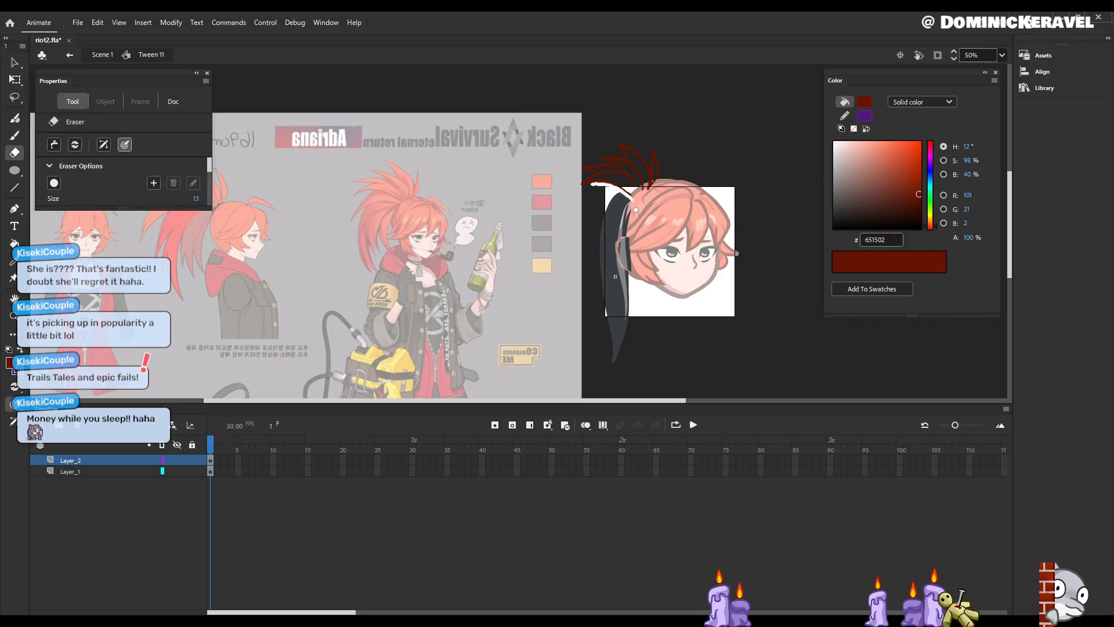
key("b")
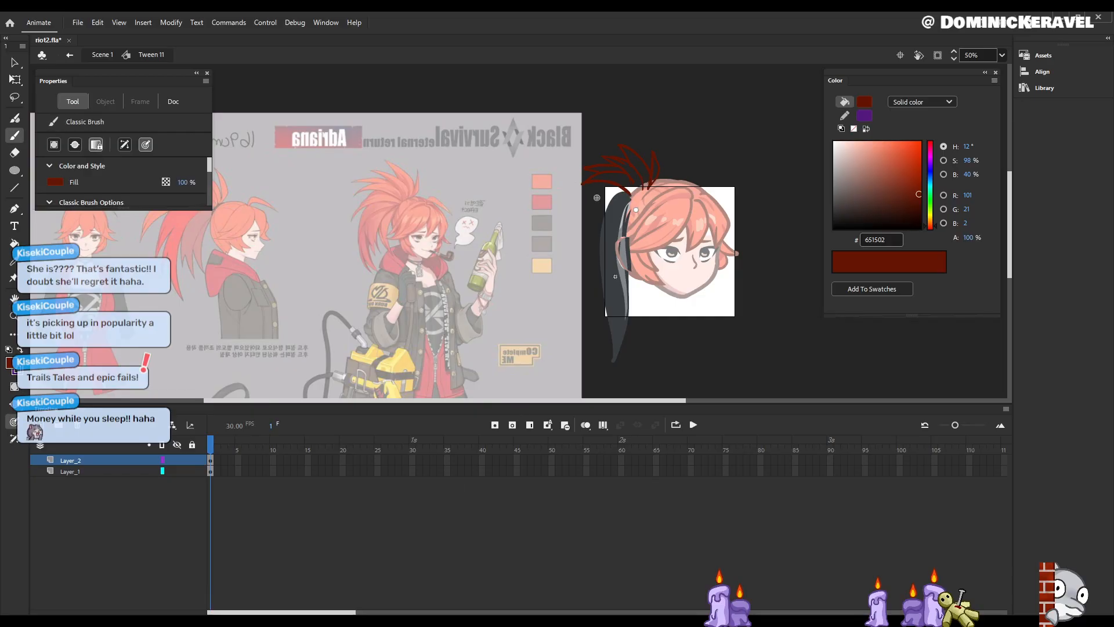
Step: Paint a longer spike sweeping back and down below the fan and sharpen its tip with Eraser and brush strokes
left_click_drag(597, 184, 568, 213)
key("e")
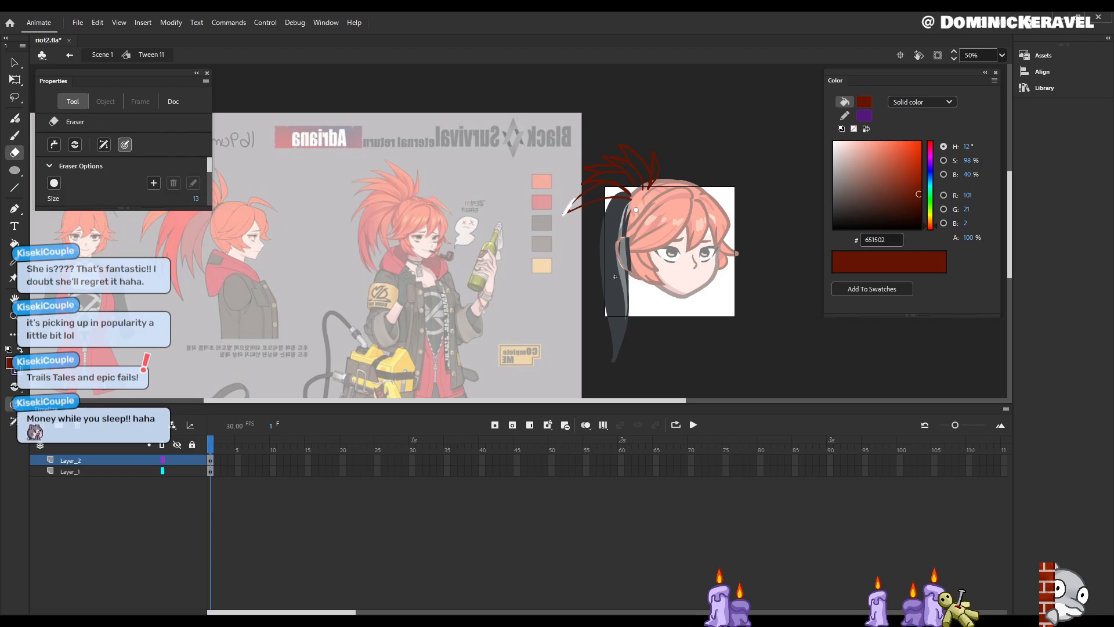
key("b")
key("e")
key("b")
key("e")
key("b")
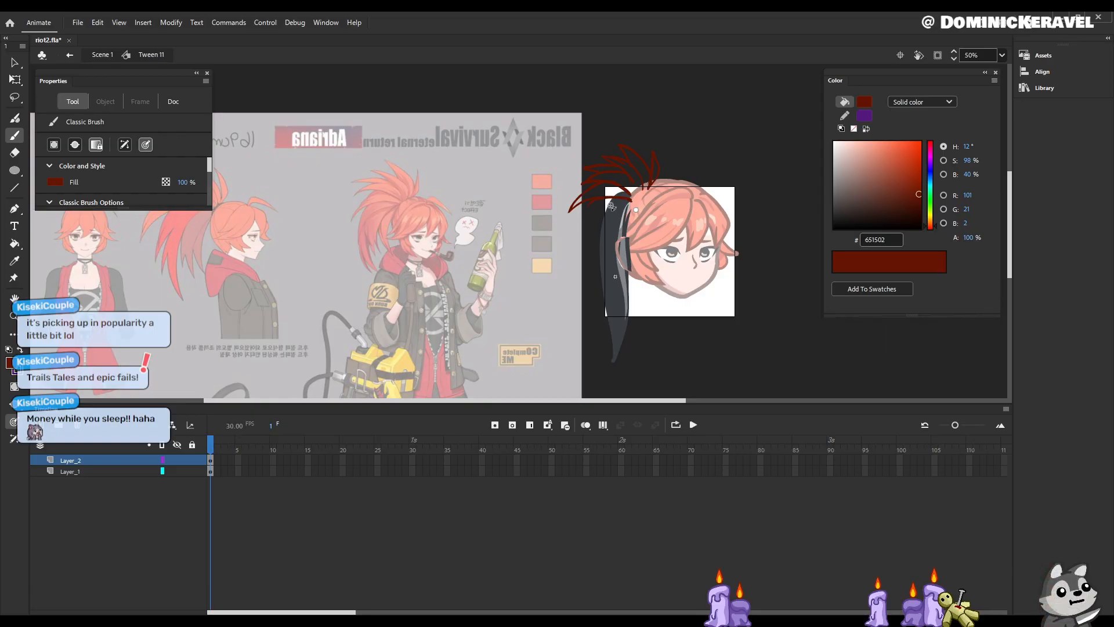
Step: Clean up the underside of the long spike and paint long ponytail strands curving down behind the head
key("e")
left_click_drag(593, 203, 581, 209)
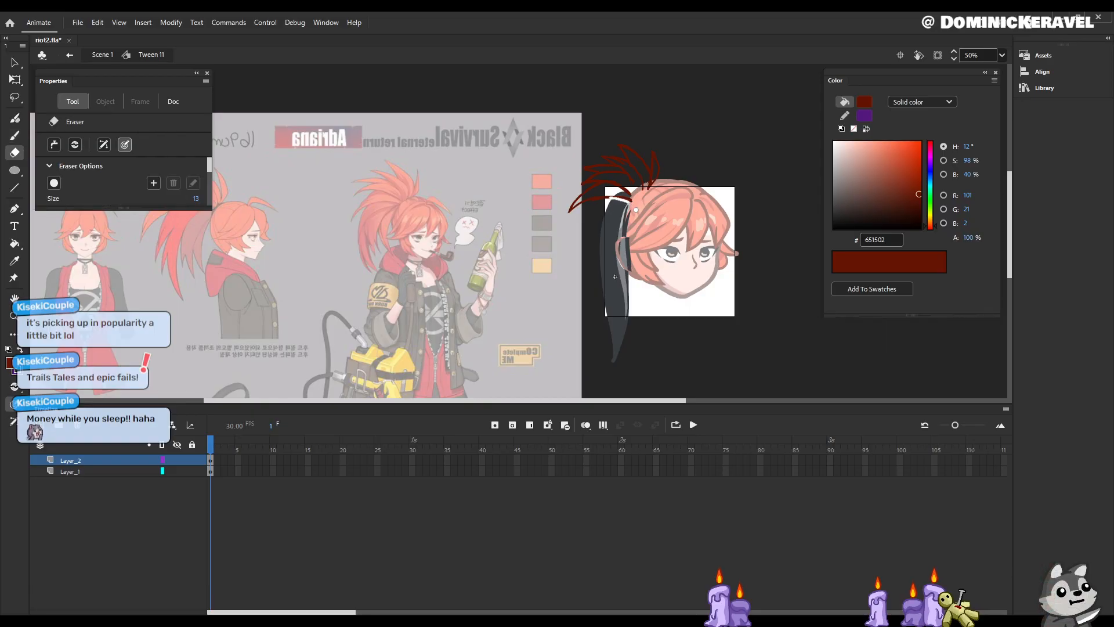
key("b")
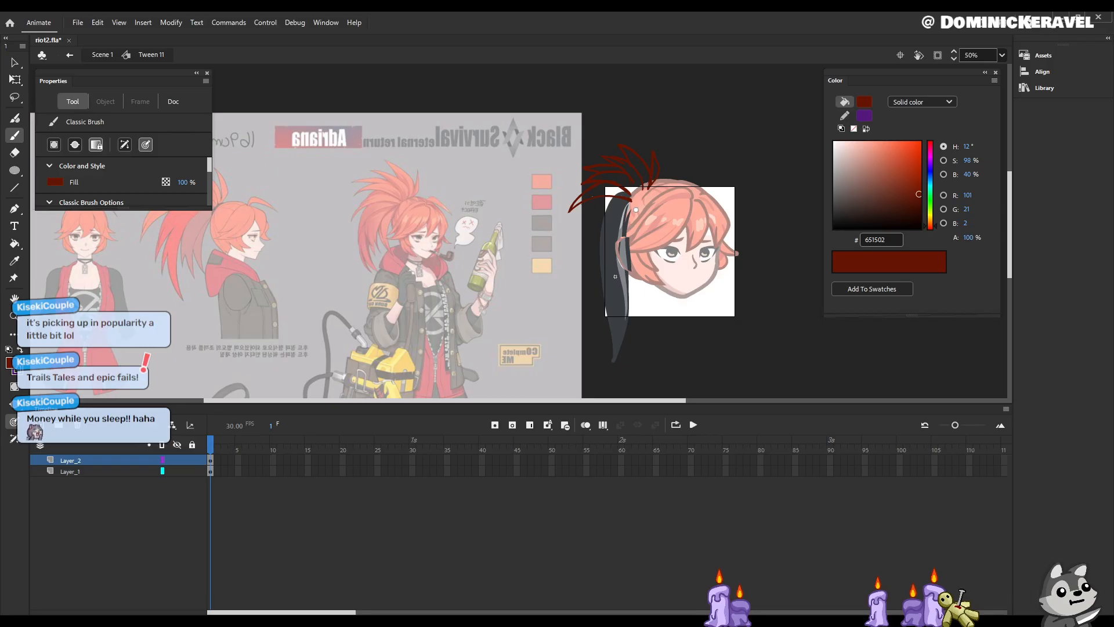
mouse_move(589, 199)
left_mouse_down()
mouse_move(576, 224)
mouse_move(596, 285)
left_mouse_up()
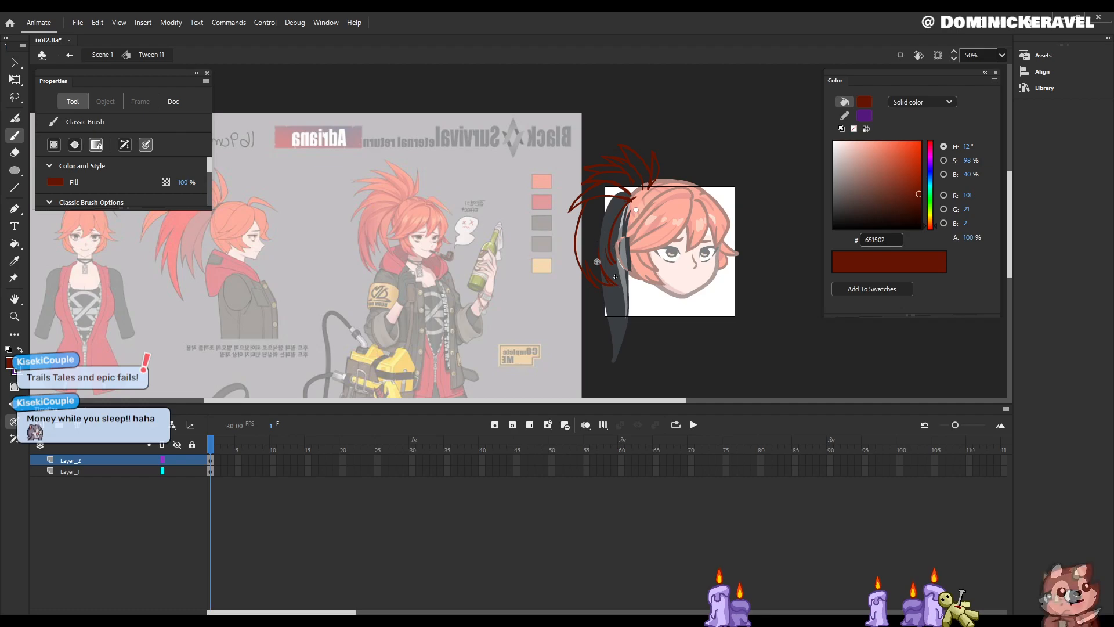
Step: Shape the lower ends of the hanging ponytail strands into split points with alternating Eraser and 651502 brush strokes
key("e")
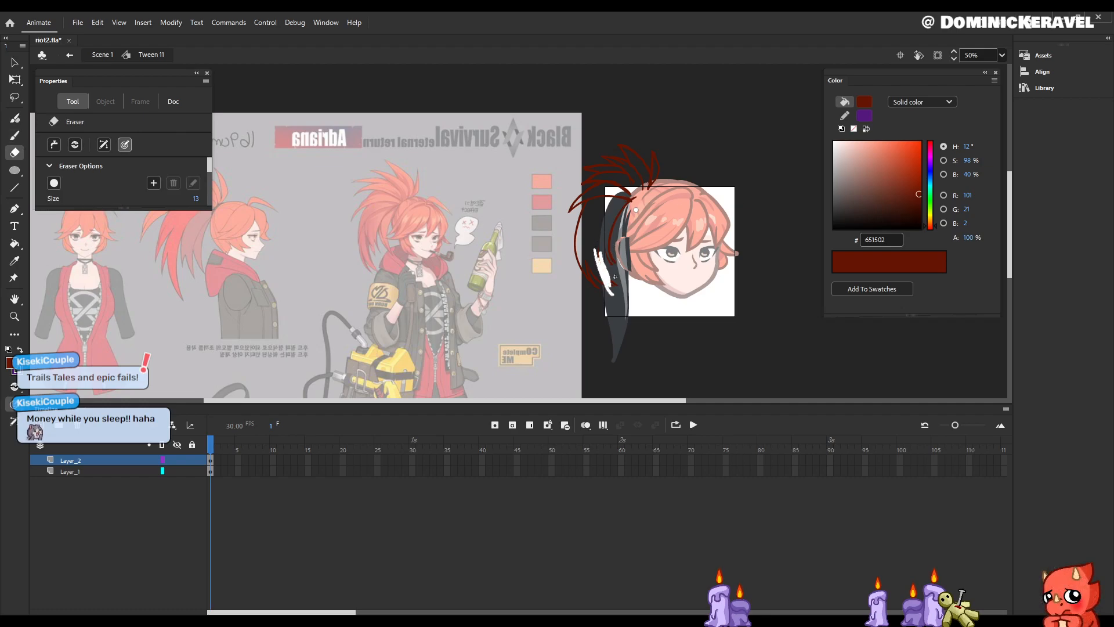
key("b")
key("e")
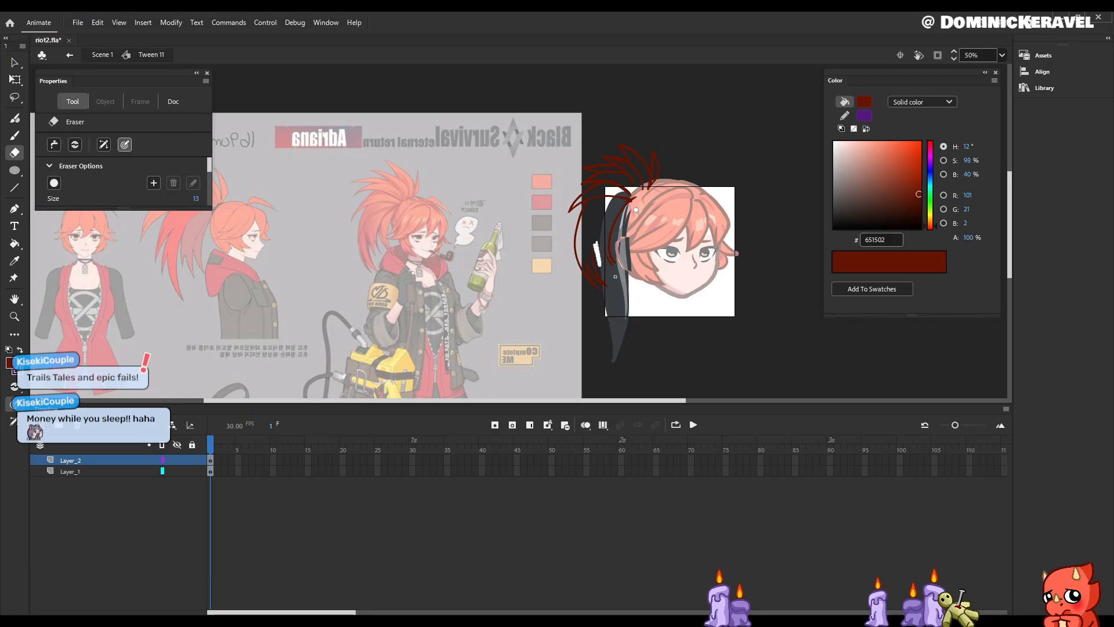
key("b")
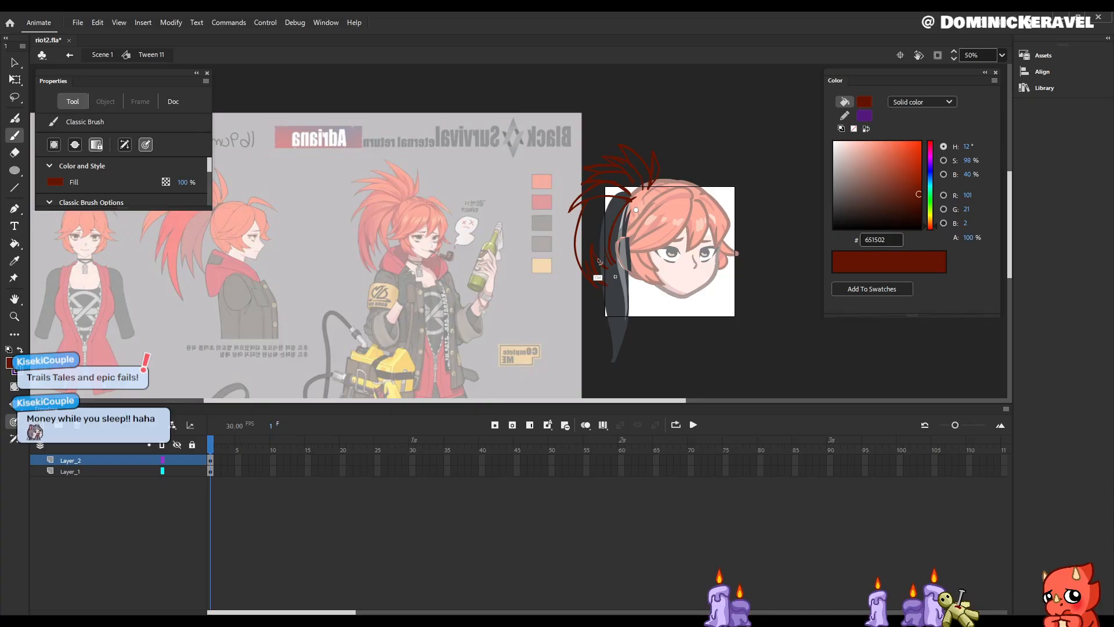
key("e")
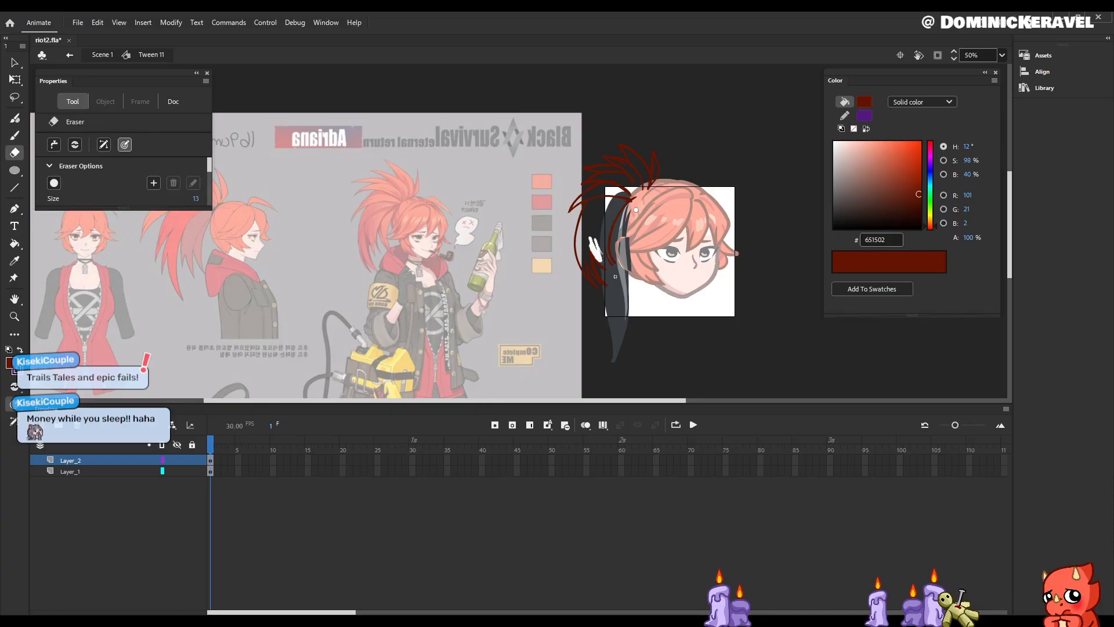
key("b")
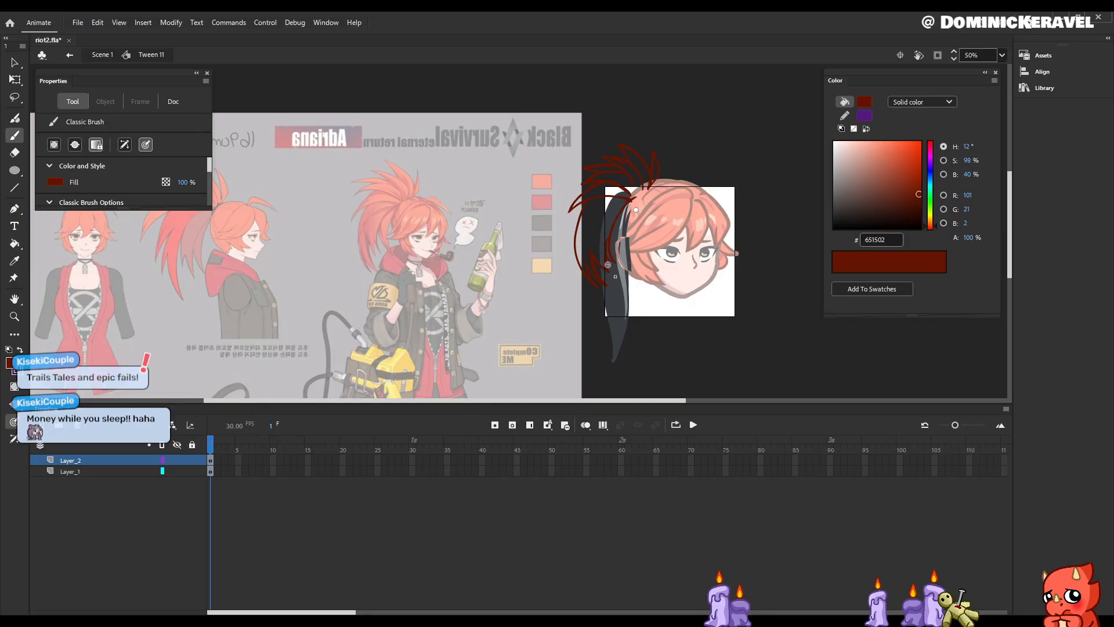
key("e")
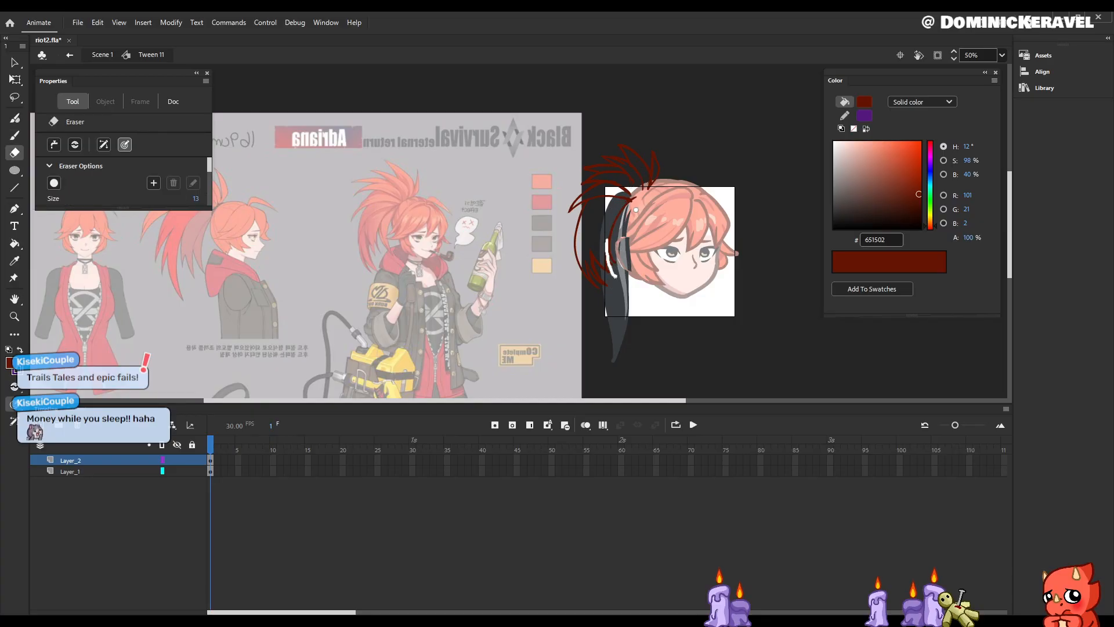
key("b")
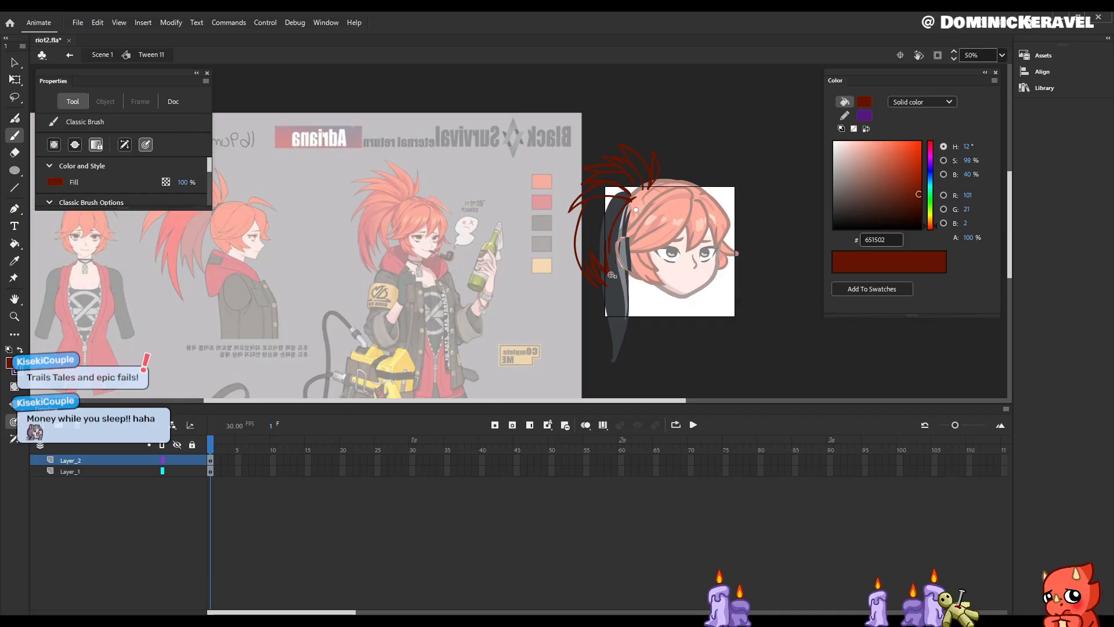
Step: Refine the innermost hanging strand's line near the ear by alternating the Eraser and the Classic Brush
key("e")
key("b")
key("e")
key("b")
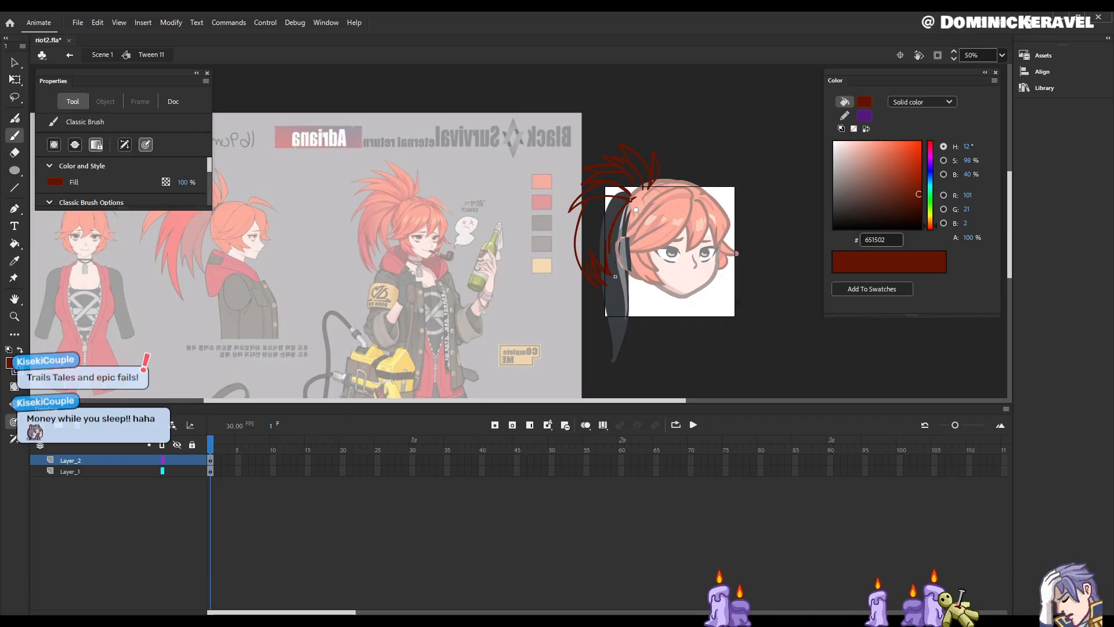
key("e")
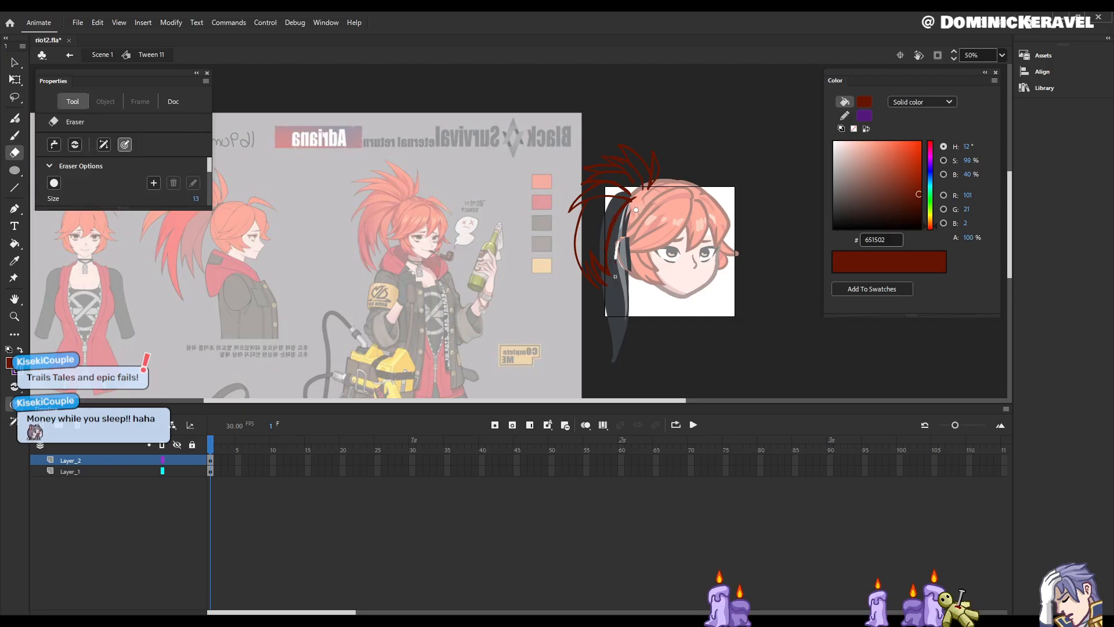
key("v")
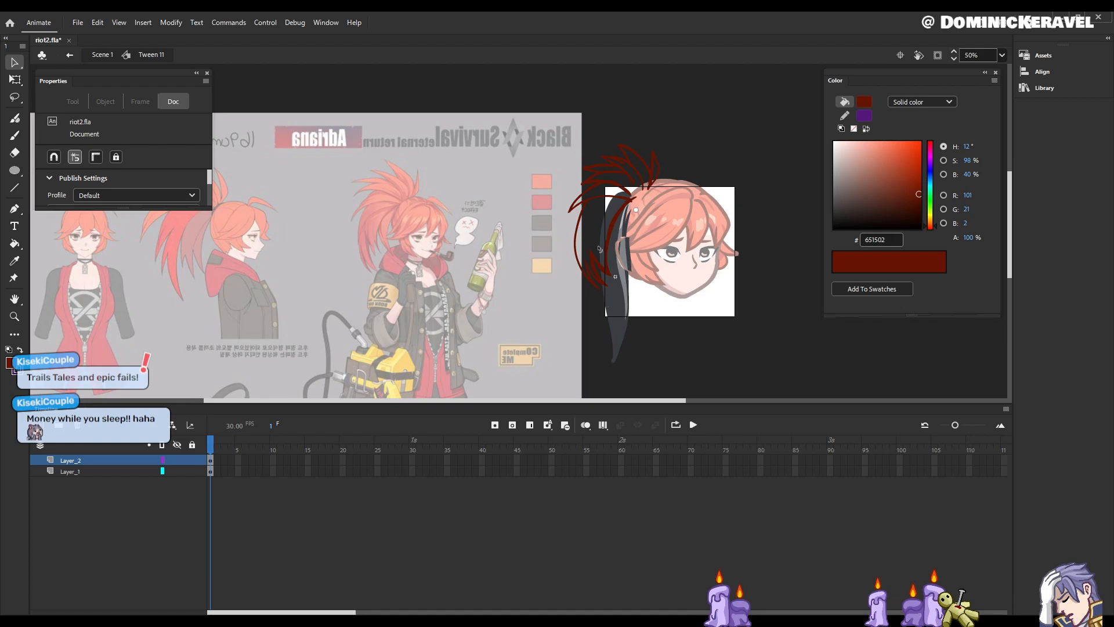
Step: Delete the old grey ponytail shapes and their leftover fragments behind the head on Layer_1
key("e")
key("b")
key("e")
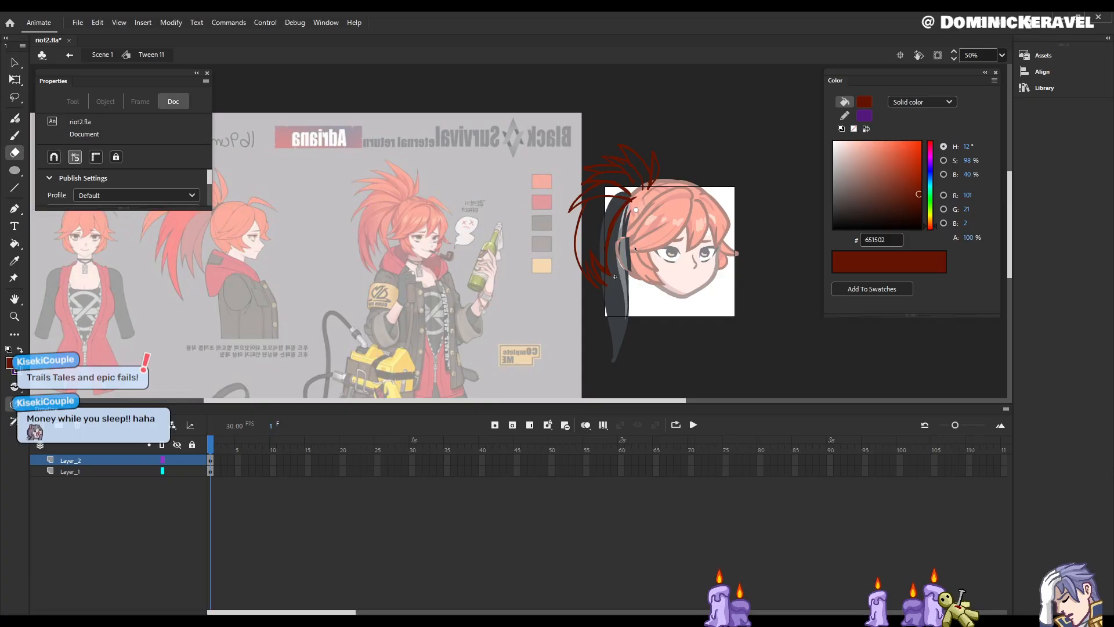
key("v")
left_click_drag(618, 232, 655, 279)
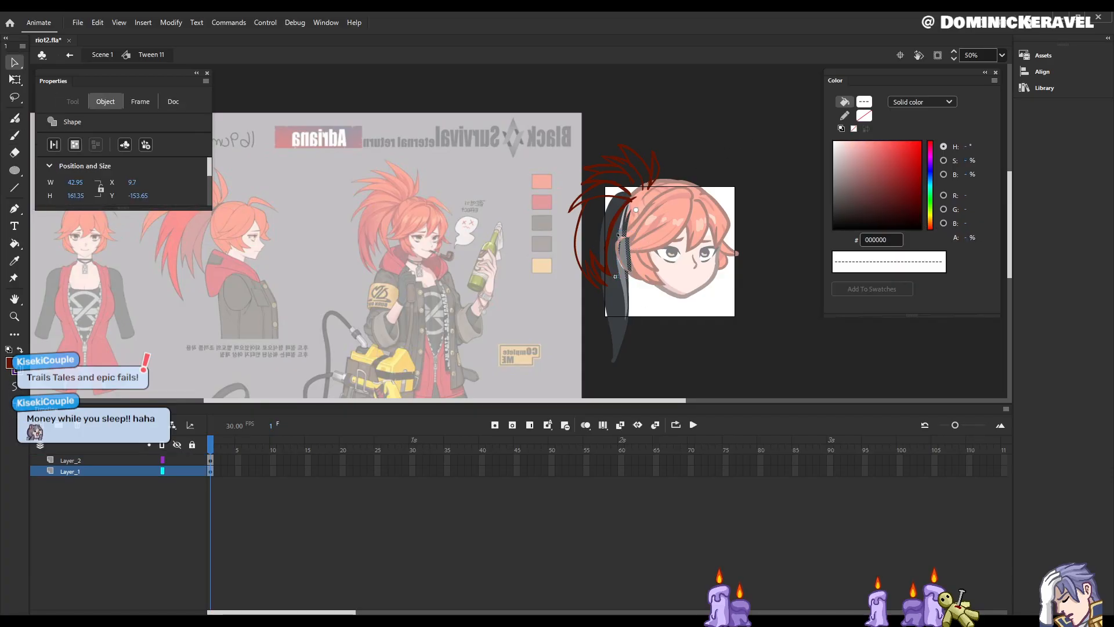
left_click(636, 212)
key("Delete")
left_click(626, 269)
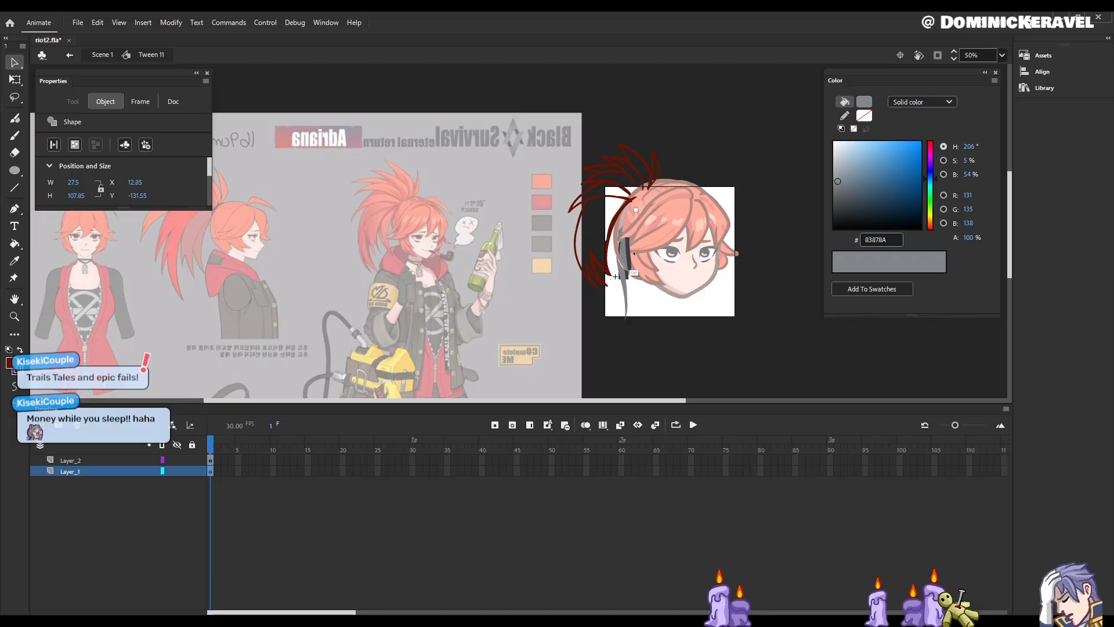
key("Delete")
left_click(628, 252)
key("Delete")
left_click(634, 224)
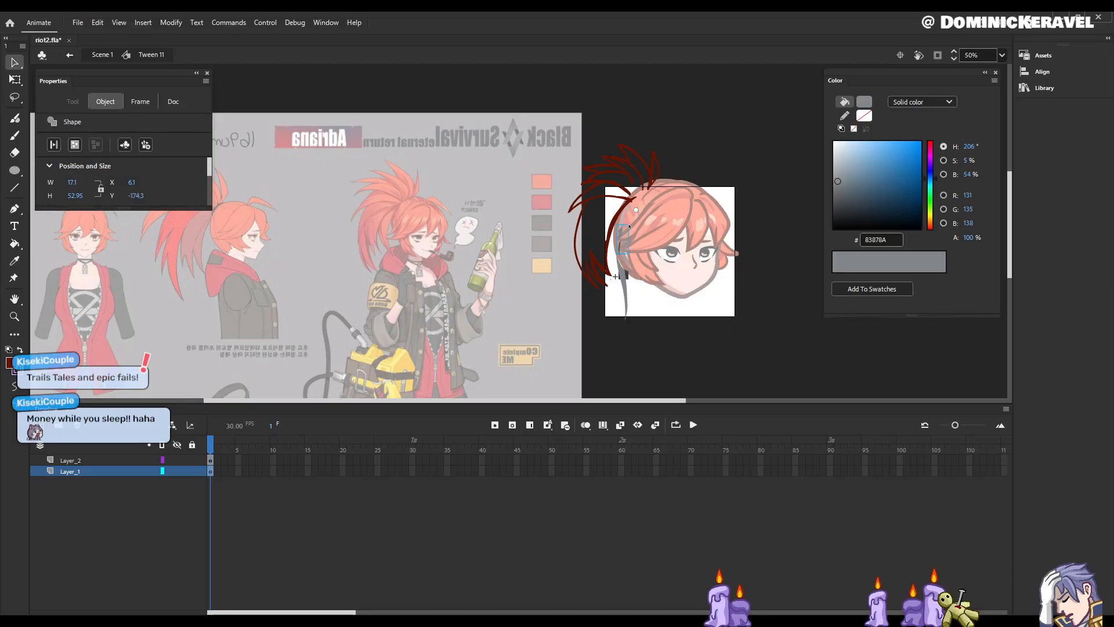
key("Delete")
left_click(616, 277)
key("Delete")
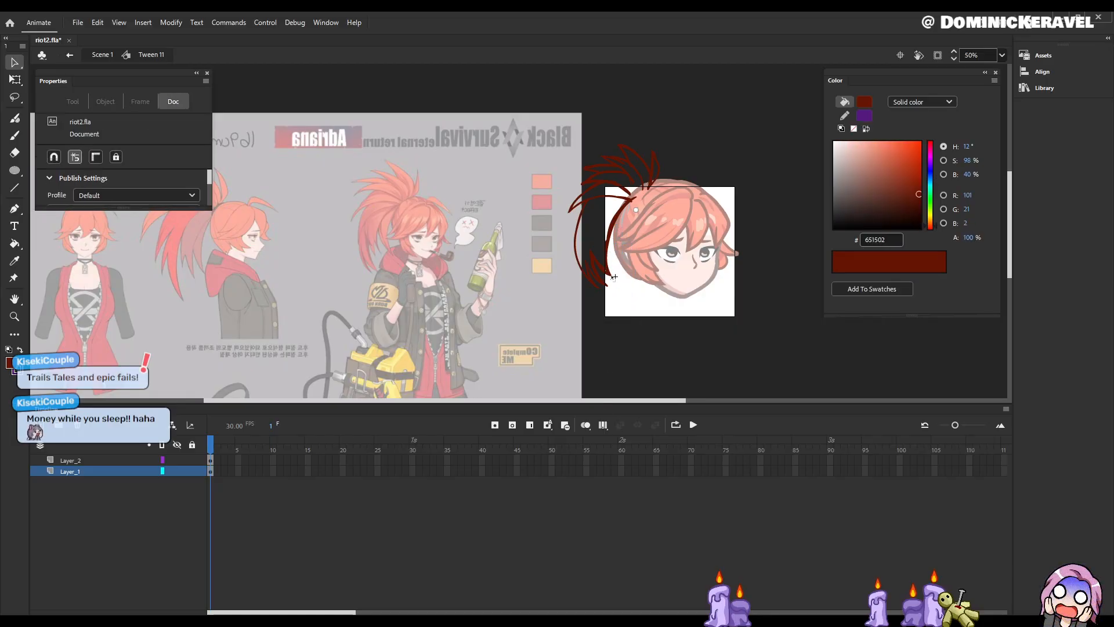
Step: Return to Layer_2 and touch up the split tips of the hanging ponytail strands with Eraser and Classic Brush strokes
left_click(618, 459)
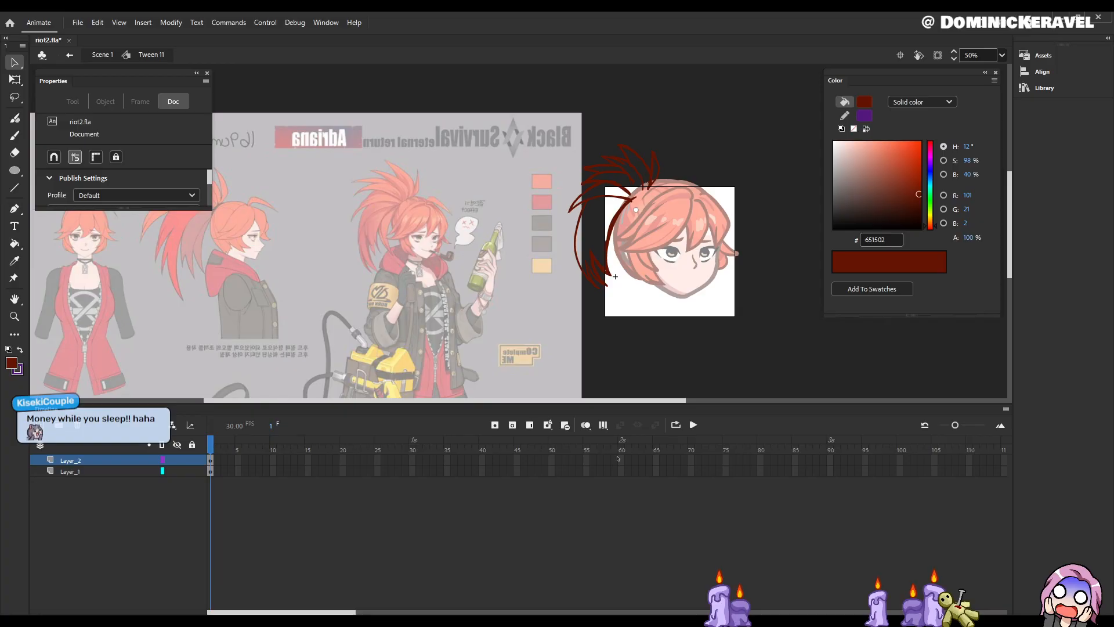
right_click(618, 235)
key("Escape")
key("e")
key("b")
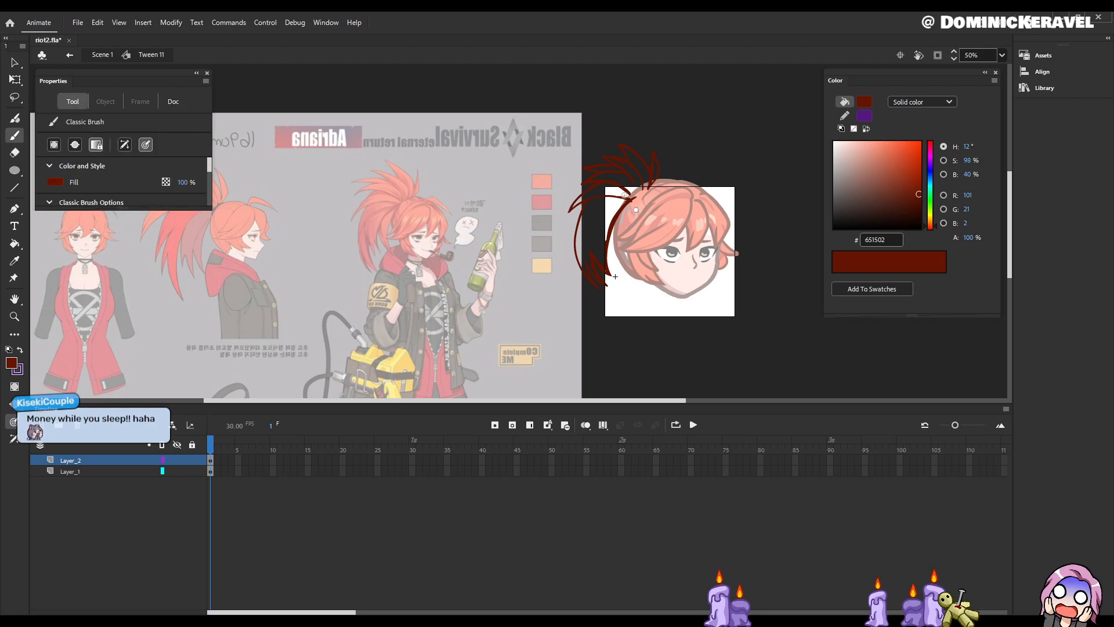
key("e")
key("b")
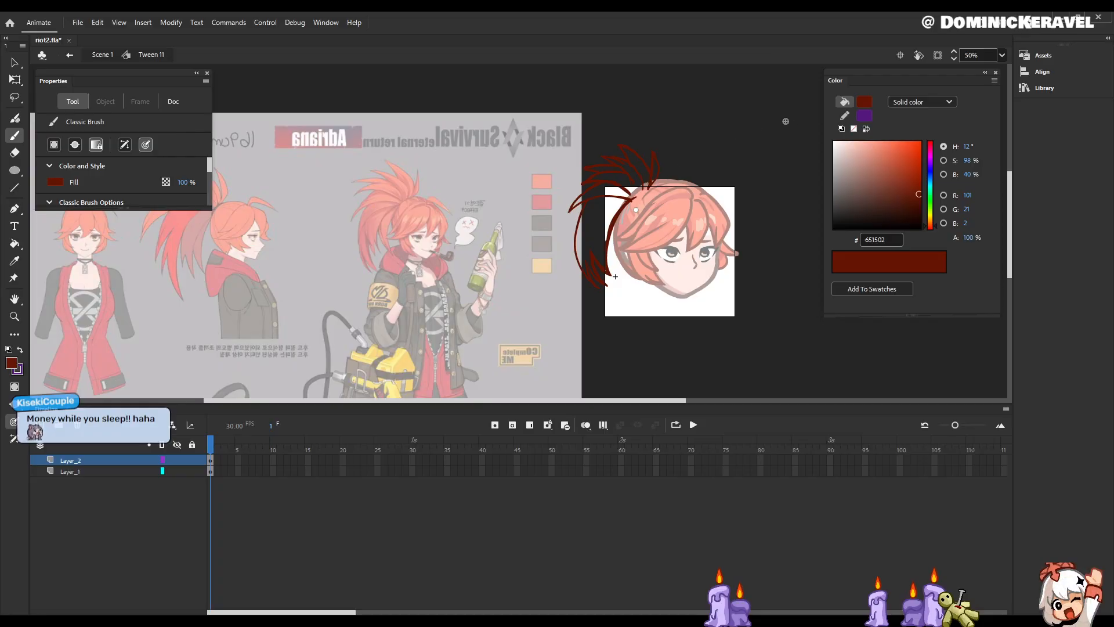
Step: Set the Eraser size to 16, synced with the Classic Brush
key("e")
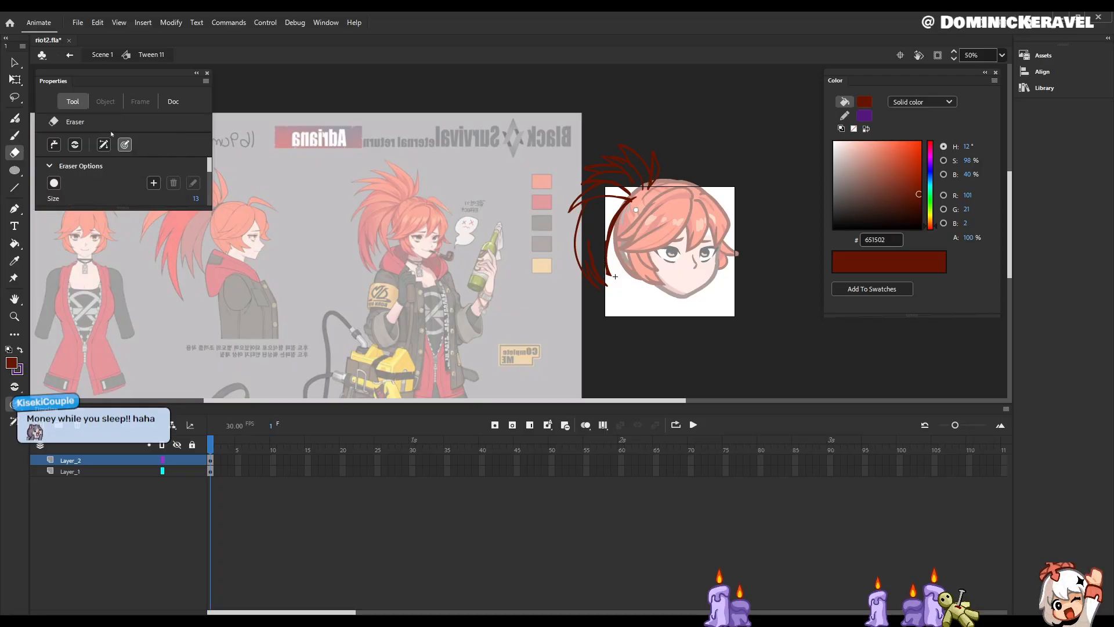
left_click_drag(140, 207, 139, 316)
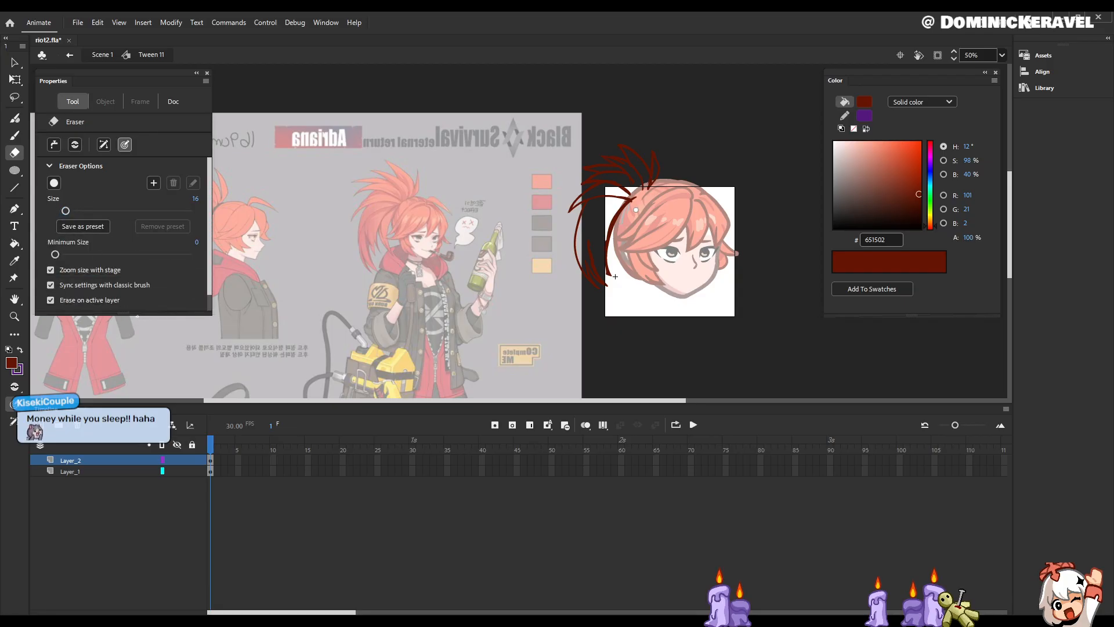
key("v")
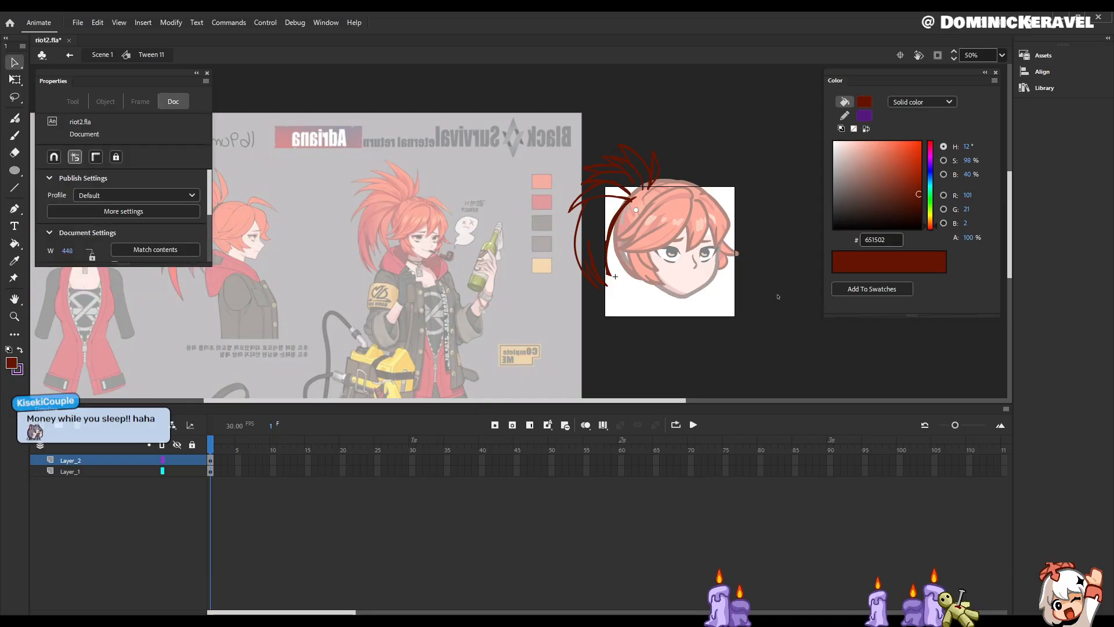
Step: Paint inner strand lines inside the hanging ponytail in 651502 and trim them with the Eraser near the hair's root
left_click_drag(605, 165, 654, 173)
key("e")
mouse_move(648, 254)
left_mouse_down()
mouse_move(651, 287)
mouse_move(647, 247)
left_mouse_up()
key("b")
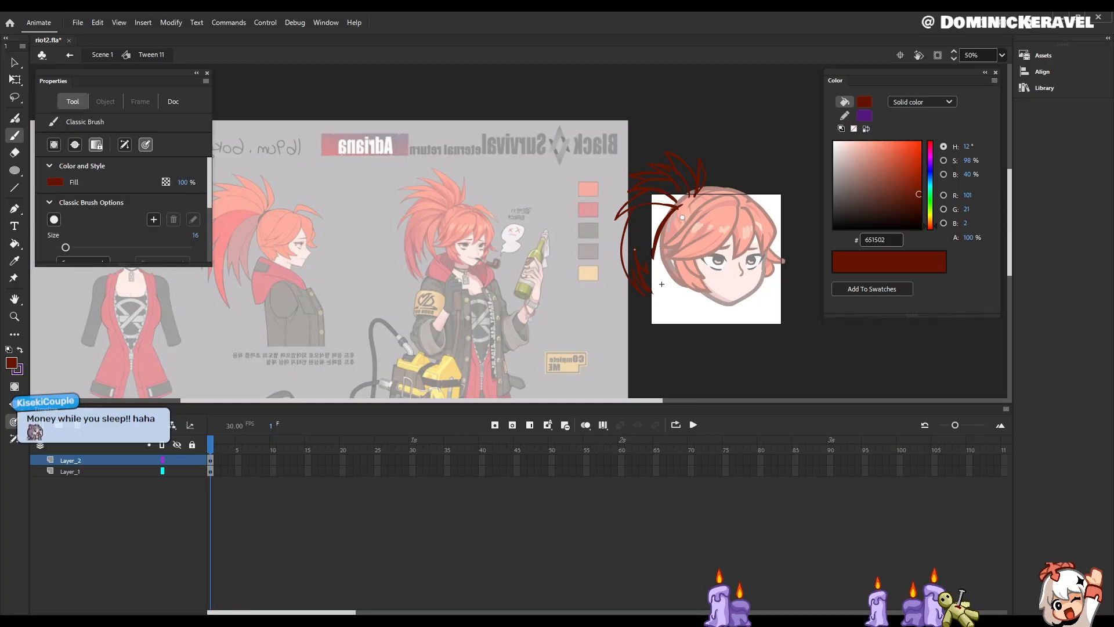
left_click_drag(663, 220, 655, 271)
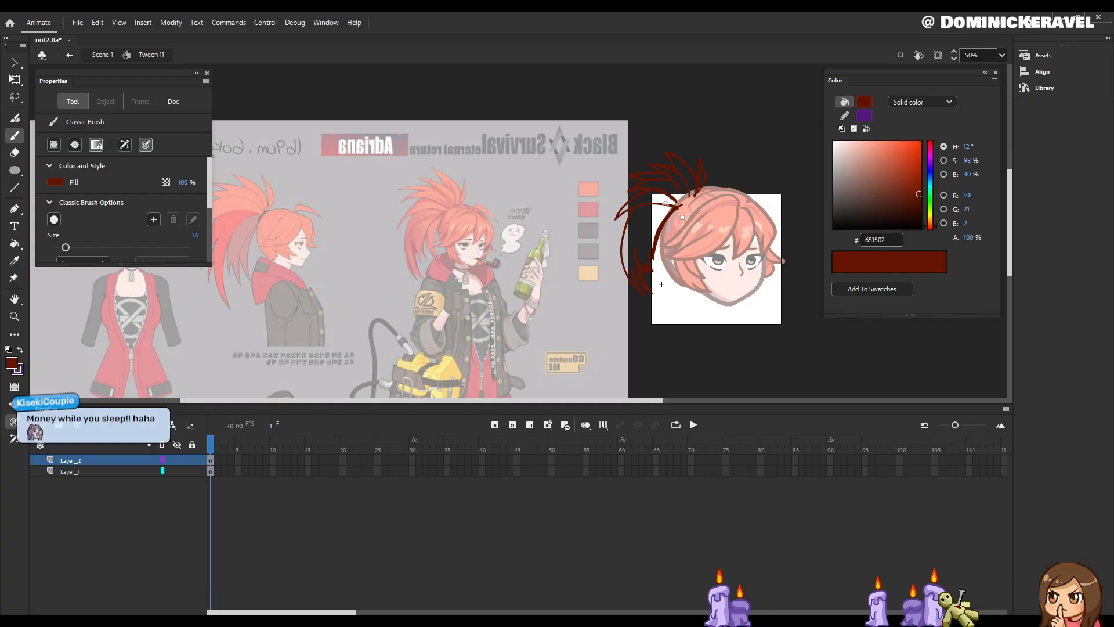
left_click_drag(656, 208, 625, 261)
key("e")
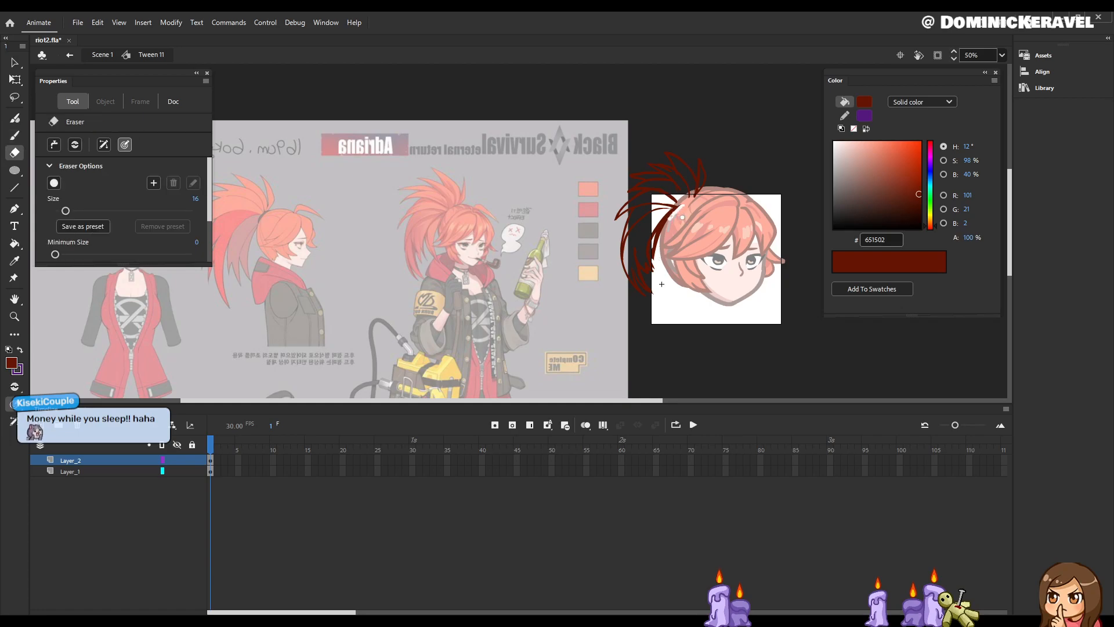
key("b")
key("e")
left_click_drag(680, 201, 678, 210)
key("b")
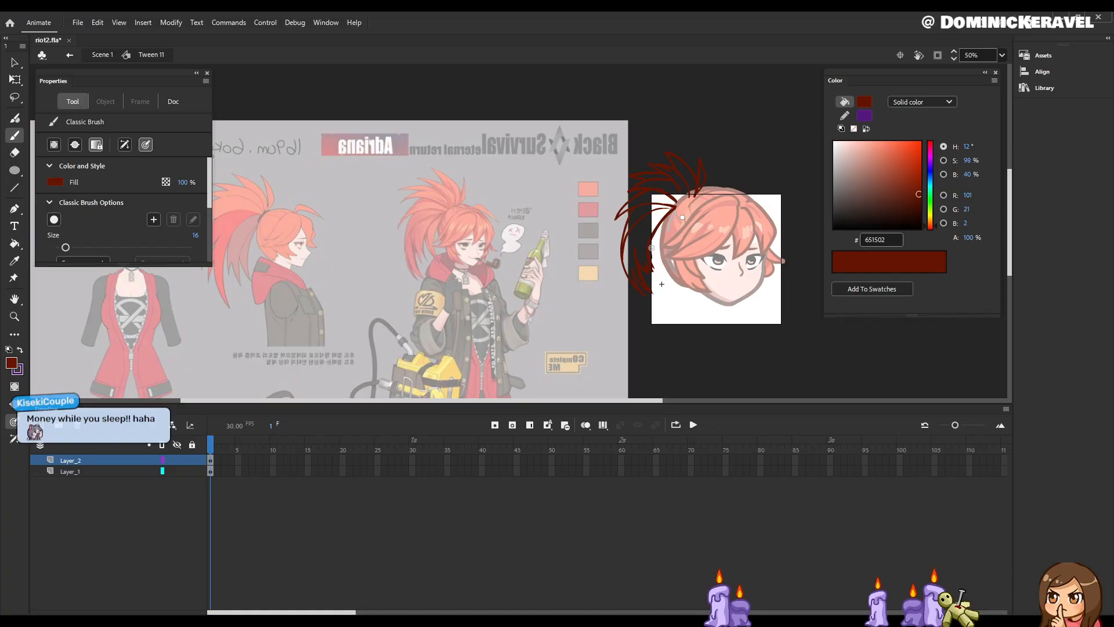
Step: Paint the ponytail's innermost strand curving from the root down along the back of the head to a pointed tip
left_click_drag(650, 247, 659, 278)
left_click_drag(675, 209, 669, 275)
key("ctrl+z")
left_click_drag(675, 207, 669, 277)
key("ctrl+z")
left_click_drag(674, 208, 664, 274)
key("e")
key("v")
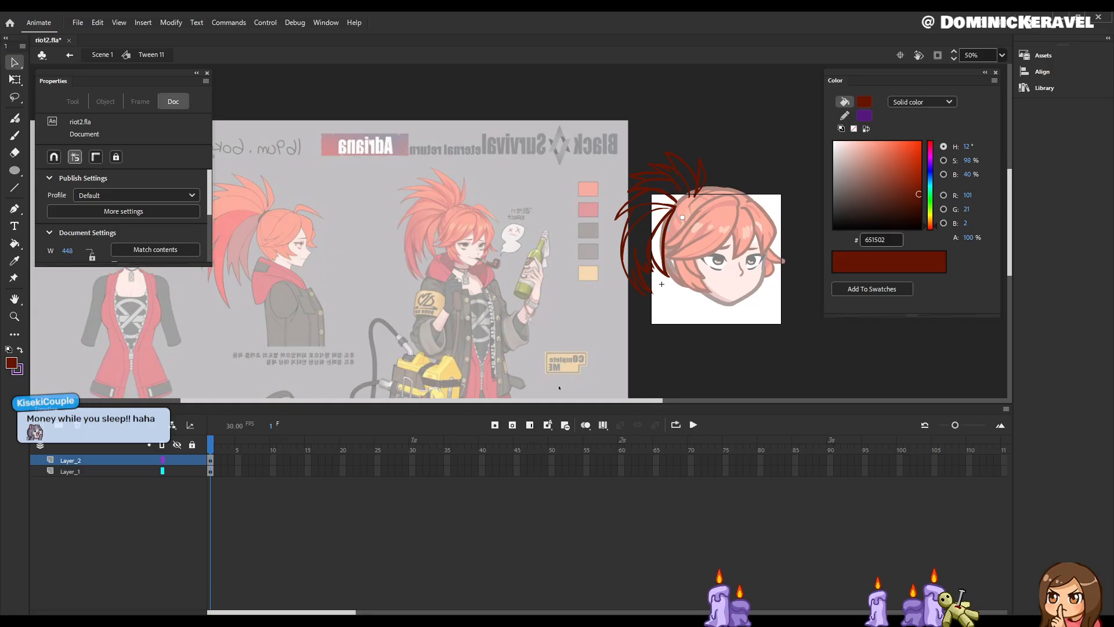
Step: Reshape the ponytail fan's front spike above the crown by alternating Classic Brush and Eraser strokes
left_click_drag(662, 284, 684, 284)
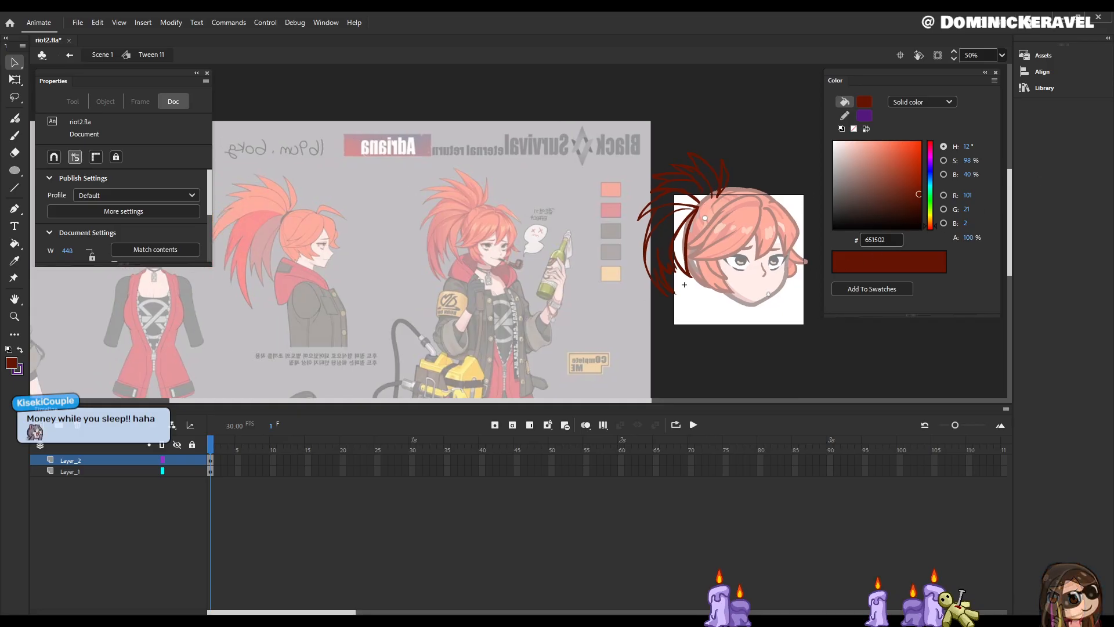
key("b")
key("e")
key("b")
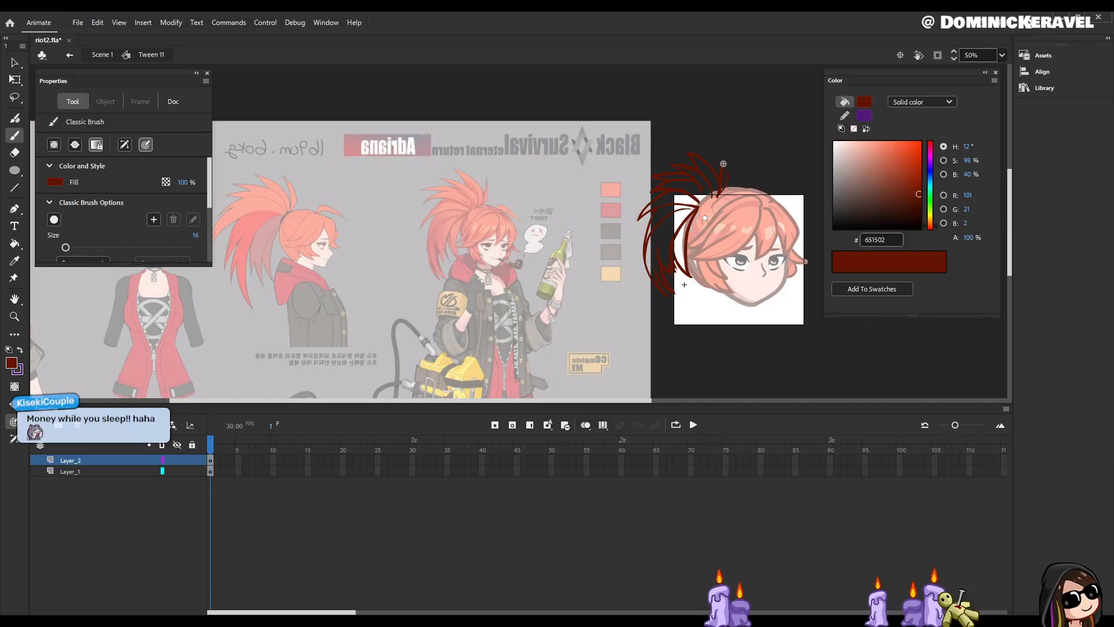
key("e")
key("b")
key("e")
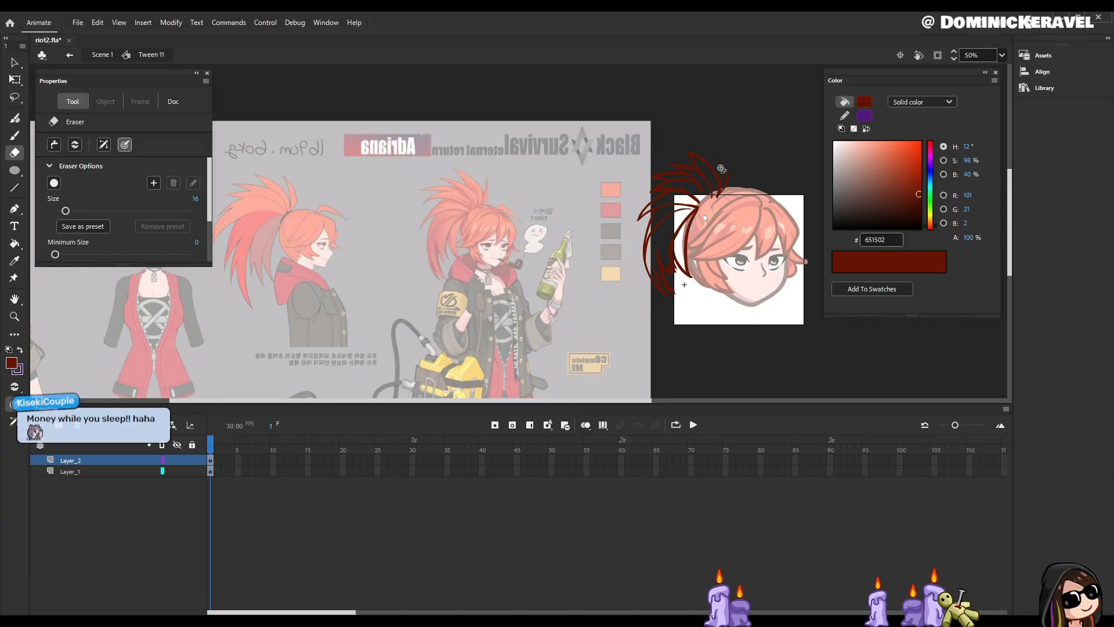
key("b")
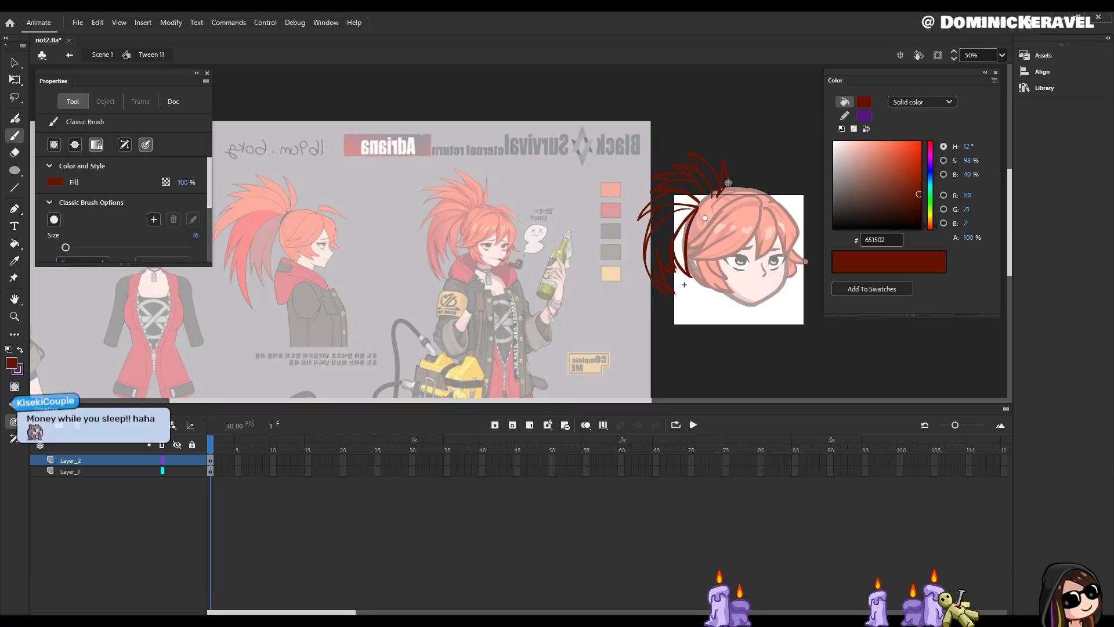
key("e")
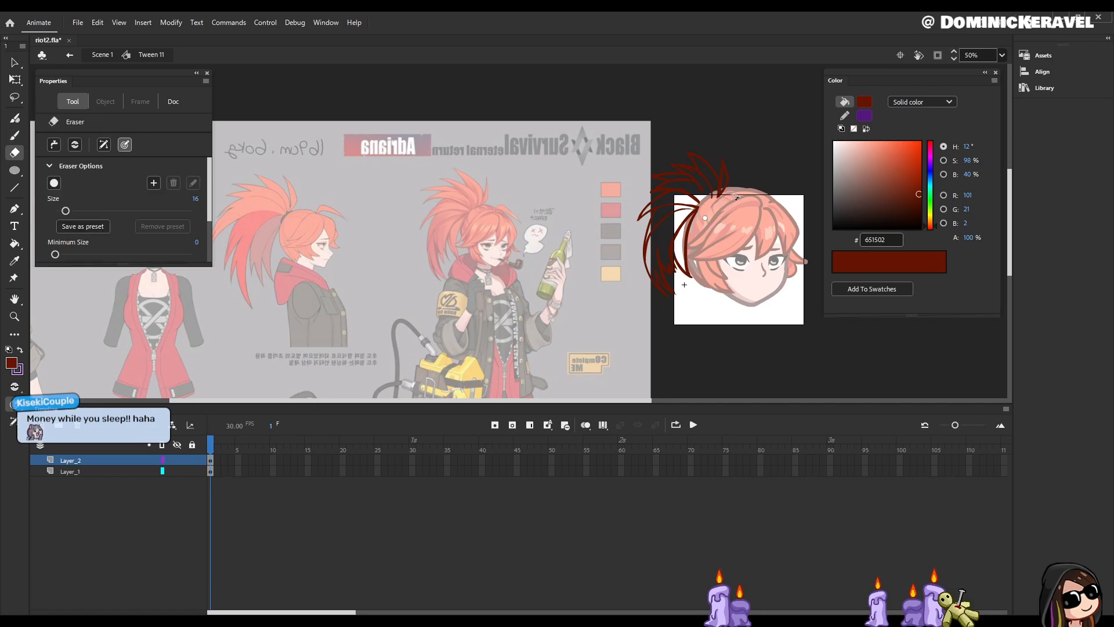
key("v")
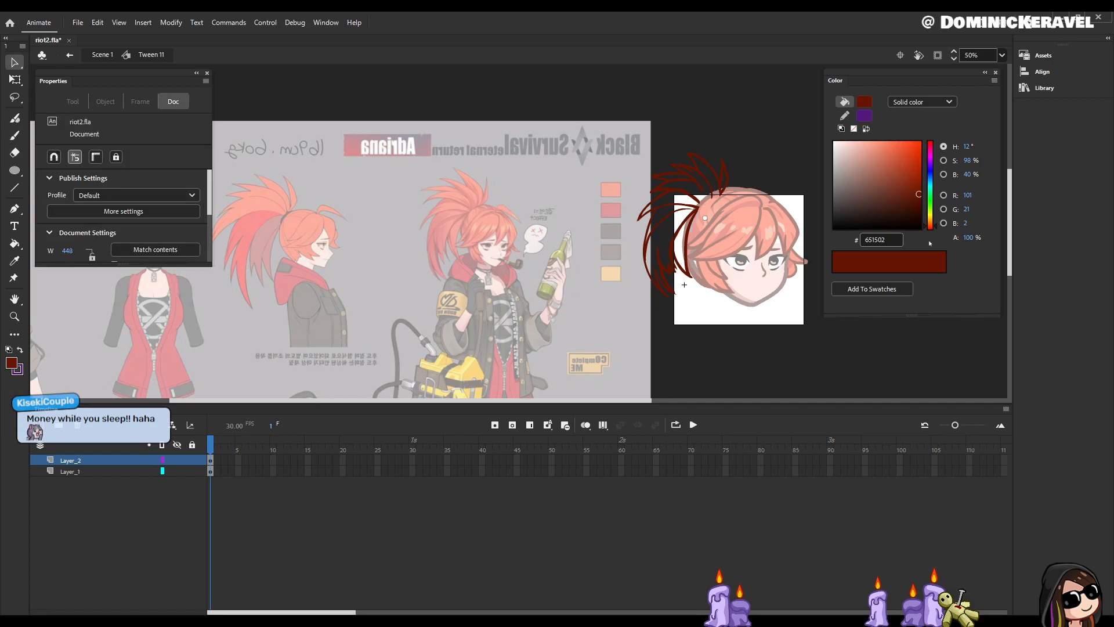
key("e")
key("v")
key("e")
key("v")
key("e")
Step: Refine the upper ponytail fan's spikes and clean up their inner lines near the root with Classic Brush and Eraser
key("space")
left_click_drag(767, 263, 748, 285)
key("b")
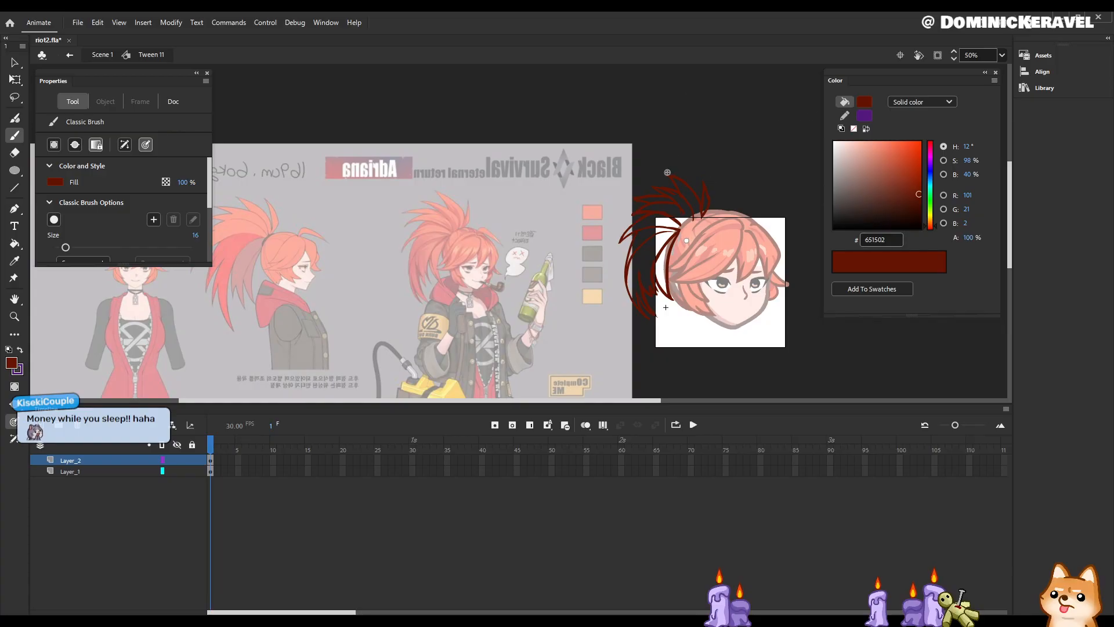
key("e")
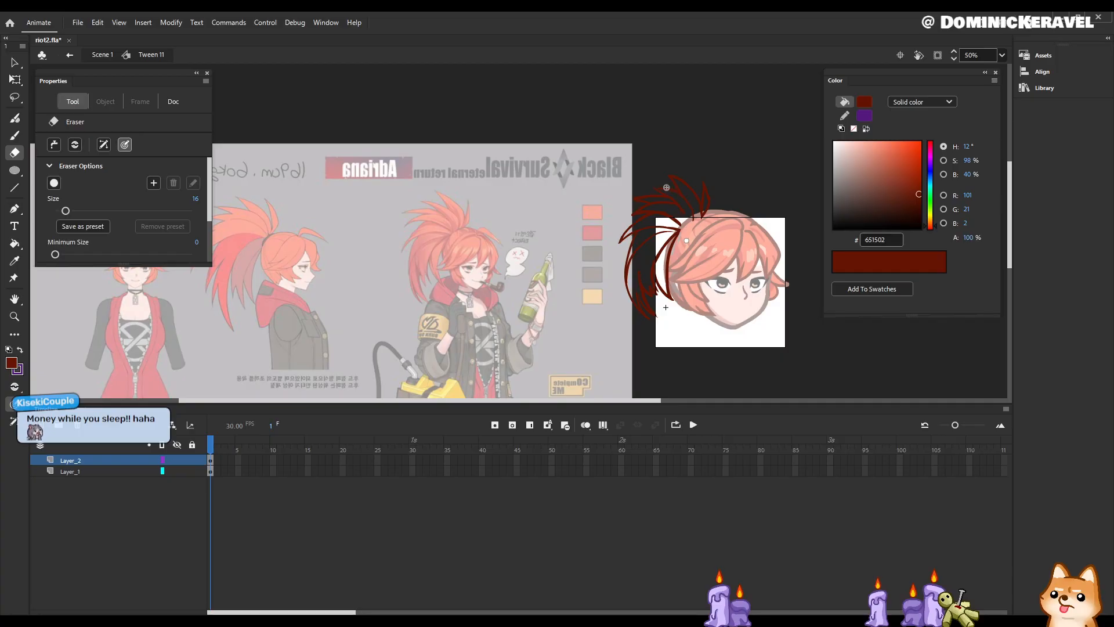
key("b")
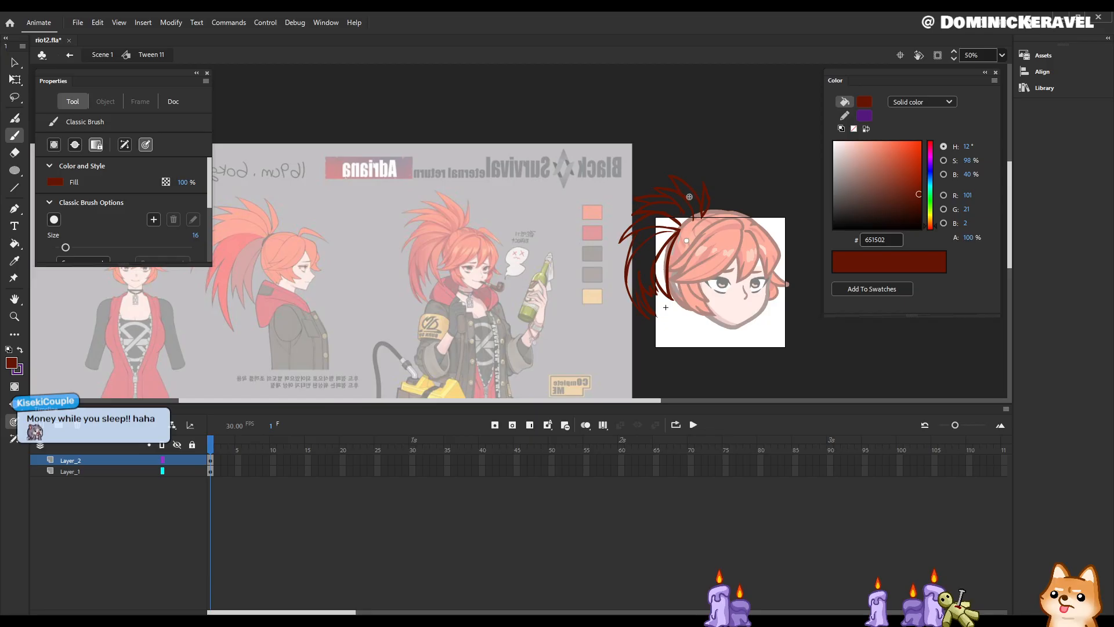
key("e")
left_click_drag(686, 200, 694, 216)
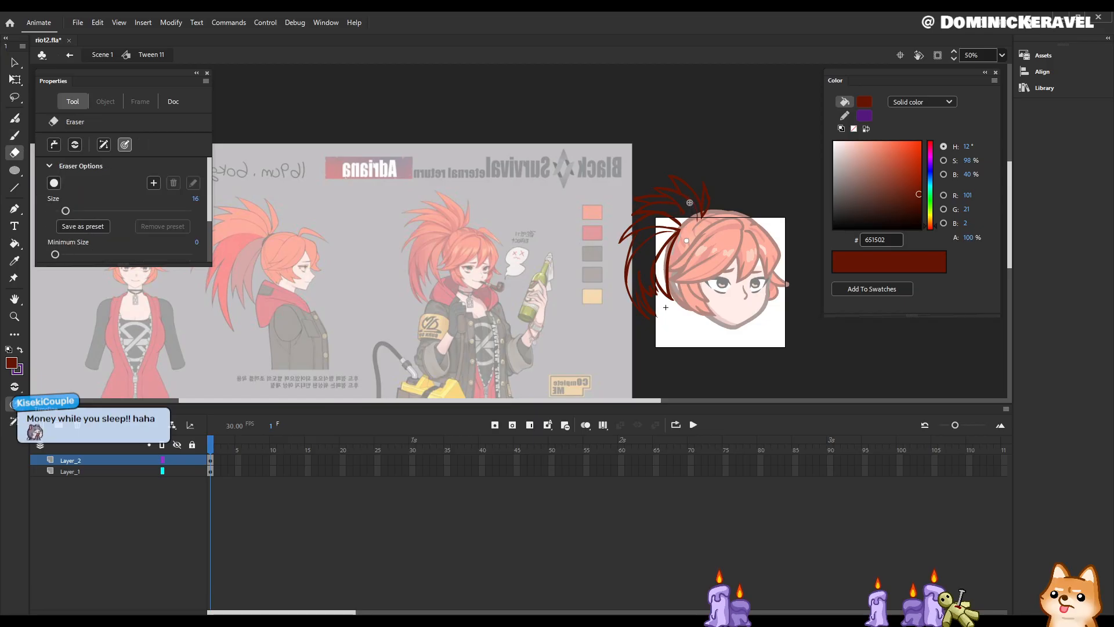
key("b")
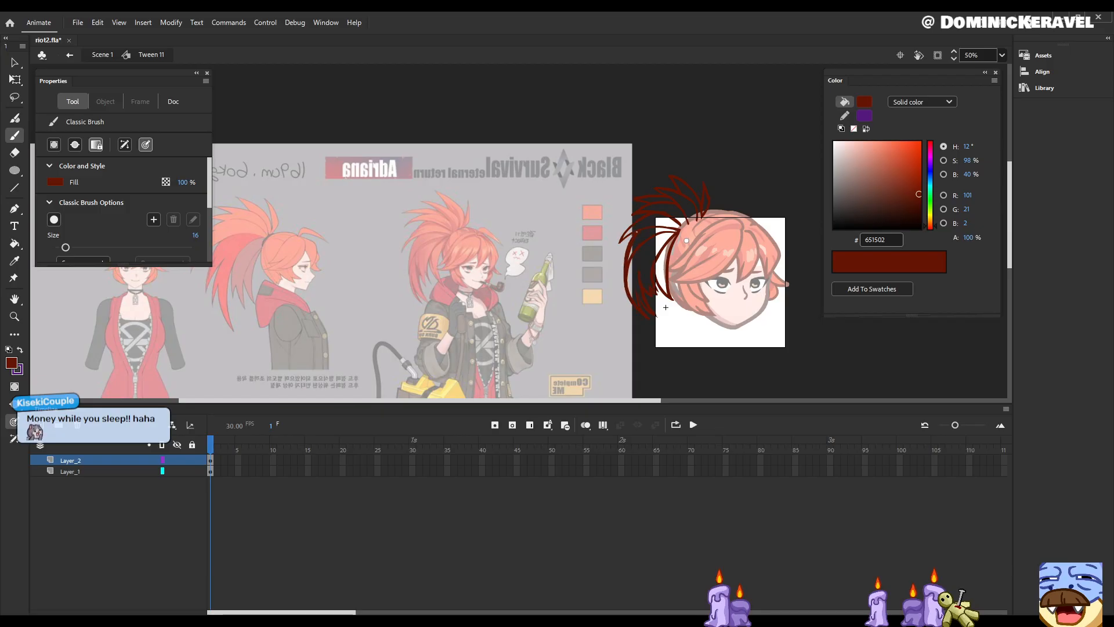
Step: Extend the fan's inner strand line down to the ponytail root at 100% zoom and tidy its end with the Eraser
key("ctrl+equal")
left_click_drag(637, 193, 637, 156)
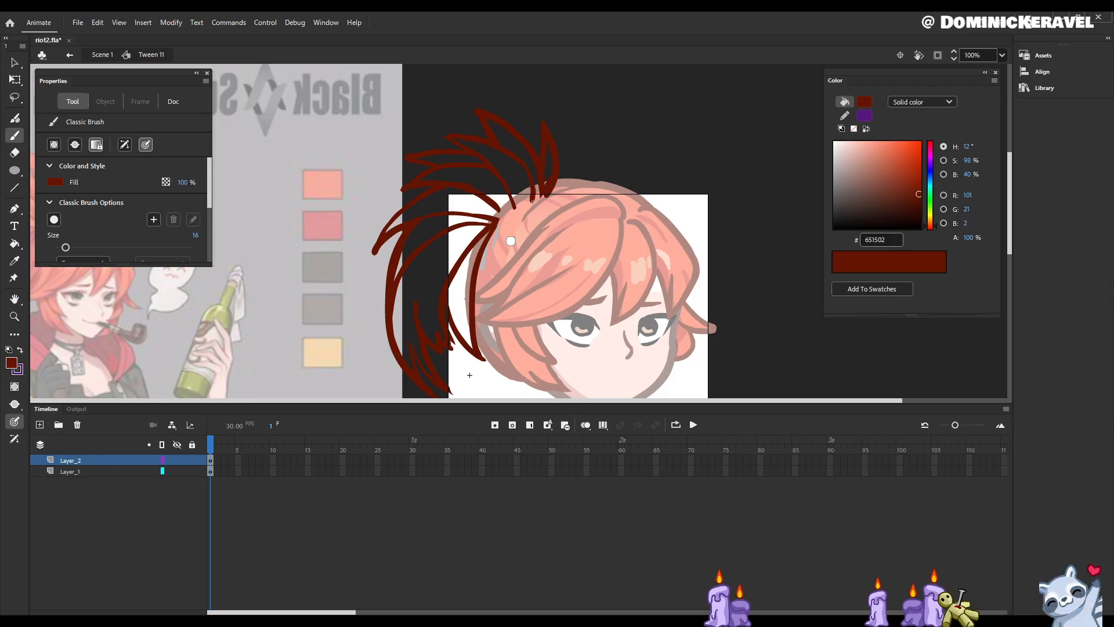
scroll(554, 159, "up", 3)
left_click_drag(509, 223, 514, 234)
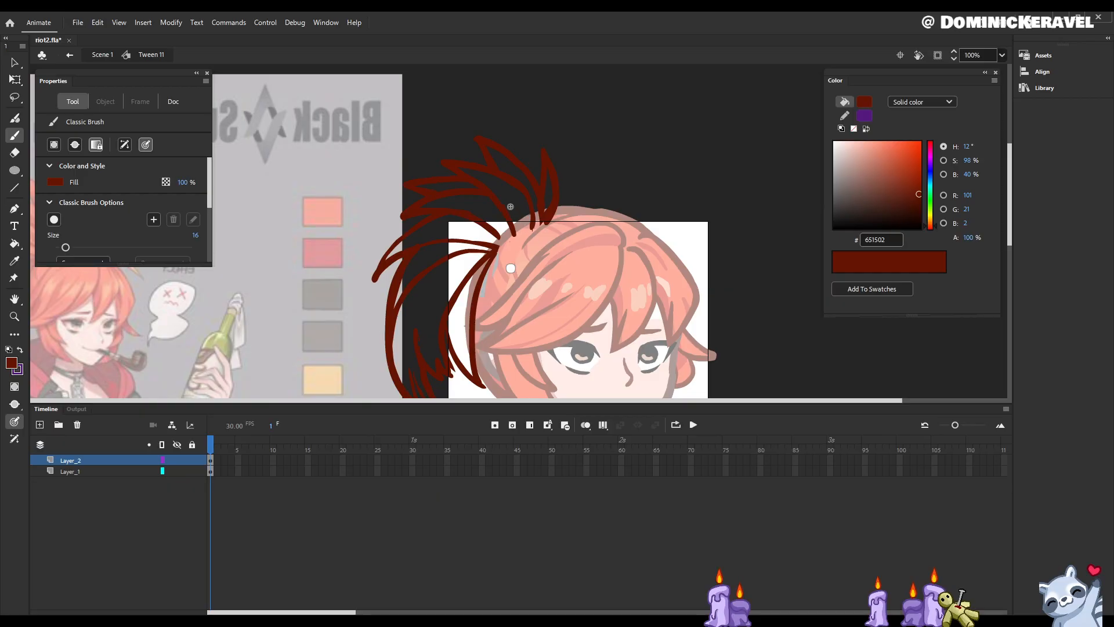
key("e")
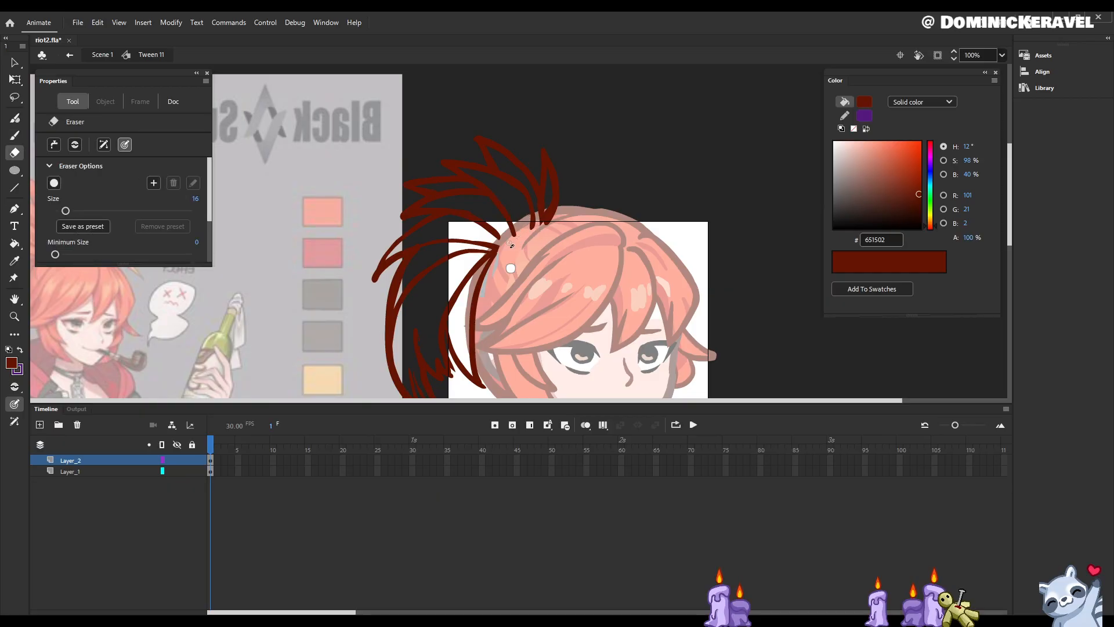
key("v")
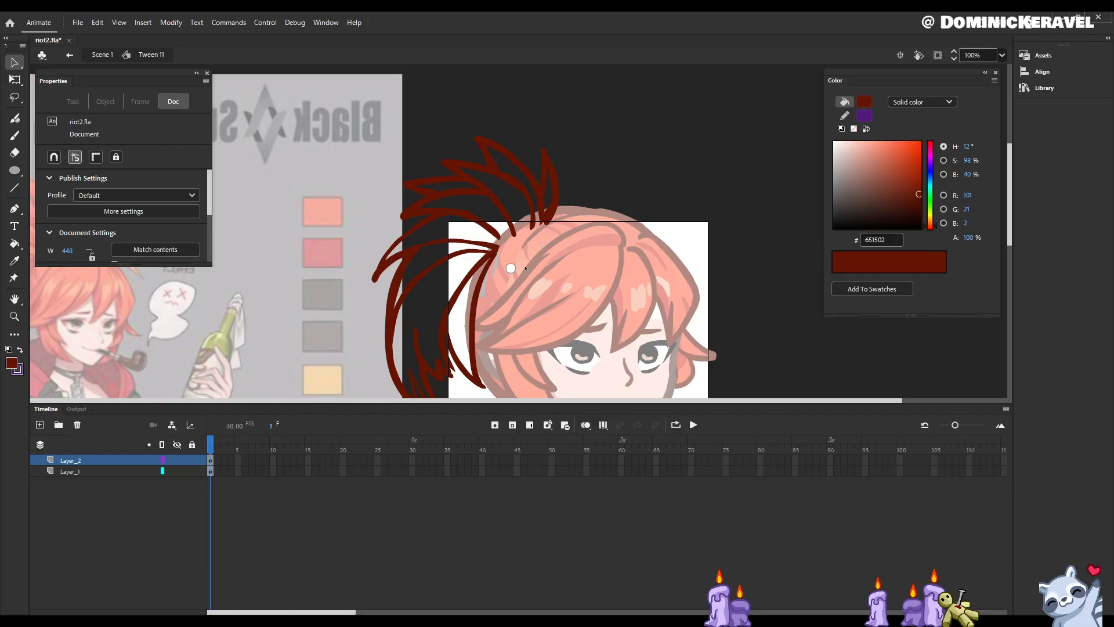
Step: Refine the strand along the fan's underside, above the long backward spike, with Classic Brush and Eraser strokes
key("b")
scroll(663, 185, "down", 1)
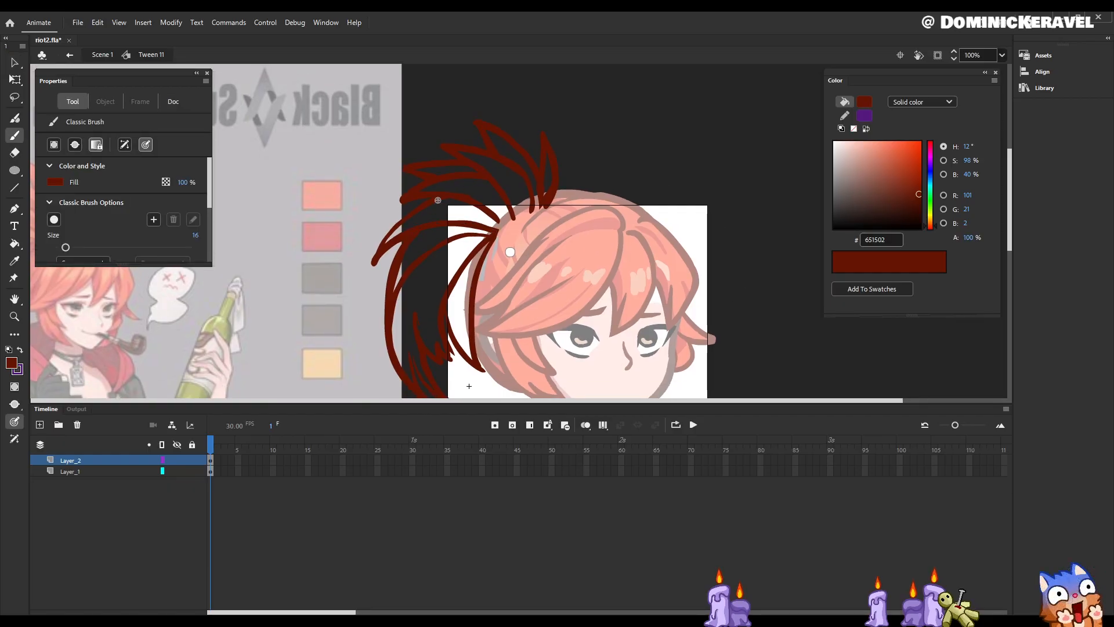
key("e")
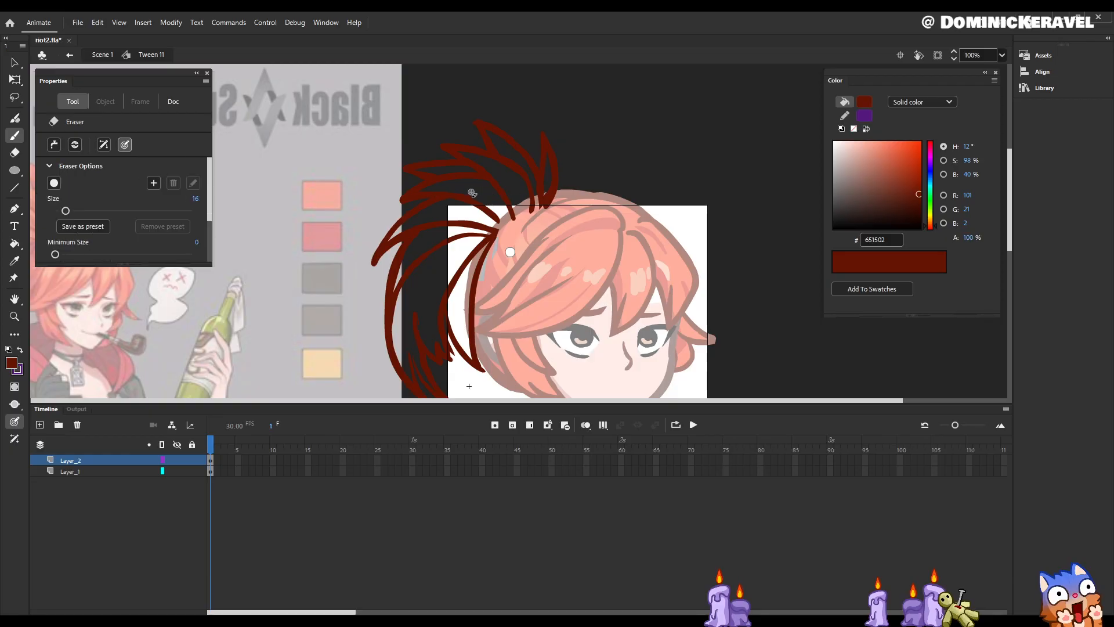
key("b")
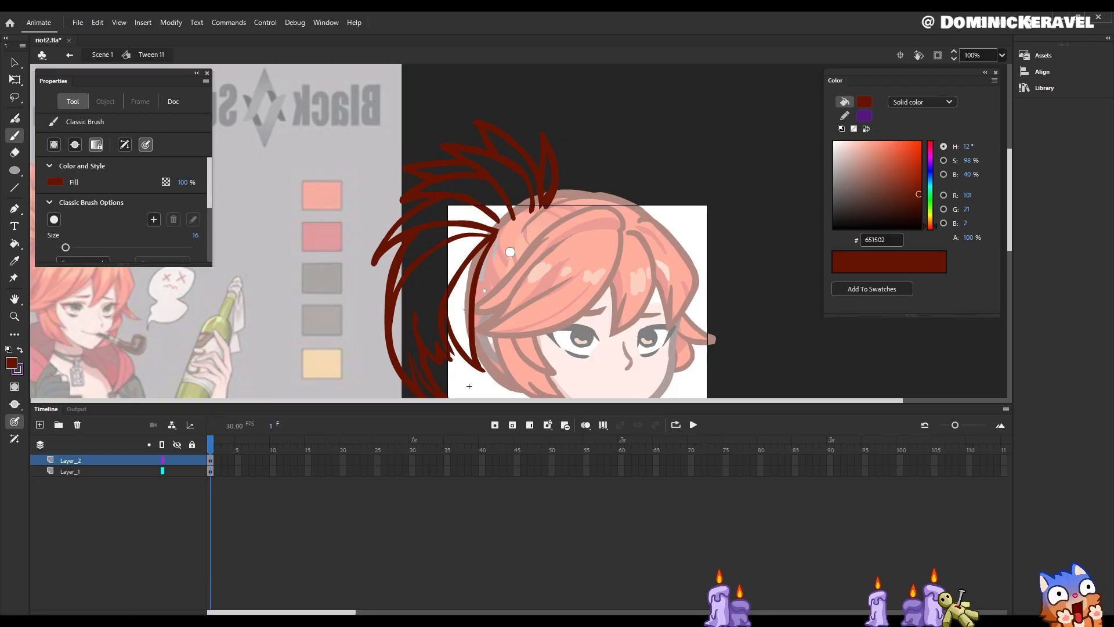
scroll(494, 231, "down", 3)
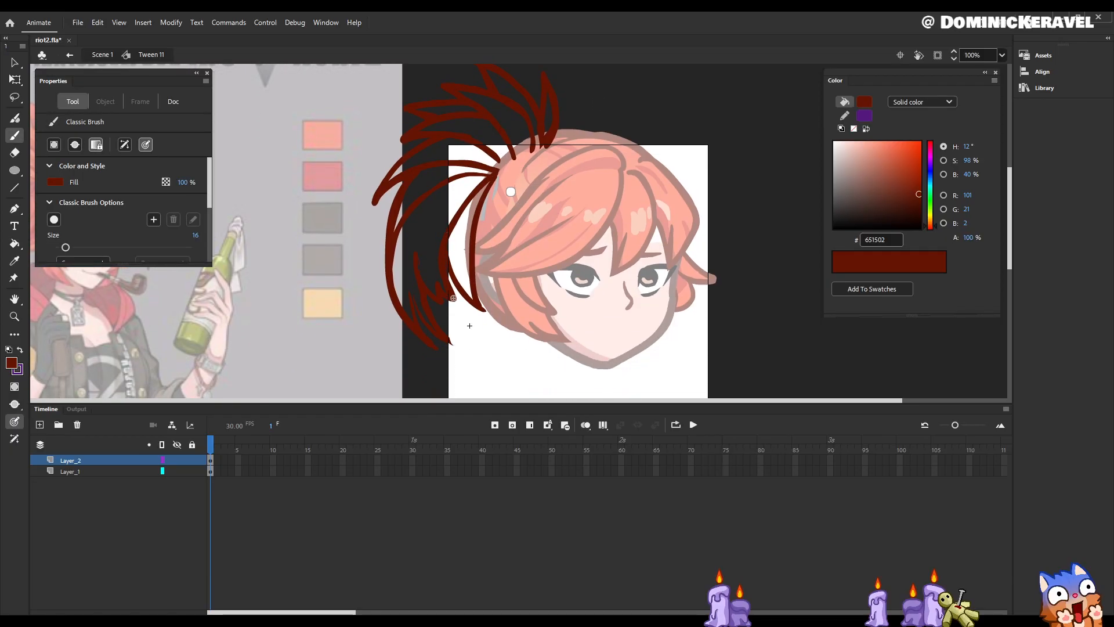
Step: Refine the lower tips of the ponytail's hanging strand by alternating Eraser and Classic Brush strokes
key("e")
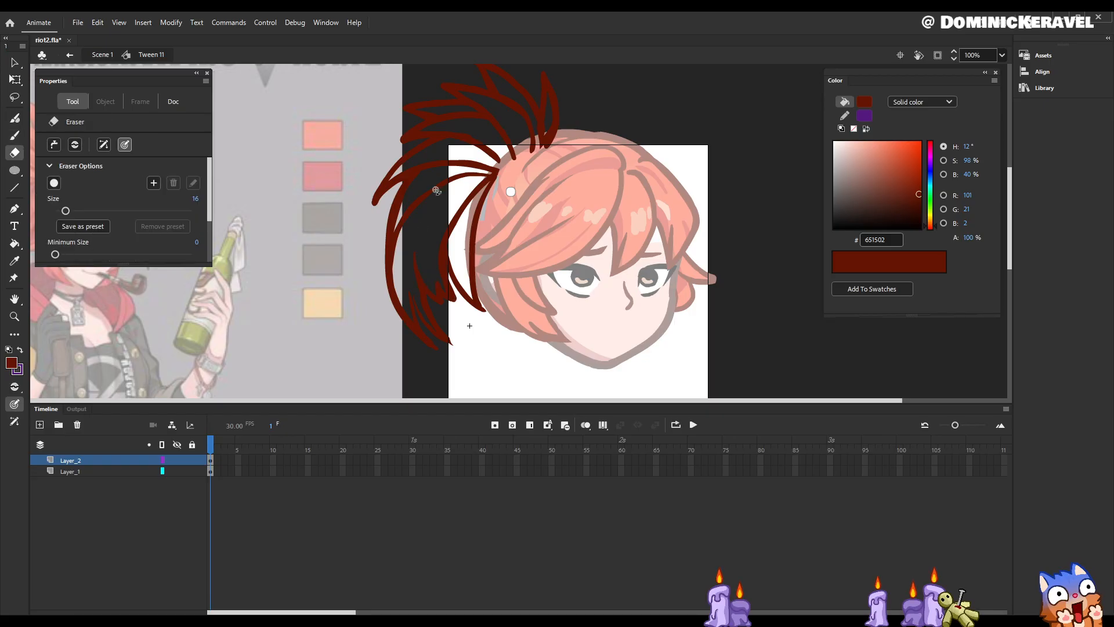
key("b")
key("e")
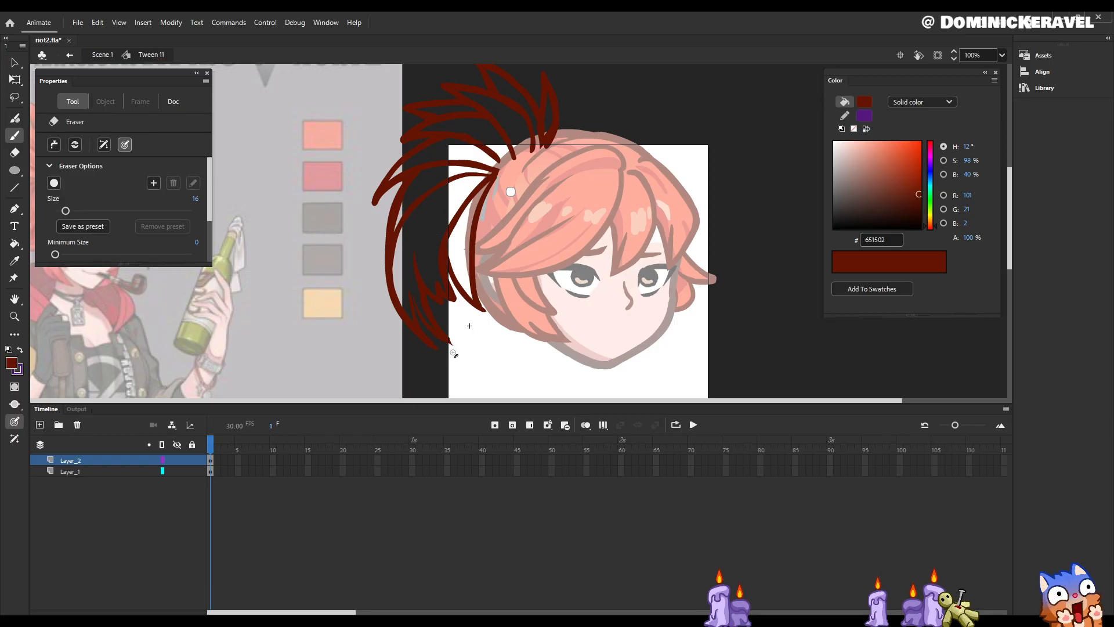
key("b")
key("e")
key("b")
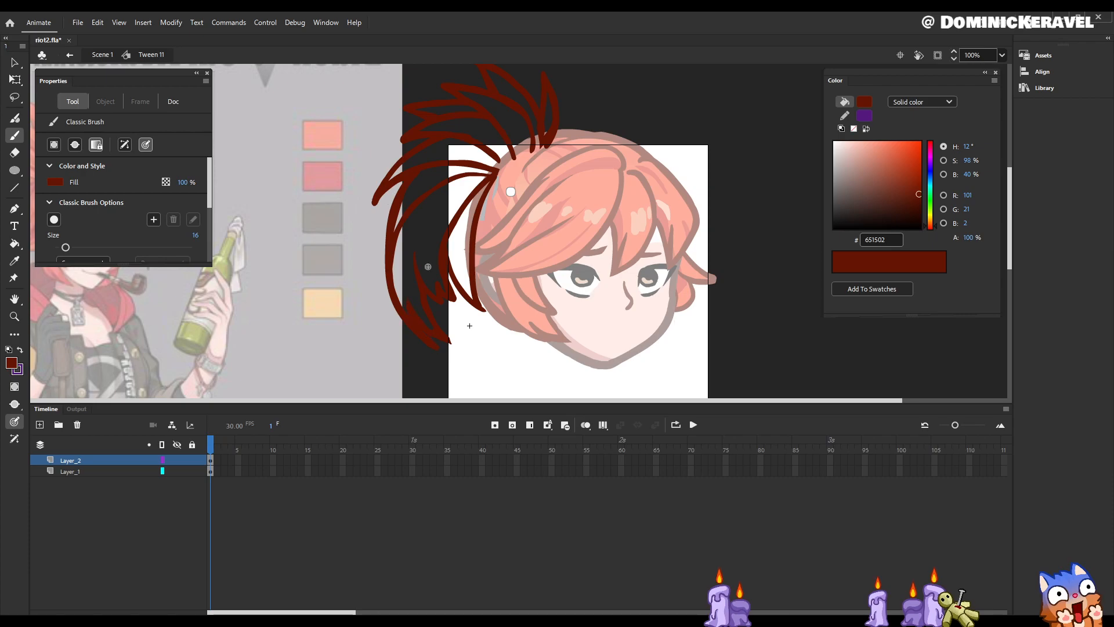
key("v")
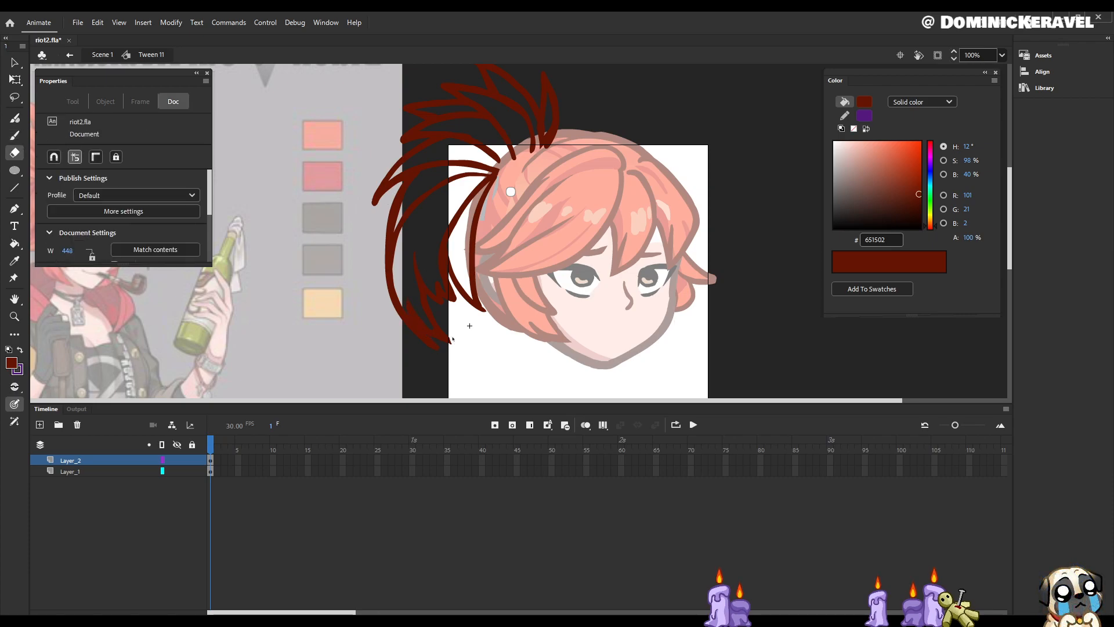
key("e")
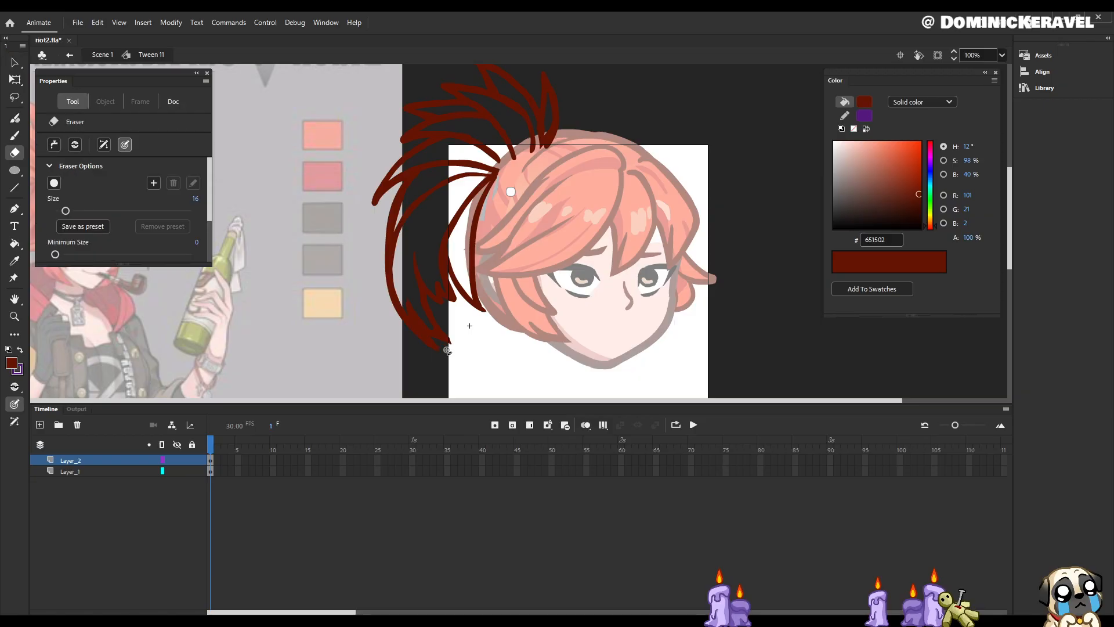
key("v")
Step: Thin the line along the back edge of the ponytail's hanging strand with Eraser strokes
scroll(584, 308, "up", 3)
key("e")
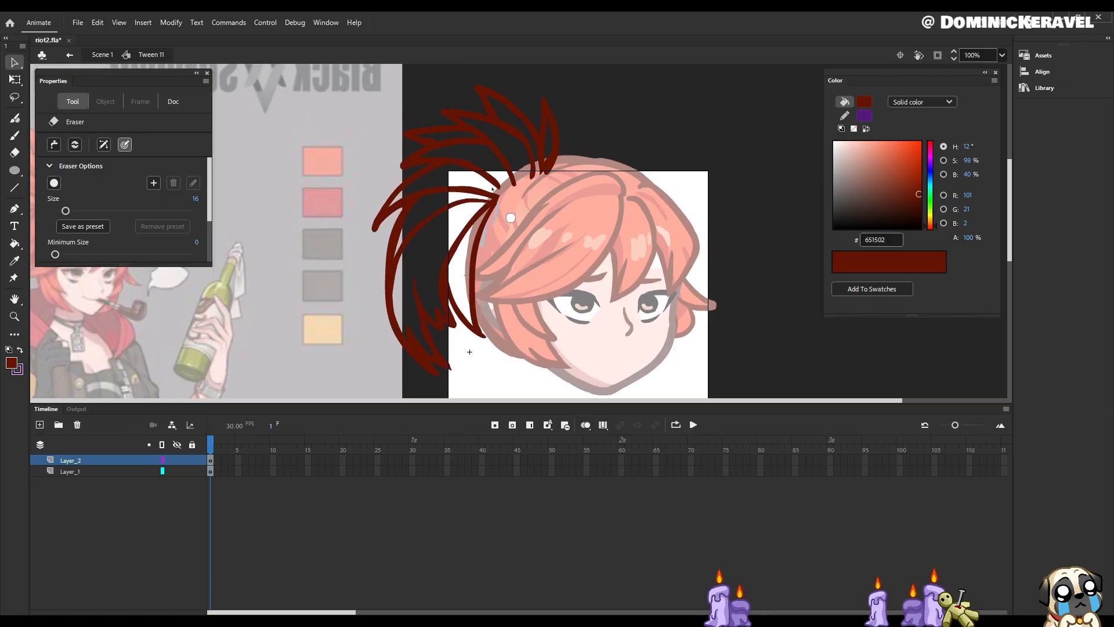
mouse_move(410, 252)
left_mouse_down()
mouse_move(447, 213)
mouse_move(399, 289)
left_mouse_up()
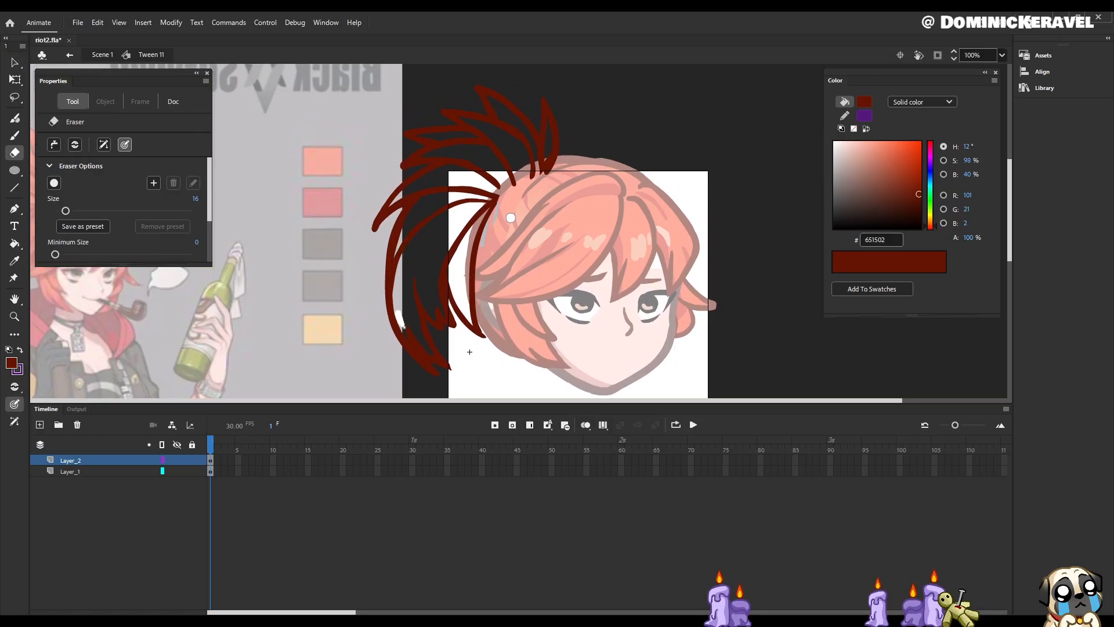
left_click_drag(417, 238, 396, 312)
Step: Clean up the lines near the hanging strand's lower end with Classic Brush and Eraser, and save the file
key("b")
key("e")
mouse_move(413, 348)
left_mouse_down()
mouse_move(404, 331)
mouse_move(428, 351)
left_mouse_up()
key("b")
key("e")
key("b")
key("e")
key("v")
key("ctrl+s")
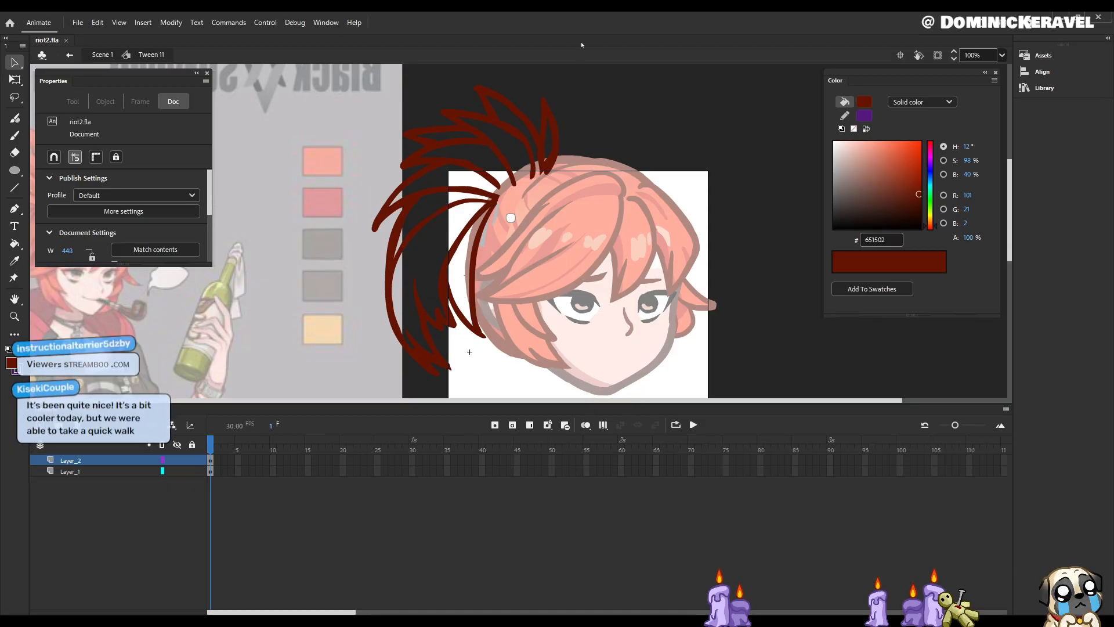
Step: Touch up the hanging ponytail's lowest pointed tip with short Eraser and Classic Brush strokes
key("e")
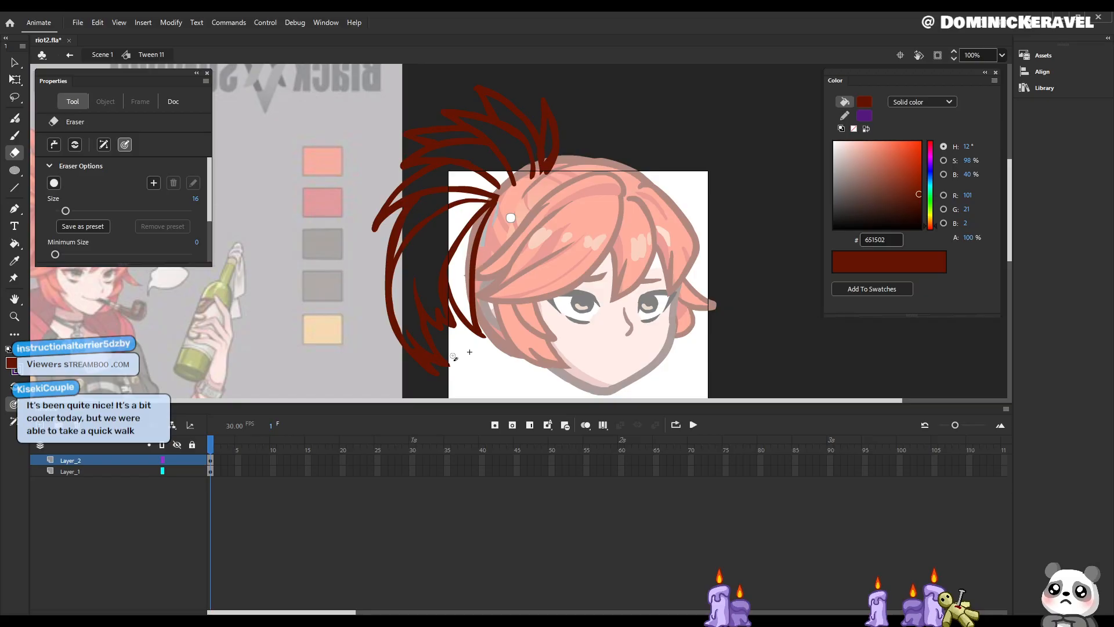
key("b")
key("e")
key("b")
key("v")
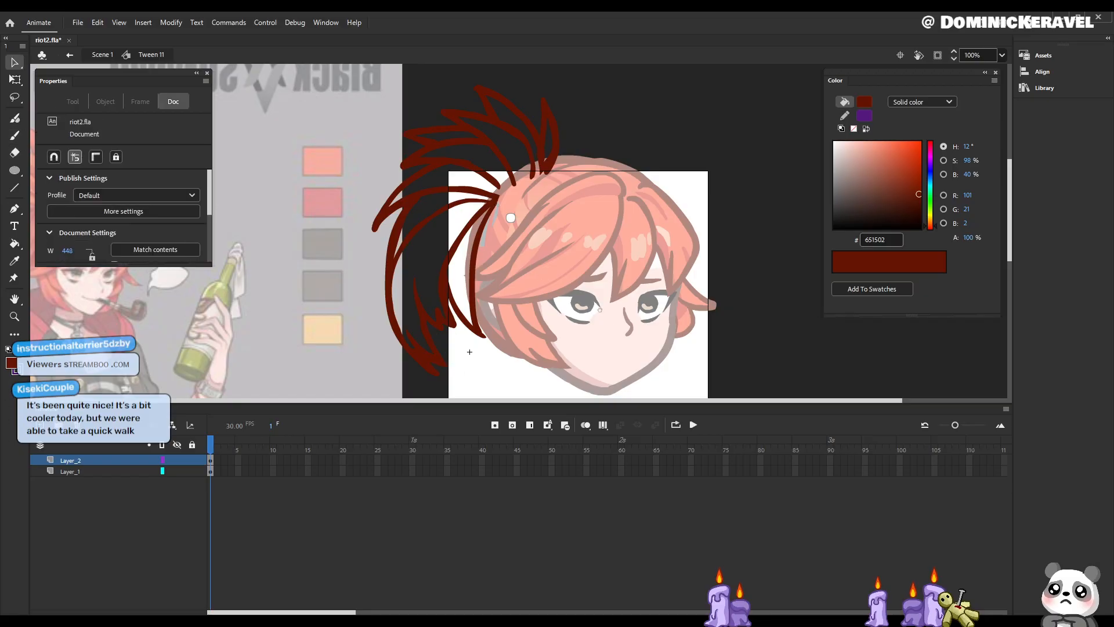
Step: Sample the base hair colour FF5F3C from the bangs artwork with the Eyedropper and return to Scene 1
key("ctrl+minus")
double_click(673, 313)
key("e")
key("v")
double_click(568, 228)
key("i")
left_click(568, 228)
key("b")
key("v")
double_click(596, 171)
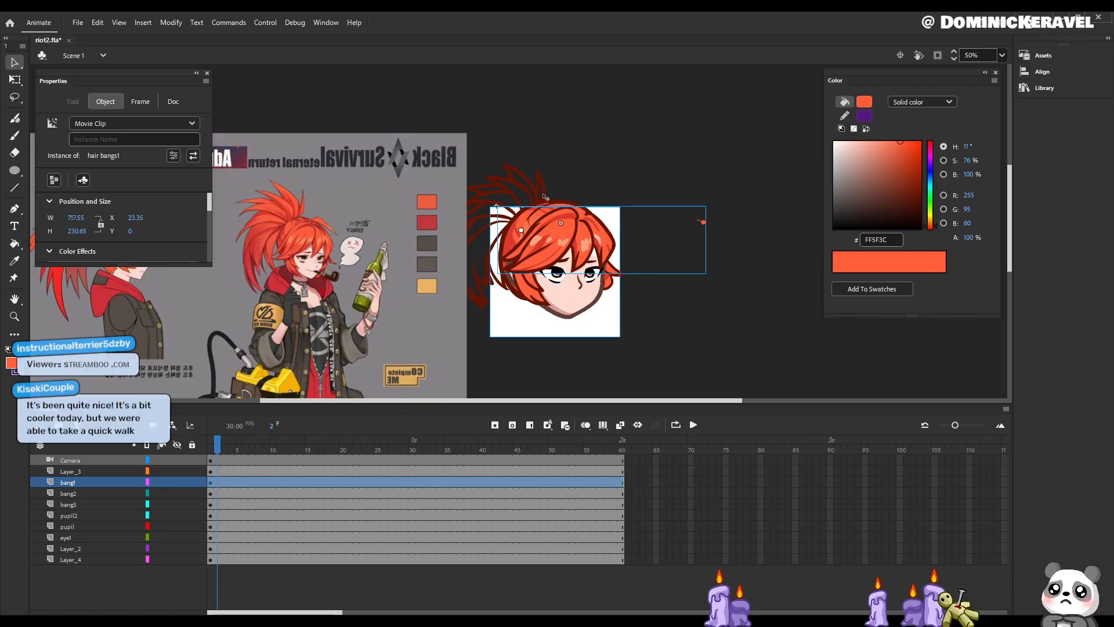
Step: Open the ponytail symbol and fill all enclosed areas of its line art with FF5F3C using the Paint Bucket
double_click(545, 198)
key("e")
key("v")
key("b")
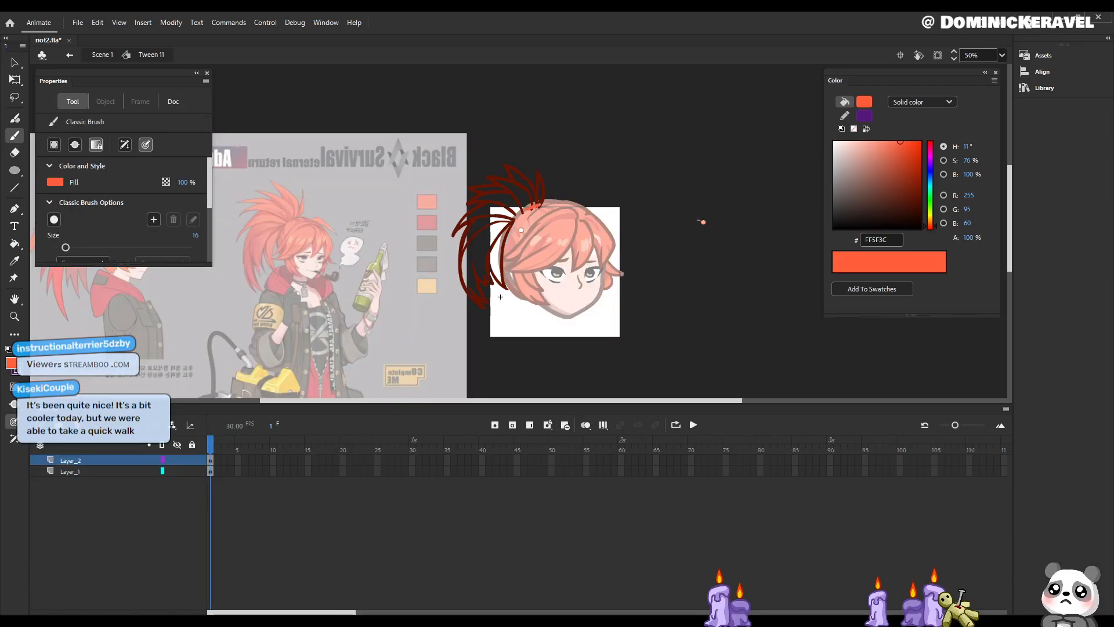
key("k")
left_click(537, 191)
left_click(519, 187)
left_click(494, 190)
left_click(493, 190)
left_click(495, 213)
left_click(487, 225)
left_click(487, 245)
left_click(497, 267)
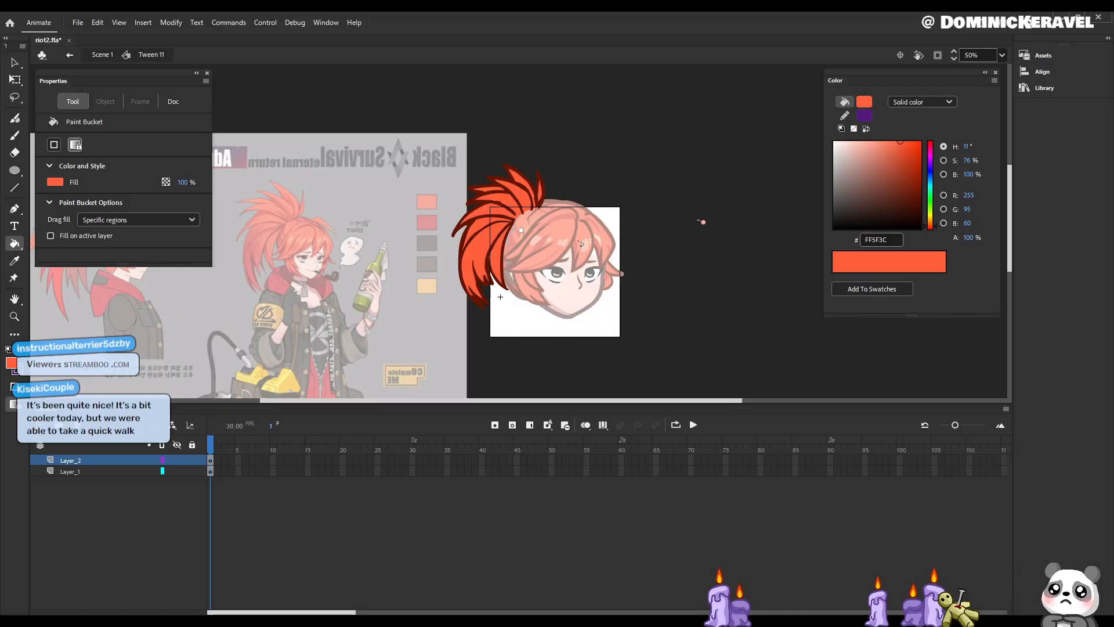
Step: Sample the hair shadow colour D73A2B from the hair bangs1 symbol and return to Scene 1
key("v")
double_click(663, 215)
double_click(551, 235)
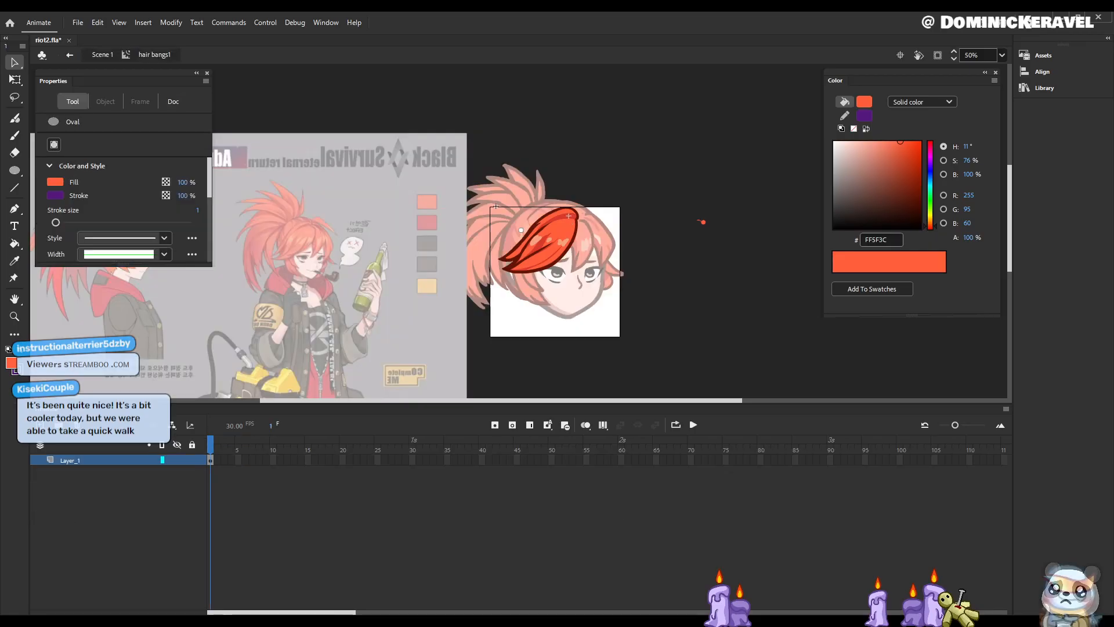
double_click(550, 181)
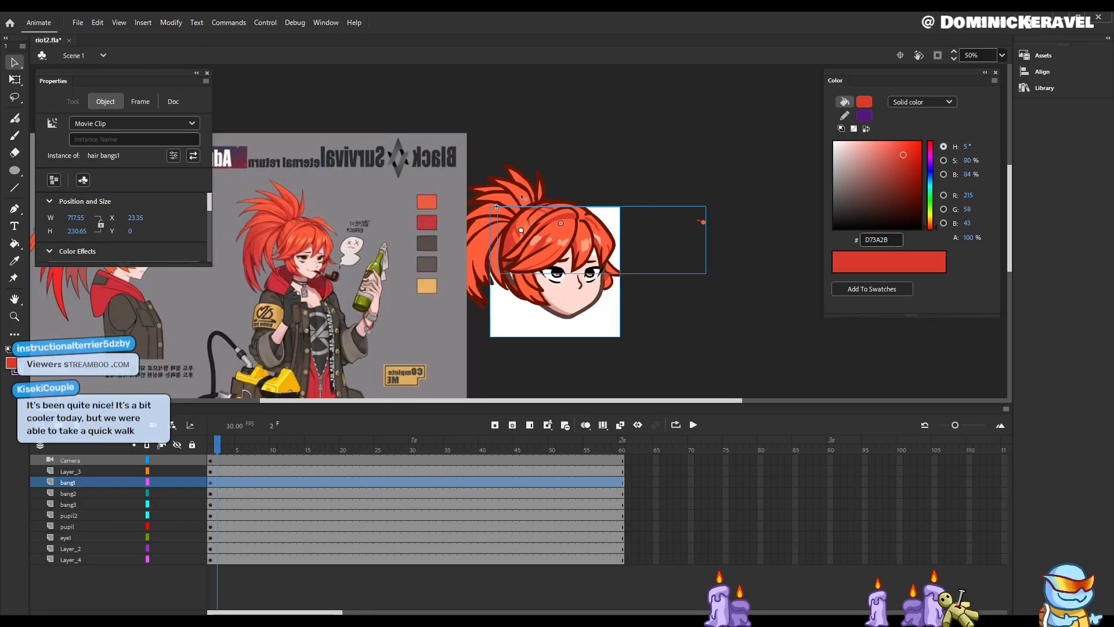
Step: Open the ponytail symbol and select all of its FF5F3C fill regions together for shading with the Classic Brush
double_click(523, 198)
left_click(527, 198)
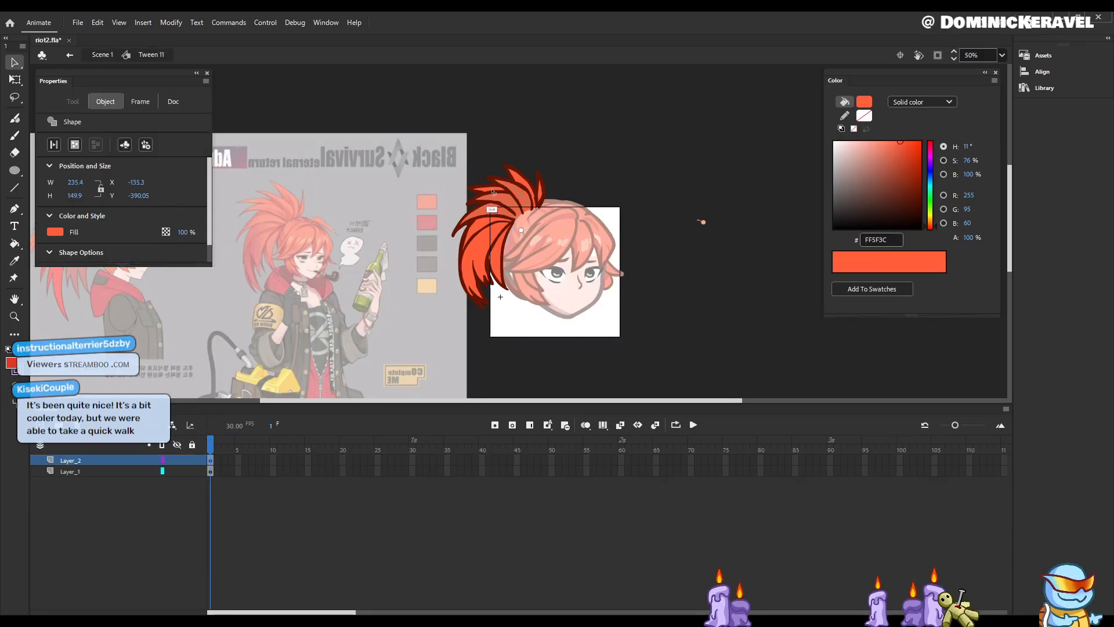
left_click(496, 250)
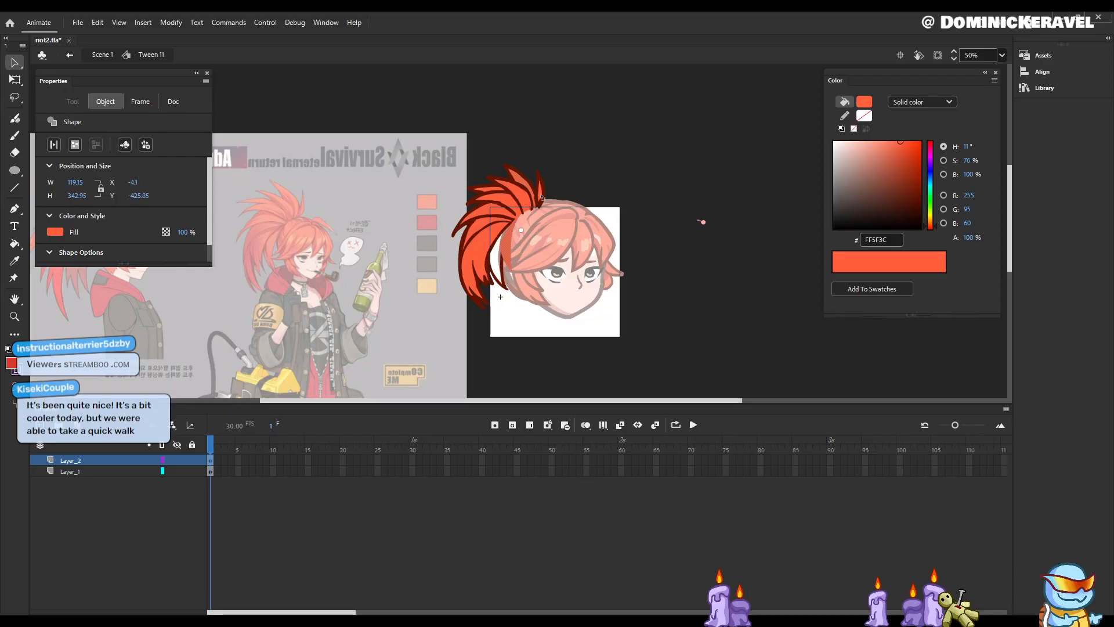
left_click(522, 189, "shift")
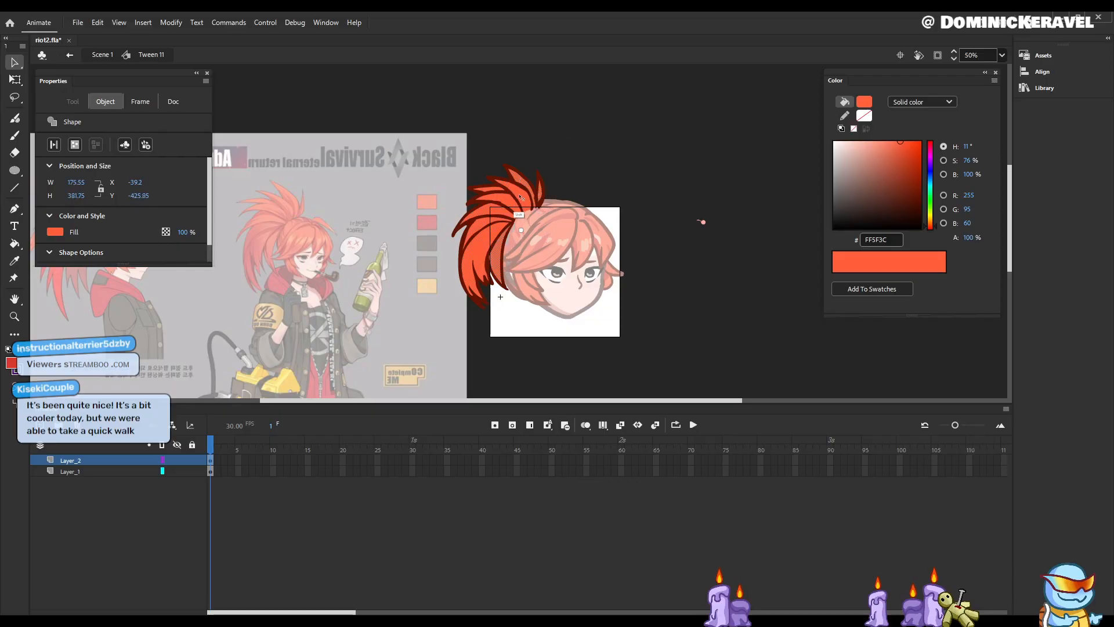
left_click(481, 240)
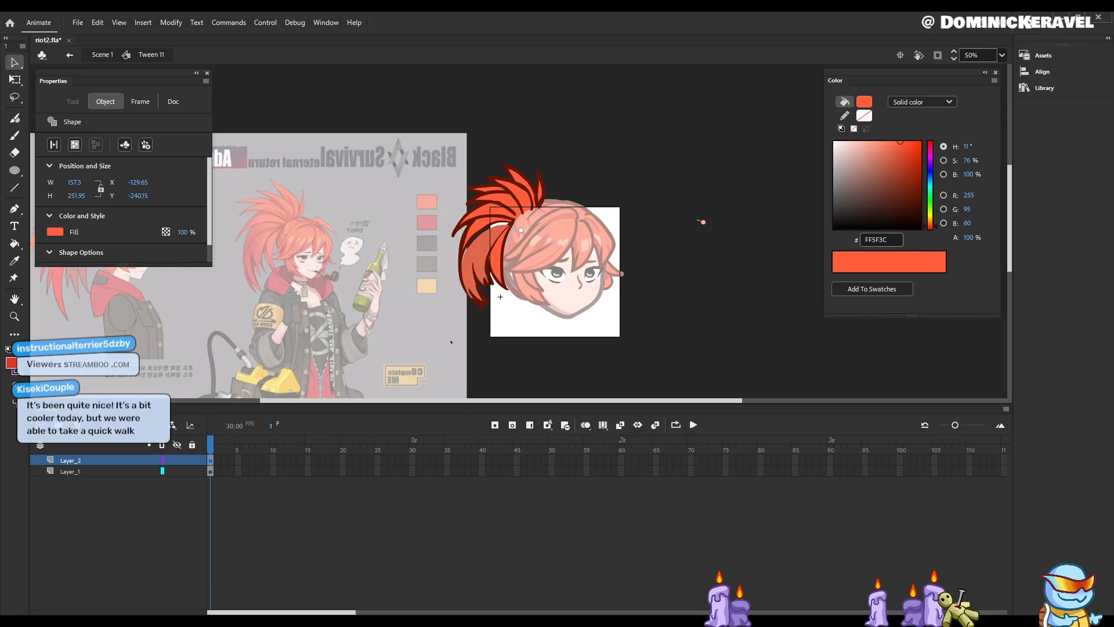
left_click(496, 226, "shift")
left_click(493, 200, "shift")
left_click(495, 215, "shift")
left_click(499, 256, "shift")
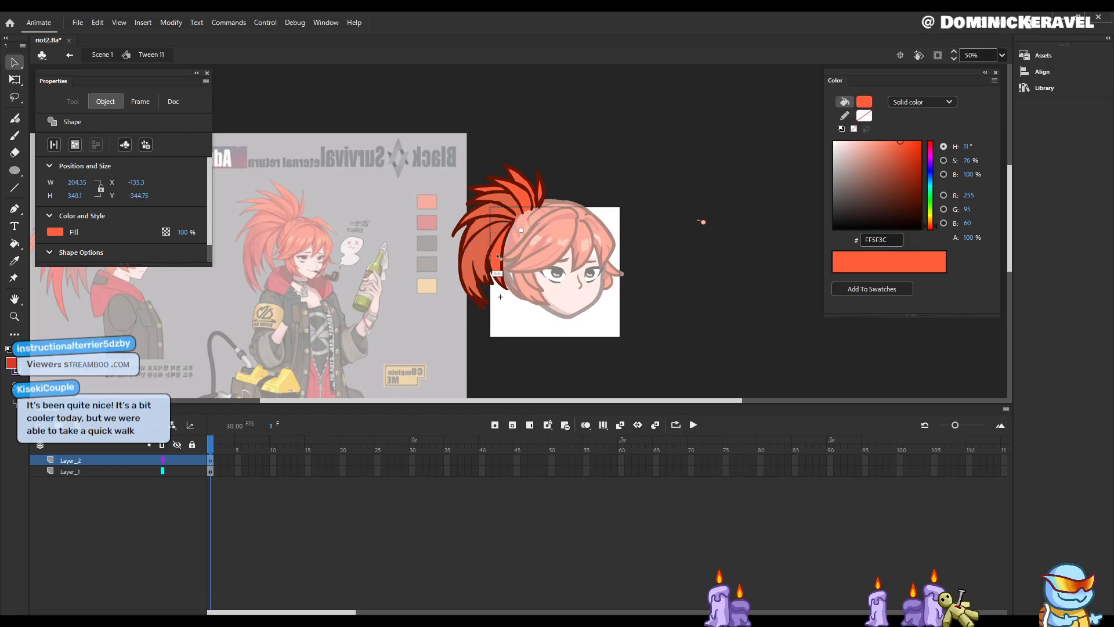
left_click(492, 190, "shift")
left_click(524, 191, "shift")
left_click(520, 179, "shift")
left_click(541, 196, "shift")
key("b")
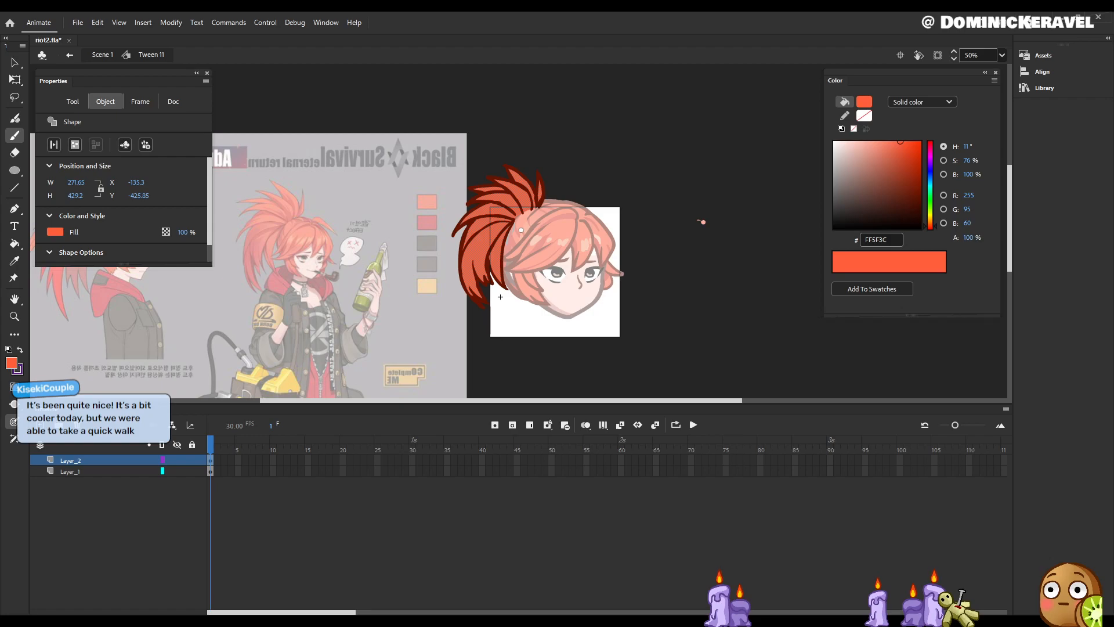
mouse_move(462, 252)
left_mouse_down()
mouse_move(475, 309)
mouse_move(495, 304)
left_mouse_up()
key("ctrl+z")
key("Escape")
Step: Set the fill colour to the hair shadow D73A2B by sampling it inside the hair bangs1 symbol
key("v")
double_click(664, 194)
double_click(542, 242)
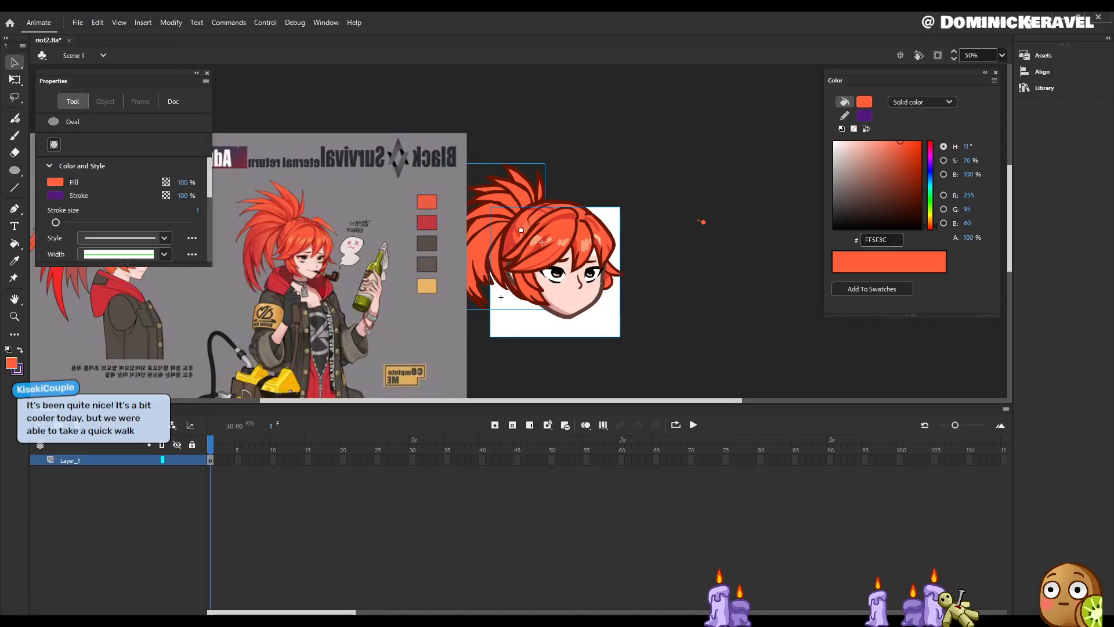
key("i")
left_click(535, 234)
key("v")
double_click(650, 298)
Step: Reopen the ponytail symbol and restore the selection of its FF5F3C fills by undoing, ready for the Classic Brush
double_click(522, 205)
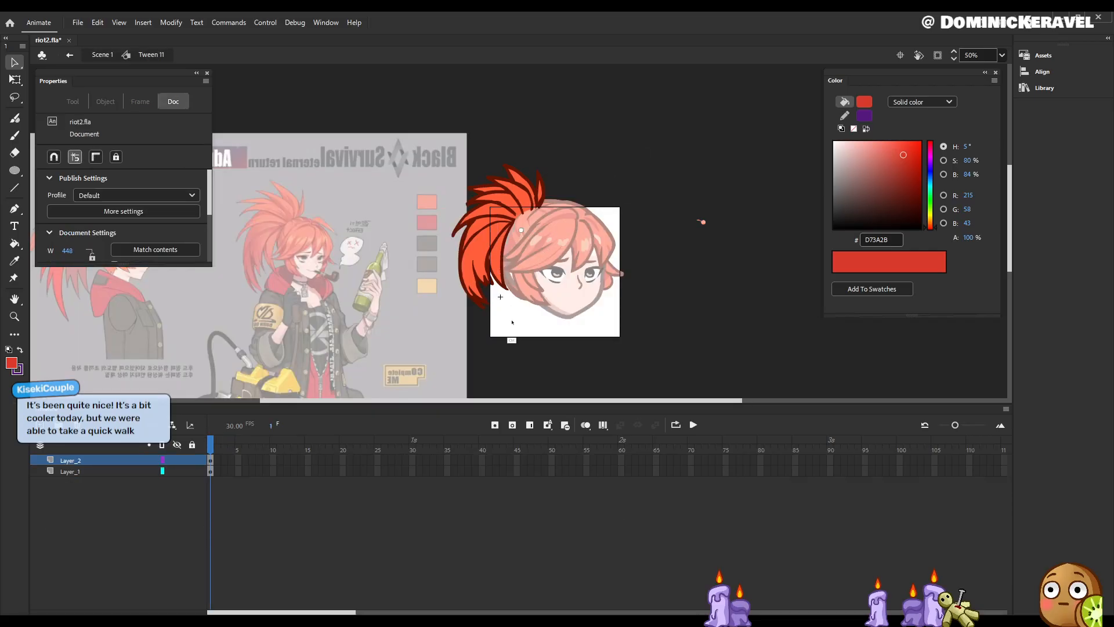
double_click(511, 337)
double_click(551, 241)
key("ctrl+z")
key("ctrl+z")
double_click(509, 228)
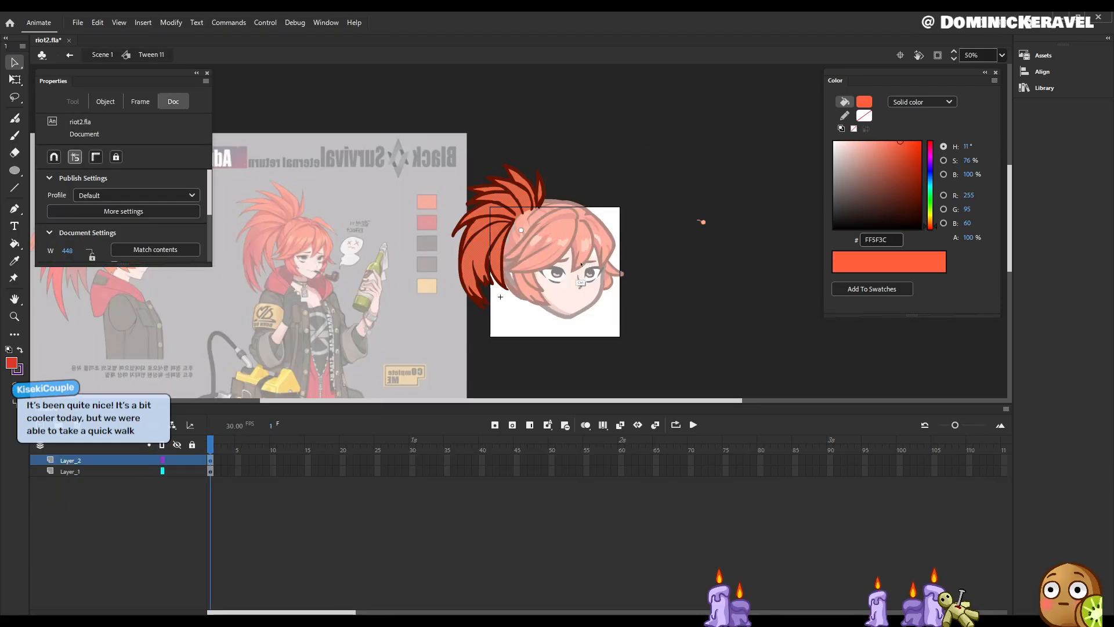
key("b")
key("ctrl+a")
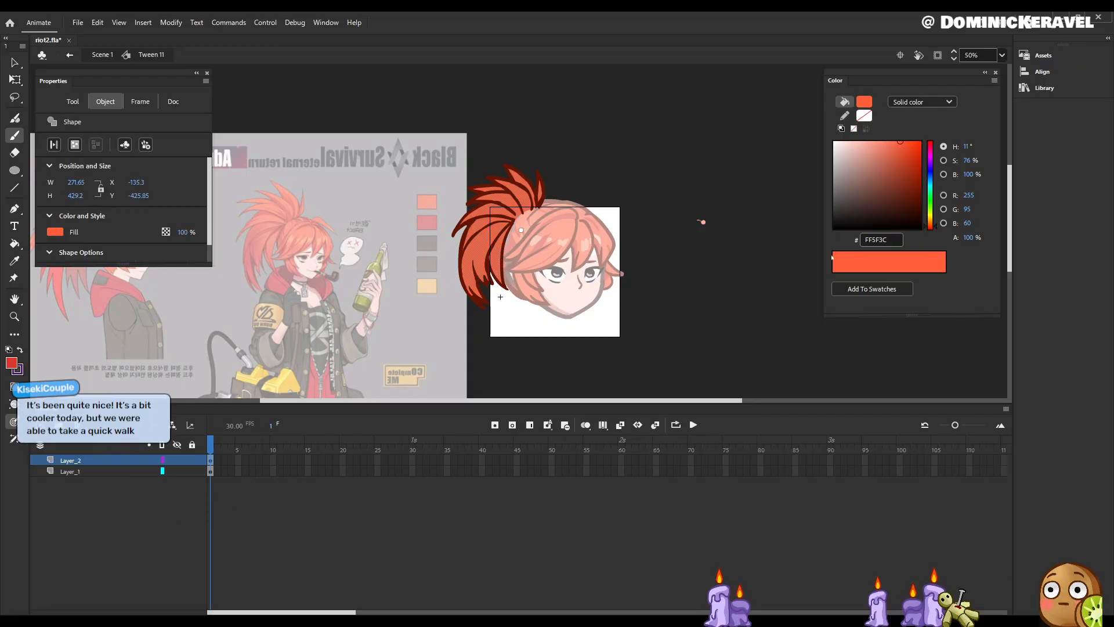
Step: Outline a D73A2B shadow on the ponytail's hanging back section with the Classic Brush and fill it with the Paint Bucket
left_click_drag(635, 319, 689, 330)
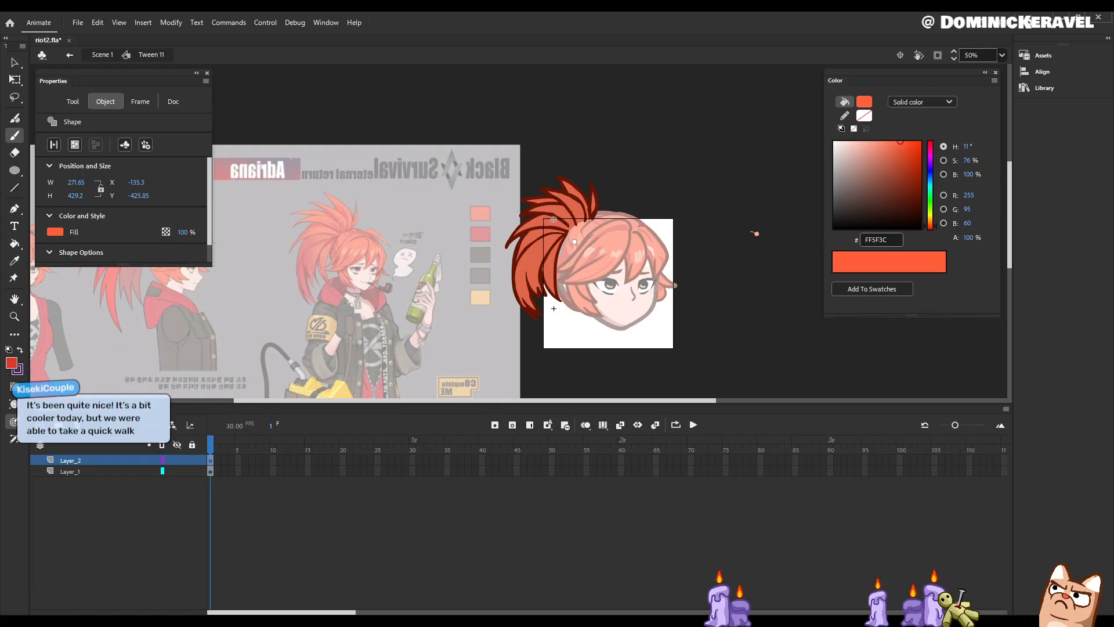
left_click_drag(540, 232, 515, 270)
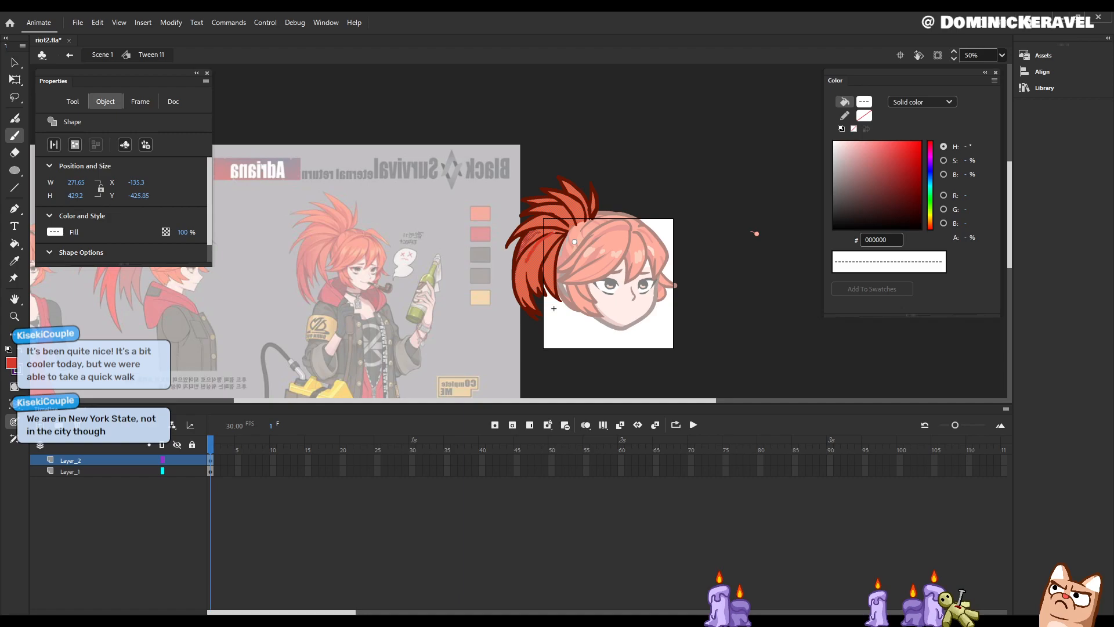
key("k")
left_click(535, 277)
key("v")
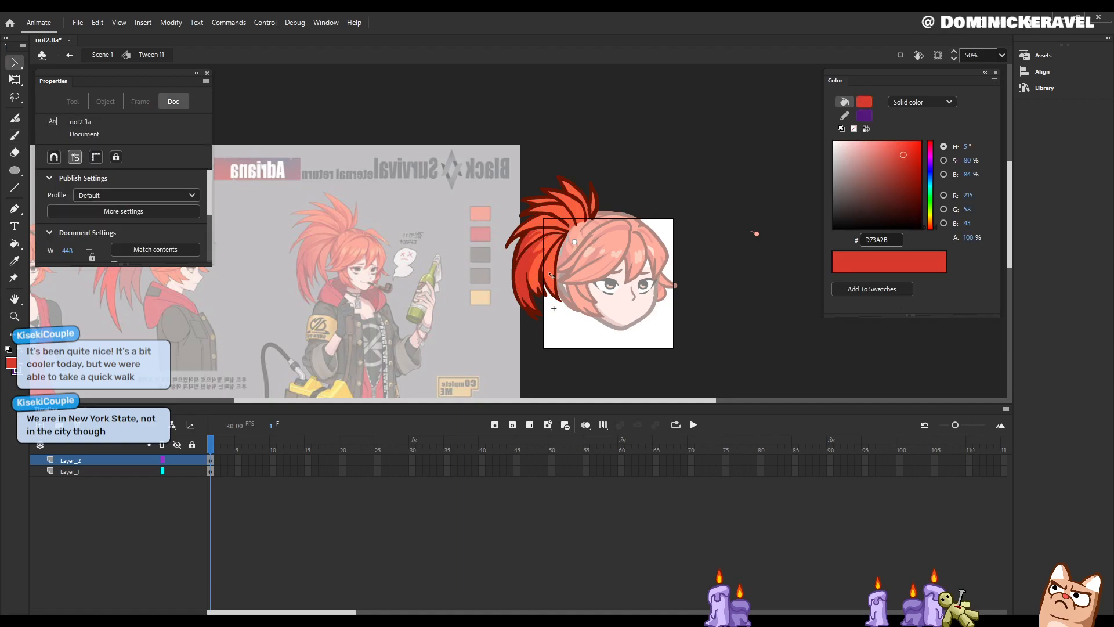
Step: Select the inner hanging strand's fill beside the head and paint D73A2B shading up to the ponytail root
left_click(553, 276)
key("b")
mouse_move(546, 280)
left_mouse_down()
mouse_move(551, 239)
mouse_move(573, 224)
left_mouse_up()
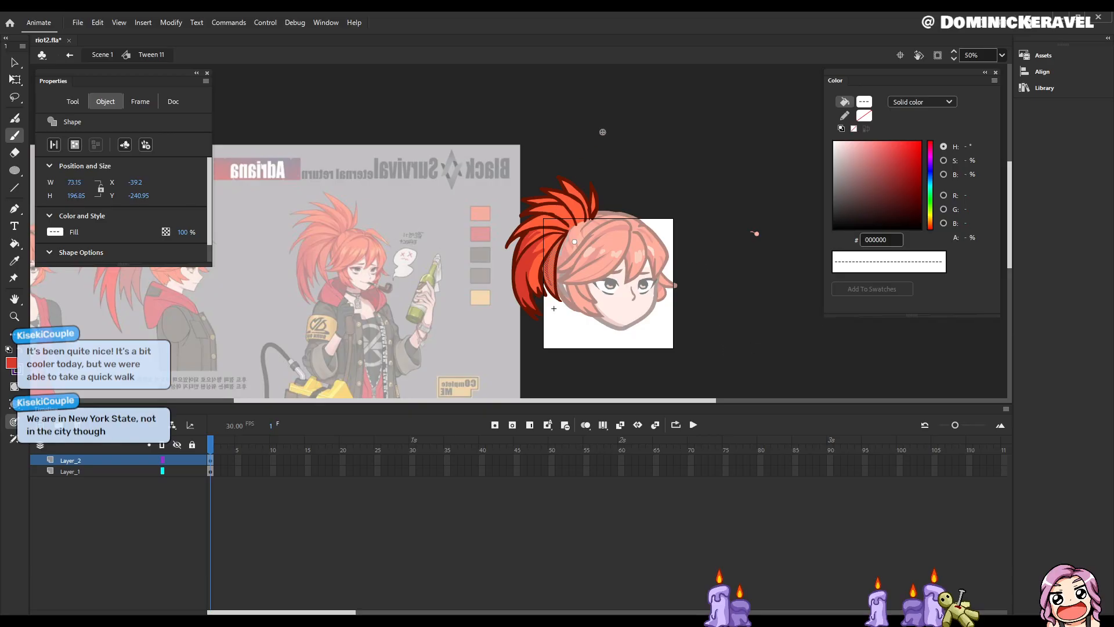
Step: Select the fills of the upper fan and backward spikes and paint D73A2B shading along the backward spike
key("v")
left_click(572, 190)
left_click(542, 221, "shift")
left_click(544, 242, "shift")
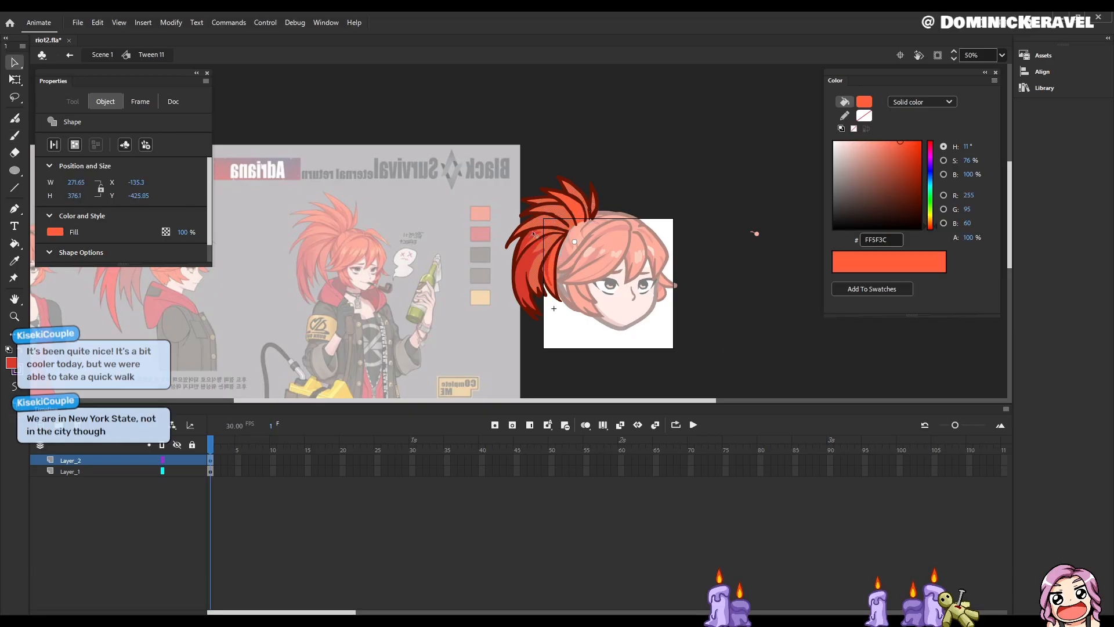
key("b")
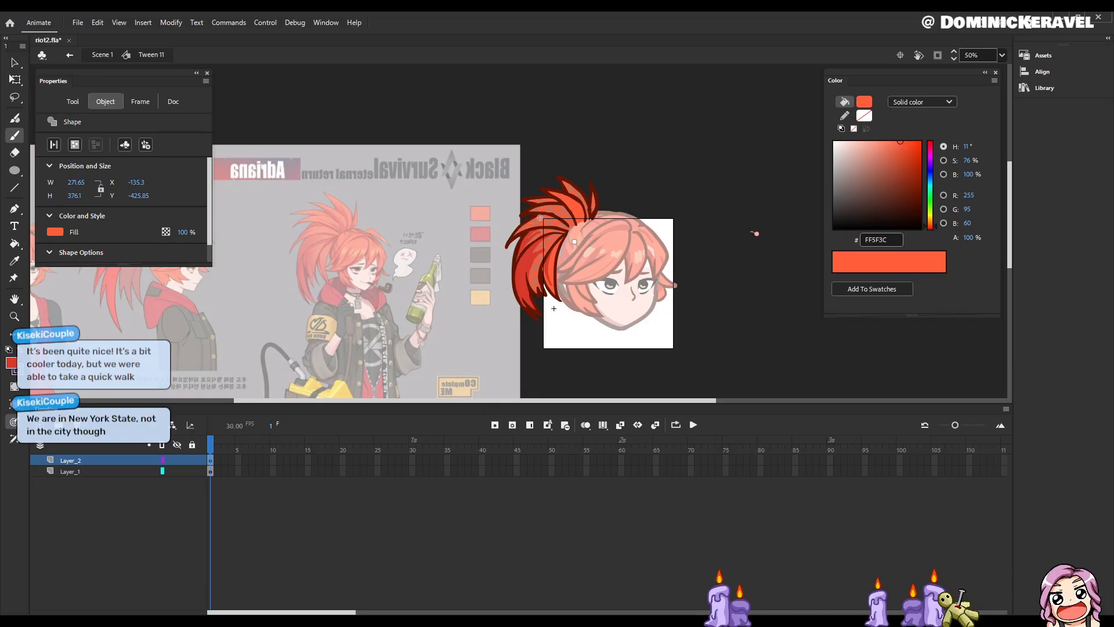
left_click_drag(555, 216, 520, 236)
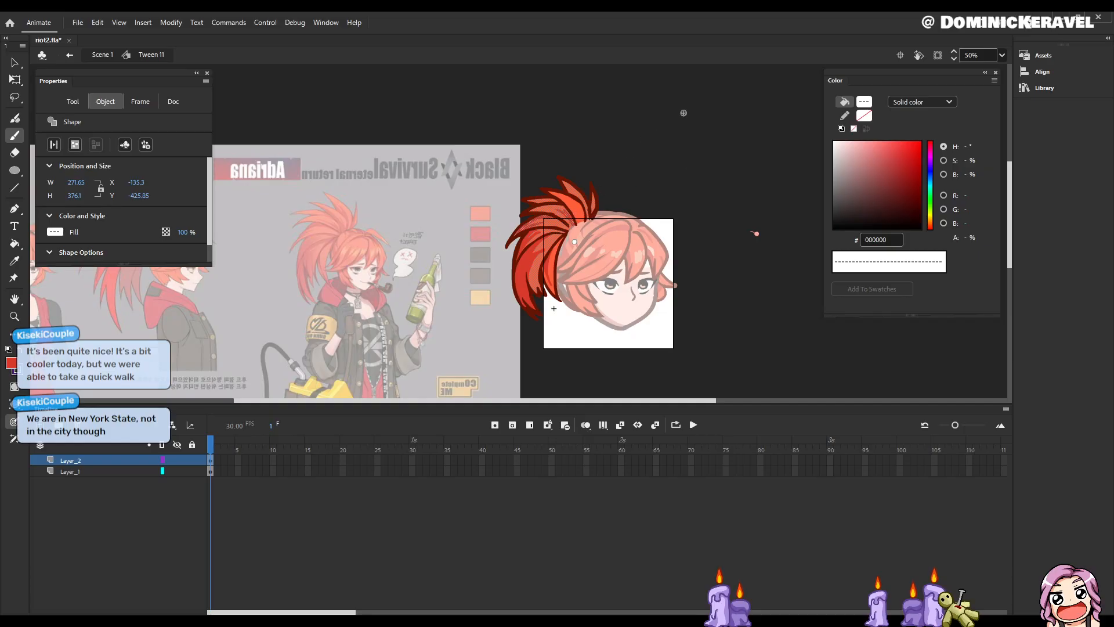
Step: Select the fill of the upper fan strand near the root and paint D73A2B shading from the root outward
key("v")
left_click(578, 211)
key("b")
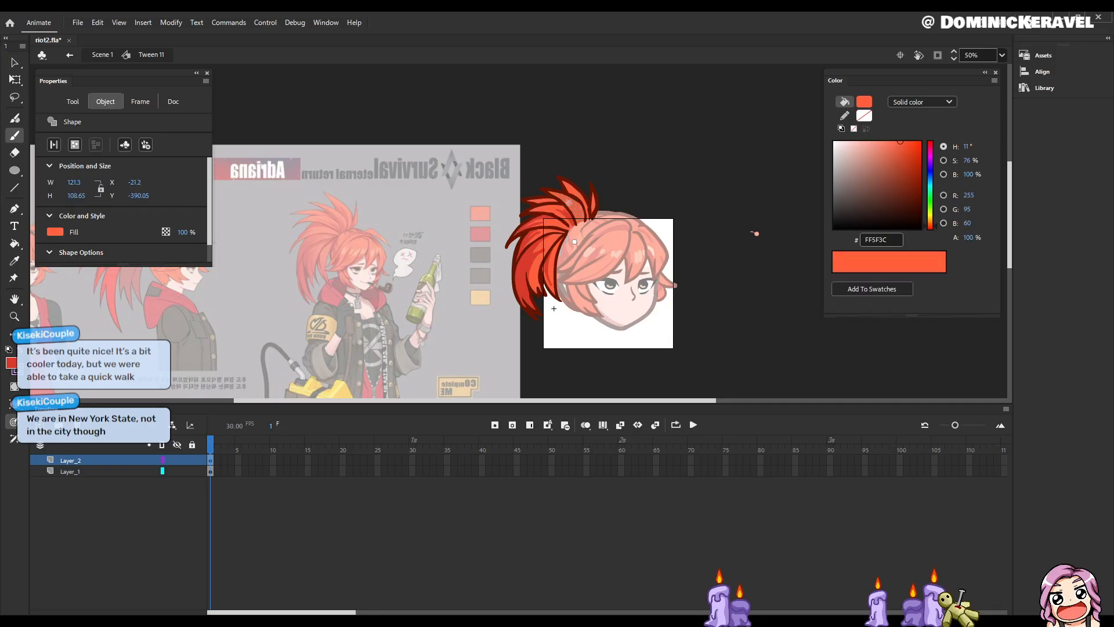
left_click_drag(581, 226, 560, 198)
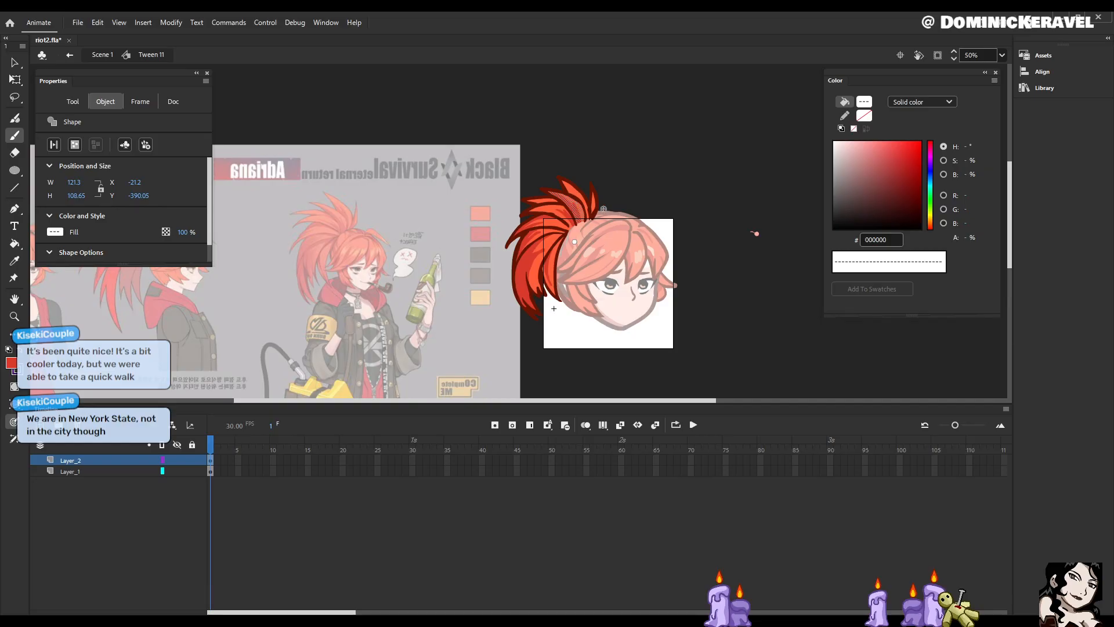
key("v")
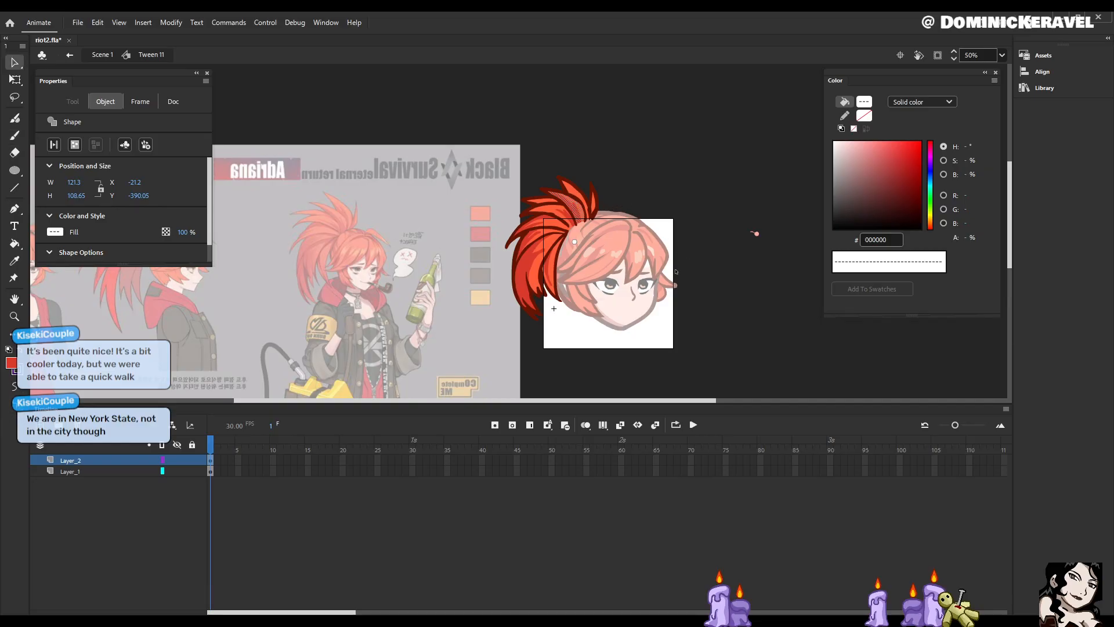
Step: Select the fill of the ponytail's topmost spikes and paint D73A2B shading on them with the Classic Brush
left_click(573, 192)
key("b")
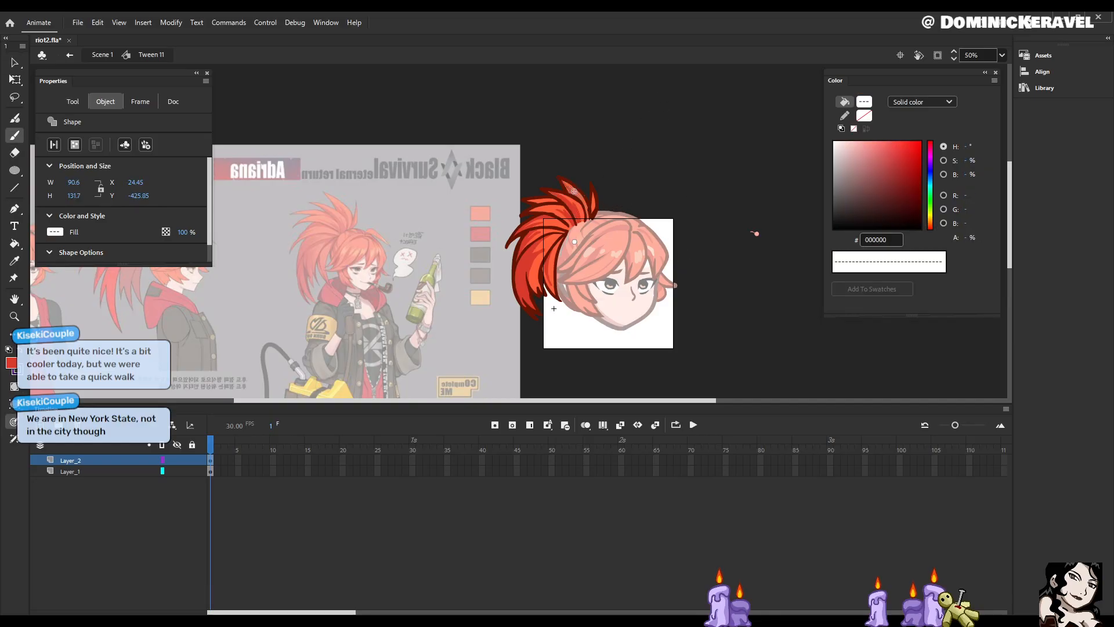
key("v")
left_click(669, 262)
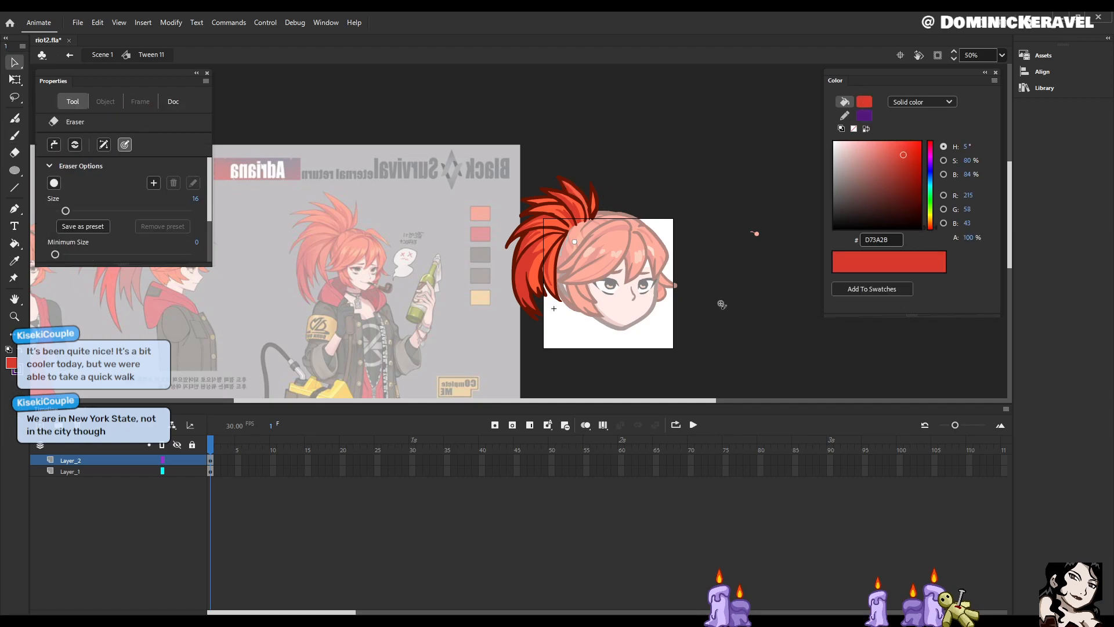
key("v")
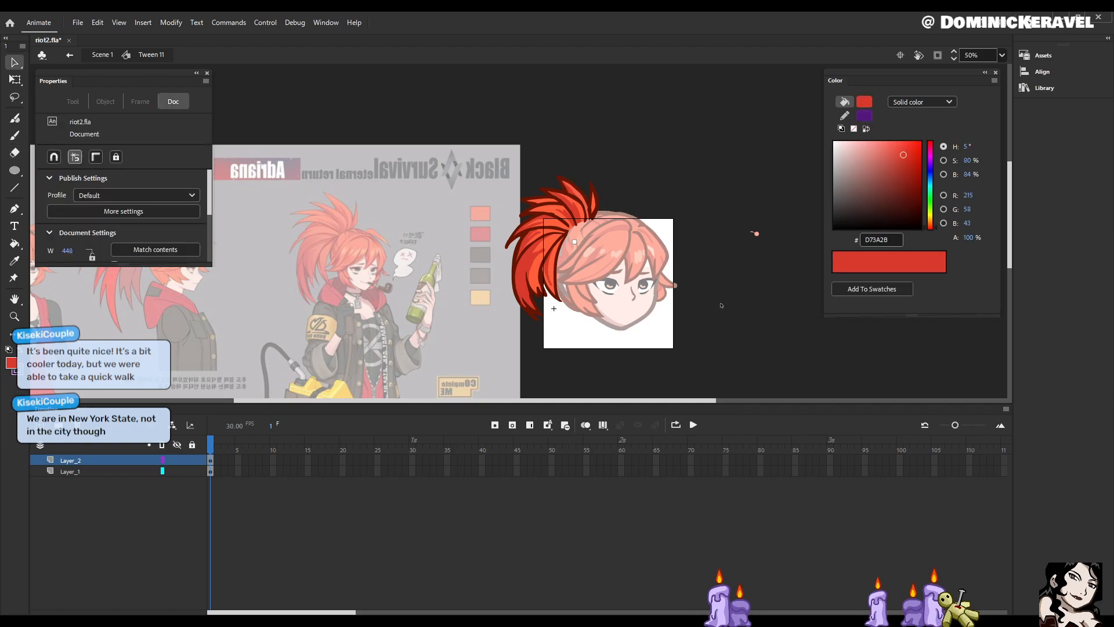
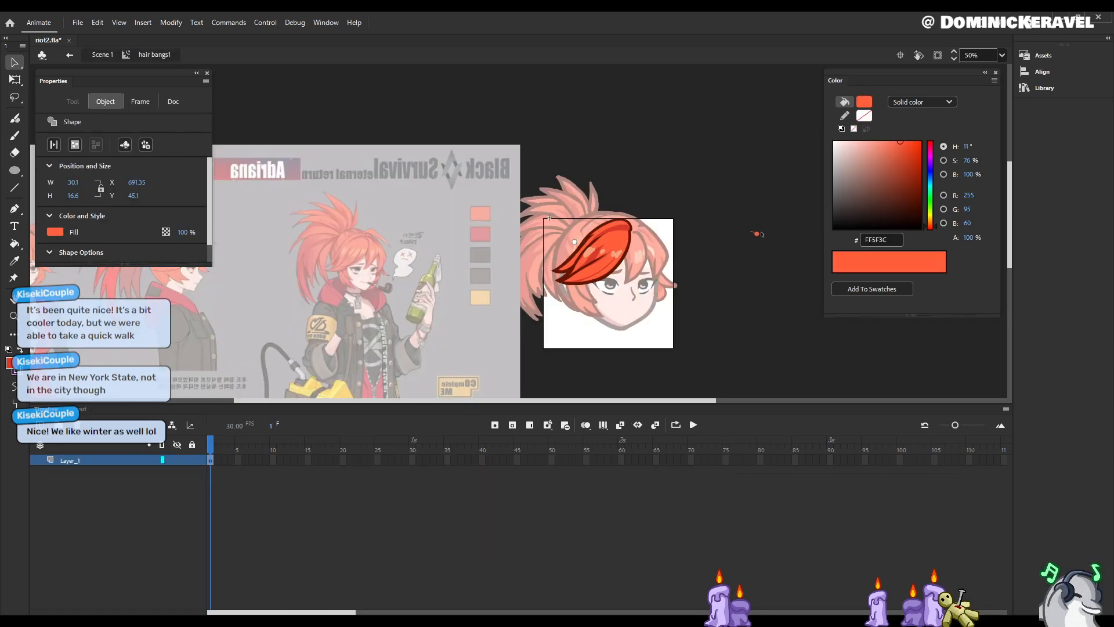
Step: Leave the hair bangs symbol, reopen the ponytail symbol and touch up its D73A2B shading with the Paint Bucket
double_click(741, 263)
left_click_drag(696, 260, 738, 273)
left_click(569, 277)
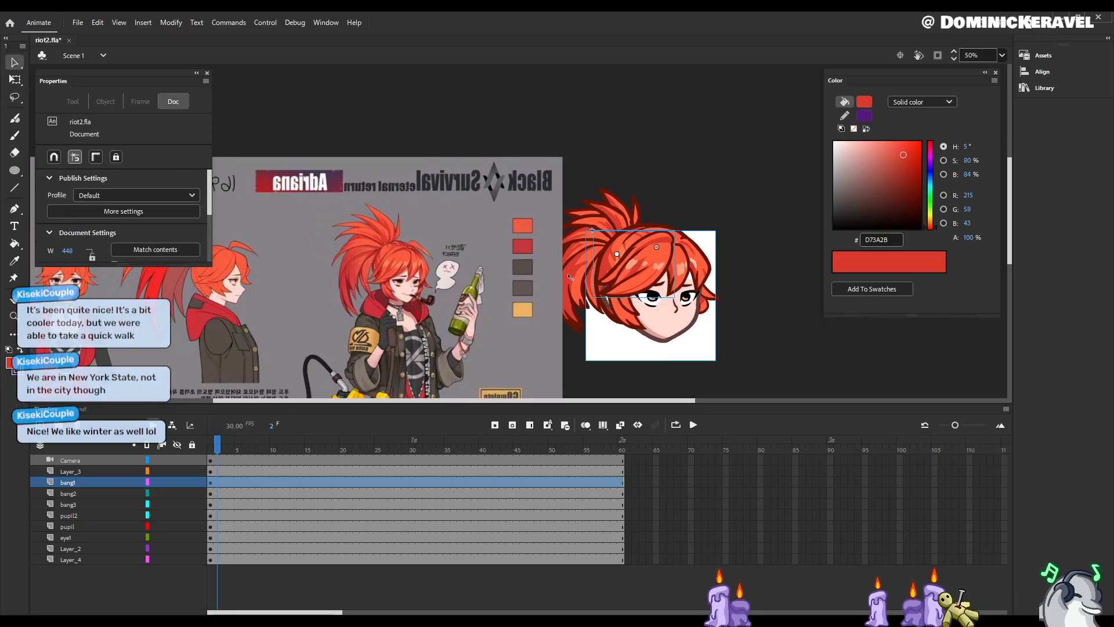
double_click(569, 277)
key("k")
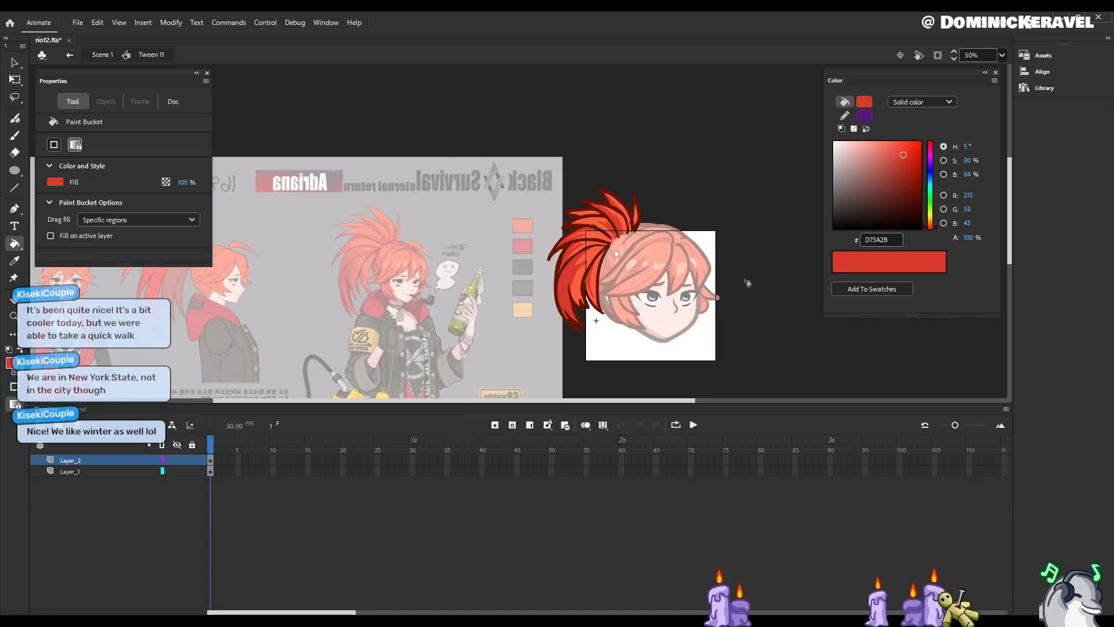
key("v")
double_click(747, 309)
Step: Select the fill of the hair lock beside the jaw, paint D73A2B shading down its length and save the file
double_click(619, 312)
left_click(620, 310)
key("b")
mouse_move(613, 284)
left_mouse_down()
mouse_move(624, 313)
mouse_move(609, 284)
mouse_move(648, 328)
mouse_move(668, 295)
mouse_move(617, 260)
mouse_move(644, 315)
left_mouse_up()
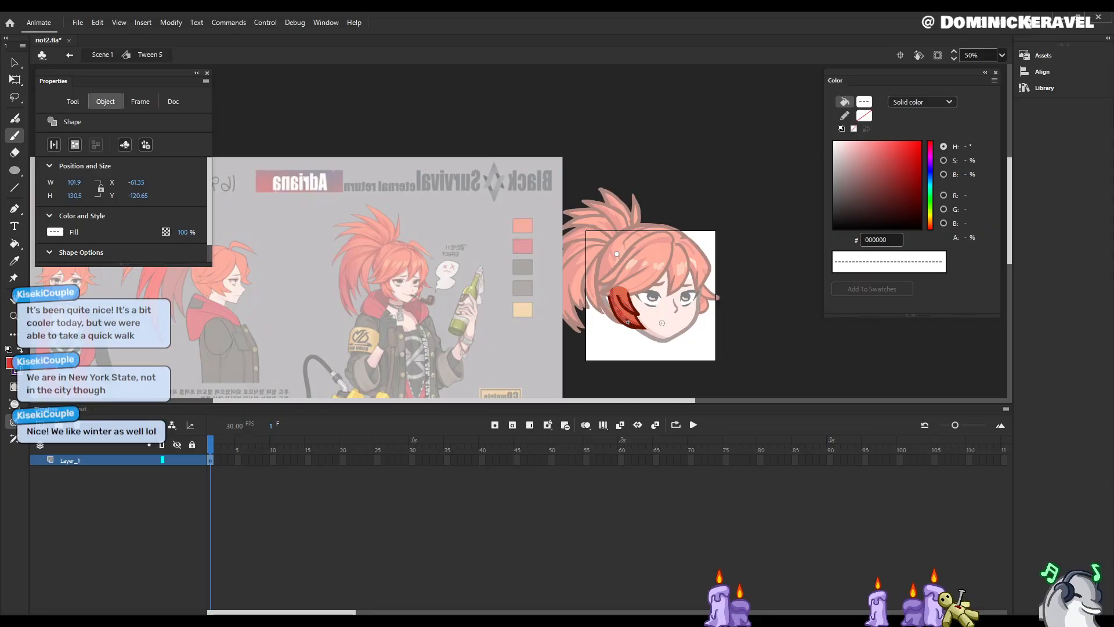
key("v")
double_click(631, 328)
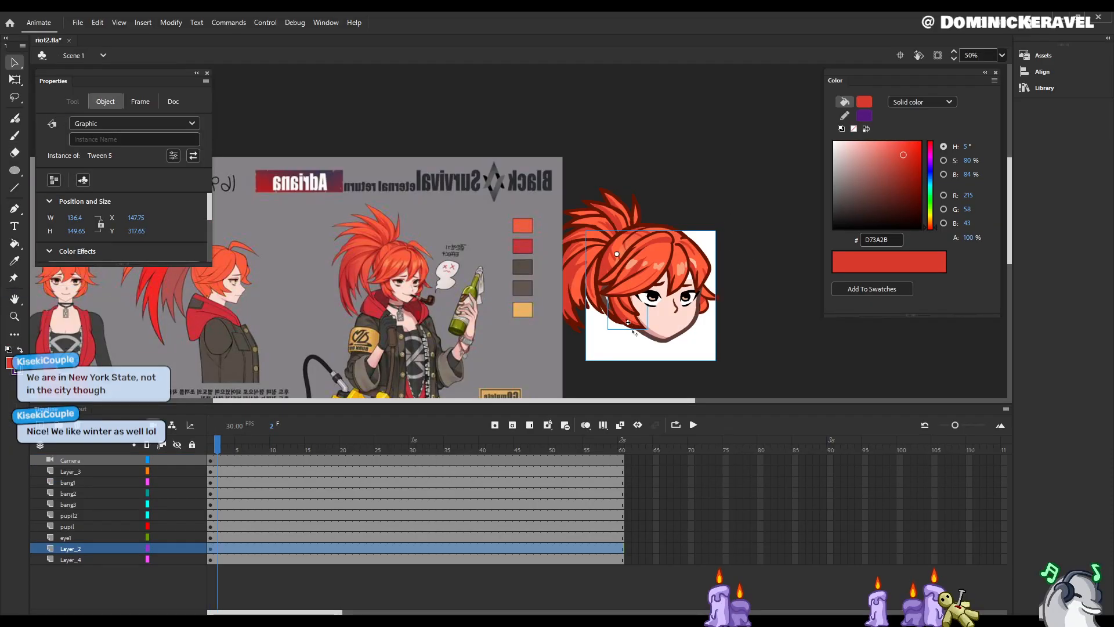
key("ctrl+s")
Step: Sample the dark outline colour 651502 from inside the bang3 symbol and return to the main scene
mouse_move(727, 267)
left_mouse_down()
mouse_move(784, 274)
mouse_move(738, 268)
left_mouse_up()
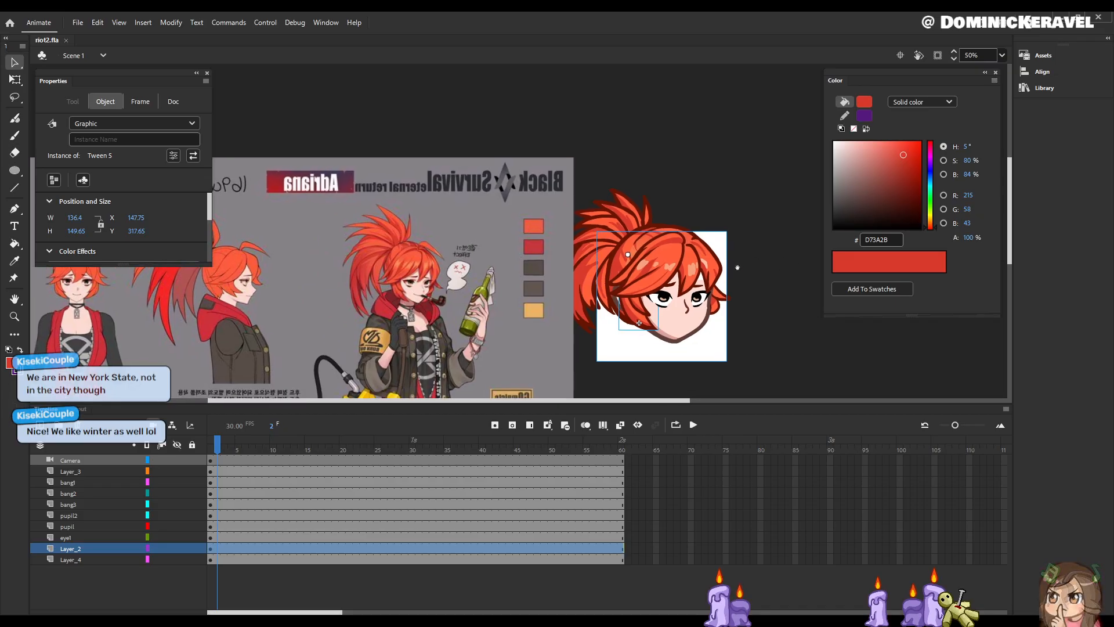
double_click(698, 238)
key("i")
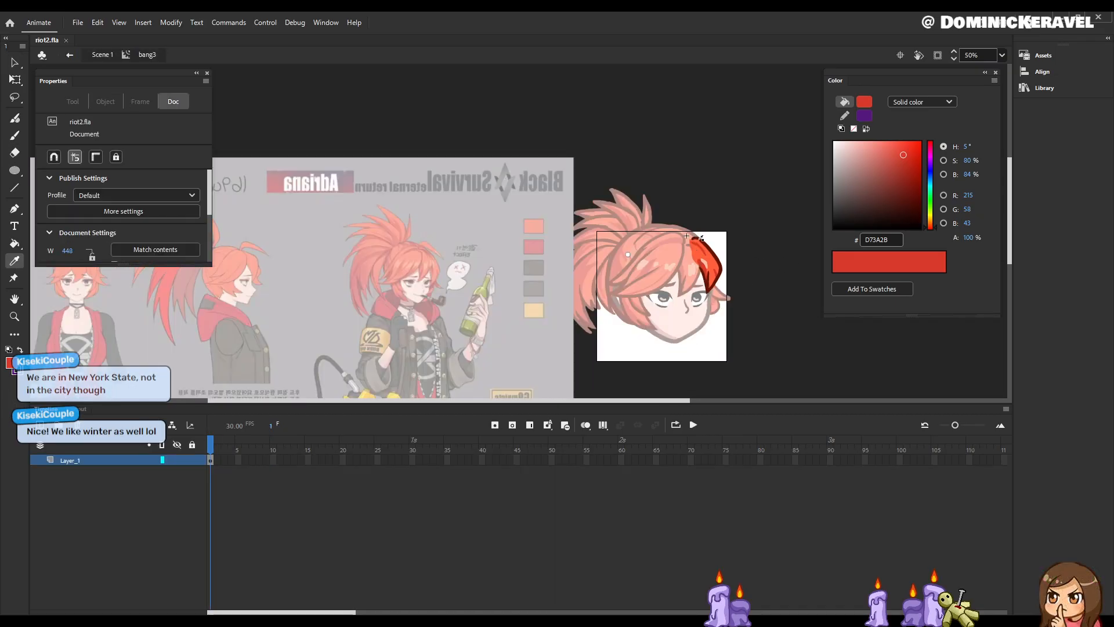
left_click(699, 240)
key("v")
double_click(688, 232)
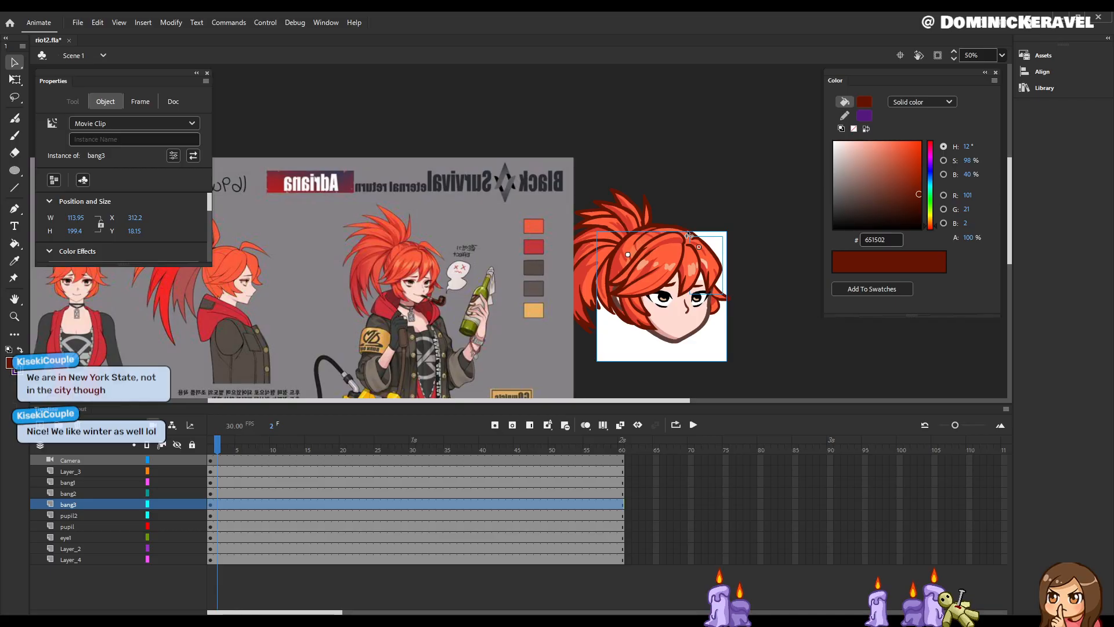
Step: Add a layer in the top-of-head hair symbol and draw a curved loose strand's 651502 outline above the forehead
double_click(688, 235)
key("b")
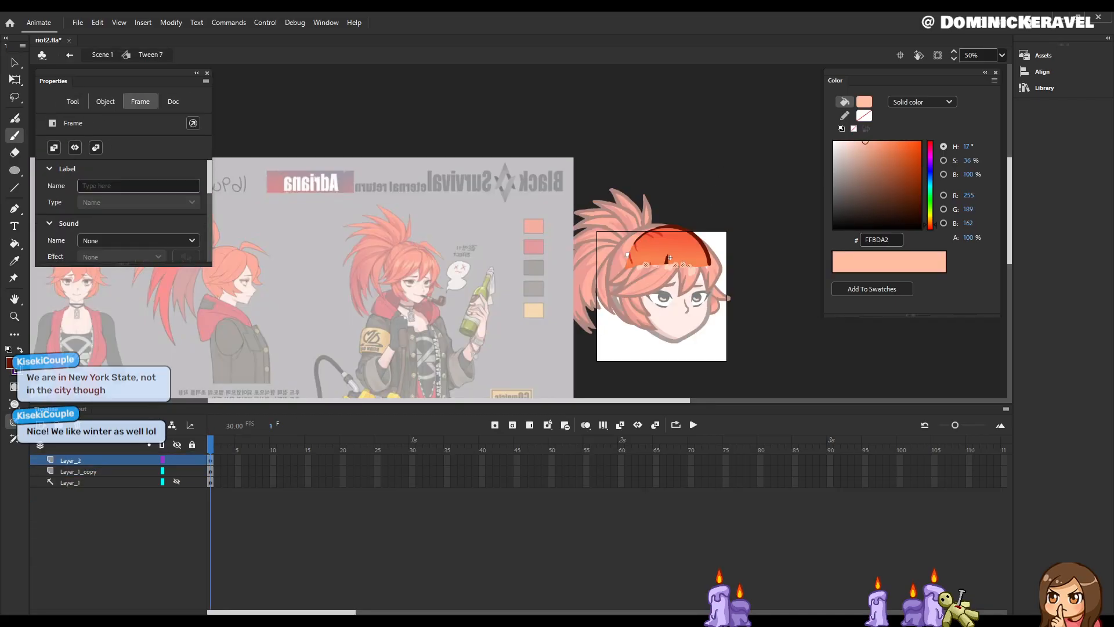
left_click(41, 445)
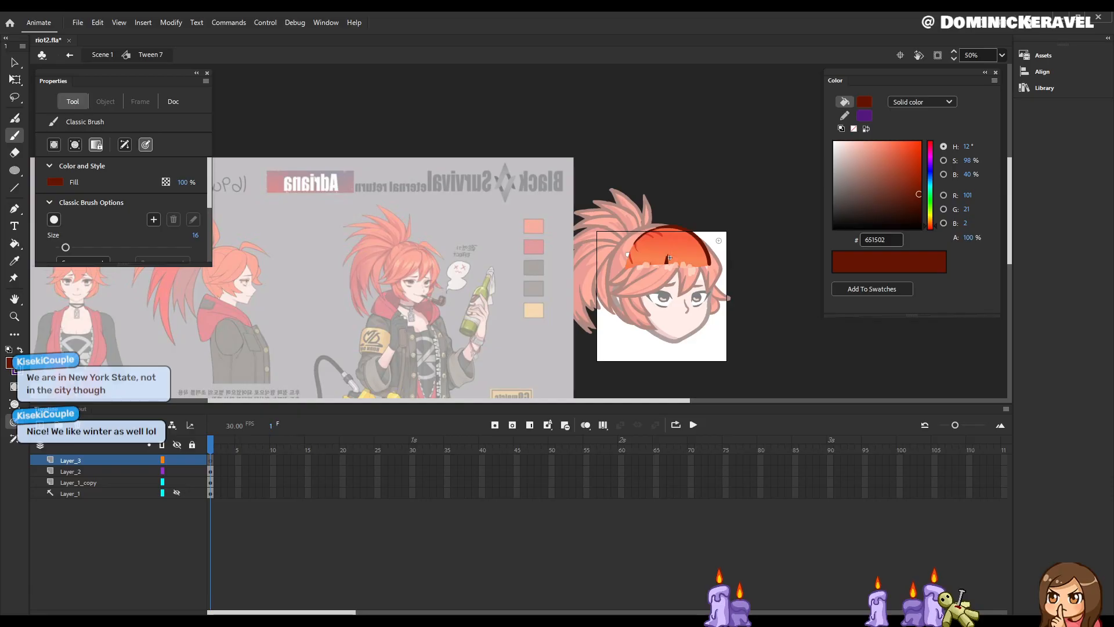
left_click(14, 404)
left_click(65, 405)
mouse_move(680, 230)
left_mouse_down()
mouse_move(714, 241)
mouse_move(696, 232)
left_mouse_up()
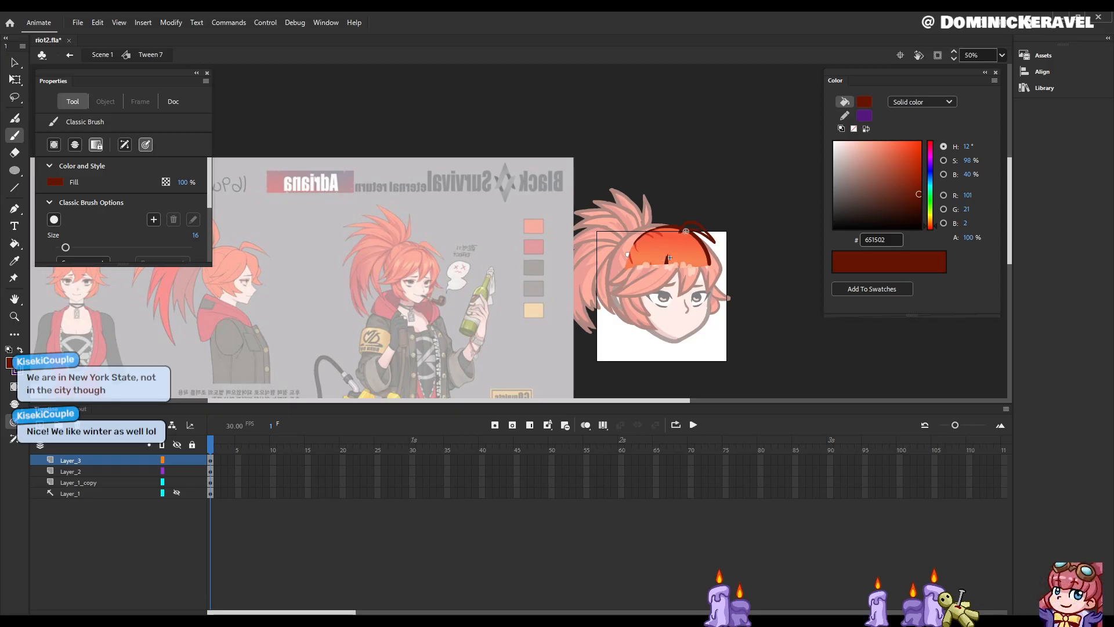
Step: Sample the orange linear gradient from the top of the hair and fill the loose strand with it
key("o")
key("i")
left_click(673, 251)
left_click(698, 232)
key("v")
double_click(741, 209)
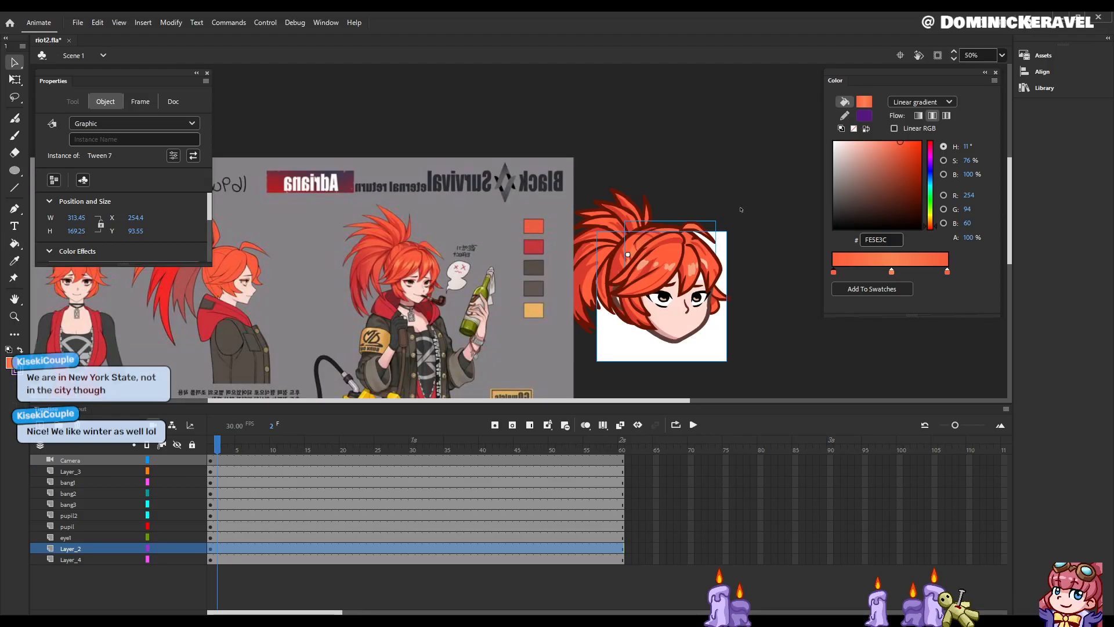
Step: Clean up the loose strand with the Eraser inside the top-of-head hair symbol and save the file
double_click(692, 231)
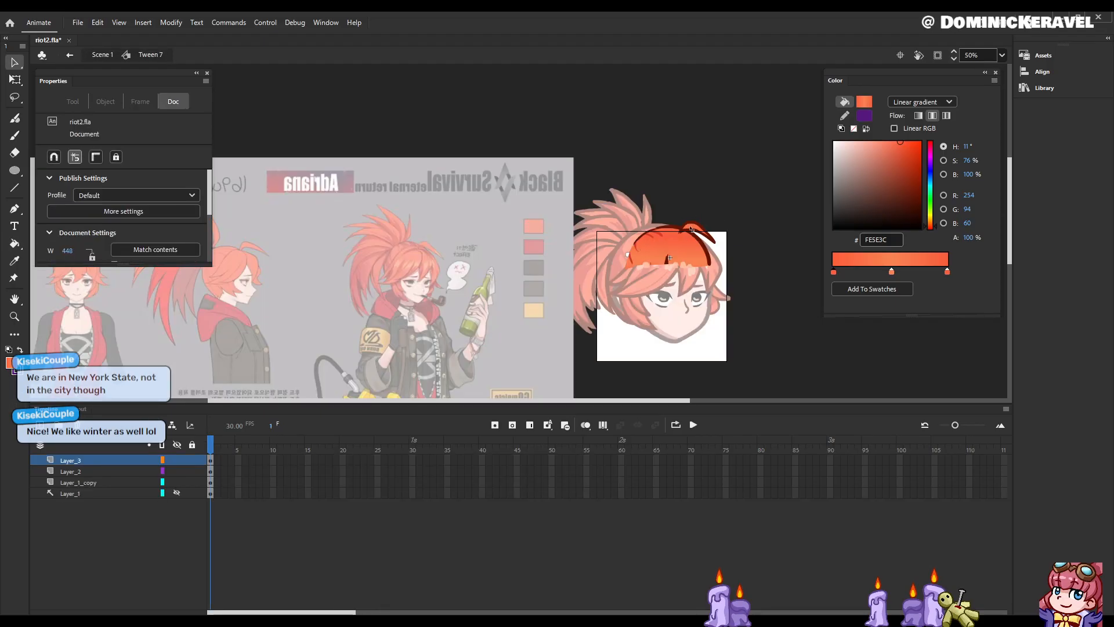
key("e")
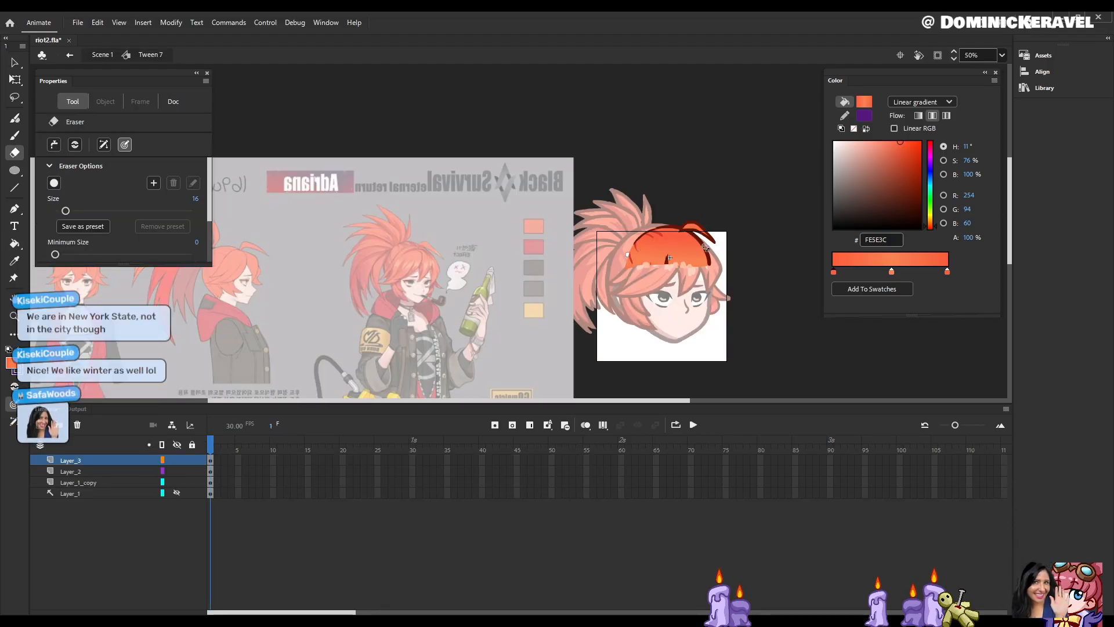
key("v")
double_click(734, 183)
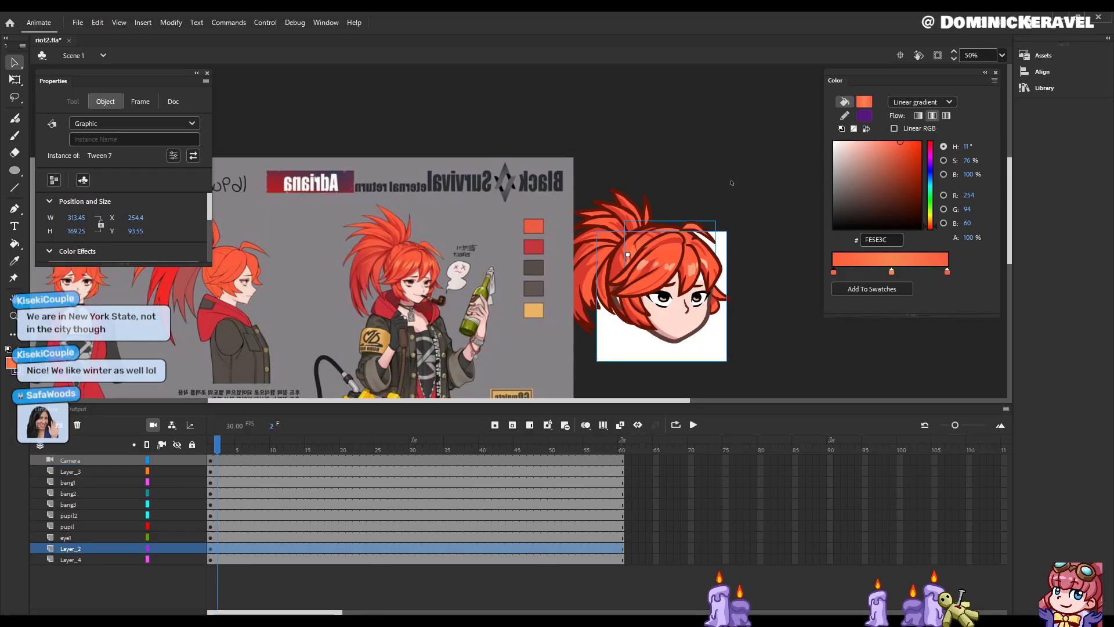
left_click(733, 183)
key("ctrl+s")
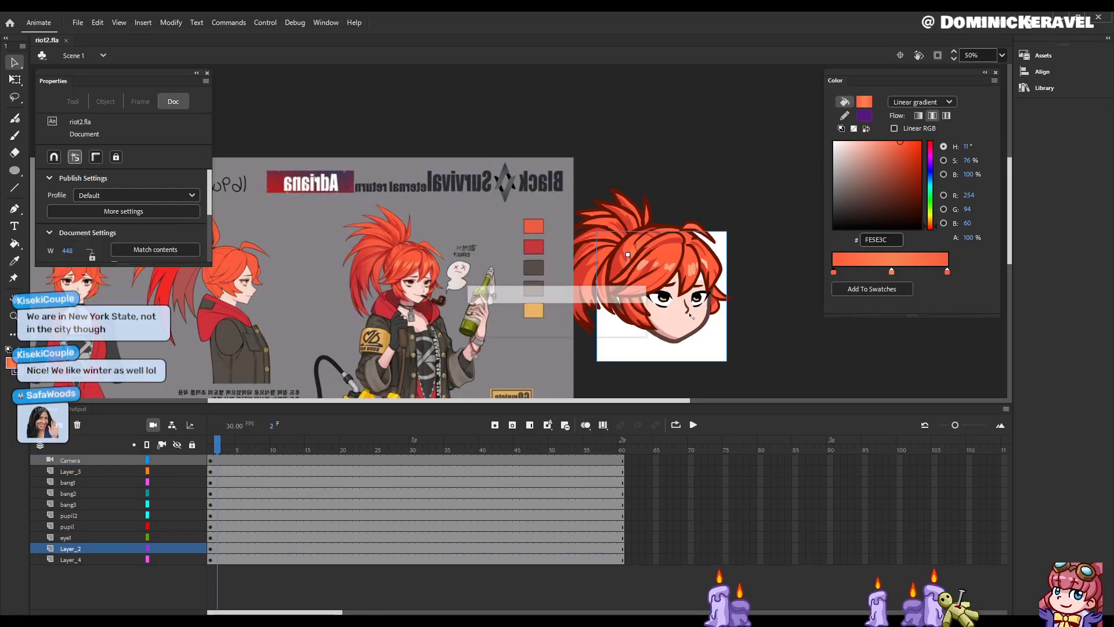
Step: Examine the whole head beside the character reference sheet at reduced and closer zoom levels
left_click_drag(755, 291, 783, 281)
key("e")
key("v")
key("ctrl+minus")
left_click_drag(644, 291, 660, 316)
key("e")
key("v")
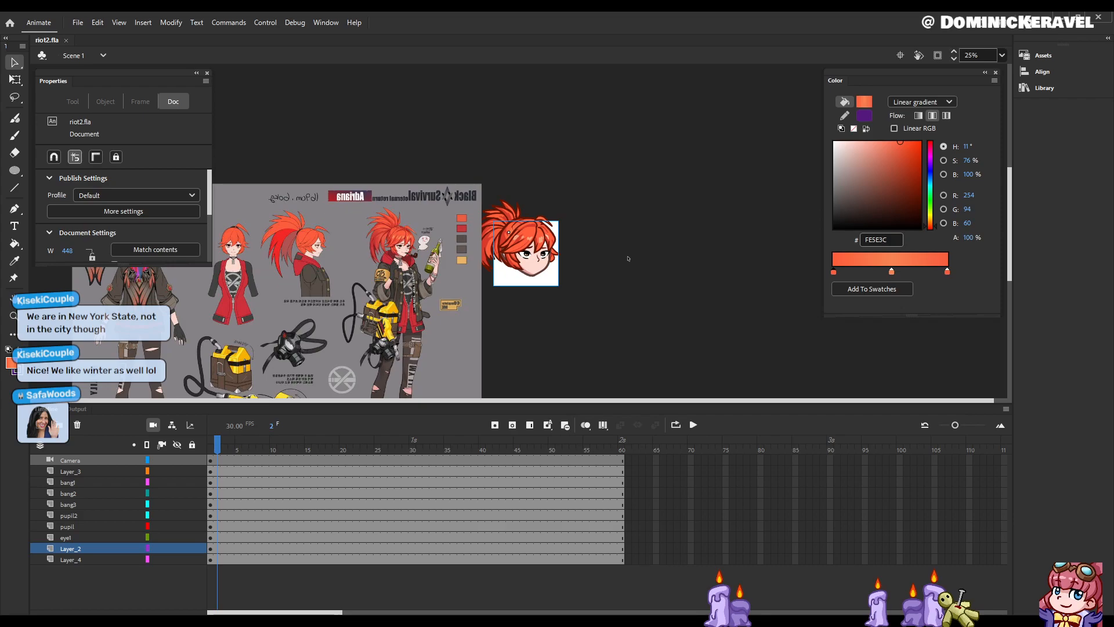
key("e")
key("v")
key("e")
key("v")
left_click(667, 321, "ctrl+alt")
left_click(571, 181, "ctrl+alt")
left_click(531, 239, "ctrl")
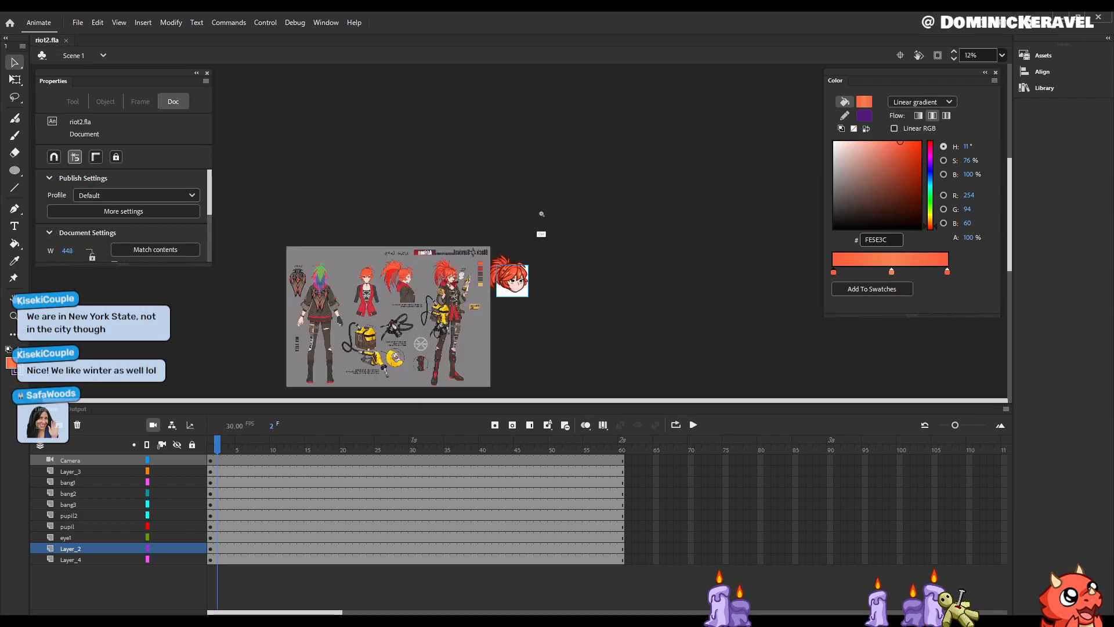
left_click(514, 272, "ctrl")
left_click(531, 273, "ctrl")
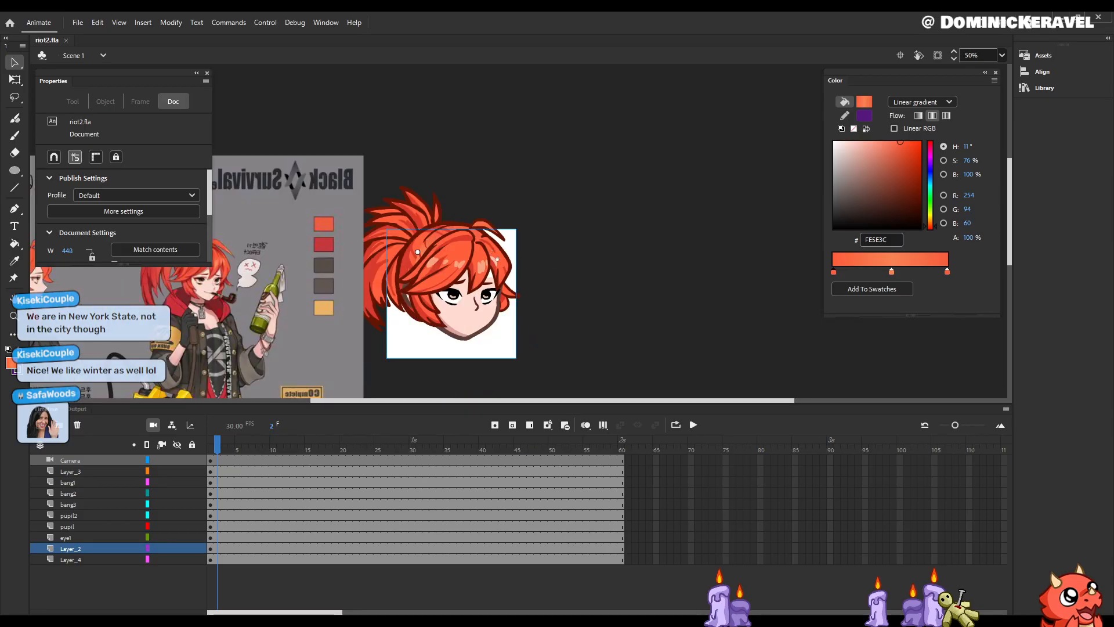
left_click(516, 277, "ctrl")
left_click(601, 273)
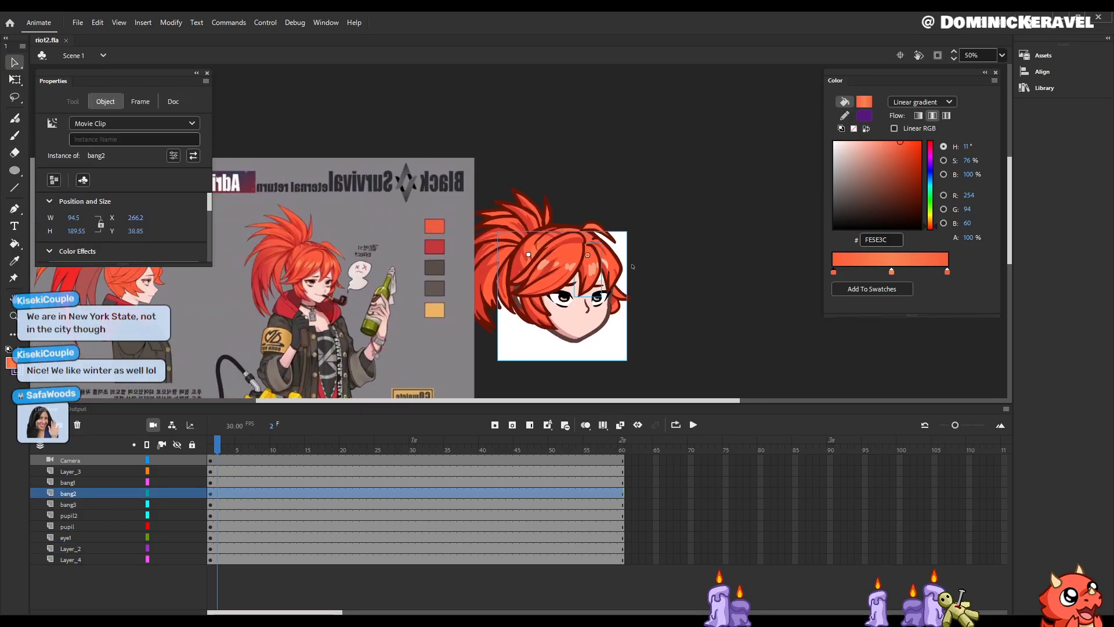
left_click_drag(633, 267, 657, 243)
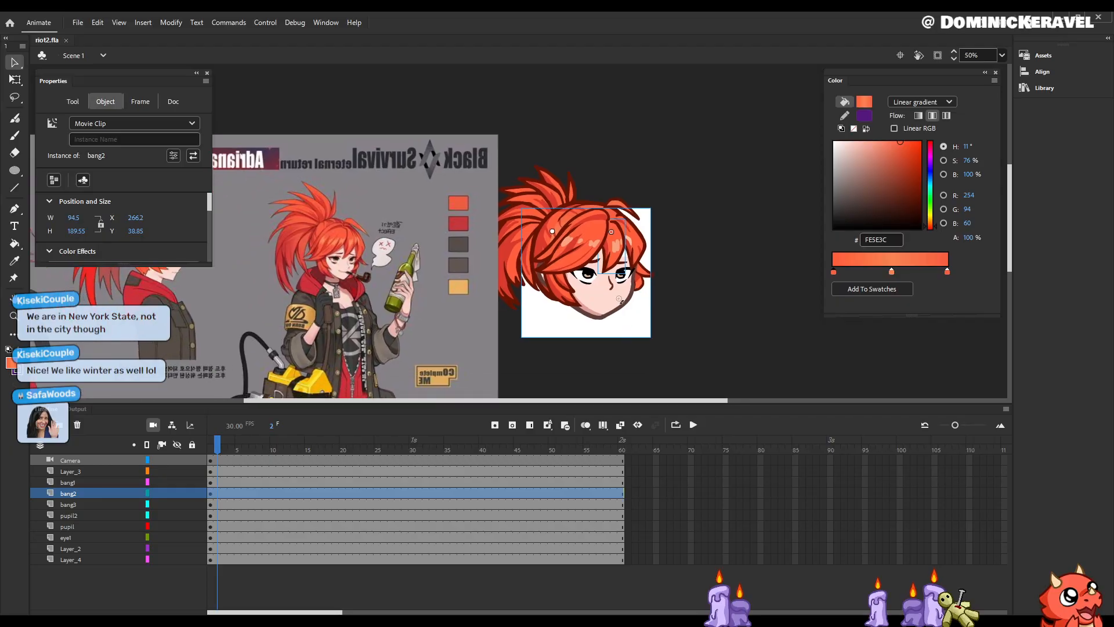
Step: Move the character reference sheet further away from the head artwork and save the file
left_click(623, 296)
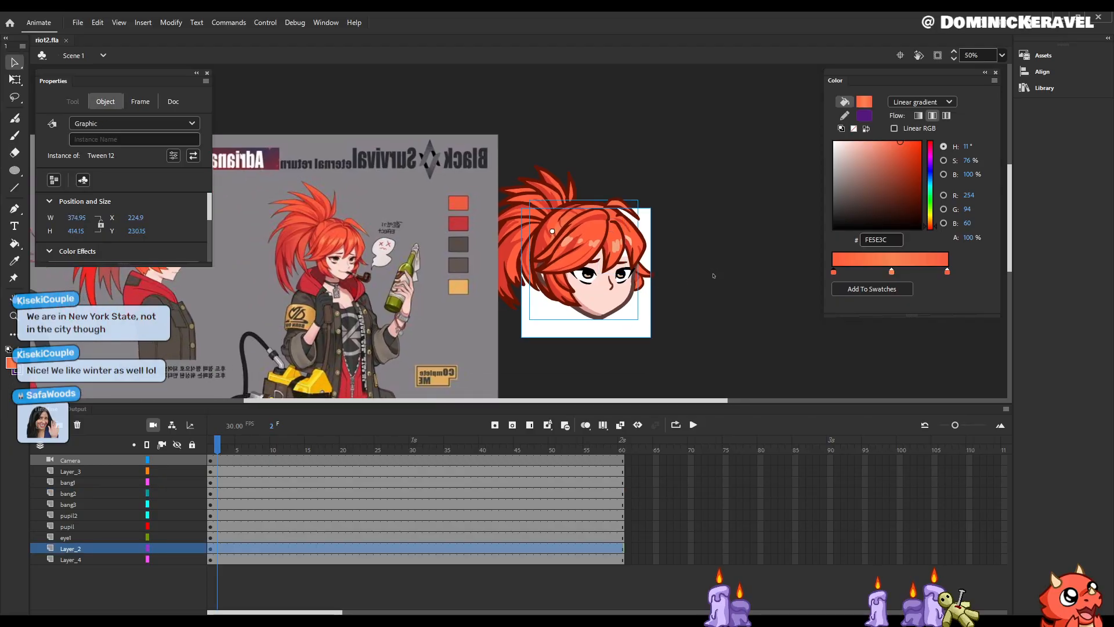
left_click_drag(714, 275, 750, 274)
left_click_drag(476, 279, 423, 279)
left_click(746, 279)
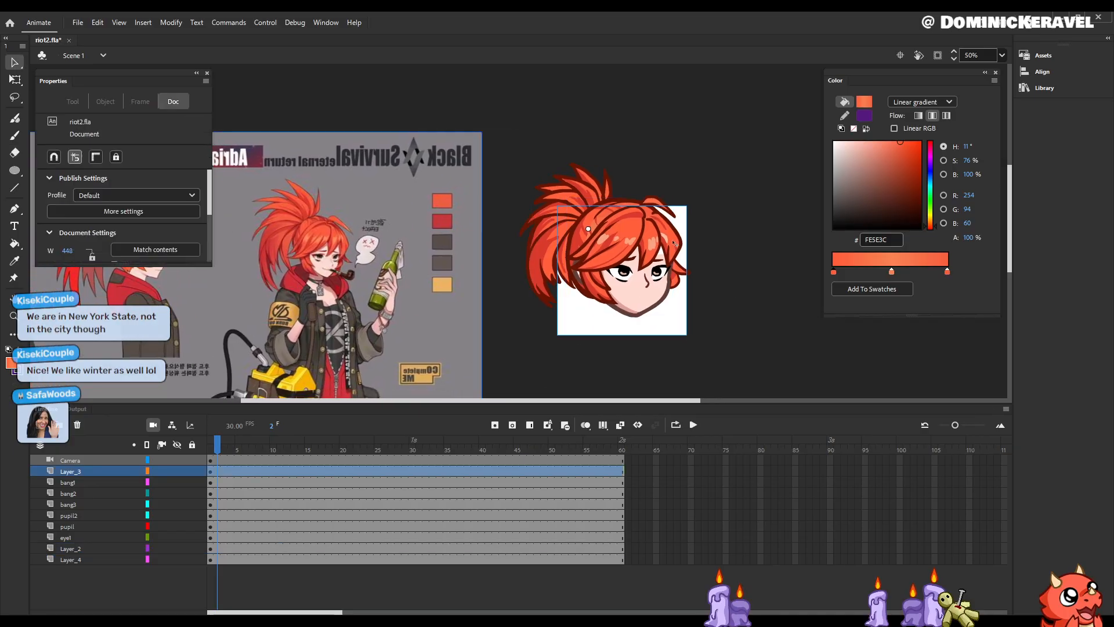
left_click(642, 302)
key("ctrl+s")
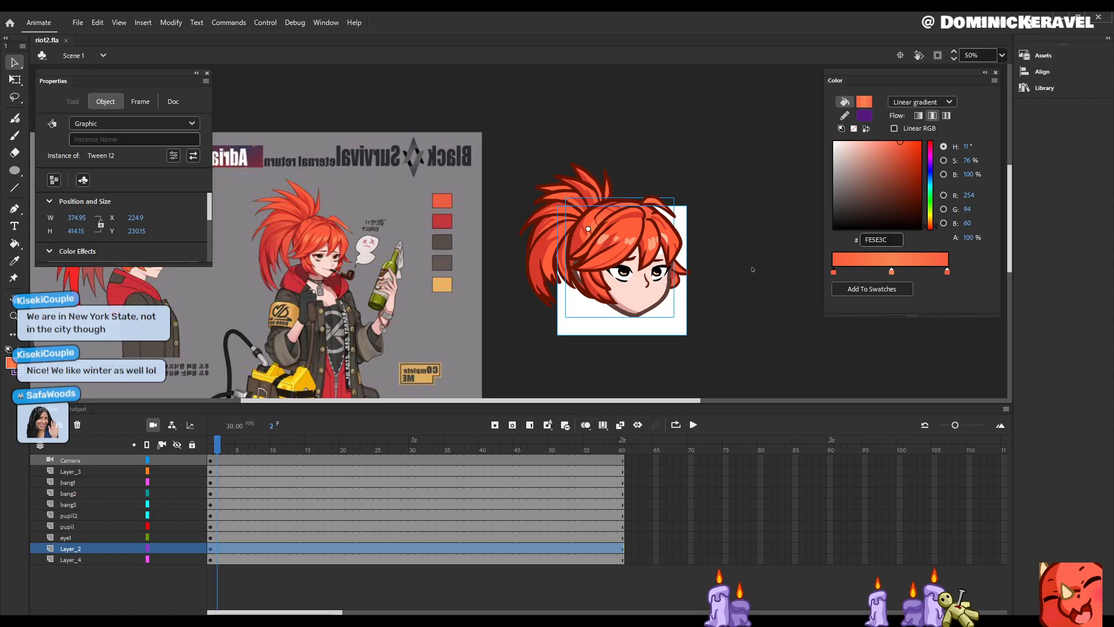
key("e")
key("v")
key("e")
key("v")
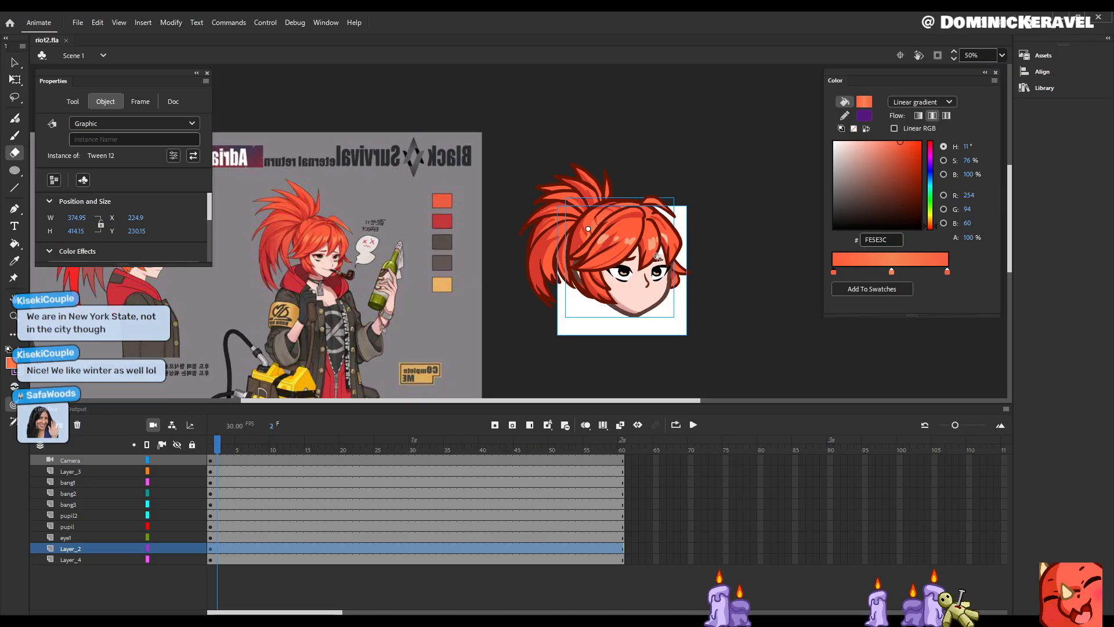
Step: Pick up the 651502 outline colour again from the outer edge of the bang3 symbol
double_click(677, 246)
key("o")
key("i")
left_click(681, 247)
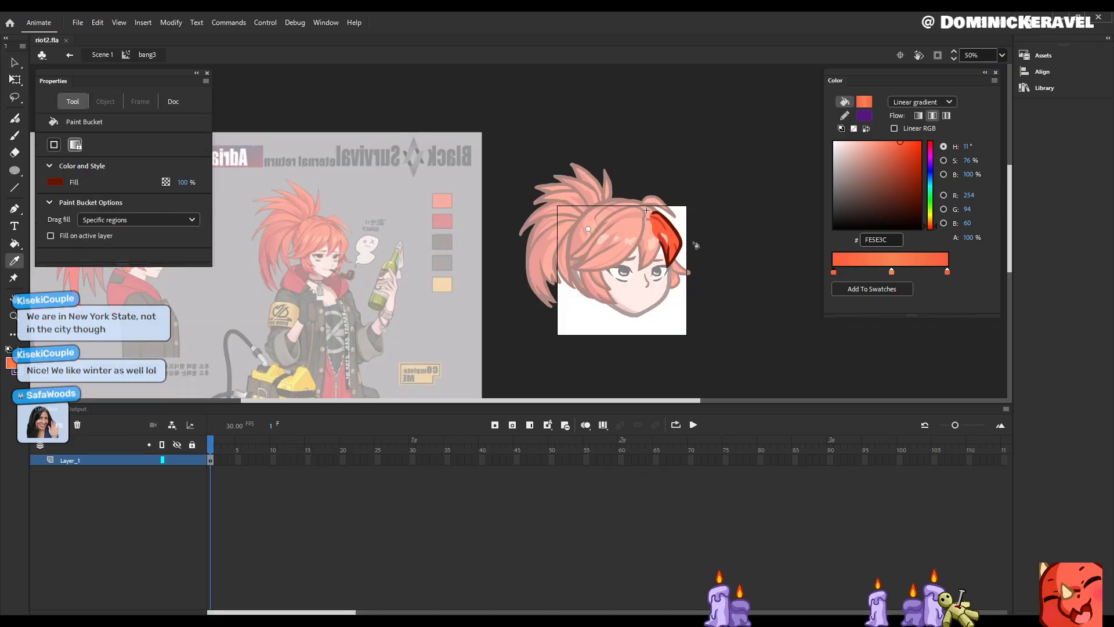
key("v")
double_click(740, 242)
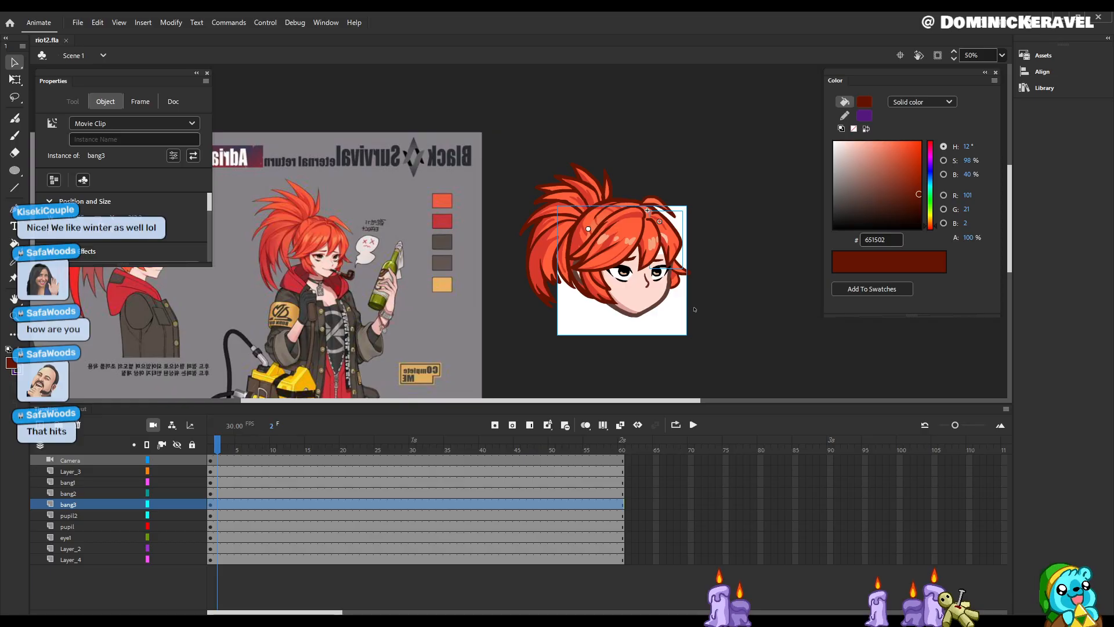
key("e")
key("v")
left_click_drag(705, 205, 750, 222)
key("e")
key("v")
left_click_drag(728, 288, 756, 280)
key("e")
key("v")
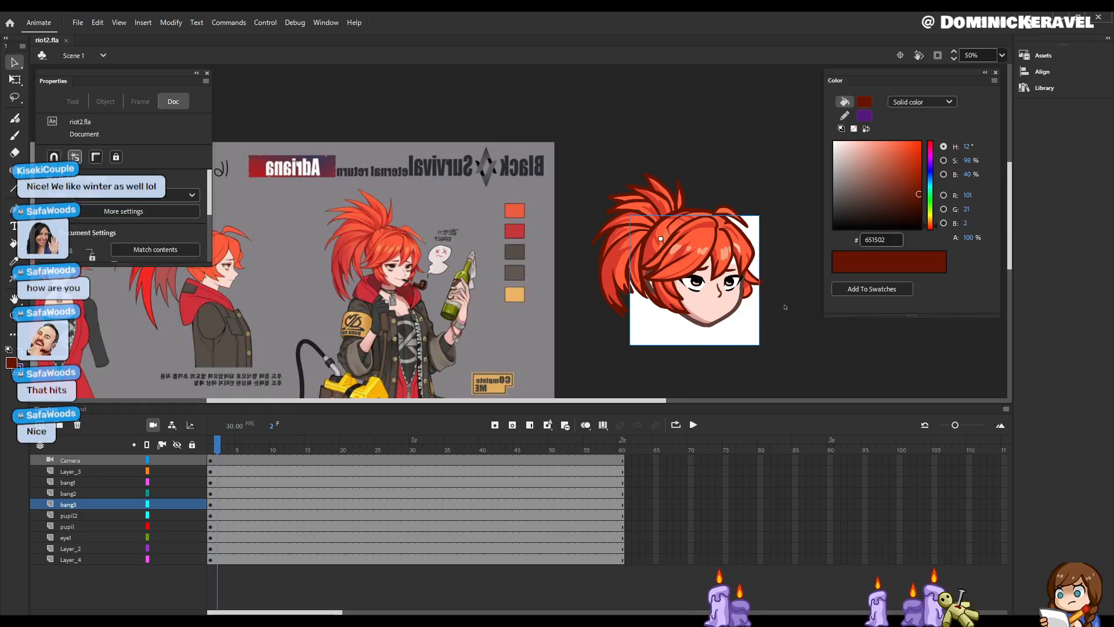
Step: Touch up the bang3 symbol's outline with a 651502 Paint Bucket fill and save the file
left_click_drag(722, 230, 743, 236)
double_click(769, 277)
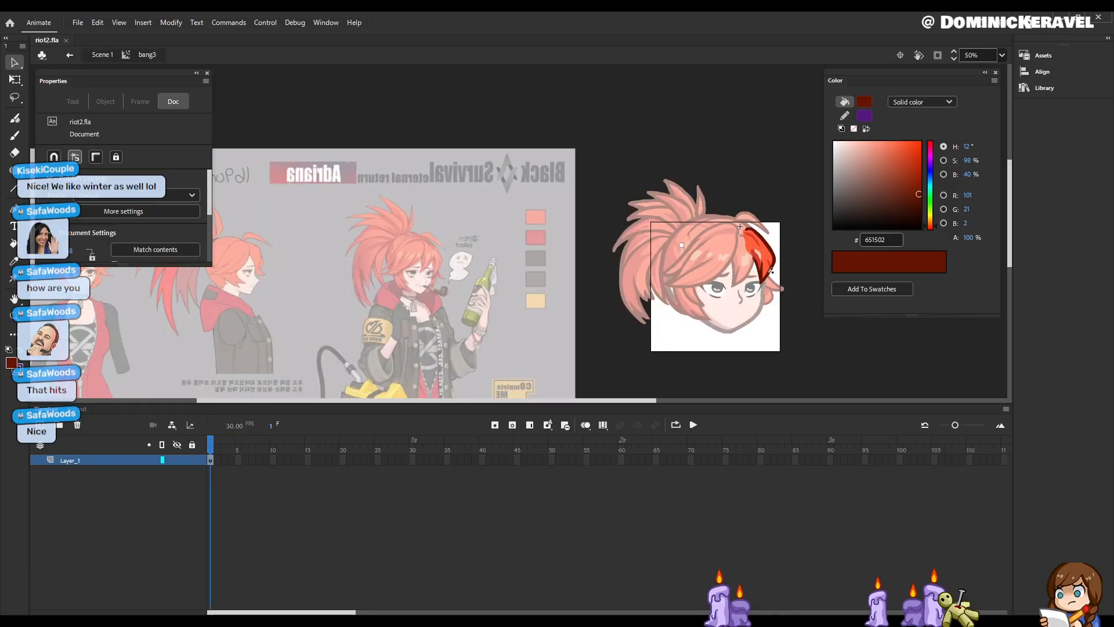
key("k")
key("v")
double_click(795, 303)
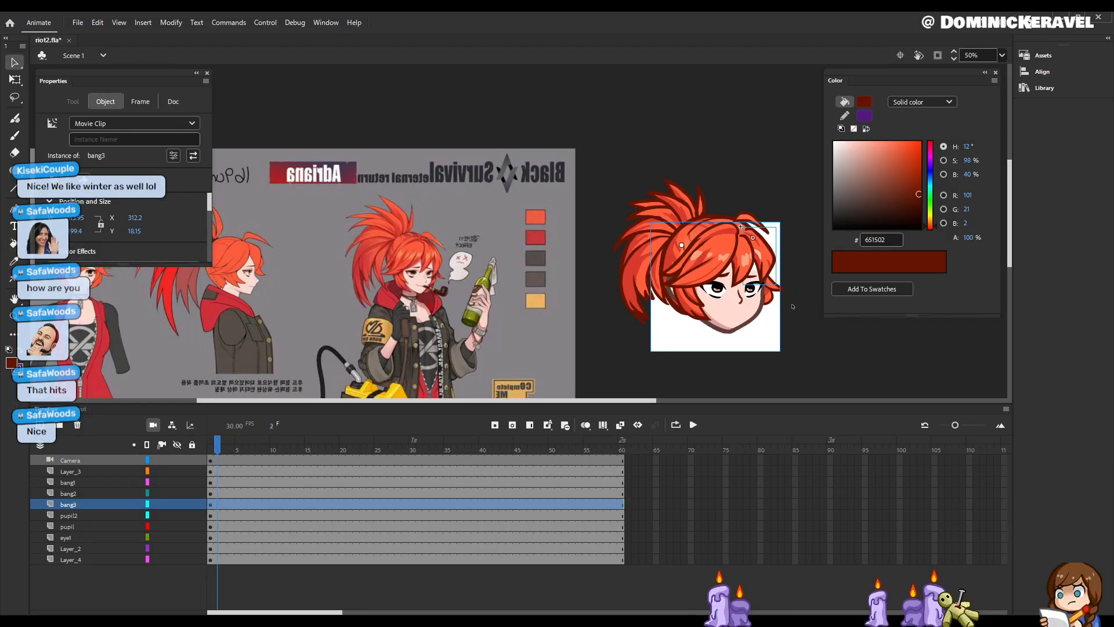
key("ctrl+s")
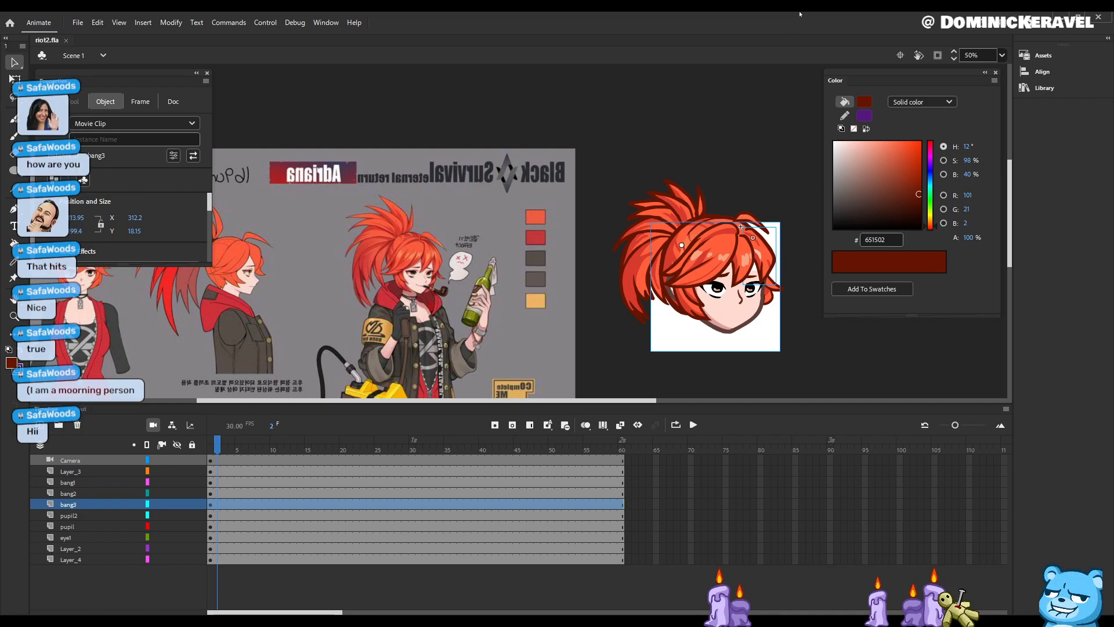
key("r")
key("v")
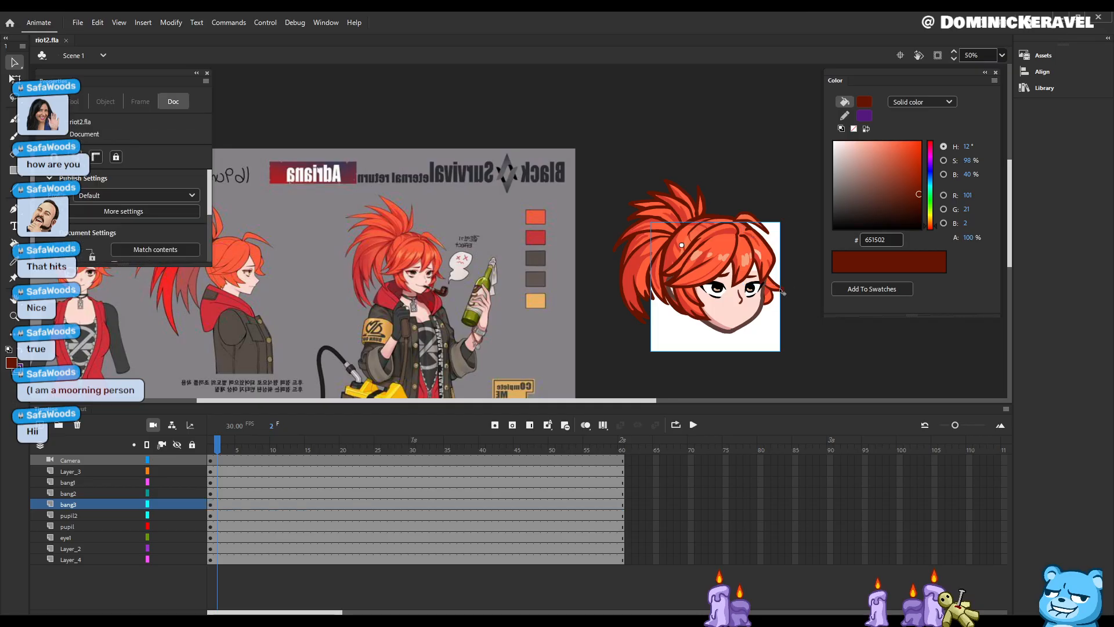
Step: Examine the head beside the reference sheet and the jaw outline inside the face symbol, and save the file
left_click_drag(803, 319, 762, 318)
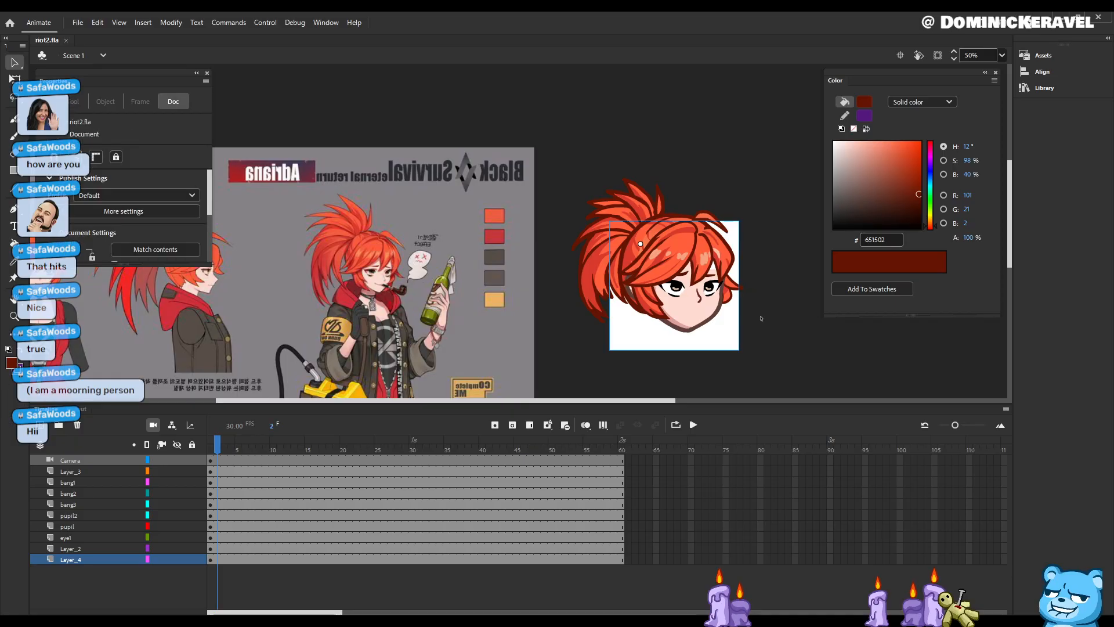
left_click_drag(793, 310, 749, 305)
left_click(681, 302, "ctrl")
left_click_drag(584, 259, 689, 306)
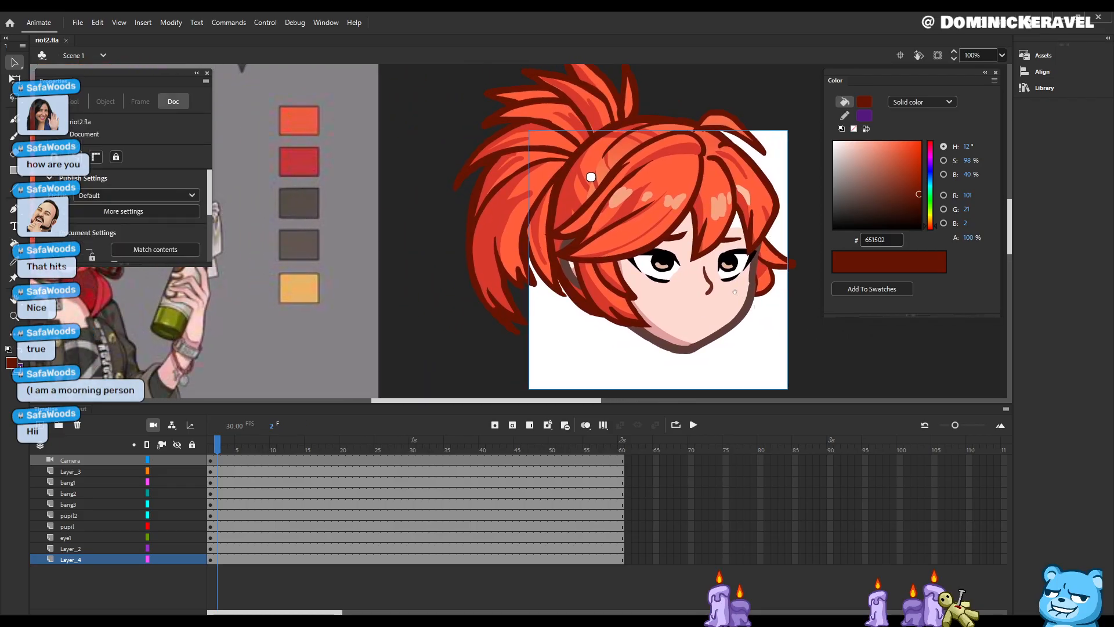
left_click_drag(736, 292, 762, 300)
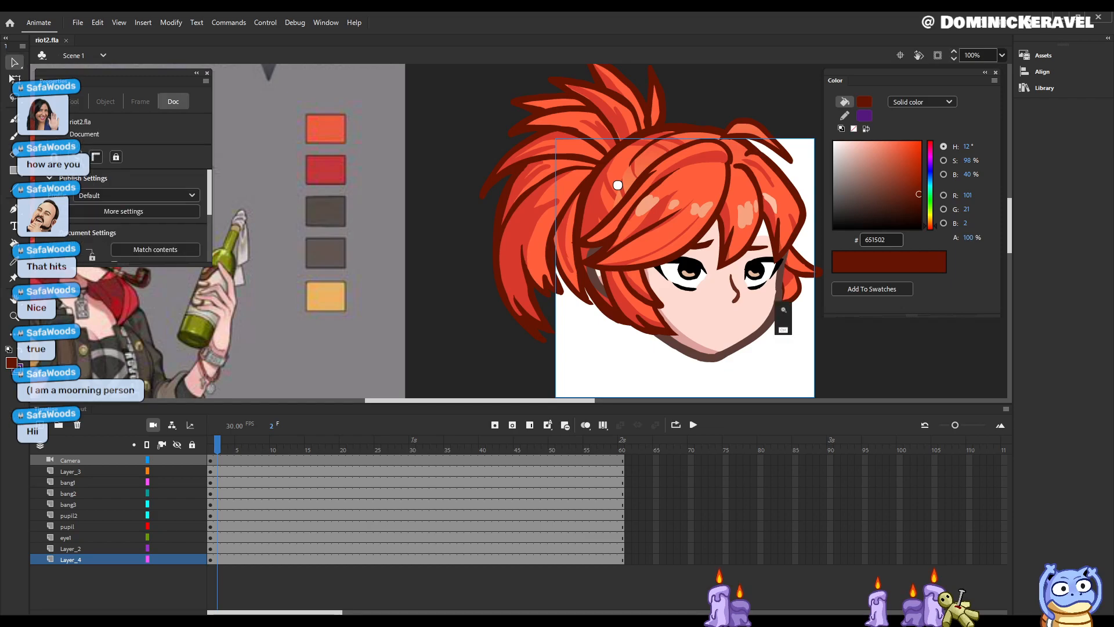
scroll(796, 329, "up", 3)
double_click(519, 248)
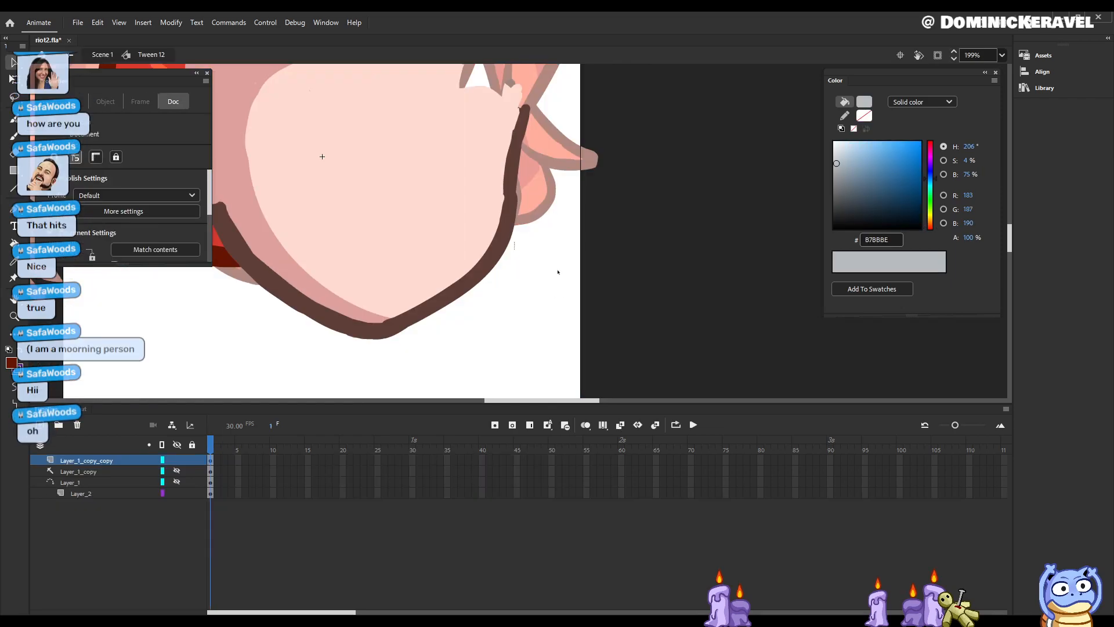
key("ctrl+minus")
key("ctrl+minus")
left_click_drag(565, 261, 594, 296)
double_click(594, 296)
left_click_drag(589, 234, 752, 280)
key("ctrl+s")
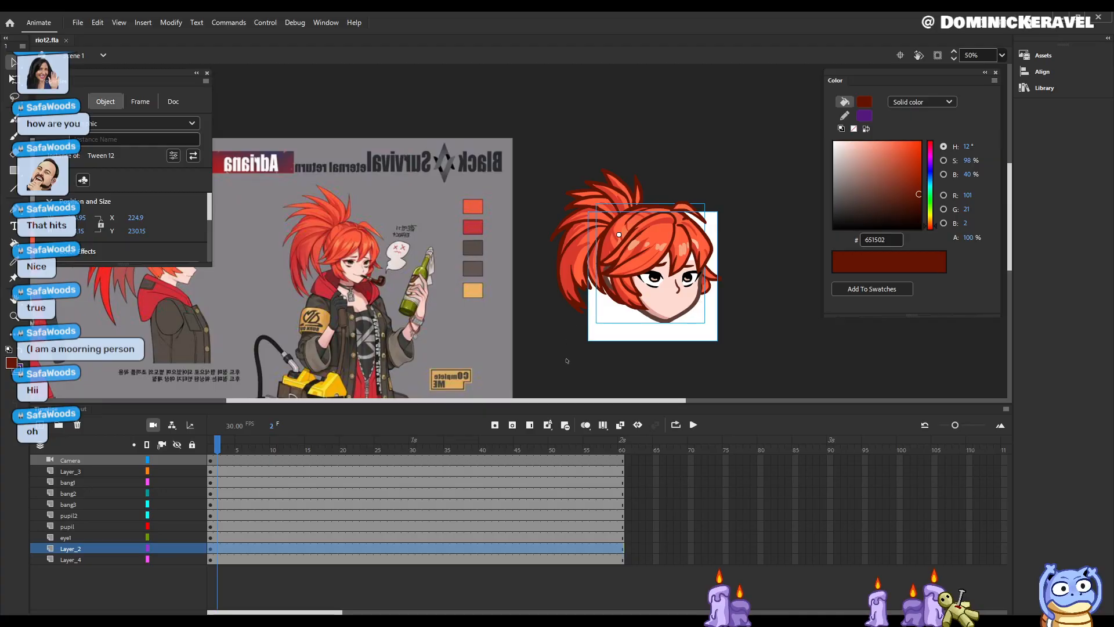
Step: Add a new layer, move it below Layer_4 to the end of the layer stack, and save the file
key("b")
left_click(175, 580)
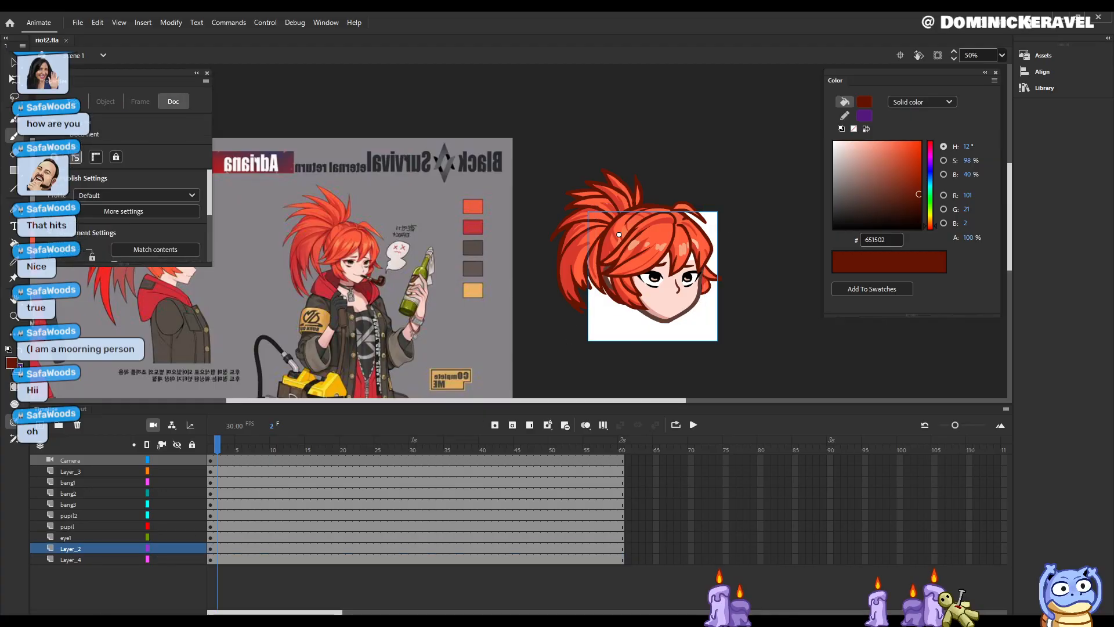
left_click(210, 561)
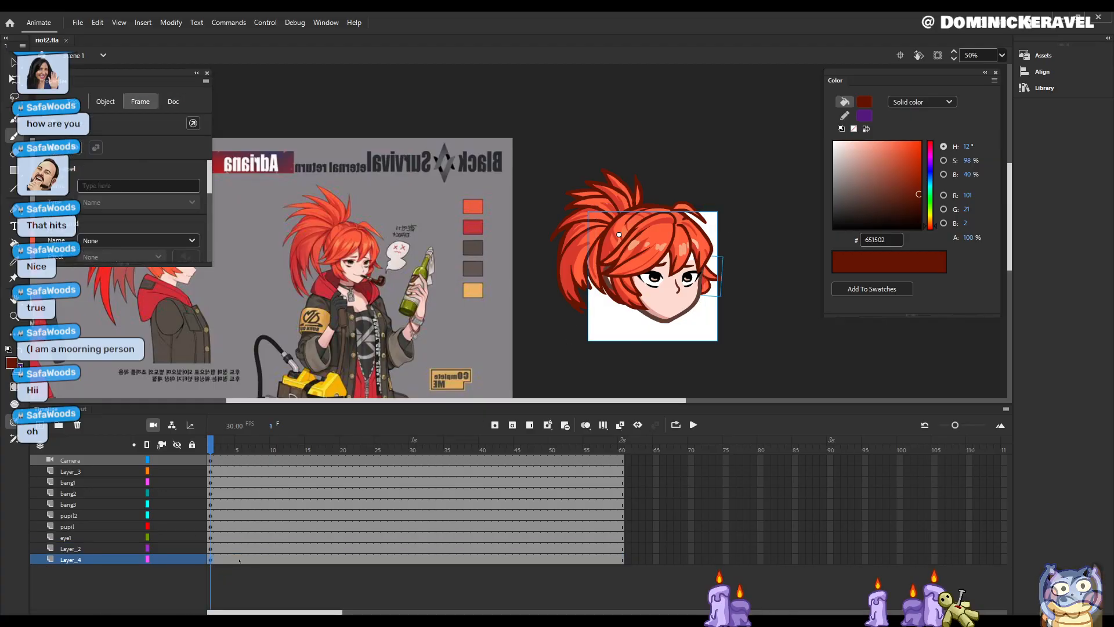
left_click(40, 425)
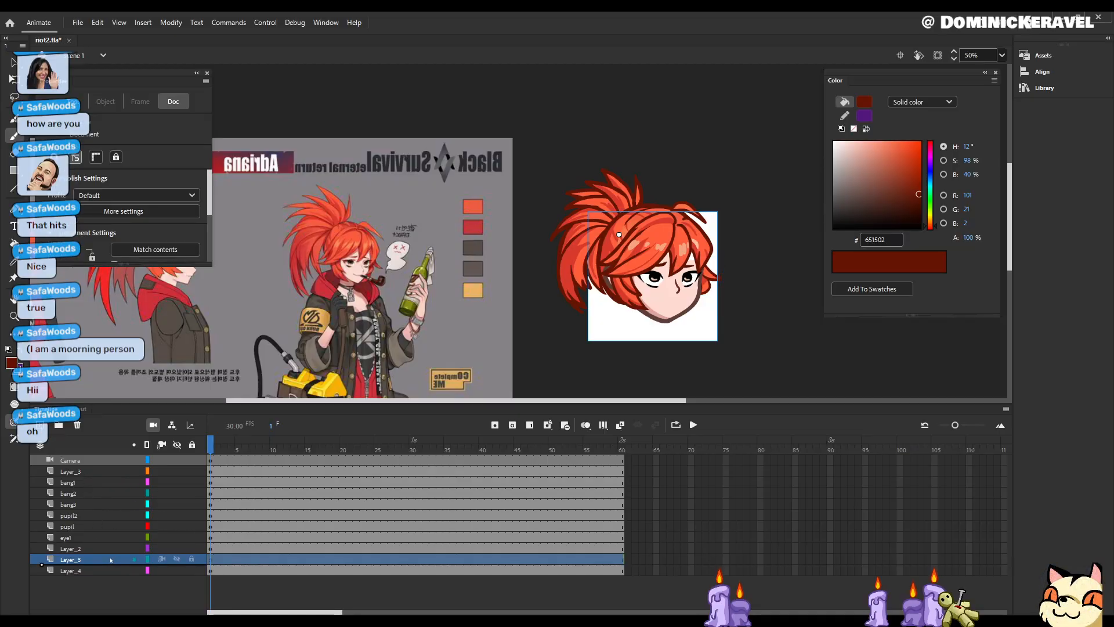
left_click_drag(110, 560, 111, 574)
key("v")
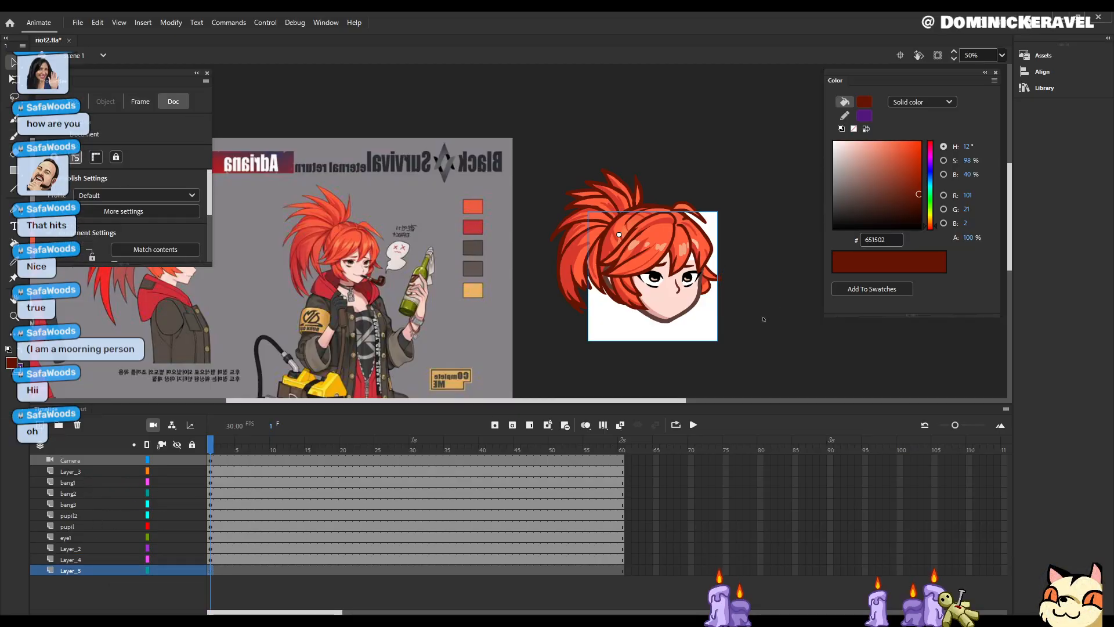
key("ctrl+s")
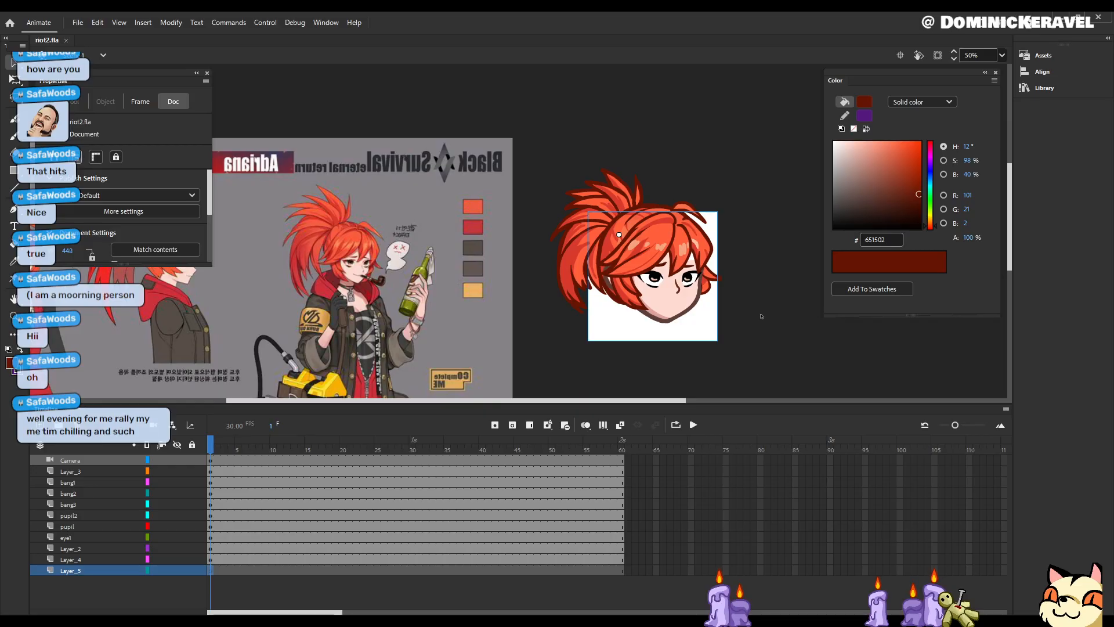
Step: Touch up the skin inside the face symbol near the far cheek with the sampled FFDBD2 colour and save the file
key("ctrl+=")
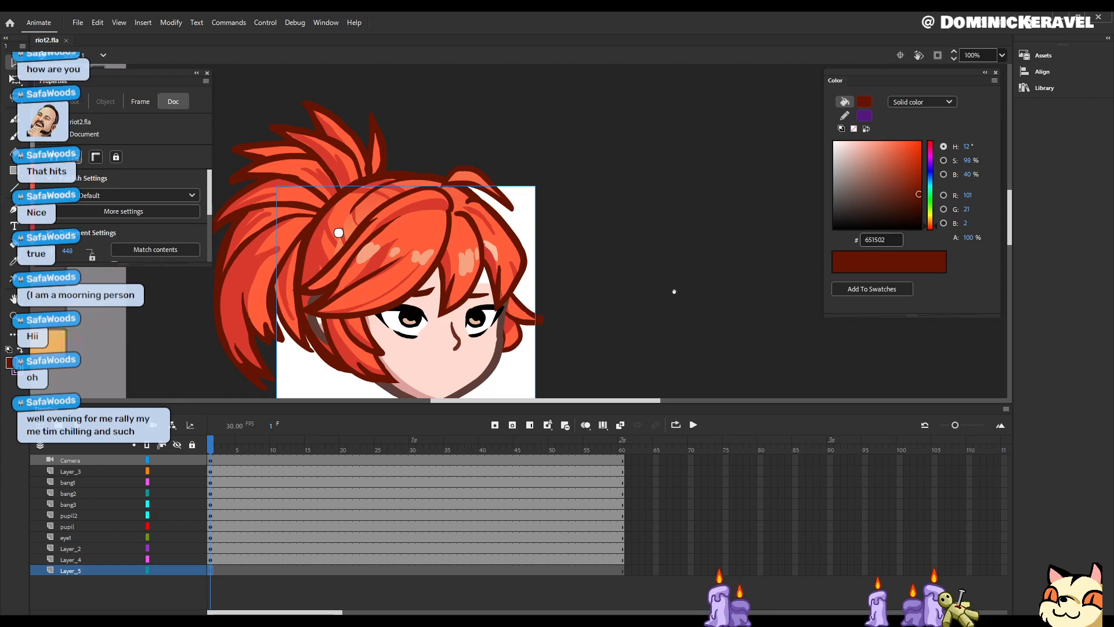
double_click(485, 343)
key("o")
key("i")
left_click(486, 343)
left_click_drag(486, 342, 562, 325)
key("b")
left_click_drag(580, 273, 553, 262)
key("k")
left_click(568, 259)
key("ctrl+e")
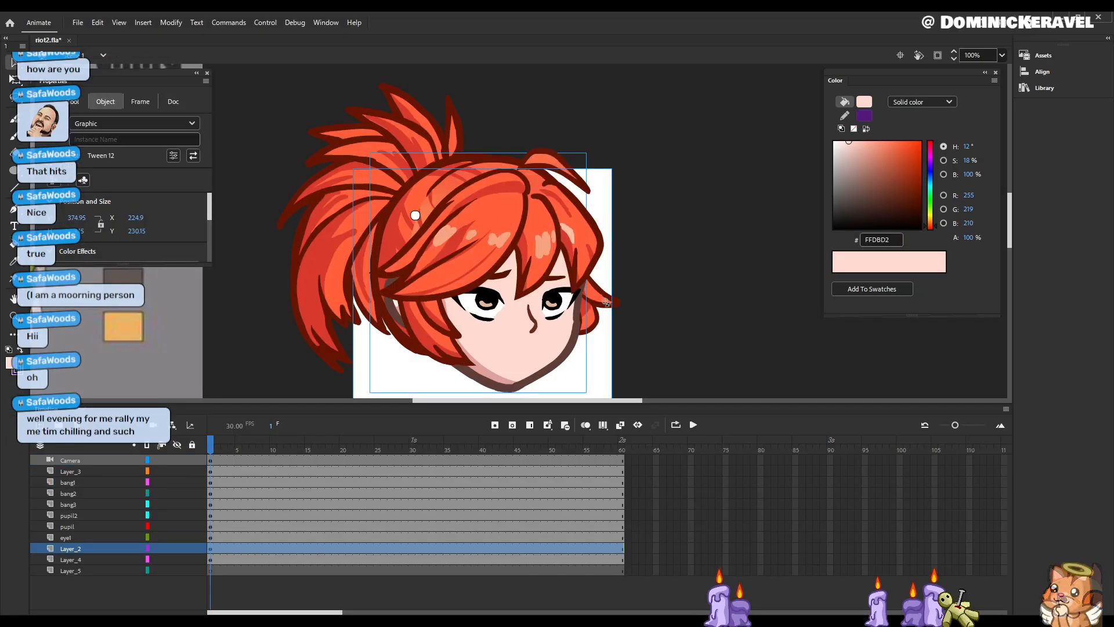
key("ctrl+s")
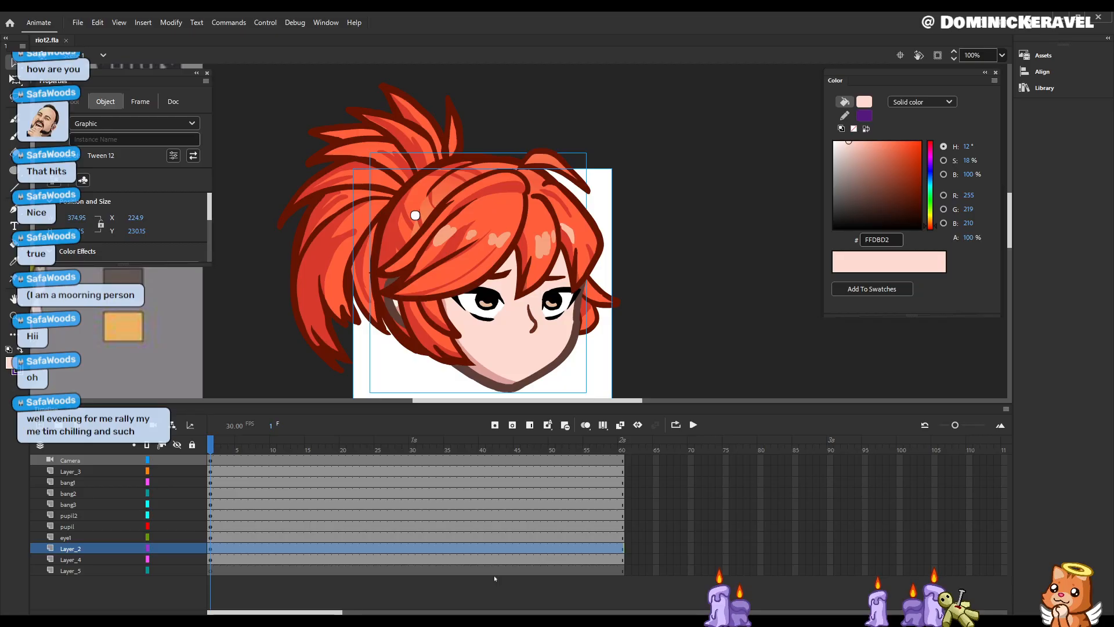
Step: Retouch the far cheek's outline inside the face symbol with the sampled 5E3E38 outline colour and save the file
double_click(482, 301)
left_click(578, 325)
key("b")
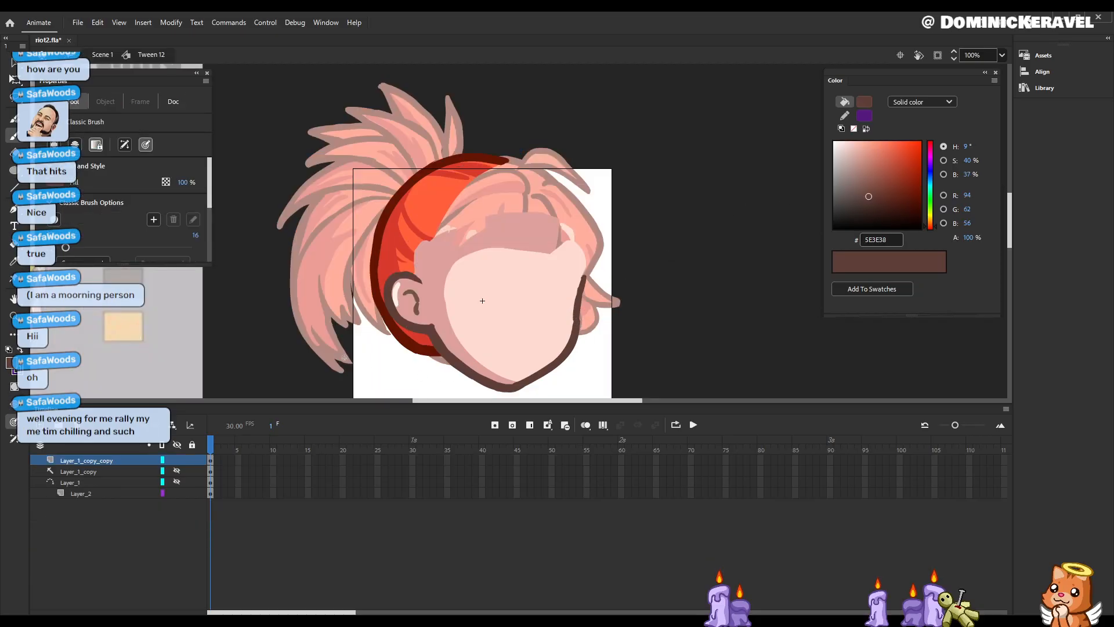
left_click(14, 404)
left_click(85, 403)
key("i")
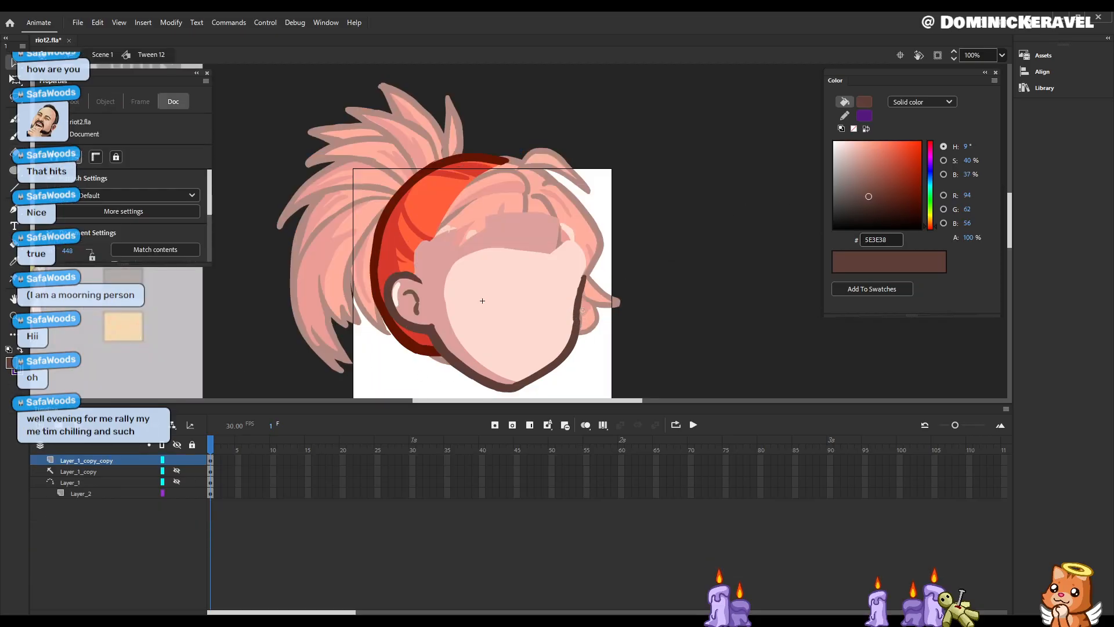
left_click(578, 311)
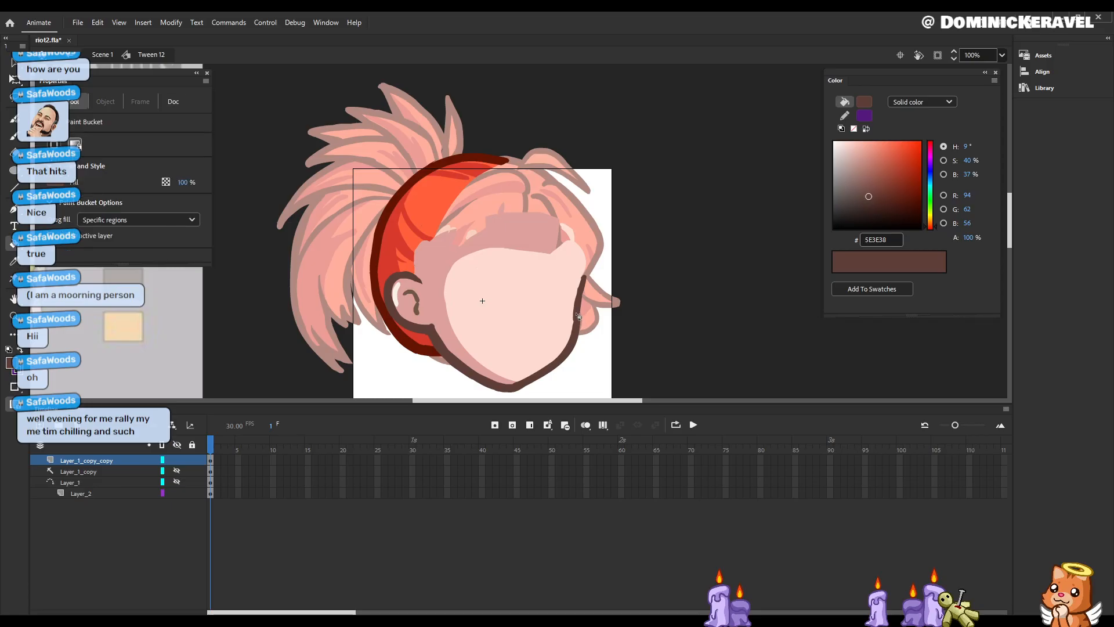
key("b")
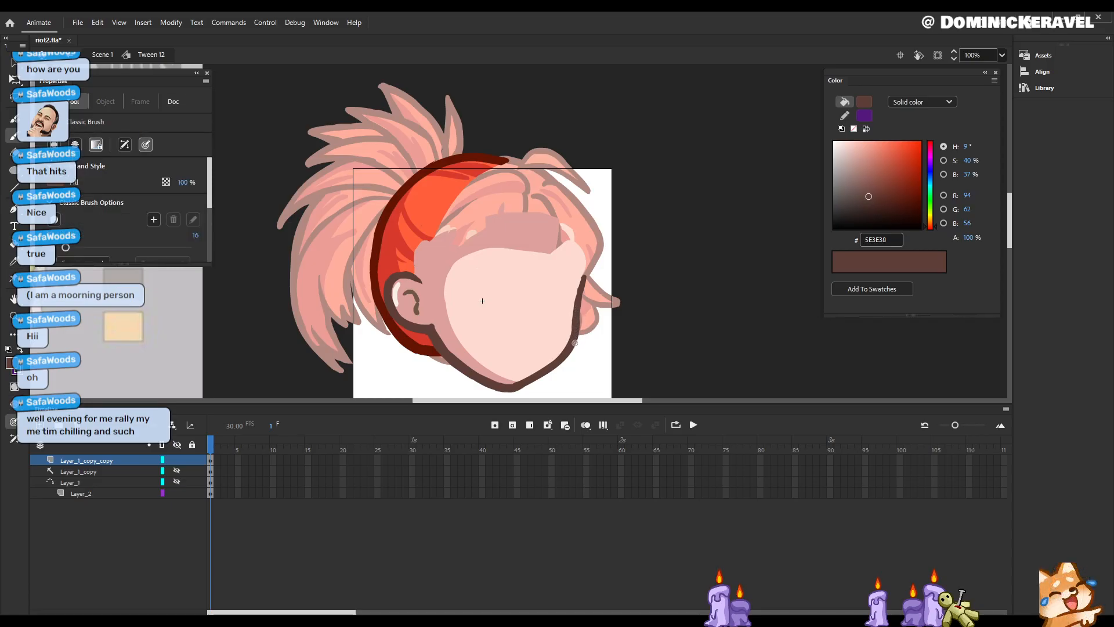
key("v")
double_click(639, 287)
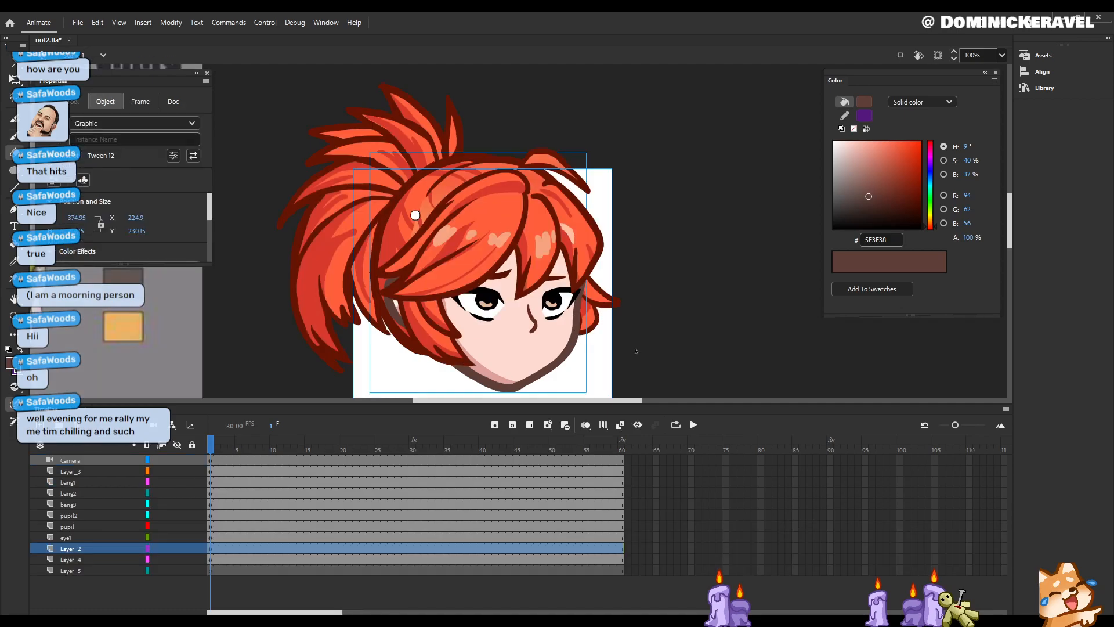
key("ctrl+s")
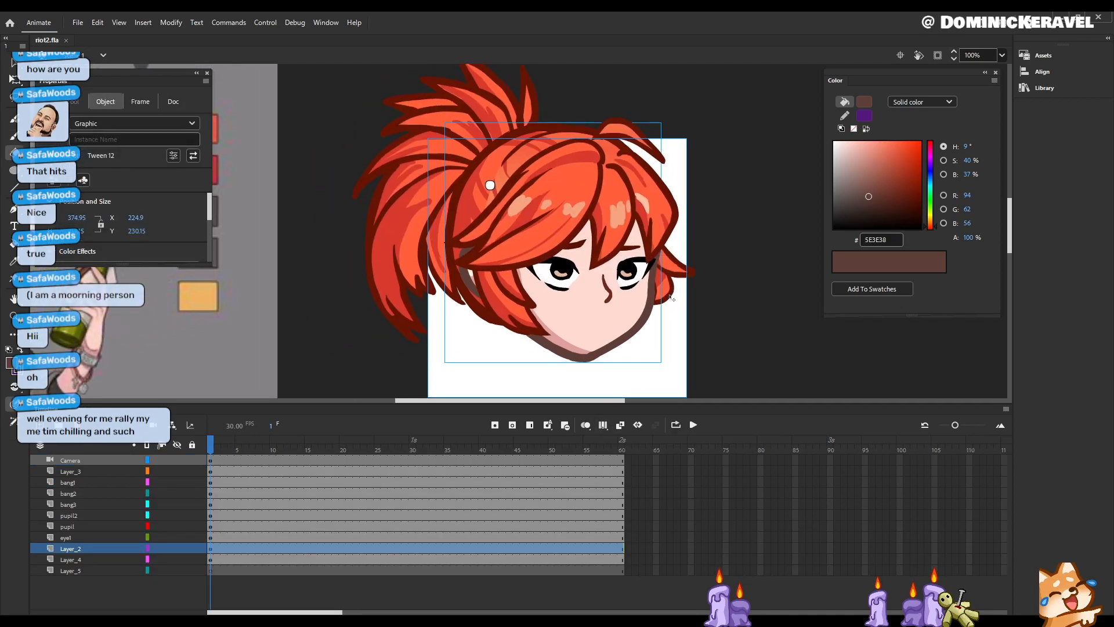
Step: Touch up the eye symbol's white area with FFFFFF using the brush and Eraser, and save the file
double_click(569, 282)
key("k")
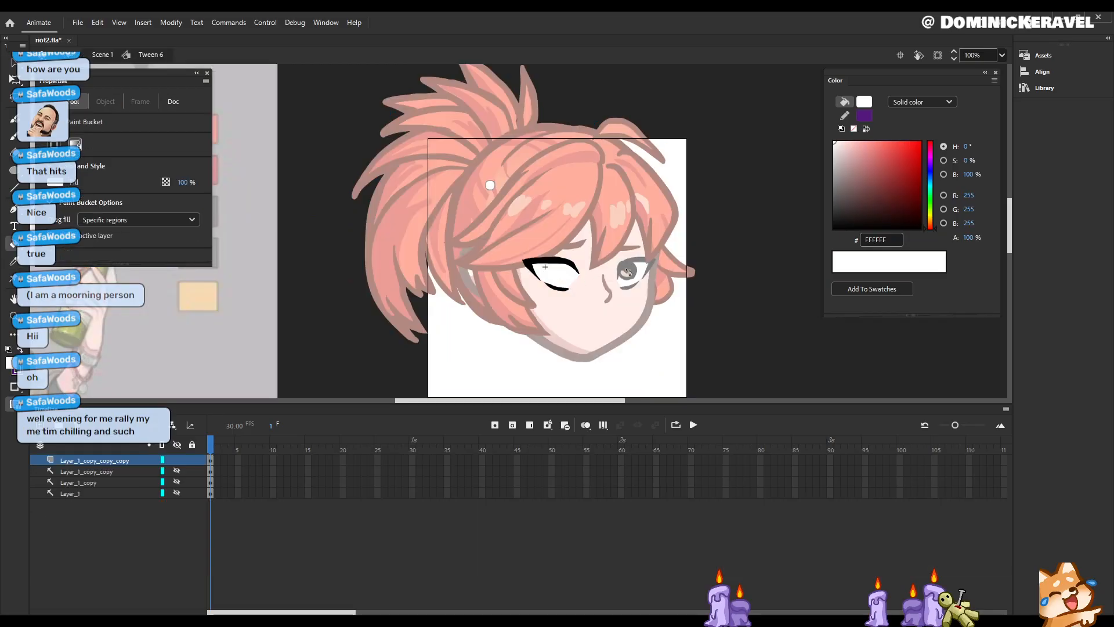
scroll(520, 244, "up", 2)
key("b")
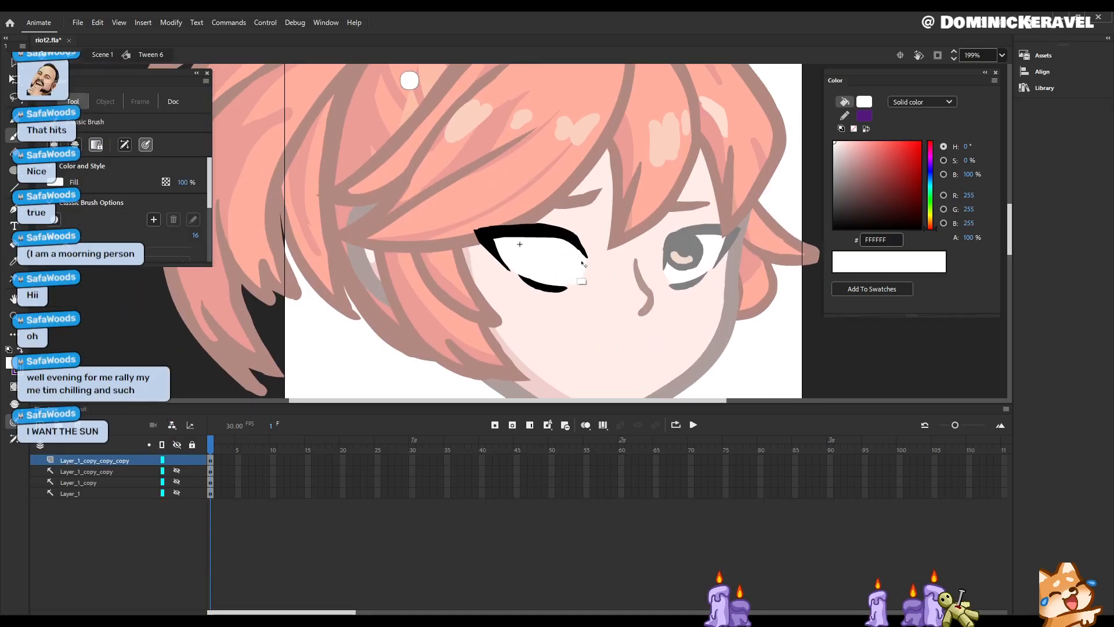
key("e")
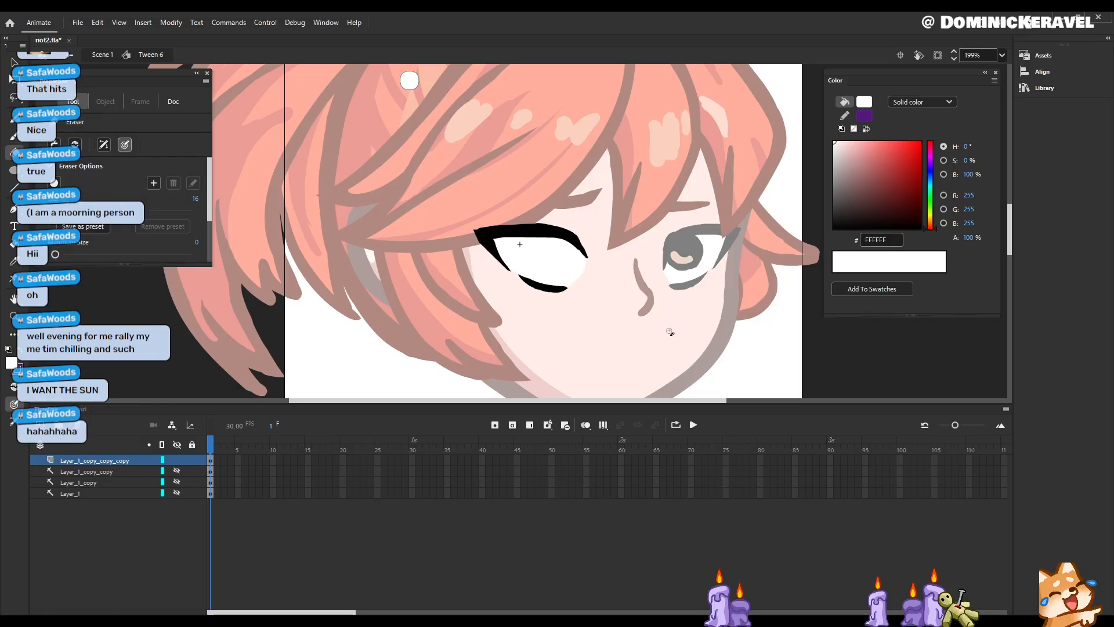
key("v")
double_click(782, 322)
left_click(757, 346)
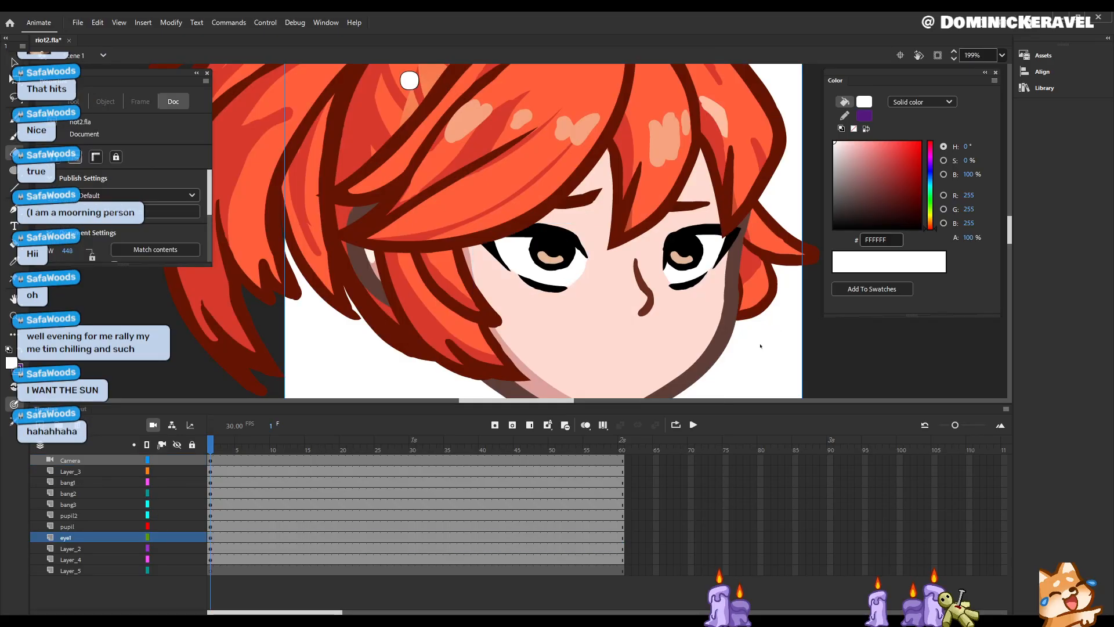
key("ctrl+s")
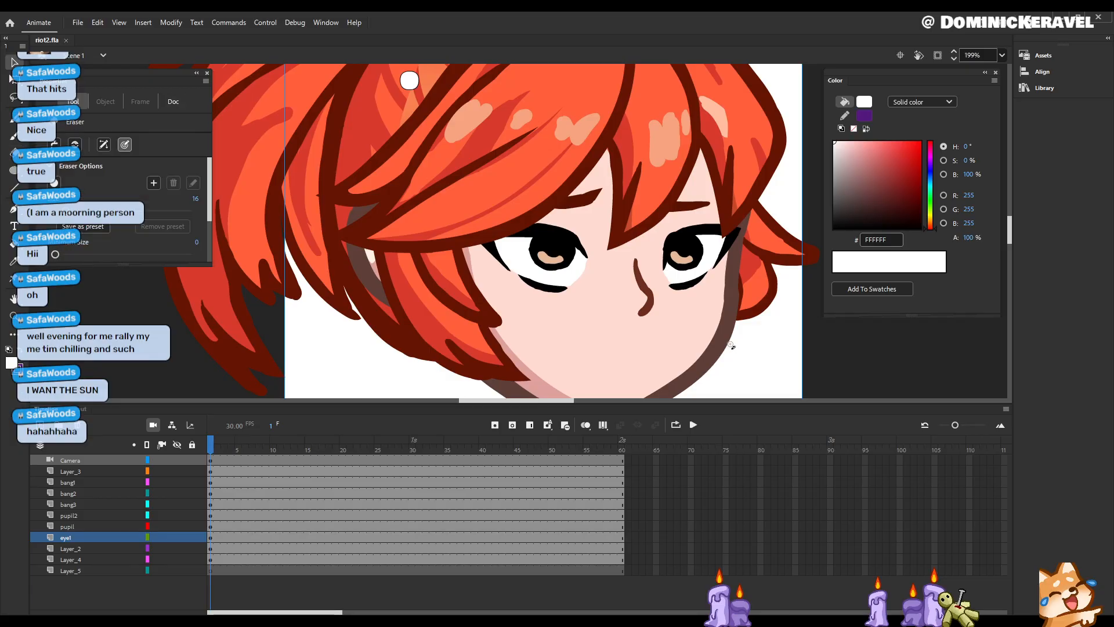
Step: Examine the whole head at 100% zoom, checking the face outline and the loose strand beside the far cheek
left_click(748, 338)
key("ctrl+1")
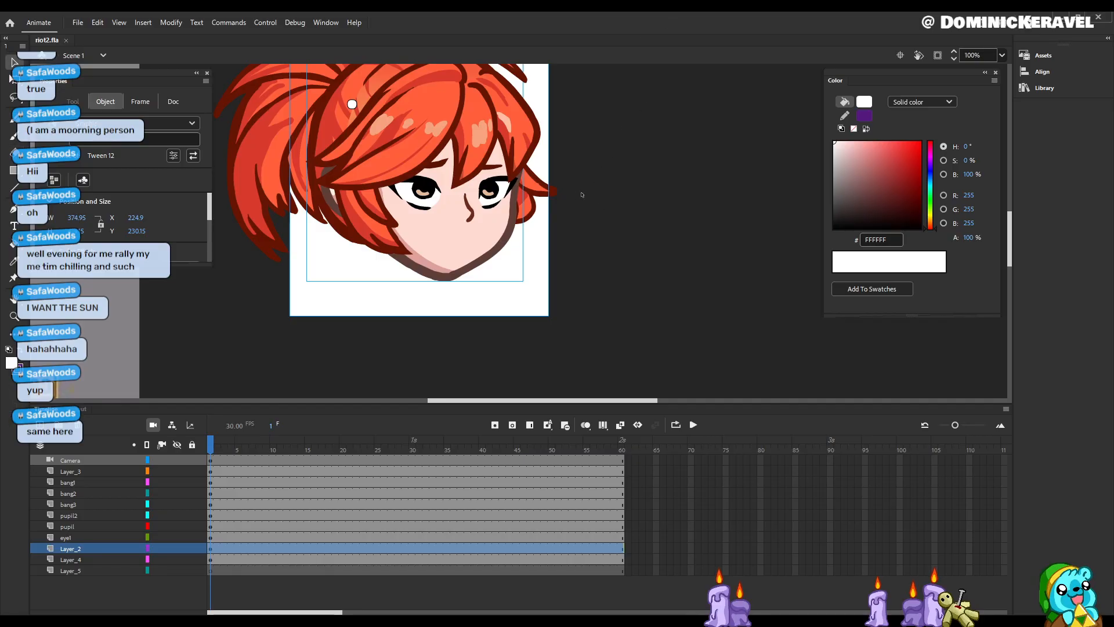
left_click_drag(574, 206, 677, 257)
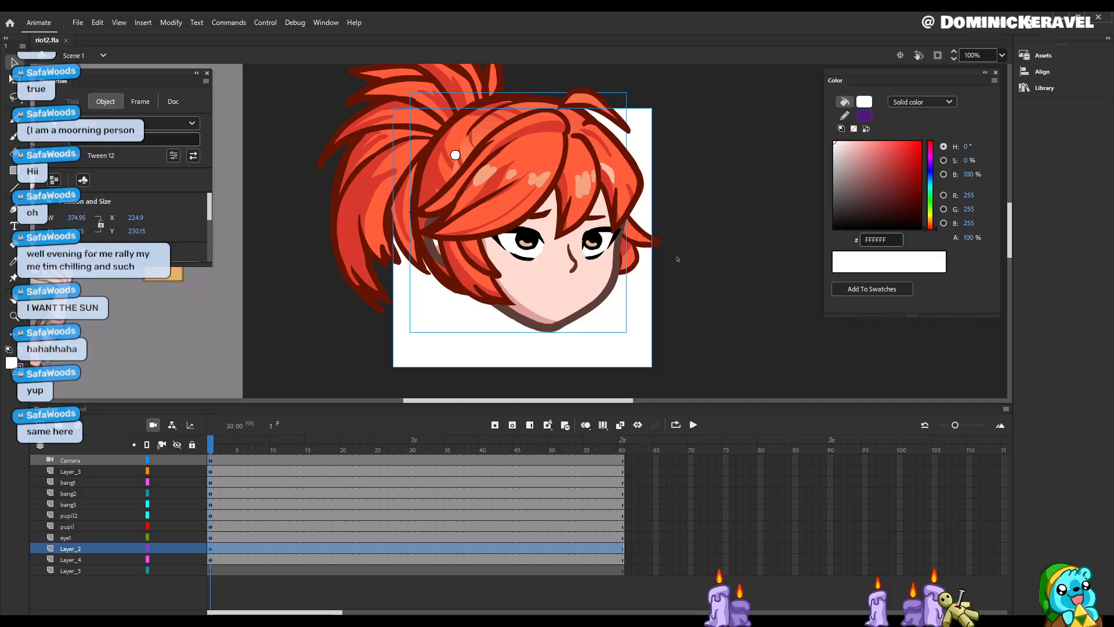
left_click(657, 242)
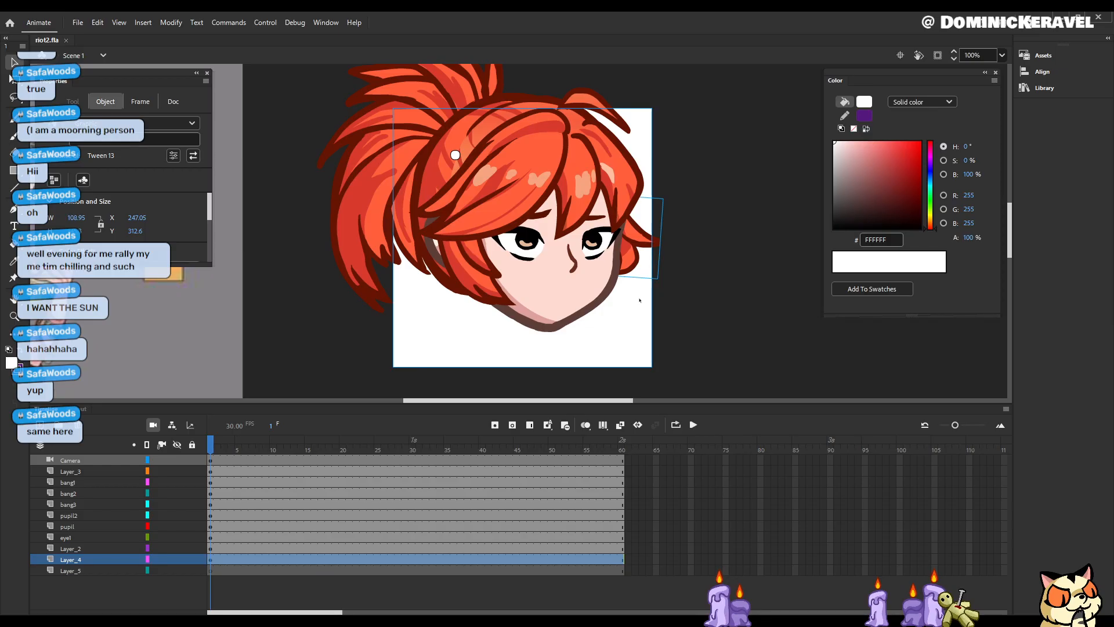
left_click(655, 325)
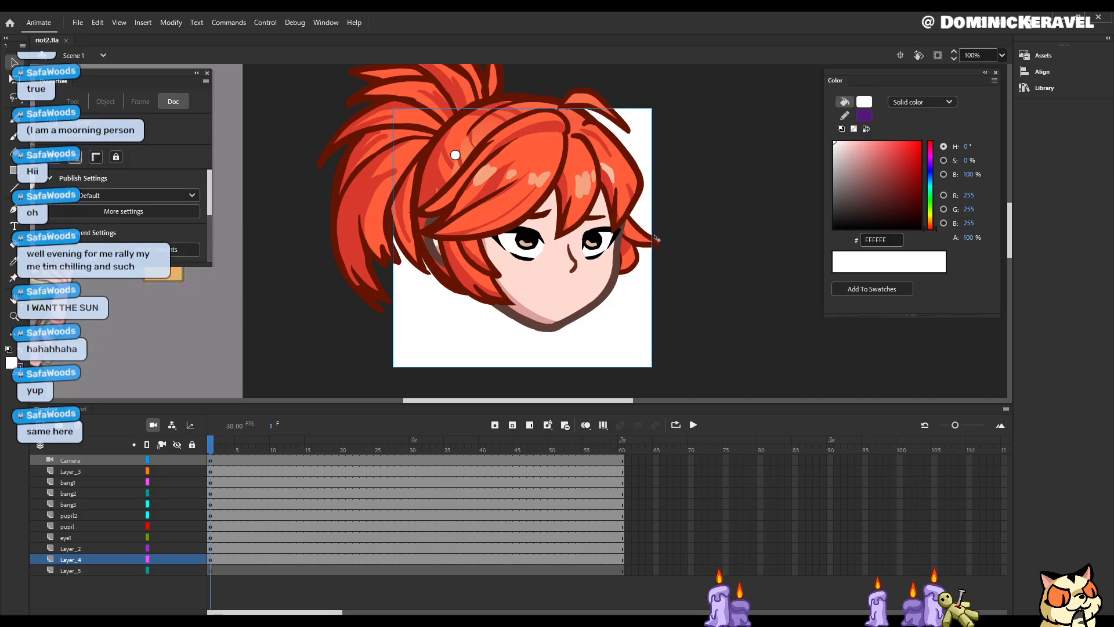
left_click_drag(622, 211, 701, 257)
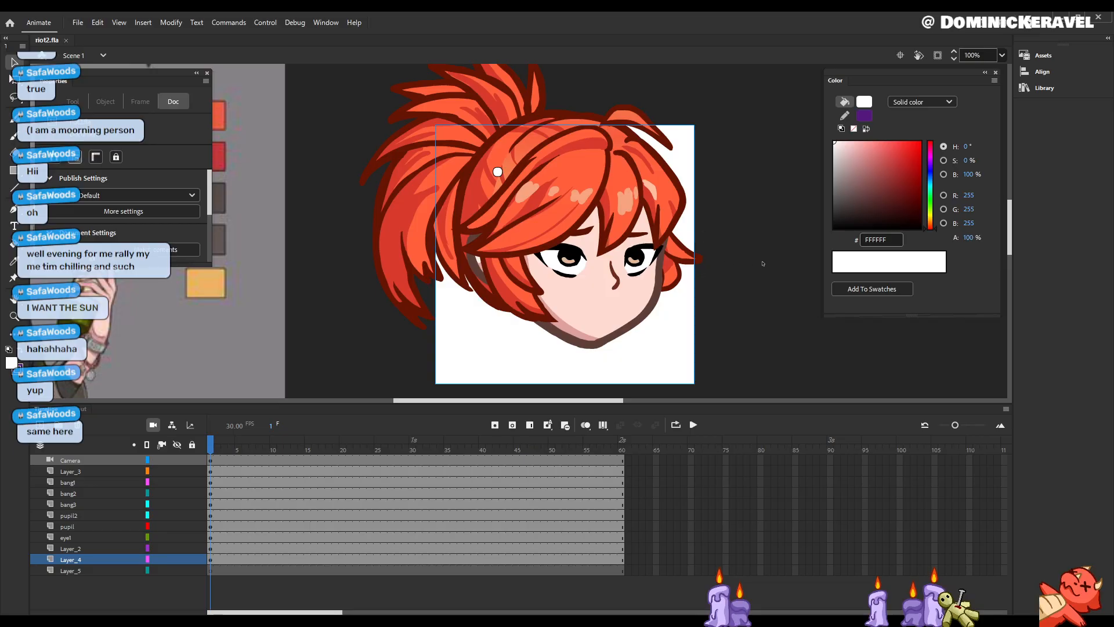
left_click_drag(695, 283, 682, 307)
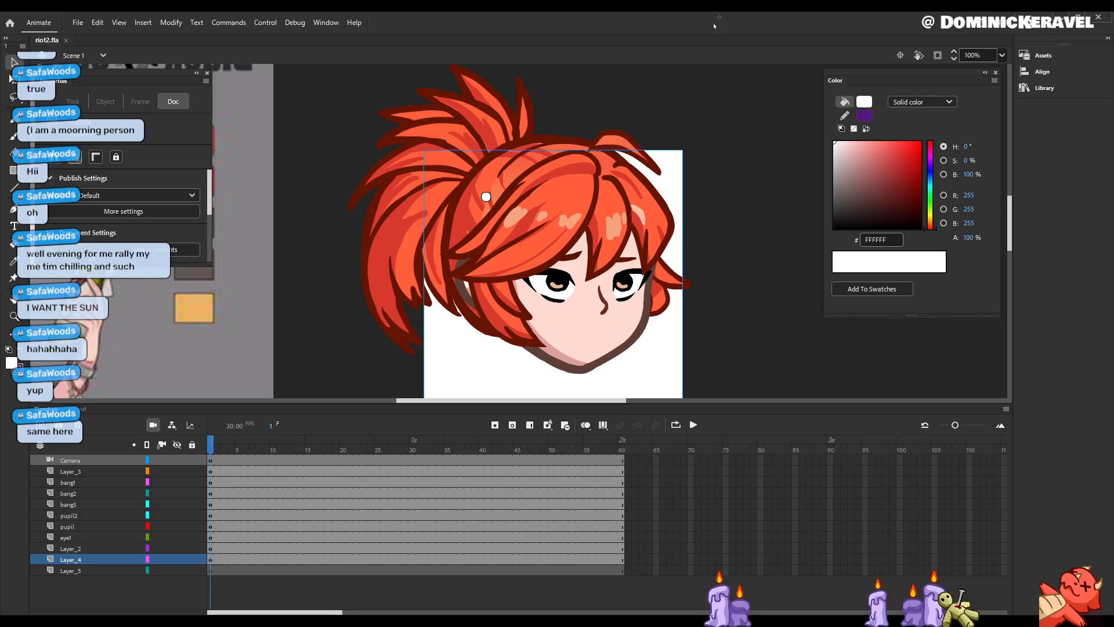
left_click_drag(637, 339, 642, 309)
Step: Pick up the 5E3E38 colour from the face outline and select the first frame of Layer_5 in the main scene
double_click(643, 308)
key("i")
left_click(644, 308)
double_click(713, 305, "ctrl")
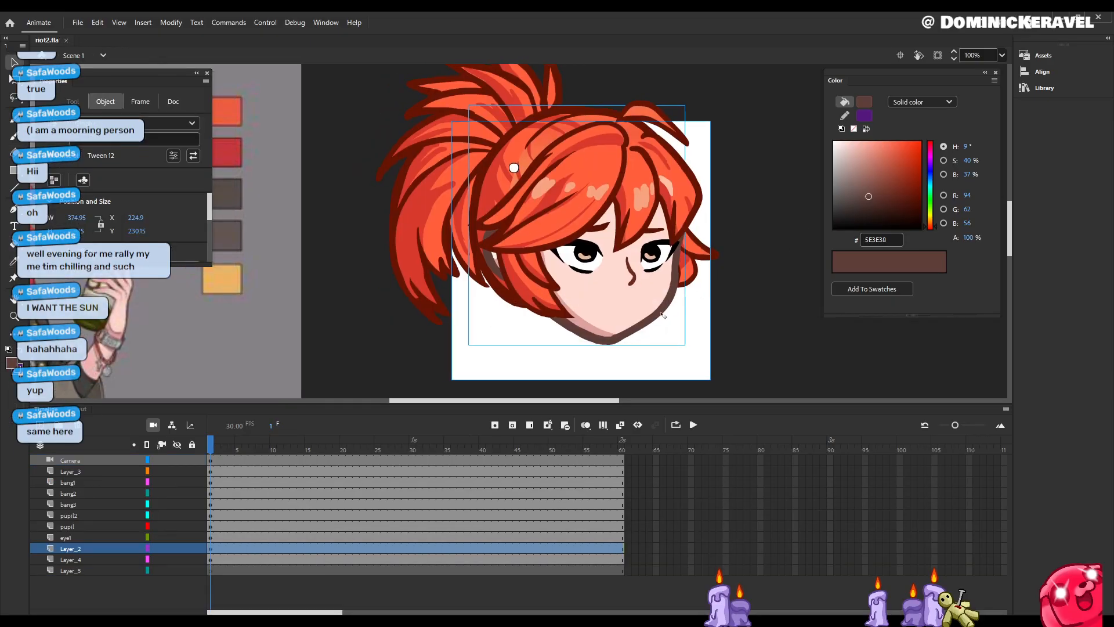
left_click(211, 560)
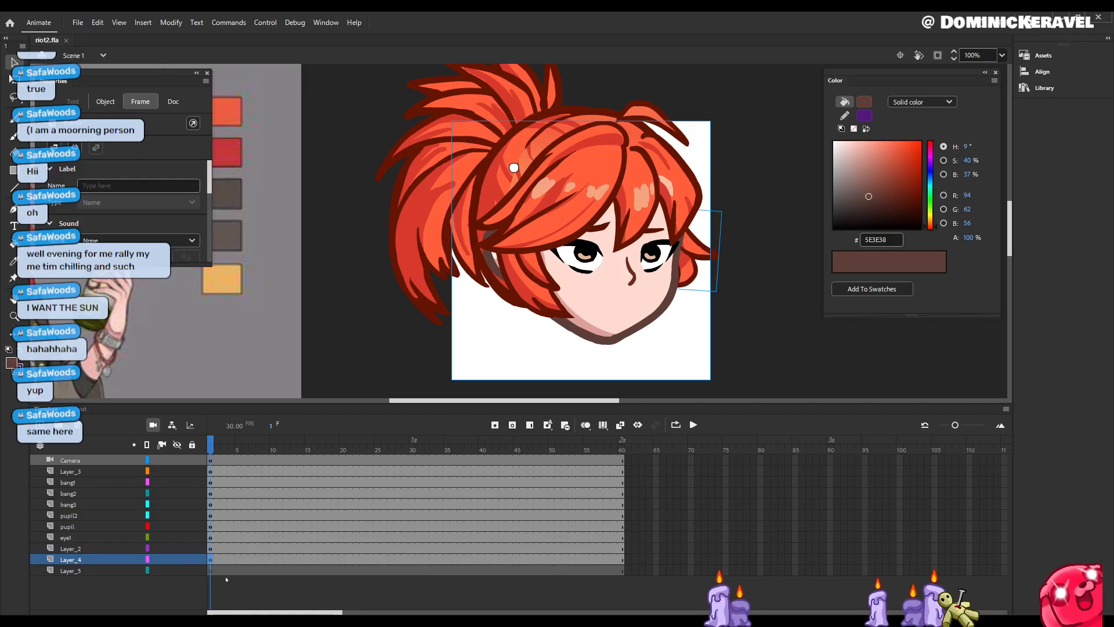
left_click(236, 573)
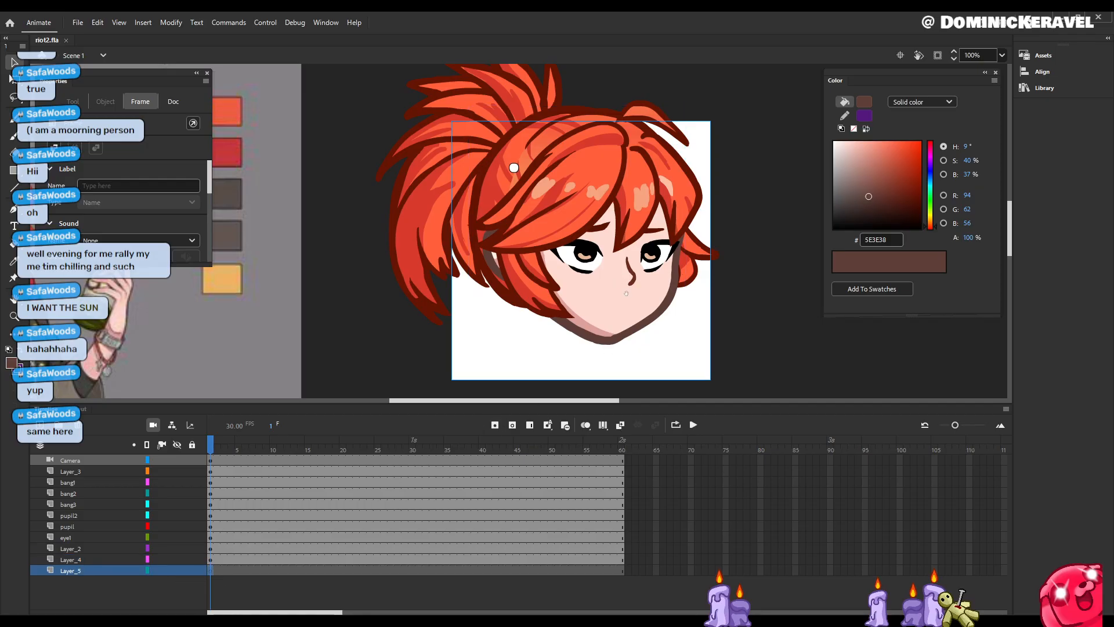
key("ctrl+minus")
left_click_drag(673, 267, 677, 326)
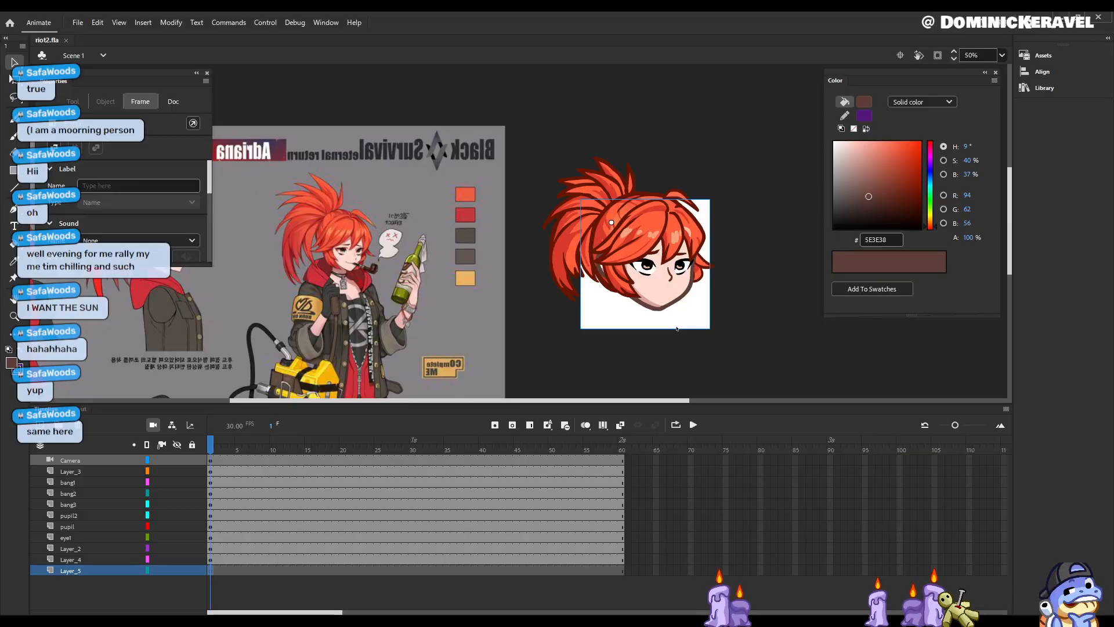
key("b")
key("v")
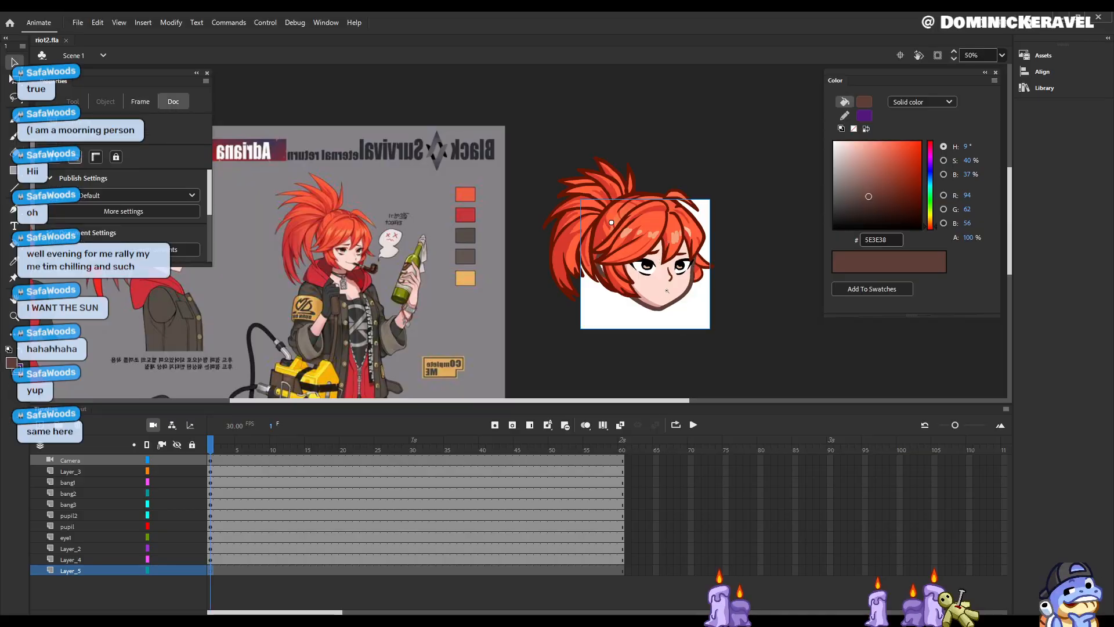
Step: Draw the two neck lines below the jaw on Layer_5 in the main scene with the 5E3E38 Classic Brush
left_click(666, 309)
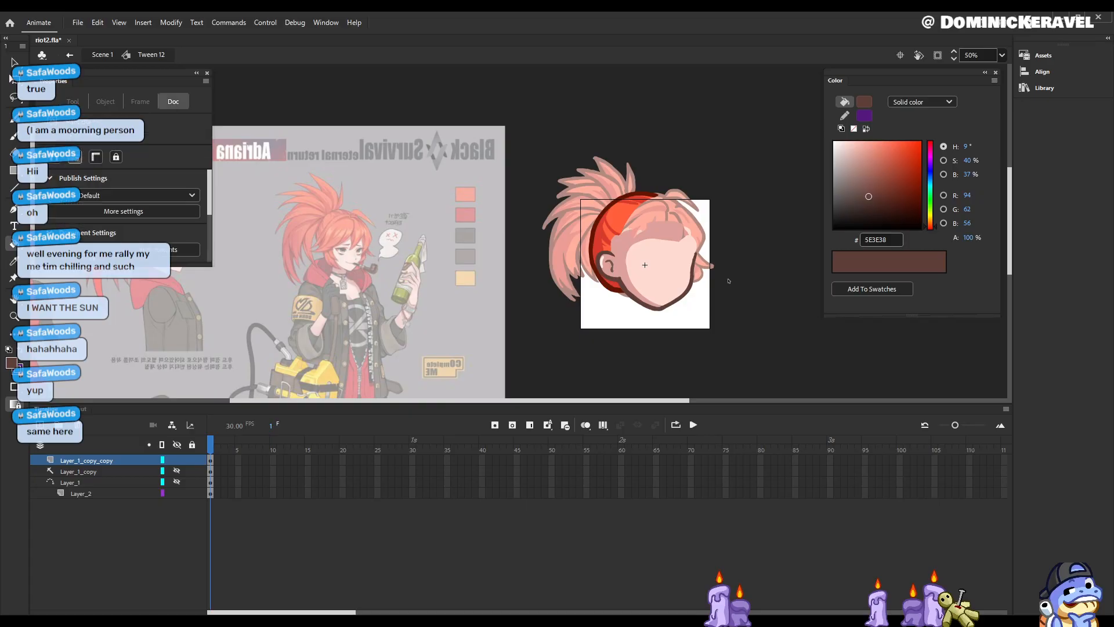
left_click(212, 573)
key("b")
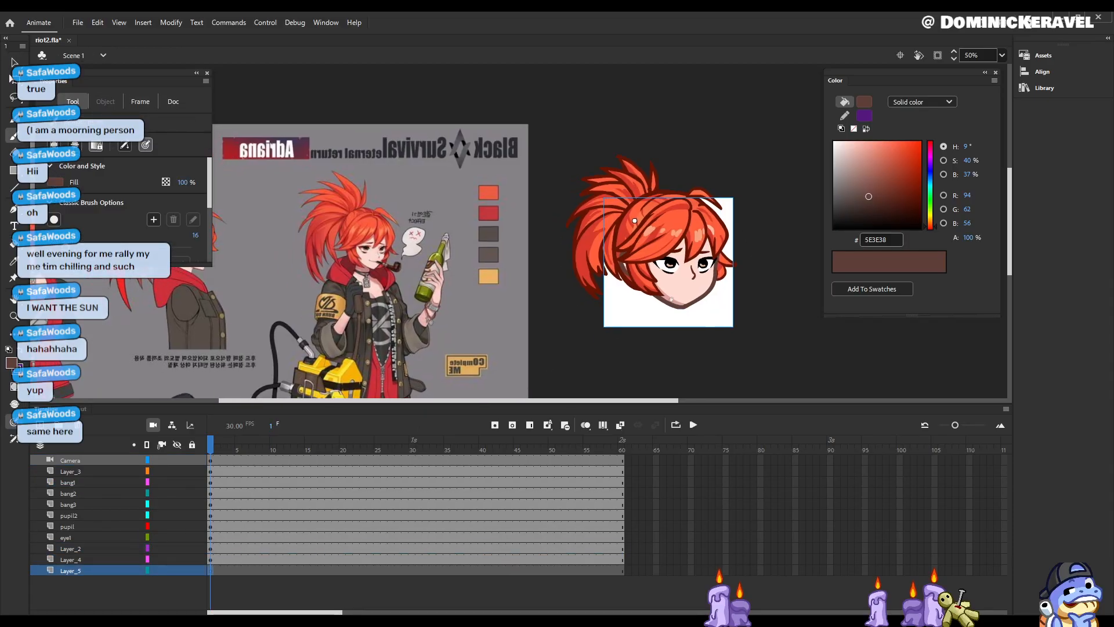
left_click_drag(698, 231, 678, 236)
mouse_move(656, 312)
left_mouse_down()
mouse_move(654, 325)
mouse_move(630, 317)
left_mouse_up()
key("ctrl+z")
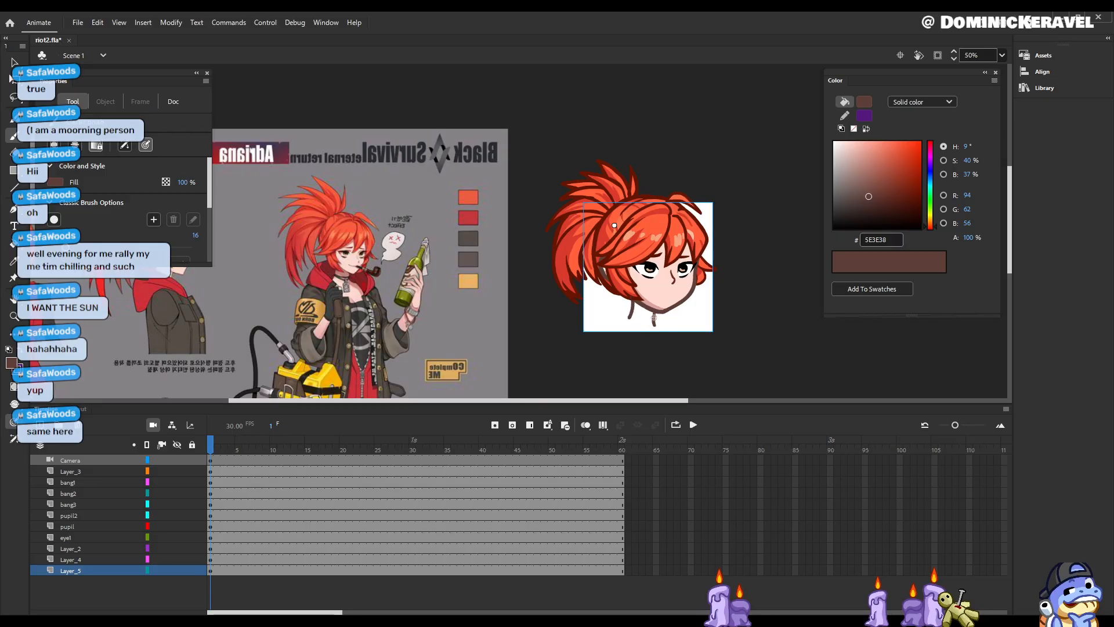
key("e")
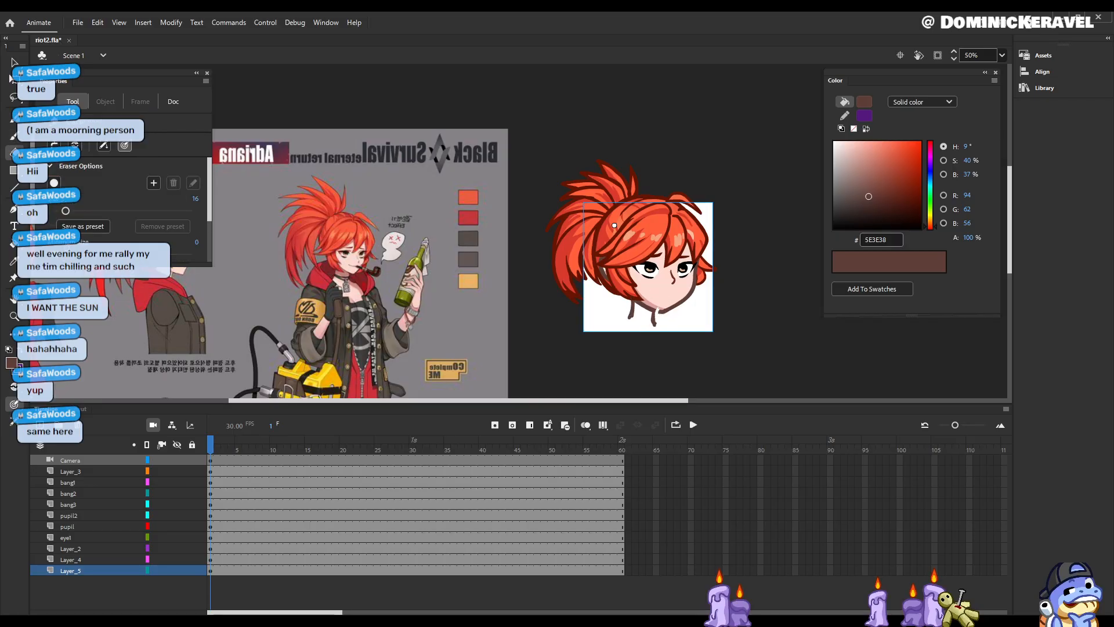
key("v")
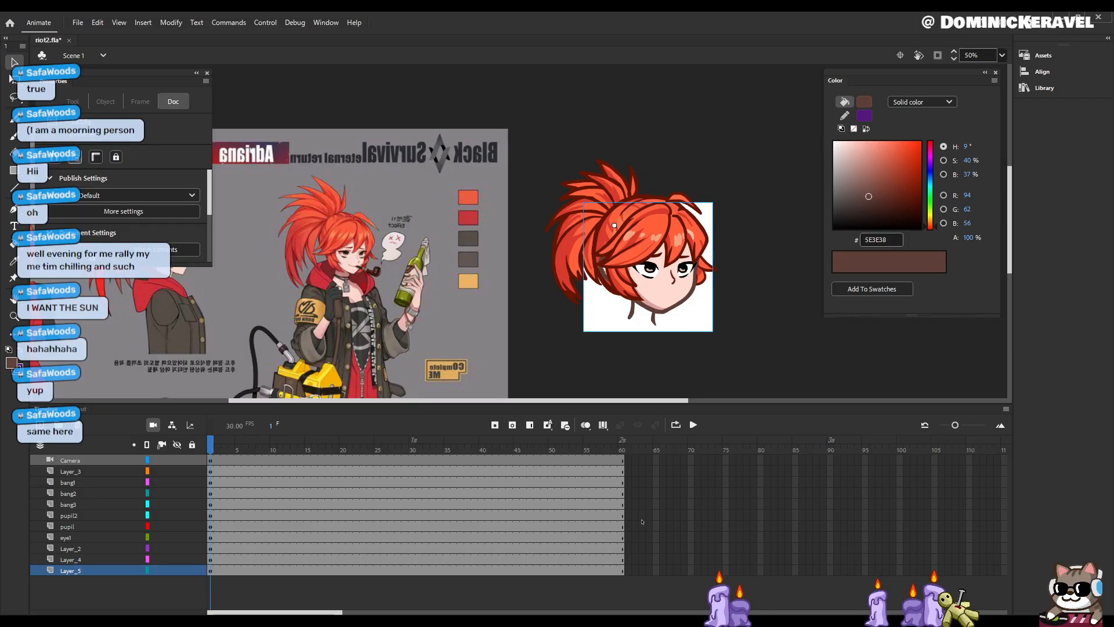
Step: Redraw the front neck line on Layer_5 so its base curves outward, cleaning up the stroke with the Eraser
key("b")
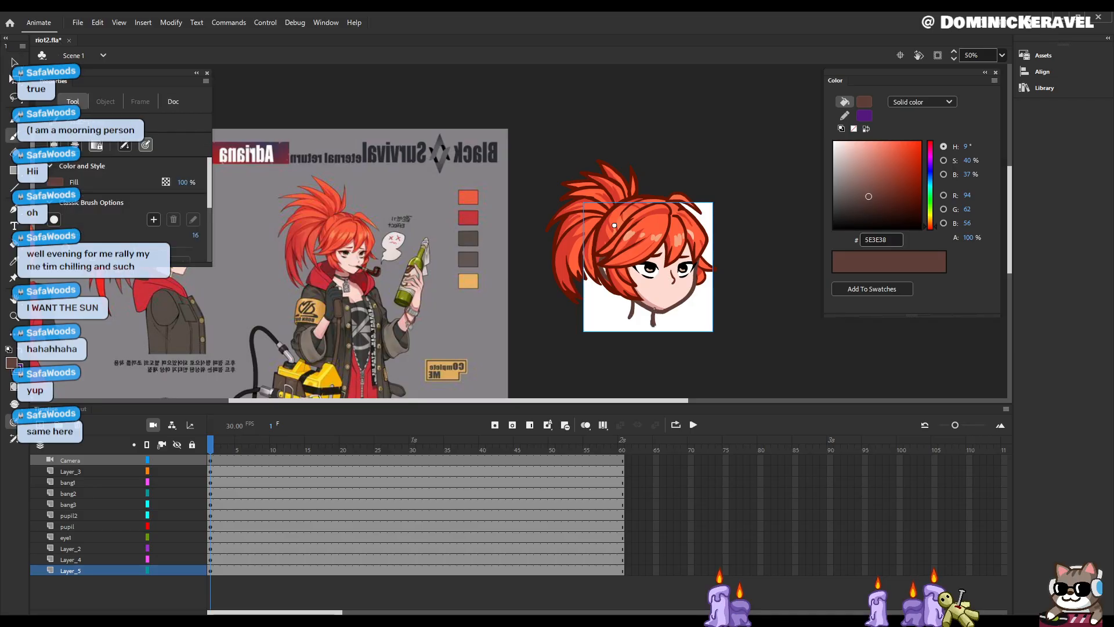
left_click_drag(651, 321, 664, 329)
key("e")
left_click_drag(650, 312, 661, 325)
key("b")
key("e")
key("b")
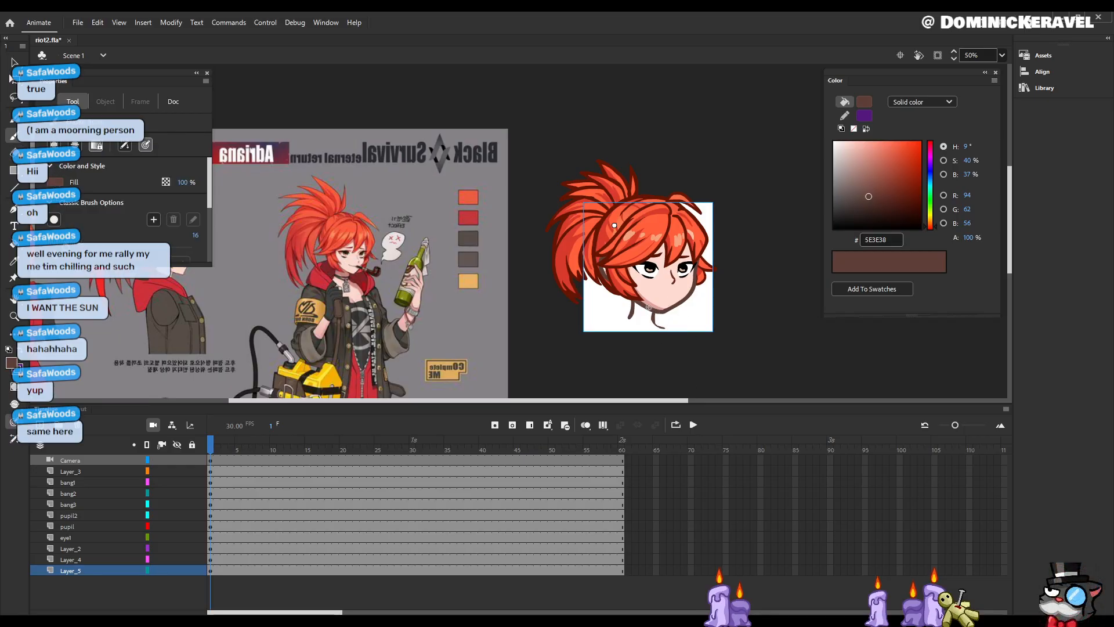
key("v")
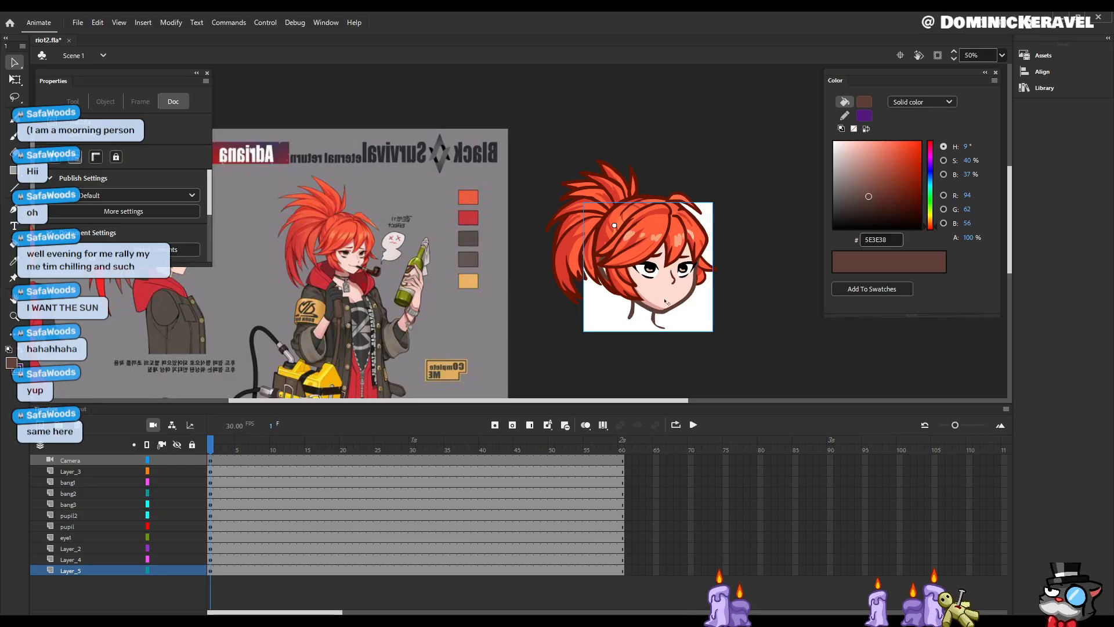
Step: Retouch the front neck line's curved base and flare the base of the rear neck line outward
key("e")
key("b")
left_click_drag(654, 312, 663, 328)
key("e")
key("b")
left_click_drag(654, 314, 664, 326)
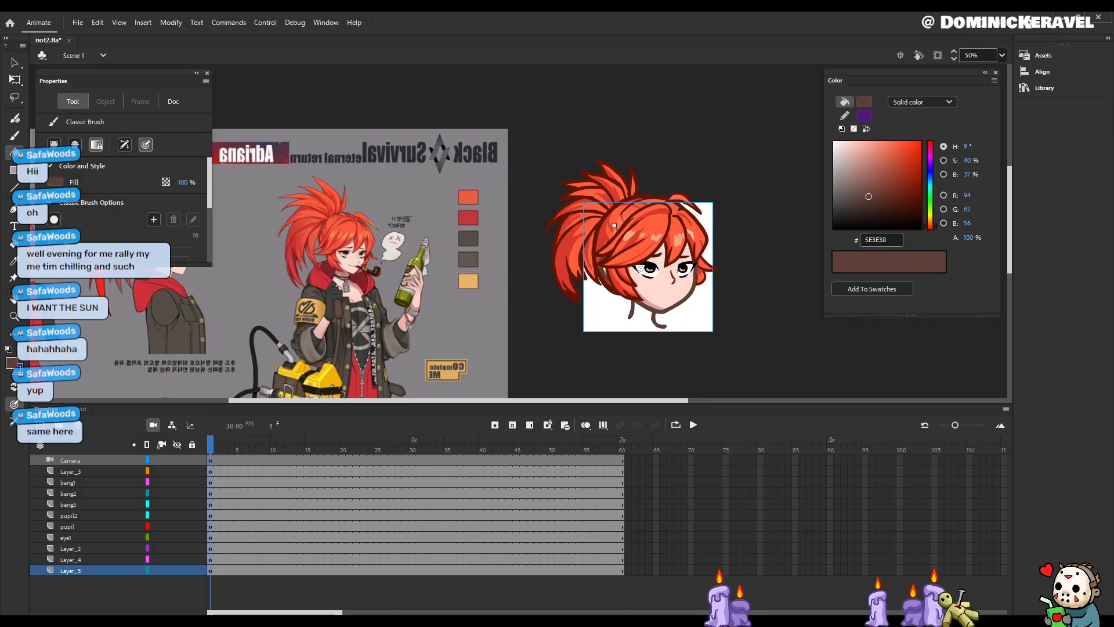
key("v")
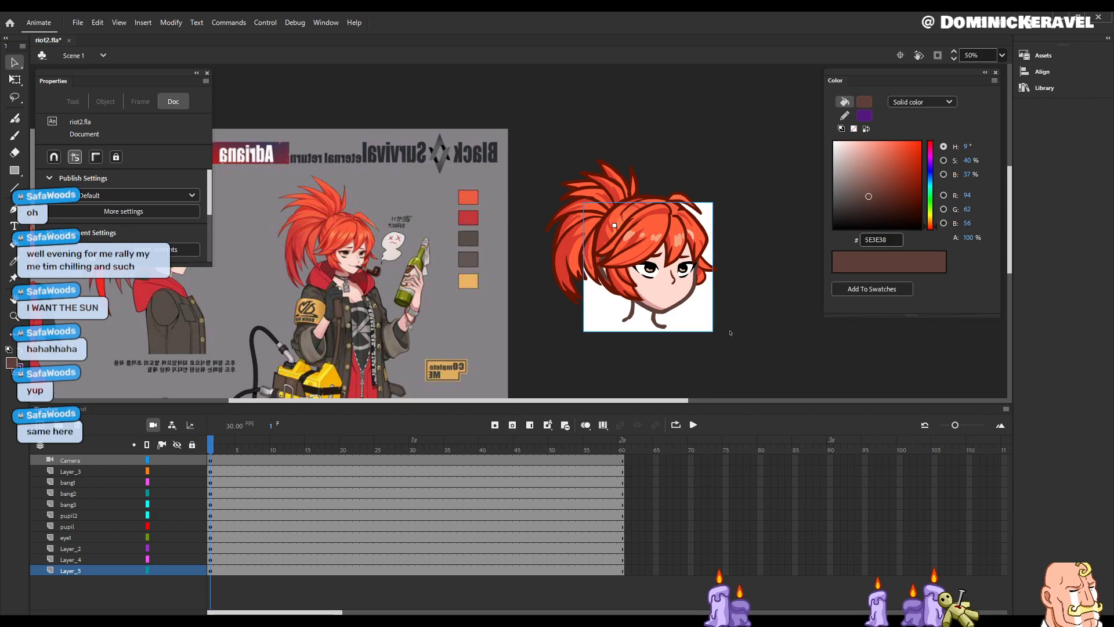
Step: Save the file with the redrawn neck lines
key("k")
key("b")
key("e")
key("v")
key("k")
key("ctrl+s")
key("v")
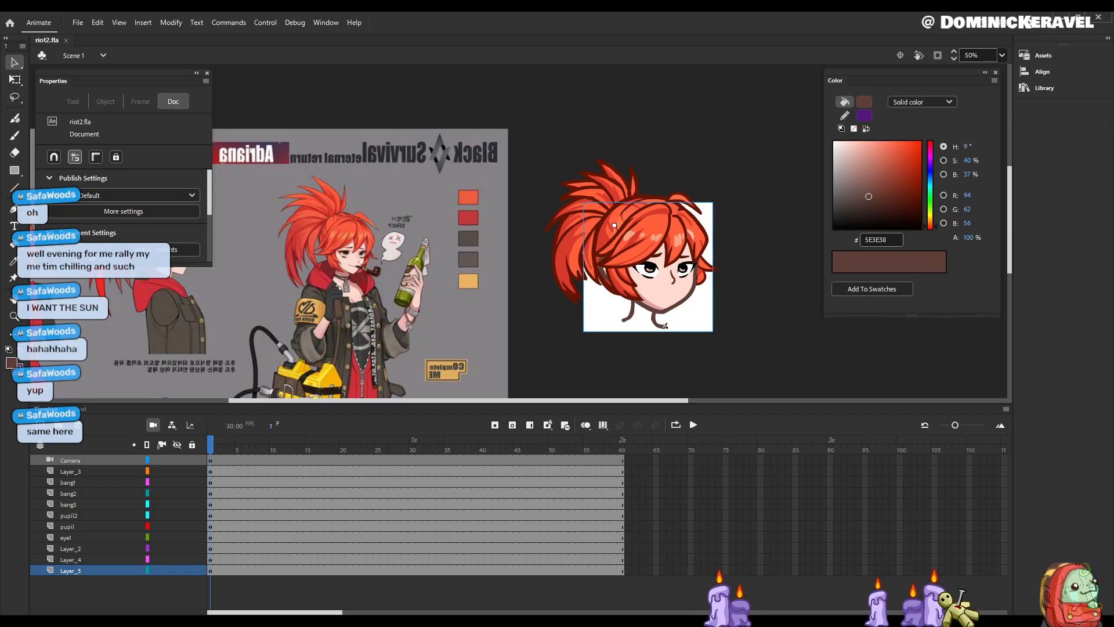
key("k")
key("ctrl+s")
key("b")
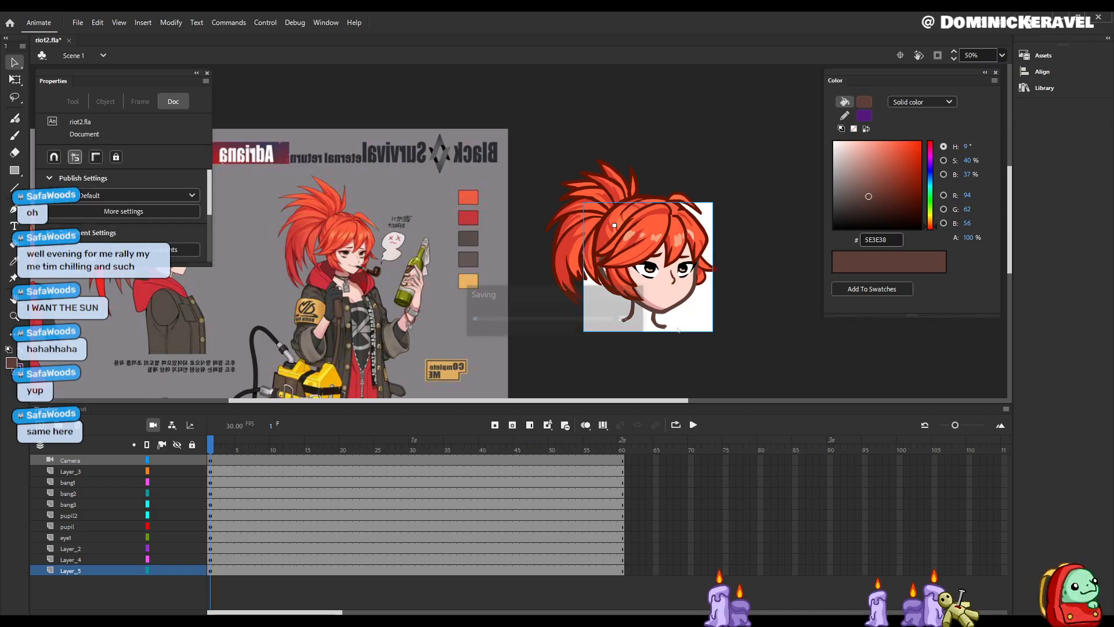
left_click_drag(666, 327, 692, 347)
key("ctrl+z")
Step: Save the file and sample the red D1313D from the reference character's hood as the Classic Brush fill colour
key("ctrl+s")
key("v")
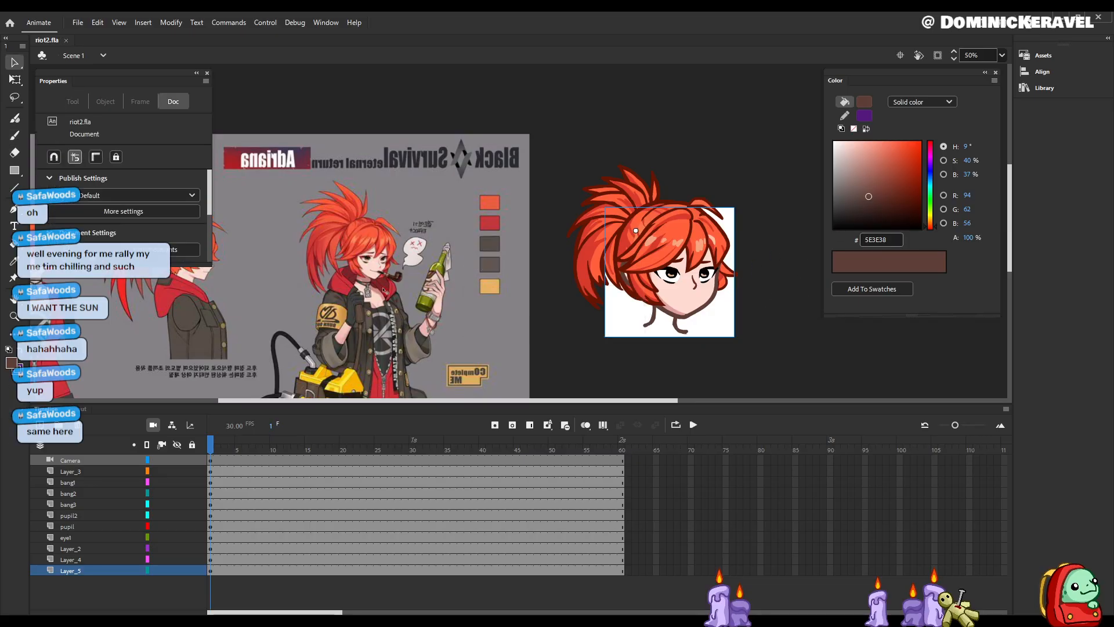
key("i")
left_click(339, 283)
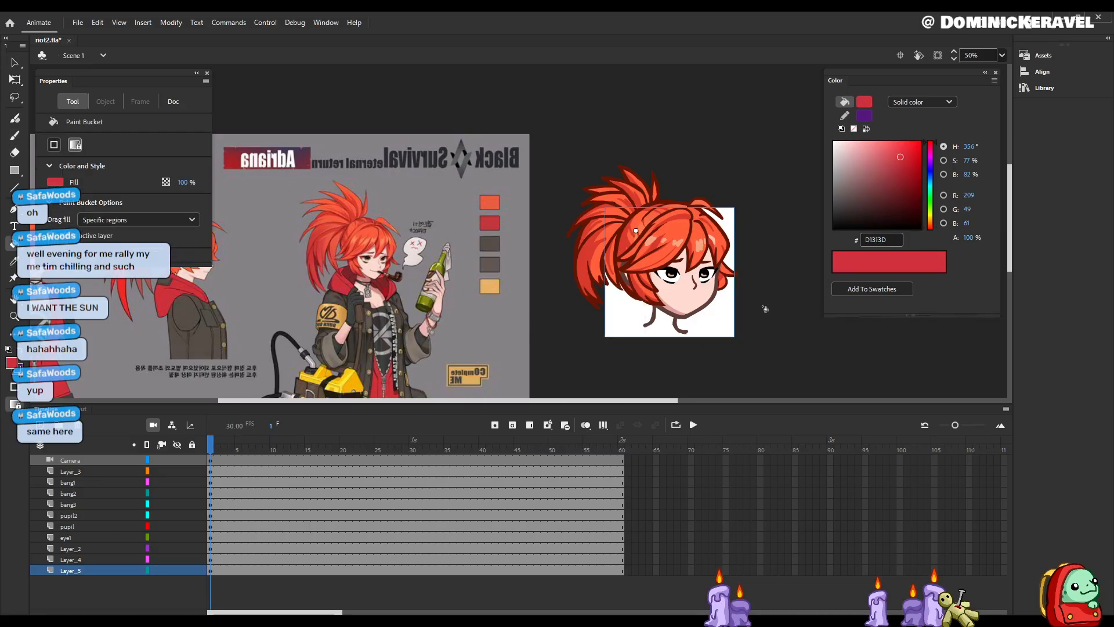
key("v")
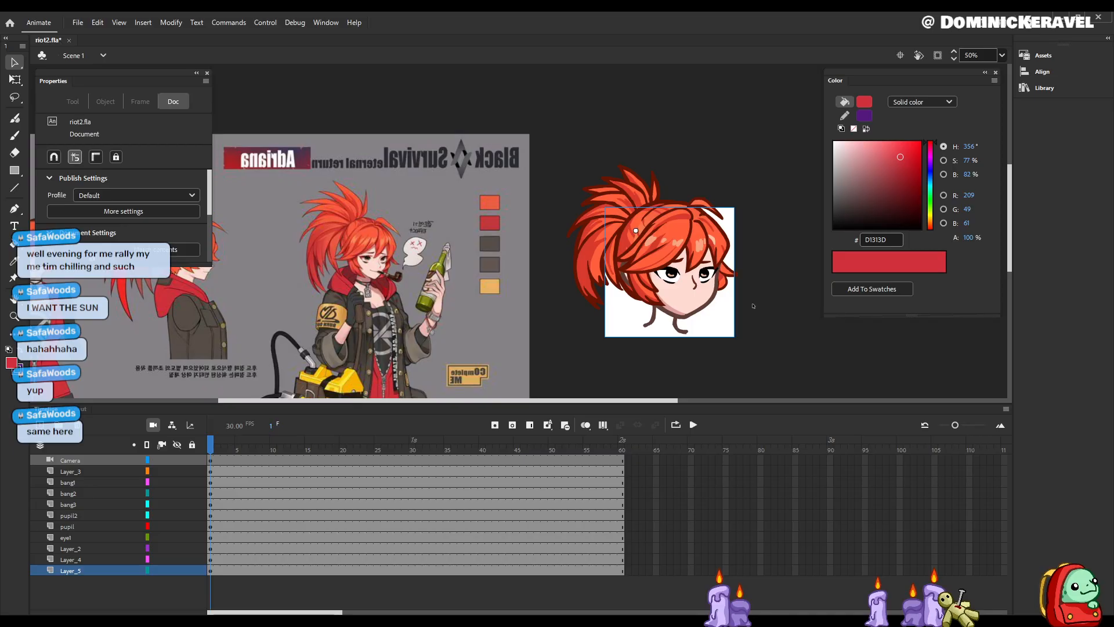
key("e")
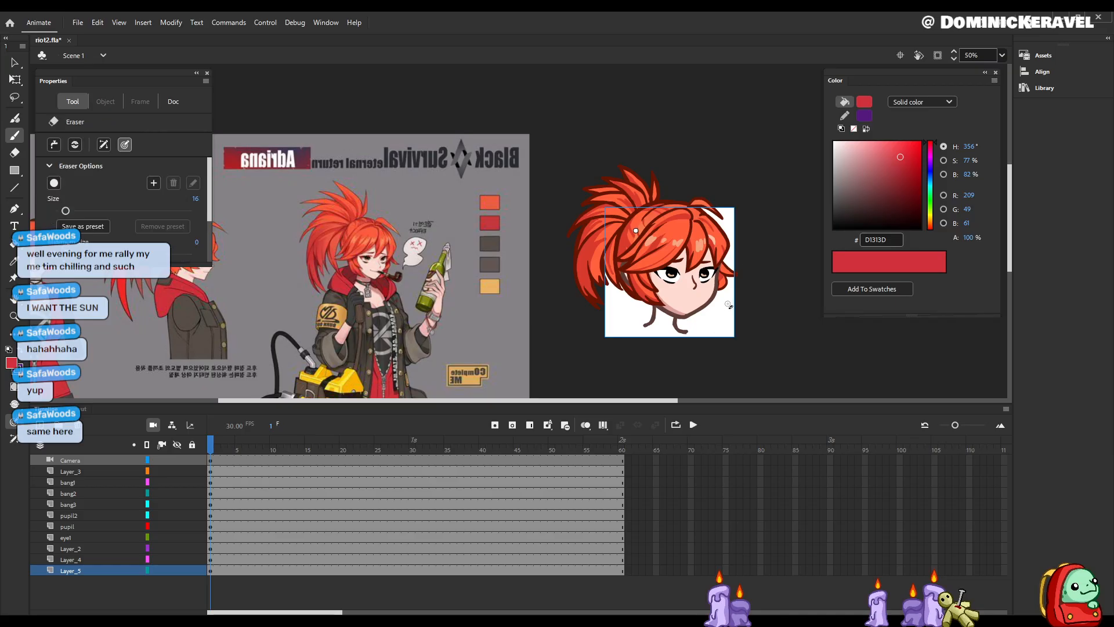
key("v")
key("b")
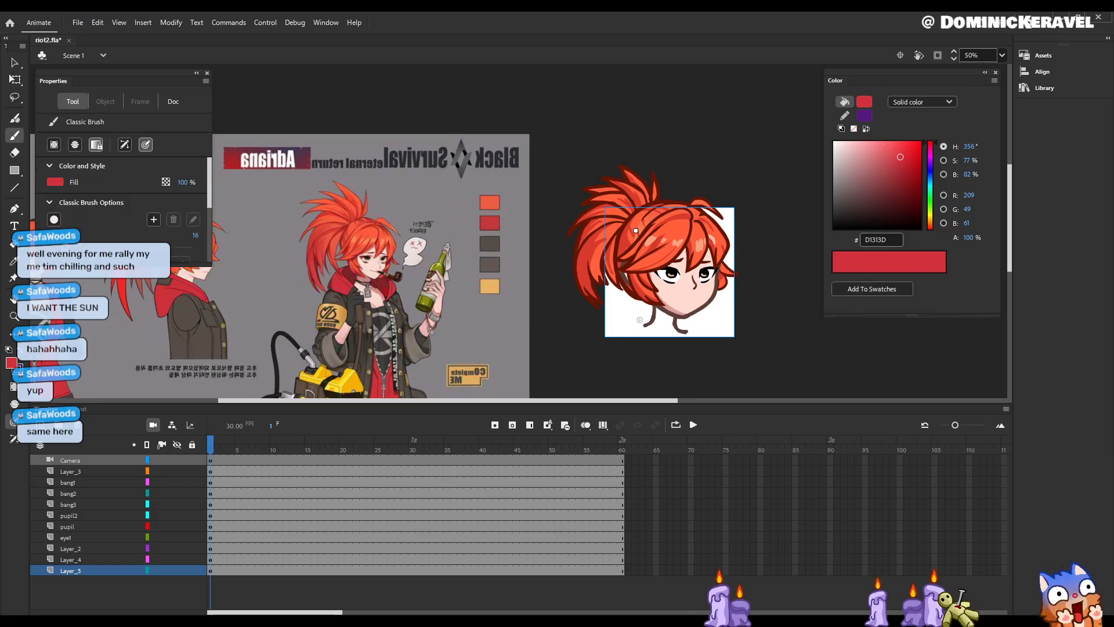
key("e")
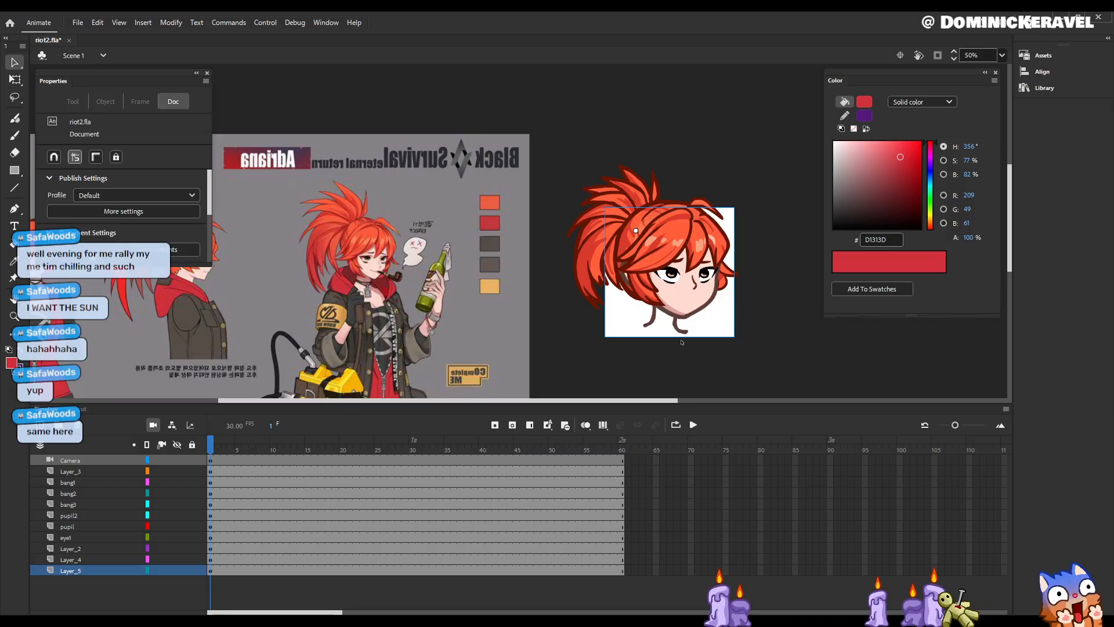
key("ctrl+s")
key("b")
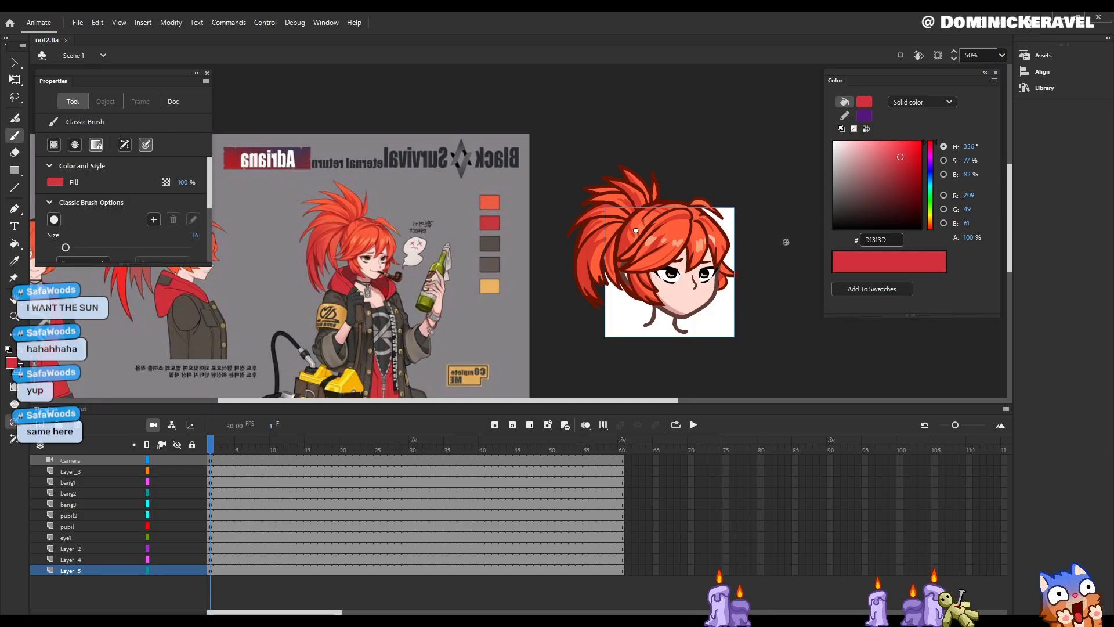
Step: Outline the rear part of the red hood beside the neck in D1313D, redoing the outer edge, and save the file
left_click_drag(646, 311, 660, 335)
key("ctrl+z")
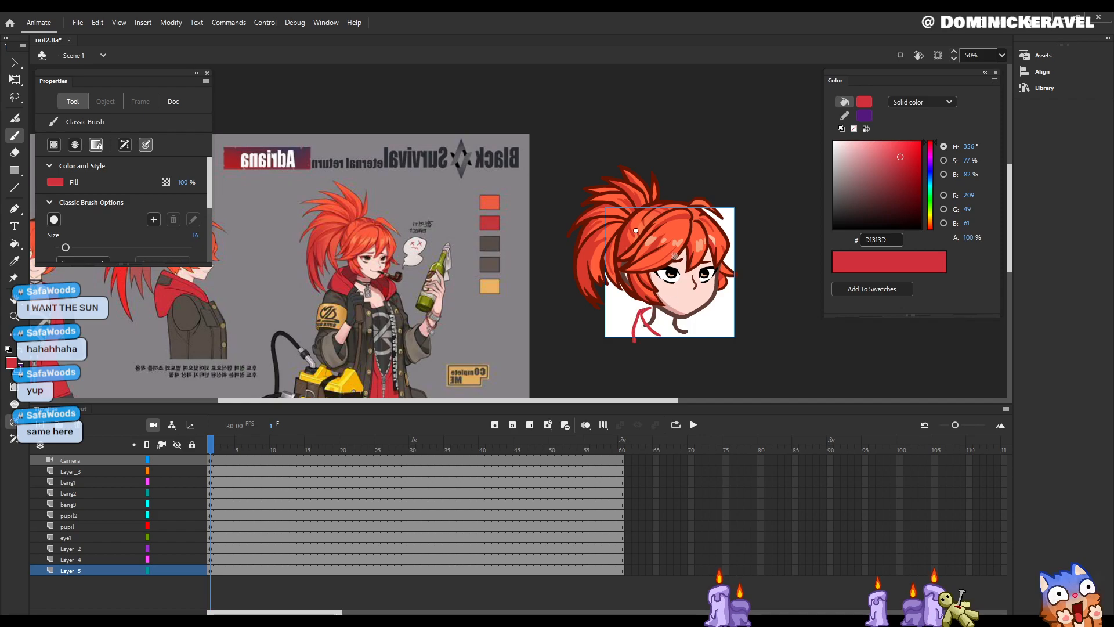
left_click_drag(647, 311, 628, 330)
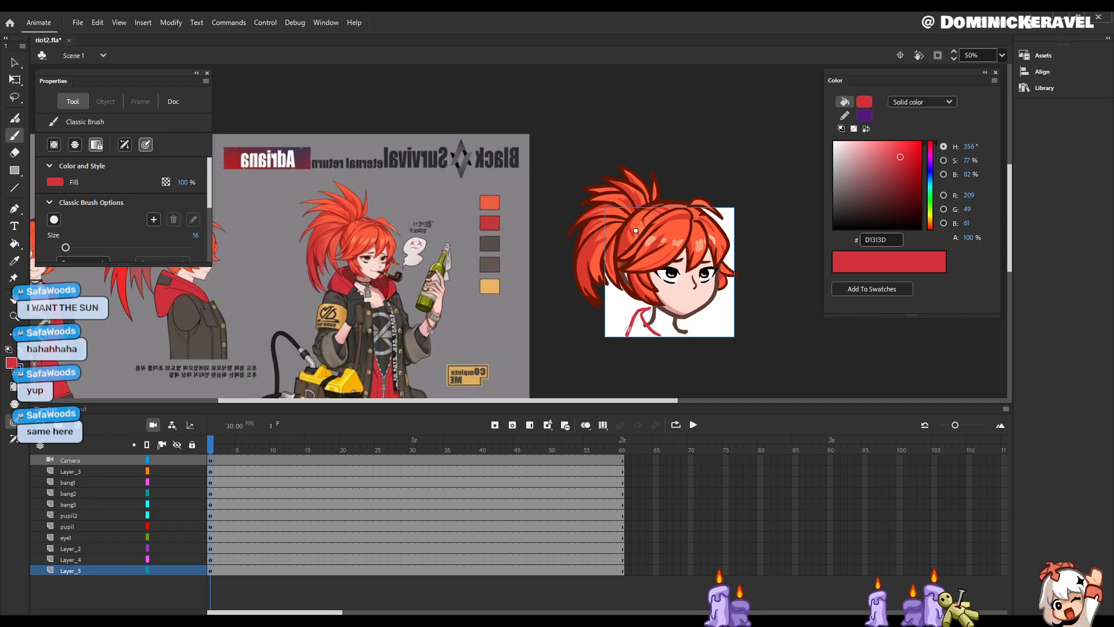
left_click_drag(630, 337, 654, 346)
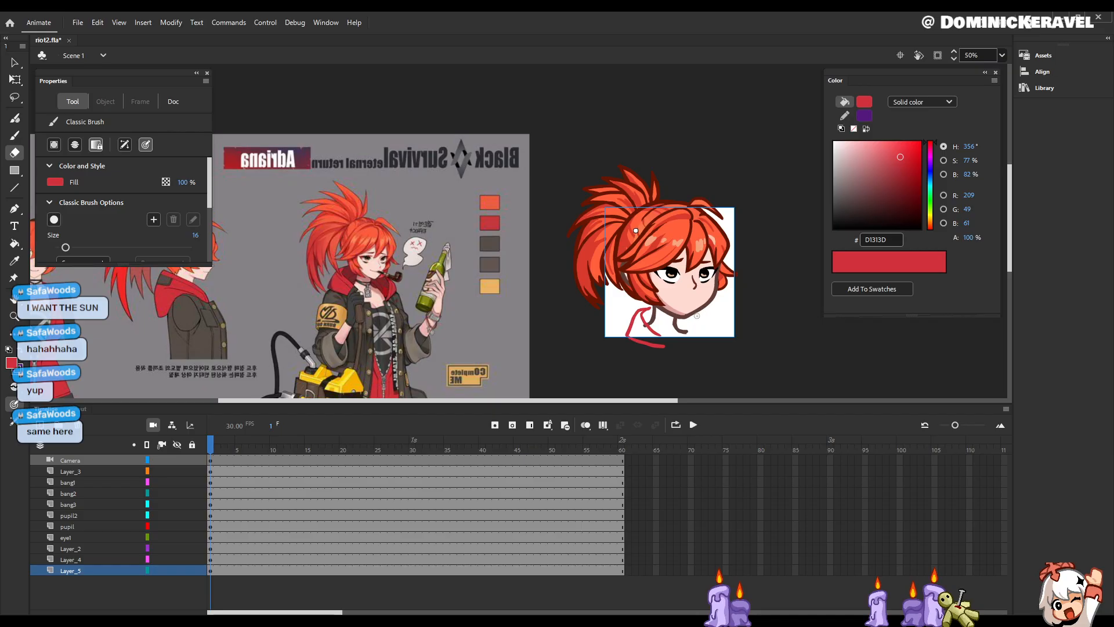
key("v")
key("ctrl+s")
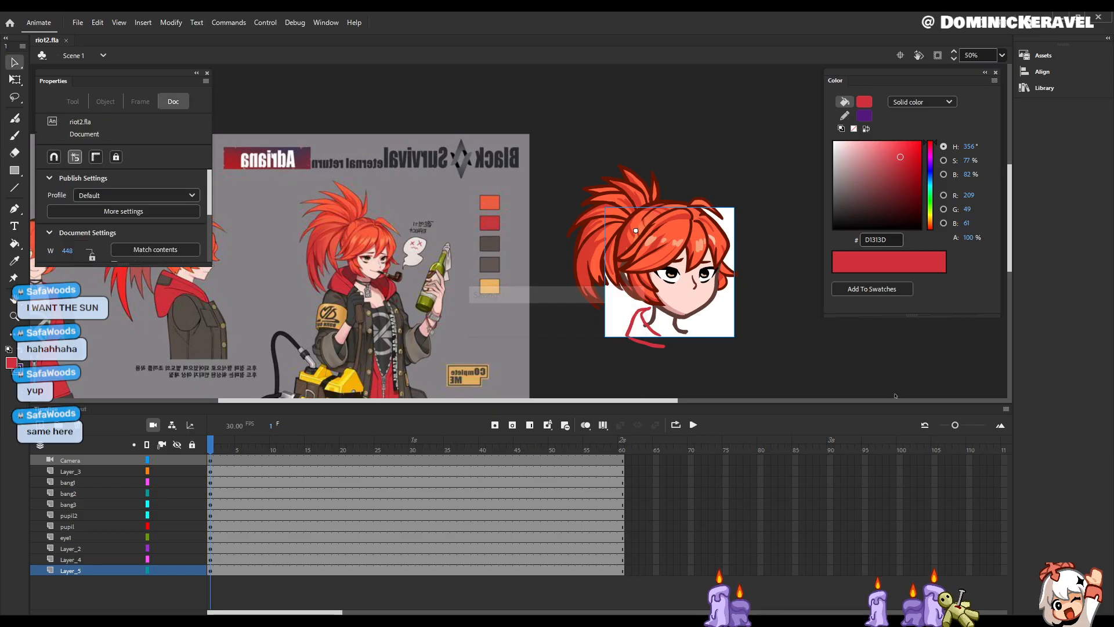
Step: Close the rear hood outline near the neck's base, fill it with D1313D and trim its edge with the Eraser
key("b")
left_click_drag(659, 333, 663, 343)
key("k")
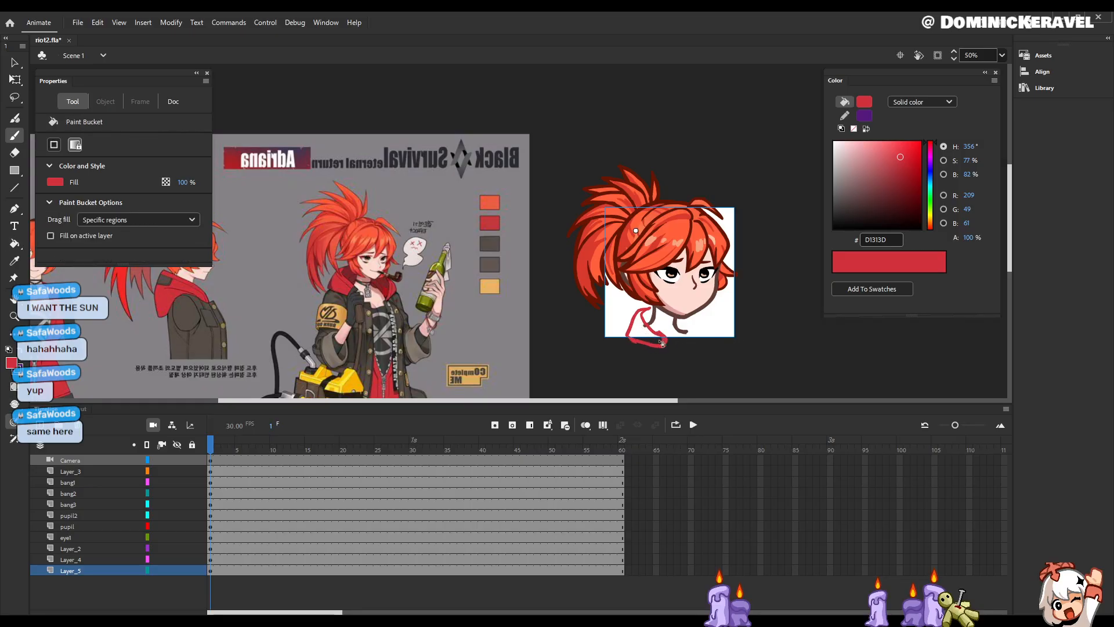
left_click(630, 336)
key("b")
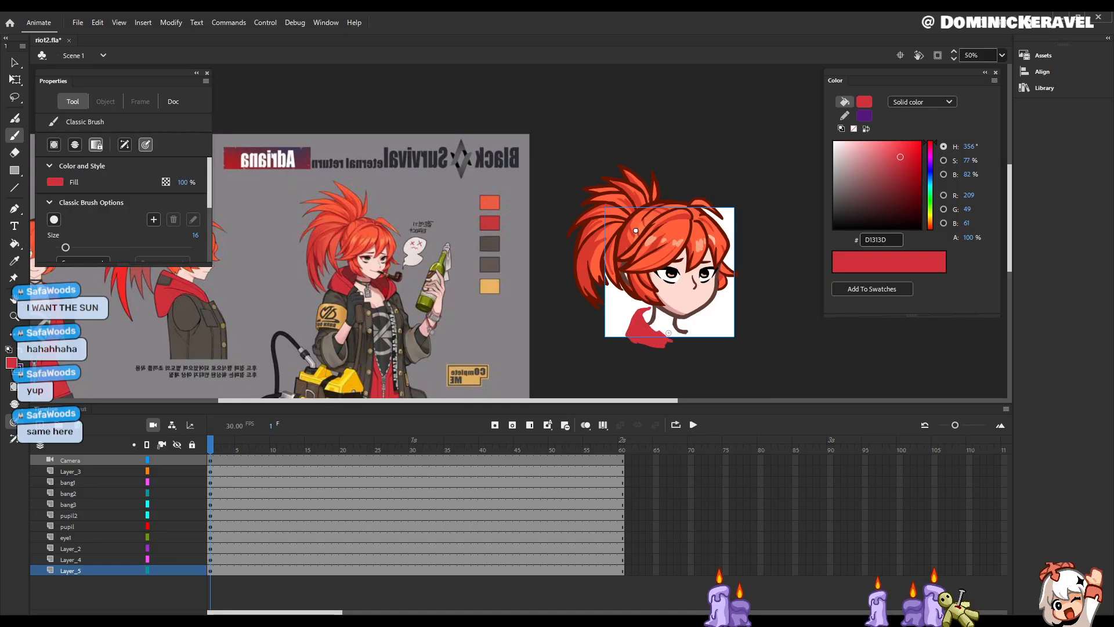
key("e")
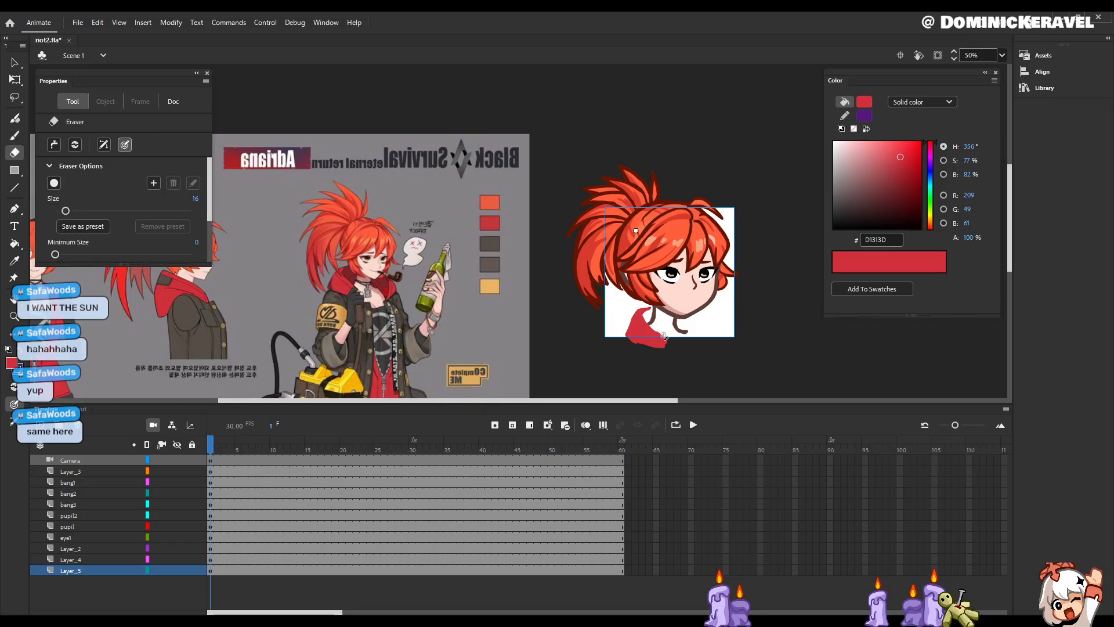
key("v")
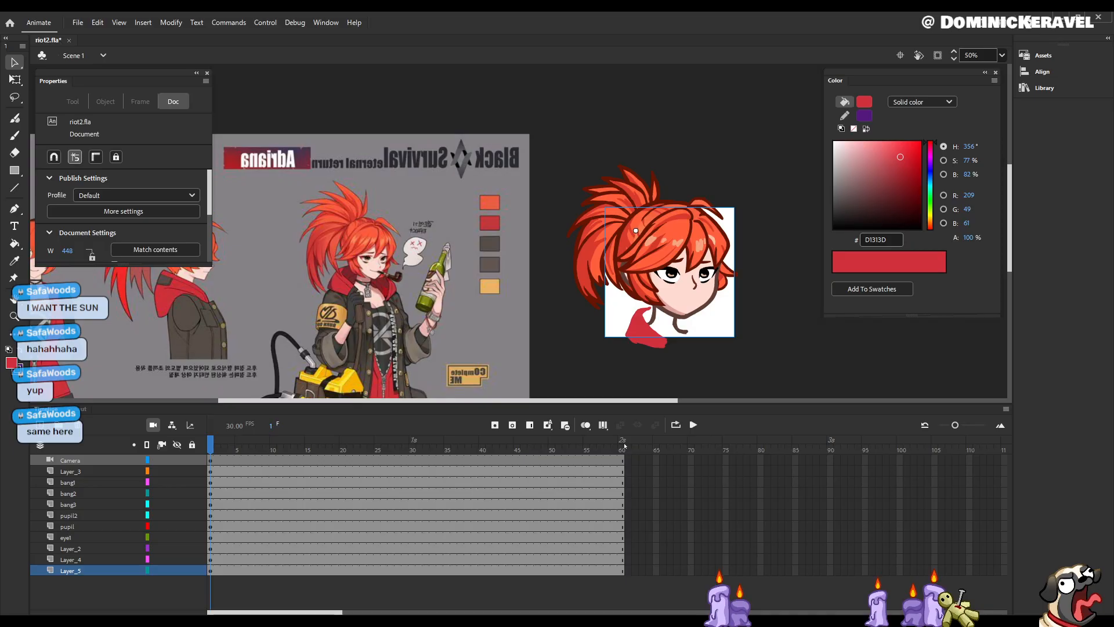
Step: Select the filled red hood shape on Layer_5 and save the file
key("o")
key("i")
key("k")
key("b")
key("e")
key("b")
left_click_drag(706, 344, 726, 352)
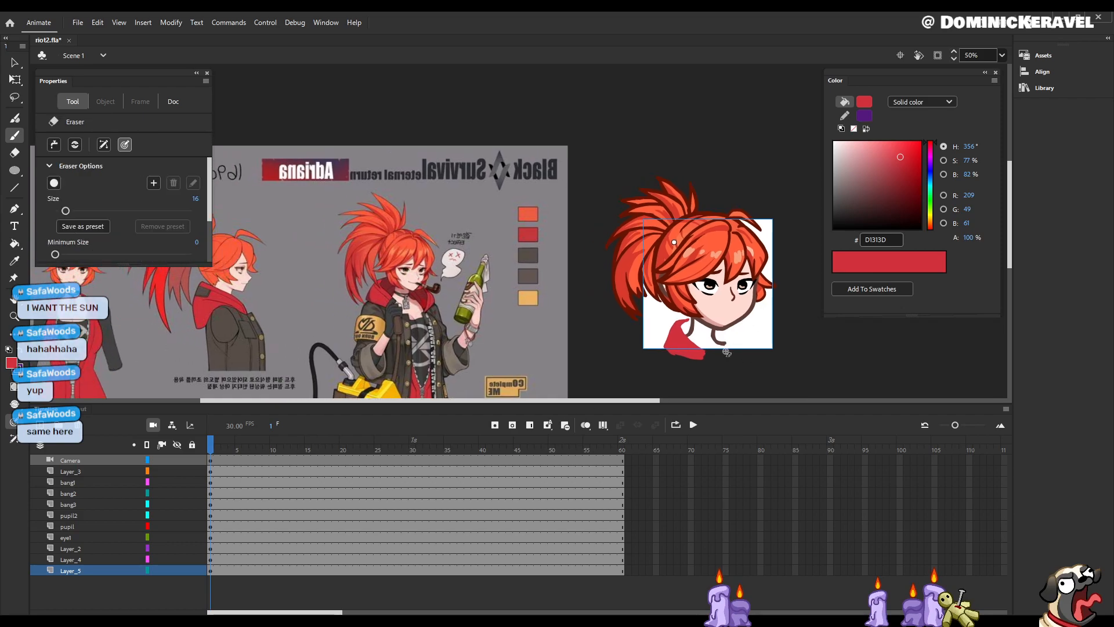
key("e")
key("b")
key("v")
left_click(684, 344)
key("ctrl+s")
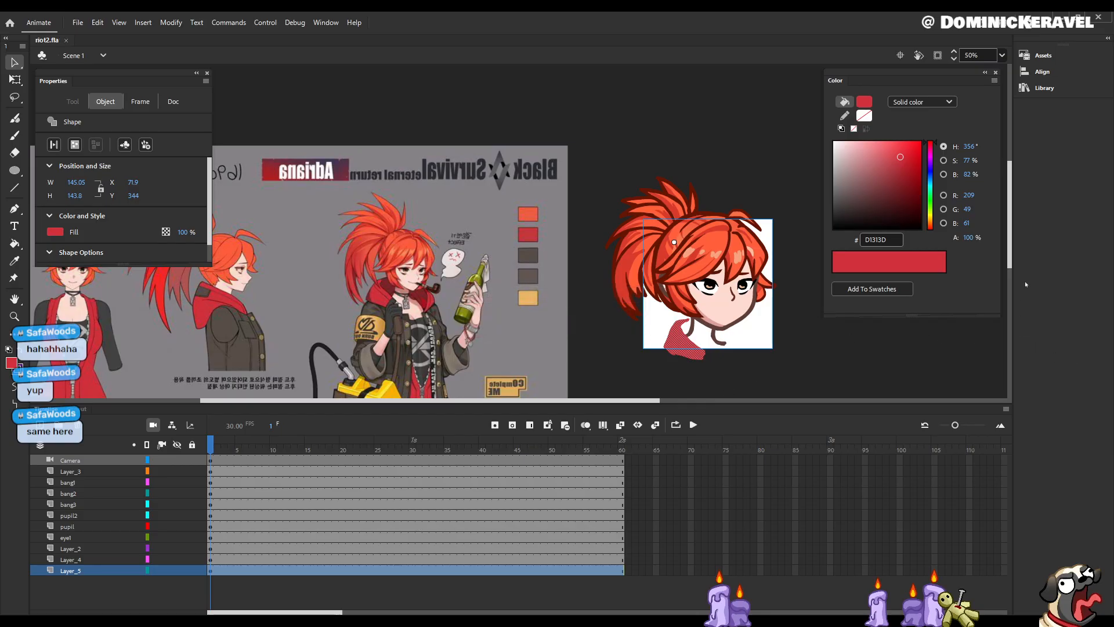
Step: Add a new layer, move it beneath Layer_5 and select its first frame
scroll(684, 276, "down", 1)
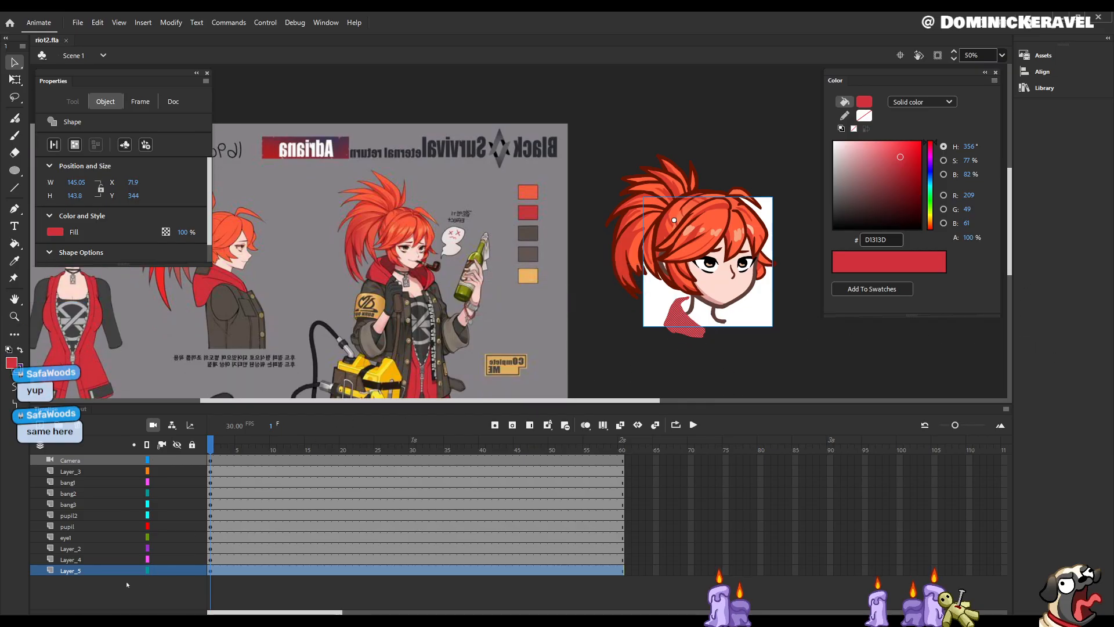
mouse_move(63, 405)
left_mouse_down()
mouse_move(65, 532)
mouse_move(61, 404)
left_mouse_up()
left_click(40, 426)
left_click_drag(162, 571, 119, 614)
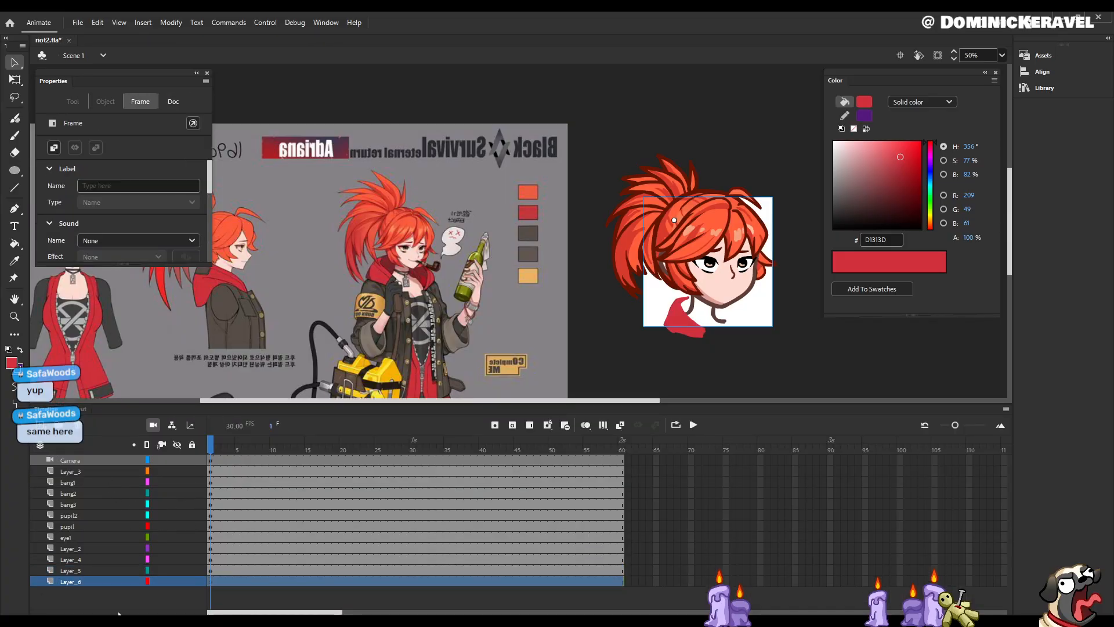
left_click(213, 580)
Step: Paint the front part of the hood in D1313D on Layer_6, on the far side of the neck
key("b")
mouse_move(712, 303)
left_mouse_down()
mouse_move(730, 308)
mouse_move(745, 338)
mouse_move(763, 319)
mouse_move(746, 338)
left_mouse_up()
key("k")
key("b")
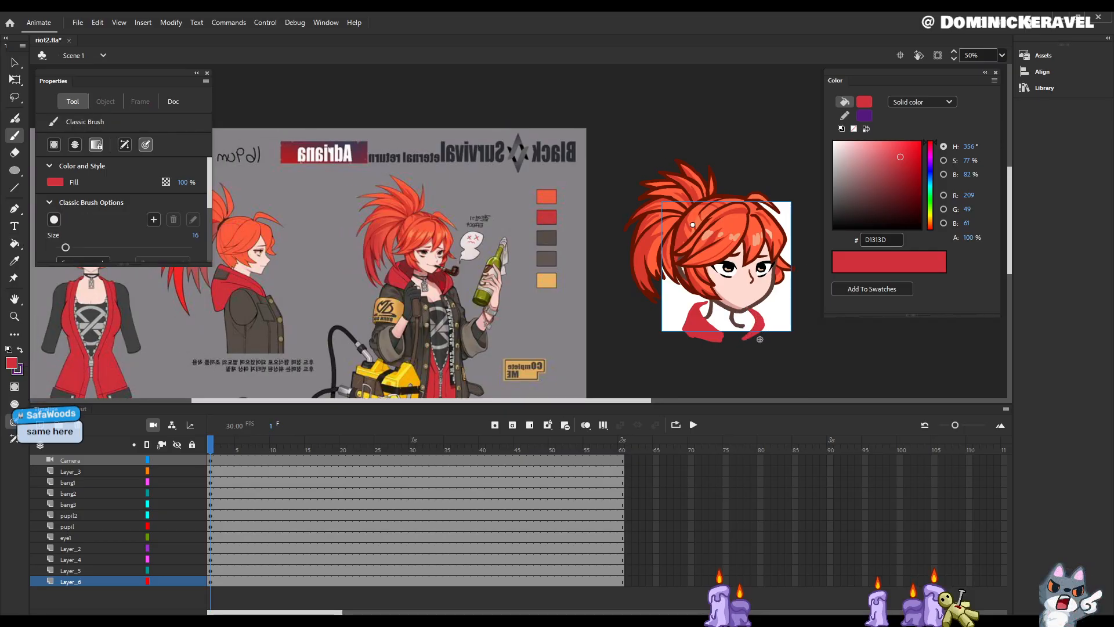
left_click(901, 210)
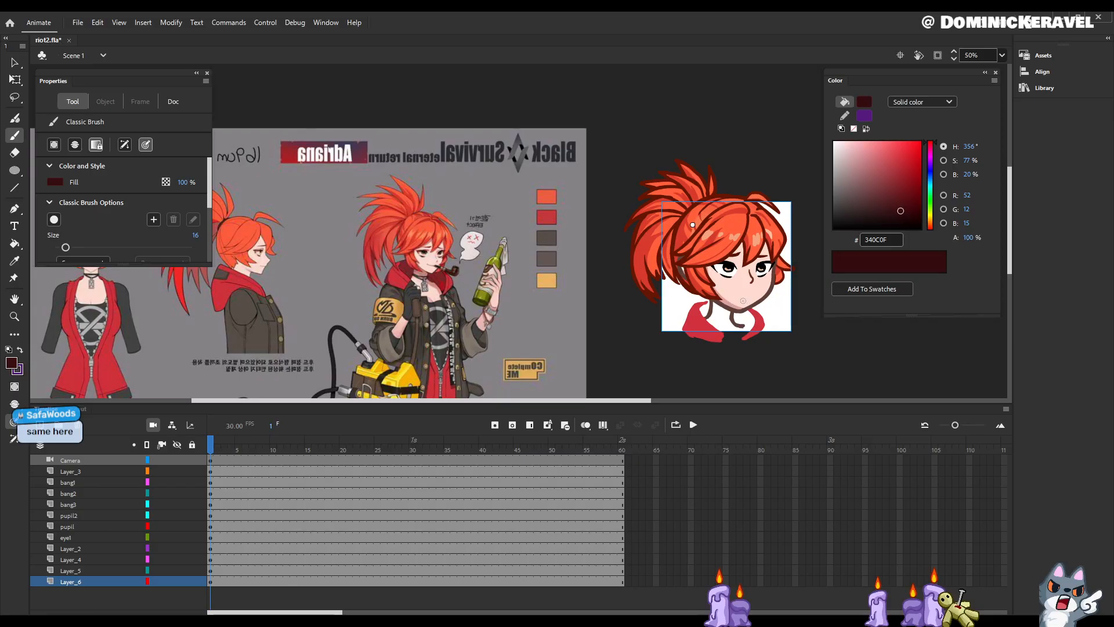
left_click(902, 206)
left_click_drag(734, 299, 762, 314)
key("ctrl+z")
key("ctrl+z")
Step: Paint dark red 6C151B line work on the rear hood shape on Layer_5
left_click(903, 192)
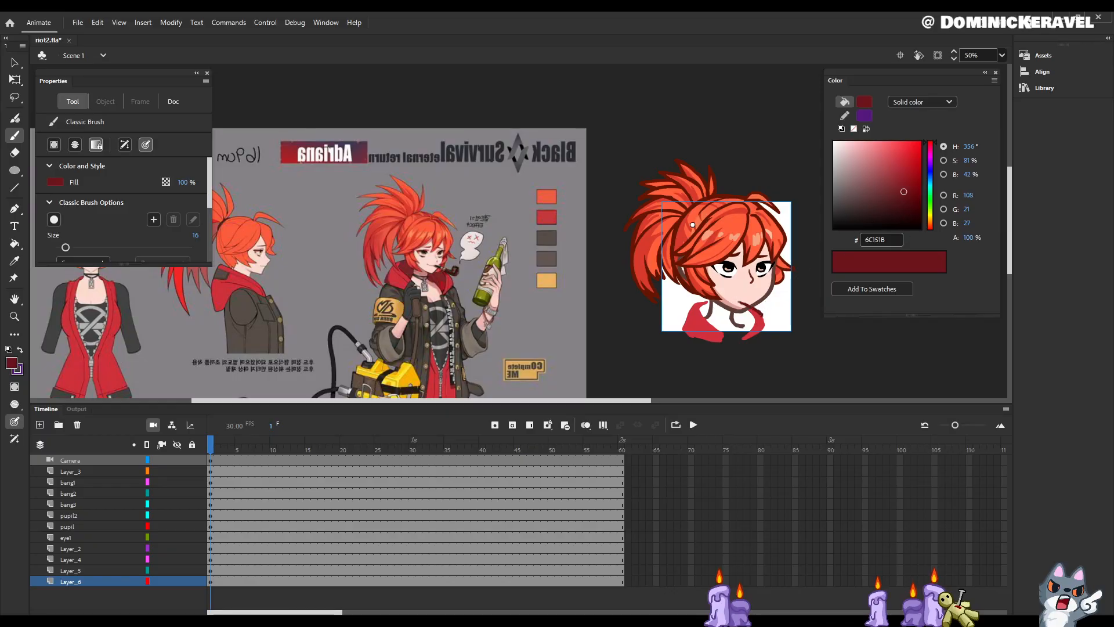
left_click(714, 305, "ctrl")
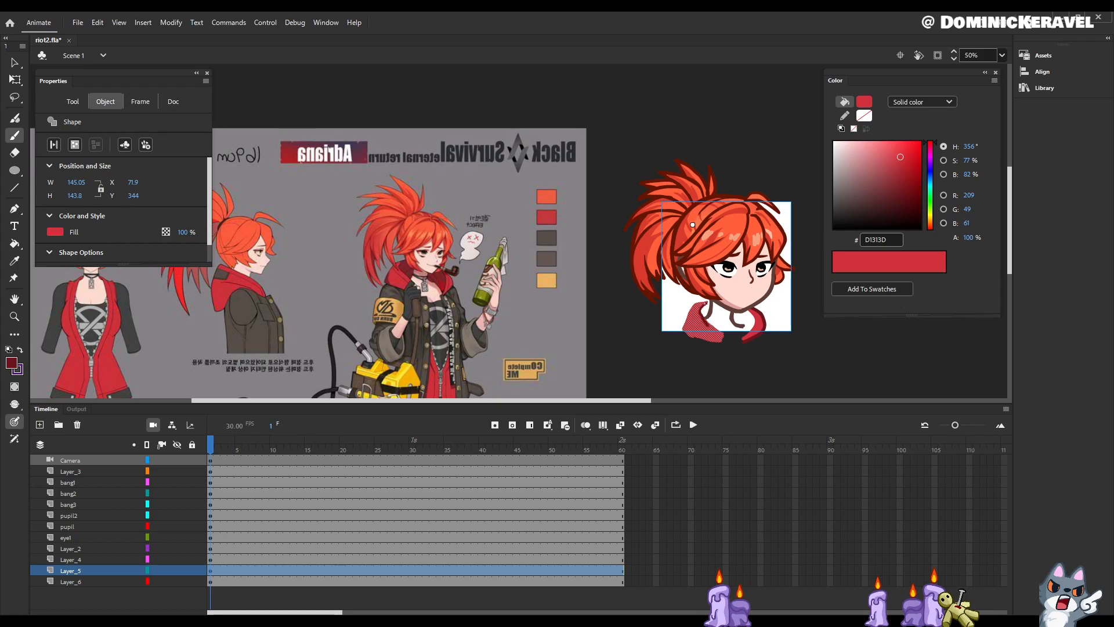
left_click_drag(723, 333, 719, 341)
left_click(818, 246, "ctrl")
left_click(724, 332, "ctrl")
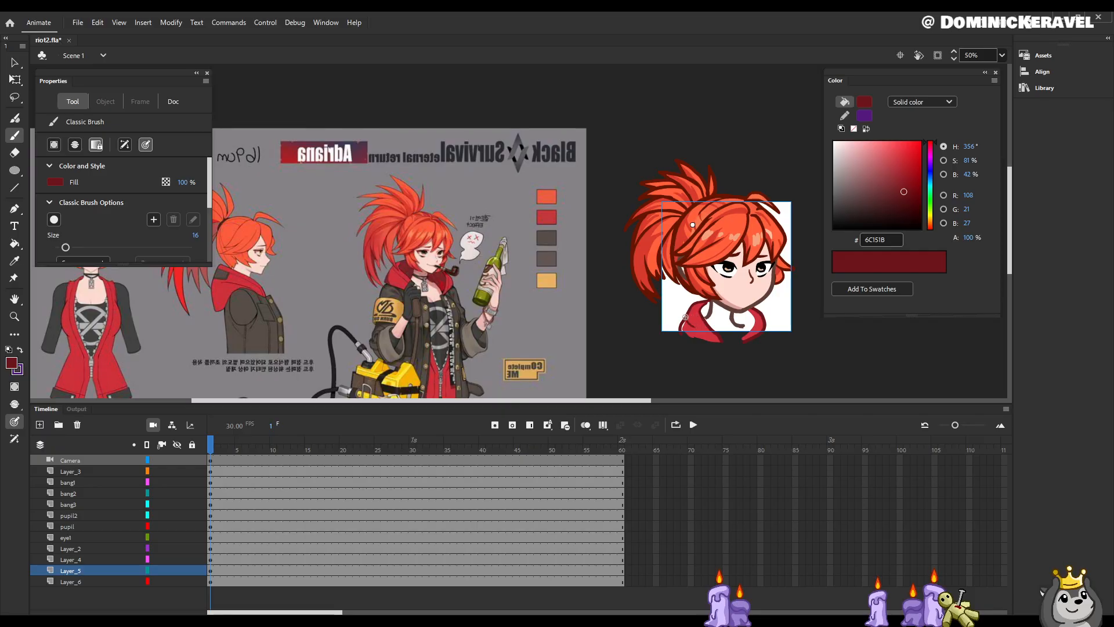
Step: Sample the hood's red D1313D as the brush fill colour and save the file
key("i")
left_click(706, 331)
key("b")
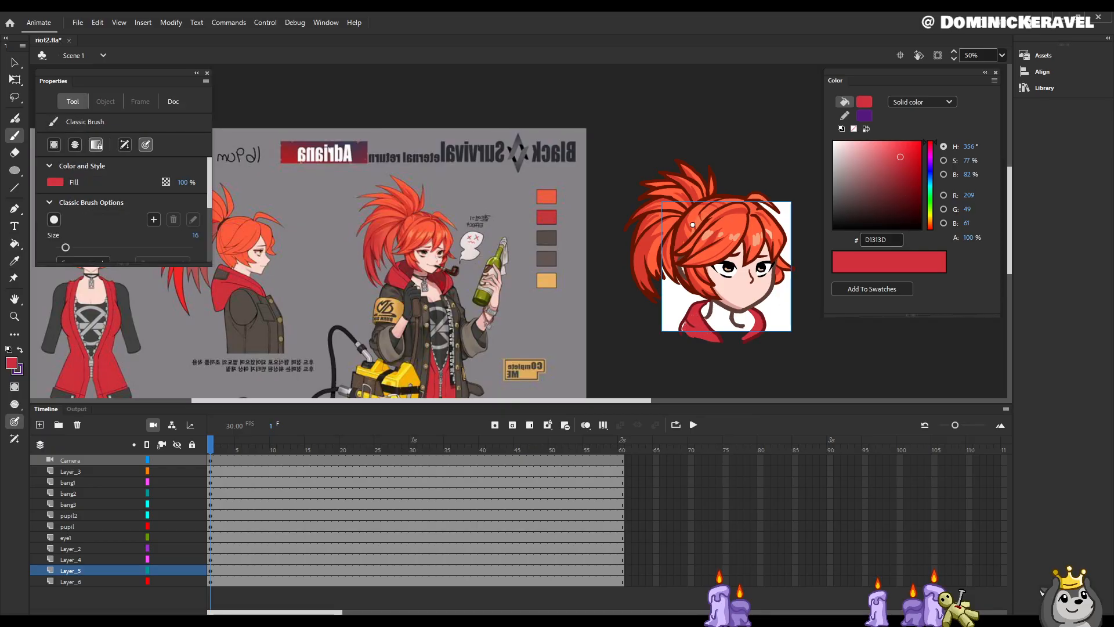
left_click_drag(803, 334, 773, 332)
key("ctrl+s")
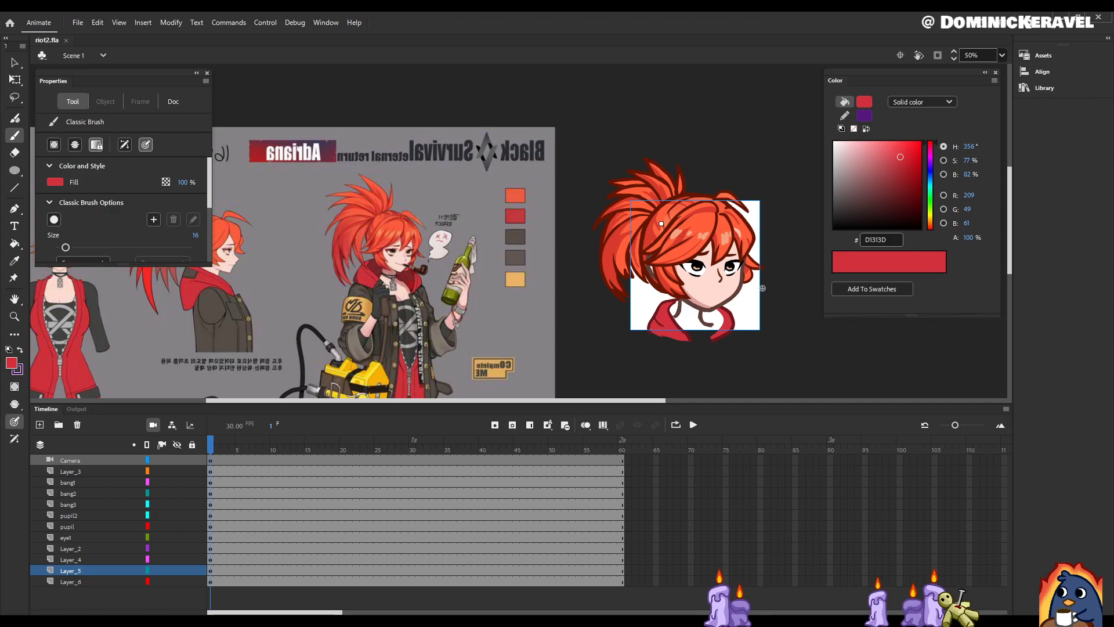
Step: Sample the skin shadow colour DEA19C from inside the face symbol and return to the main scene
key("v")
left_click_drag(779, 289, 747, 294)
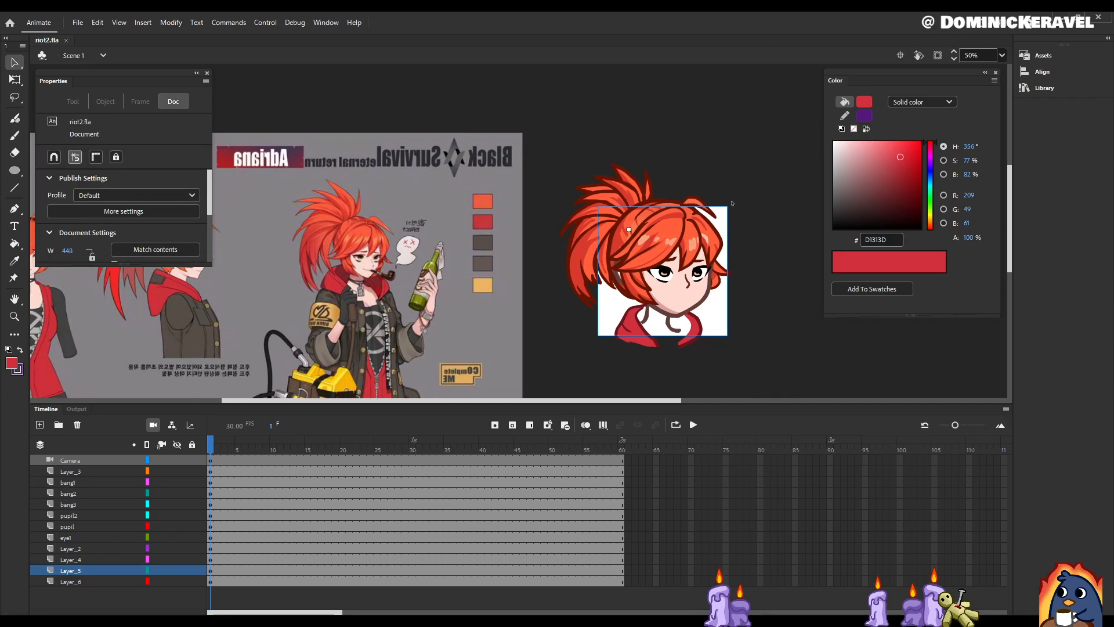
double_click(666, 310)
key("o")
key("i")
left_click(665, 308)
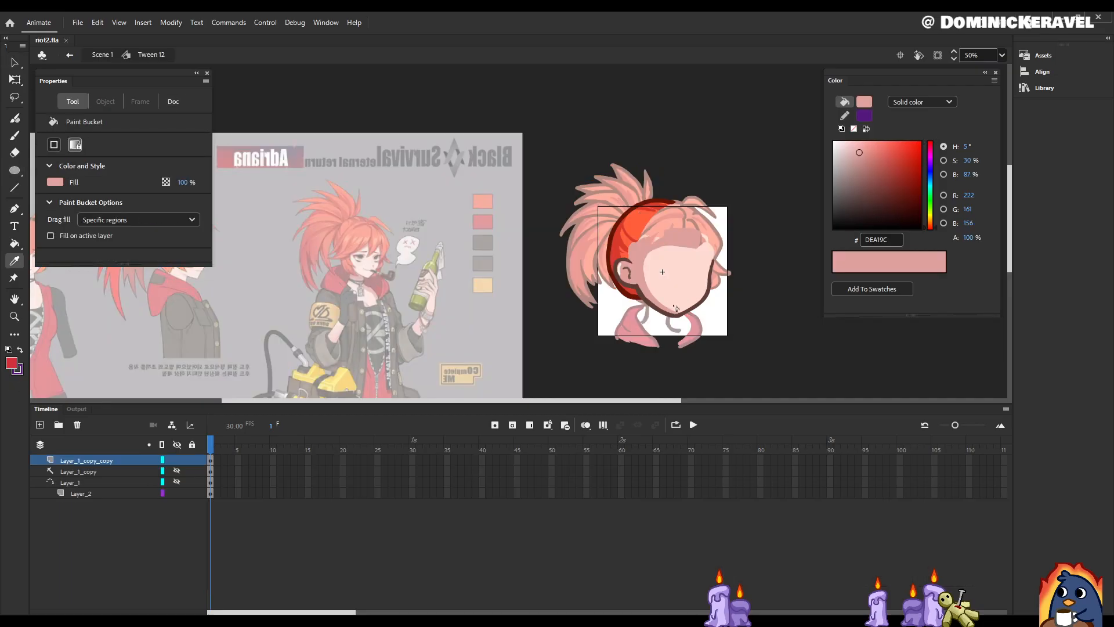
key("v")
double_click(731, 280)
key("v")
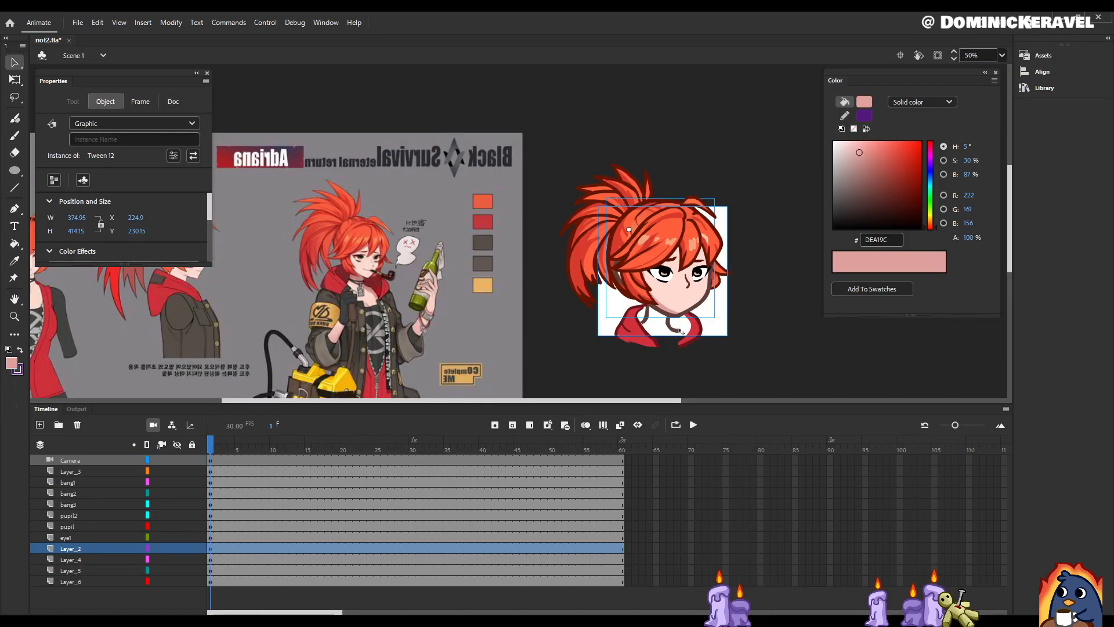
Step: Paint the neck's base in DEA19C on Layer_5 with Paint Behind and fill the neck with the same shade
left_click(674, 330)
key("b")
left_click_drag(15, 404, 63, 429)
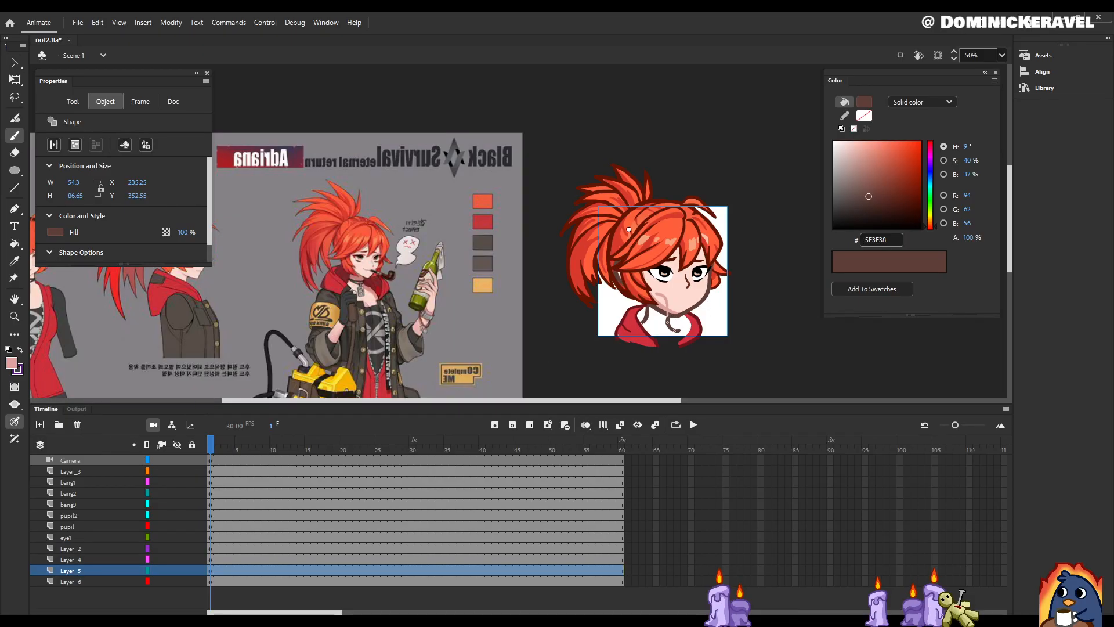
left_click(678, 330)
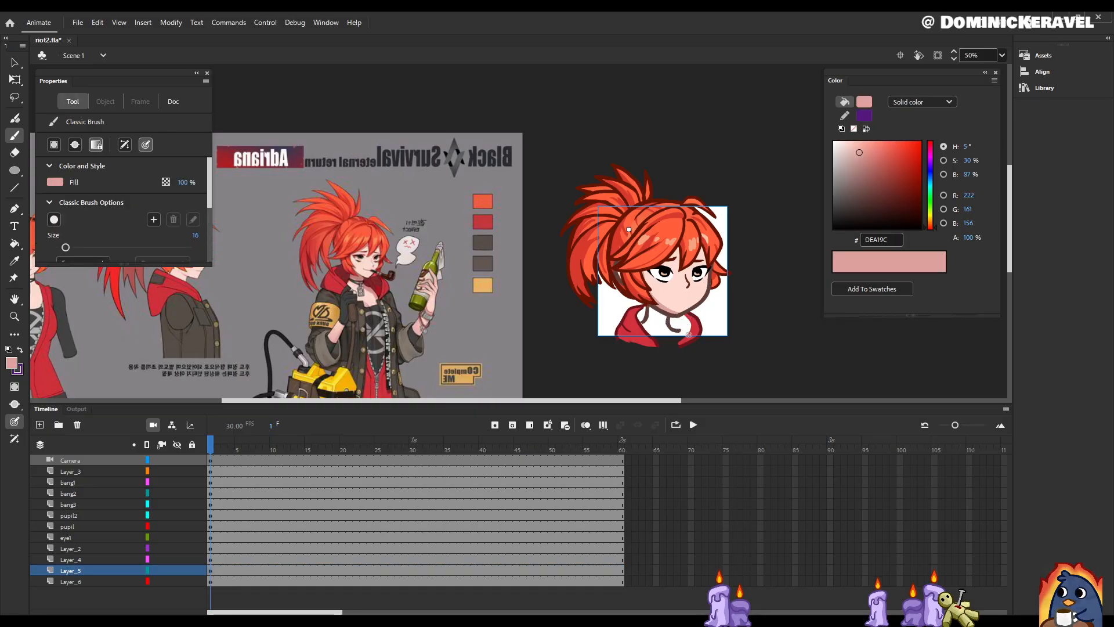
mouse_move(683, 332)
left_mouse_down()
mouse_move(667, 347)
mouse_move(640, 337)
mouse_move(646, 320)
left_mouse_up()
key("k")
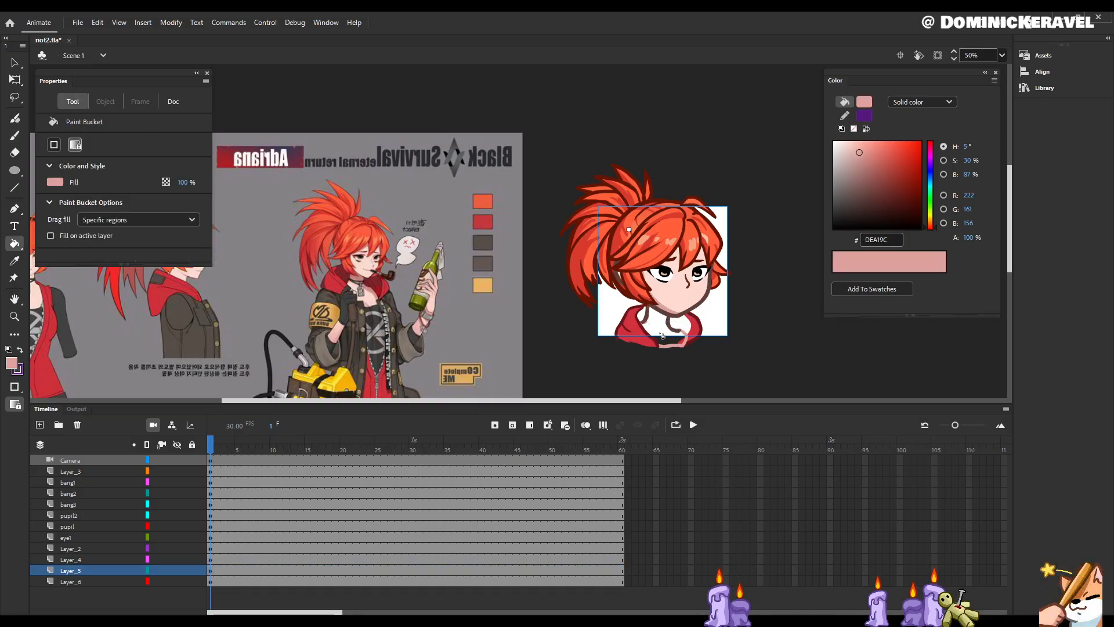
left_click(662, 329)
key("e")
key("v")
key("e")
key("v")
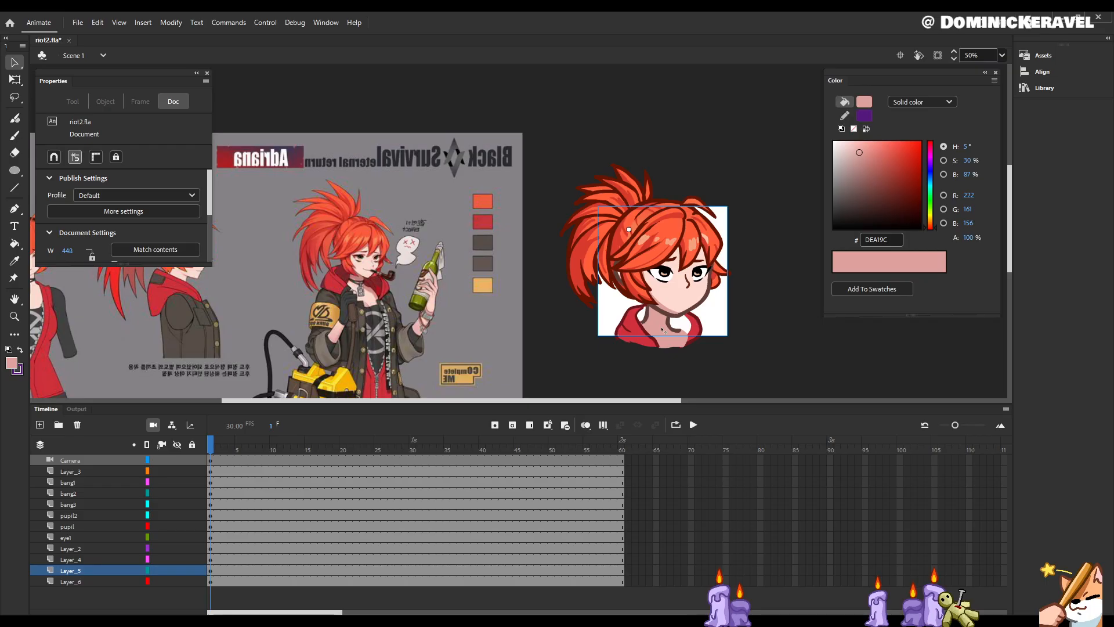
Step: Paint and fill the lit part of the neck with the face's skin tone FFDBD2 using Paint Selection, and save the file
double_click(684, 293)
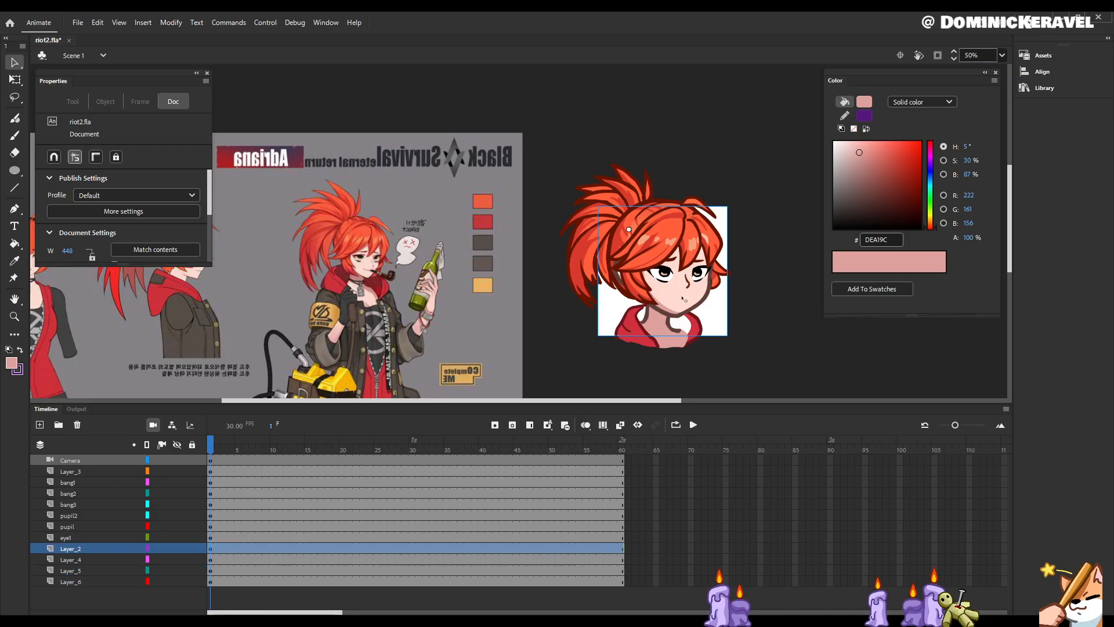
key("i")
left_click(689, 287)
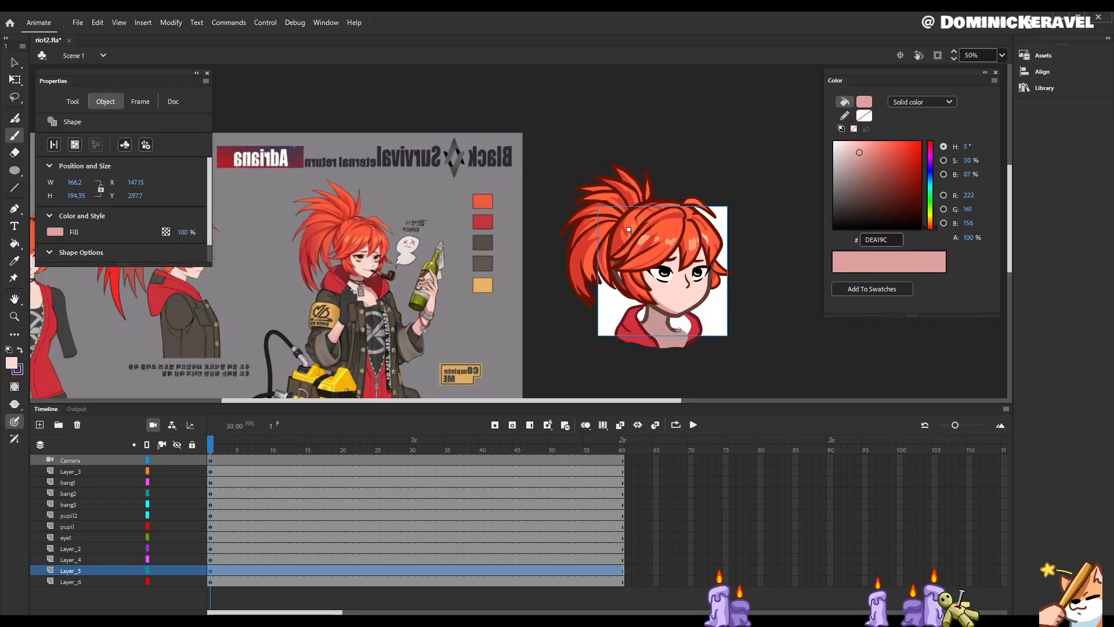
left_click(15, 404)
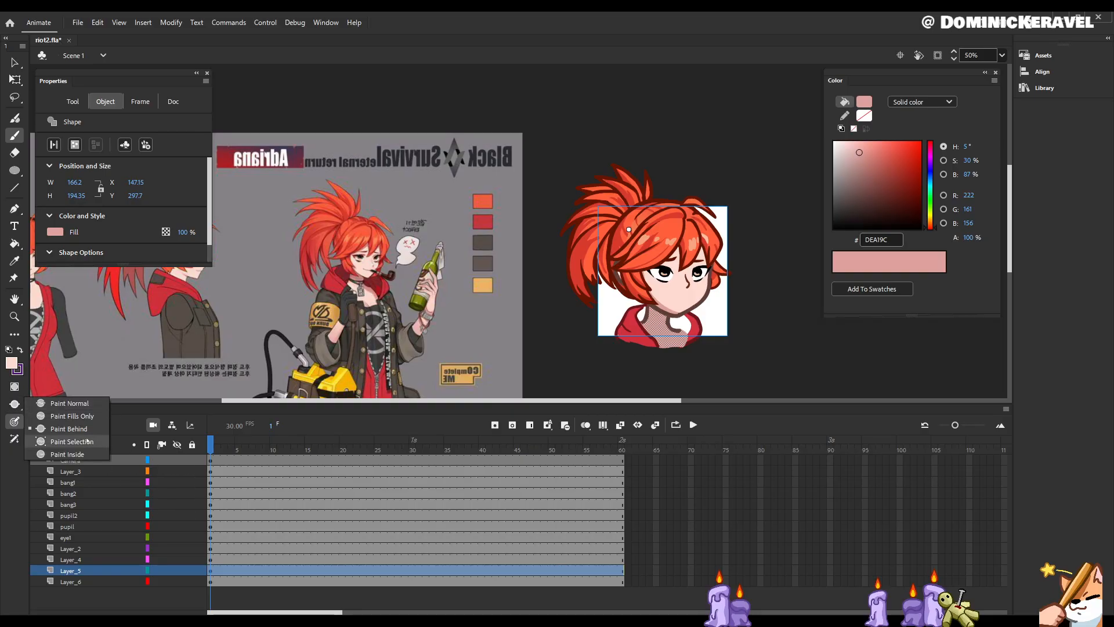
left_click(64, 441)
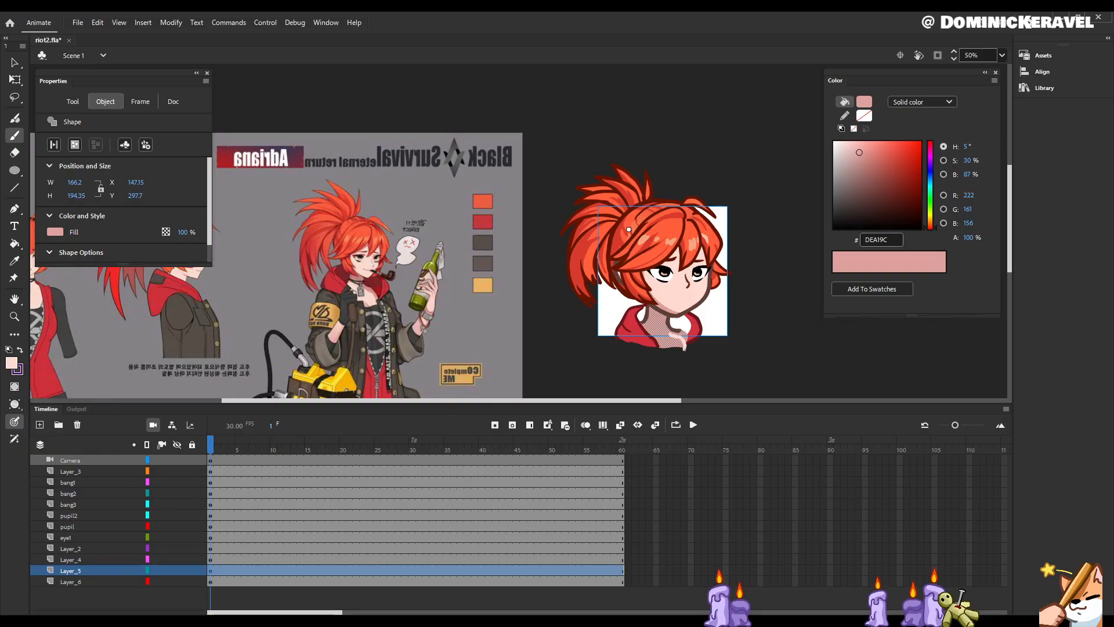
left_click_drag(671, 333, 642, 317)
key("k")
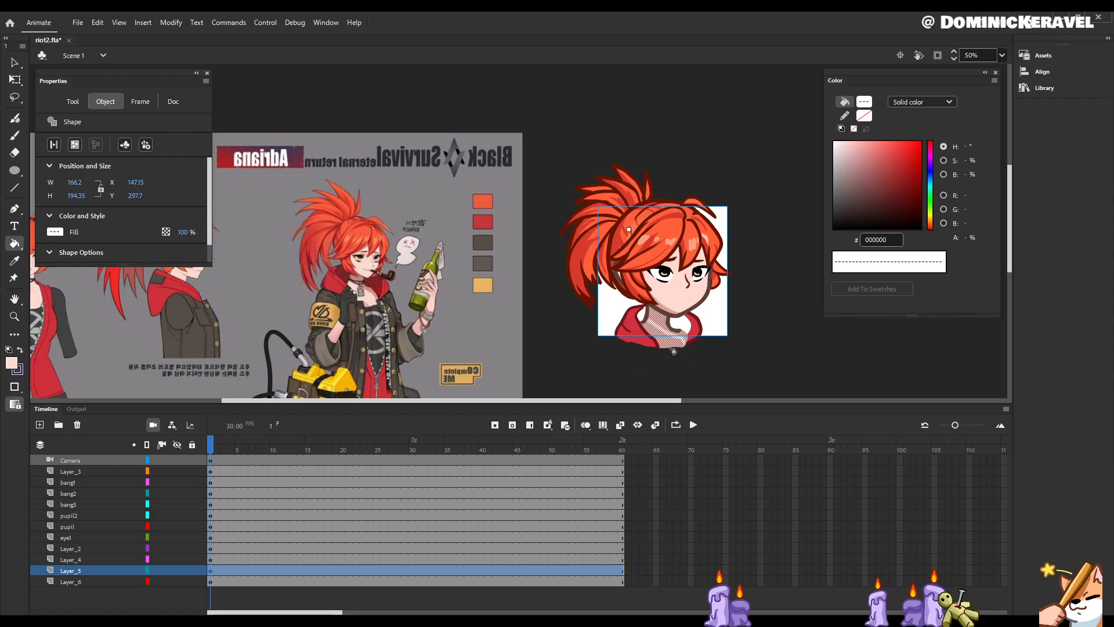
key("Escape")
left_click(672, 343)
key("e")
key("v")
key("ctrl+s")
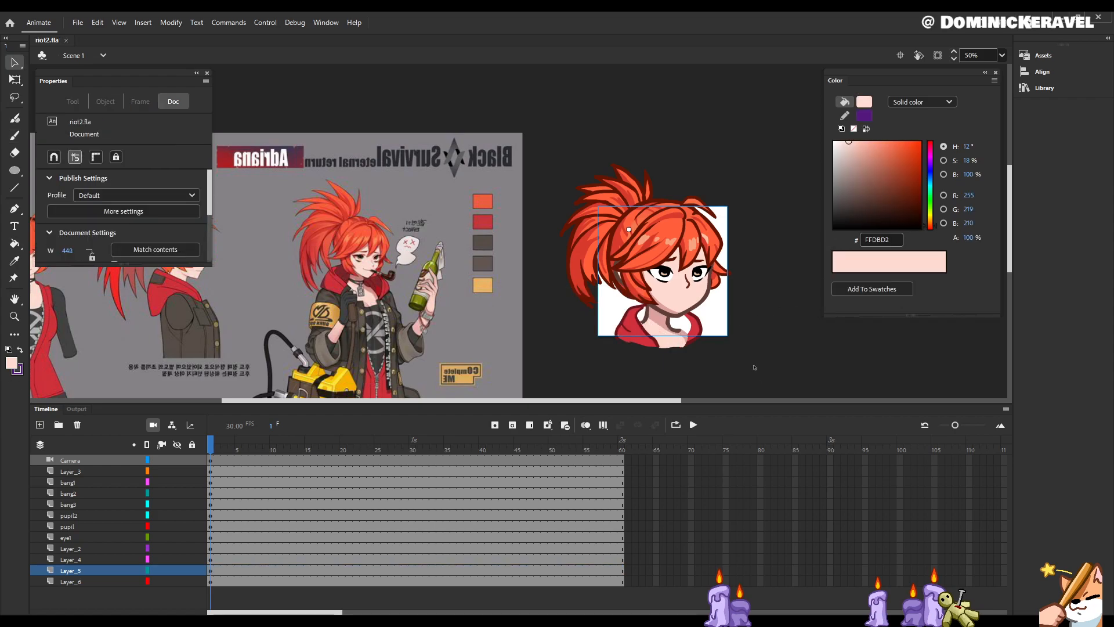
Step: Paint a dark choker in 3E3837 across the neck on Layer_5 with the brush in Paint Normal mode
left_click_drag(853, 205, 843, 208)
key("e")
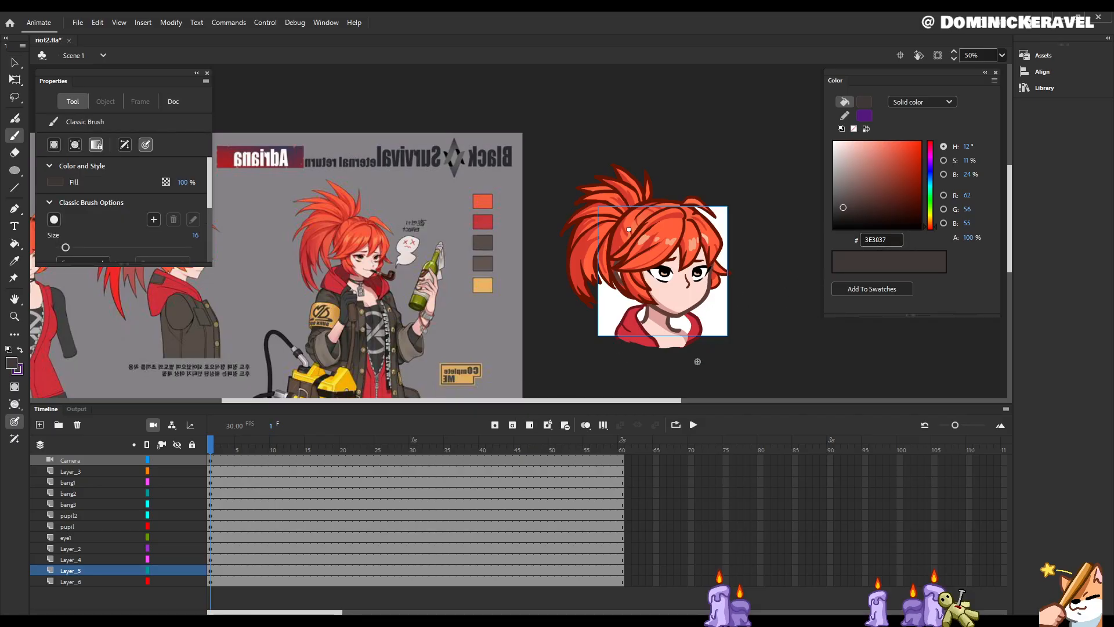
key("b")
left_click(14, 404)
left_click(78, 405)
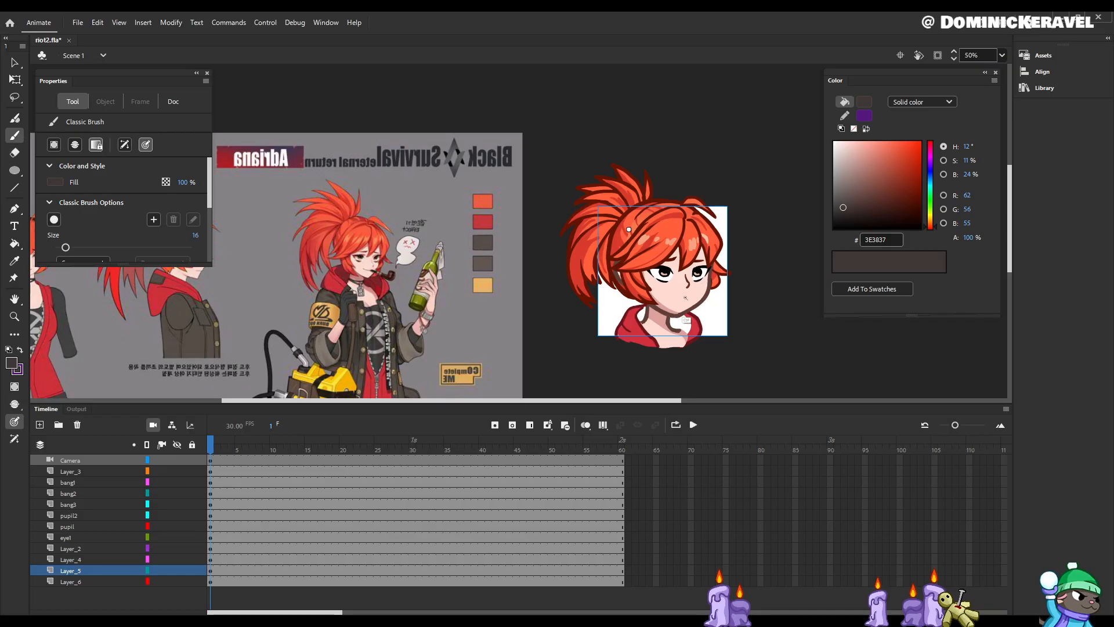
left_click_drag(628, 229, 682, 236)
key("ctrl+z")
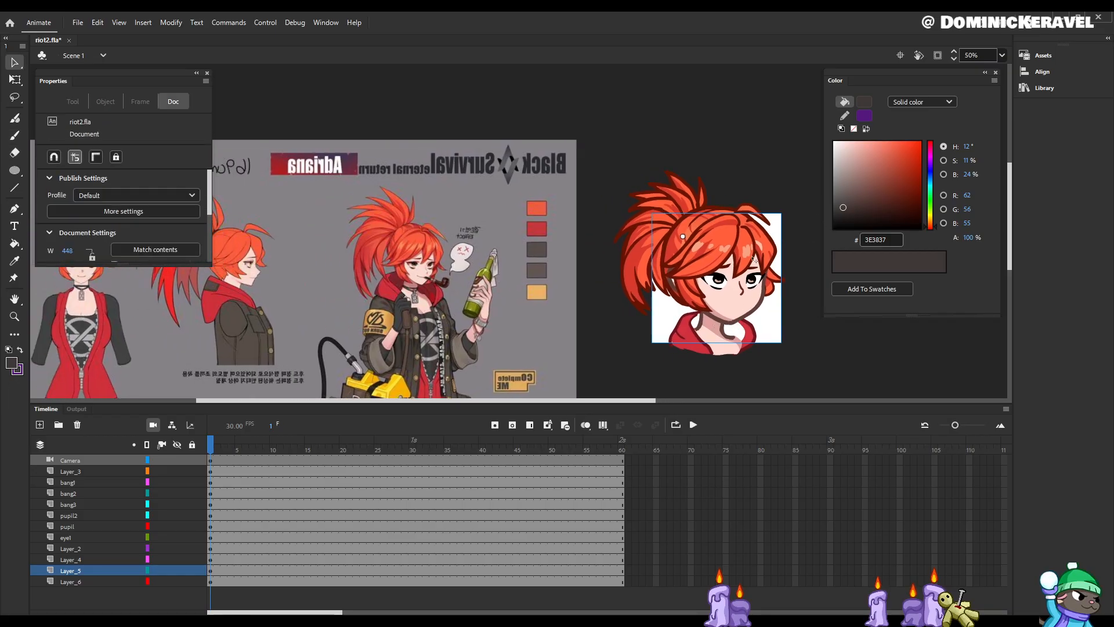
left_click_drag(704, 324, 724, 327)
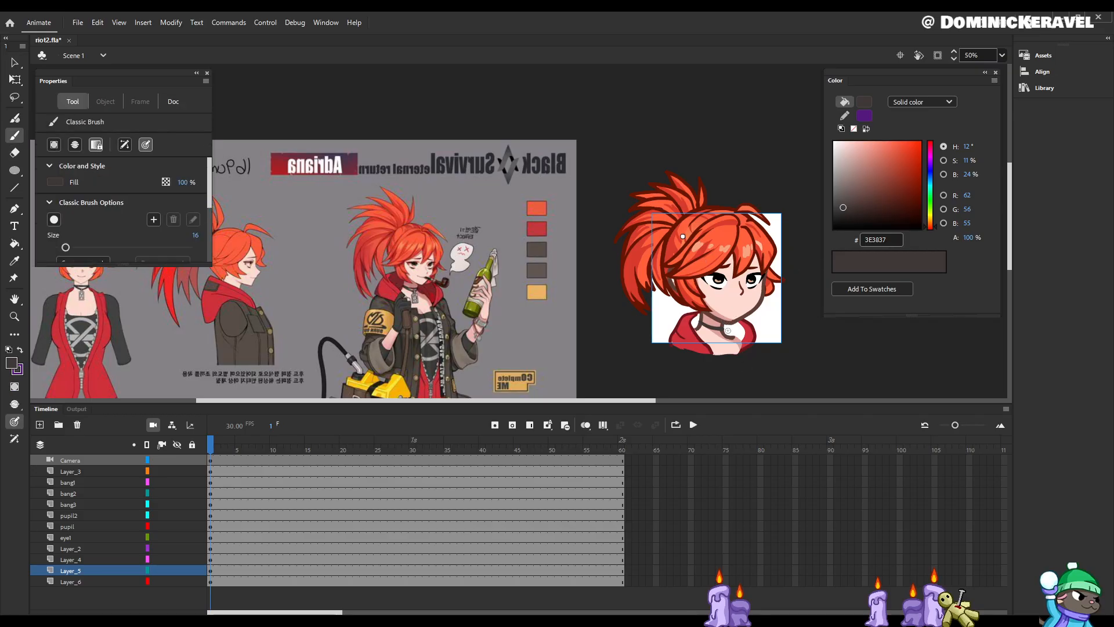
key("e")
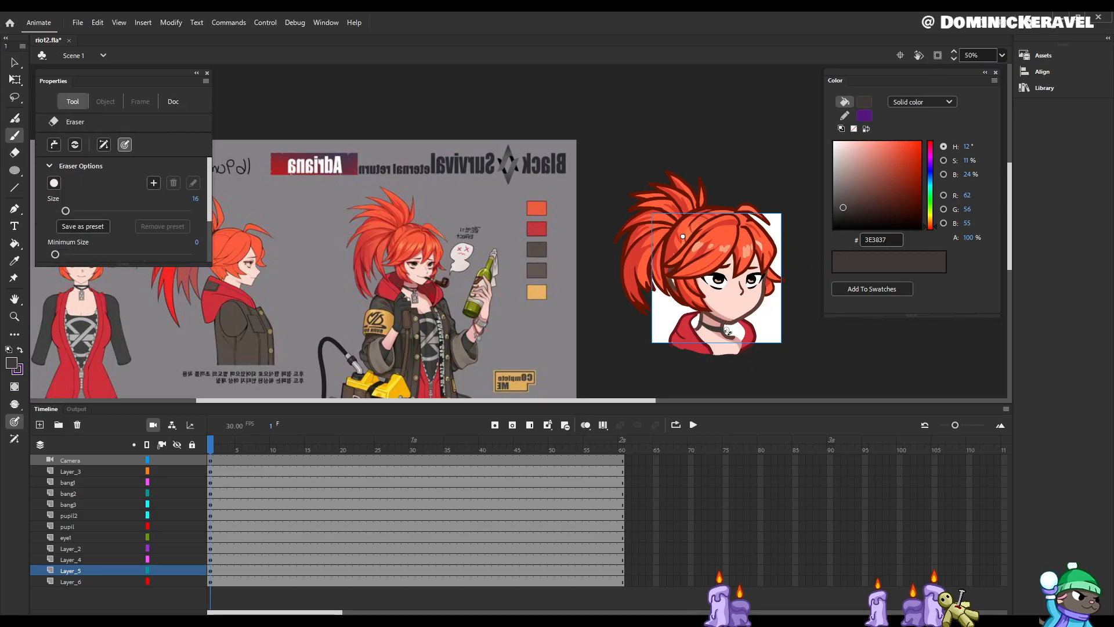
key("ctrl+z")
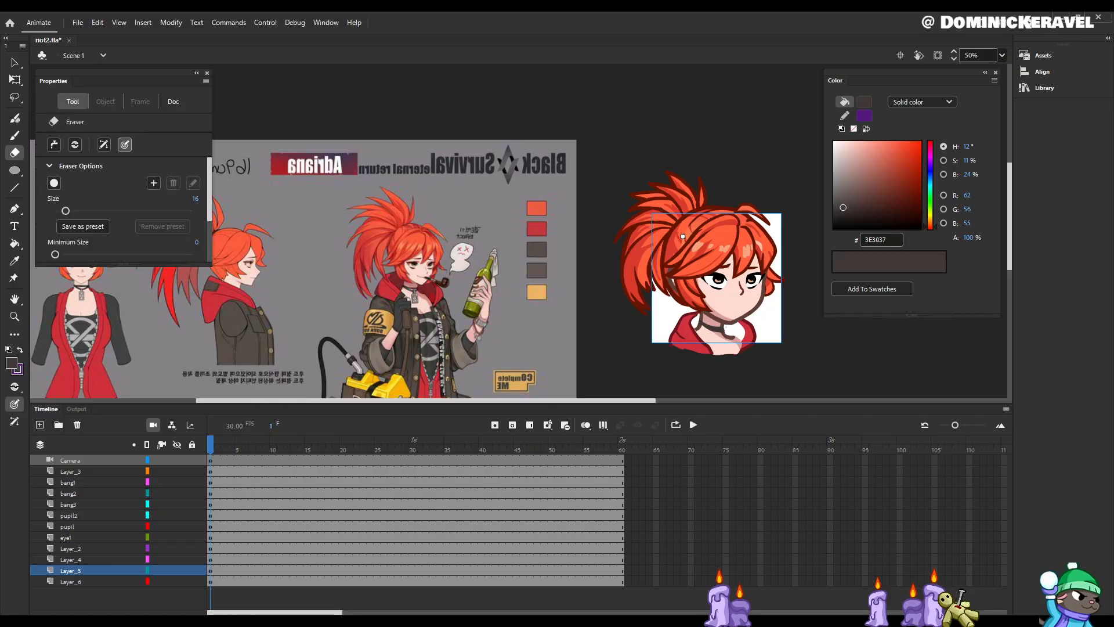
Step: Set the brush fill to the lighter brown 76615C
key("b")
left_click(843, 183)
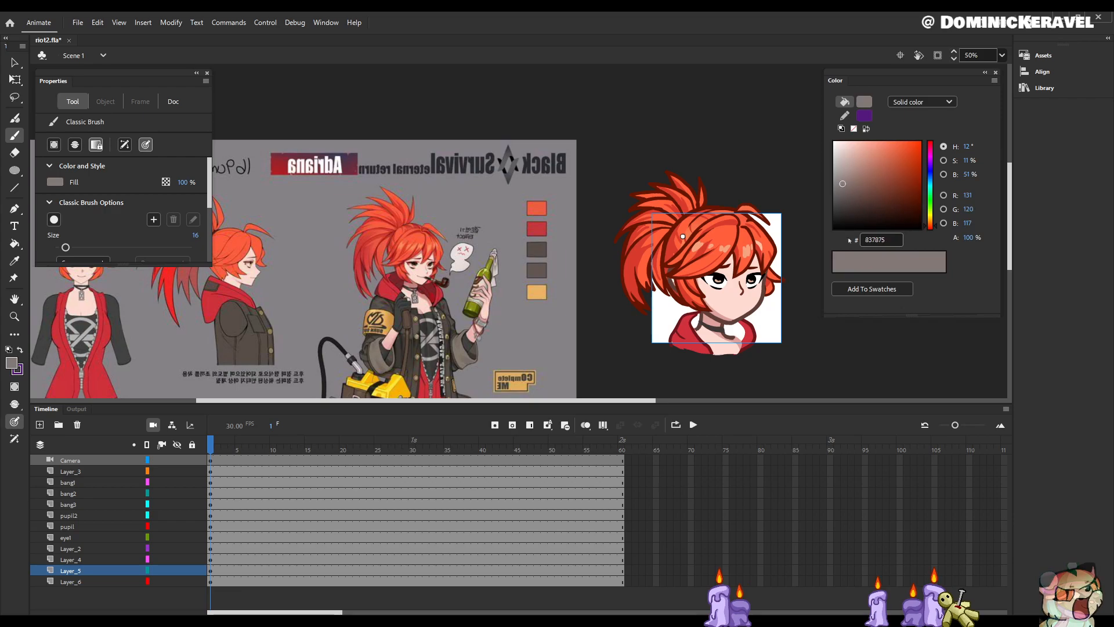
left_click(861, 193)
left_click(852, 188)
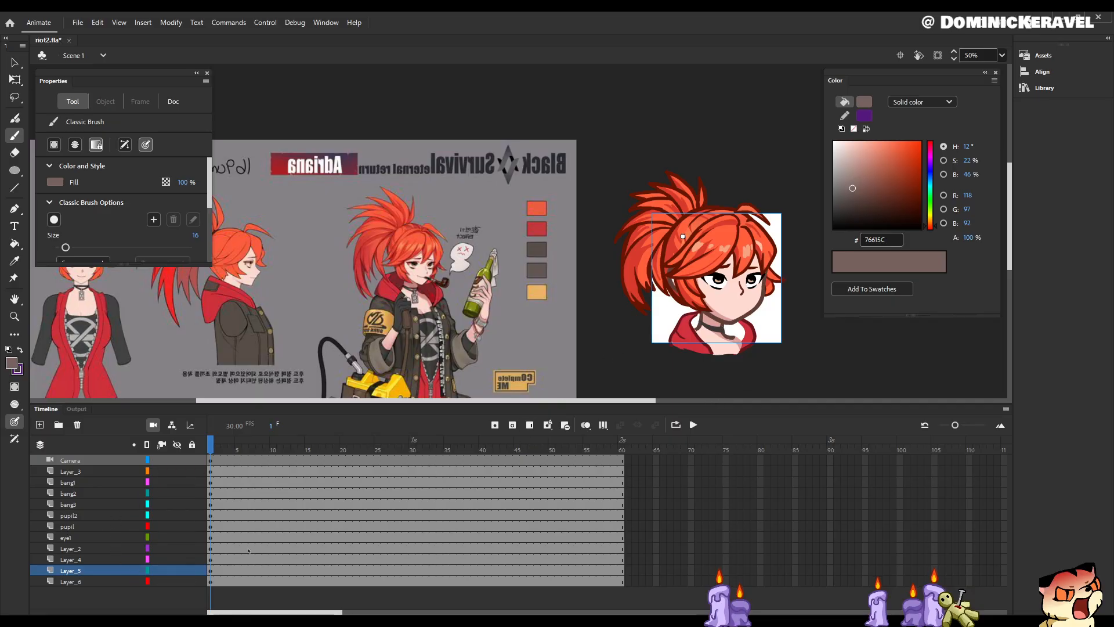
Step: Examine which layer holds the choker by selecting its shape and the first frames of the neighbouring layers
key("v")
left_click(721, 330)
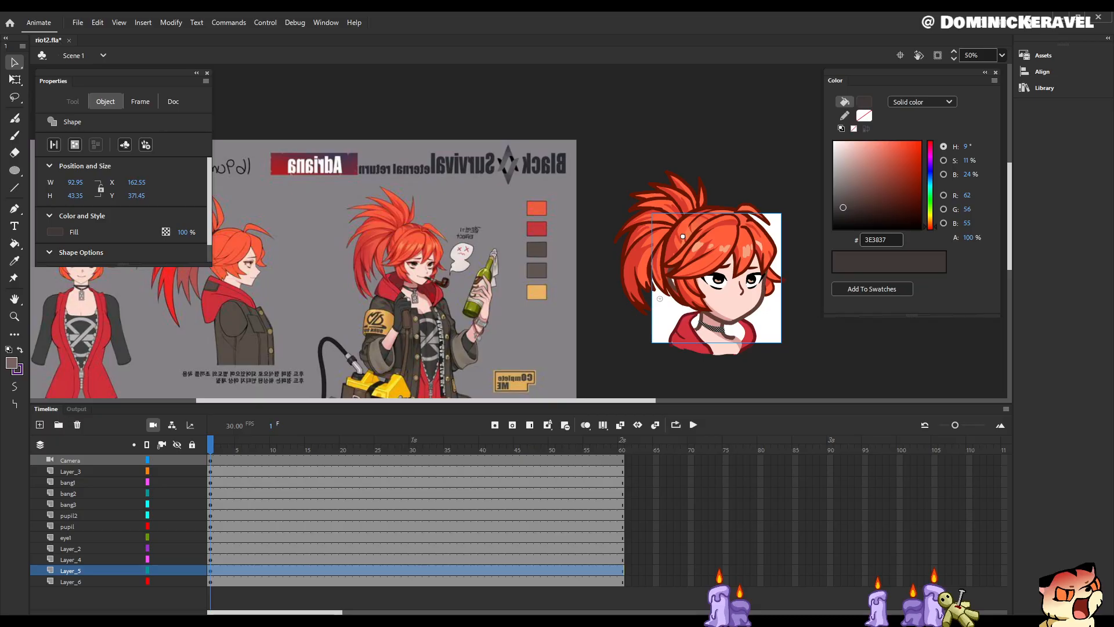
key("b")
left_click(213, 571)
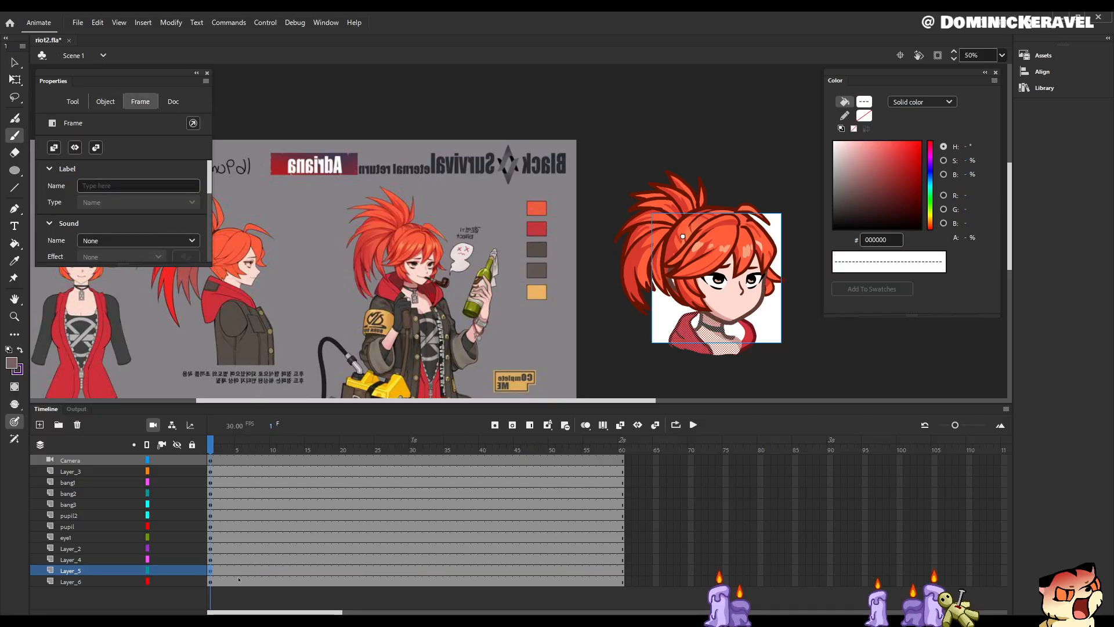
left_click(211, 505)
key("v")
left_click(714, 329)
key("b")
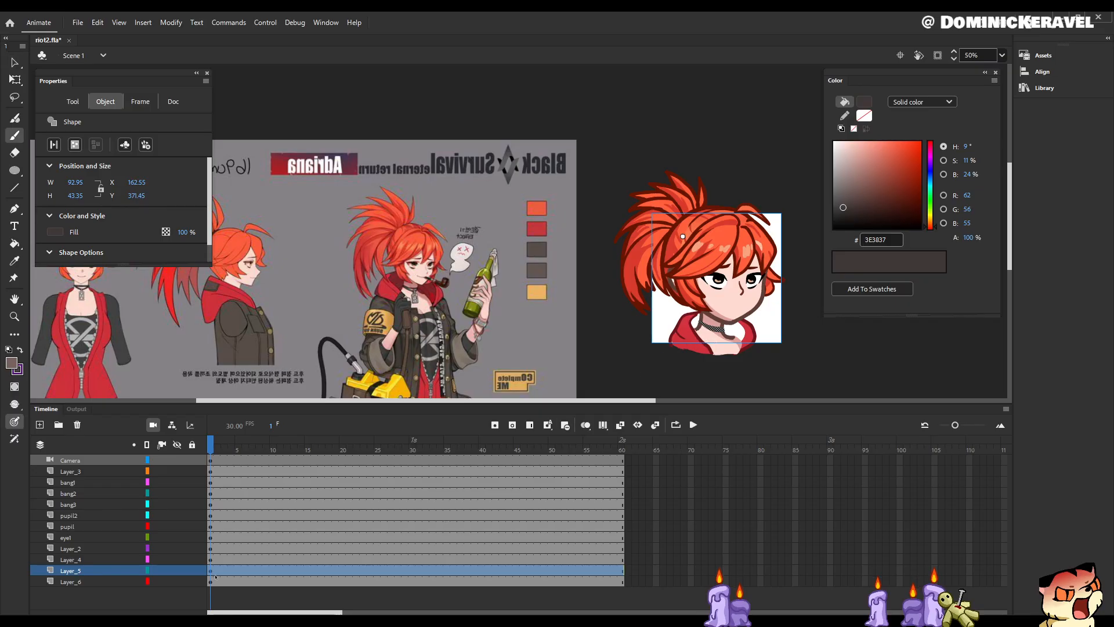
left_click(212, 582)
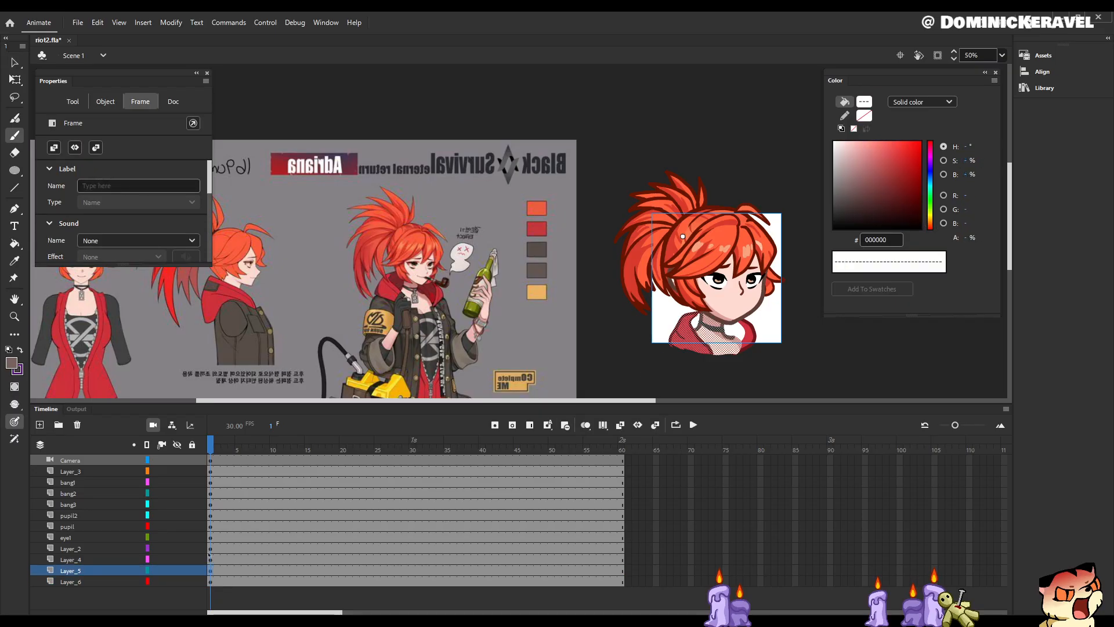
left_click(211, 559)
key("v")
left_click(797, 354)
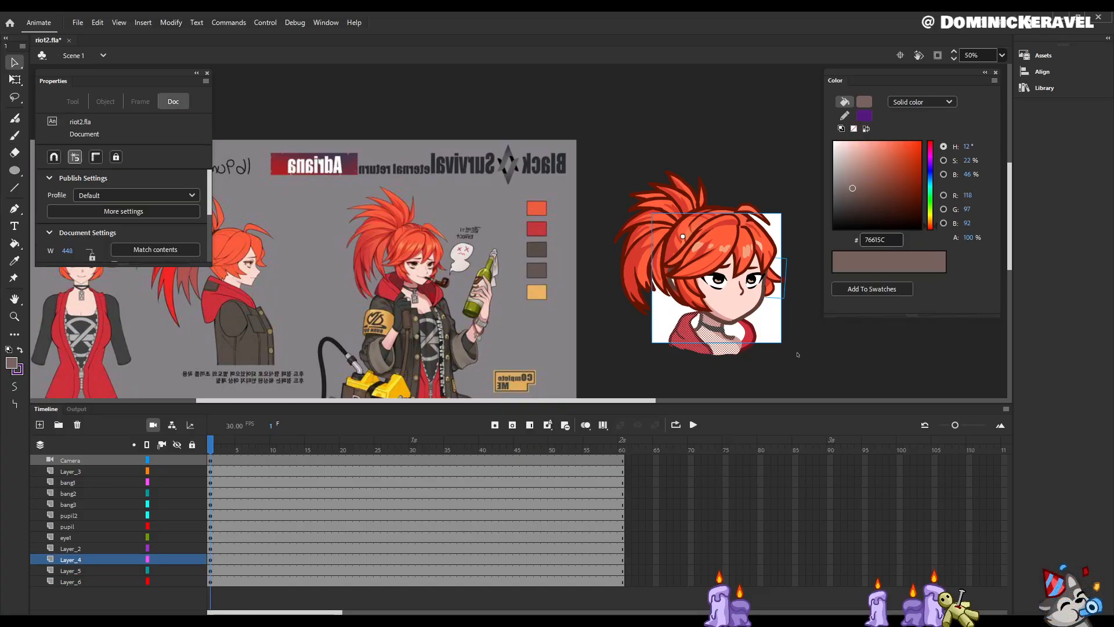
Step: Save the file and remove the dark choker shape from the neck on Layer_5
key("ctrl+s")
key("e")
key("v")
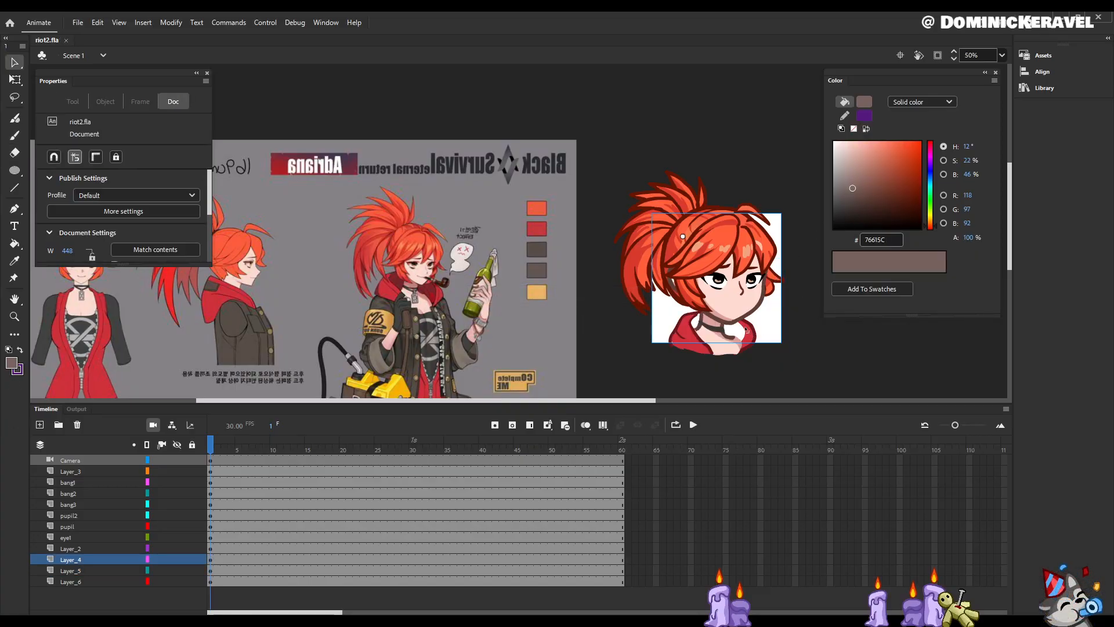
left_click(727, 329)
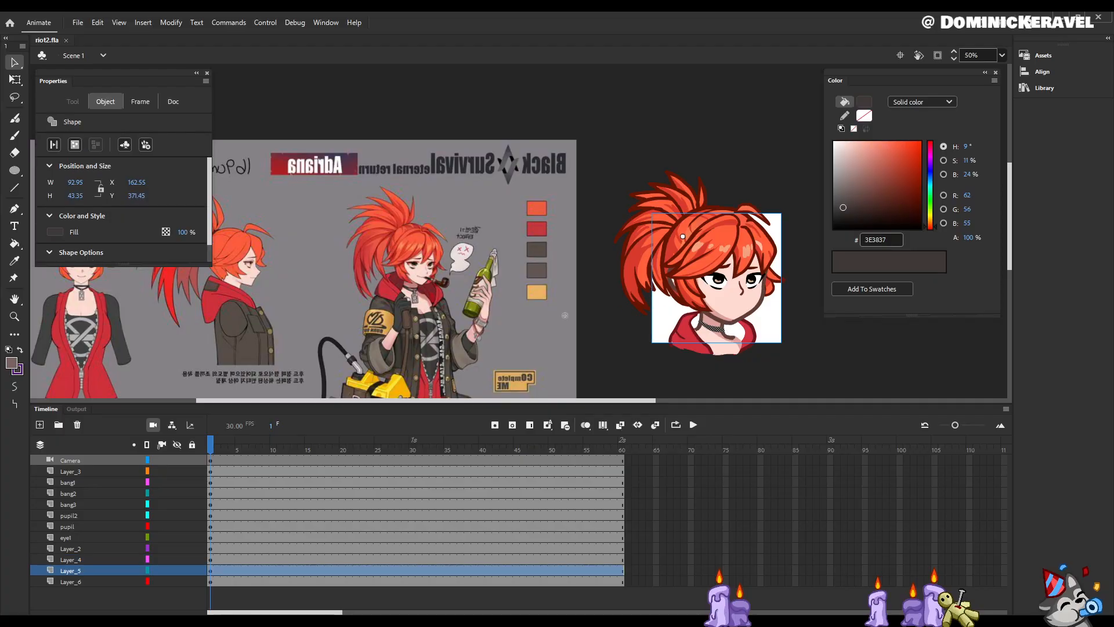
key("b")
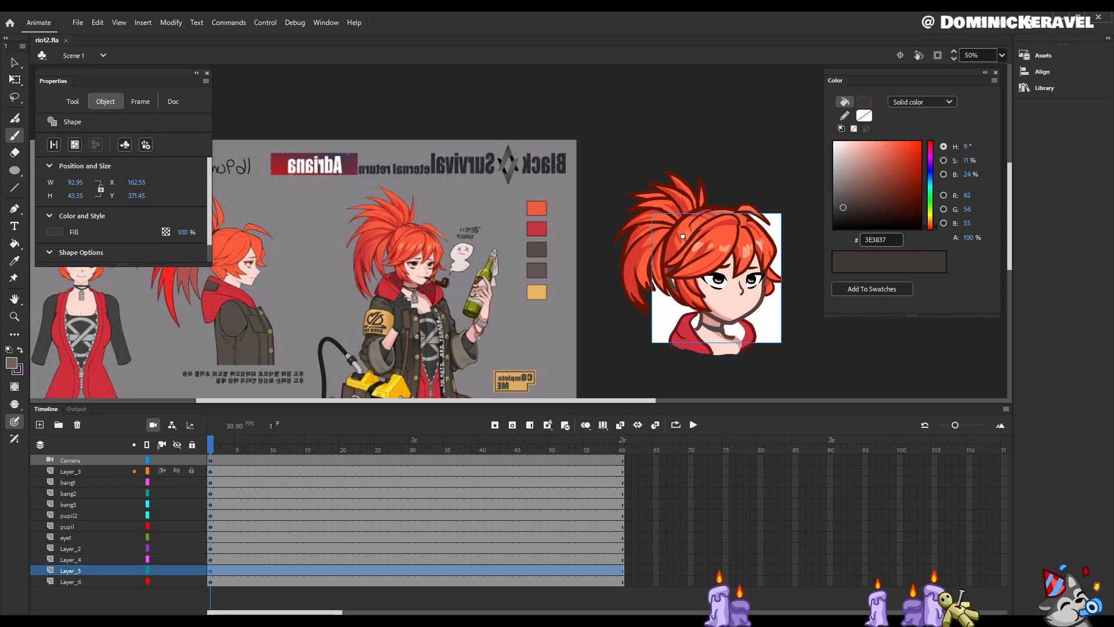
key("Delete")
key("v")
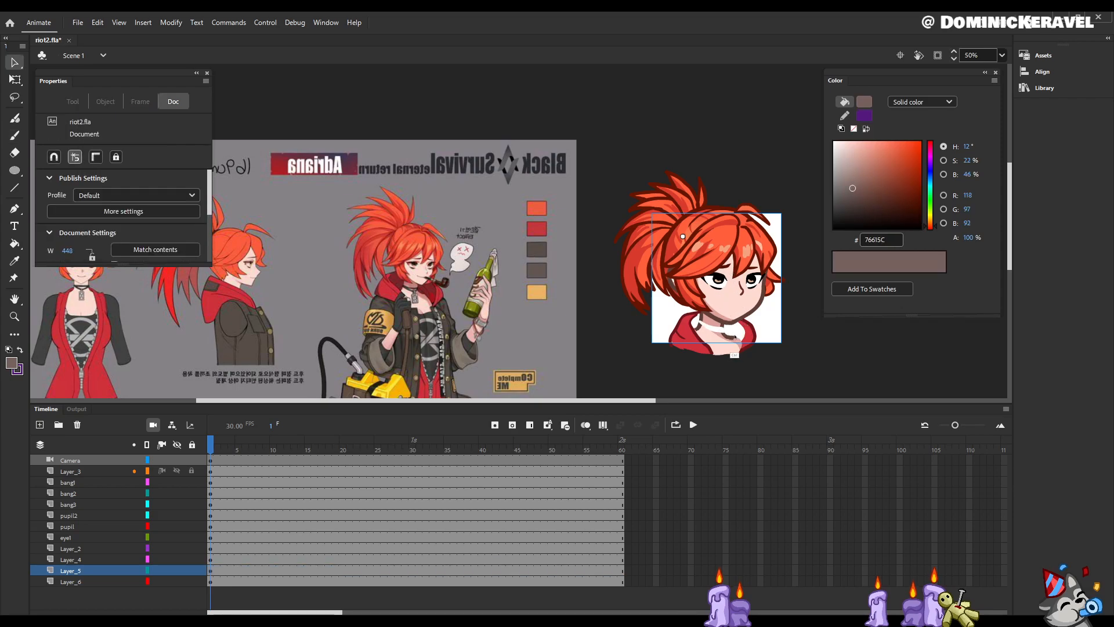
Step: Undo the choker's removal and check which artwork sits on Layer_4, Layer_5 and Layer_6
key("ctrl+z")
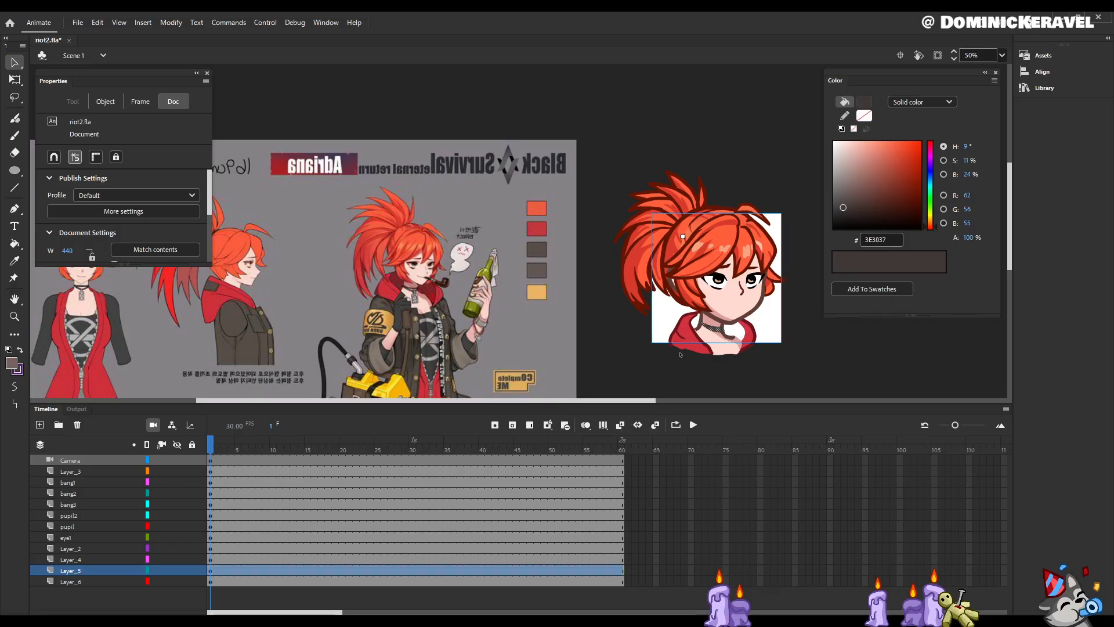
left_click(212, 571)
left_click(211, 560)
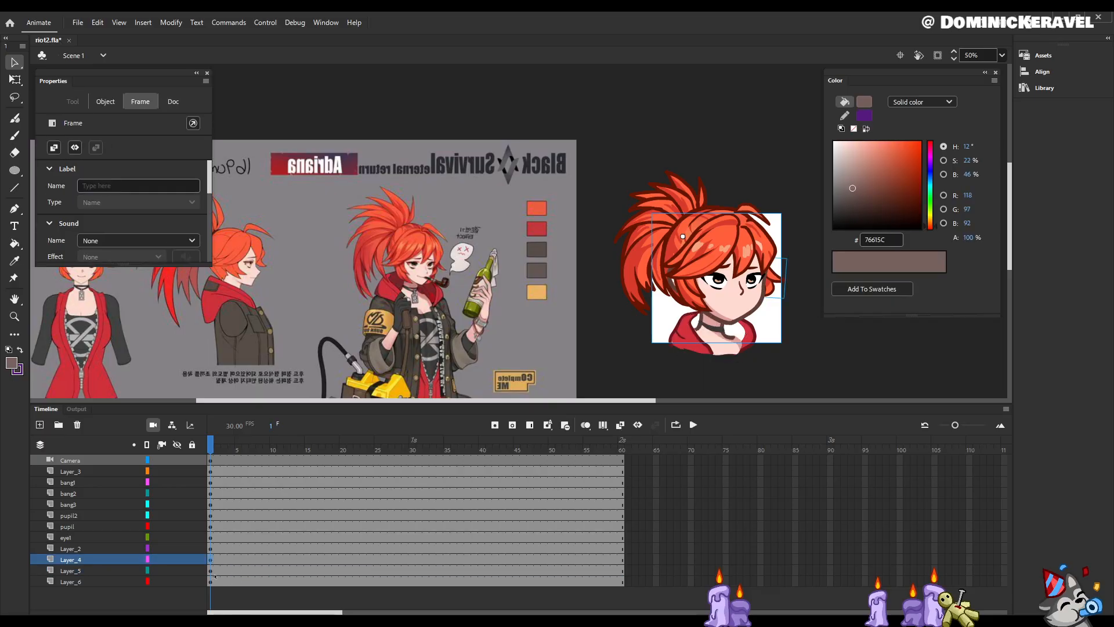
left_click(211, 571)
left_click(211, 582)
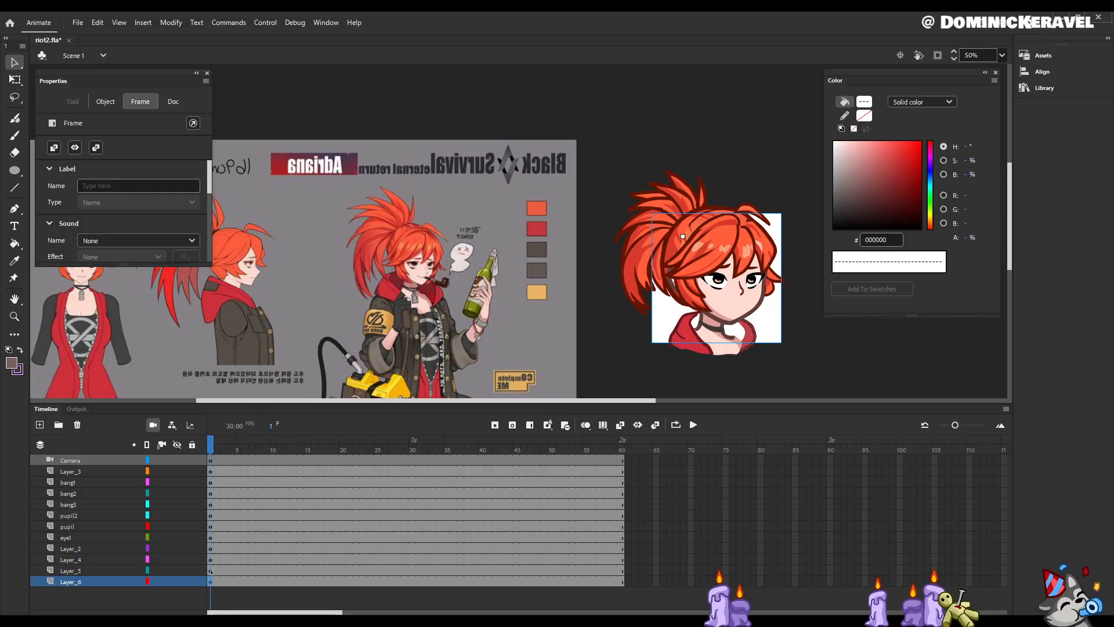
Step: Rename Layer_5, which holds the neck, choker and hood, as body
left_click(211, 572)
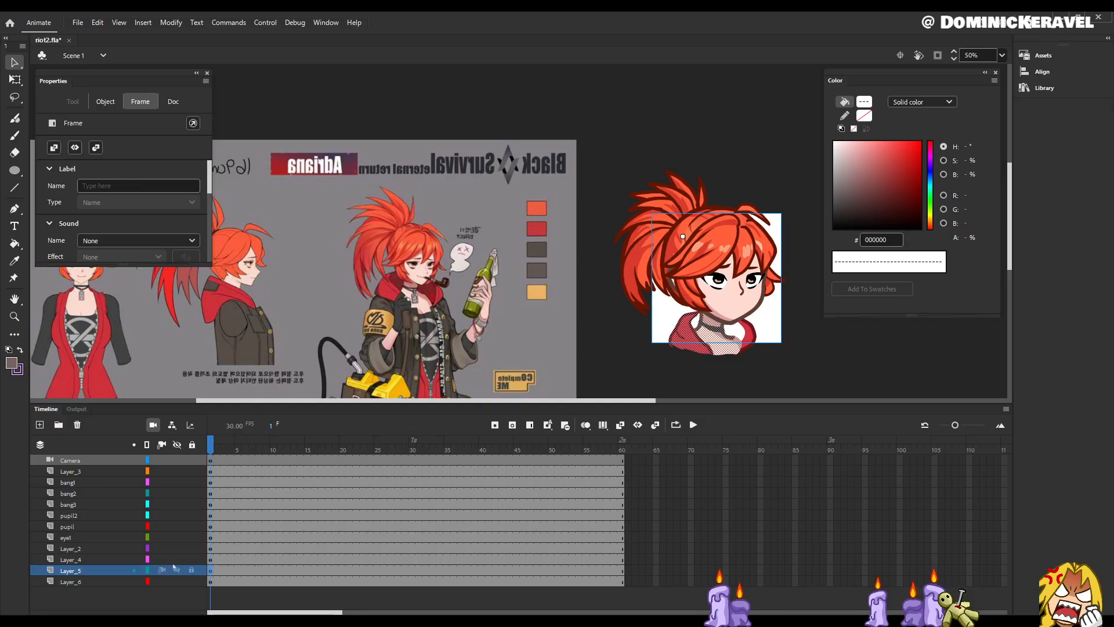
double_click(70, 570)
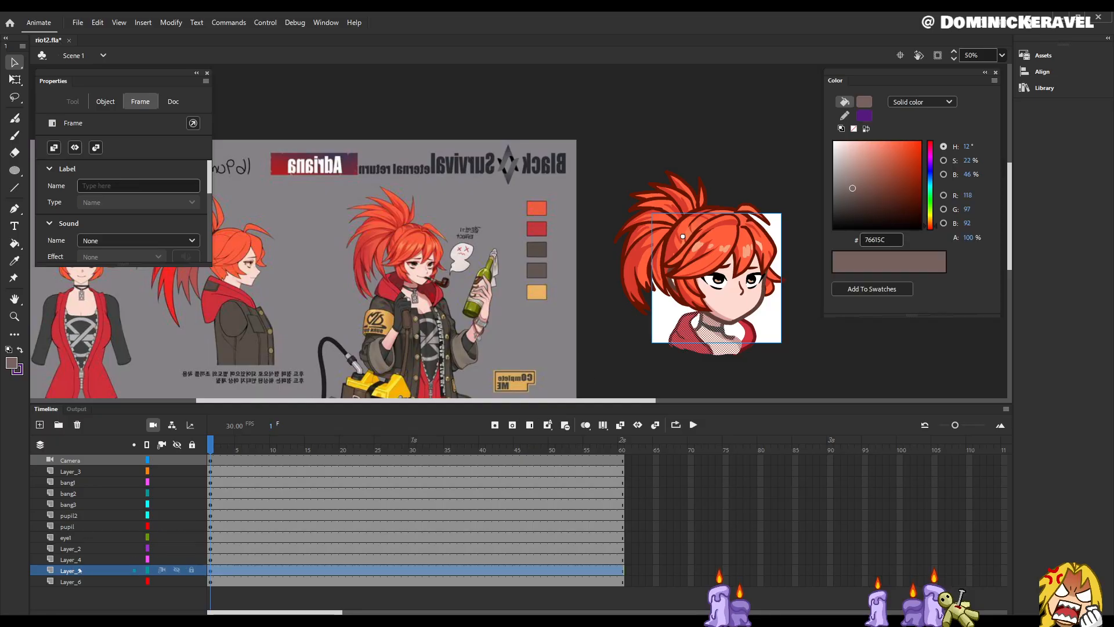
type("body")
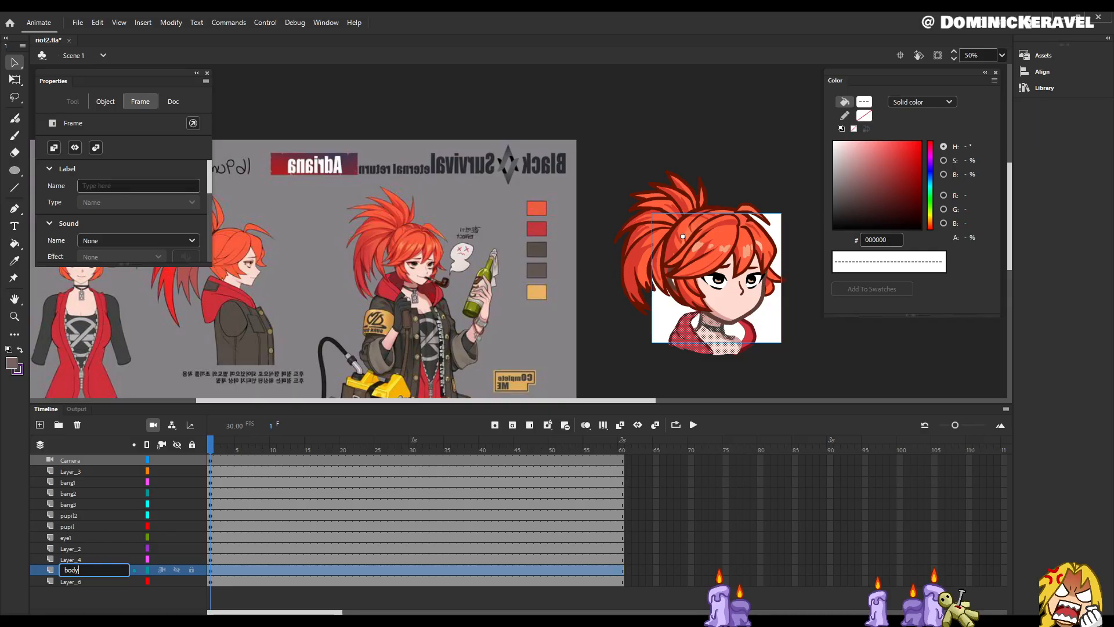
key("Return")
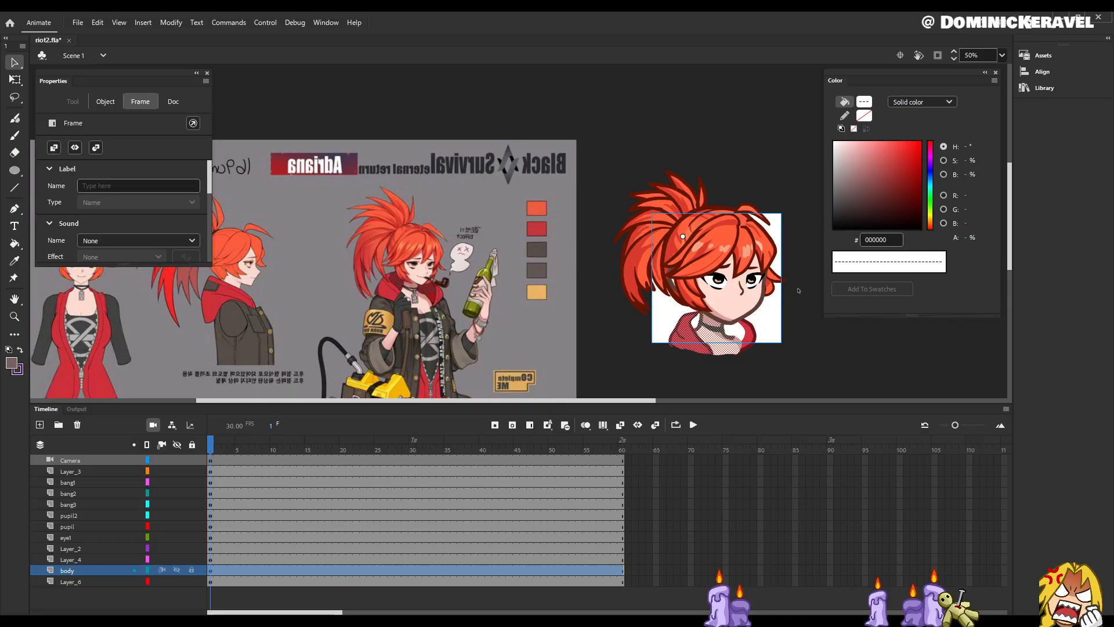
Step: Try to paint a small pendant below the choker with the brush, and undo the attempt
left_click(742, 334)
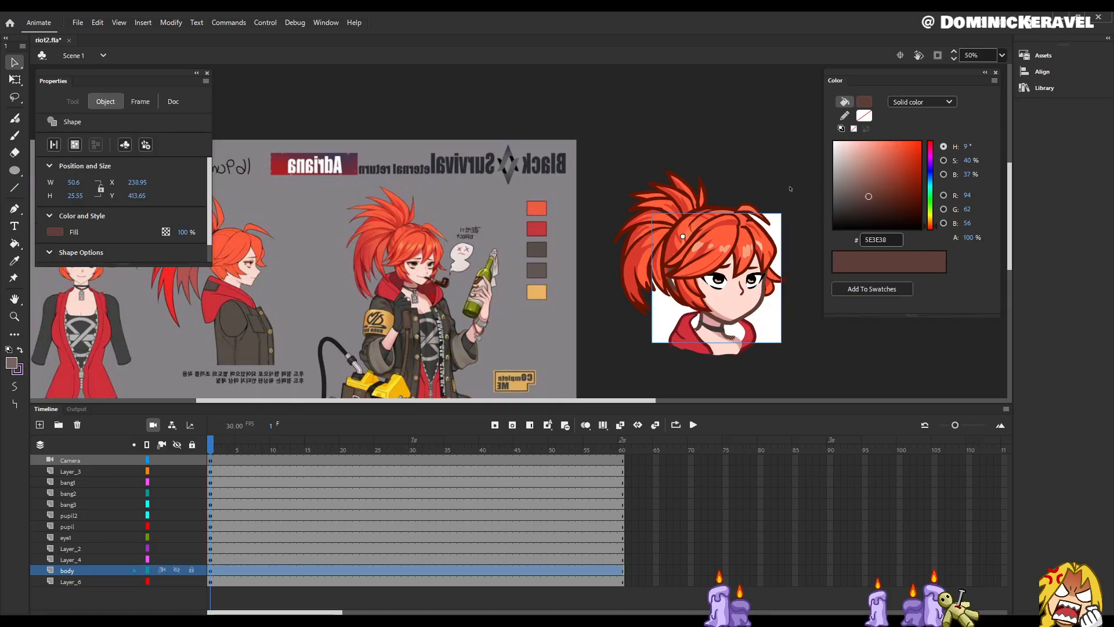
key("b")
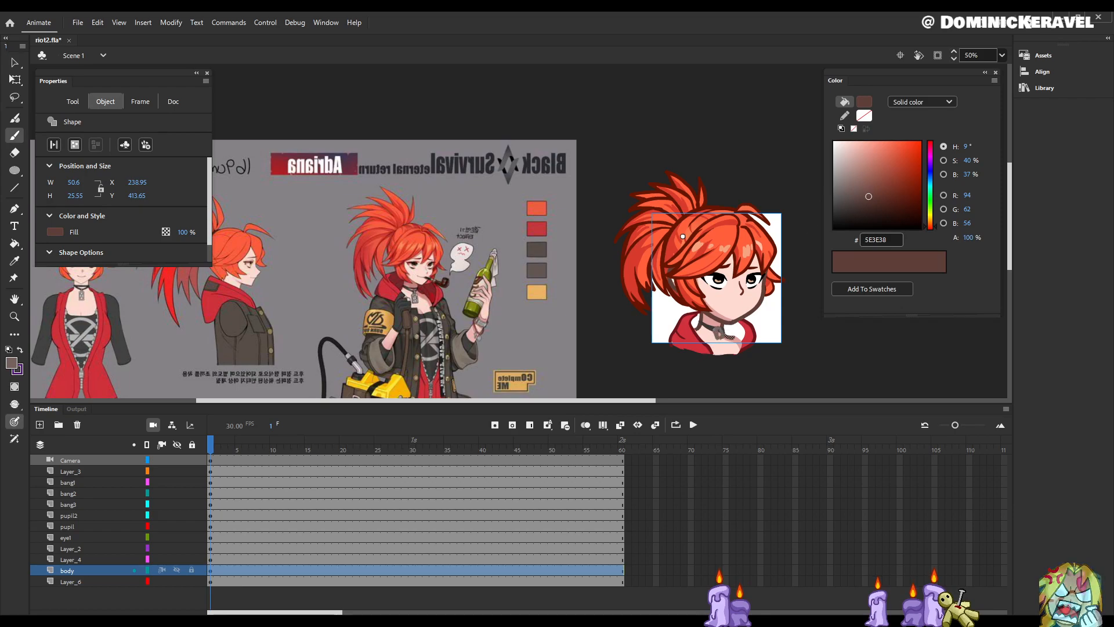
left_click_drag(719, 328, 722, 336)
key("ctrl+z")
key("ctrl+z")
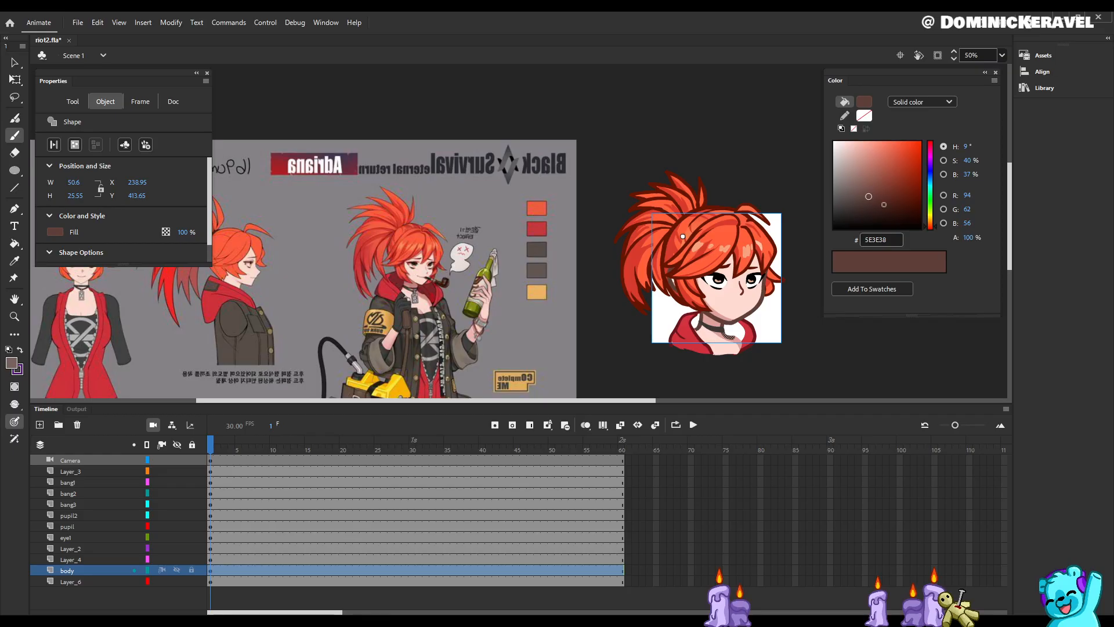
Step: Paint a small pendant hanging from the choker on the body layer and set the brush fill to grey 8D8381
left_click_drag(868, 196, 860, 182)
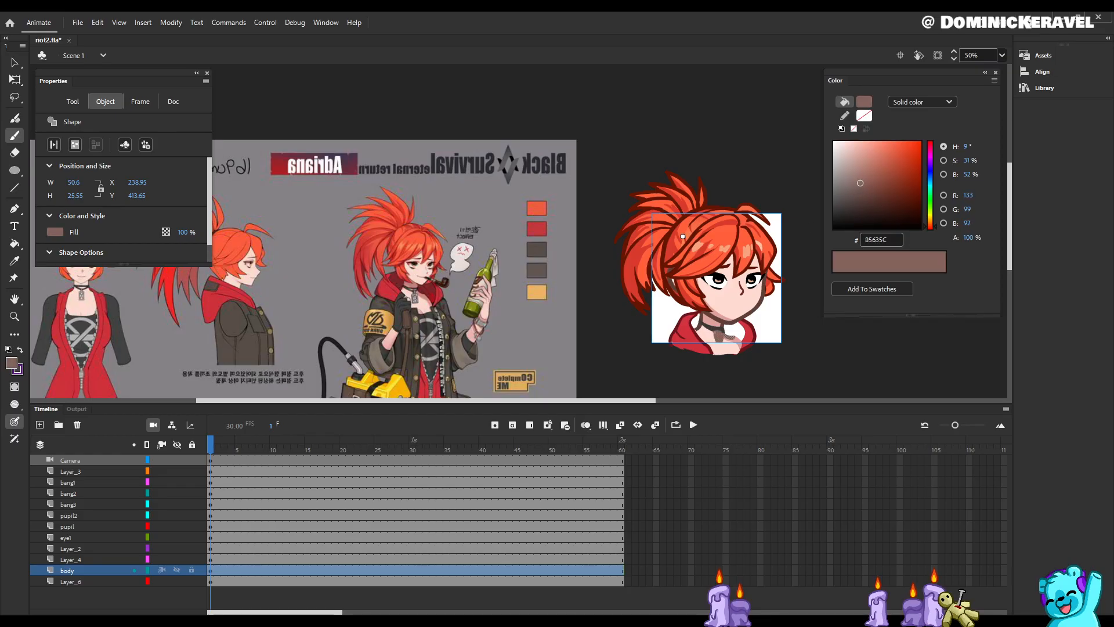
key("Delete")
left_click(851, 170)
key("ctrl+z")
left_click_drag(717, 328, 721, 336)
left_click(840, 180)
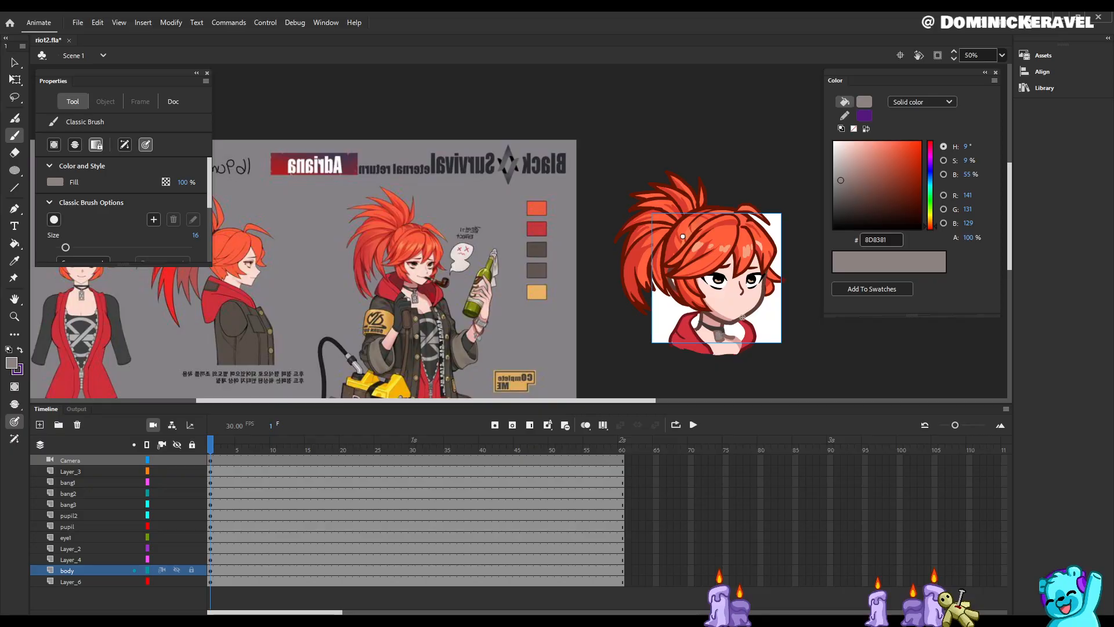
Step: Save the riot2.fla file with the choker pendant added
key("e")
key("v")
key("e")
key("v")
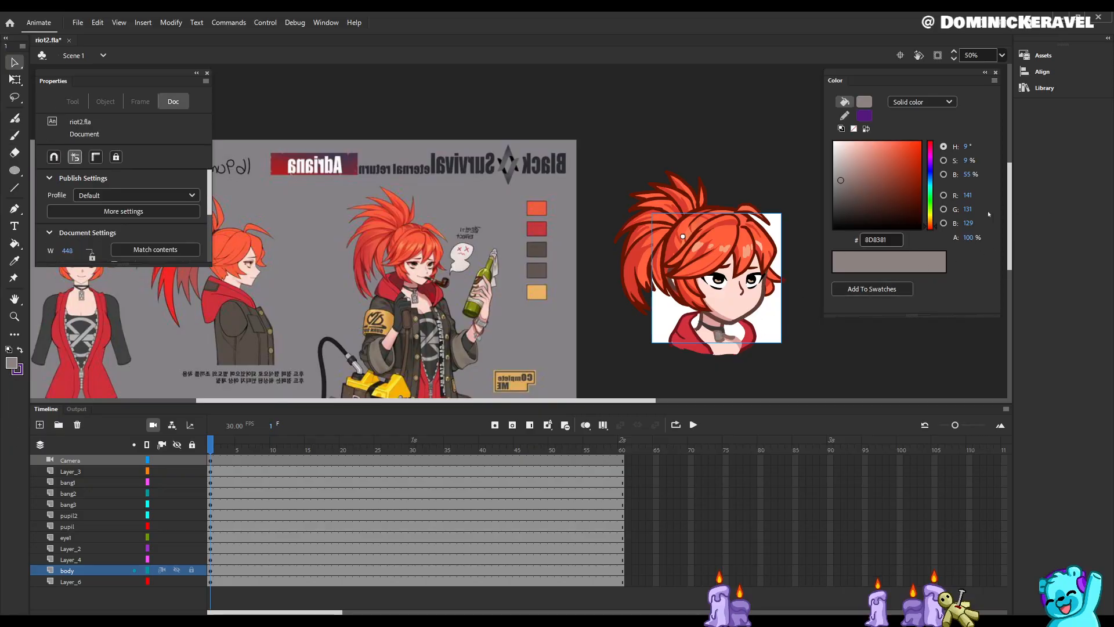
left_click_drag(837, 353, 808, 356)
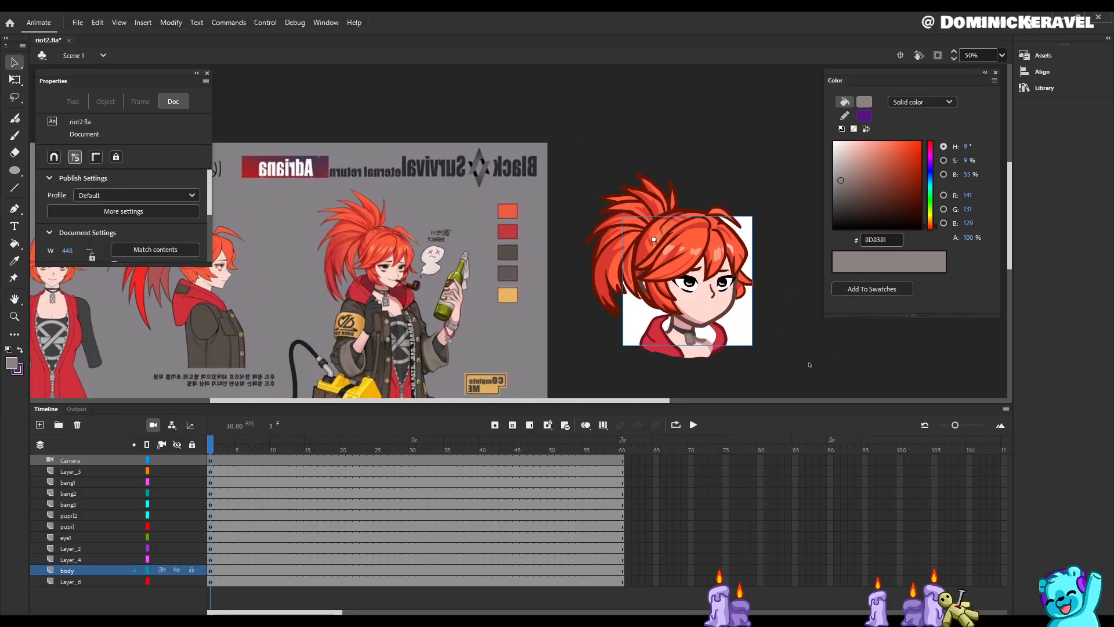
key("e")
key("v")
left_click_drag(780, 262, 791, 260)
key("ctrl+s")
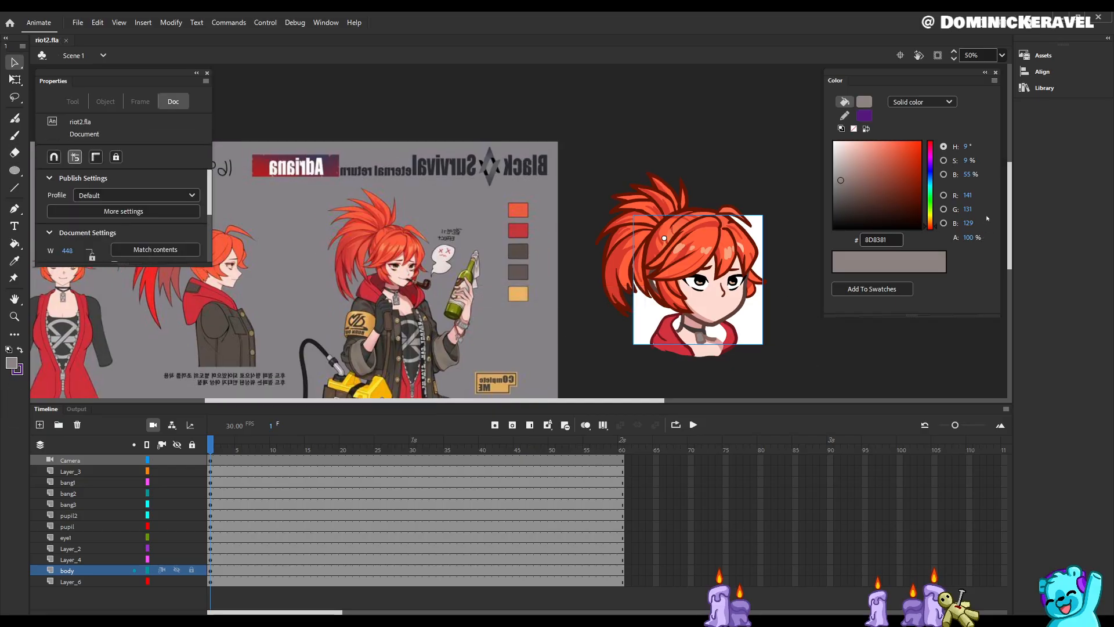
Step: Sample the dark red of the hood and set the fill to the lighter red 8A2128
left_click(755, 331, "ctrl")
left_click_drag(449, 265, 778, 336)
left_click(773, 325, "ctrl+shift")
mouse_move(619, 270)
left_mouse_down()
mouse_move(694, 375)
mouse_move(716, 386)
left_mouse_up()
key("i")
left_click(633, 333)
key("v")
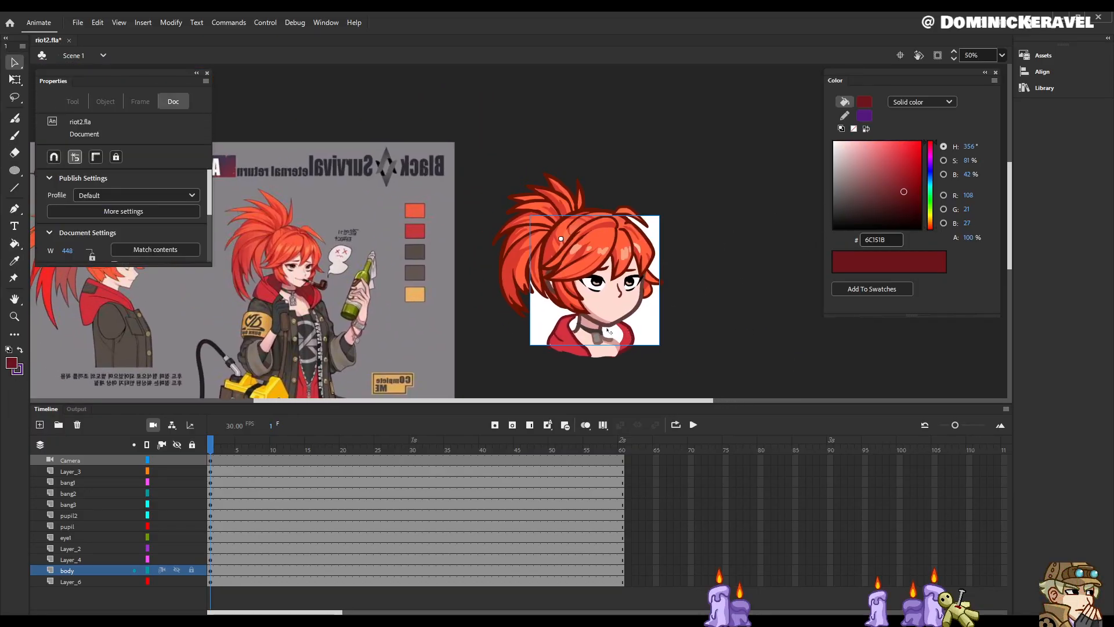
key("i")
left_click(627, 336)
left_click(900, 181)
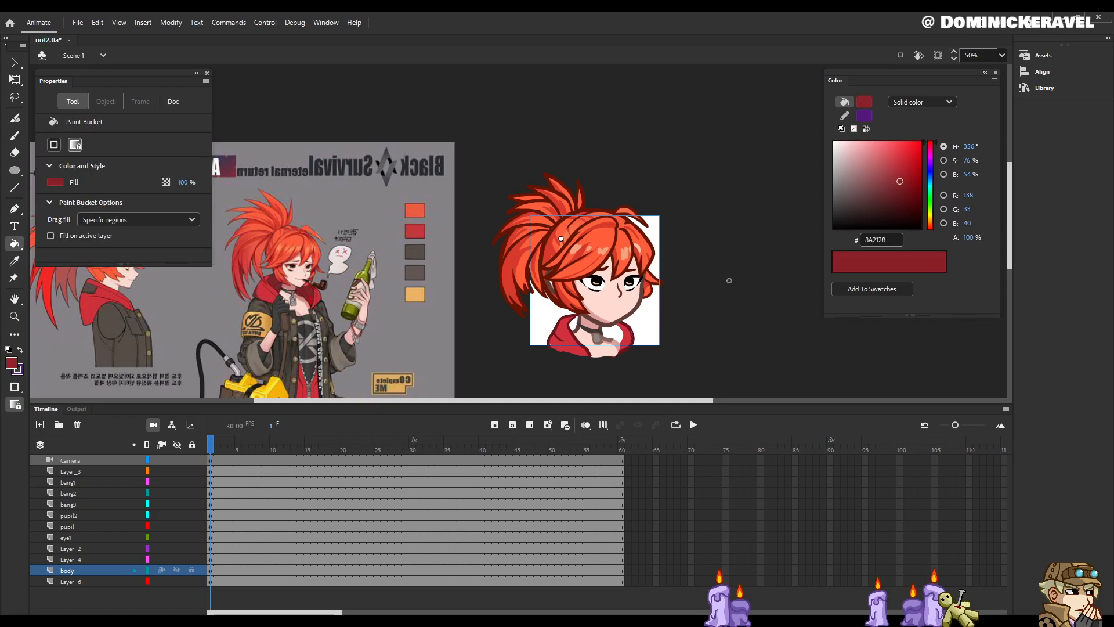
Step: Set the Classic Brush mode to Paint Behind, followed by Paint Selection
key("v")
key("b")
left_click(14, 404)
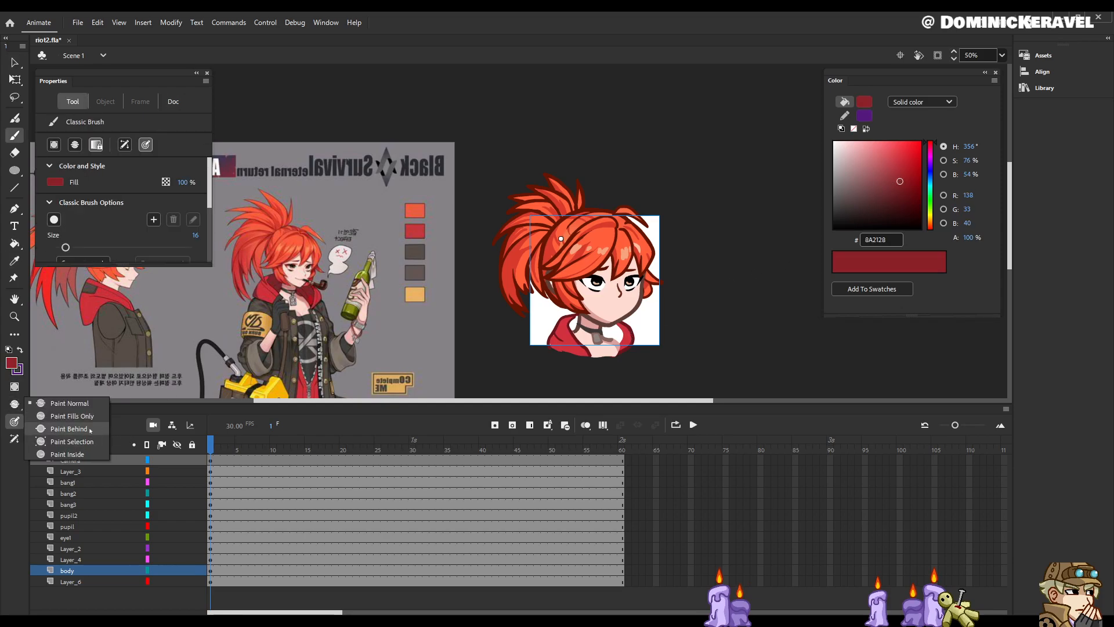
left_click(64, 429)
left_click(14, 404)
left_click(95, 441)
Step: Examine the character's head, neck and hood close up and from a distance beside the reference sheet
key("e")
mouse_move(671, 319)
left_mouse_down()
mouse_move(718, 320)
mouse_move(700, 304)
mouse_move(709, 299)
left_mouse_up()
key("v")
key("e")
key("v")
left_click(720, 294, "ctrl+alt")
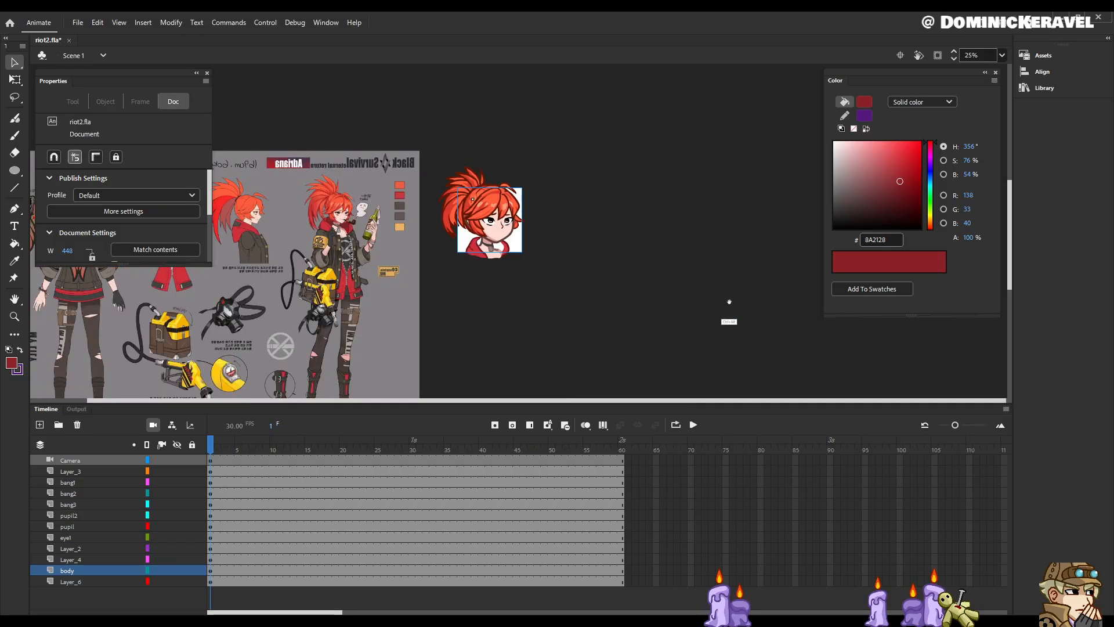
left_click(554, 232, "ctrl")
mouse_move(573, 289)
left_mouse_down()
mouse_move(764, 337)
mouse_move(822, 371)
left_mouse_up()
key("e")
key("v")
key("b")
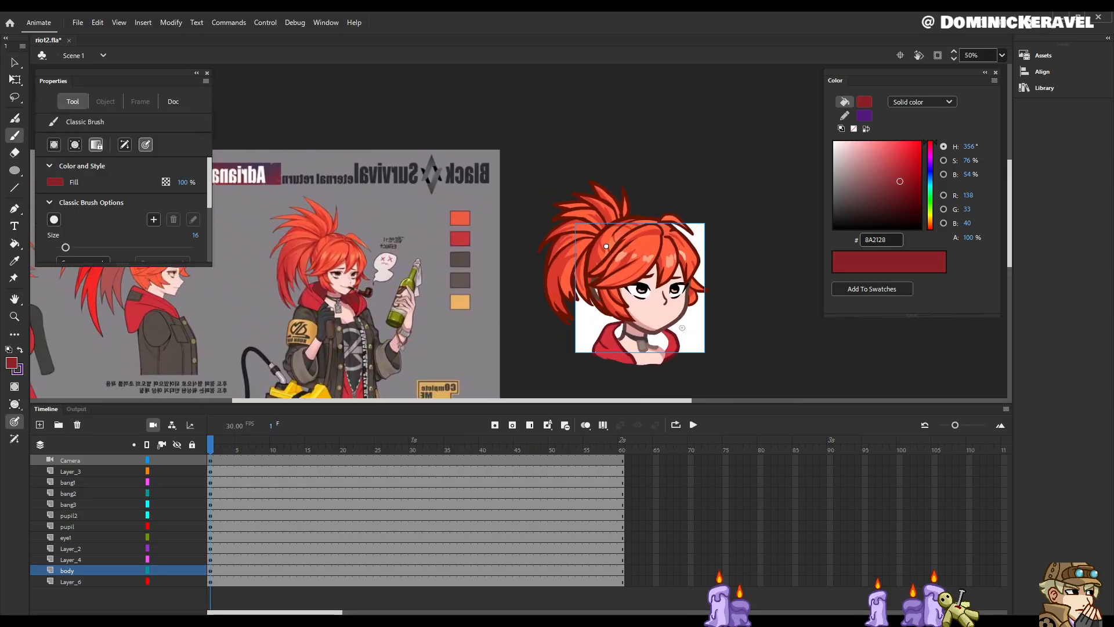
key("v")
key("b")
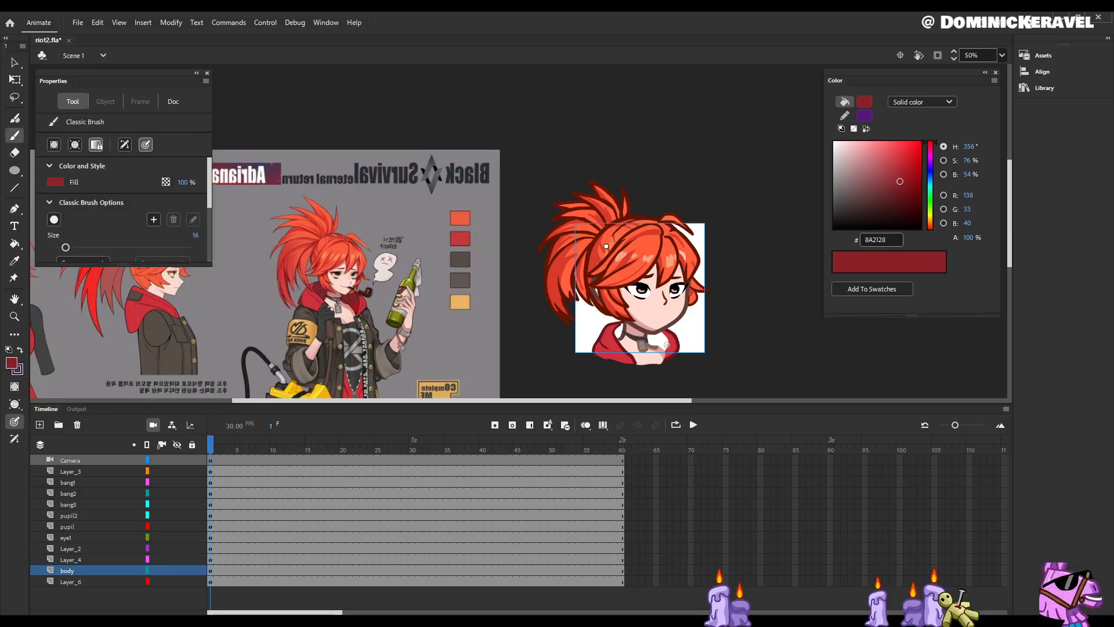
left_click(695, 313, "ctrl")
left_click_drag(530, 357, 690, 383)
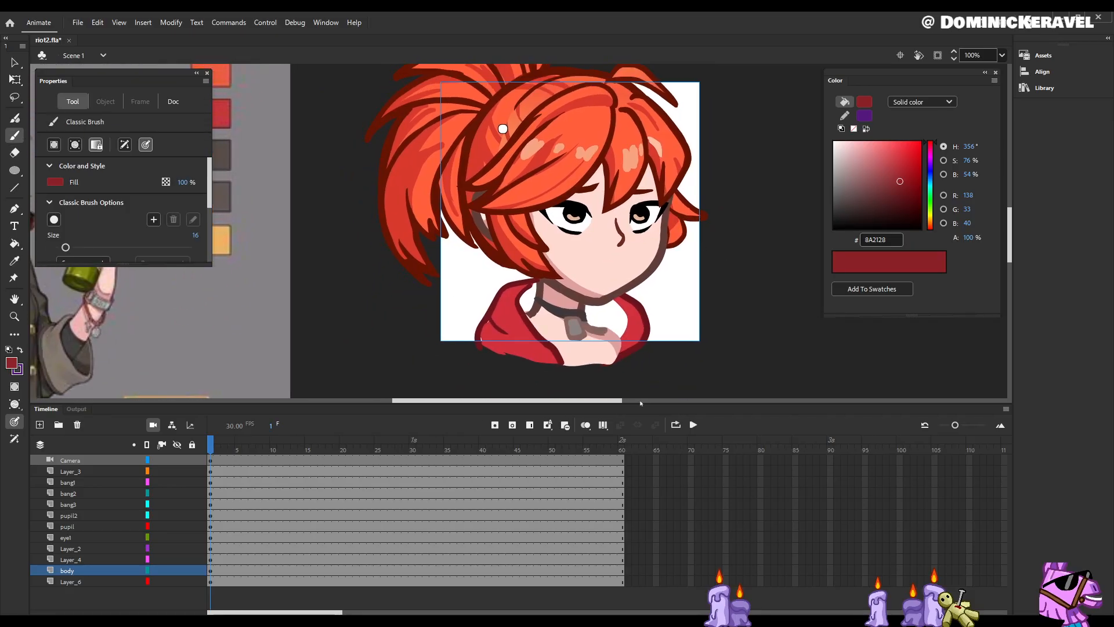
left_click(697, 313, "ctrl+shift")
left_click_drag(492, 193, 662, 252)
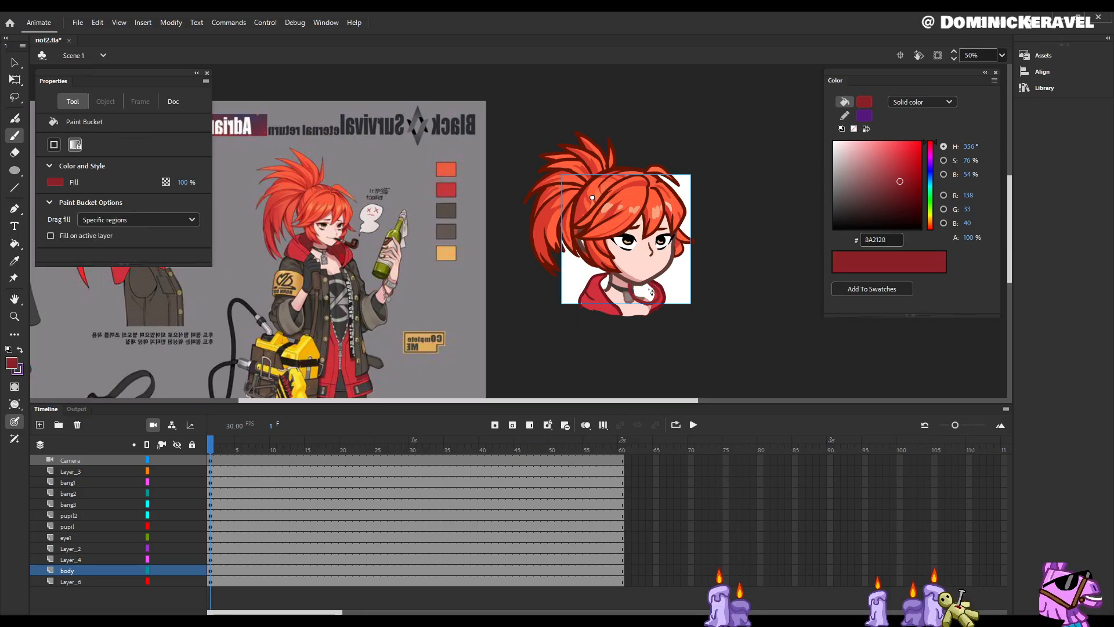
key("e")
key("v")
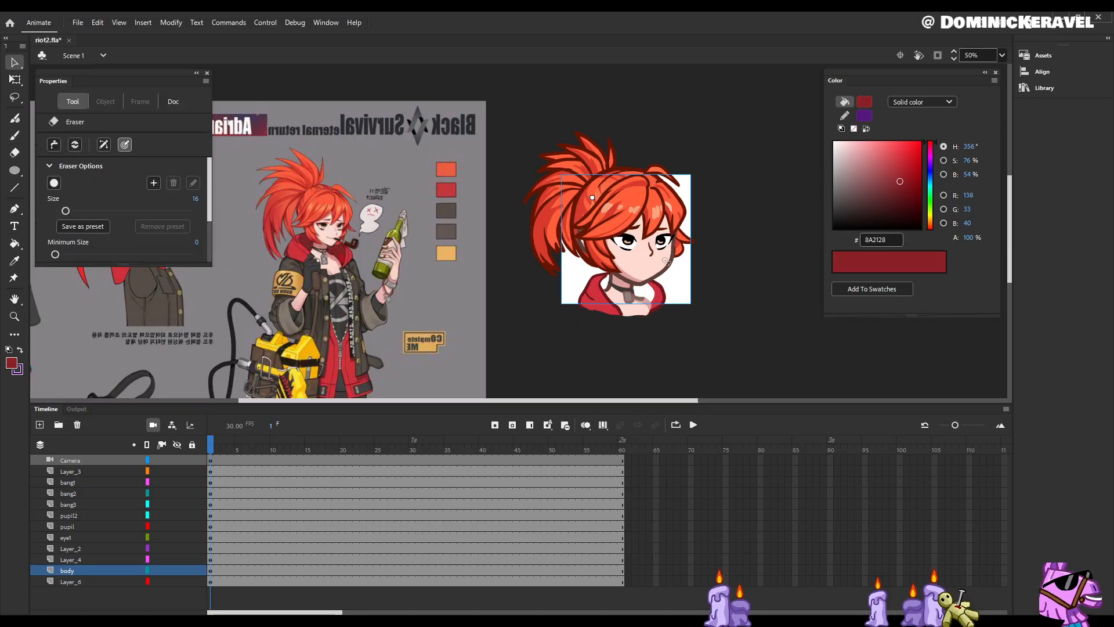
Step: On Layer_6, sample the hood's dark red outline colour, darken it to 4F1216 and set the brush to Paint Behind
left_click(660, 296)
left_click_drag(704, 241, 752, 288)
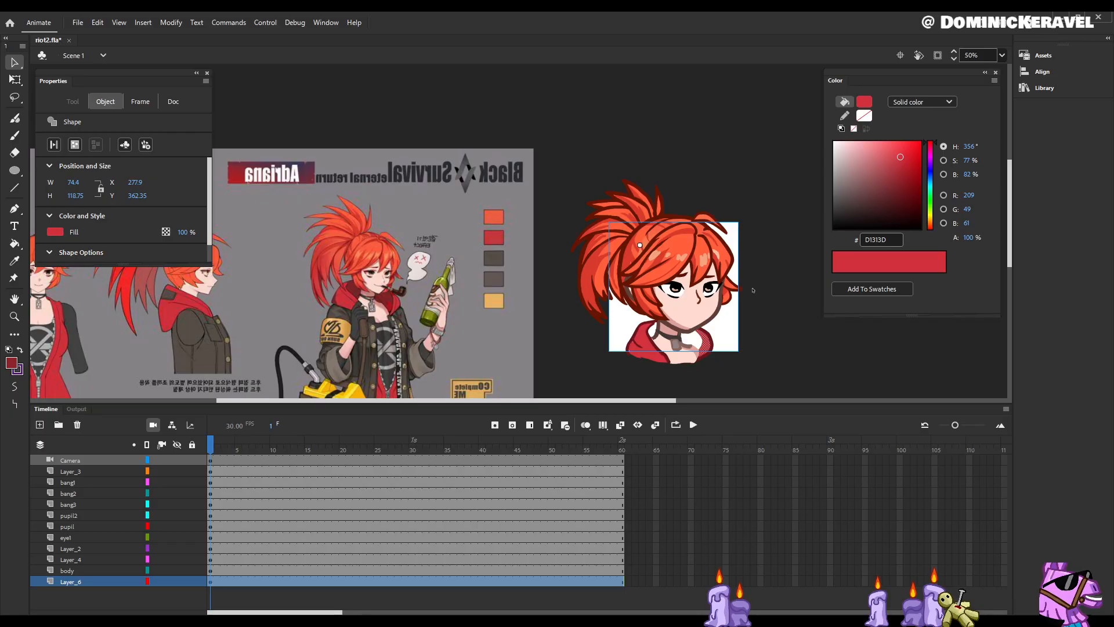
mouse_move(766, 315)
left_mouse_down()
mouse_move(718, 306)
mouse_move(704, 315)
mouse_move(707, 333)
mouse_move(731, 330)
left_mouse_up()
key("e")
key("v")
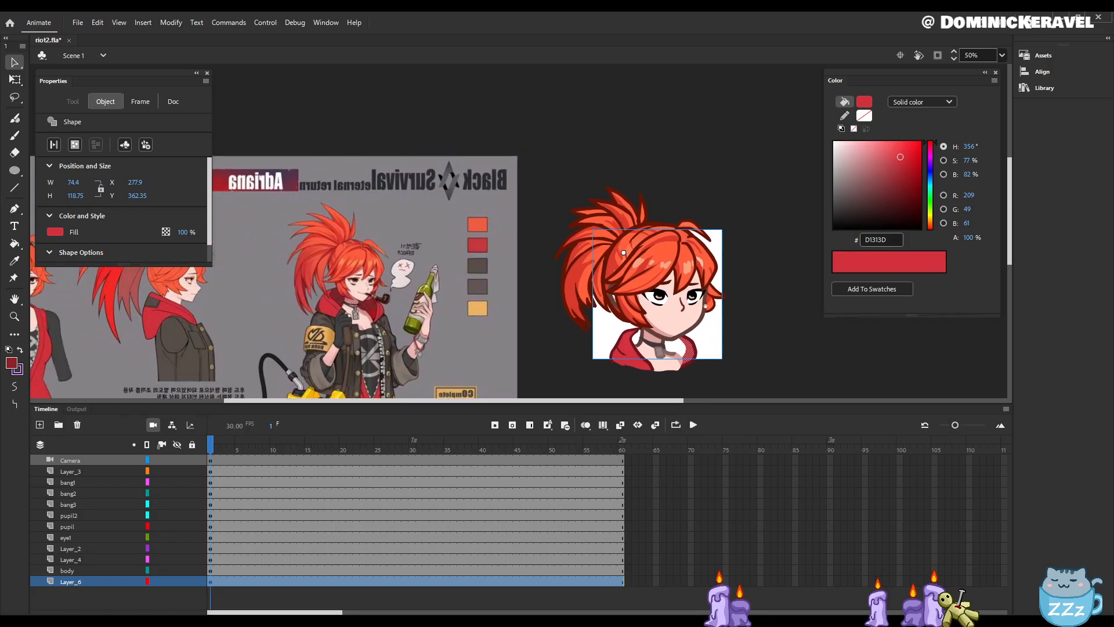
key("i")
left_click(694, 344)
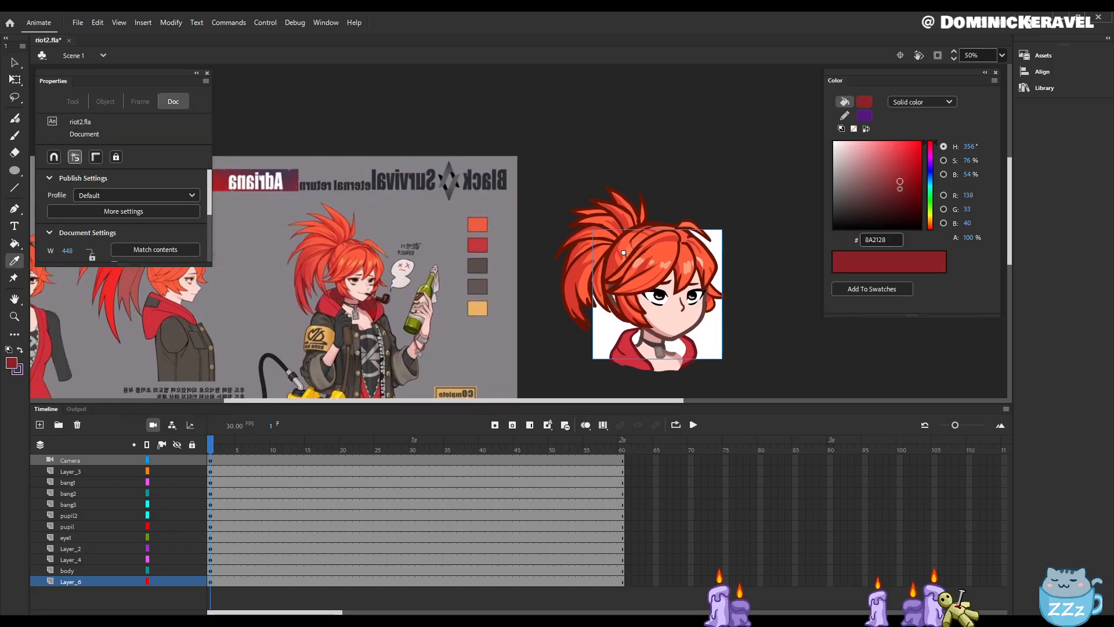
left_click_drag(900, 187, 901, 202)
key("b")
left_click(15, 404)
left_click(87, 430)
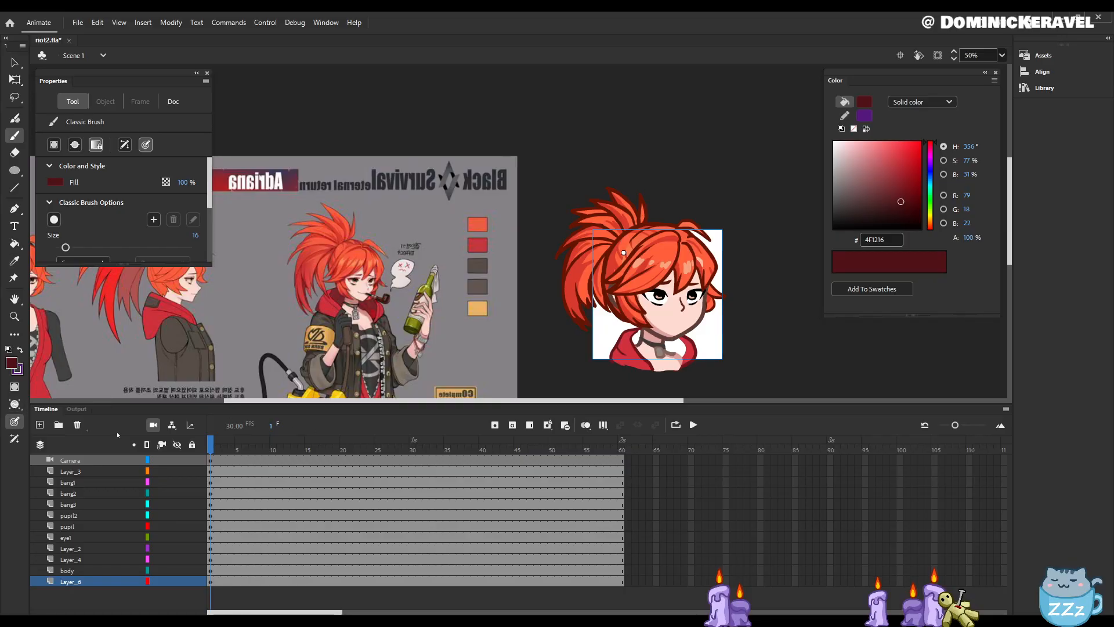
Step: Paint the inner back of the hood beside the neck and fill it with dark red 7B242A
mouse_move(680, 339)
left_mouse_down()
mouse_move(685, 355)
mouse_move(664, 330)
left_mouse_up()
left_click(896, 186)
key("k")
key("v")
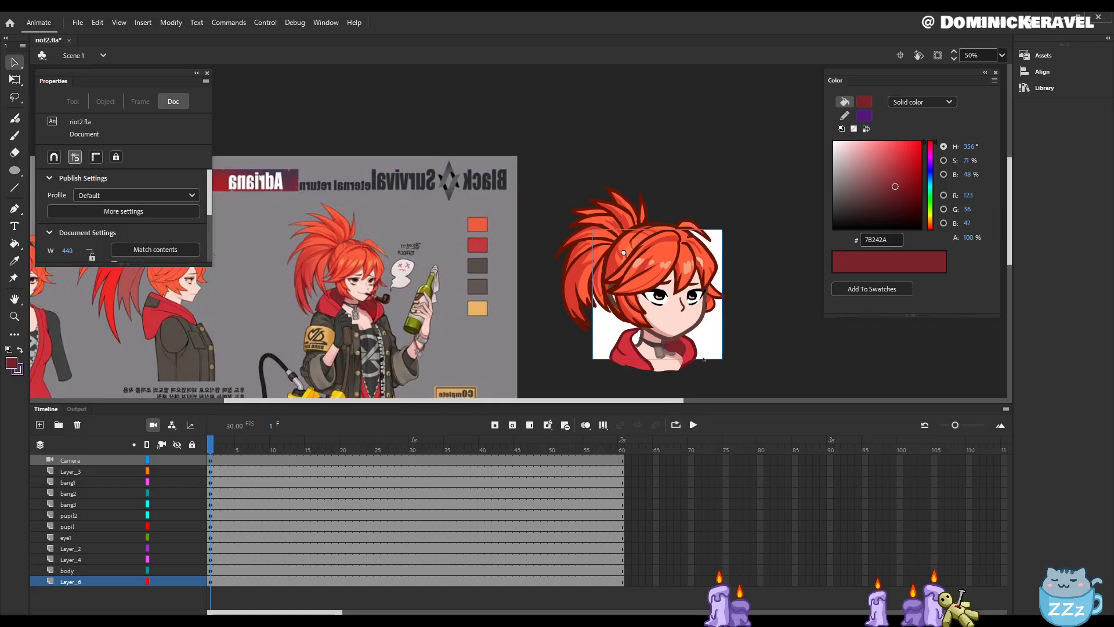
Step: Make the body layer active by selecting its red hood shape, clear the selection and save the document
key("e")
key("b")
left_click(631, 349, "ctrl")
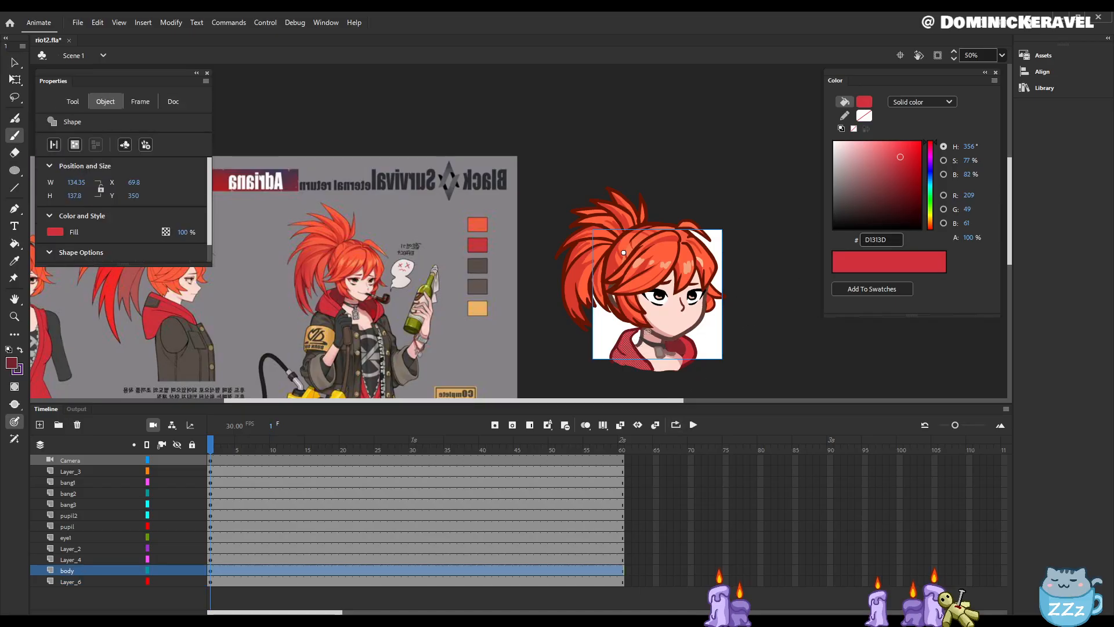
key("v")
left_click(786, 249, "ctrl")
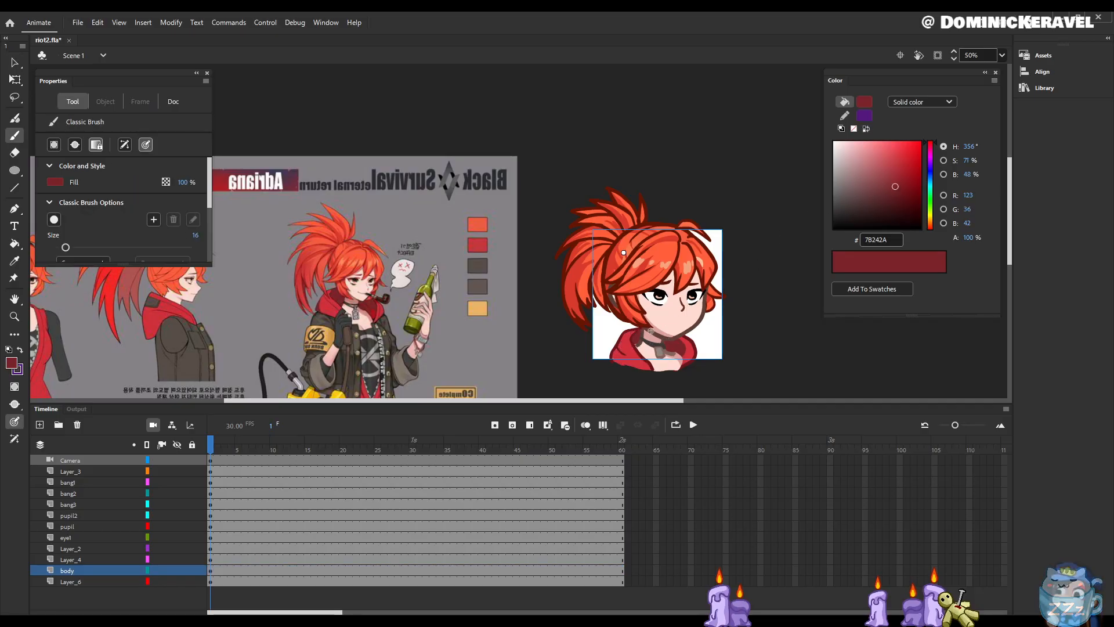
key("v")
key("ctrl+s")
Step: Fill the inside of the hood beside the neck with darker red 631D22 and save the document
left_click(896, 194)
key("k")
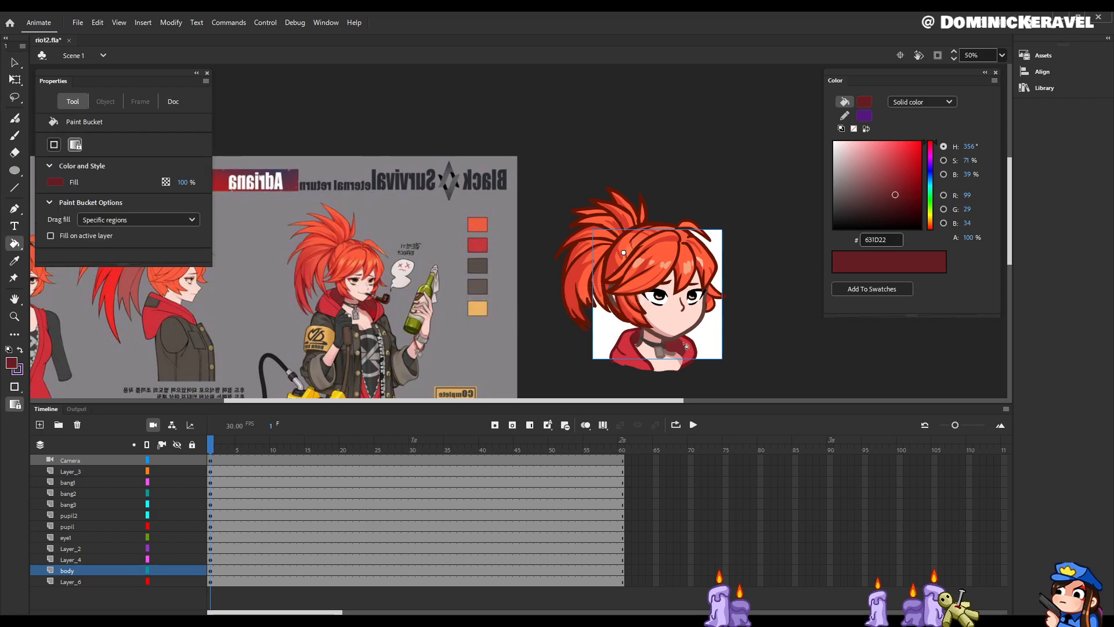
key("ctrl+minus")
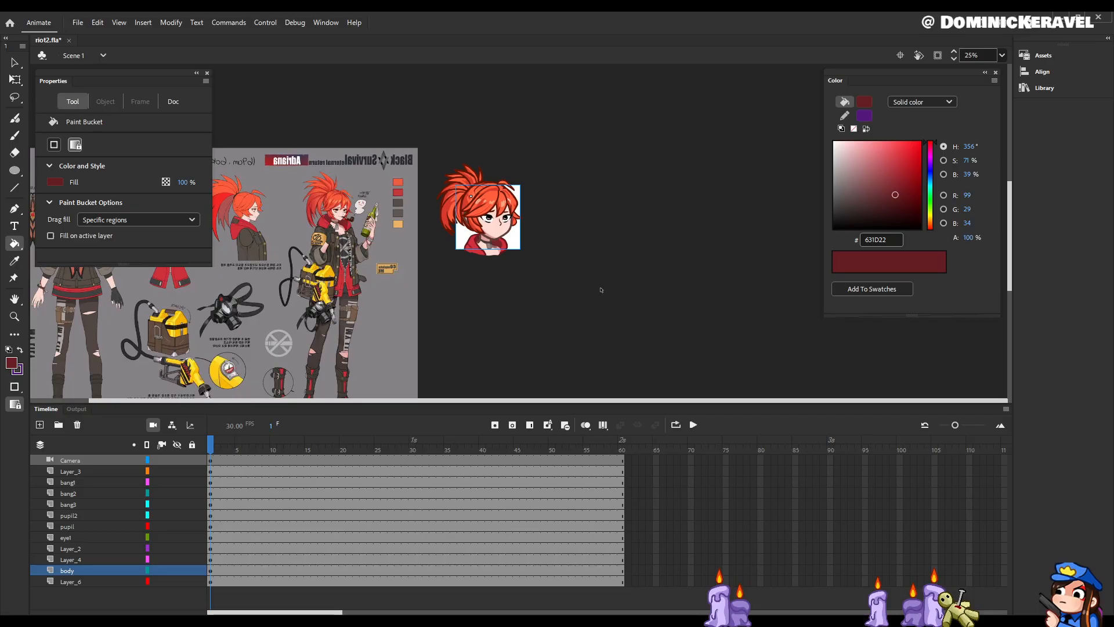
scroll(537, 236, "up", 1)
left_click_drag(538, 256, 772, 284)
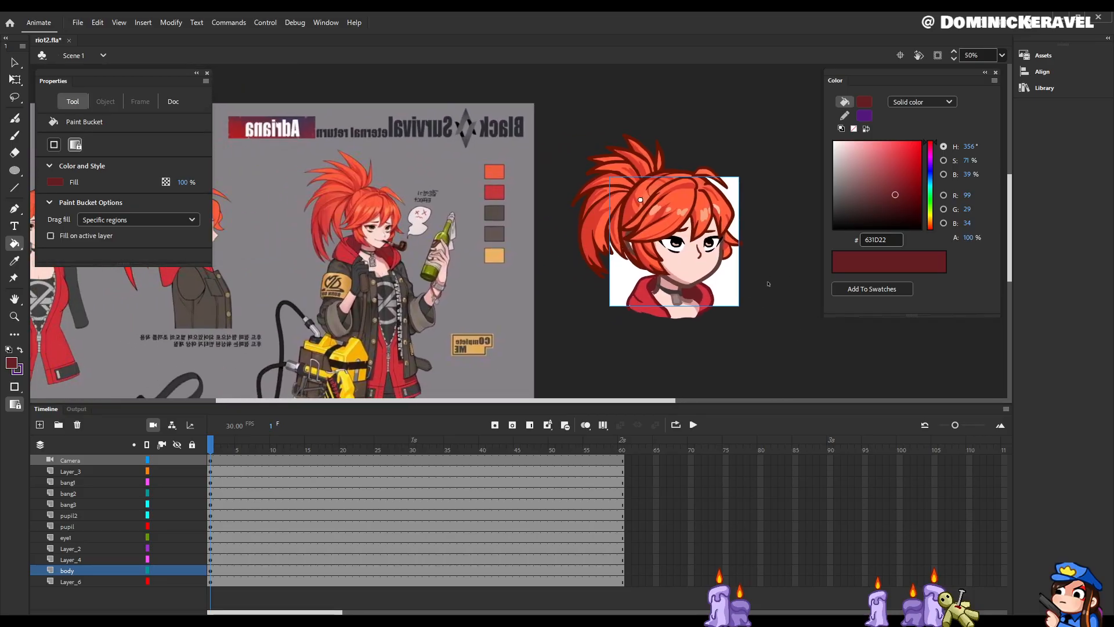
key("v")
key("ctrl+s")
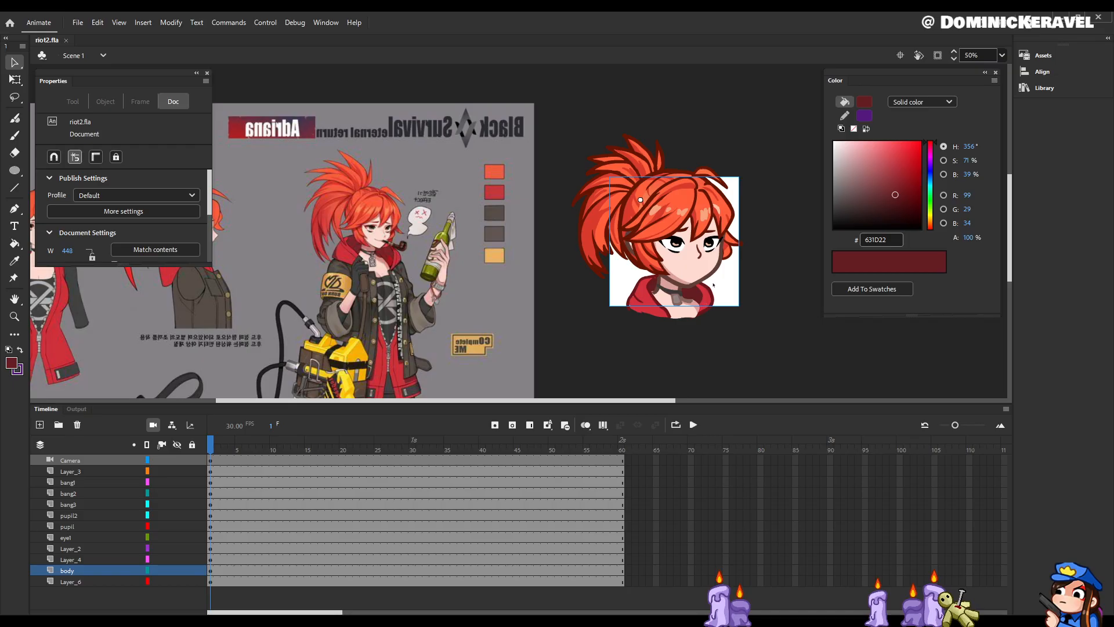
Step: Make Layer_6 the active layer, select its hood artwork to check the contents and clear the selection
left_click(661, 285)
left_click(774, 234)
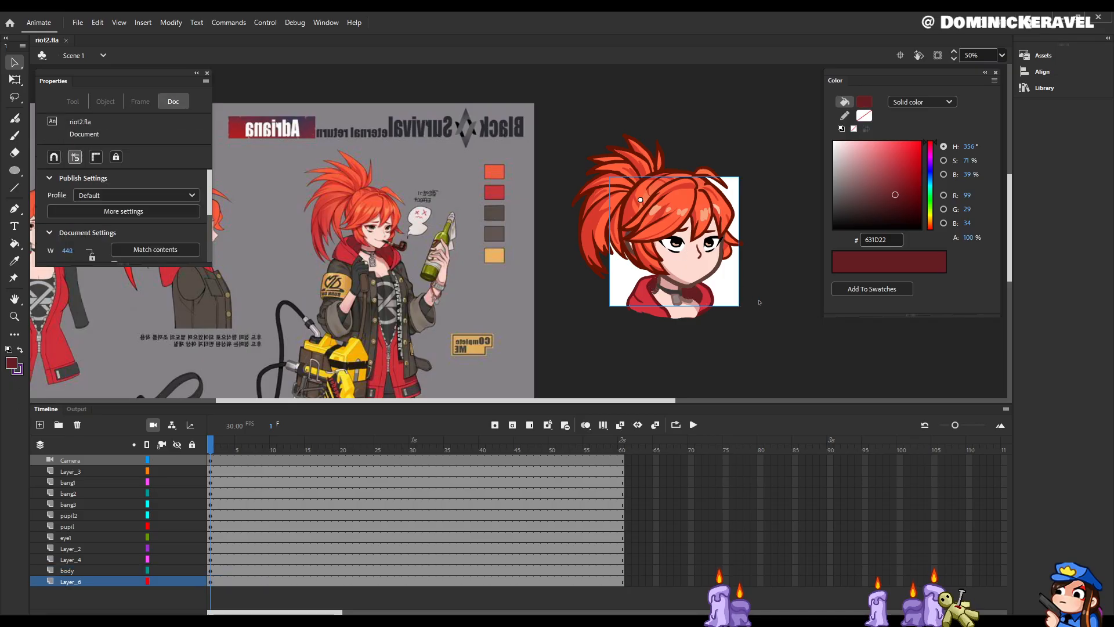
left_click_drag(748, 261, 773, 309)
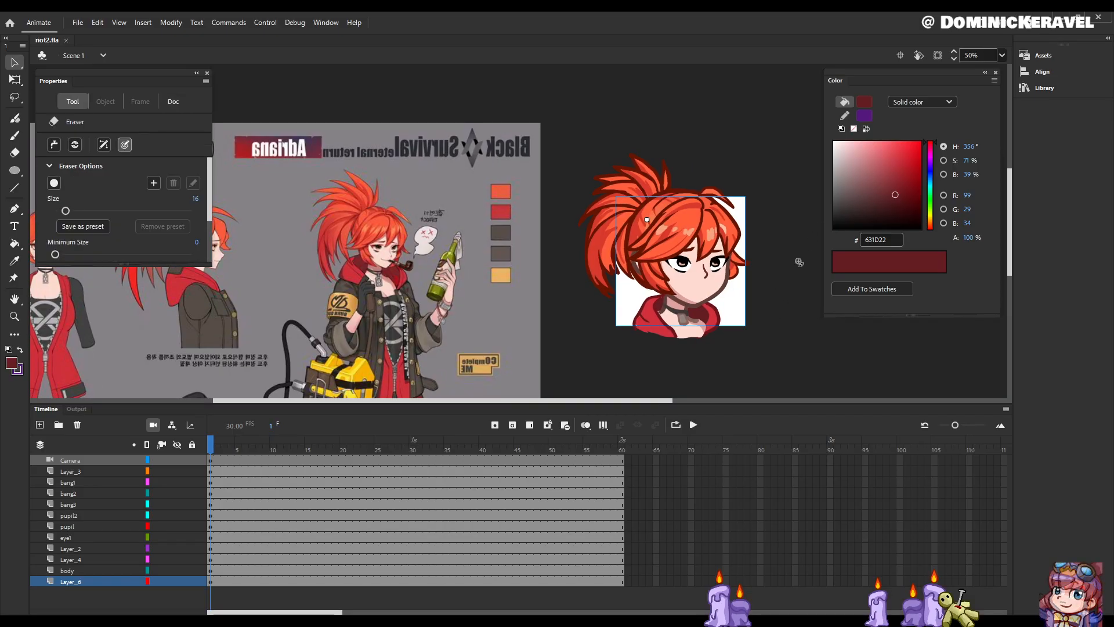
left_click_drag(767, 312, 785, 308)
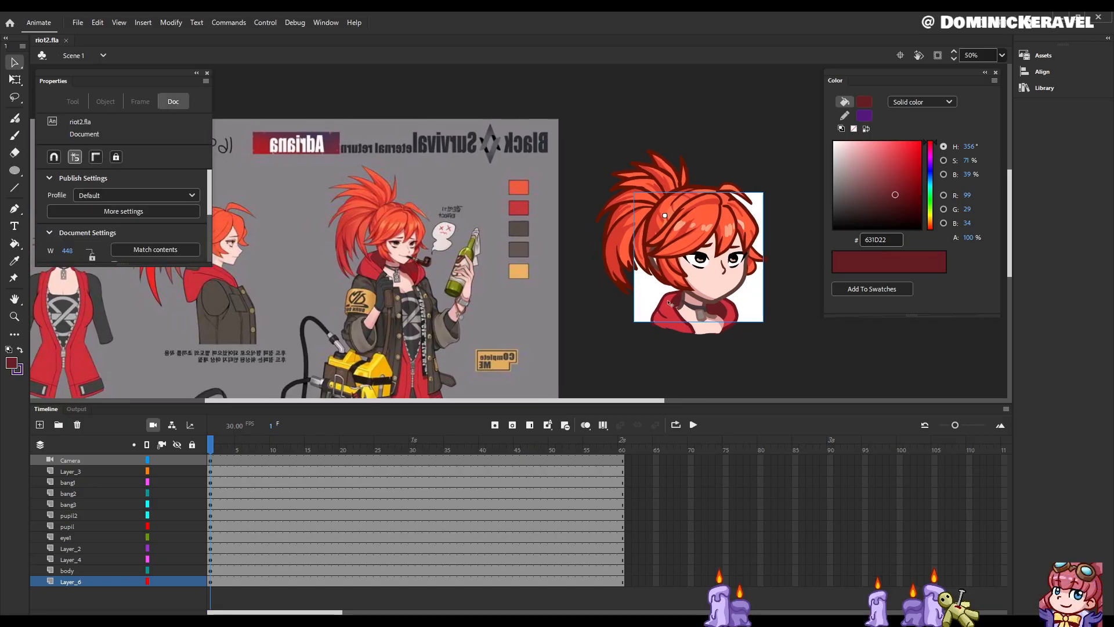
left_click(732, 309)
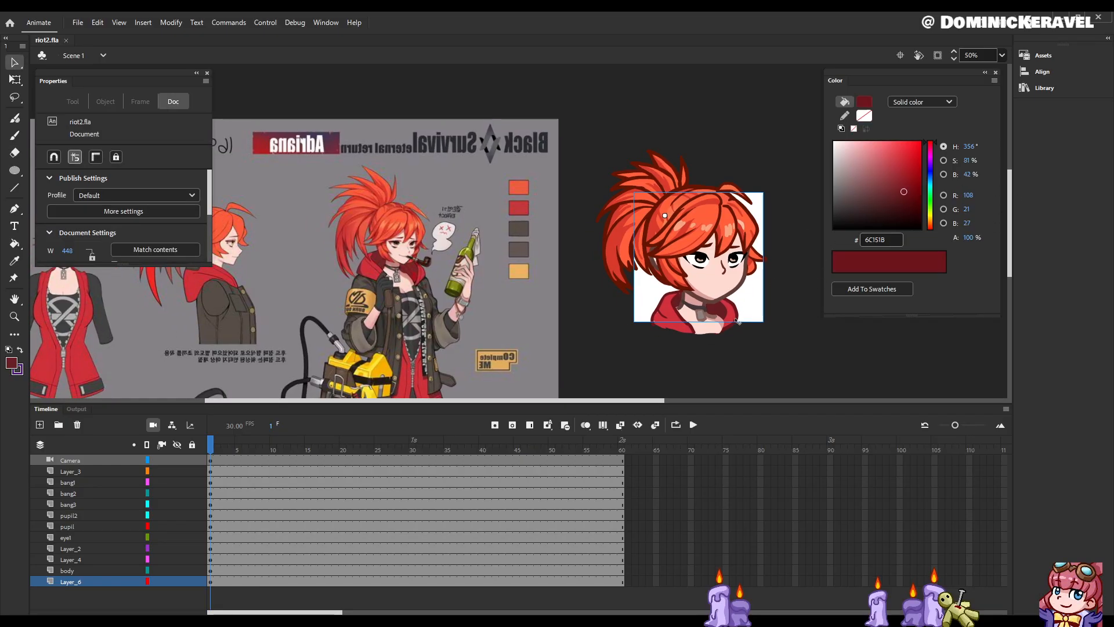
left_click(74, 582)
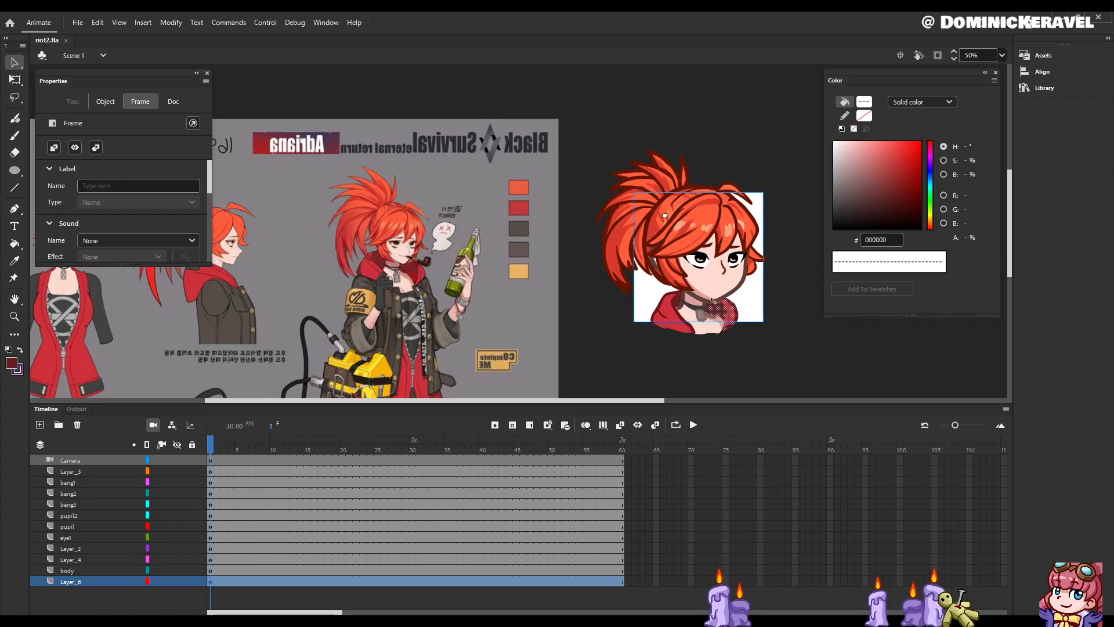
left_click(547, 365)
Step: Set the fill colour to dark olive 3C462E and brush a jacket shoulder line on each side below the hood
left_click(932, 207)
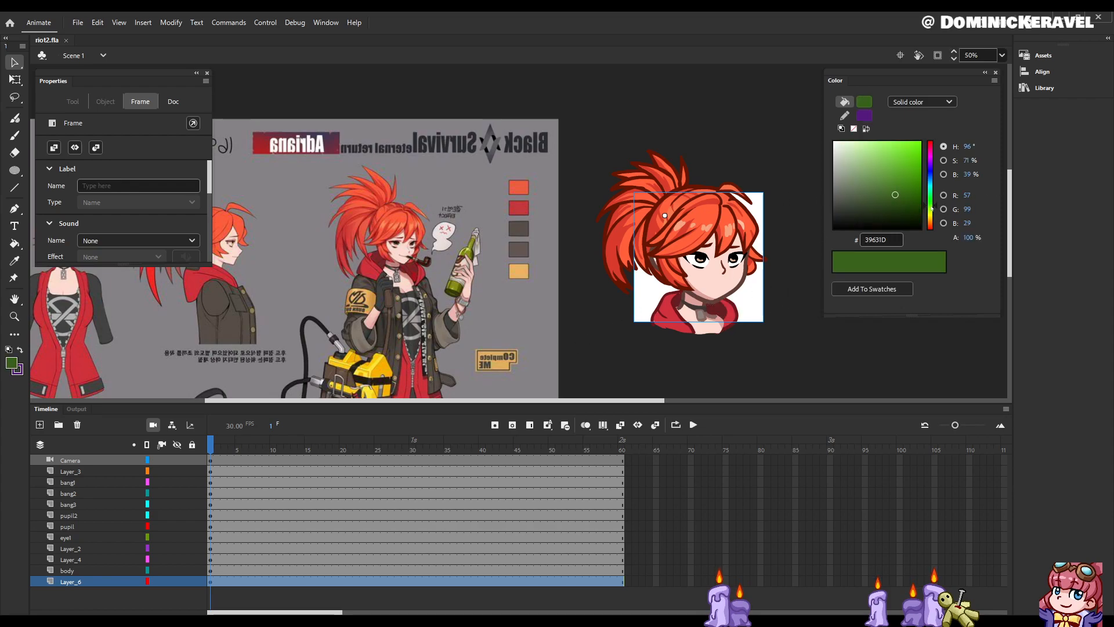
mouse_move(932, 208)
left_mouse_down()
mouse_move(932, 198)
mouse_move(868, 206)
mouse_move(858, 196)
mouse_move(862, 204)
left_mouse_up()
left_click(929, 204)
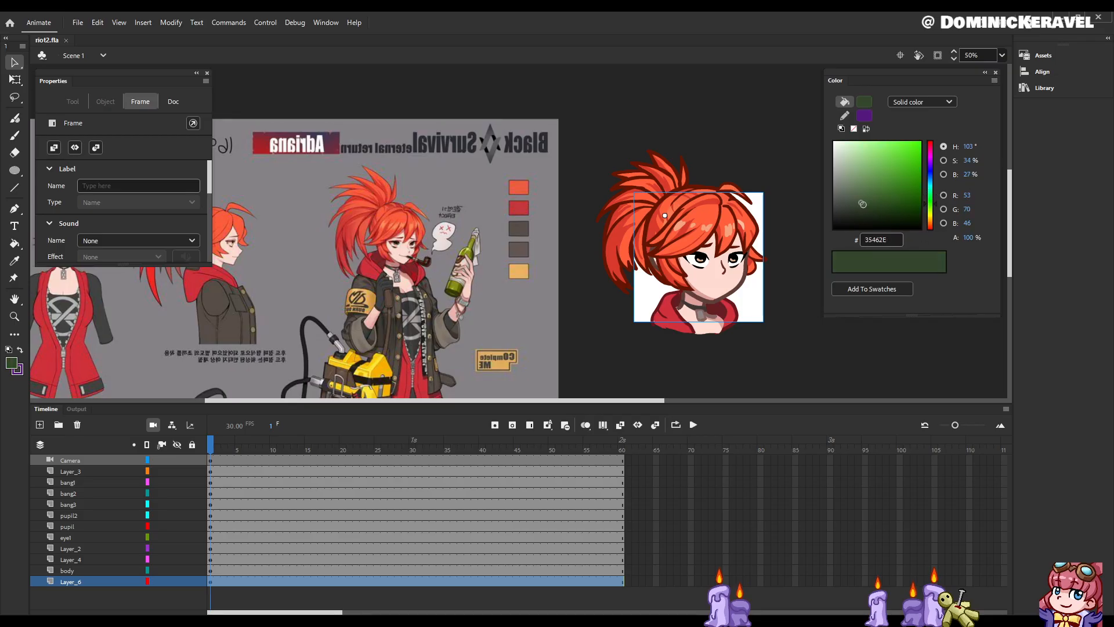
left_click(930, 209)
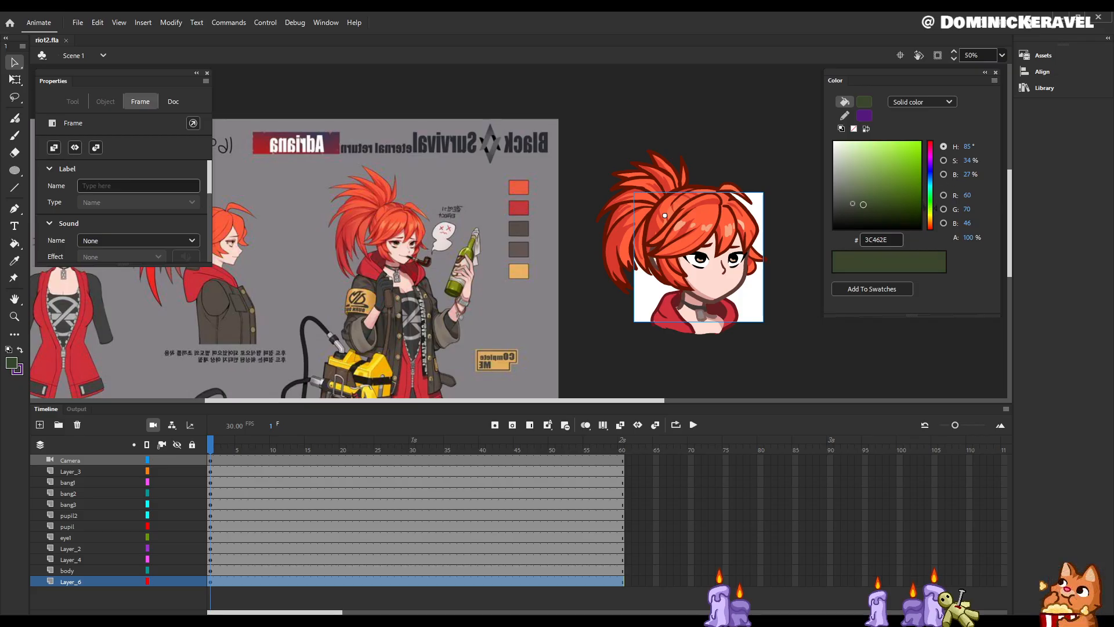
key("b")
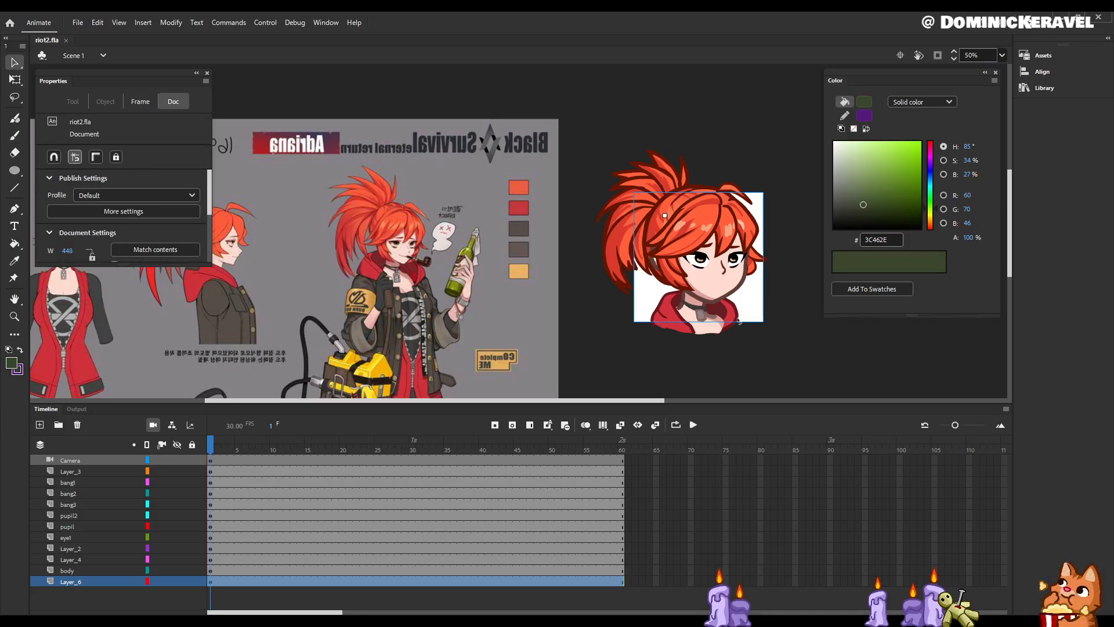
left_click_drag(738, 318, 749, 350)
left_click_drag(652, 321, 637, 368)
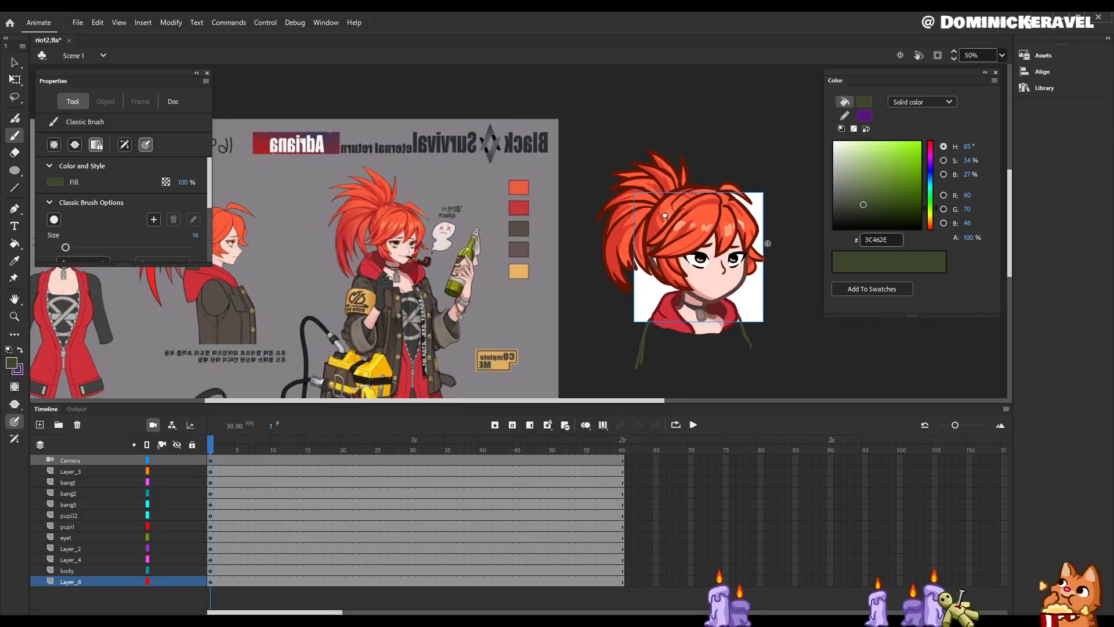
Step: Sample amber E2A554 from the reference armband and paint a solid armband on the jacket sleeve
key("i")
left_click(370, 299)
key("b")
left_click_drag(643, 338, 659, 333)
key("ctrl+z")
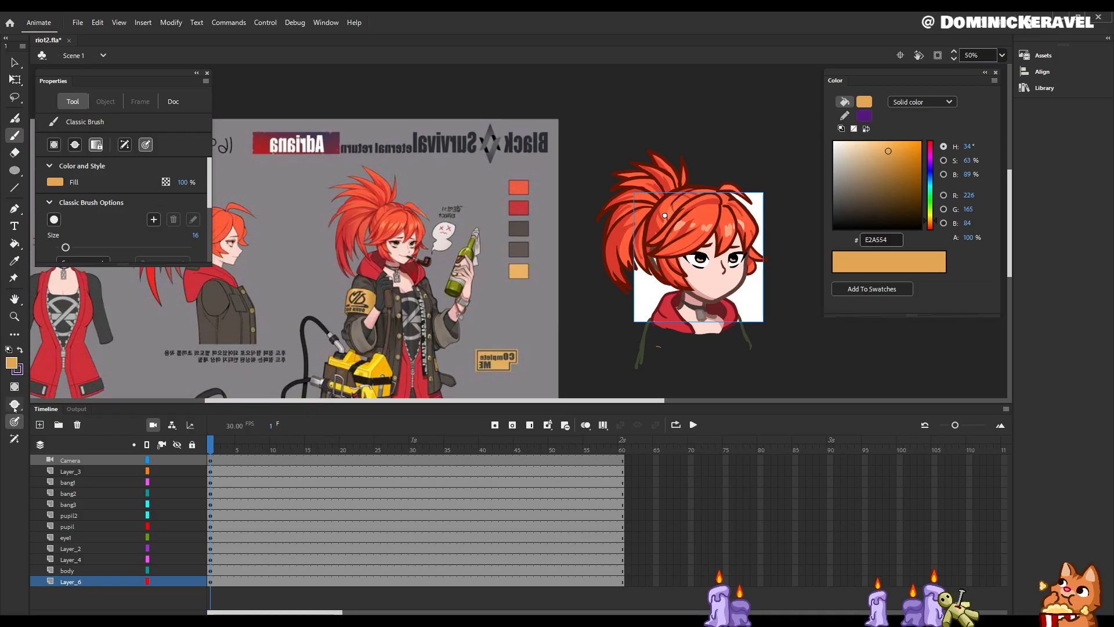
mouse_move(639, 338)
left_mouse_down()
mouse_move(672, 347)
mouse_move(668, 365)
mouse_move(642, 354)
left_mouse_up()
key("v")
left_click_drag(798, 333, 767, 357)
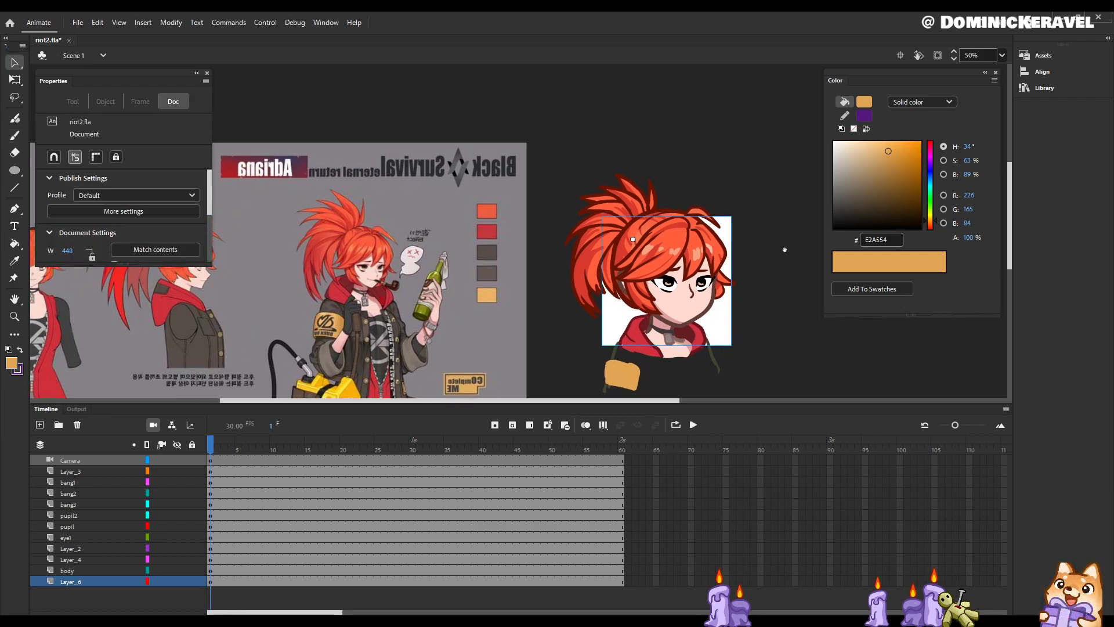
Step: Sample olive 3C462E from the jacket shoulder line as the fill colour and save the document
key("b")
key("i")
left_click(714, 359)
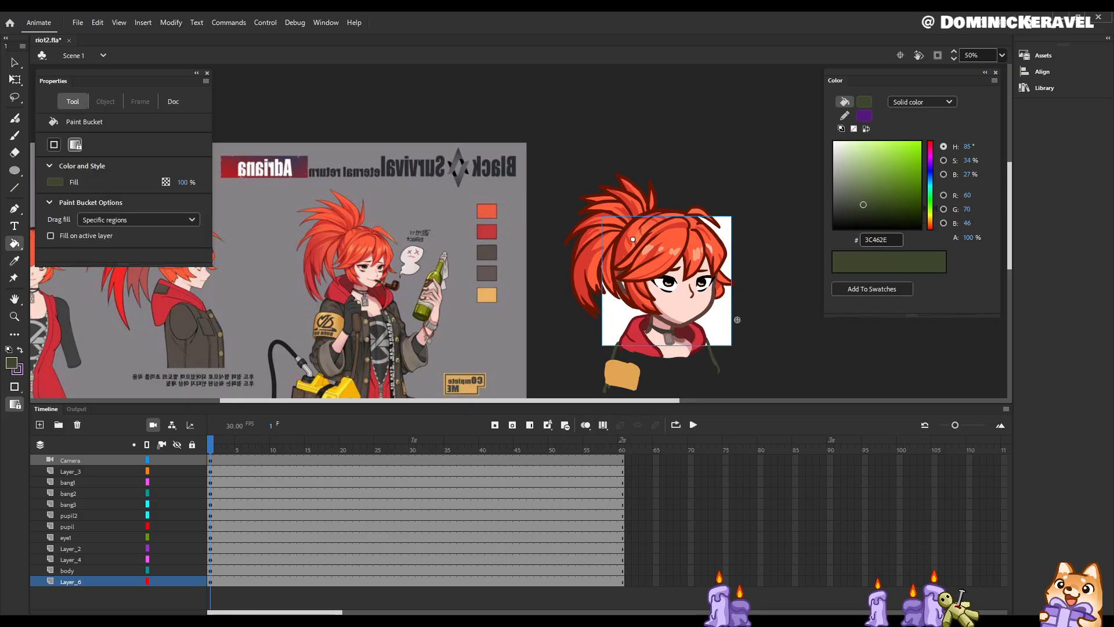
key("b")
key("v")
scroll(708, 339, "down", 1)
key("ctrl+s")
Step: Darken the fill colour to 191E11 and brush dark outlines along both jacket shoulders
key("i")
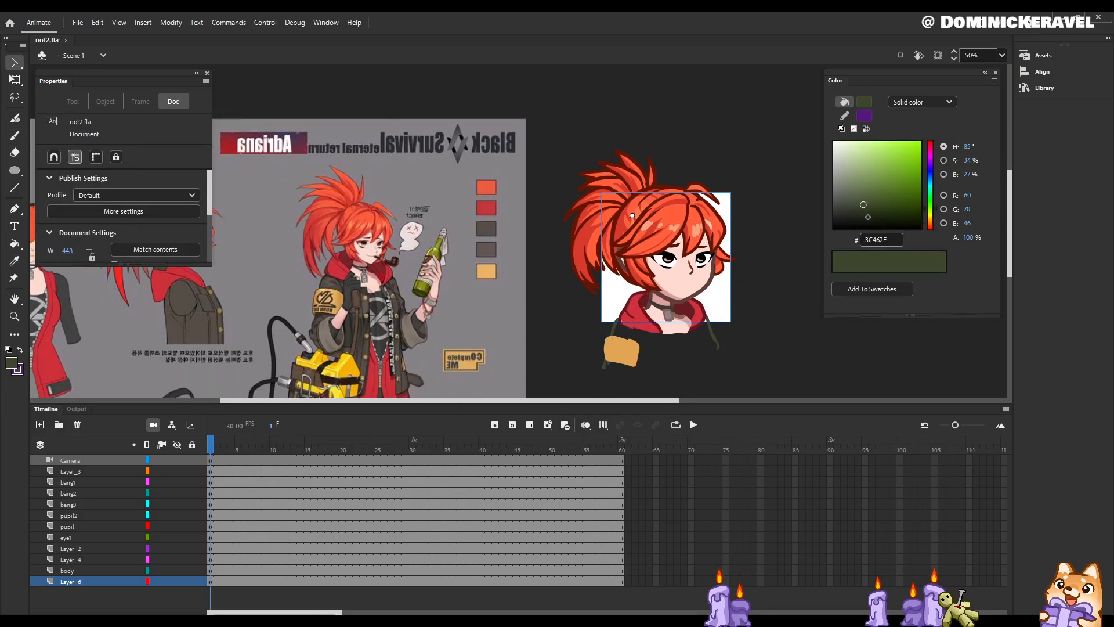
left_click(871, 218)
key("b")
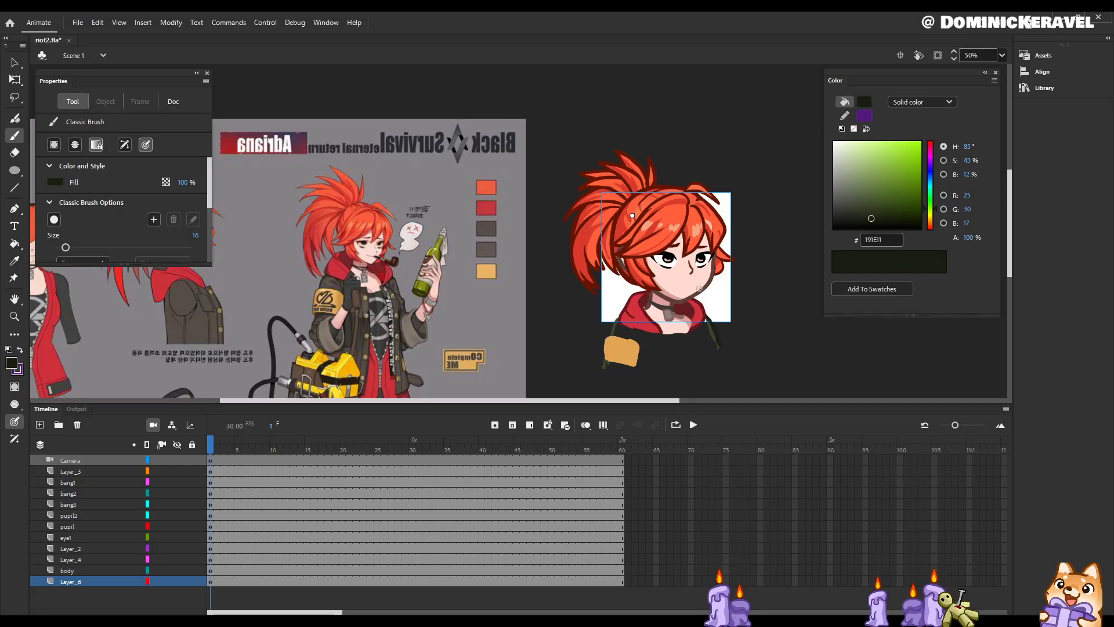
left_click_drag(617, 318, 611, 342)
key("v")
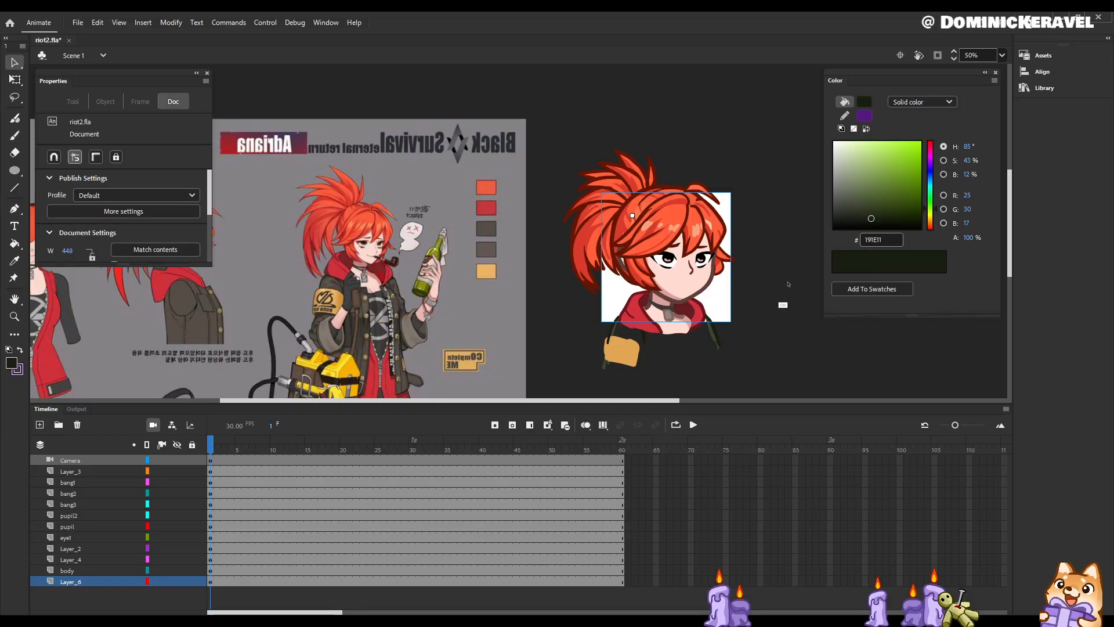
Step: Brush dark 191E11 lines down the jacket's front opening below the hood on the body layer
left_click(689, 329)
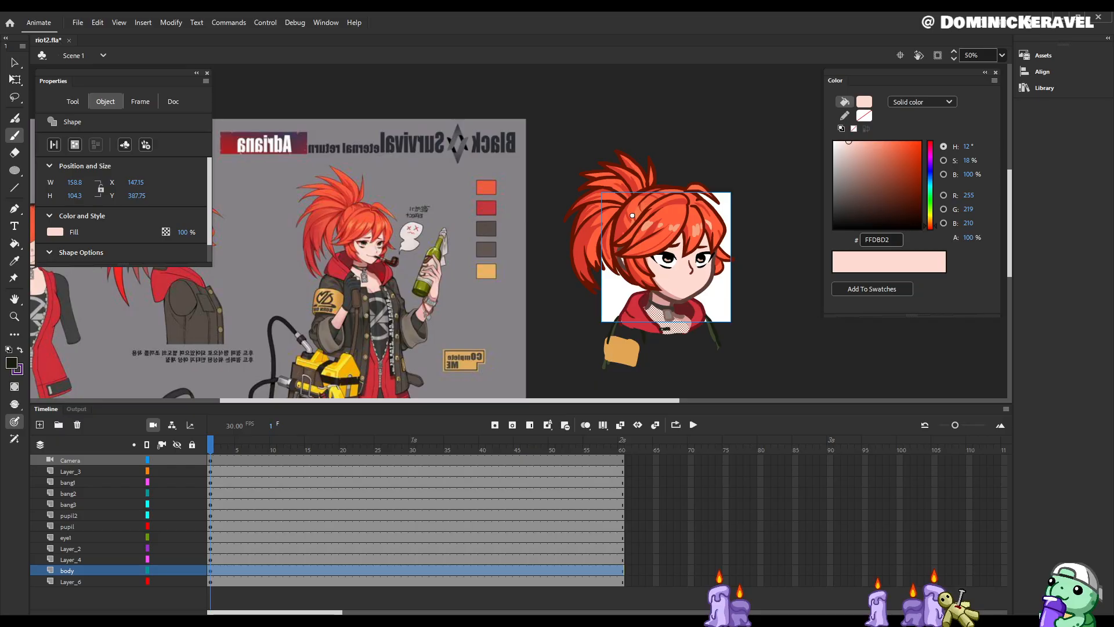
key("b")
left_click_drag(670, 331, 684, 390)
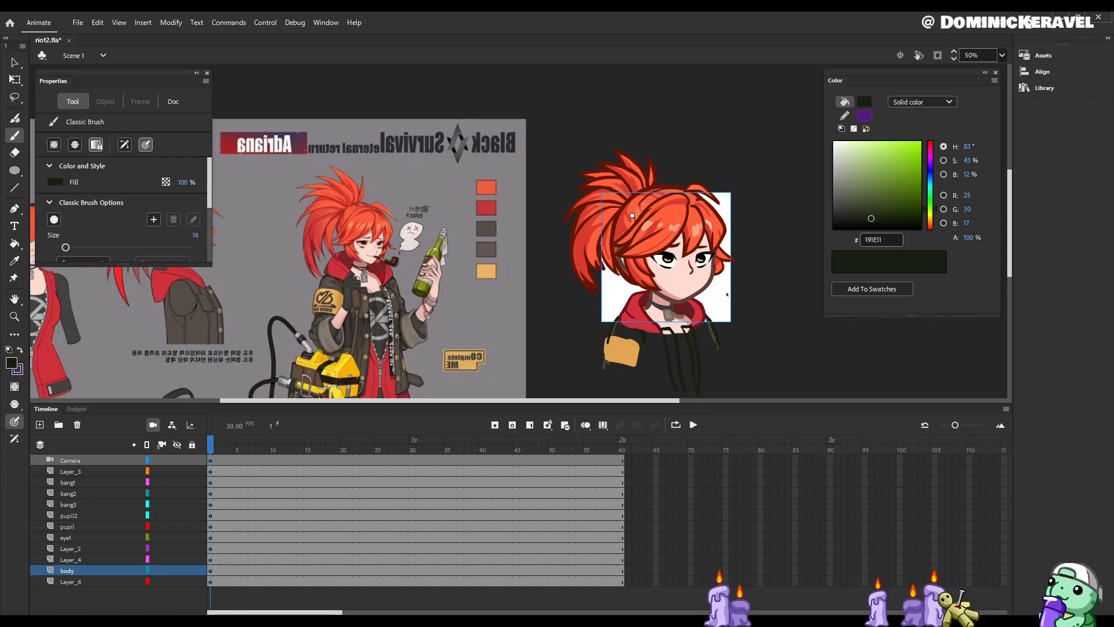
key("v")
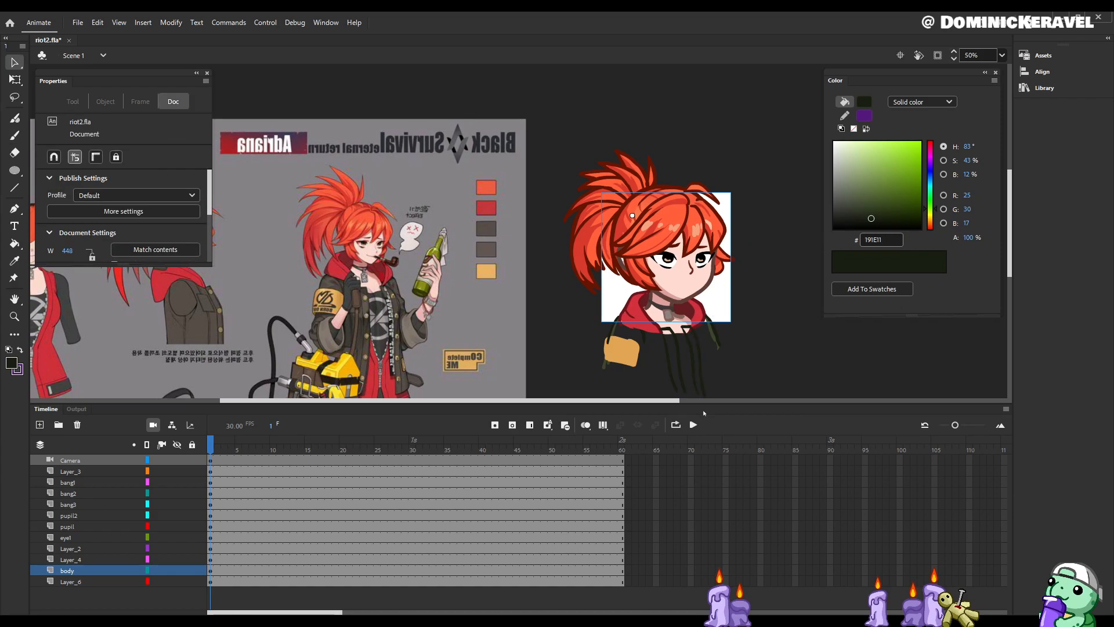
key("b")
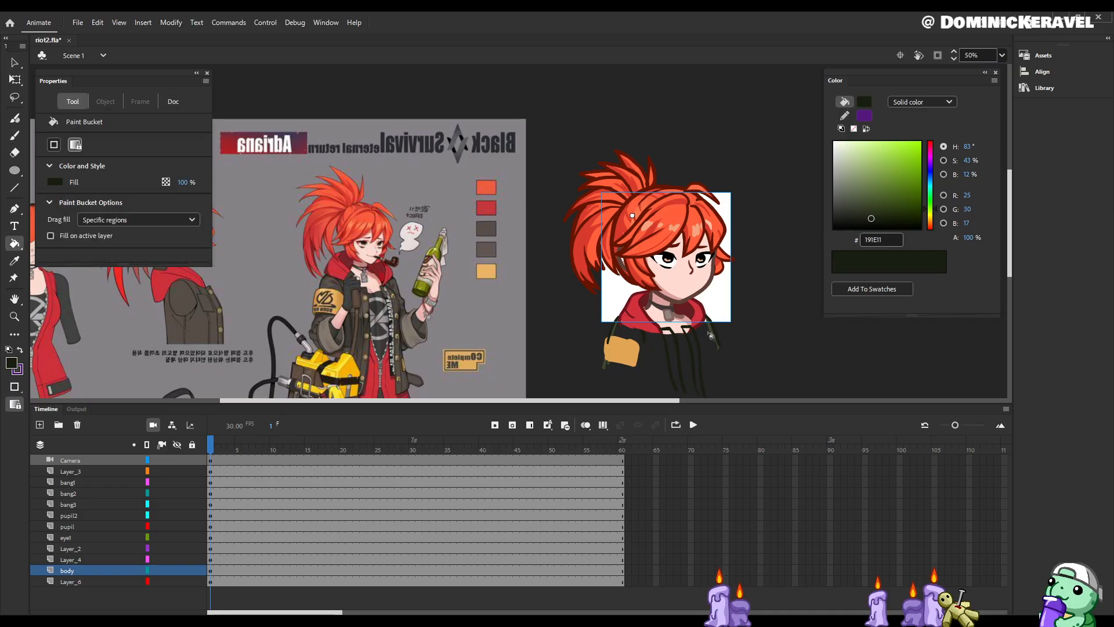
key("i")
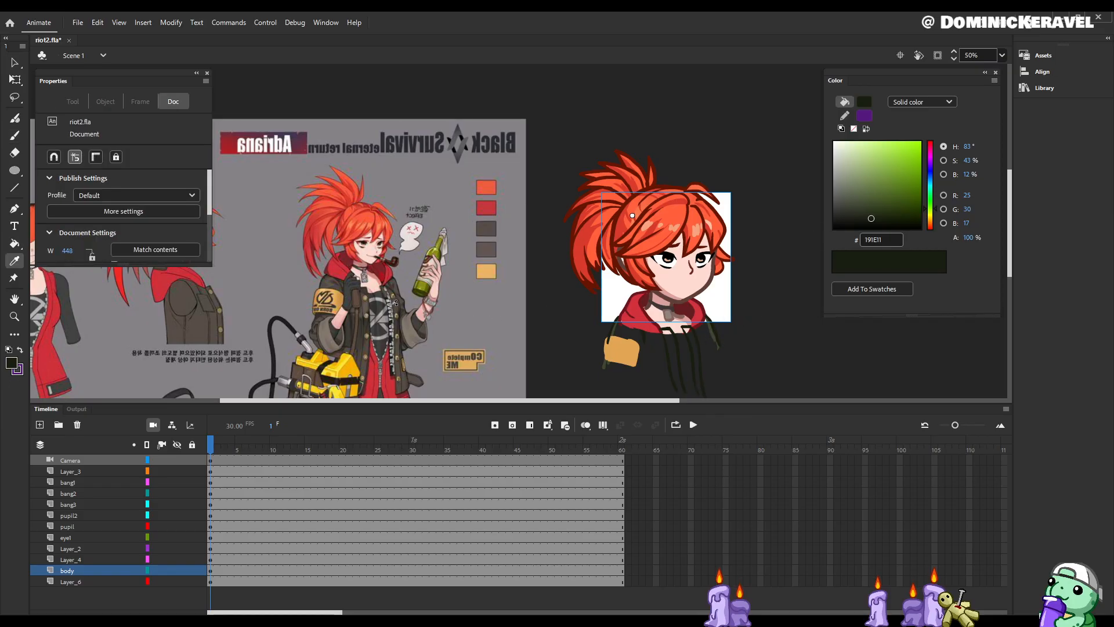
key("k")
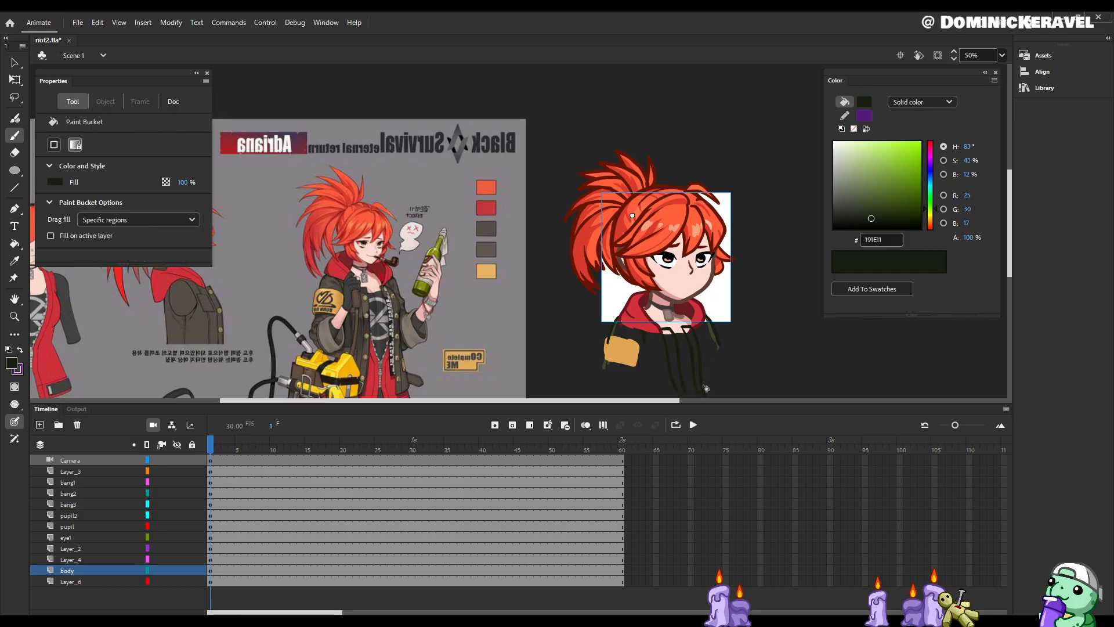
Step: Sample brown 60584B from the reference jacket and fill the two front lapel strips with it
key("i")
key("o")
key("i")
left_click(486, 249)
key("i")
left_click(415, 330)
key("v")
left_click(678, 395)
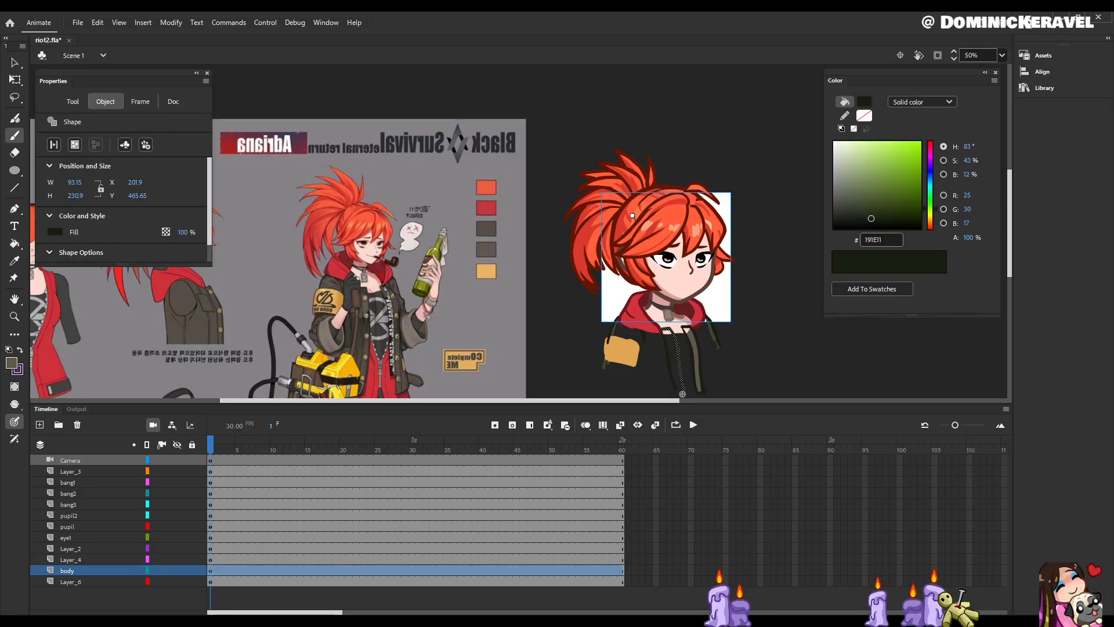
key("k")
left_click(669, 334)
left_click(688, 332)
Step: Darken the fill colour to 26231D for the outlines of the jacket's front strips
key("e")
key("v")
key("k")
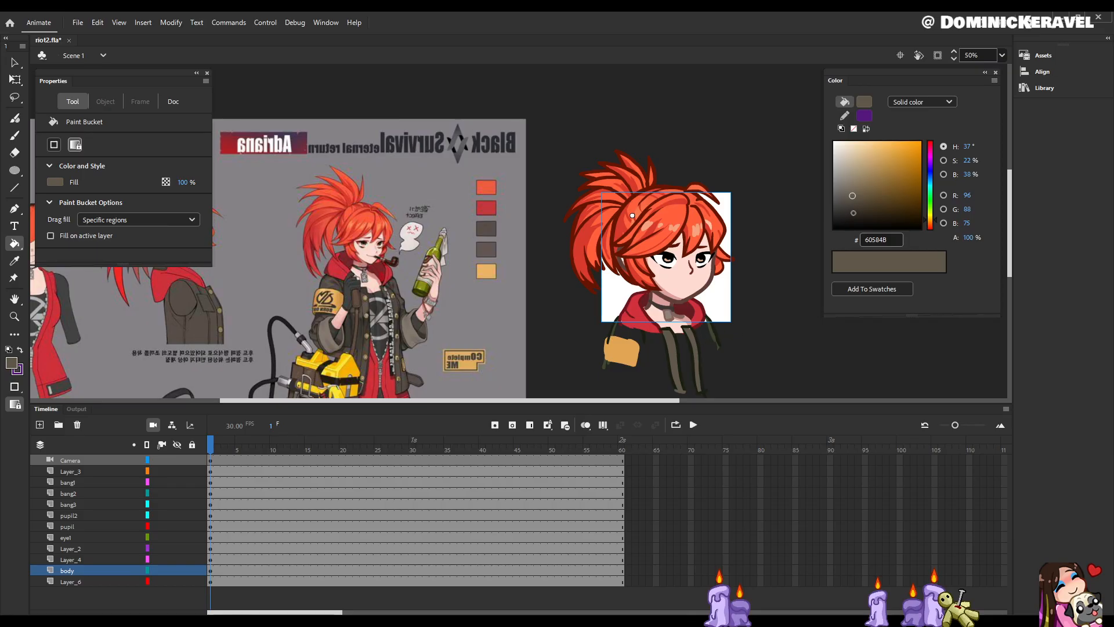
left_click(854, 216)
key("e")
key("k")
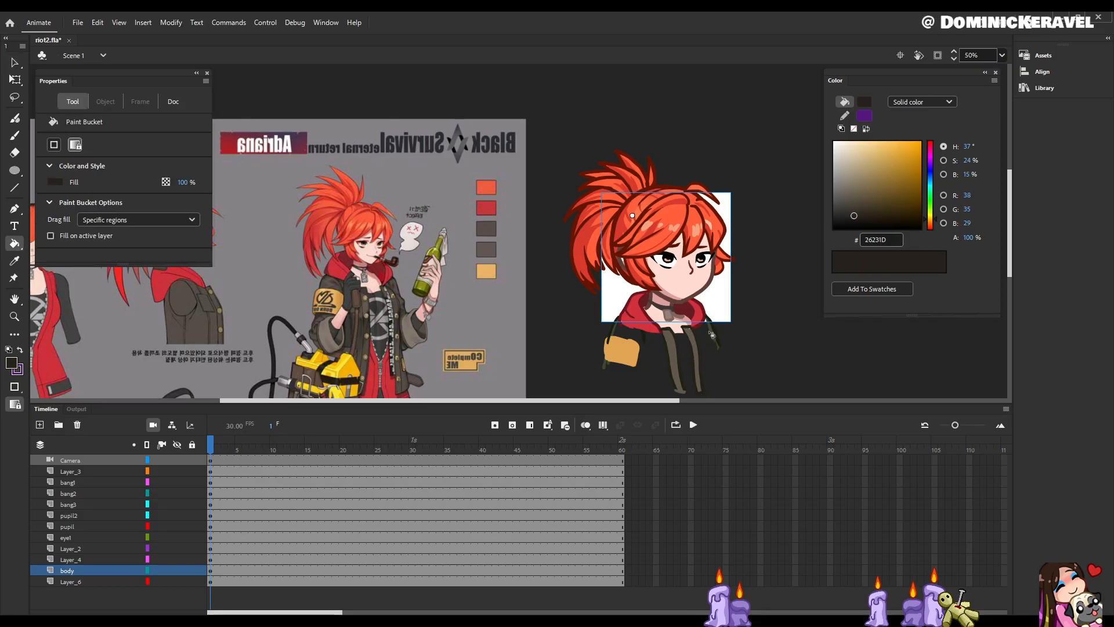
Step: Sample olive 3C462E from the jacket shoulder line as the fill colour
key("v")
left_click_drag(713, 335, 711, 315)
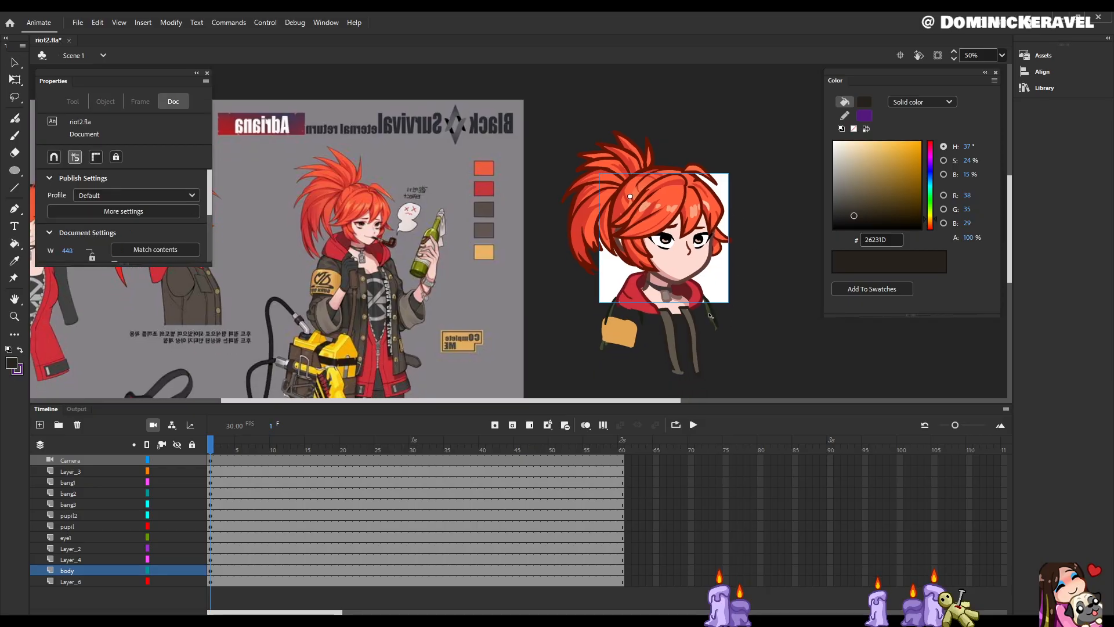
key("i")
left_click(712, 316)
key("b")
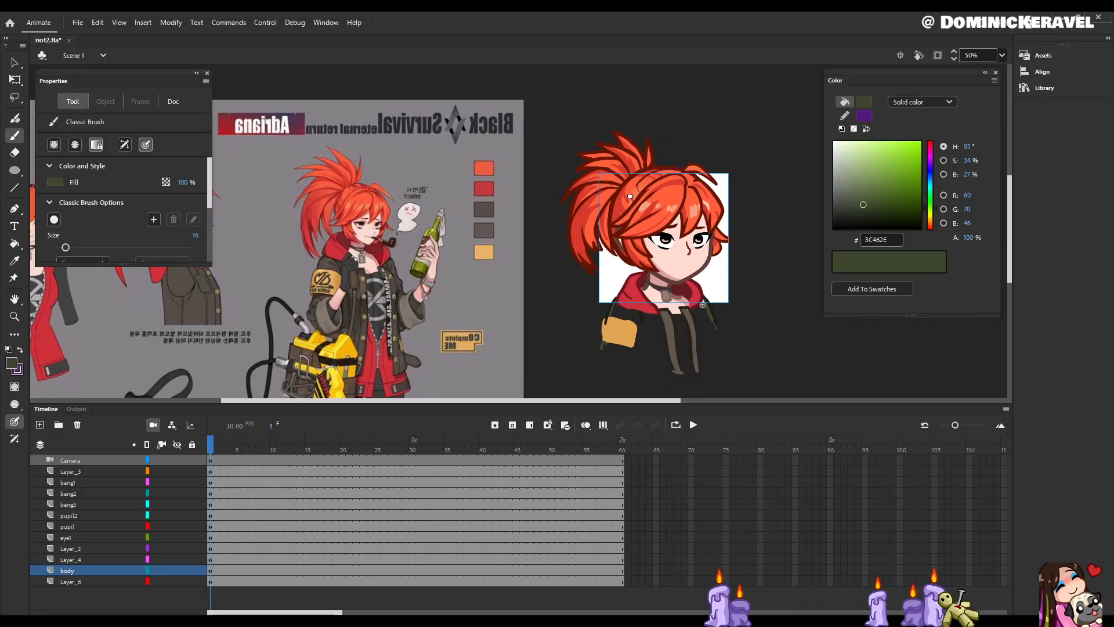
key("v")
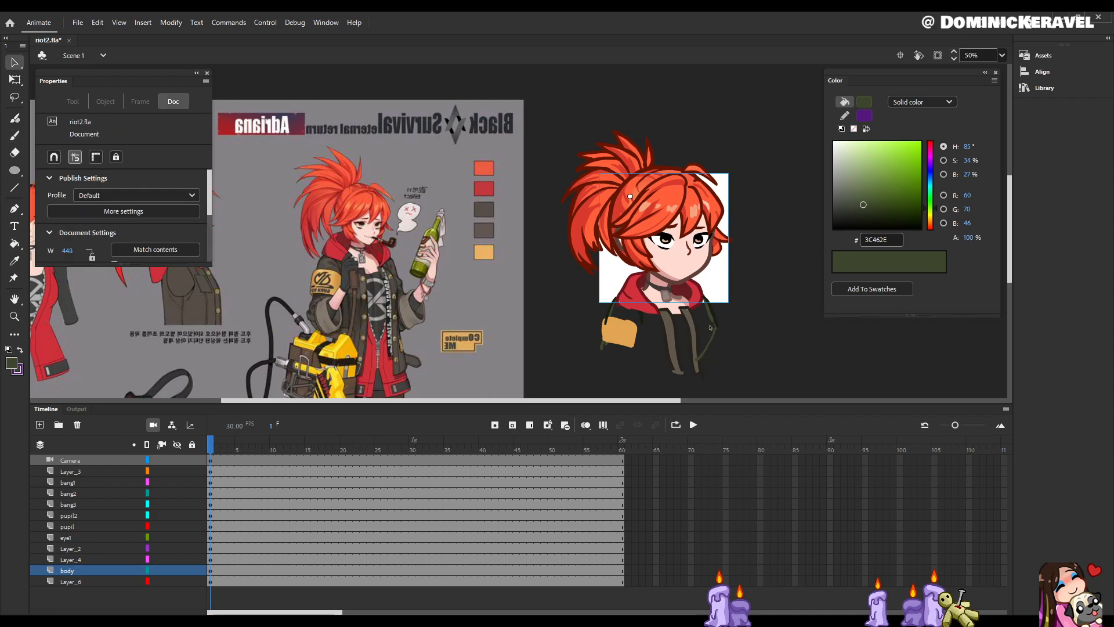
key("b")
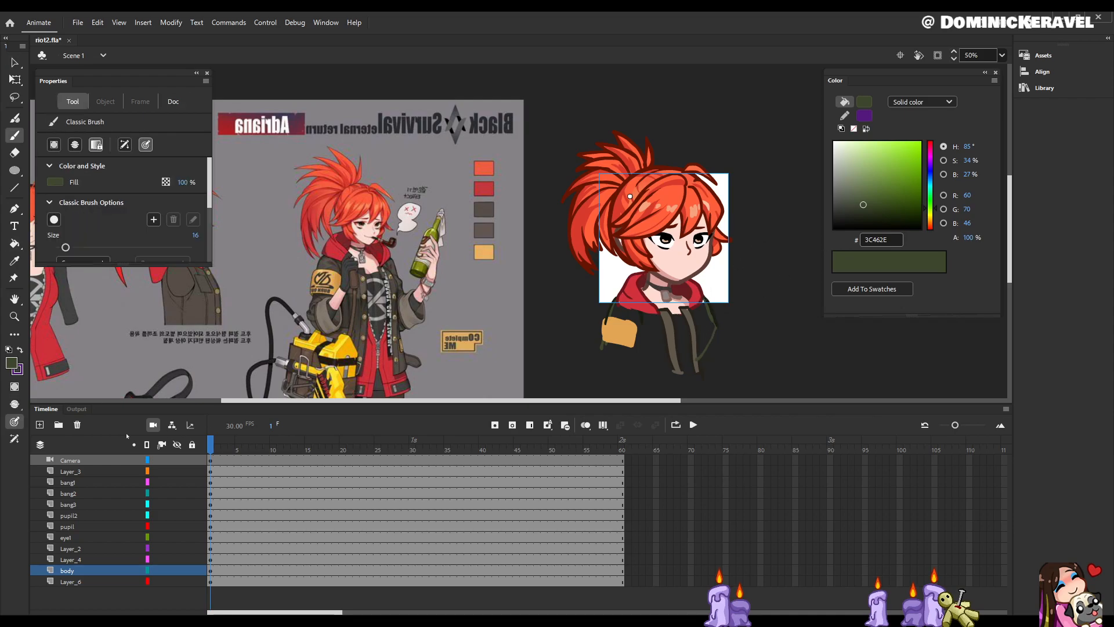
left_click(14, 403)
left_click(95, 429)
key("v")
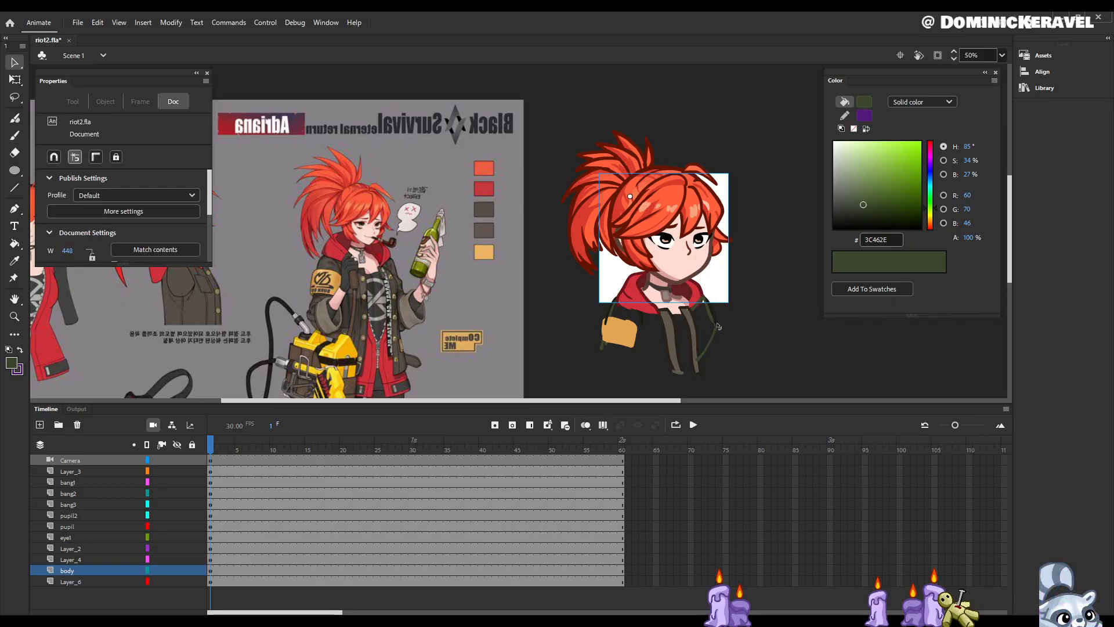
left_click(712, 316)
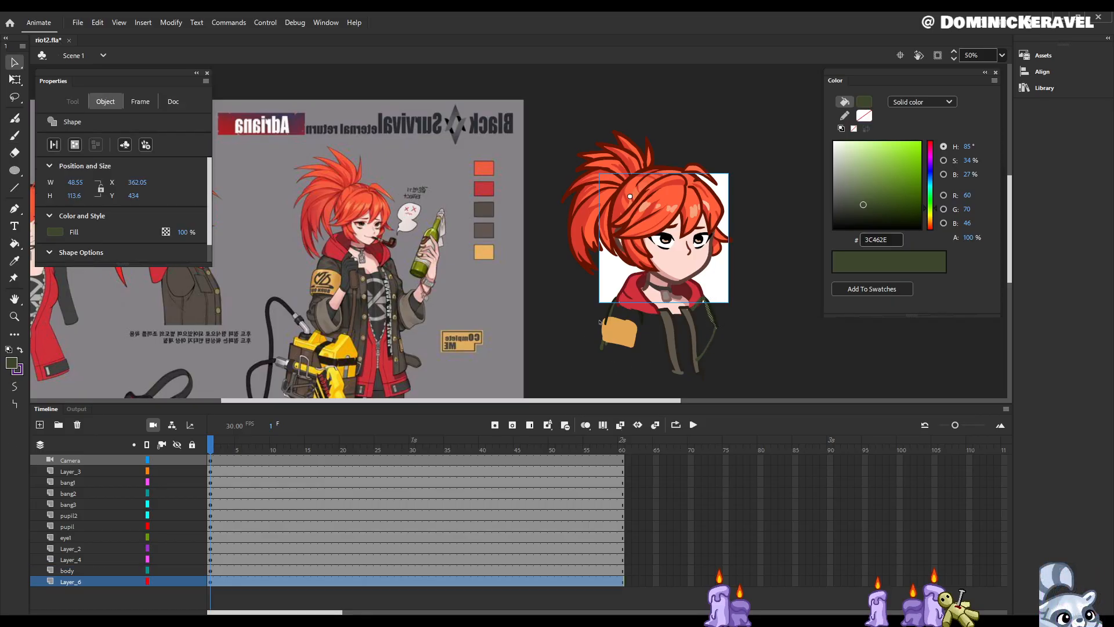
left_click(210, 582)
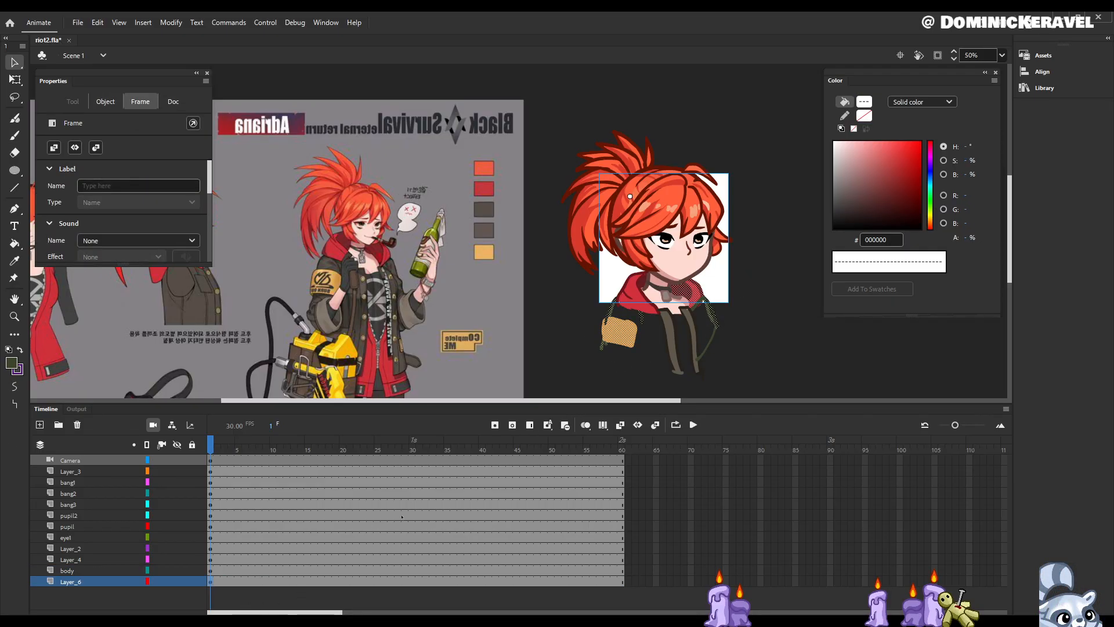
left_click(735, 309)
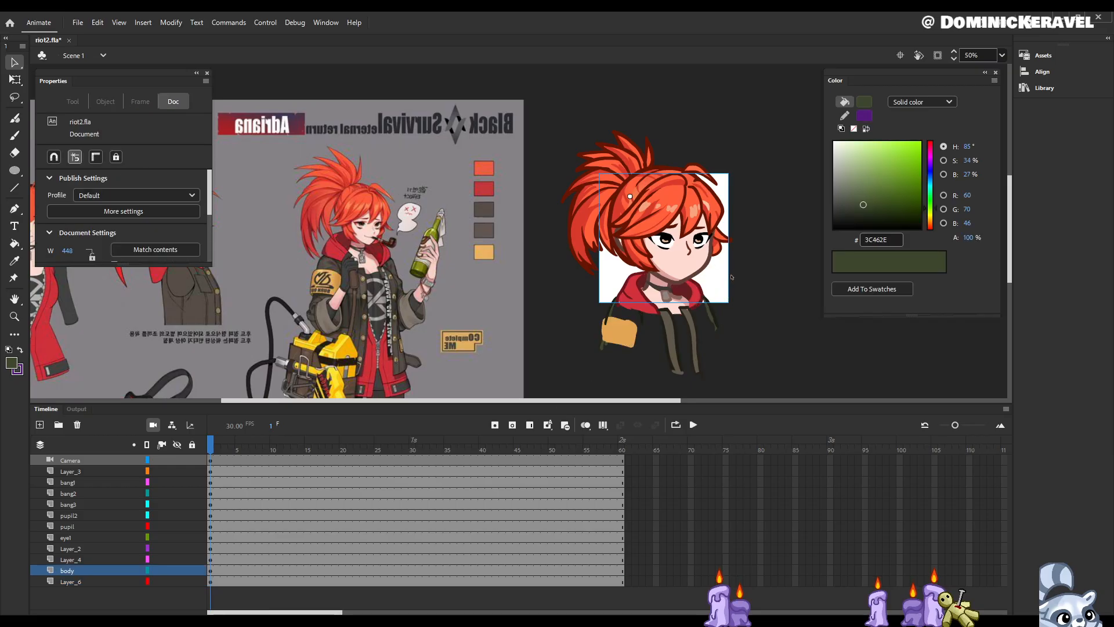
Step: Outline the jacket side without the armband on the hood's layer and fill it with olive 3C462E
left_click(702, 296)
key("b")
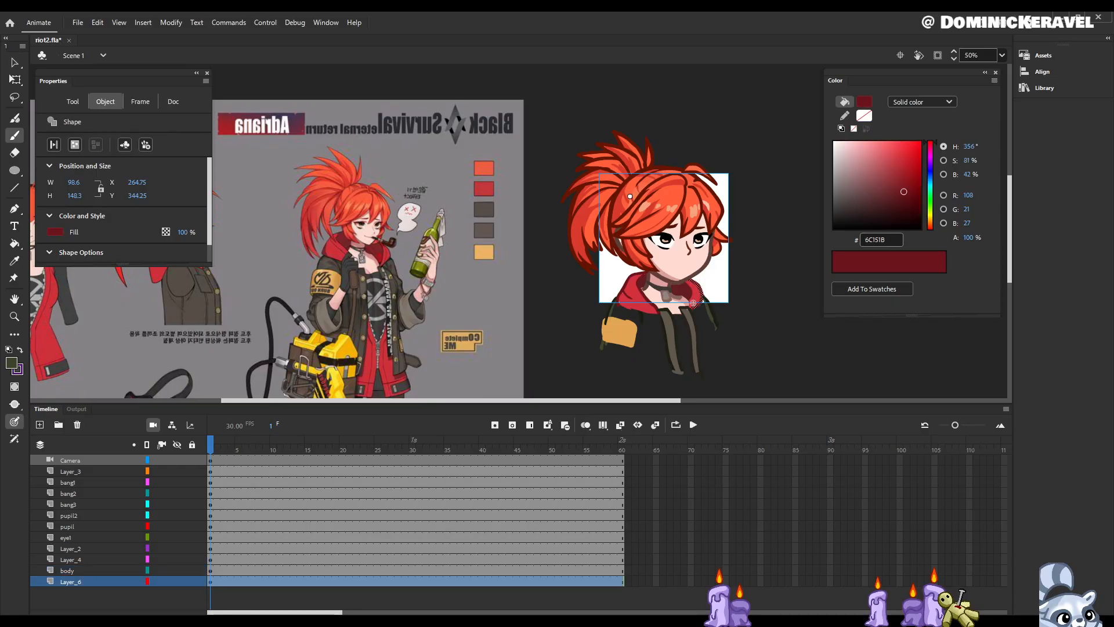
key("k")
left_click(708, 327)
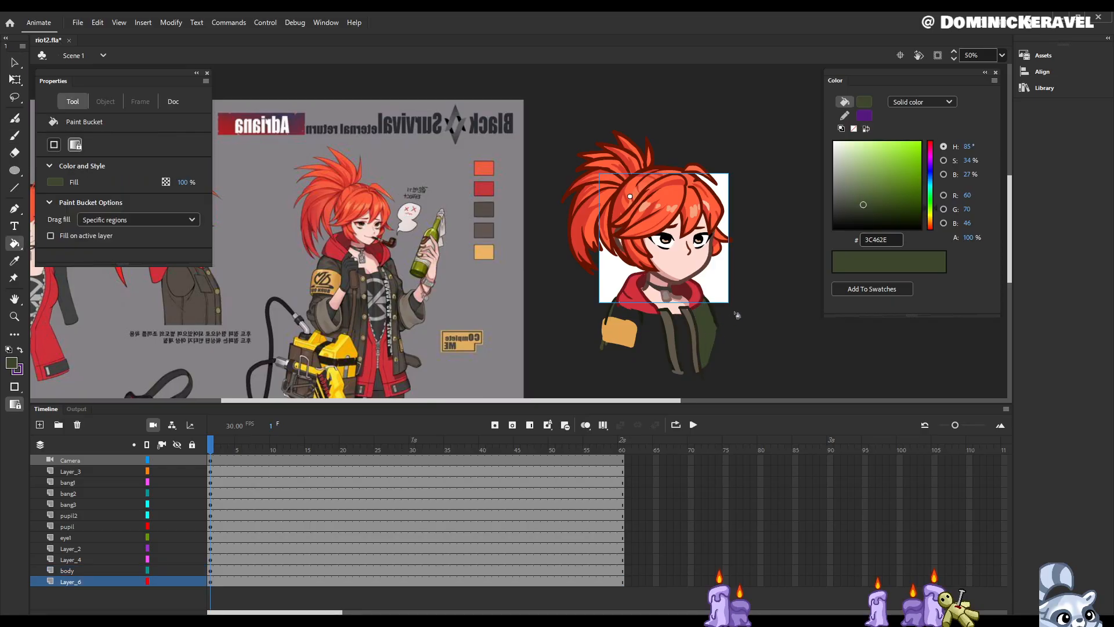
Step: Brush the lower edge of the jacket's armband side and fill the enclosed area with olive 3C462E
key("v")
left_click(614, 308)
key("b")
left_click_drag(682, 372, 604, 348)
key("k")
key("b")
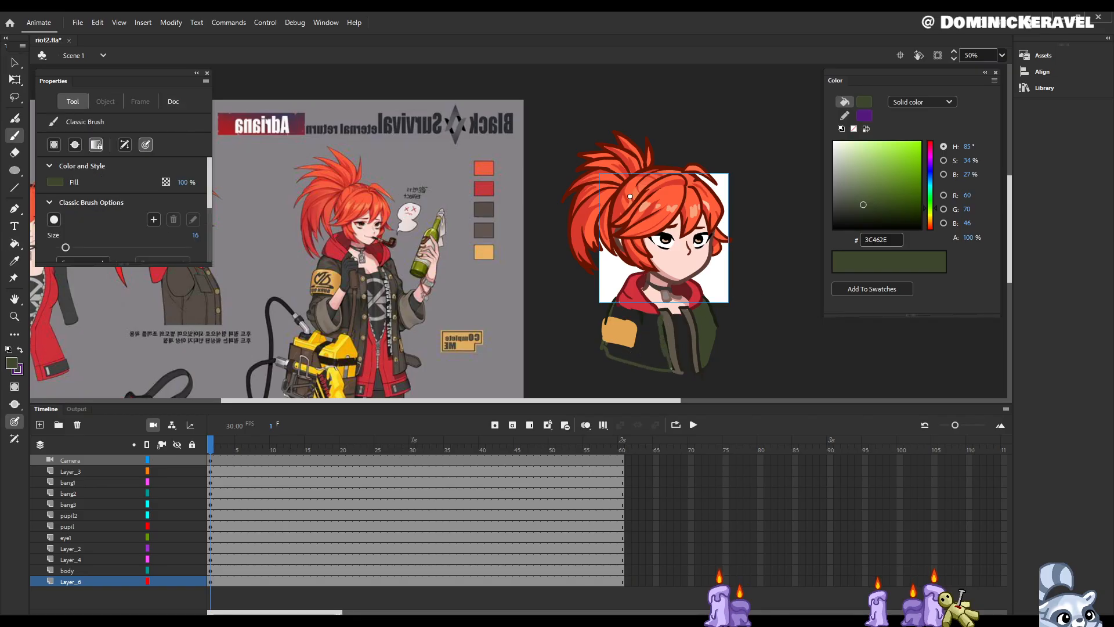
key("k")
left_click(653, 348)
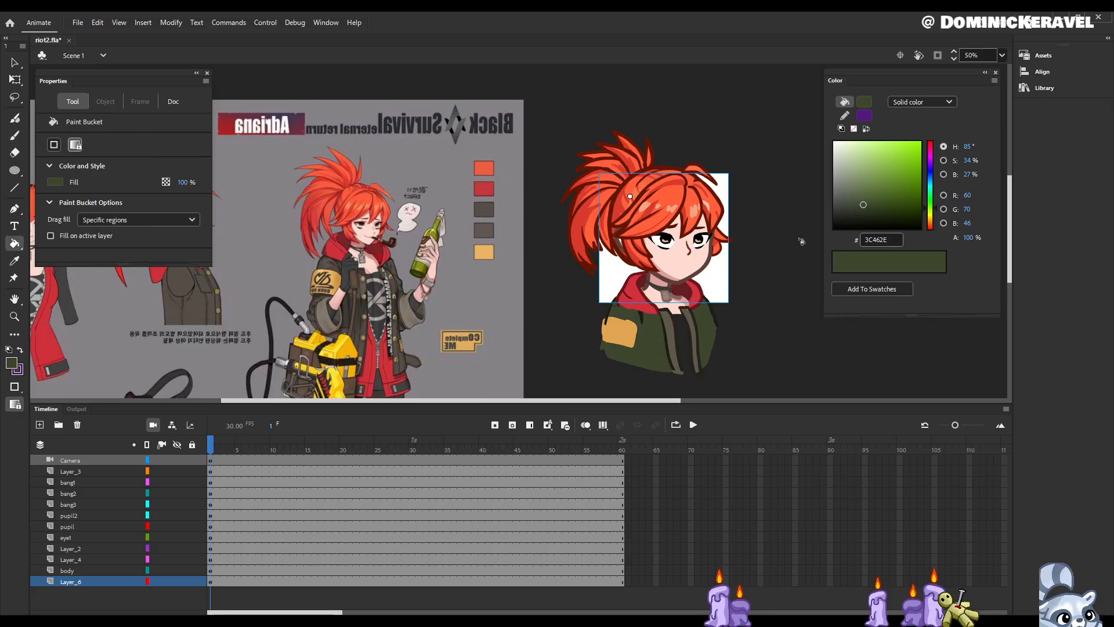
key("v")
left_click(211, 581)
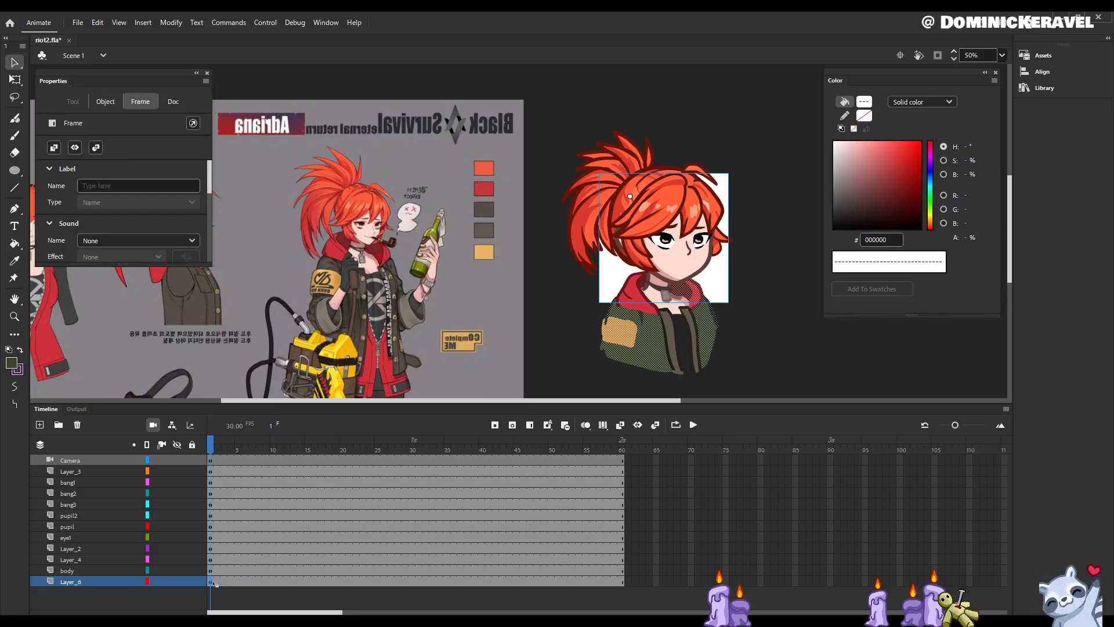
left_click(662, 347)
left_click(663, 329)
key("Delete")
left_click(629, 330)
key("ctrl+z")
left_click(732, 302)
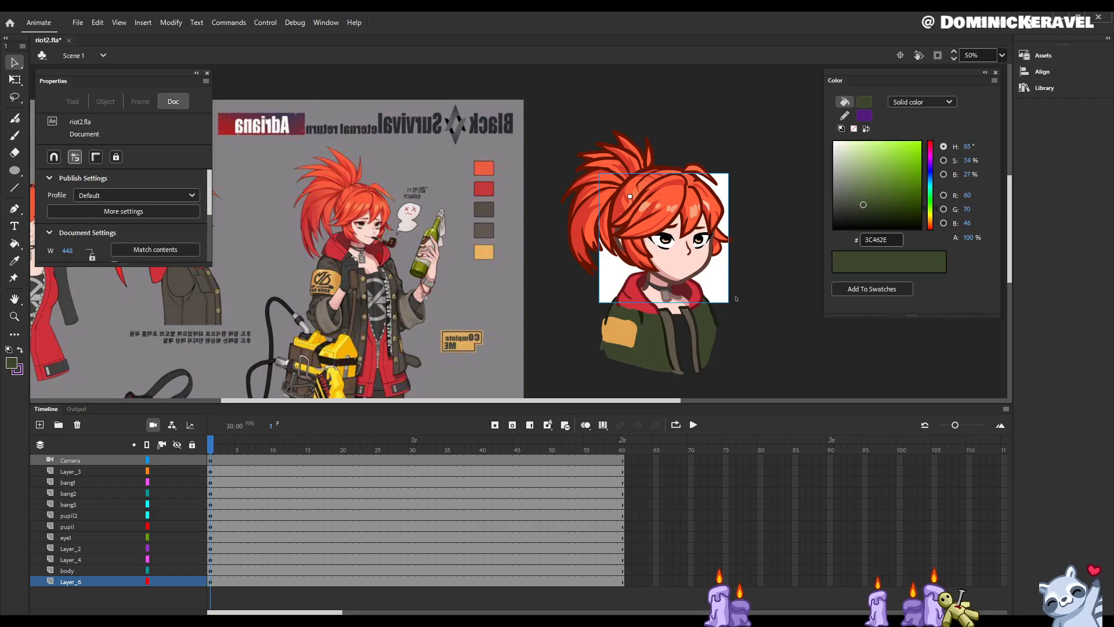
Step: Save the document
mouse_move(776, 274)
left_mouse_down()
mouse_move(768, 350)
mouse_move(780, 341)
left_mouse_up()
key("ctrl+s")
key("e")
key("v")
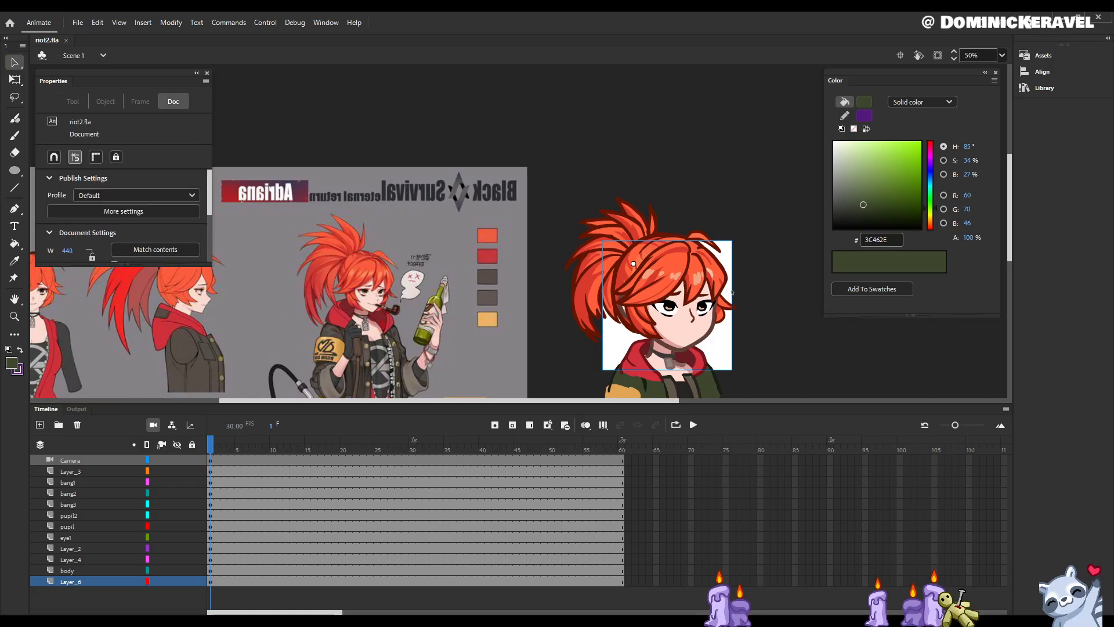
Step: Sample the brown reference swatch, darken it to 483E38, refill both jacket halves with it and save the document
left_click_drag(735, 282, 736, 277)
key("o")
key("i")
left_click(488, 271)
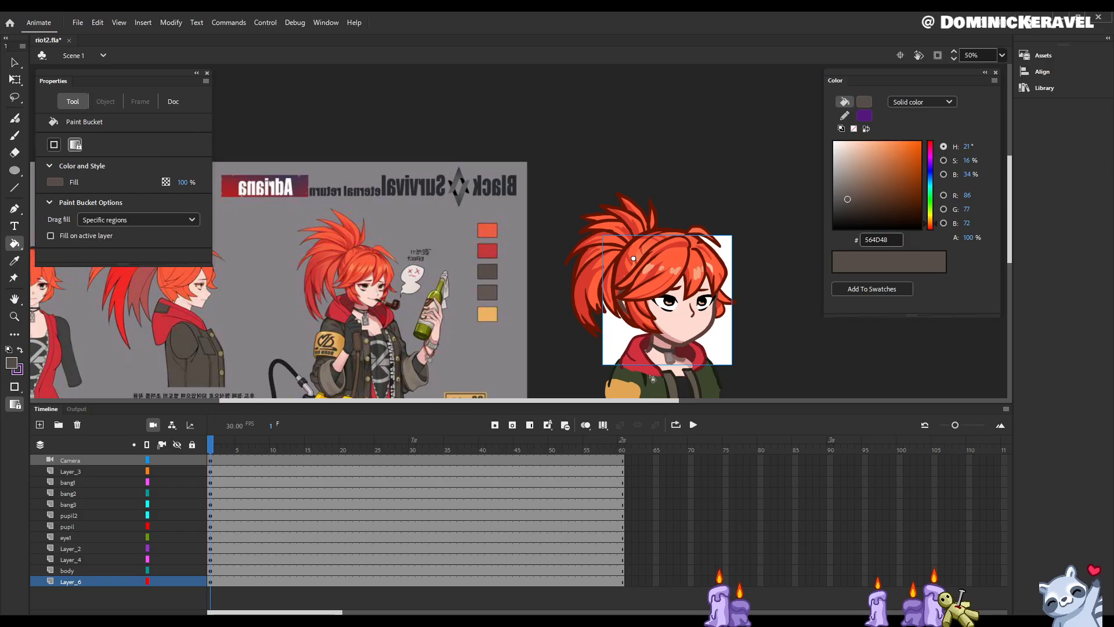
left_click(852, 204)
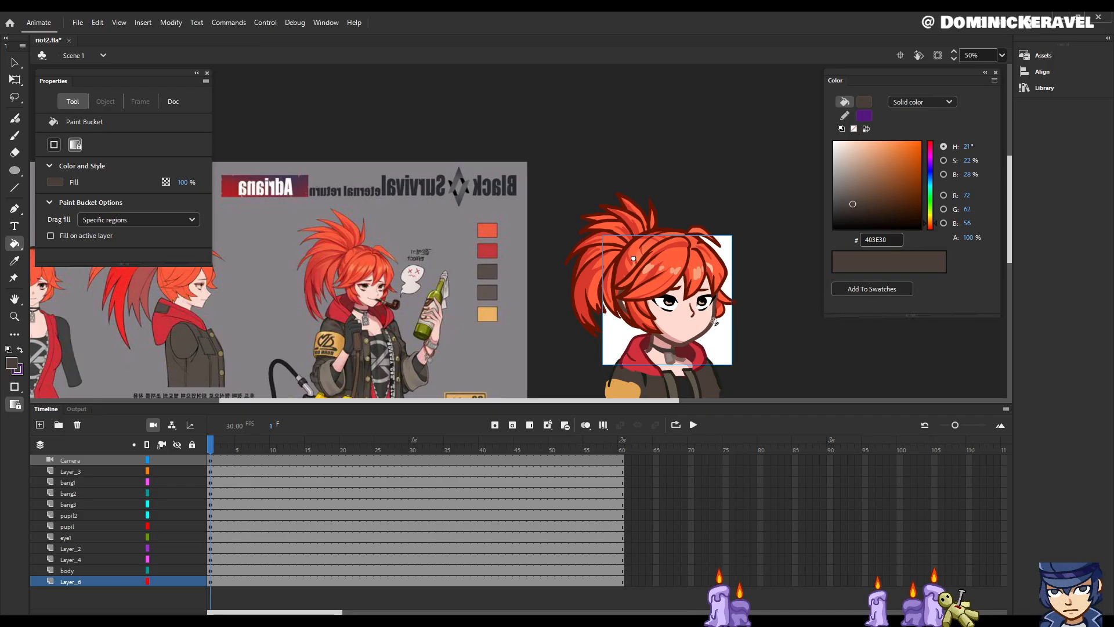
key("v")
key("ctrl+s")
scroll(731, 328, "down", 1)
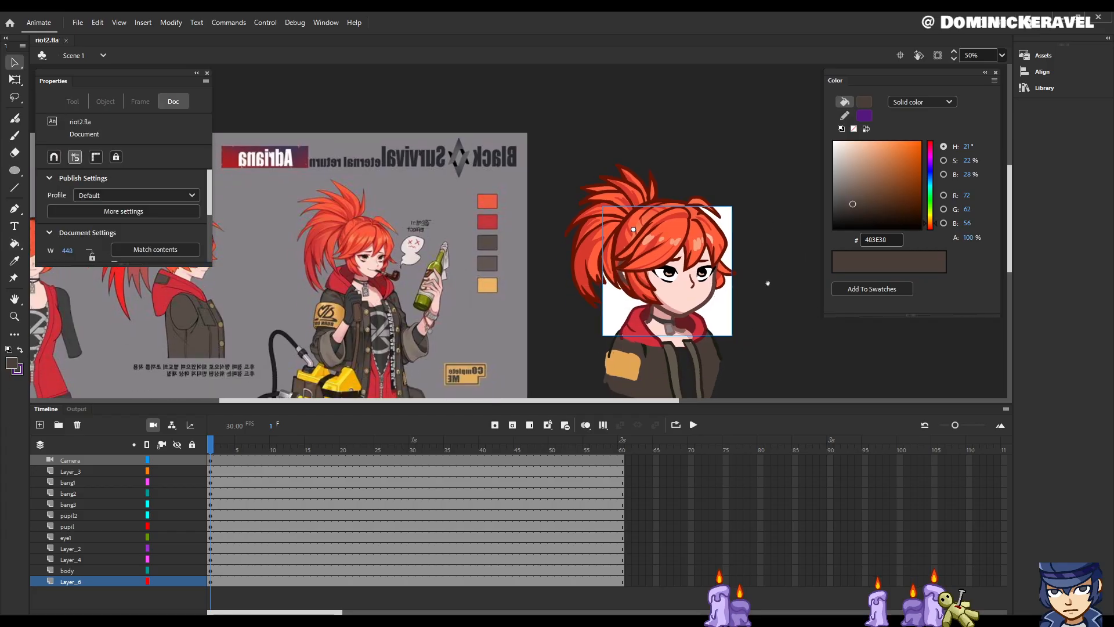
Step: Set the fill colour to dark green 304F12 and make a trial brush stroke beside the character
left_click_drag(768, 306, 747, 303)
key("b")
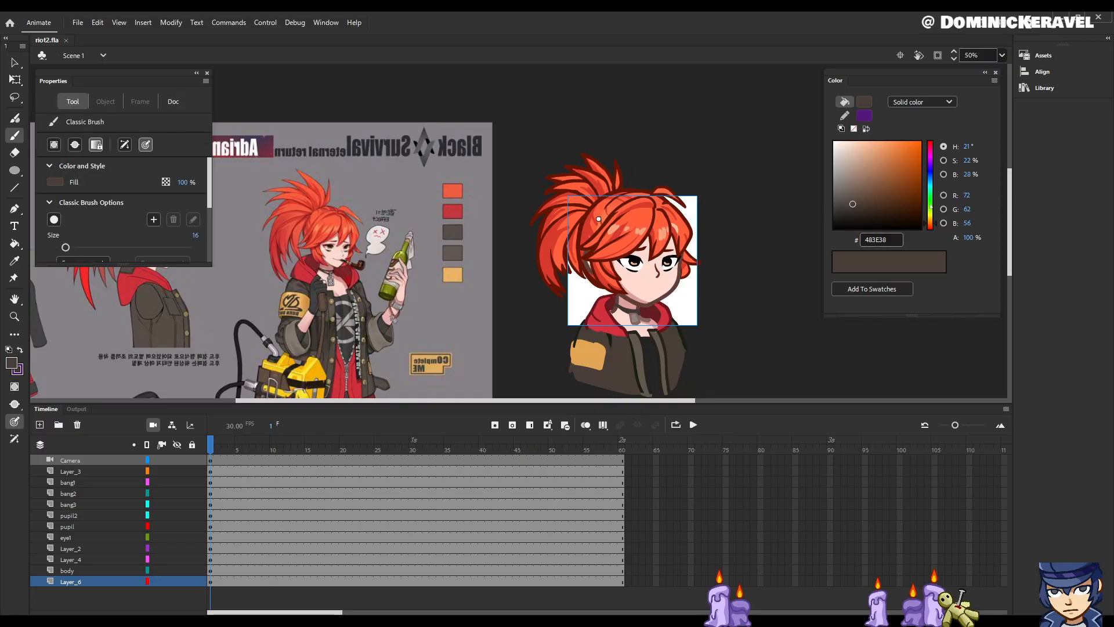
left_click(930, 207)
left_click_drag(893, 198, 901, 201)
mouse_move(740, 283)
left_mouse_down()
mouse_move(703, 276)
mouse_move(702, 247)
mouse_move(694, 323)
left_mouse_up()
key("ctrl+z")
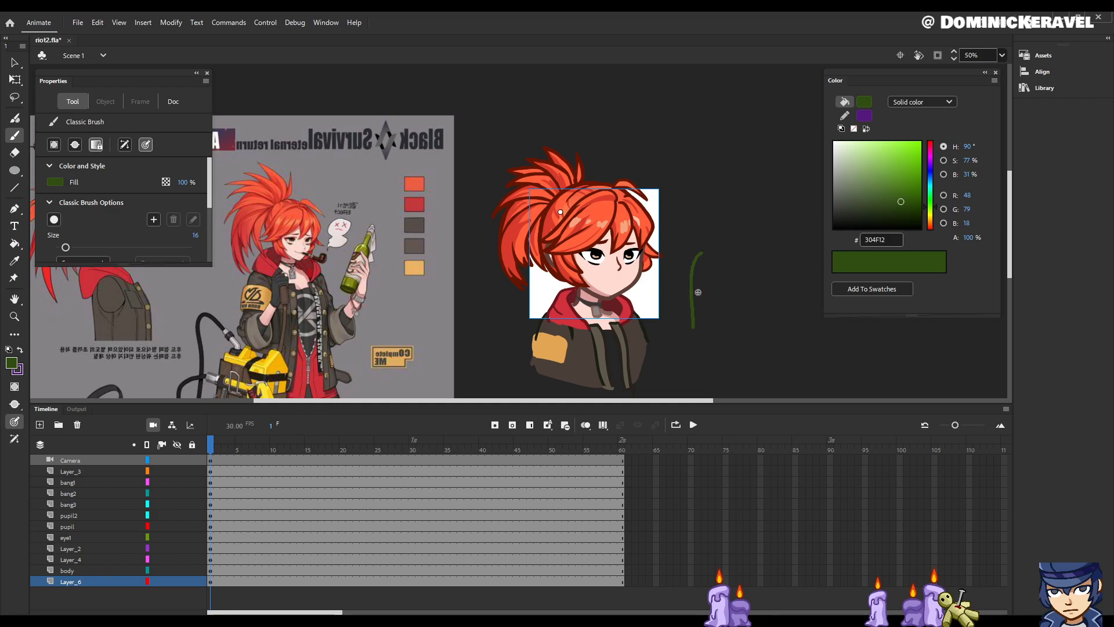
Step: Brush and adjust a green bottle outline about 89 px wide and 262 px high beside the character
left_click_drag(722, 269, 726, 320)
mouse_move(700, 232)
left_mouse_down()
mouse_move(701, 254)
mouse_move(688, 230)
left_mouse_up()
key("v")
left_click(724, 280)
key("q")
left_click_drag(688, 231, 695, 246)
key("v")
mouse_move(721, 285)
left_mouse_down()
mouse_move(712, 293)
mouse_move(700, 257)
left_mouse_up()
key("b")
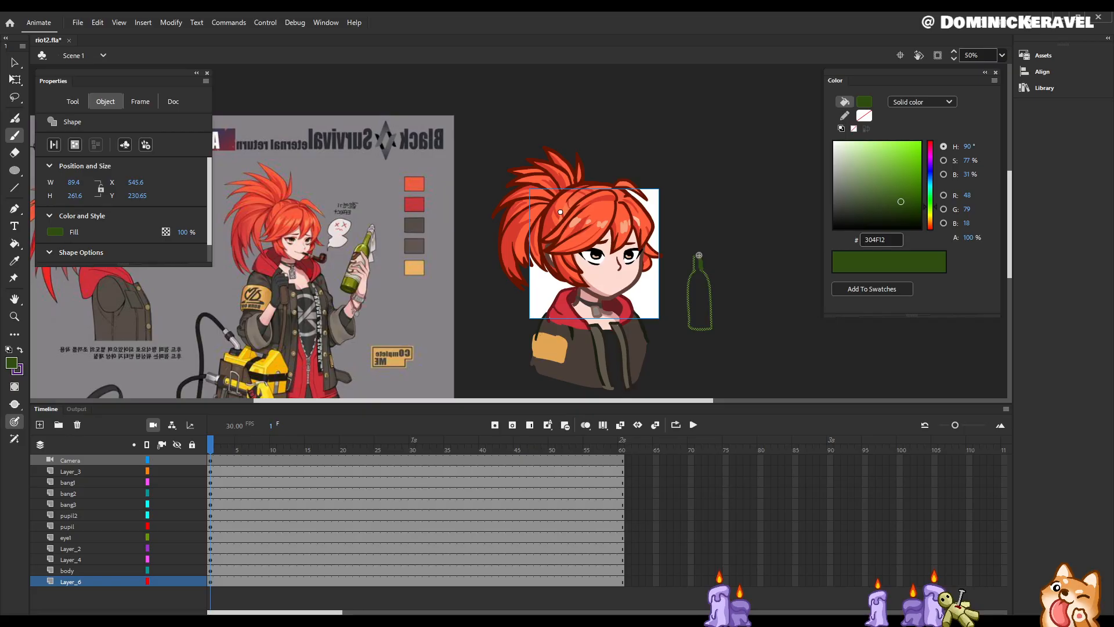
Step: Refine the neck and rim of the bottle outline in green 304F12
left_click(700, 245, "ctrl")
left_click_drag(565, 238, 706, 154)
mouse_move(647, 179)
left_mouse_down()
mouse_move(649, 199)
mouse_move(856, 192)
left_mouse_up()
left_click(668, 166, "ctrl+alt")
key("ctrl+z")
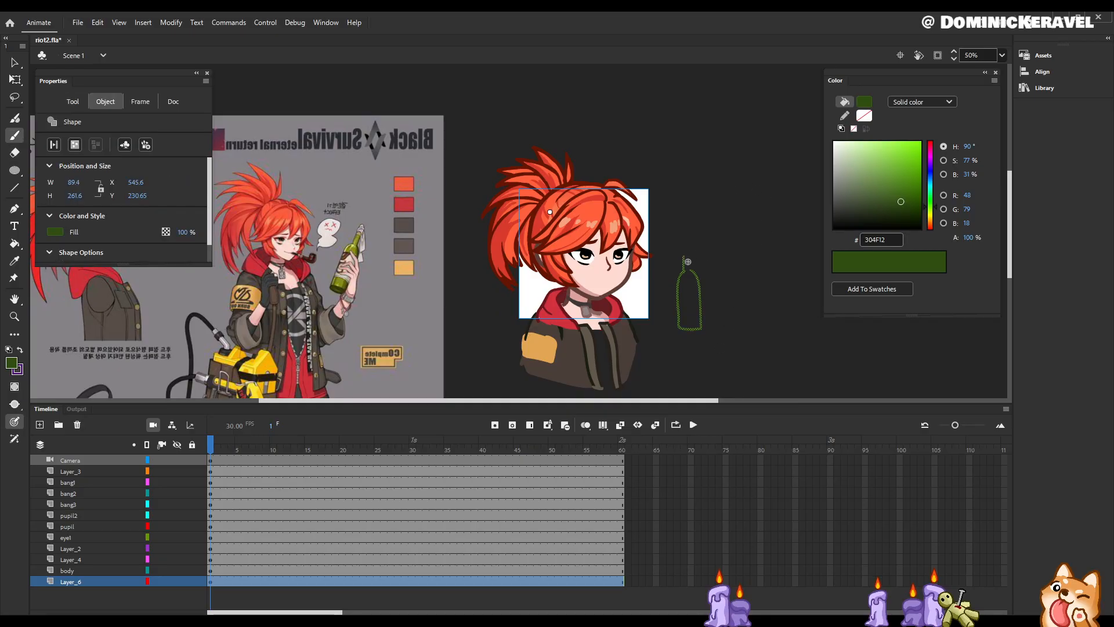
key("e")
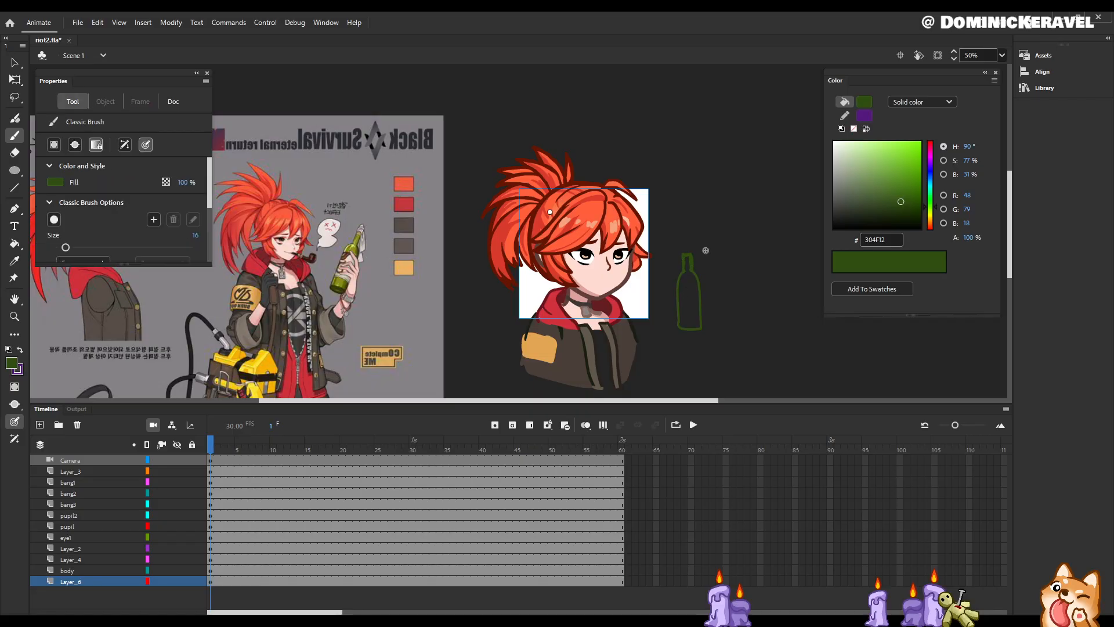
left_click_drag(687, 256, 687, 293)
key("ctrl+z")
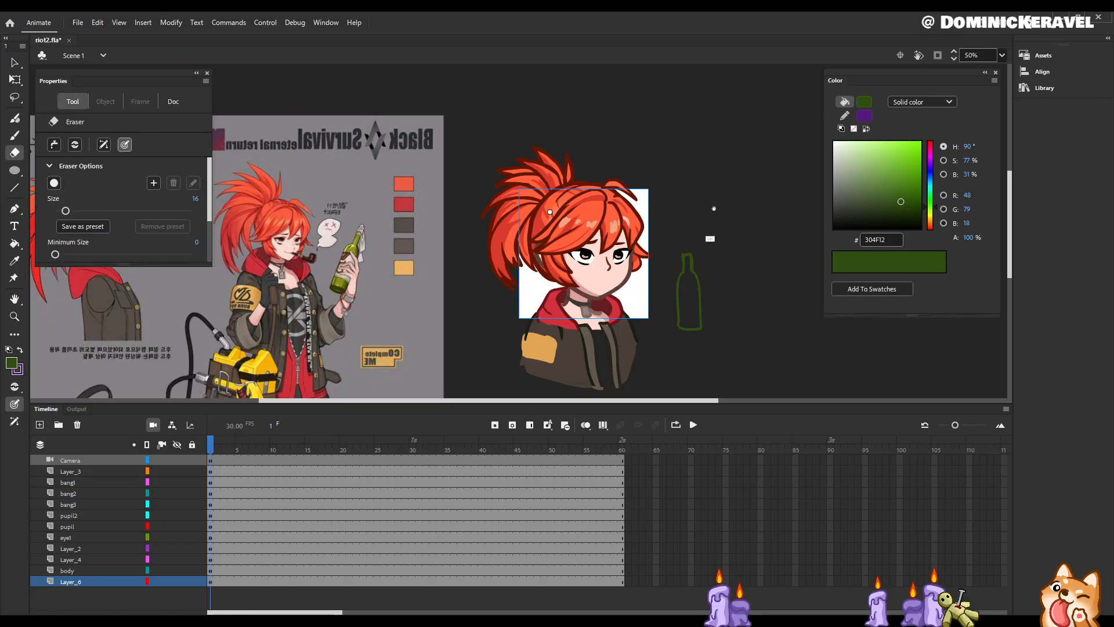
scroll(719, 261, "up", 2)
mouse_move(661, 268)
left_mouse_down()
mouse_move(660, 235)
mouse_move(641, 230)
mouse_move(646, 255)
left_mouse_up()
key("v")
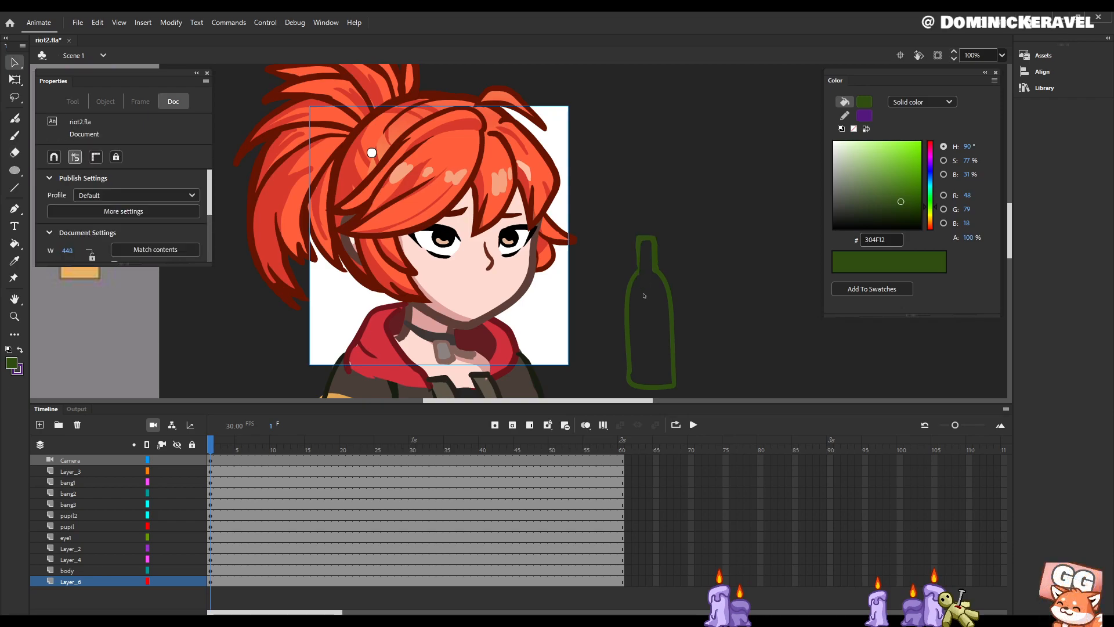
scroll(664, 251, "down", 2)
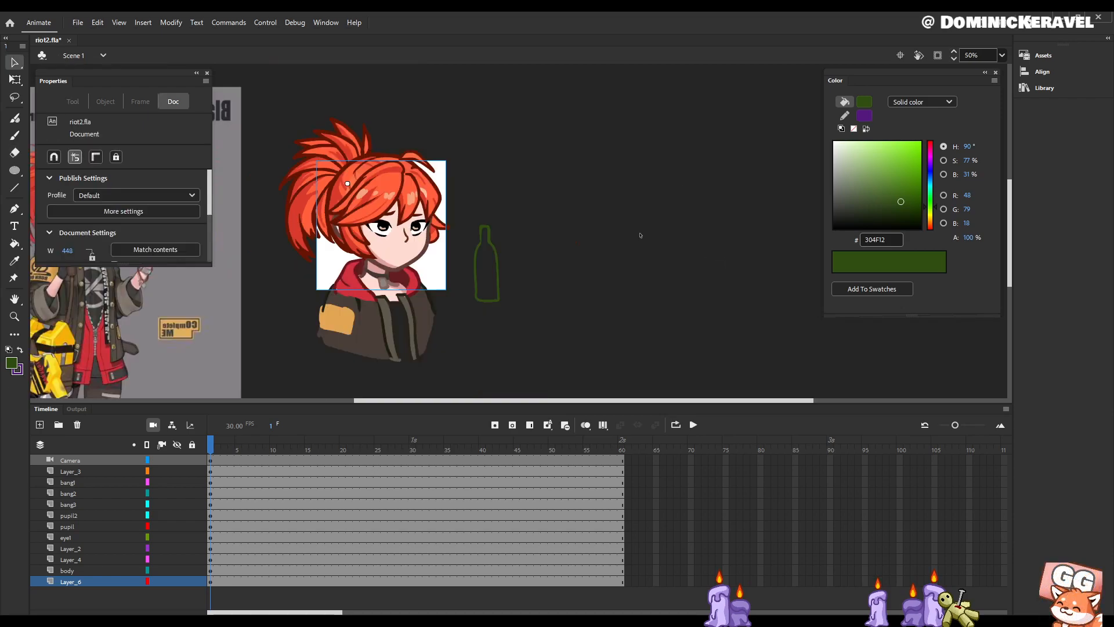
Step: Clean up the bottle outline's neck, shoulders and body by alternately brushing and erasing, and save the document
key("b")
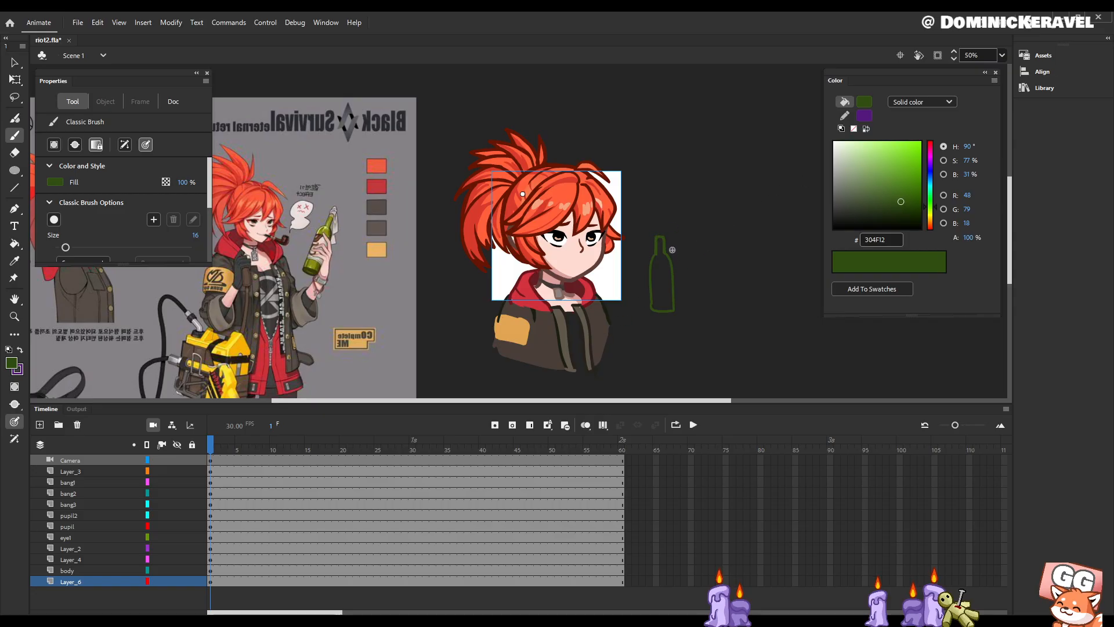
key("e")
left_click_drag(667, 254, 667, 230)
key("b")
key("e")
key("b")
key("e")
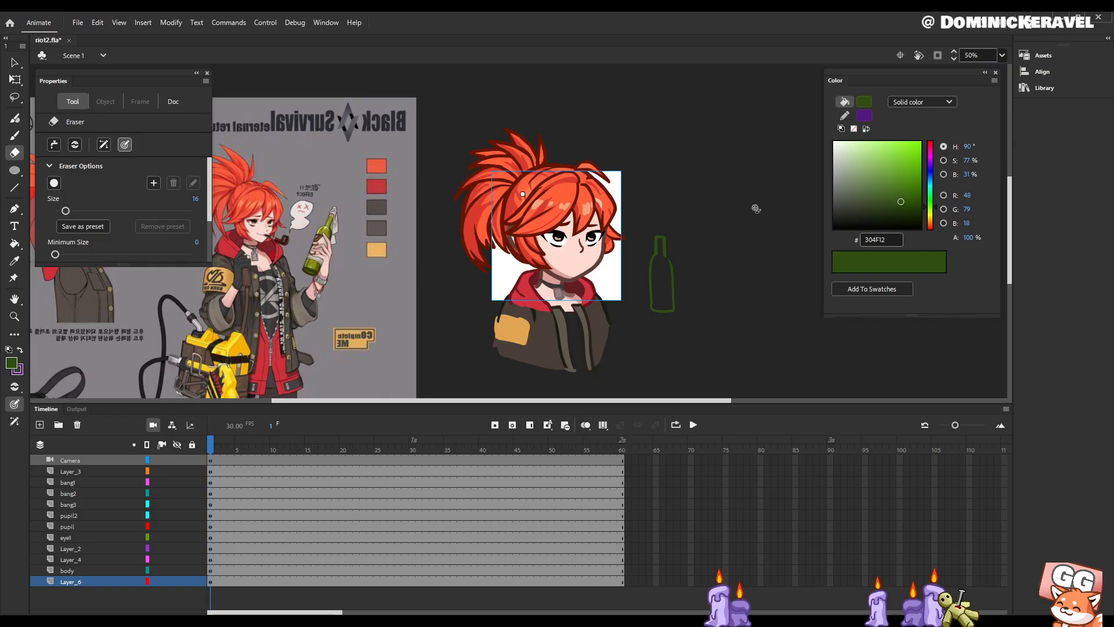
key("b")
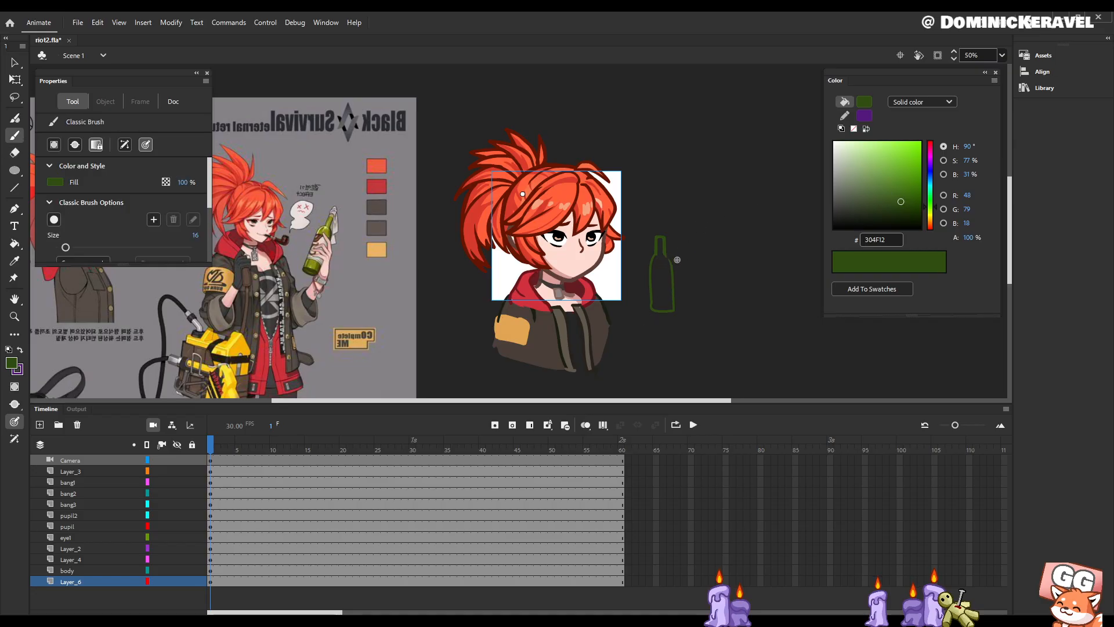
key("e")
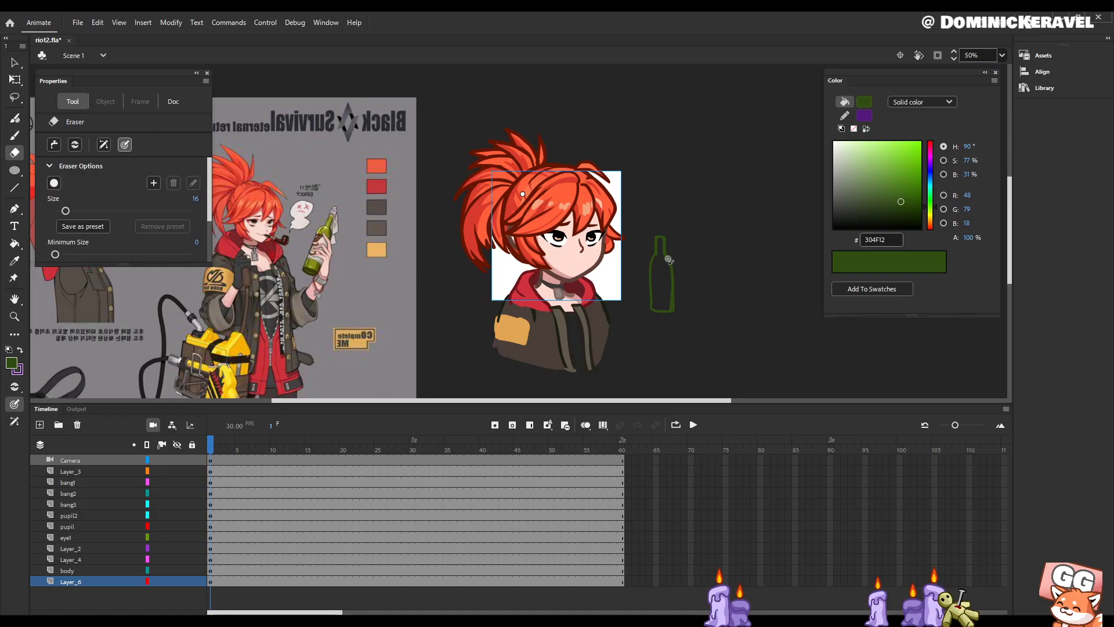
mouse_move(654, 268)
left_mouse_down()
mouse_move(657, 309)
mouse_move(668, 266)
mouse_move(670, 308)
left_mouse_up()
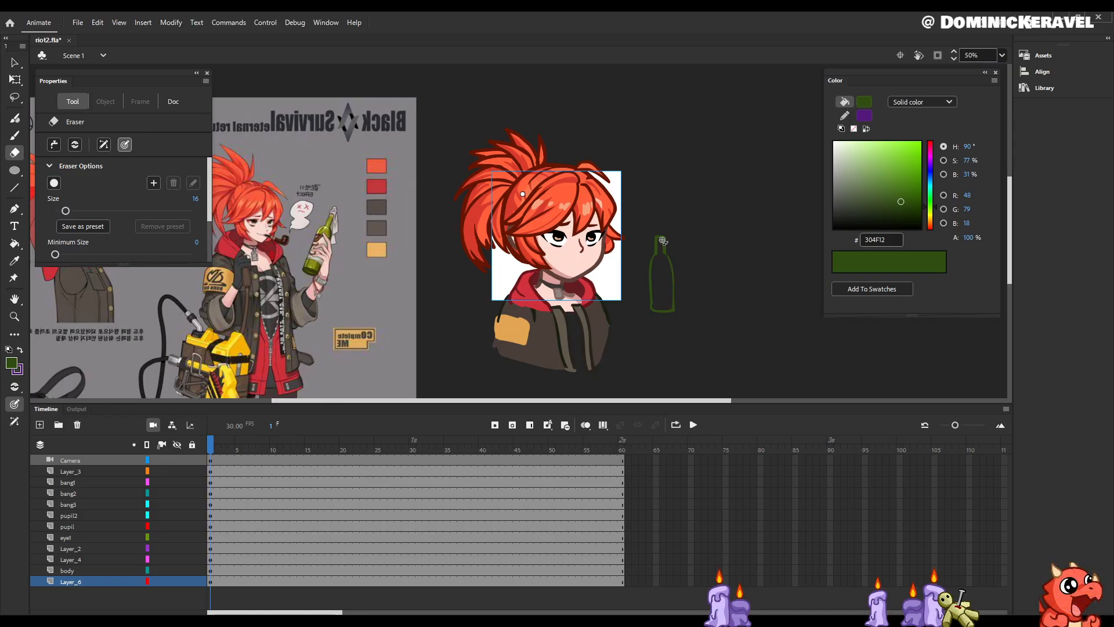
key("b")
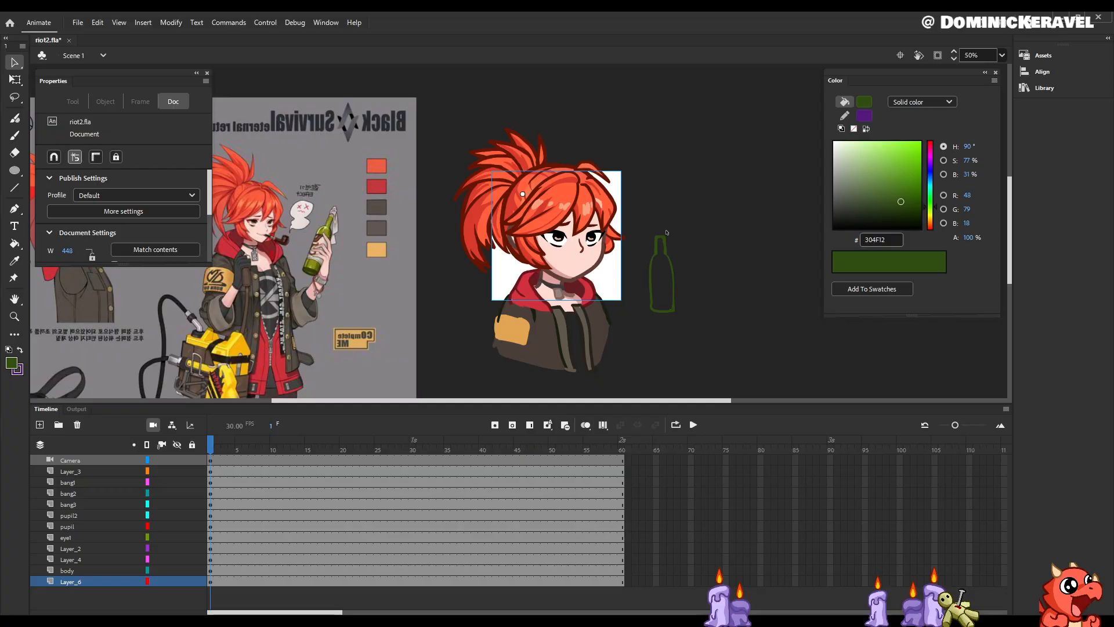
key("ctrl+s")
Step: Reshape the sides of the bottle's body and extend its base slightly downward in green 304F12
key("e")
key("b")
left_click_drag(666, 257, 668, 255)
key("e")
key("b")
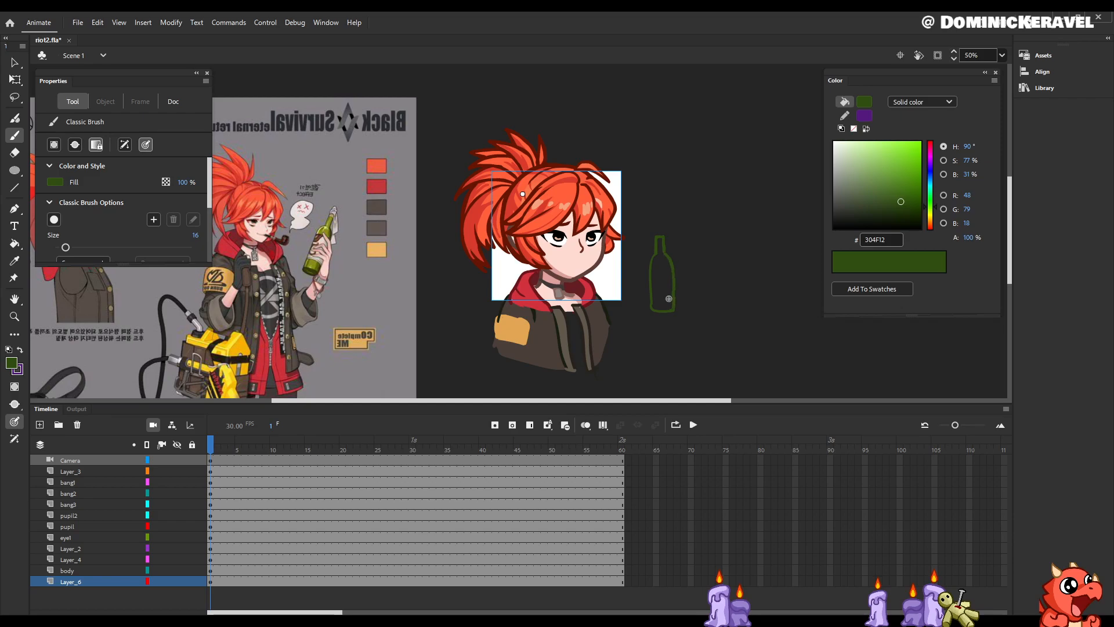
key("e")
left_click_drag(673, 290, 675, 284)
key("b")
key("e")
mouse_move(654, 261)
left_mouse_down()
mouse_move(653, 300)
mouse_move(669, 312)
left_mouse_up()
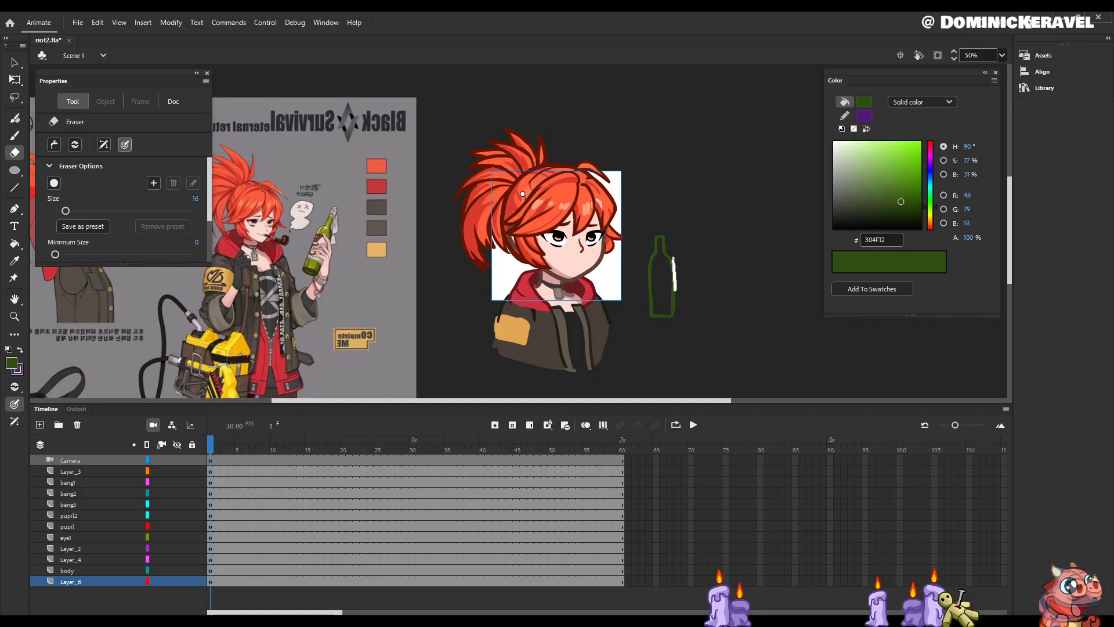
key("b")
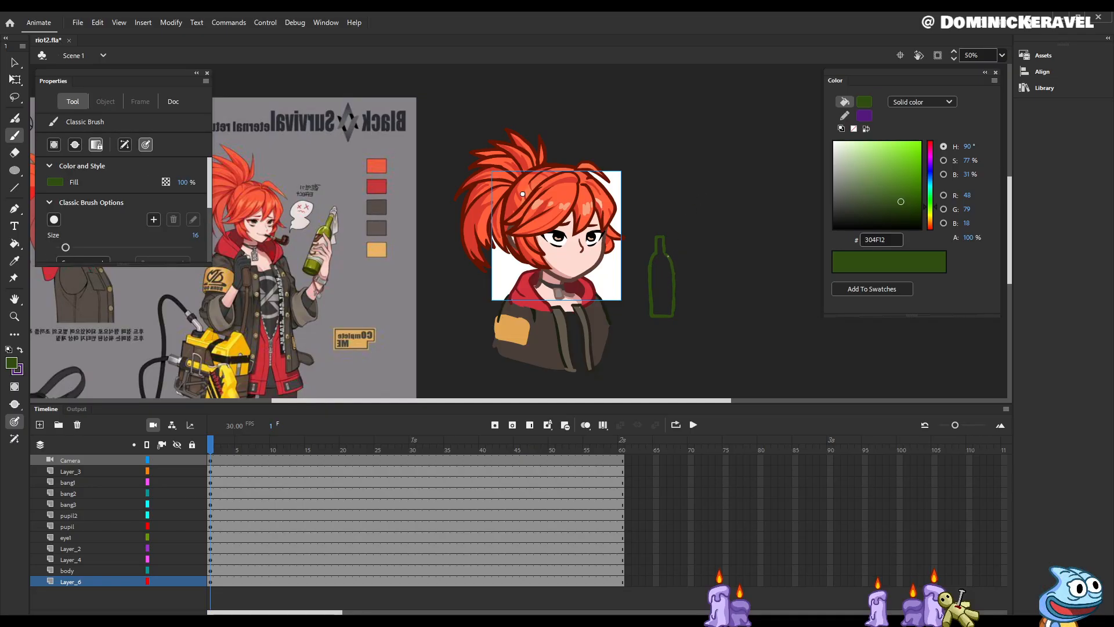
key("e")
Step: Thin the inner edge of the bottle outline along its right shoulder and body side
key("ctrl+=")
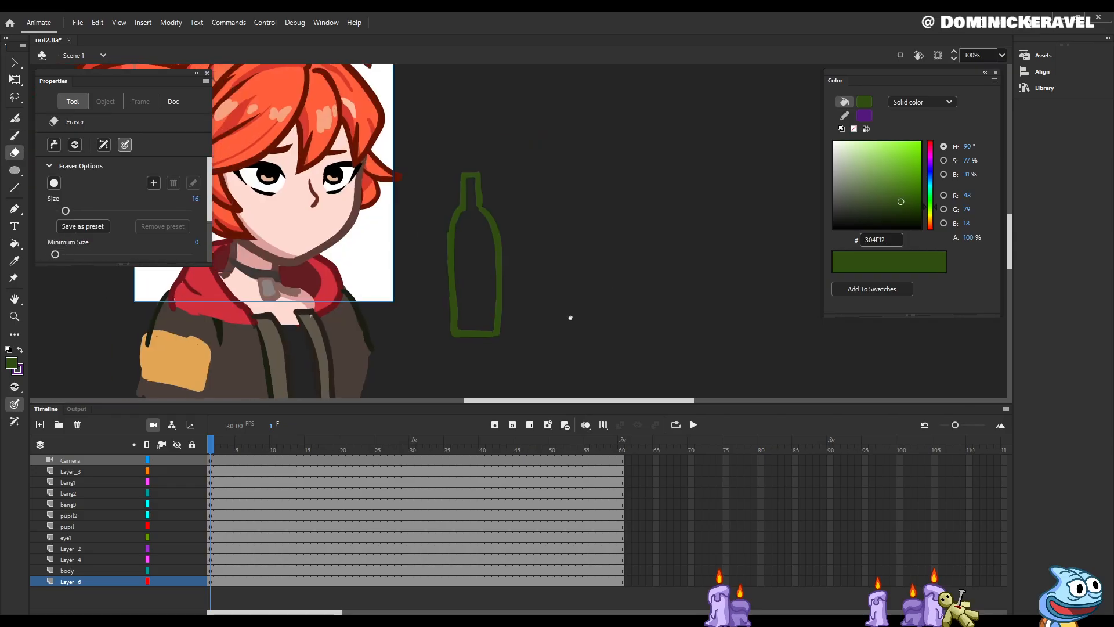
mouse_move(665, 257)
left_mouse_down()
mouse_move(731, 293)
mouse_move(642, 341)
mouse_move(587, 306)
mouse_move(602, 304)
left_mouse_up()
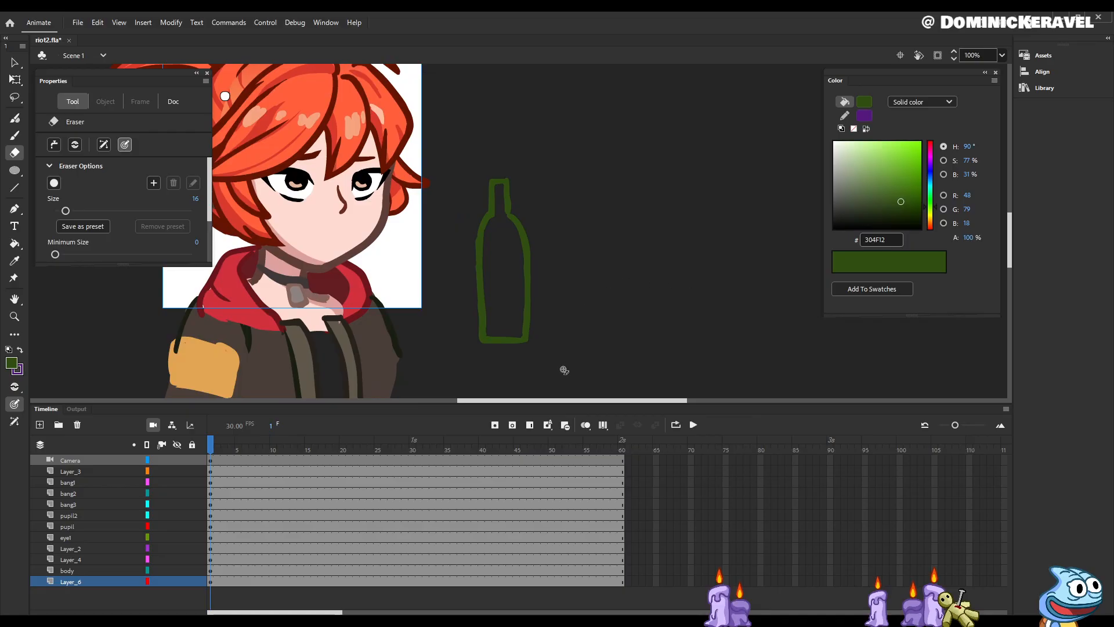
key("v")
key("e")
key("b")
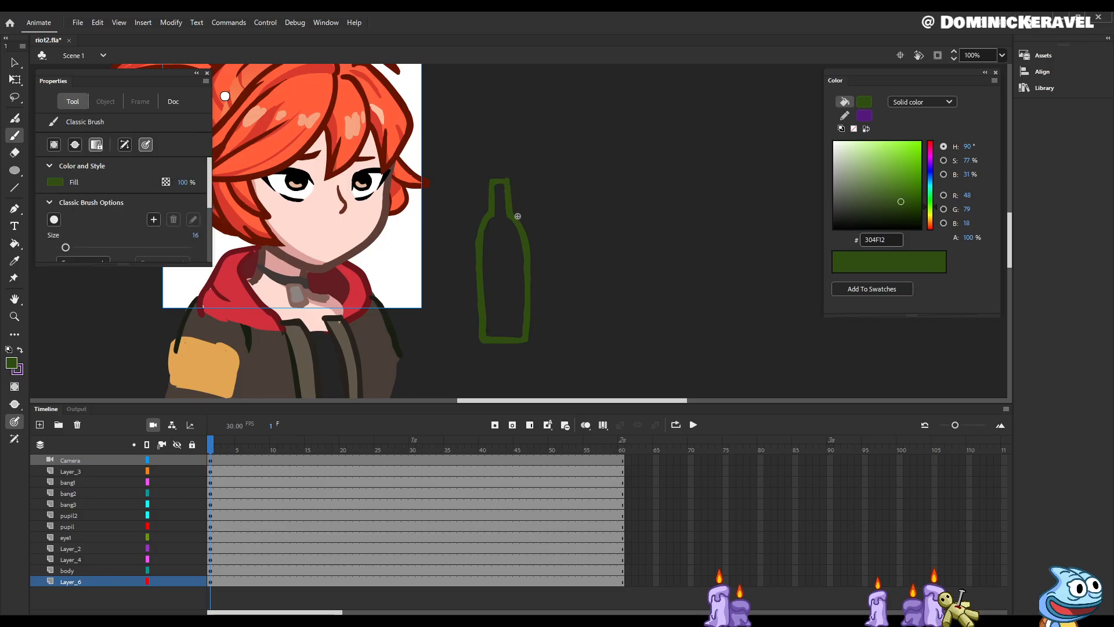
key("e")
key("b")
key("e")
mouse_move(505, 219)
left_mouse_down()
mouse_move(521, 256)
mouse_move(522, 340)
left_mouse_up()
Step: Trim both sides of the bottle's neck and thin the left side of its body outline
key("b")
key("e")
left_click_drag(504, 186, 512, 227)
key("b")
key("e")
left_click_drag(488, 177, 490, 203)
key("b")
key("e")
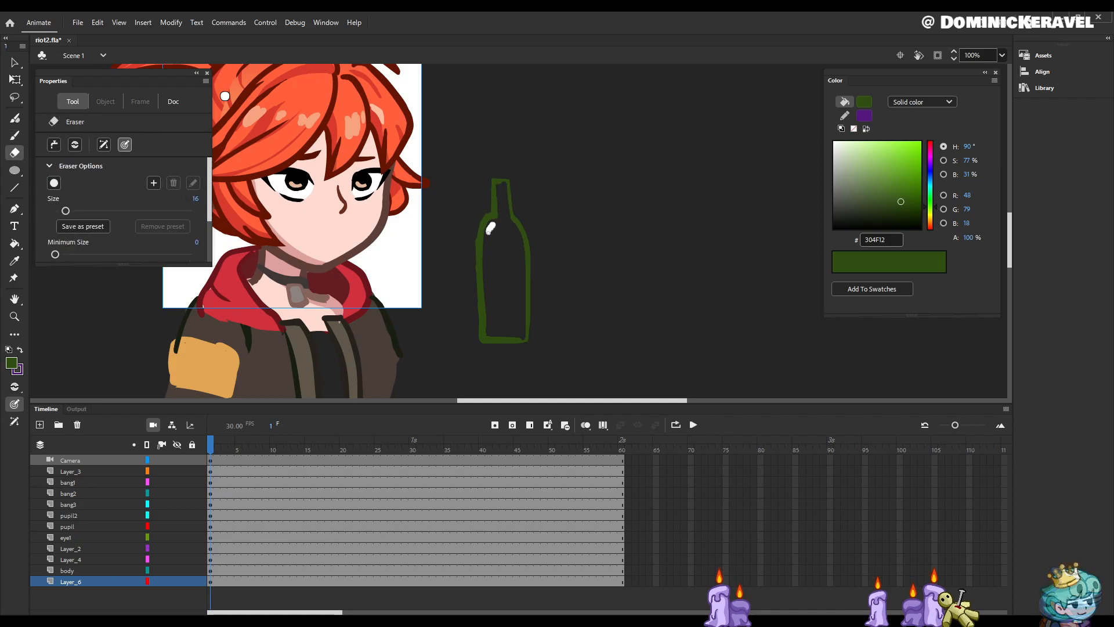
mouse_move(491, 212)
left_mouse_down()
mouse_move(475, 264)
mouse_move(479, 347)
left_mouse_up()
key("b")
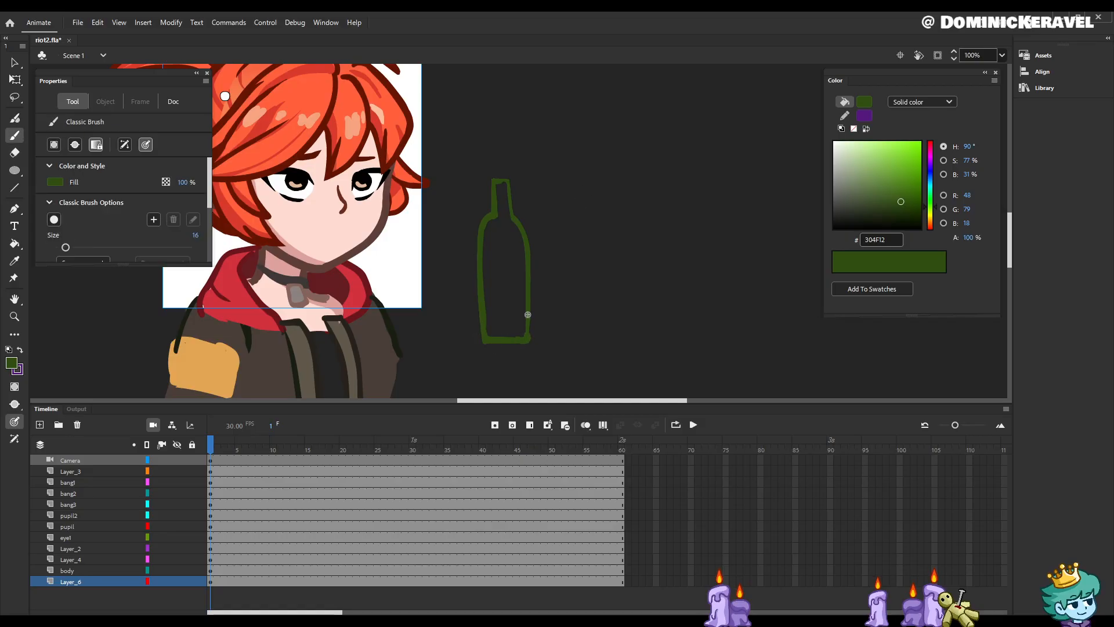
Step: Even out the bottle outline's right side and shoulders, and save the document
left_click_drag(531, 266, 531, 329)
key("e")
left_click_drag(508, 220, 519, 275)
key("b")
key("e")
mouse_move(486, 211)
left_mouse_down()
mouse_move(494, 233)
mouse_move(556, 242)
mouse_move(545, 277)
left_mouse_up()
key("b")
left_click_drag(561, 207, 565, 250)
mouse_move(566, 207)
left_mouse_down()
mouse_move(569, 240)
mouse_move(659, 256)
left_mouse_up()
key("e")
key("v")
key("ctrl+minus")
key("ctrl+s")
left_click_drag(619, 297, 650, 309)
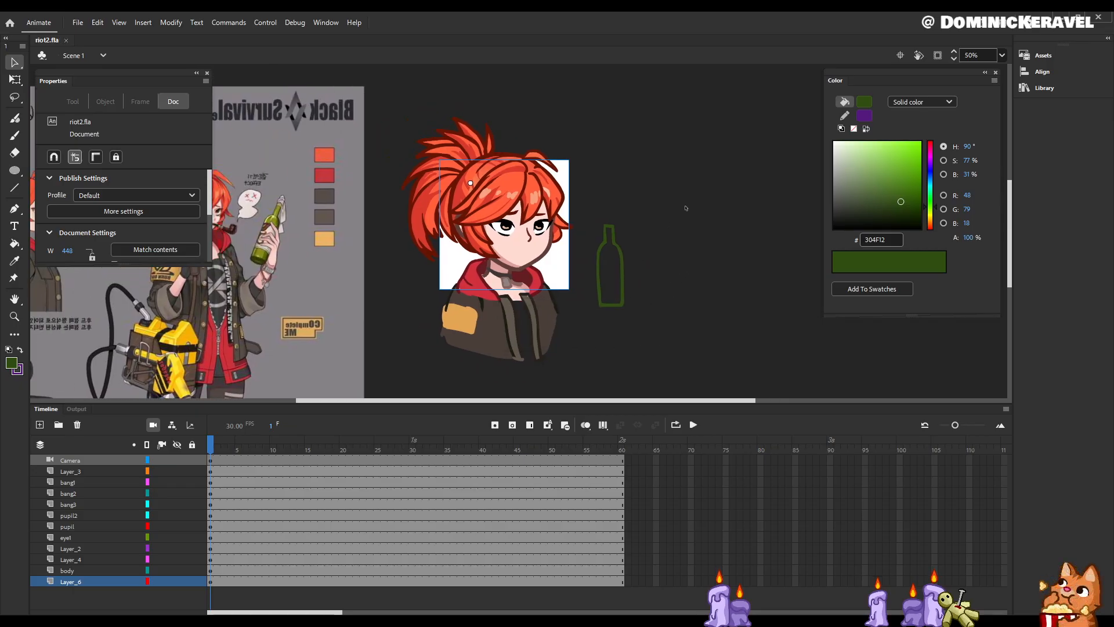
Step: Set the fill colour to light grey 949791 and set the brush to paint behind existing artwork
key("b")
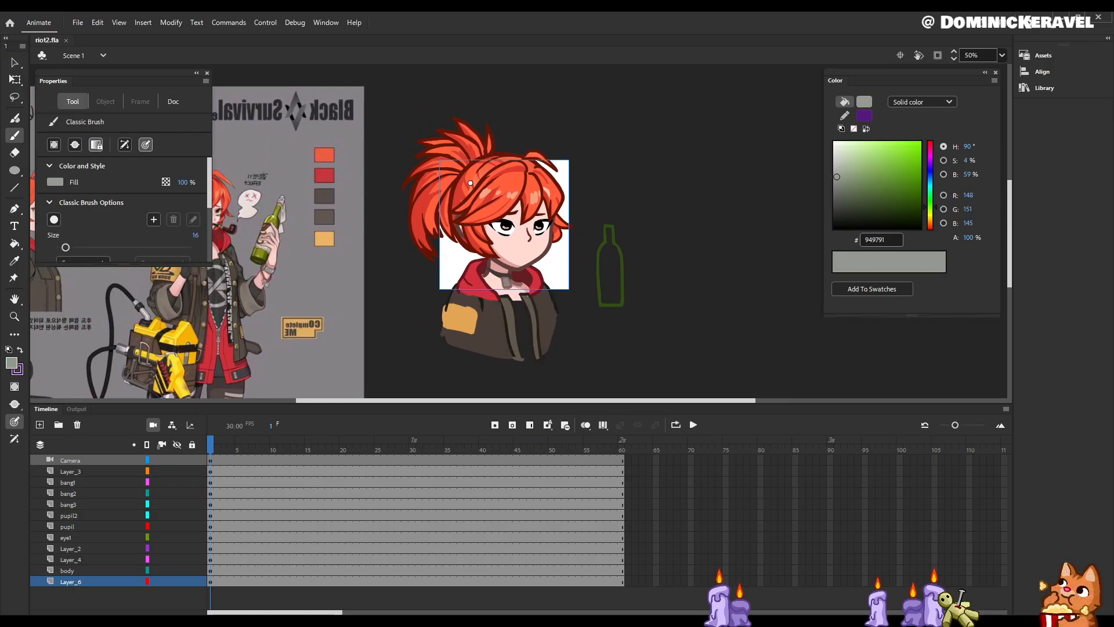
key("v")
key("b")
left_click(14, 404)
left_click(69, 442)
left_click(15, 404)
left_click(99, 439)
key("v")
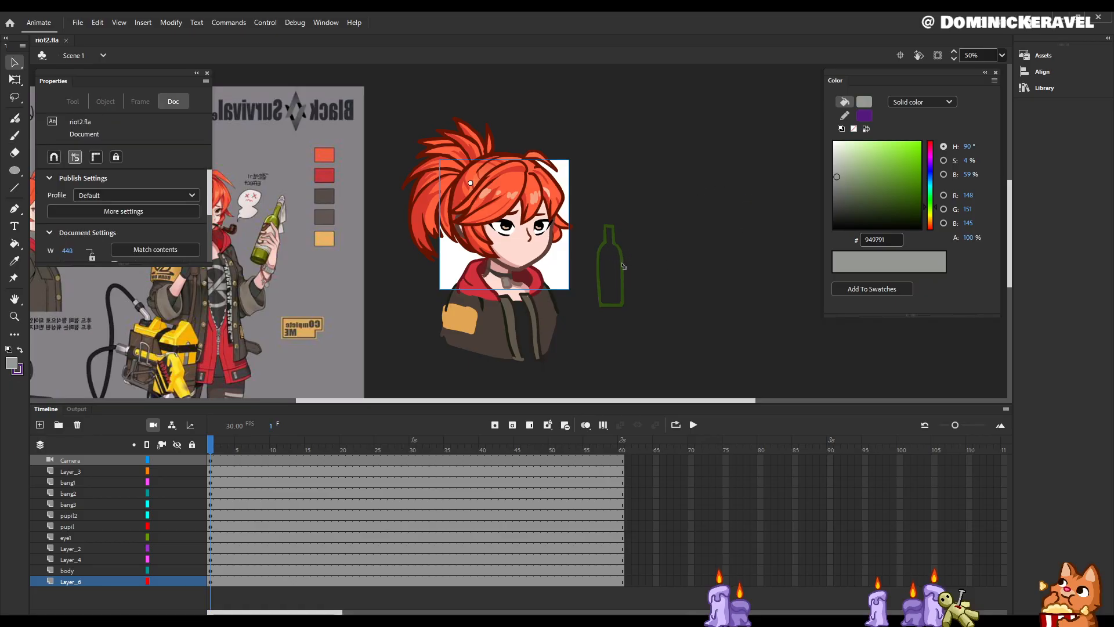
Step: Brush the upper and lower edges of a label across the bottle's body and fill it with grey 949791
key("b")
mouse_move(598, 258)
left_mouse_down()
mouse_move(629, 257)
mouse_move(591, 260)
mouse_move(634, 283)
left_mouse_up()
key("k")
left_click(611, 270)
Step: Remove the grey stroke ends that stick out past the bottle outline on both sides of the label
key("e")
key("v")
left_click(630, 283)
key("e")
left_click_drag(591, 252, 594, 286)
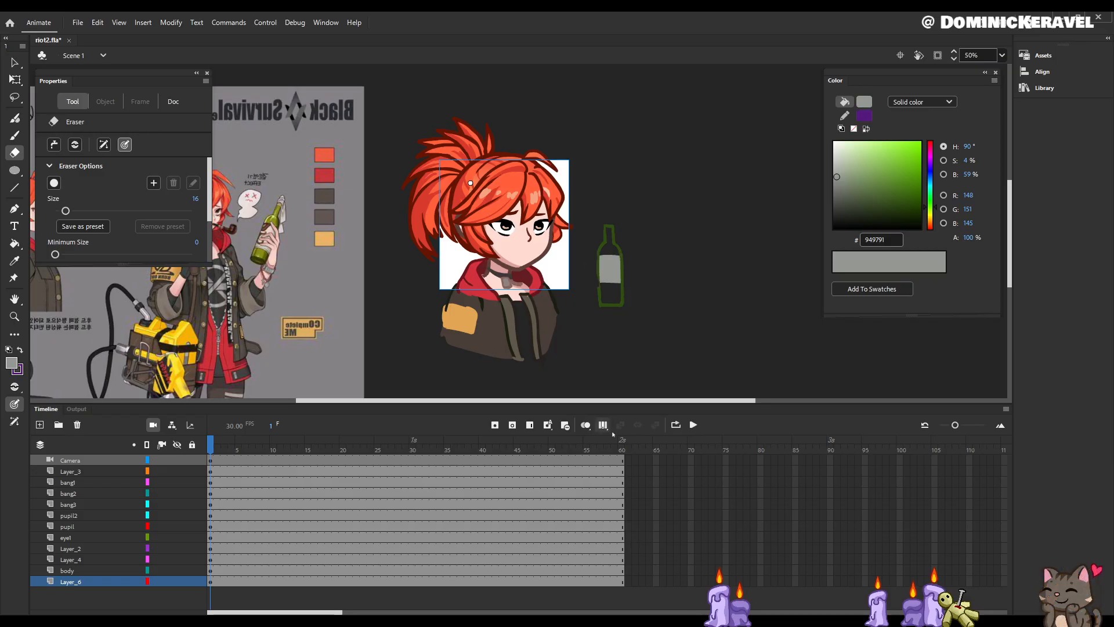
key("v")
key("ctrl+z")
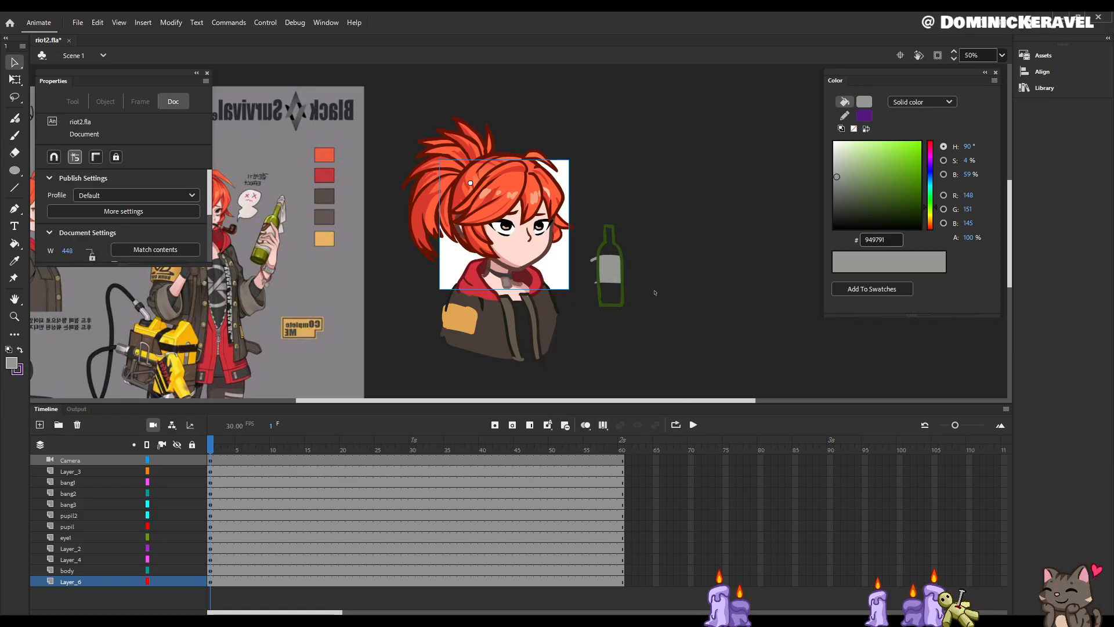
left_click(634, 268)
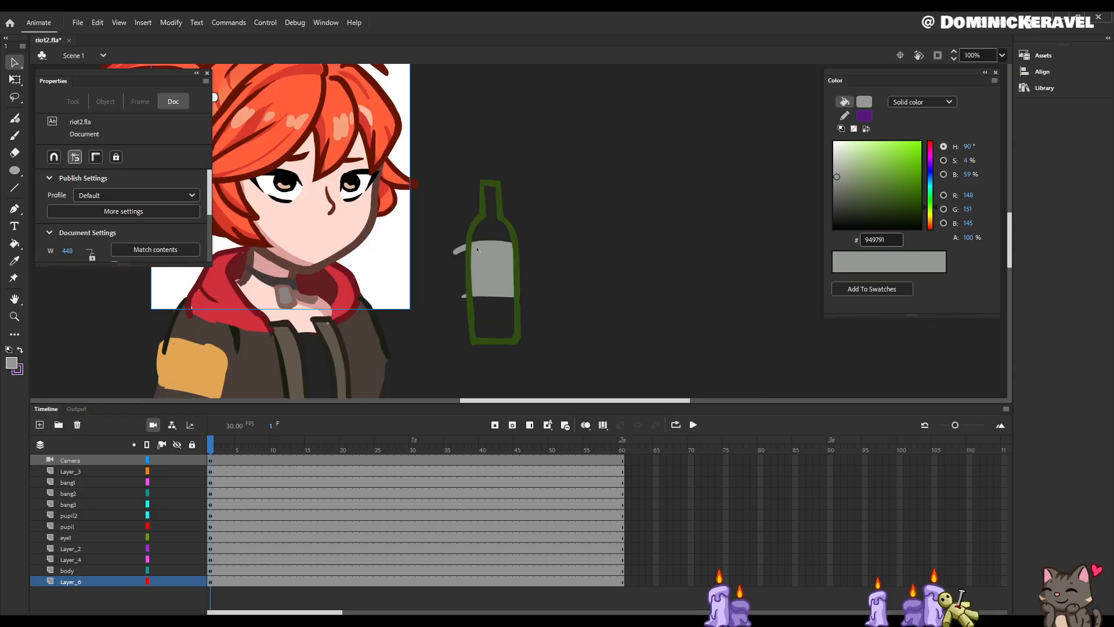
left_click(489, 292)
left_click(464, 316)
Step: Set the fill colour to darker grey 767973, select the green bottle outline and restrict the brush to the selection
left_click(517, 265, "alt")
key("k")
left_click(834, 187)
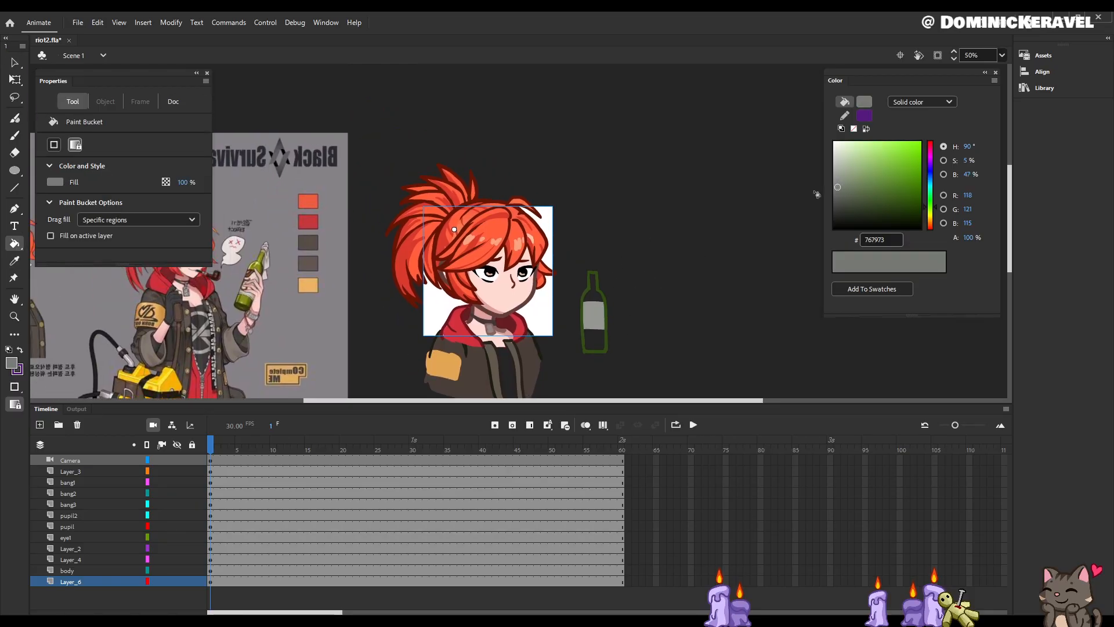
key("v")
left_click(605, 311)
key("b")
left_click_drag(14, 404, 99, 442)
scroll(454, 229, "up", 2)
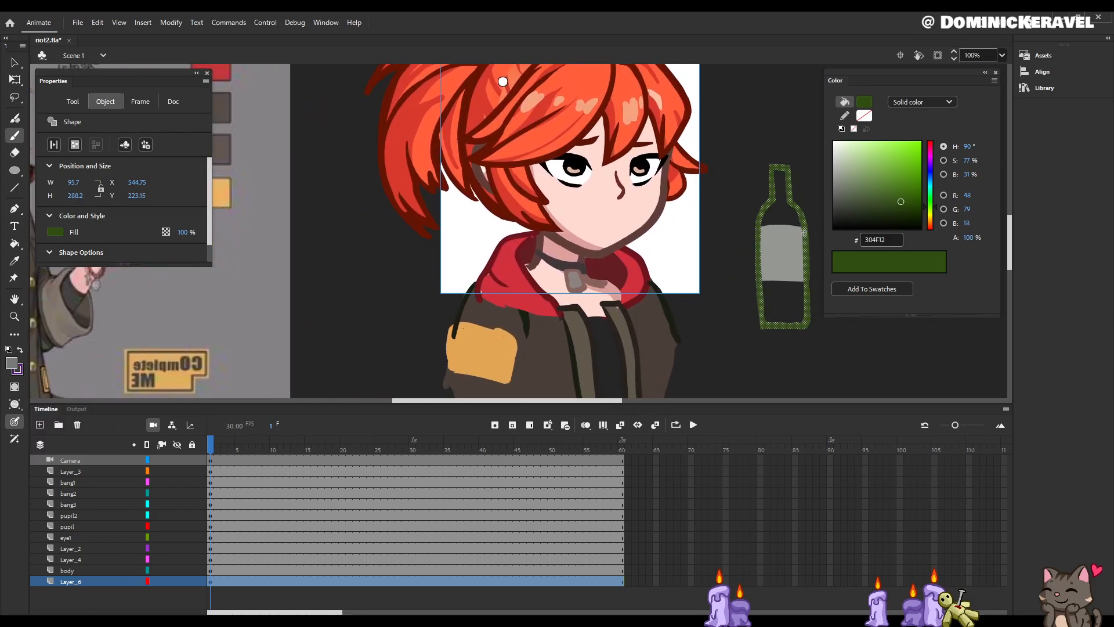
Step: Recolour the bottle outline beside the label in grey 767973, marking the section ends with brush strokes and filling both sides
key("ctrl+z")
mouse_move(799, 278)
left_mouse_down()
mouse_move(819, 276)
mouse_move(765, 281)
left_mouse_up()
key("k")
key("b")
left_click_drag(752, 228, 768, 227)
key("k")
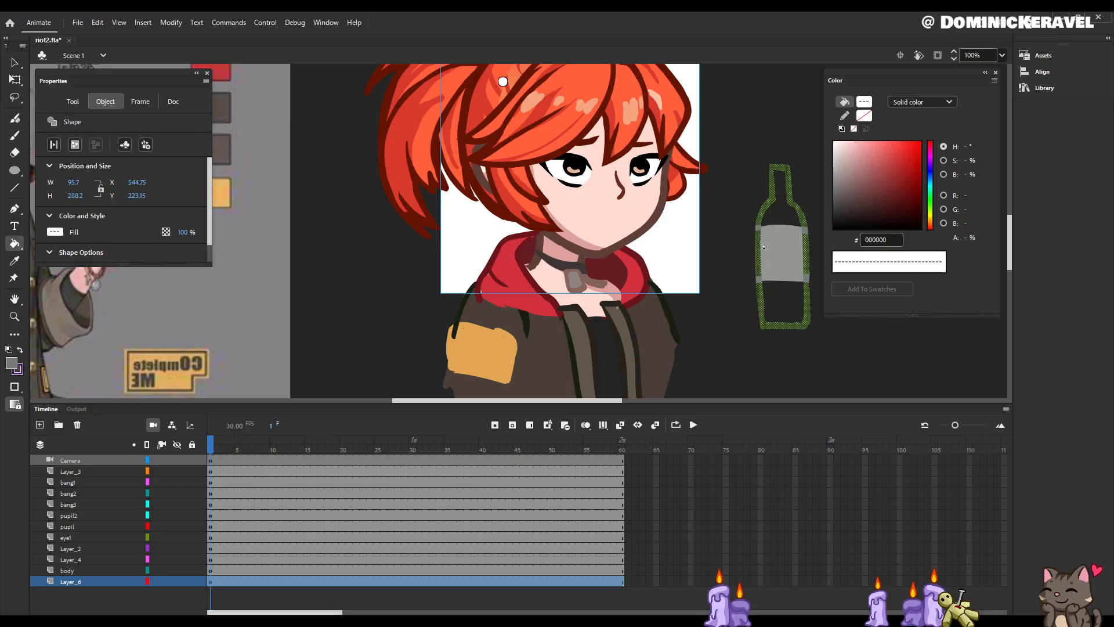
left_click(758, 256)
left_click(807, 257)
key("v")
Step: Try a brush stroke in the label's grey 949791 along its lower edge with a different brush mode
key("i")
left_click(790, 259)
key("b")
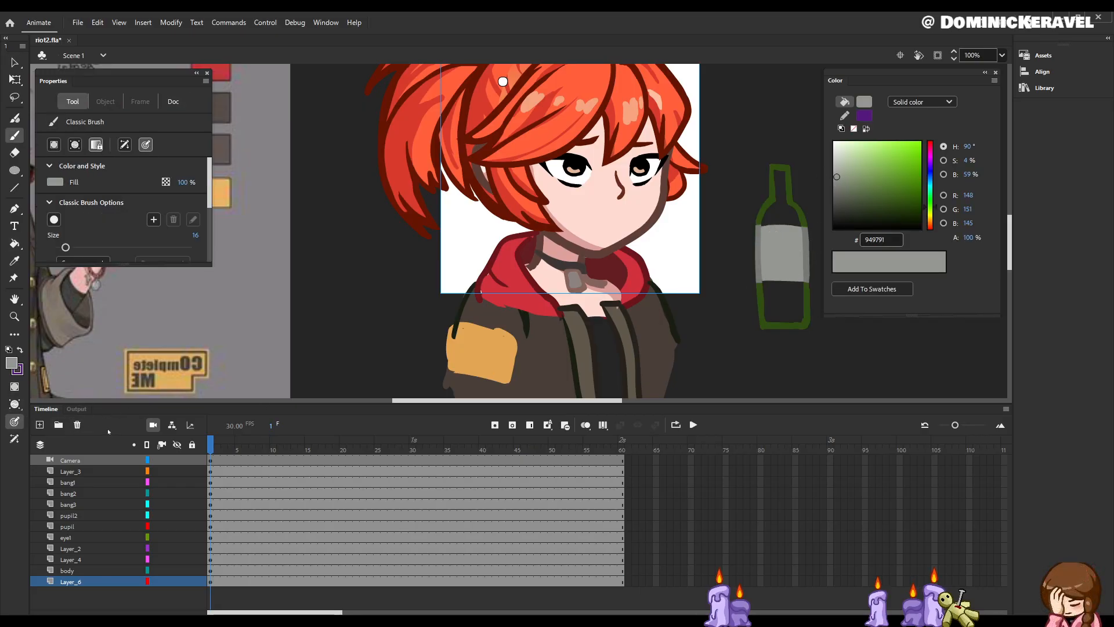
left_click(15, 421)
left_click(89, 442)
left_click_drag(754, 280, 823, 281)
key("ctrl+z")
Step: Sample the bottle outline's dark green, lighten it to 598C28 and fill the glass above and below the label
key("v")
key("i")
left_click(804, 214)
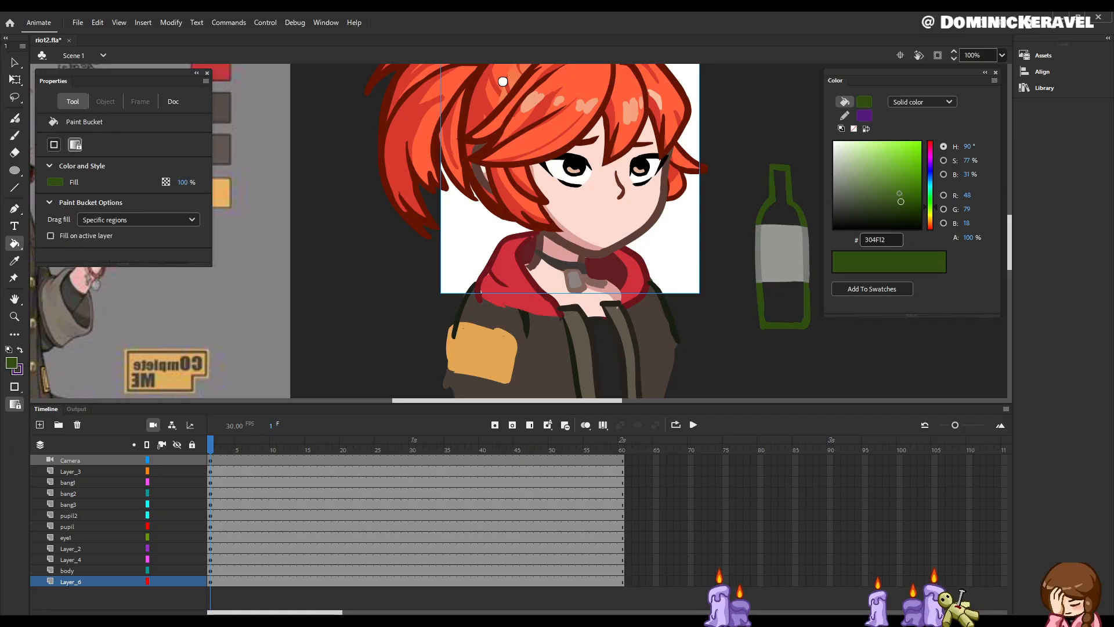
left_click(895, 180)
left_click(783, 220)
key("ctrl+minus")
left_click_drag(581, 324, 751, 400)
left_click(690, 307)
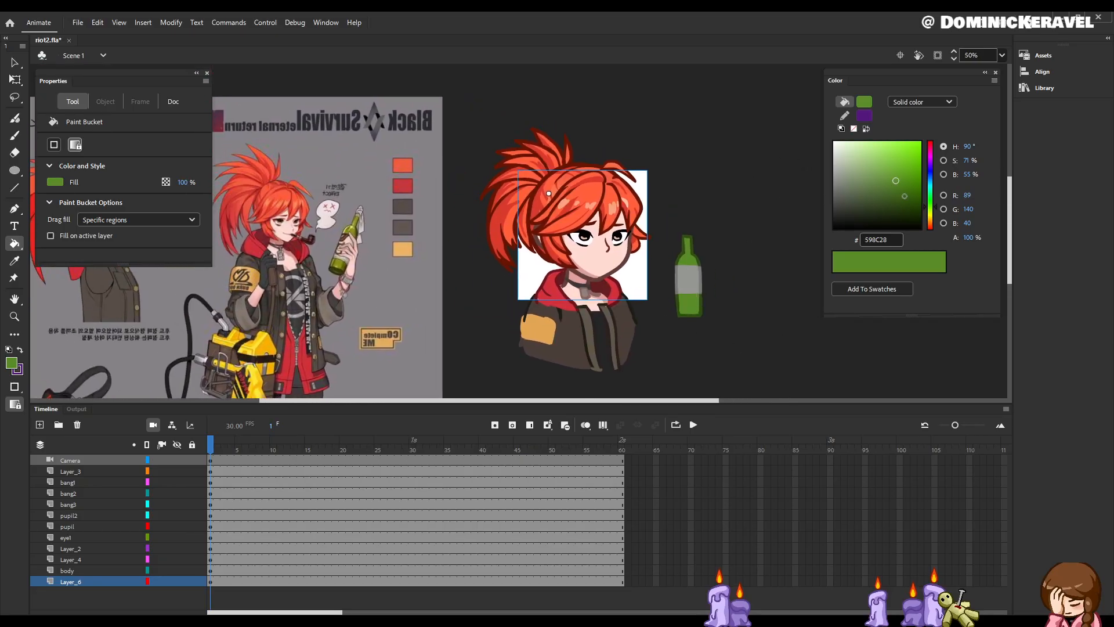
Step: Change the fill colour to softer green 79A357 and refill the glass above and below the label
left_click(884, 169)
left_click_drag(930, 214, 874, 192)
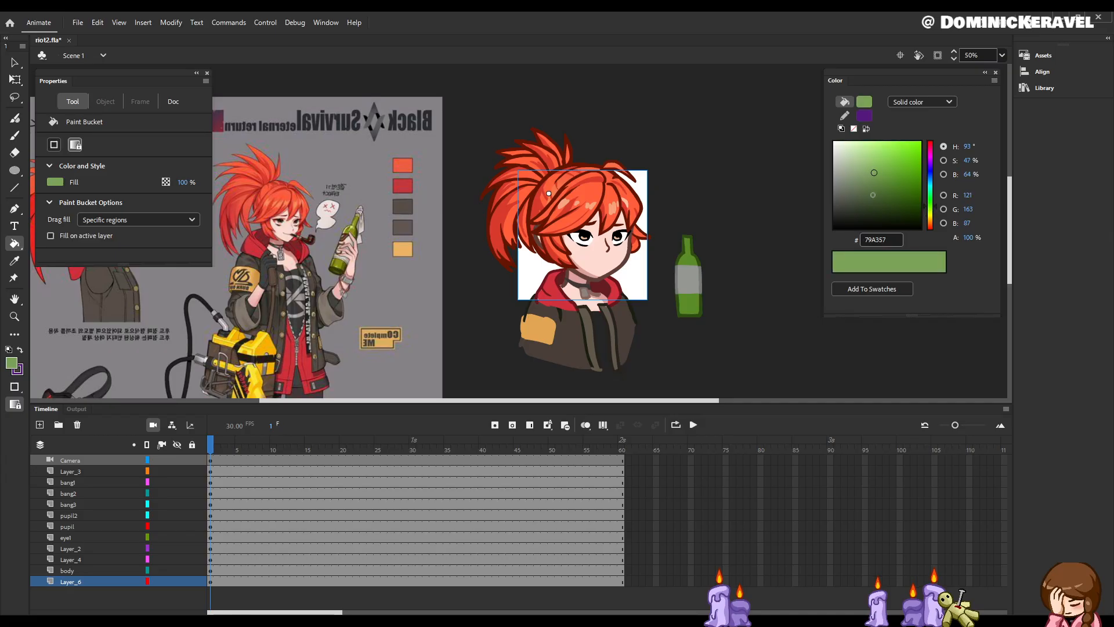
left_click(688, 264)
left_click(689, 307)
Step: Set the fill colour to darker green 597940, select the bottle's upper glass fill and change the brush mode
left_click(881, 184)
key("v")
left_click(688, 258)
key("b")
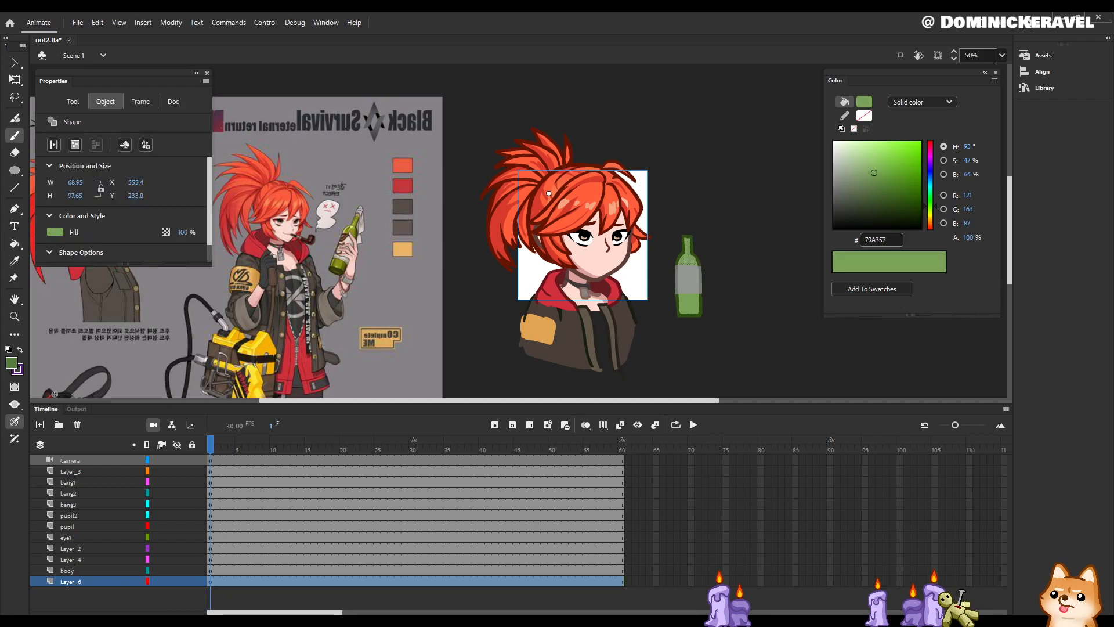
left_click(15, 404)
left_click(78, 441)
key("v")
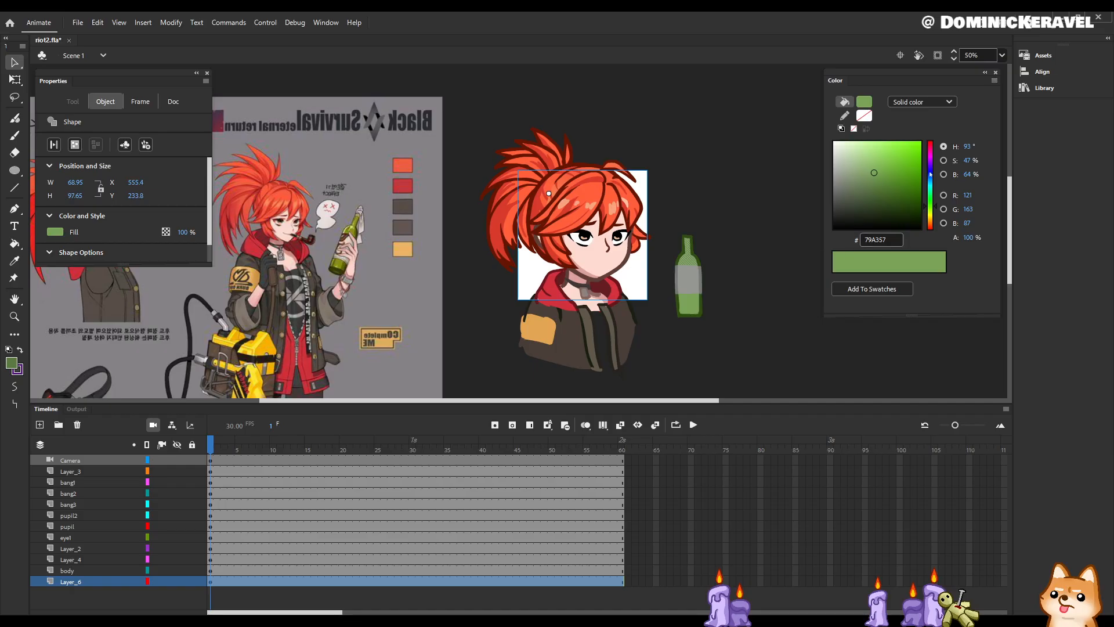
left_click(758, 268)
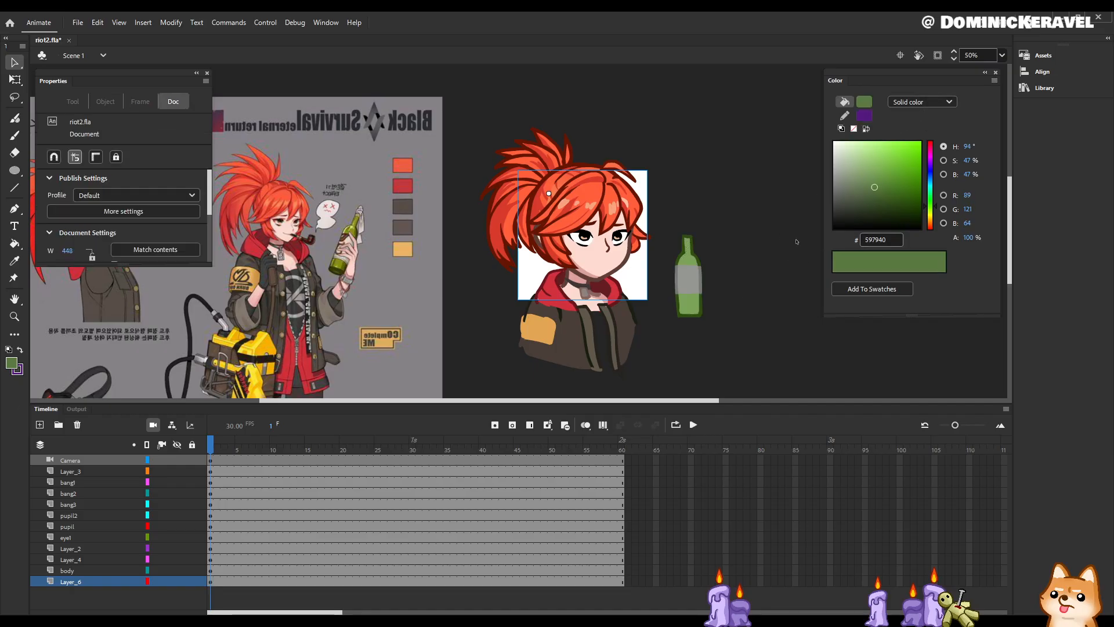
Step: Try setting up a linear gradient fill for the bottle glass with 79A357 as its end colour
key("k")
left_click(922, 101)
left_click(922, 148)
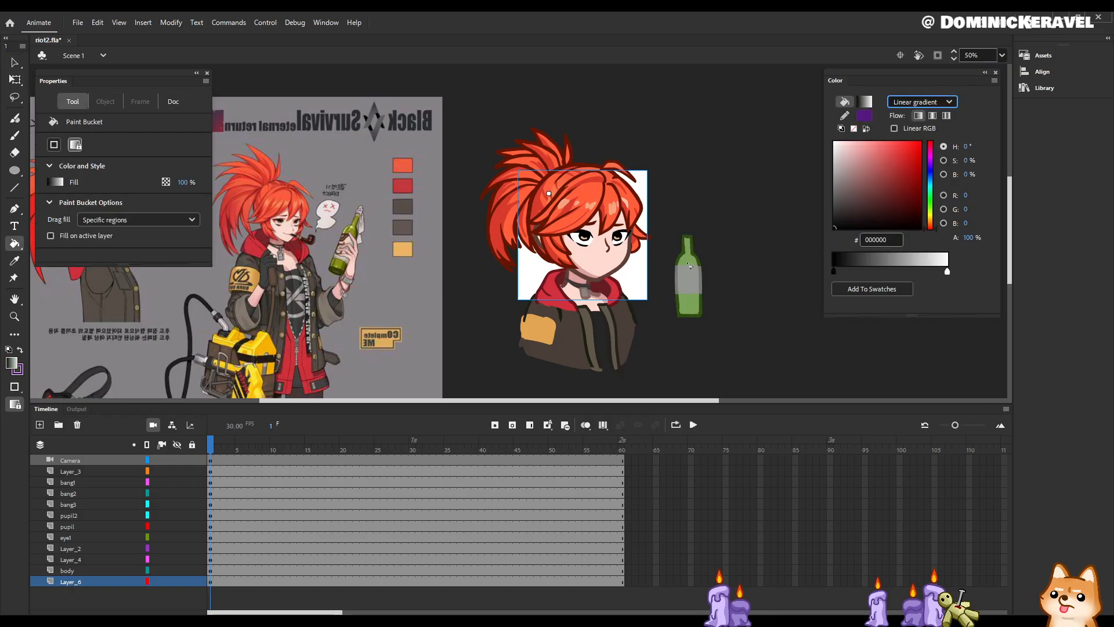
double_click(947, 272)
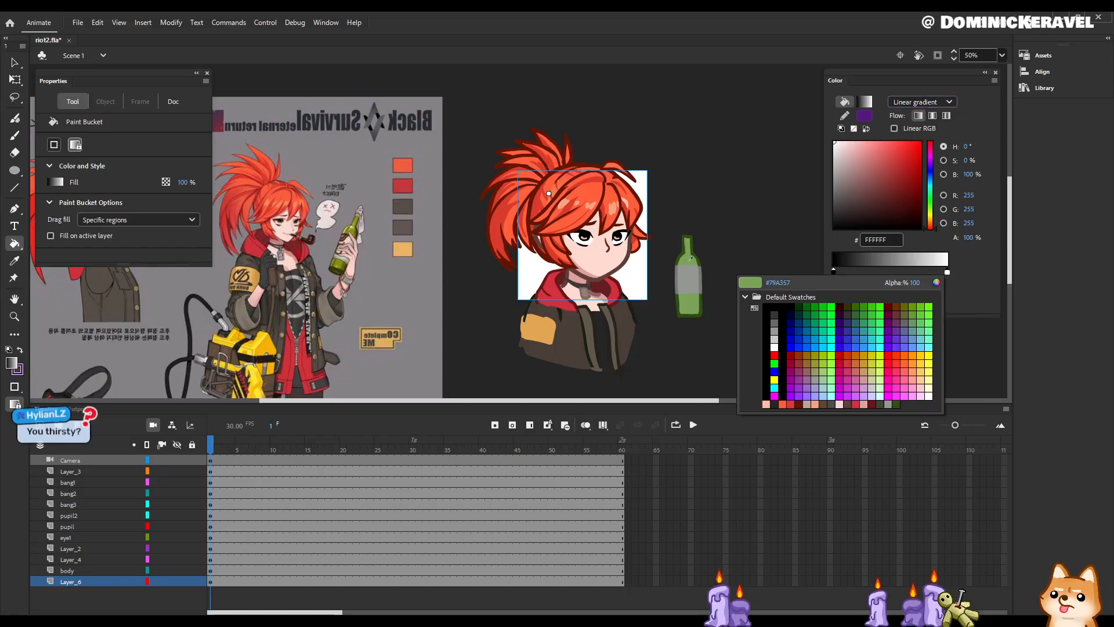
left_click(689, 304)
double_click(835, 272)
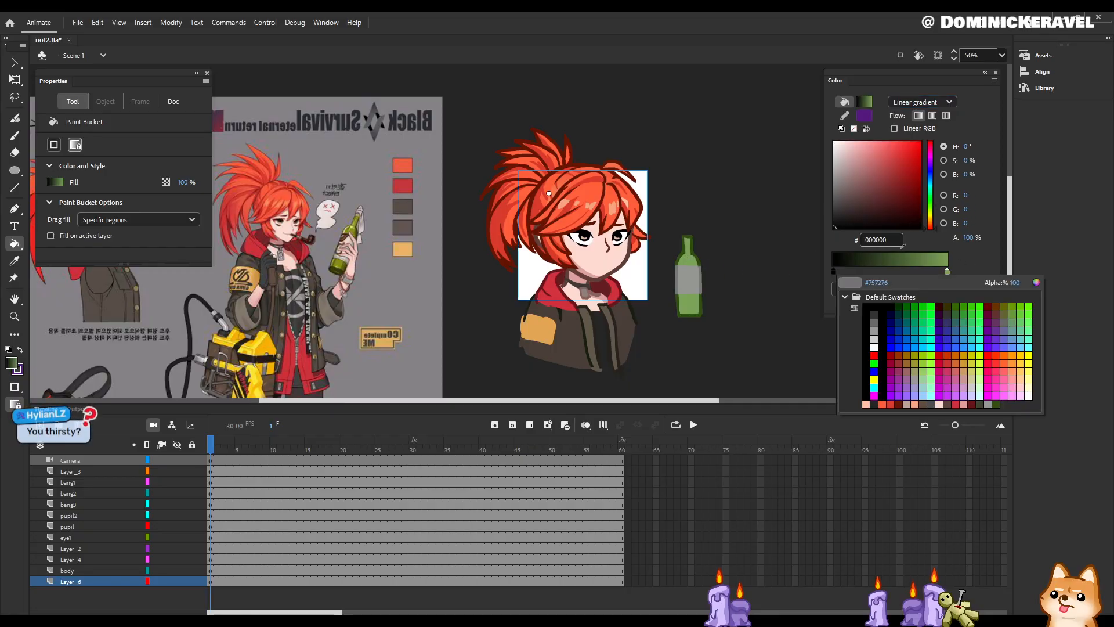
left_click(862, 271)
key("ctrl+z")
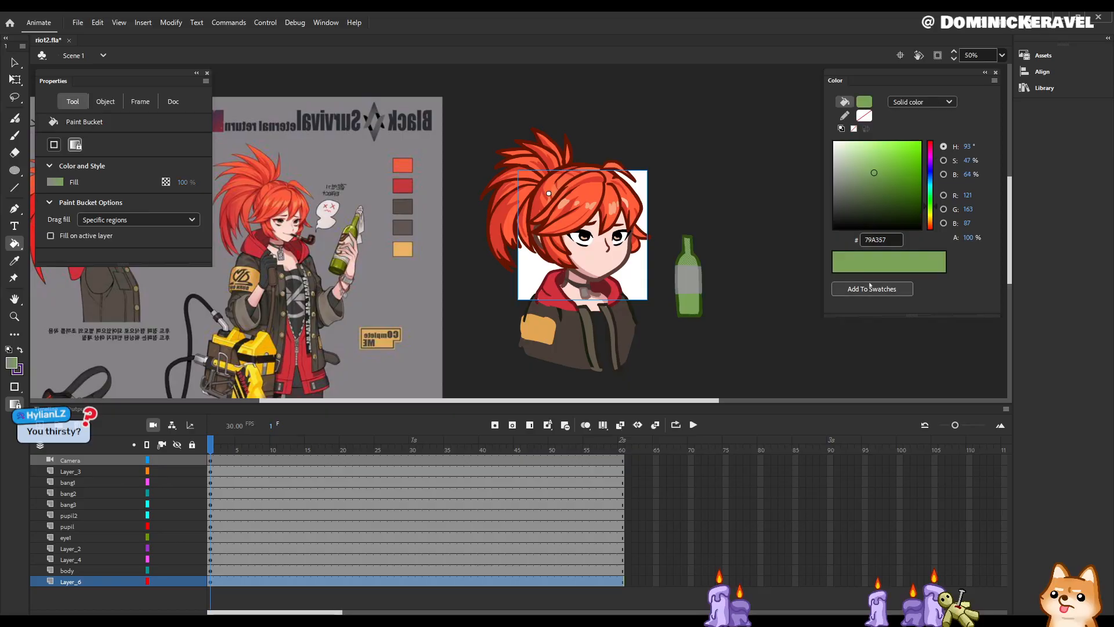
Step: Set the fill to a linear gradient from dark green 2C3B21 to 79A357 and apply it to the bottle's upper glass
left_click(922, 102)
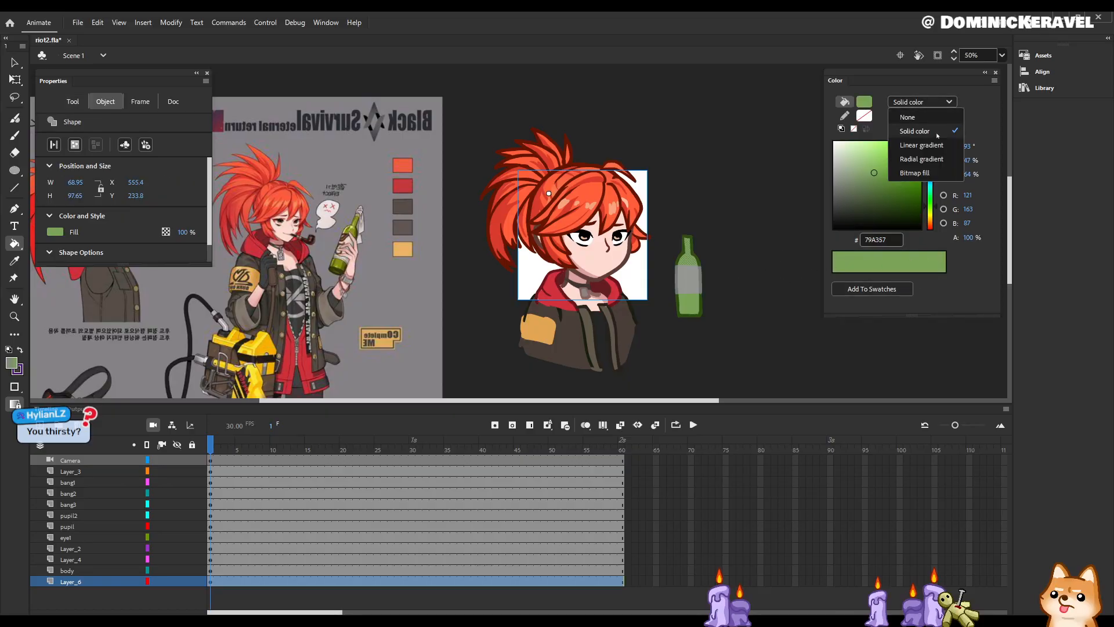
left_click(912, 141)
double_click(834, 271)
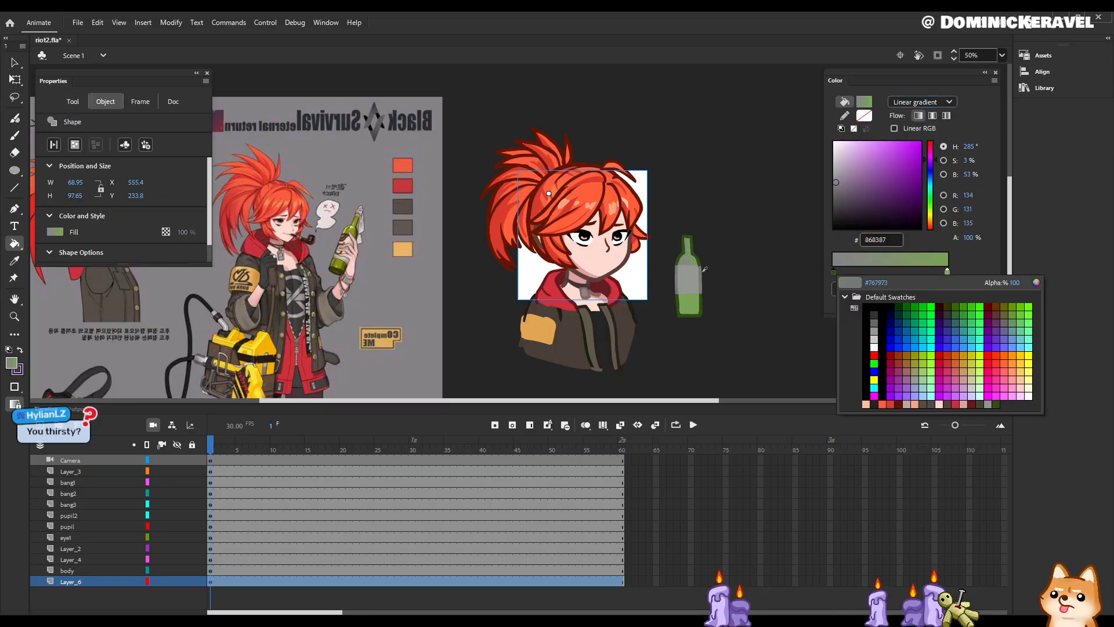
left_click(922, 254)
left_click_drag(874, 200, 872, 208)
left_click(693, 305)
key("v")
left_click(728, 296)
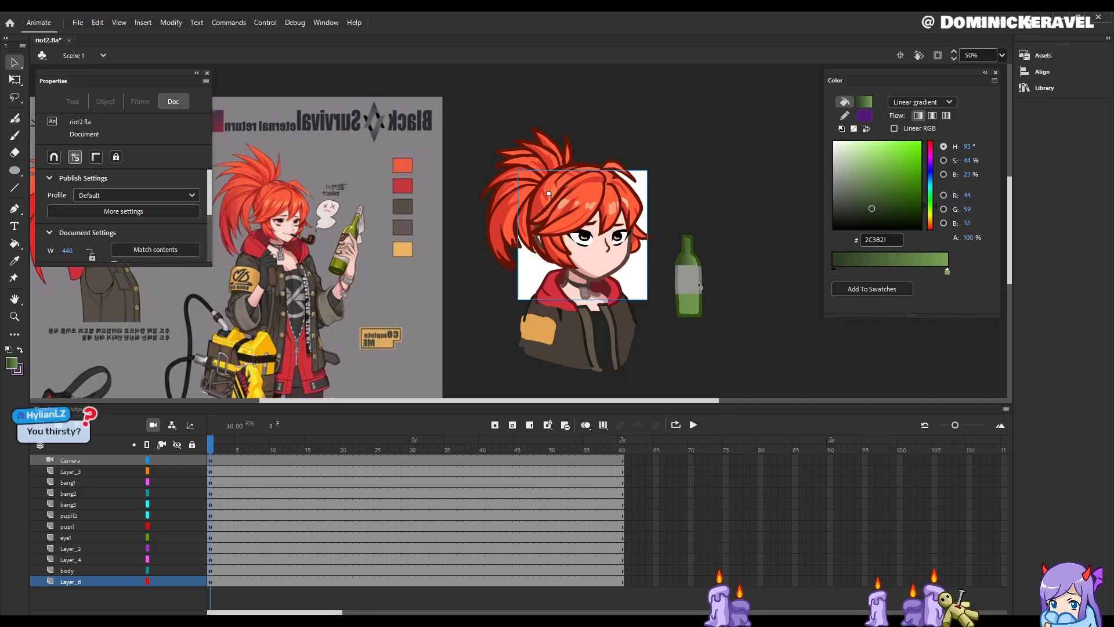
Step: Toggle the fill lock and fill the bottle's glass below the label with the green gradient
key("k")
left_click(15, 404)
key("v")
key("k")
left_click(690, 304)
Step: Recolour the bottle's outline to solid very dark green 152307
key("v")
key("k")
left_click(686, 258, "shift")
left_click(904, 217)
left_click(771, 294)
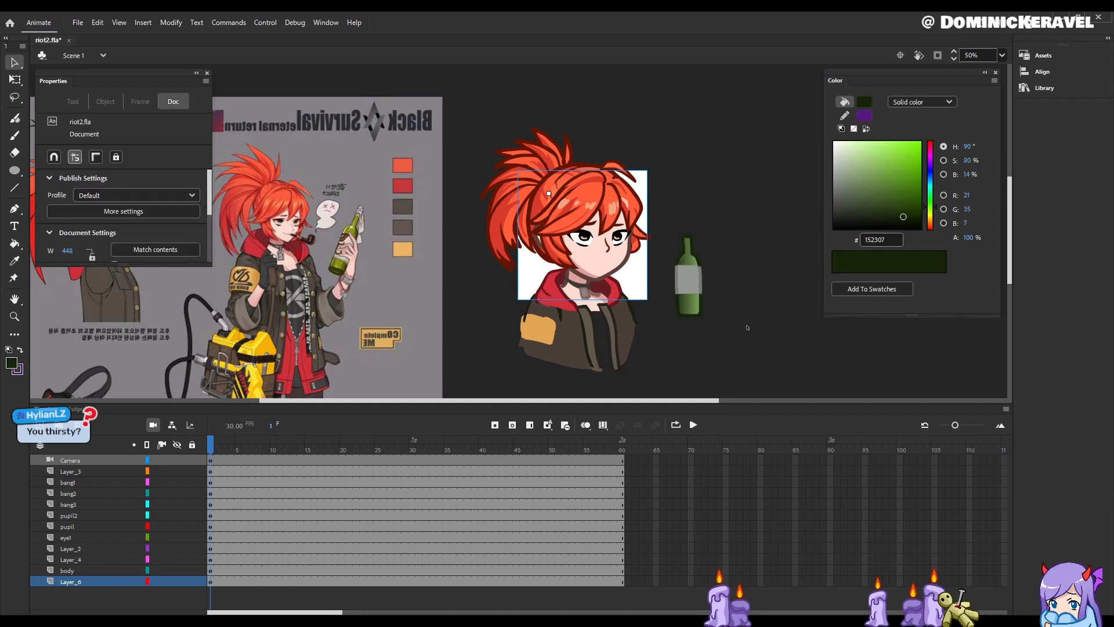
Step: Darken the grey edges on both sides of the bottle's label to 464844
left_click_drag(723, 279, 741, 257)
left_click(719, 265)
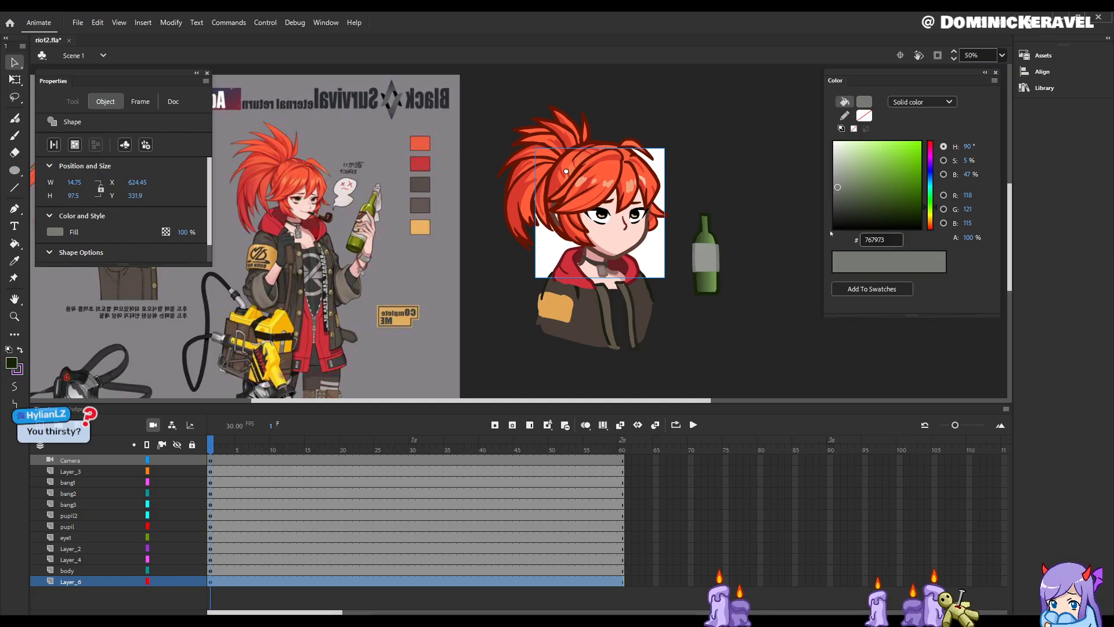
left_click(838, 204)
key("k")
left_click(696, 259)
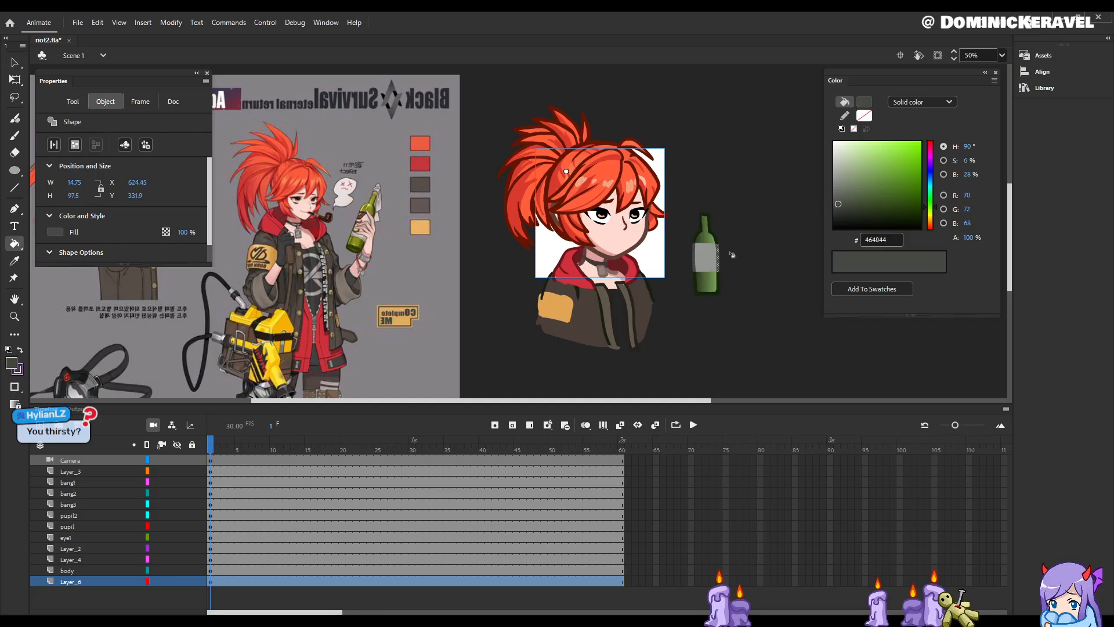
key("v")
mouse_move(751, 187)
left_mouse_down()
mouse_move(683, 327)
mouse_move(752, 187)
left_mouse_up()
left_click(754, 247)
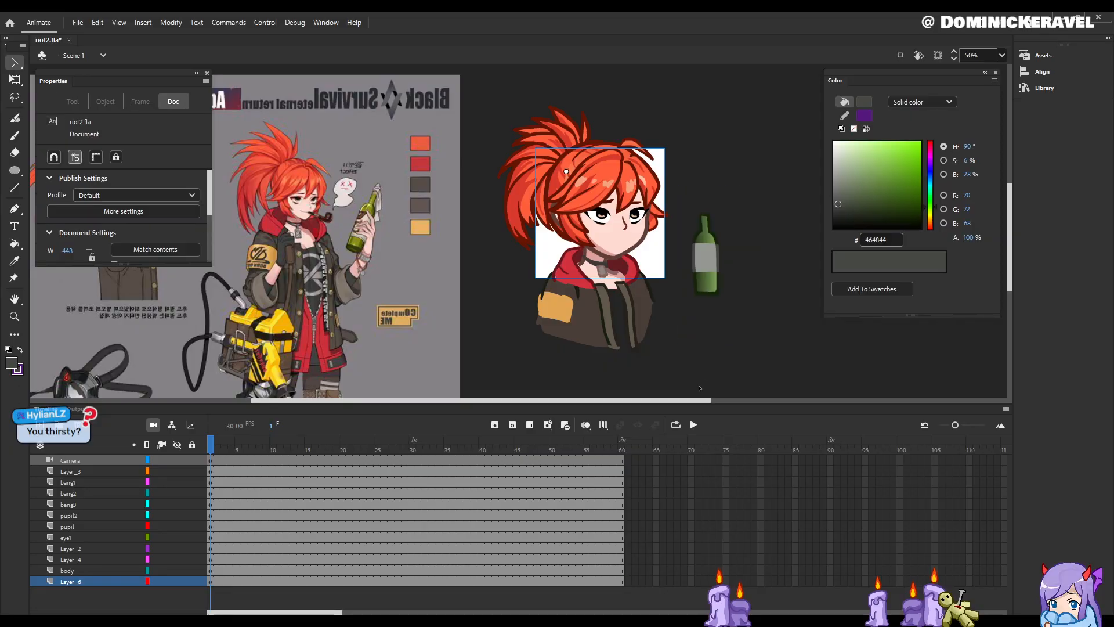
Step: Choose olive 8A8661 as the brush colour, paint the bottle's tip and save the file
key("b")
left_click(837, 156)
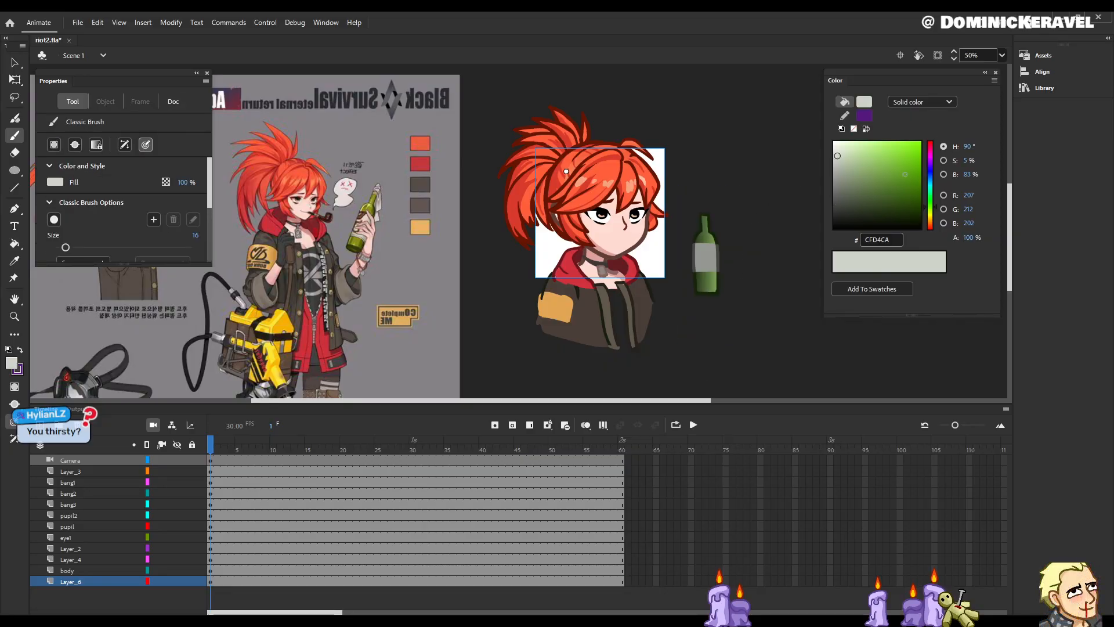
left_click(930, 219)
left_click(860, 181)
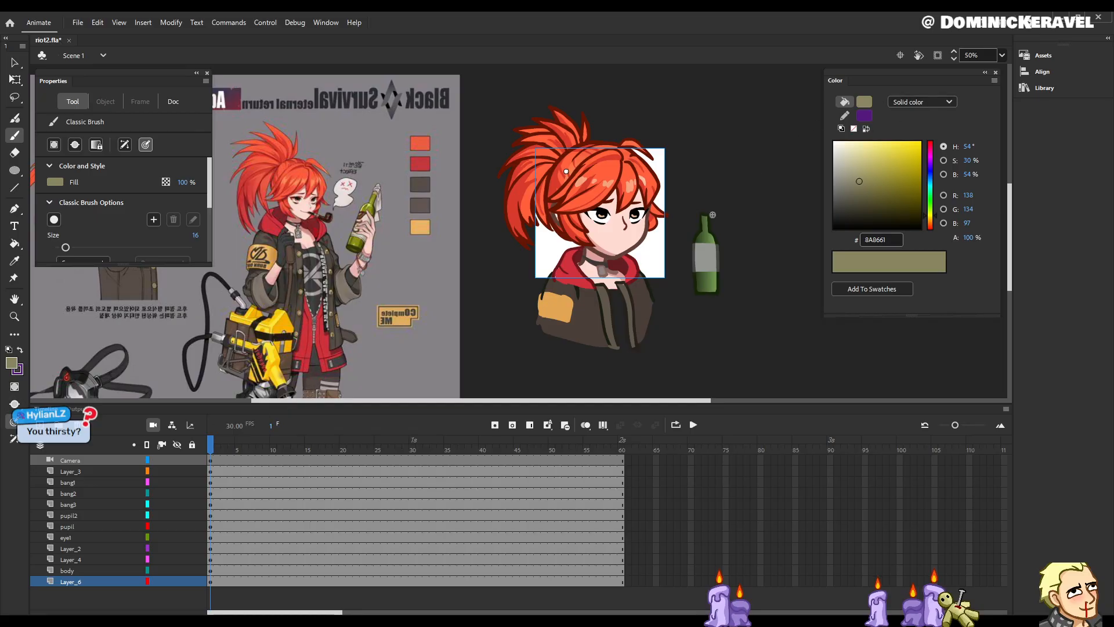
key("v")
key("b")
left_click(13, 421)
left_click(70, 403)
key("v")
key("ctrl+s")
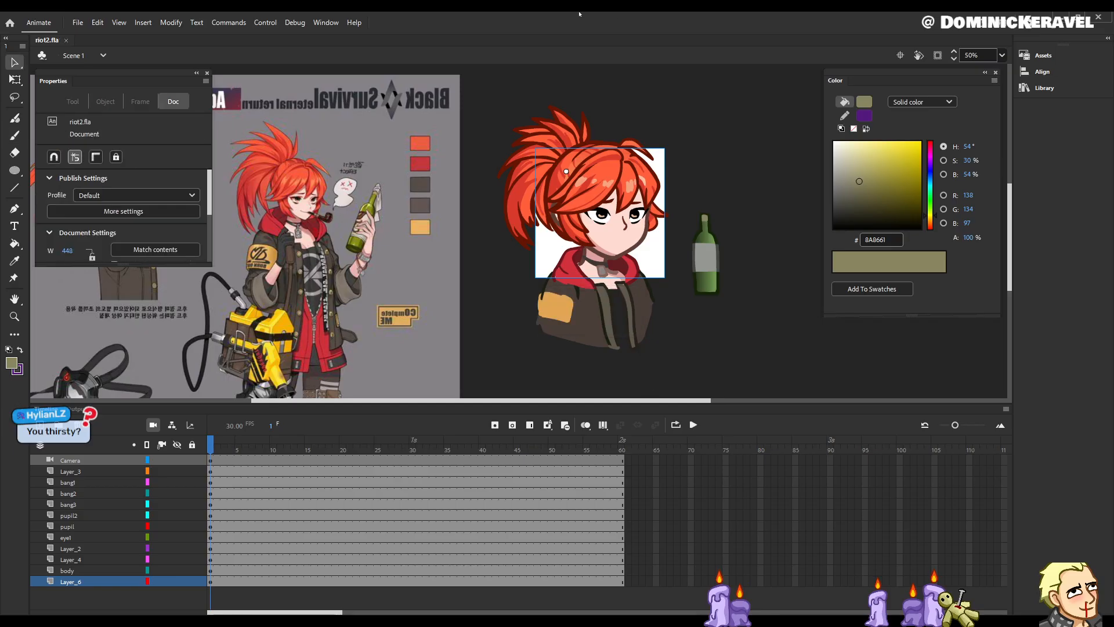
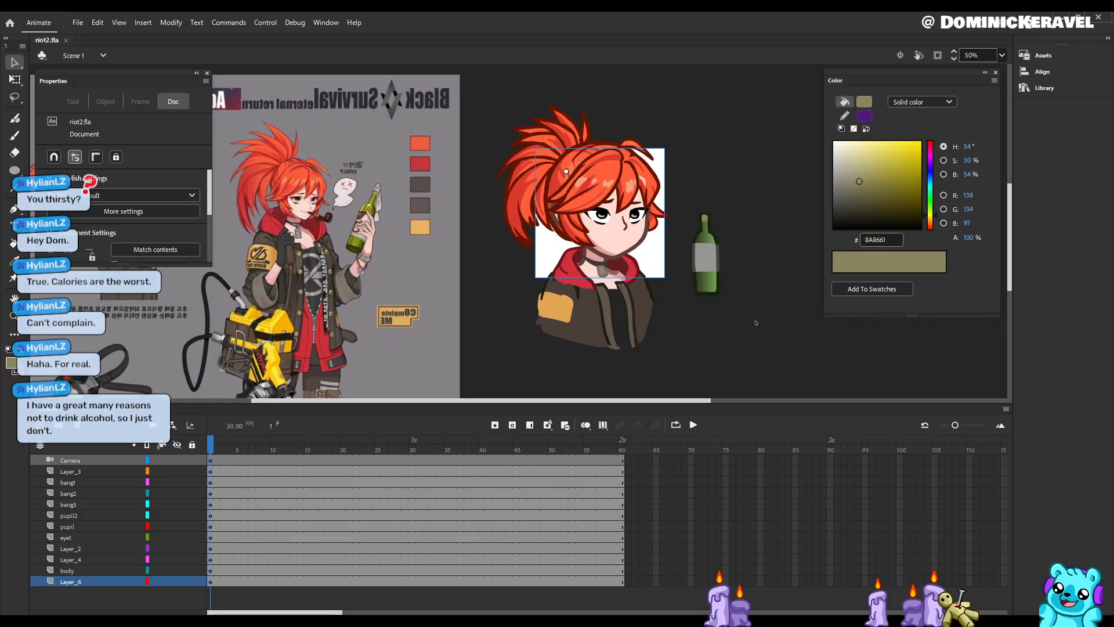
Step: Convert the whole bottle drawing into a movie clip symbol and save the file
key("e")
key("v")
left_click_drag(746, 189, 675, 308)
left_click(742, 316)
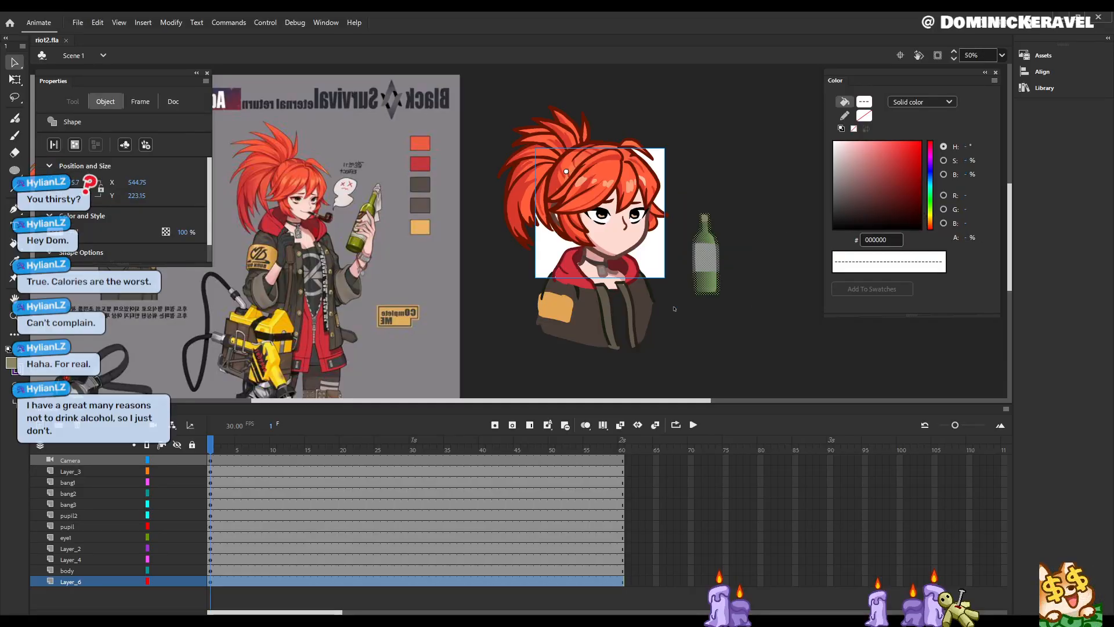
key("F8")
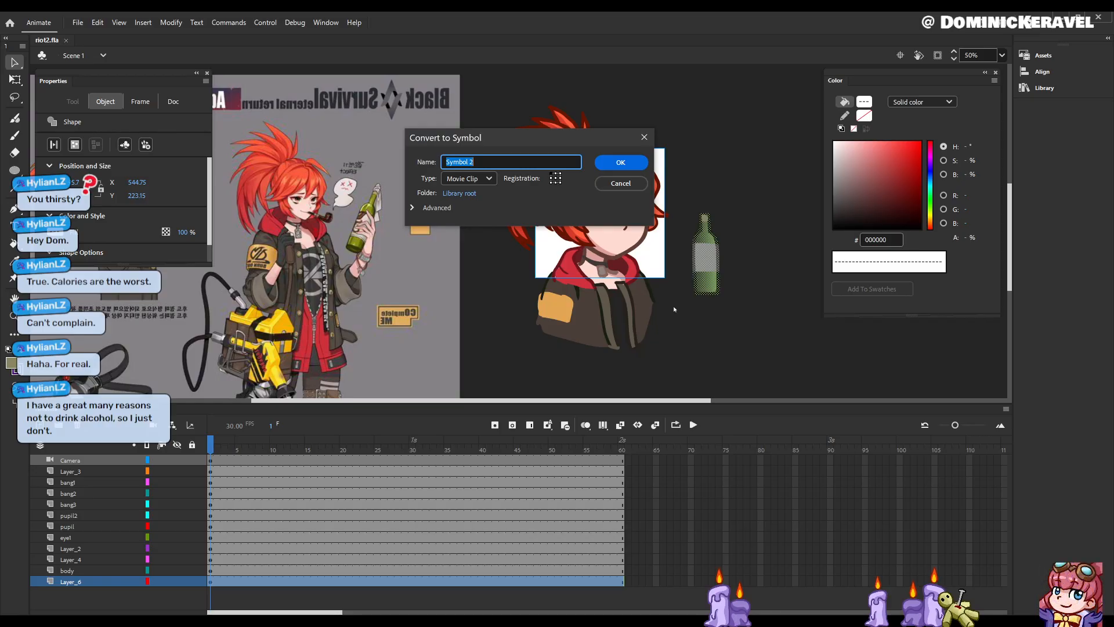
key("Return")
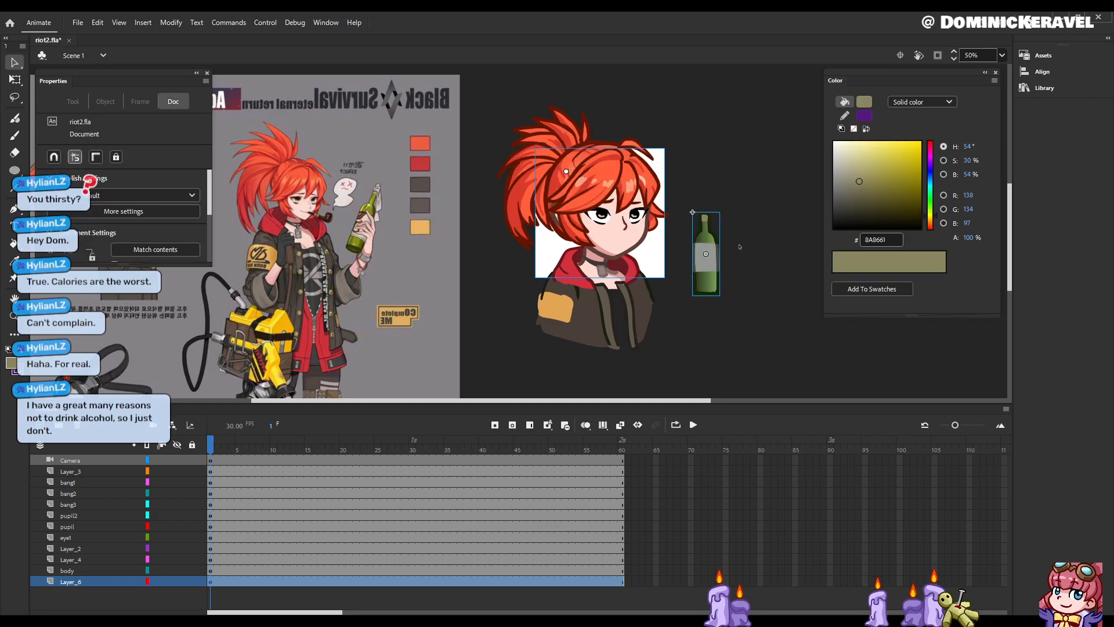
left_click(712, 247)
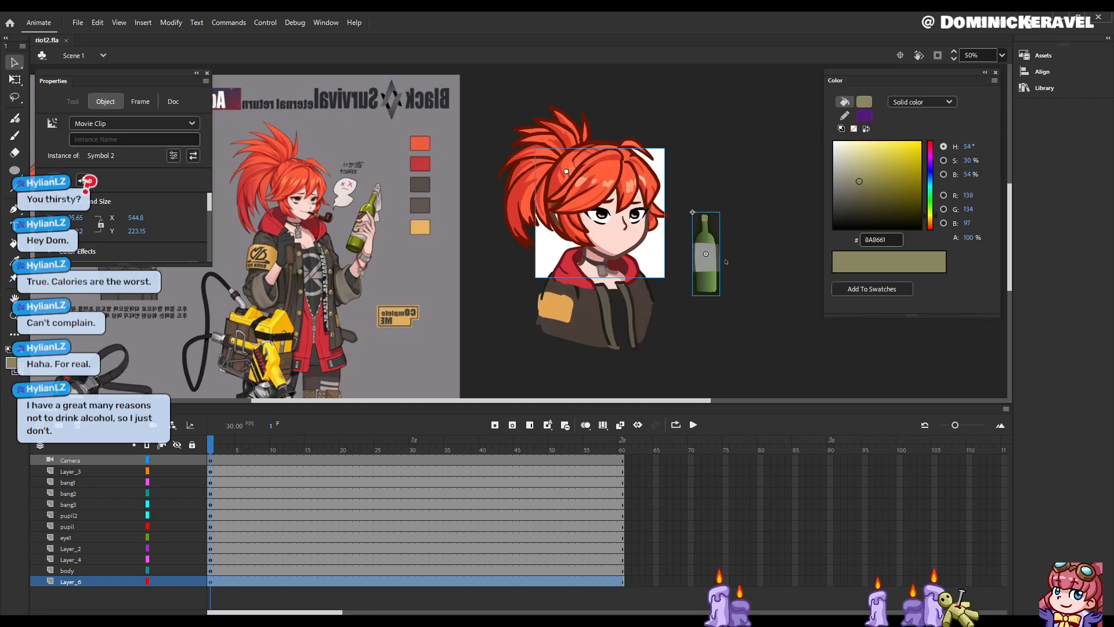
key("ctrl+s")
Step: Move the bottle symbol away from the character to about X 645, Y 212 and save the file
key("ctrl+minus")
left_click_drag(673, 252, 711, 256)
left_click_drag(605, 201, 615, 243)
mouse_move(605, 283)
left_mouse_down()
mouse_move(567, 280)
mouse_move(617, 280)
left_mouse_up()
key("ctrl+s")
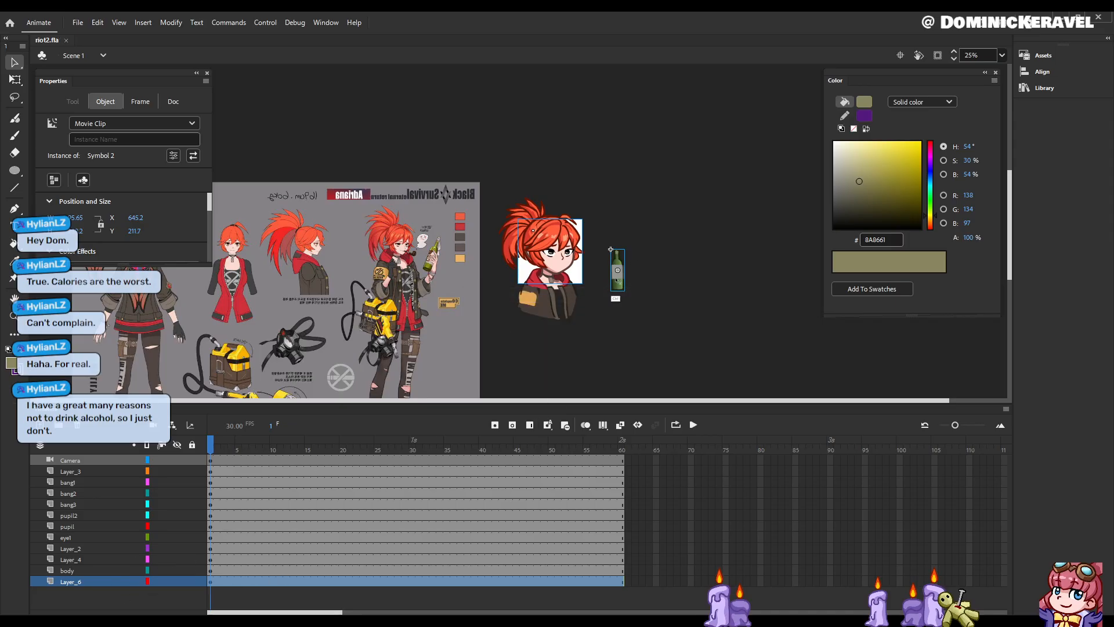
Step: Transfer the bottle from Layer_6 to Layer_3, keeping its position, and save the file
key("Delete")
left_click(210, 583)
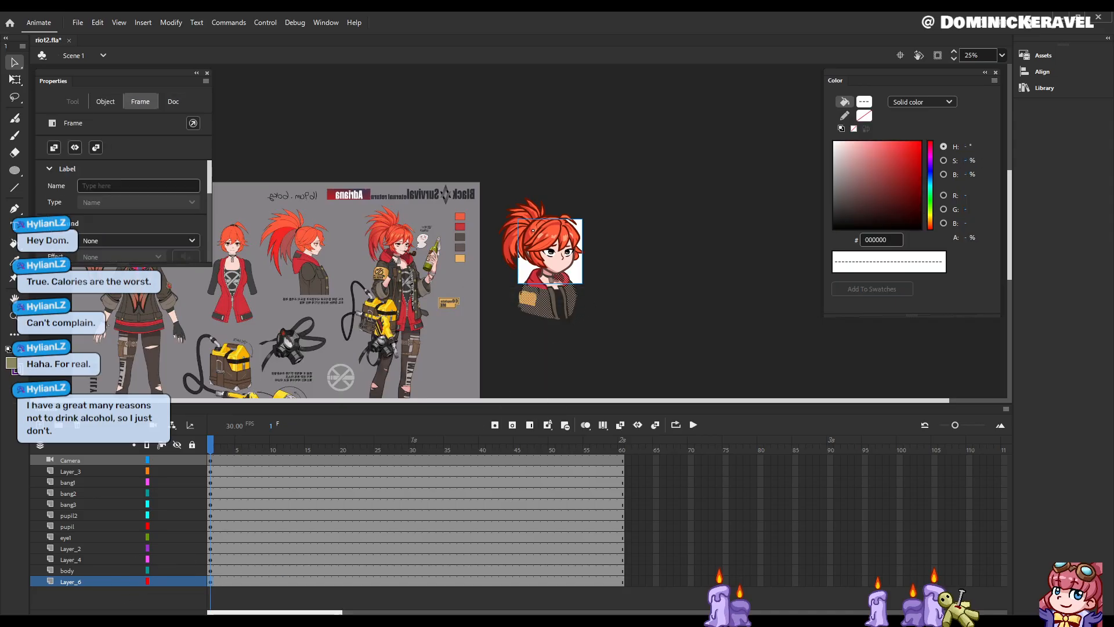
left_click(629, 287)
left_click(575, 250)
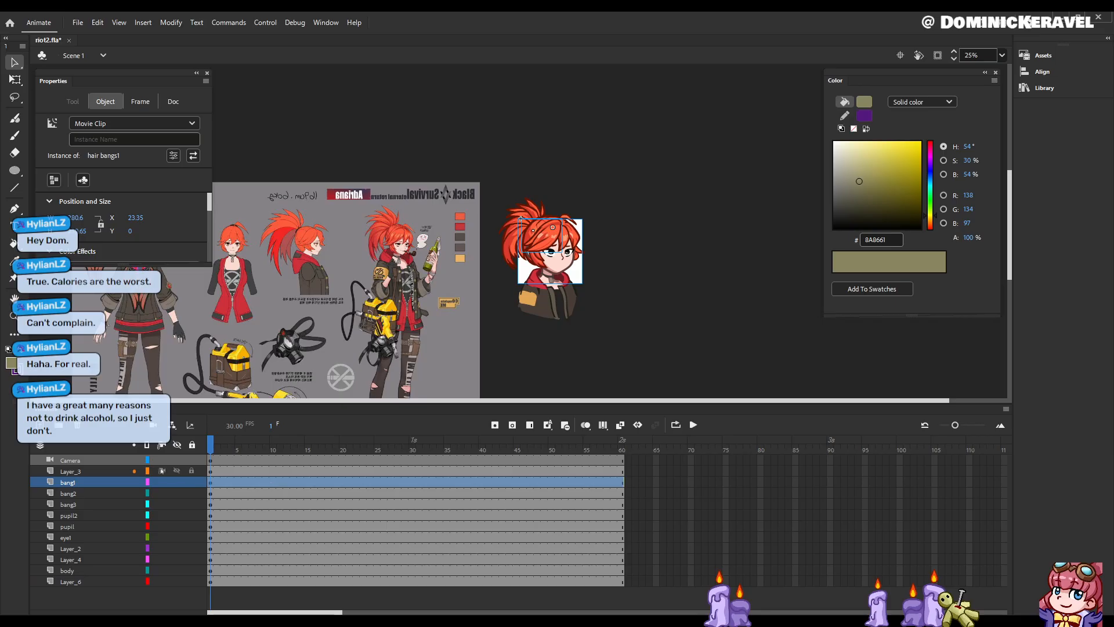
left_click(87, 472)
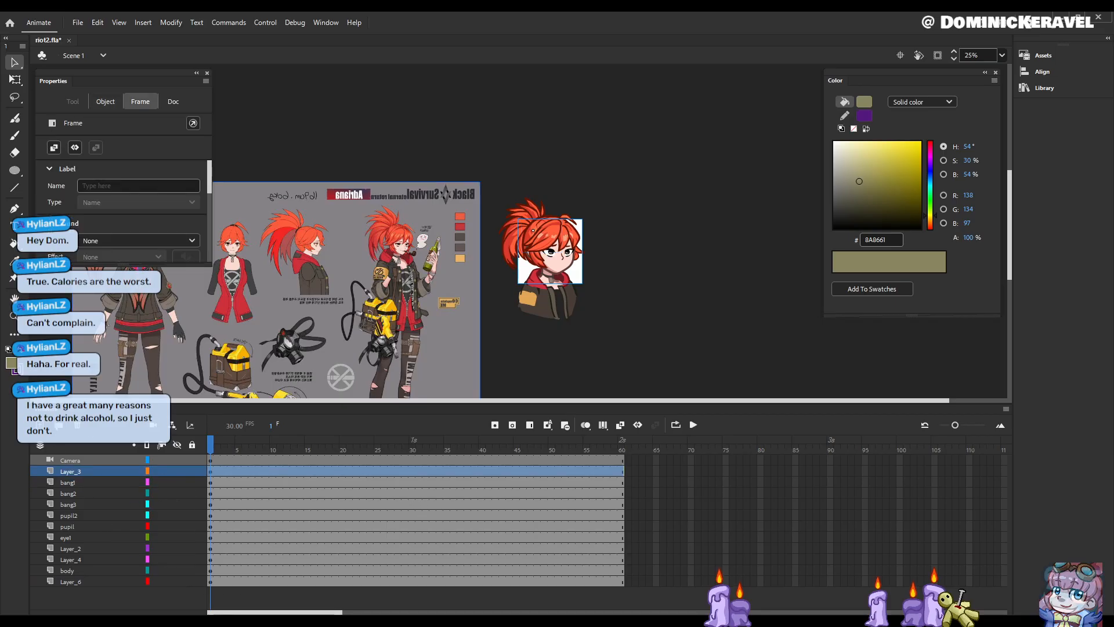
key("ctrl+shift+v")
key("ctrl+s")
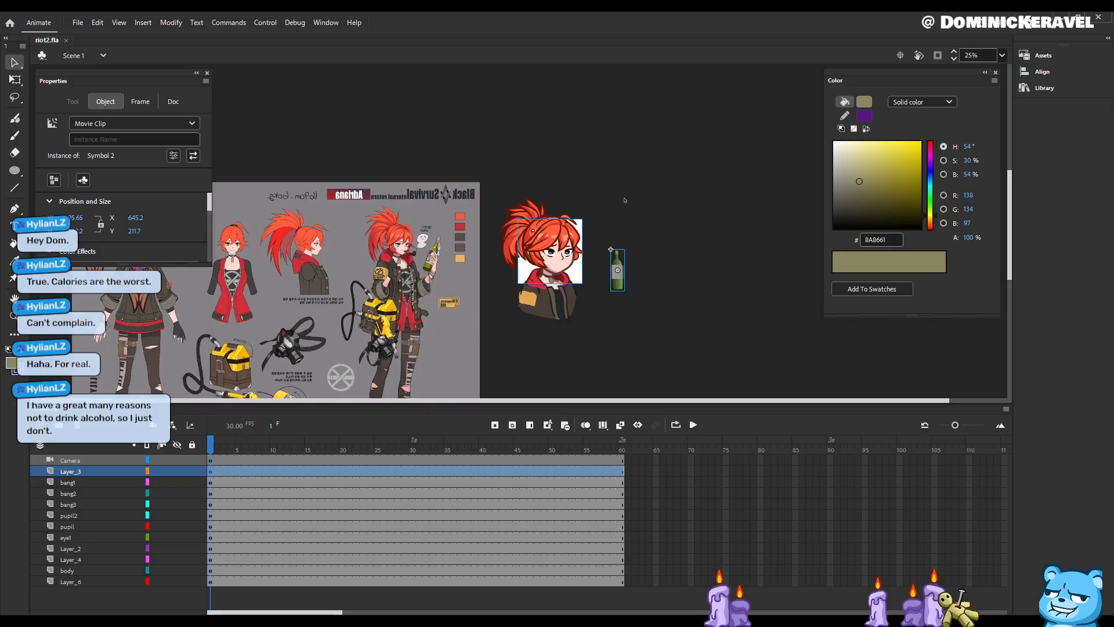
Step: Reposition the bottle nearer the character at about X 565, Y 154 and save the file
key("ctrl+=")
left_click_drag(572, 274, 758, 259)
mouse_move(687, 237)
left_mouse_down()
mouse_move(673, 216)
mouse_move(742, 253)
mouse_move(737, 268)
mouse_move(726, 263)
left_mouse_up()
key("e")
key("v")
mouse_move(754, 221)
left_mouse_down()
mouse_move(772, 265)
mouse_move(741, 278)
left_mouse_up()
key("ctrl+minus")
left_click_drag(657, 270, 720, 294)
key("ctrl+s")
scroll(611, 289, "up", 2)
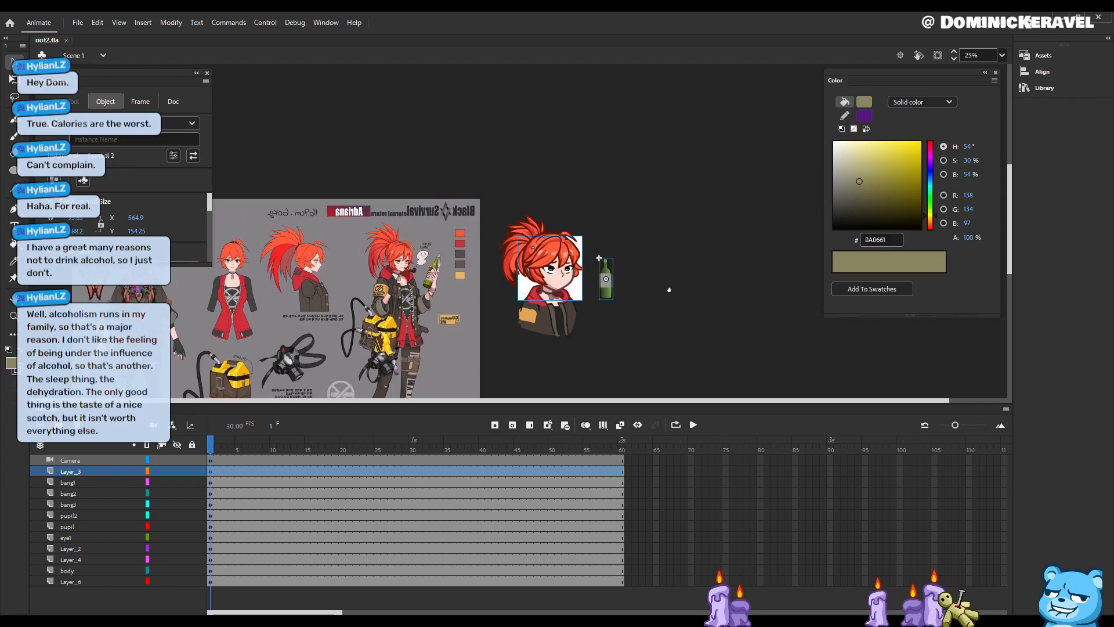
Step: Save the file, select the head on Layer_2 and add a new layer directly above it
left_click(565, 254)
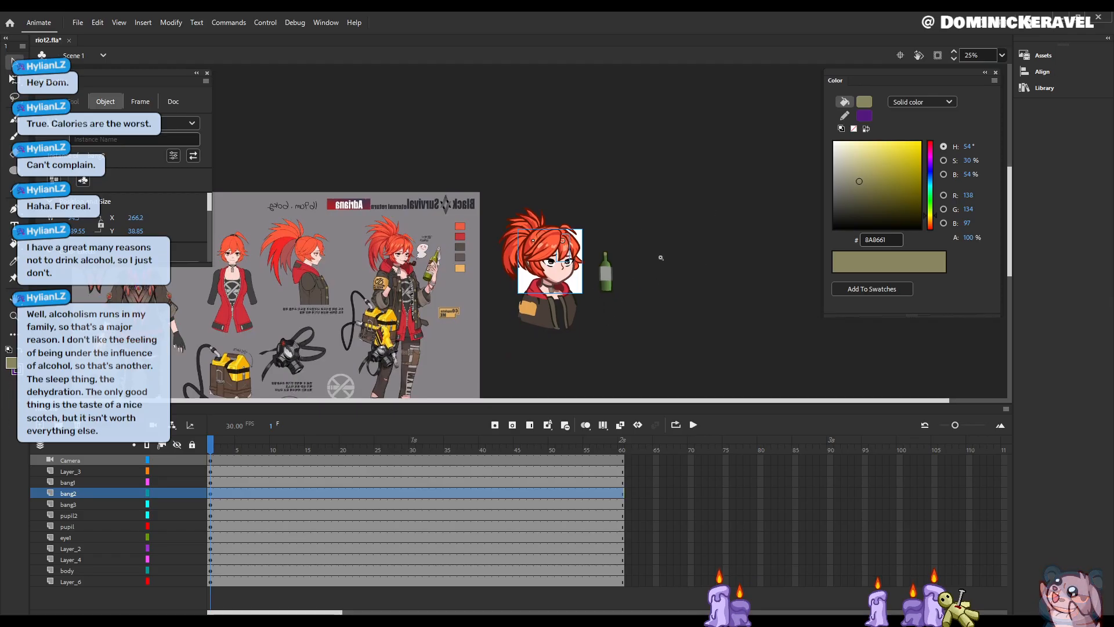
key("ctrl+equal")
left_click_drag(383, 174, 660, 214)
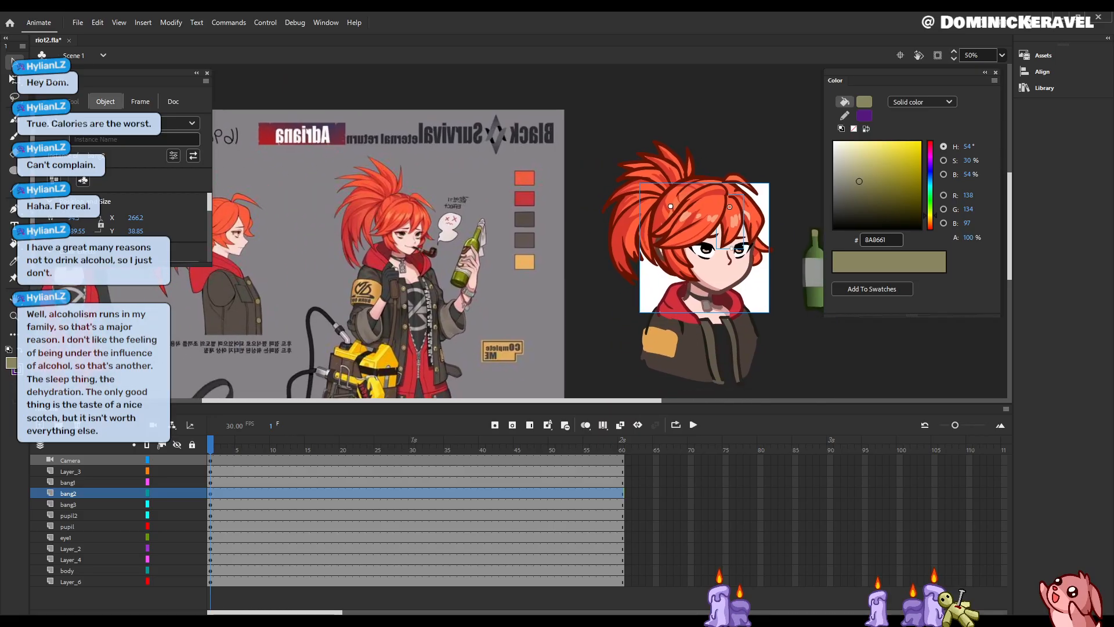
left_click_drag(737, 321, 675, 326)
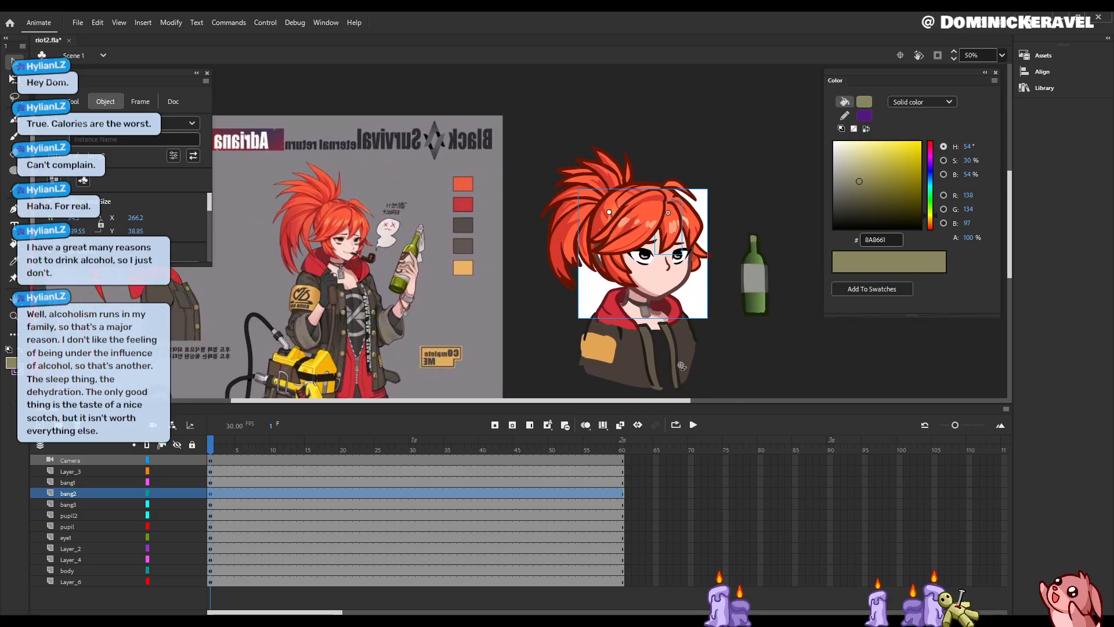
key("ctrl+s")
left_click(680, 282)
left_click_drag(711, 321, 738, 317)
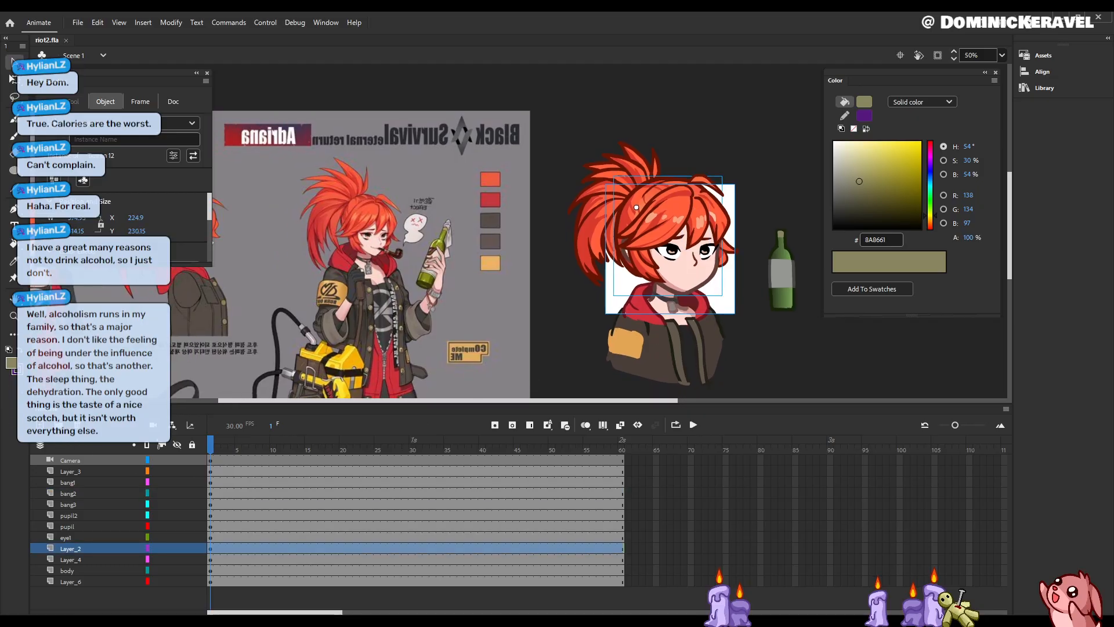
left_click(39, 425)
Step: Try painting a dark 2A2926 brush stroke at the character's mouth on the new layer
key("b")
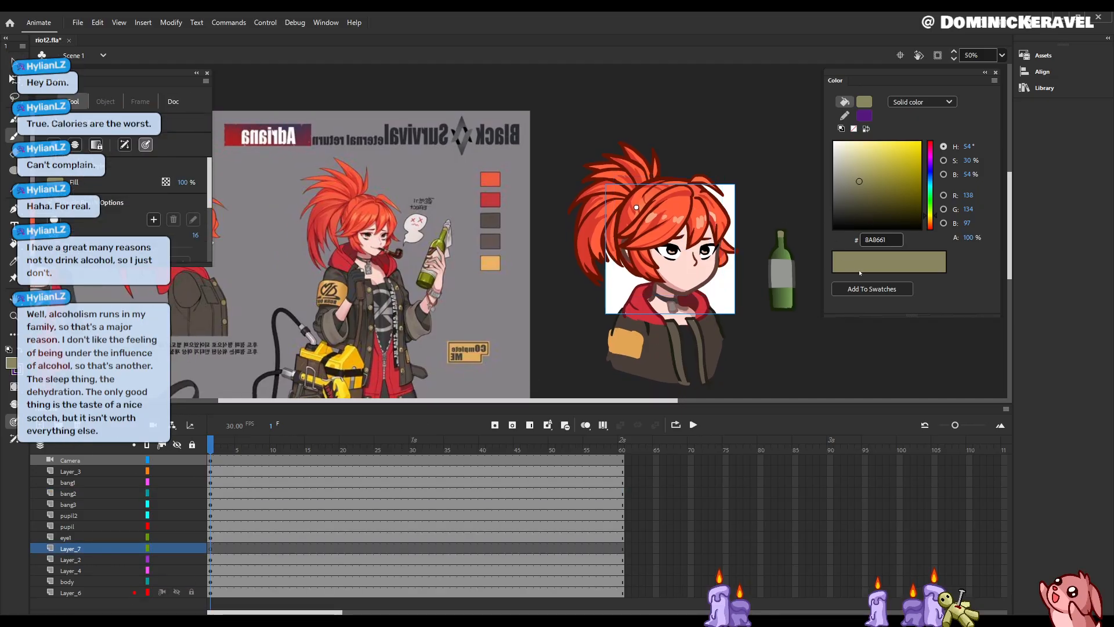
left_click(841, 214)
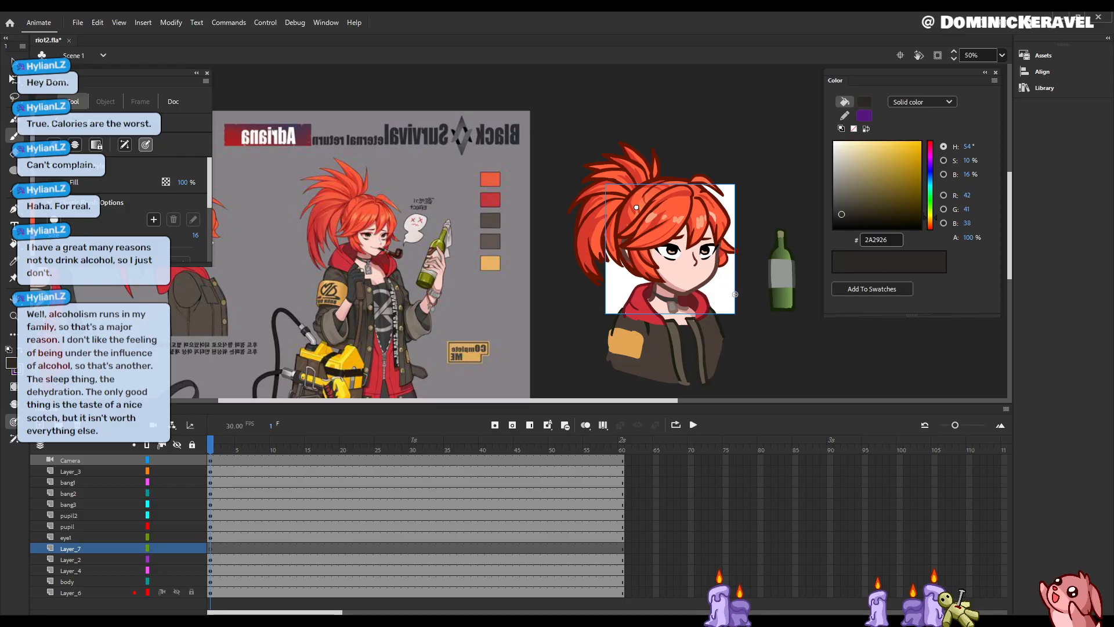
left_click_drag(673, 270, 702, 272)
key("ctrl+z")
Step: Examine the pipe and the raised bottle of the character on the reference sheet
key("v")
mouse_move(442, 288)
left_mouse_down()
mouse_move(636, 325)
mouse_move(848, 325)
left_mouse_up()
left_click_drag(773, 352, 693, 289)
left_click_drag(815, 335, 659, 340)
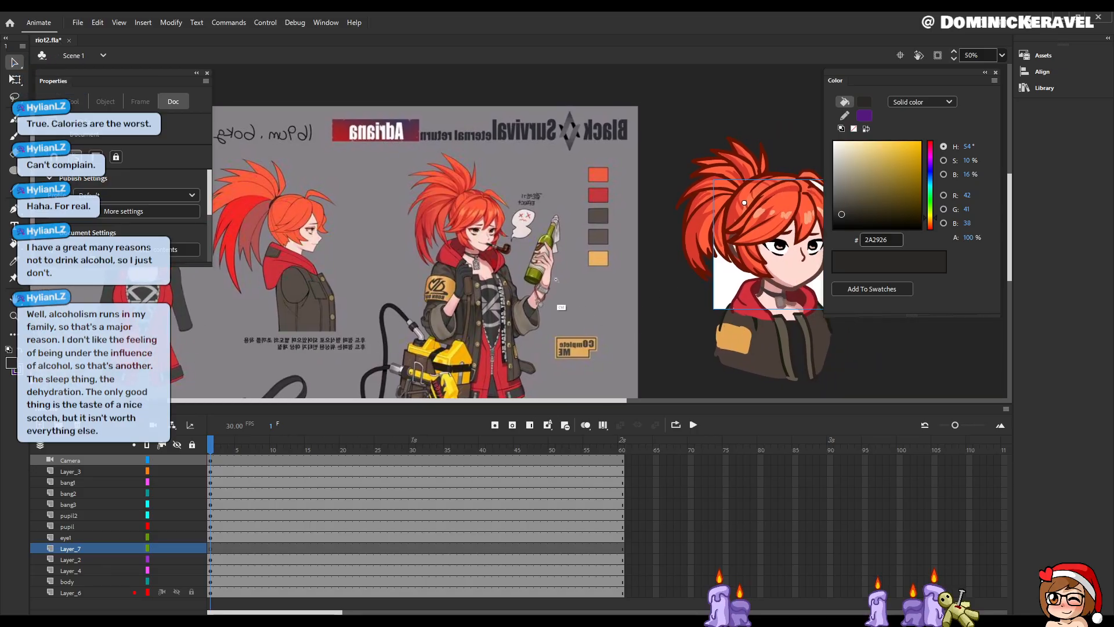
key("ctrl+equal")
left_click_drag(575, 348, 708, 314)
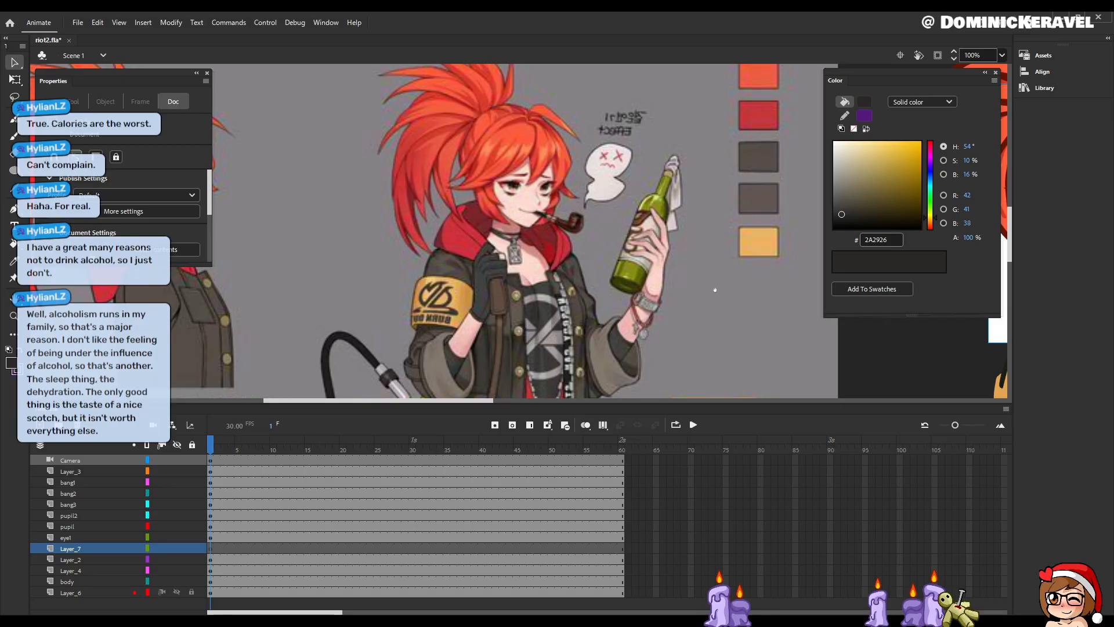
key("ctrl+minus")
Step: Move the bottle slightly lower and farther away from the character
left_click_drag(771, 283, 648, 301)
left_click_drag(698, 275, 755, 293)
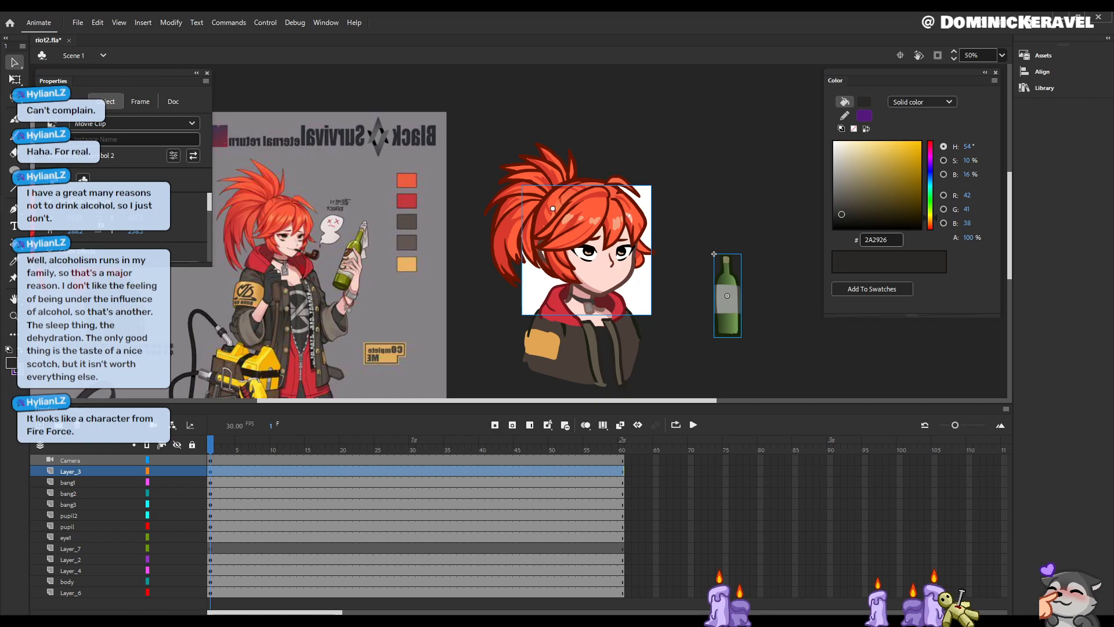
left_click_drag(655, 208, 669, 202)
Step: Sample black 000000 from the pupil inside its symbol as the fill colour and return to the main scene
double_click(603, 246)
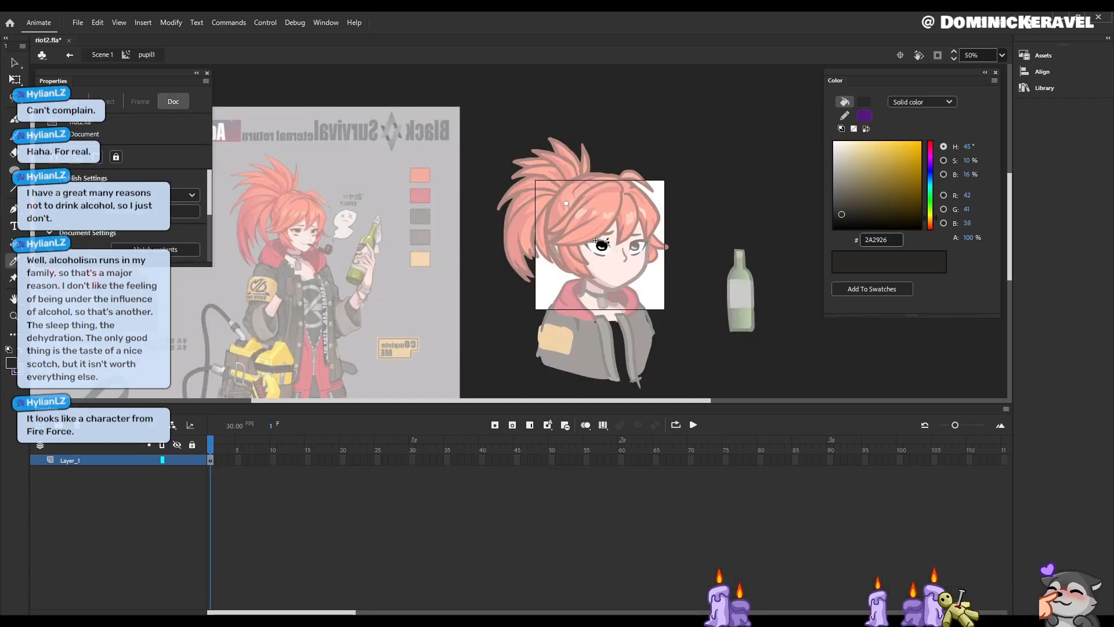
double_click(687, 277)
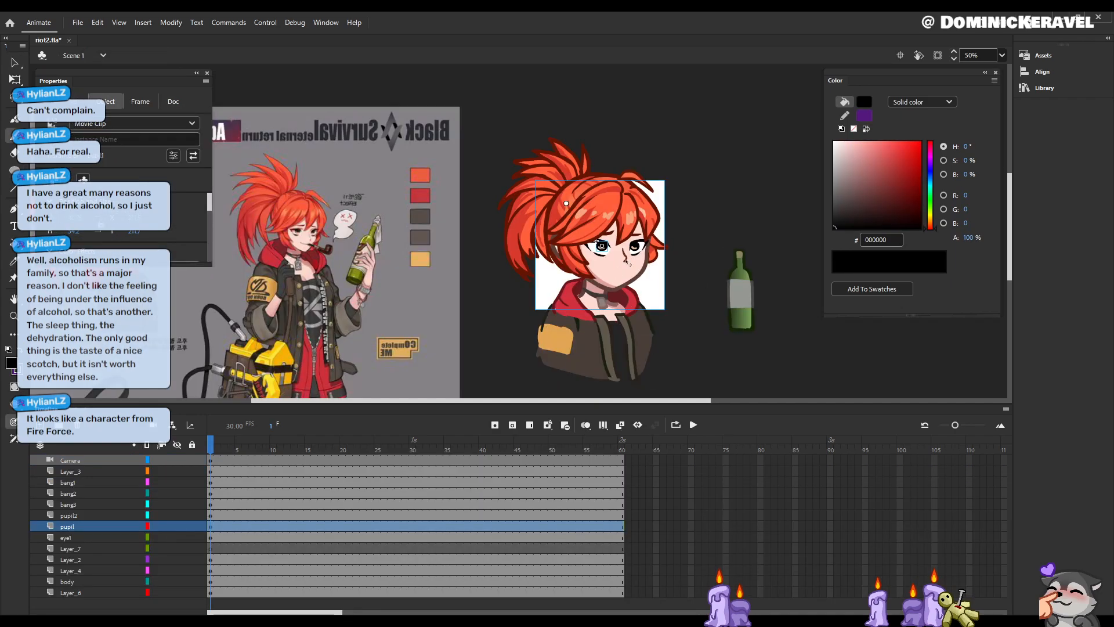
Step: Identify the nose's layer by selecting the nose and rename Layer_2 as nose
left_click(627, 259)
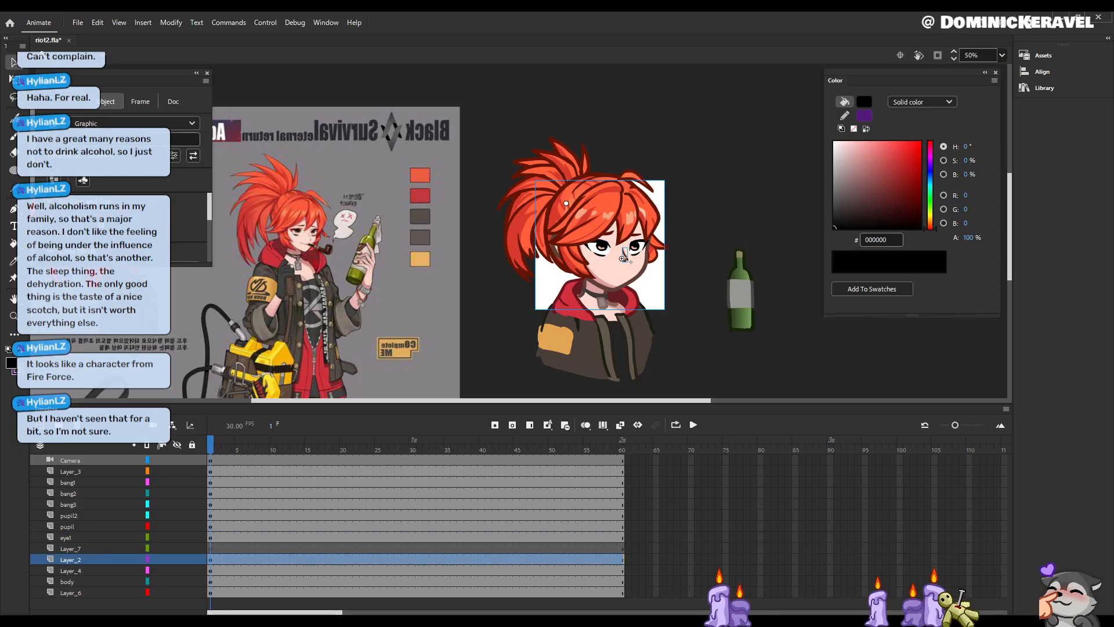
double_click(78, 559)
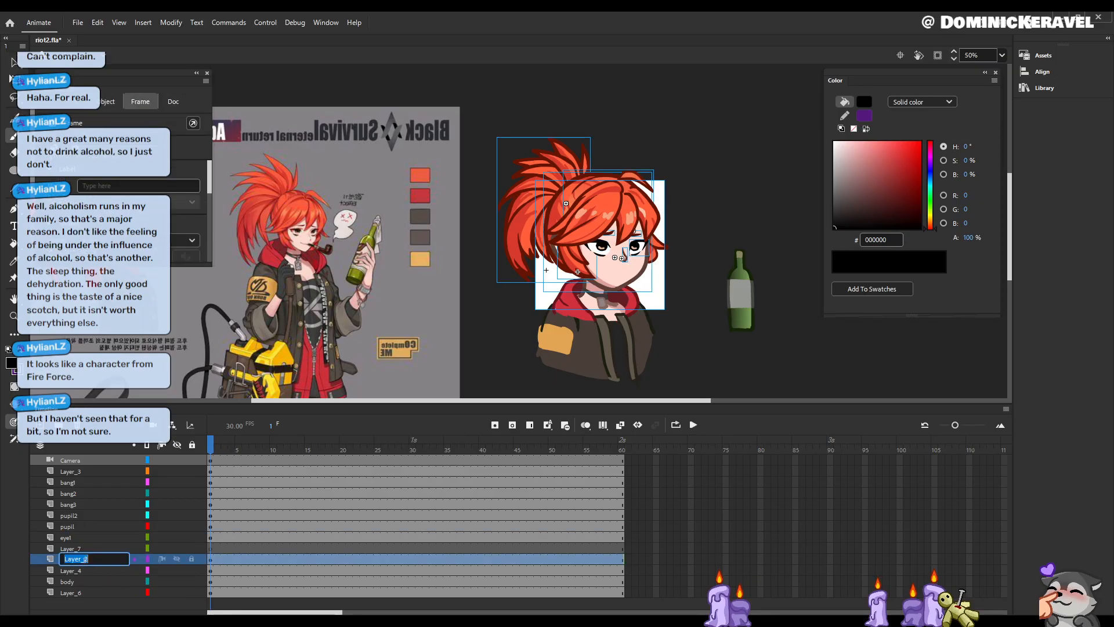
type("nose")
key("Return")
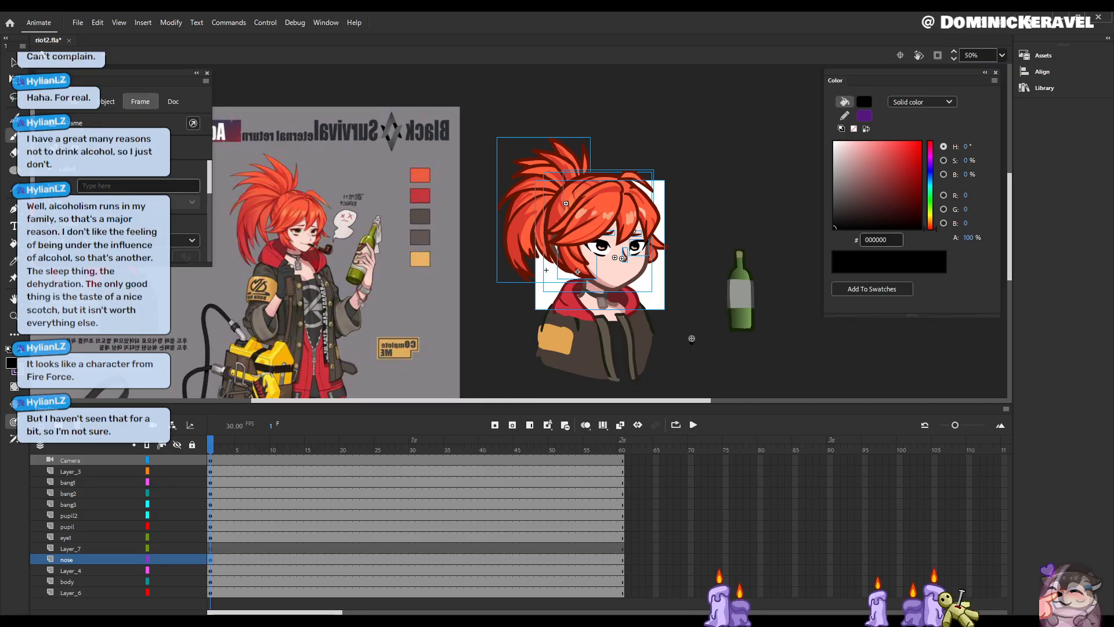
Step: Rename Layer_7 as mouth
left_click(691, 343)
key("ctrl+z")
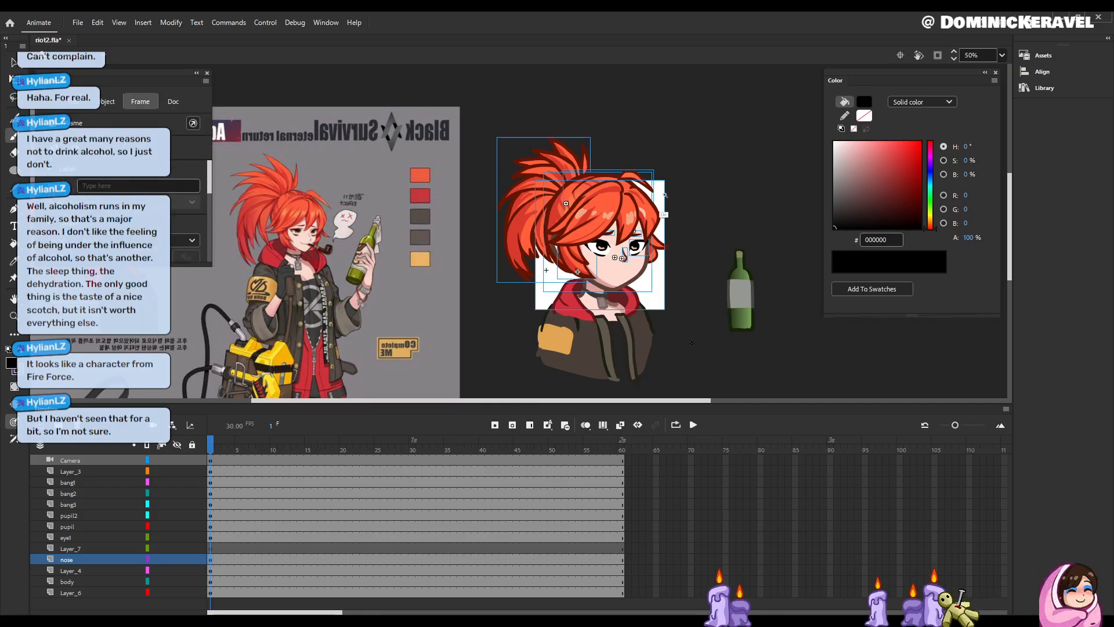
key("ctrl+equal")
left_click_drag(596, 320, 705, 299)
key("ctrl+minus")
left_click_drag(495, 288, 564, 280)
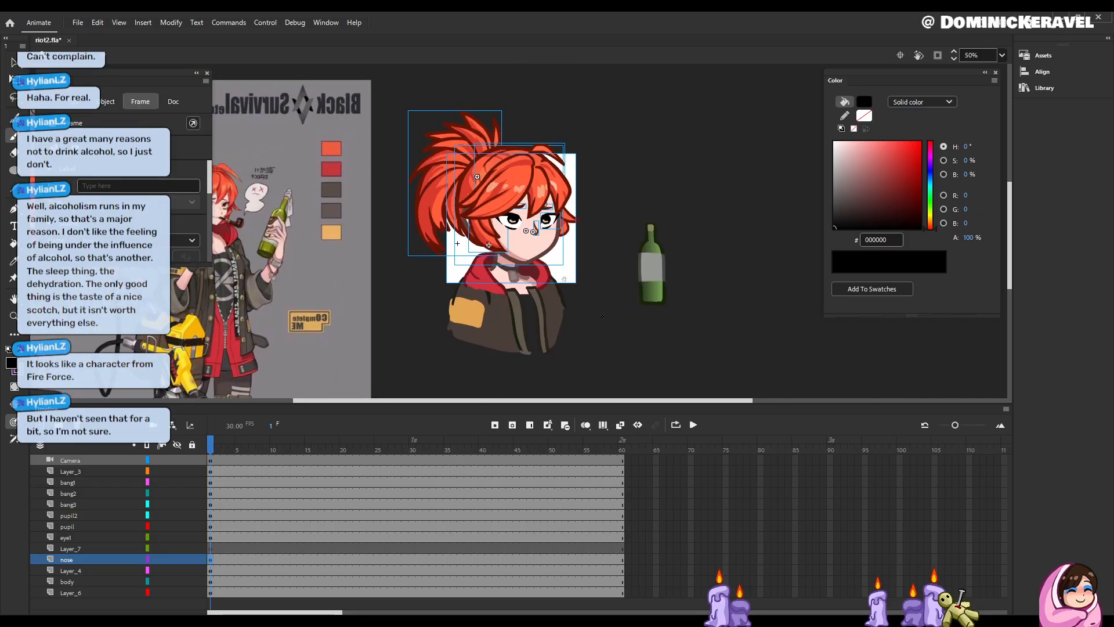
left_click(211, 550)
double_click(73, 547)
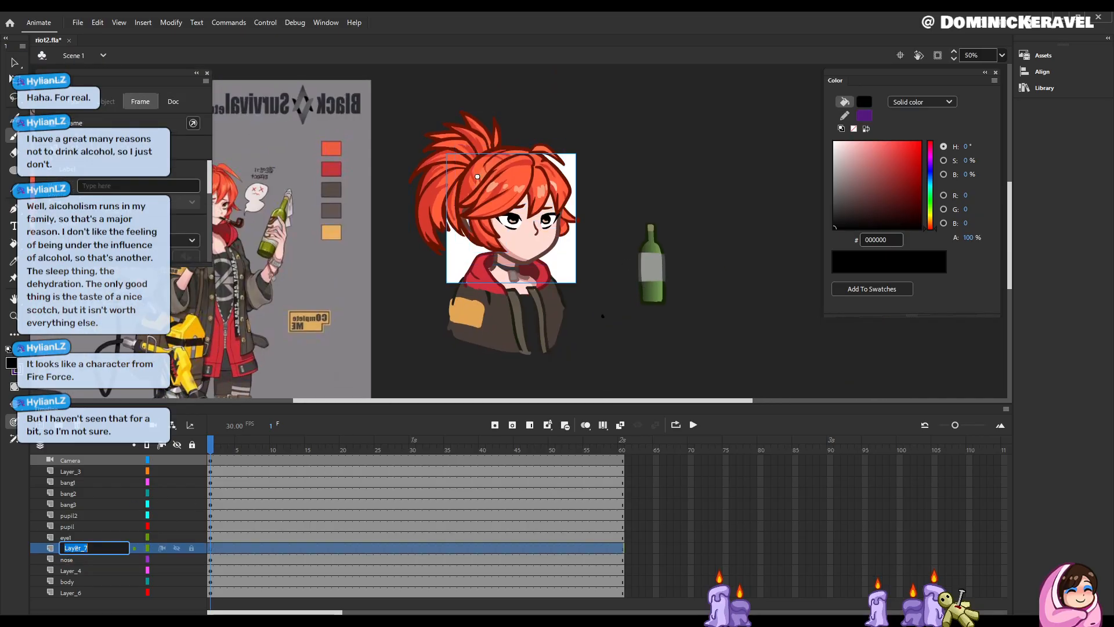
type("mouth")
key("Return")
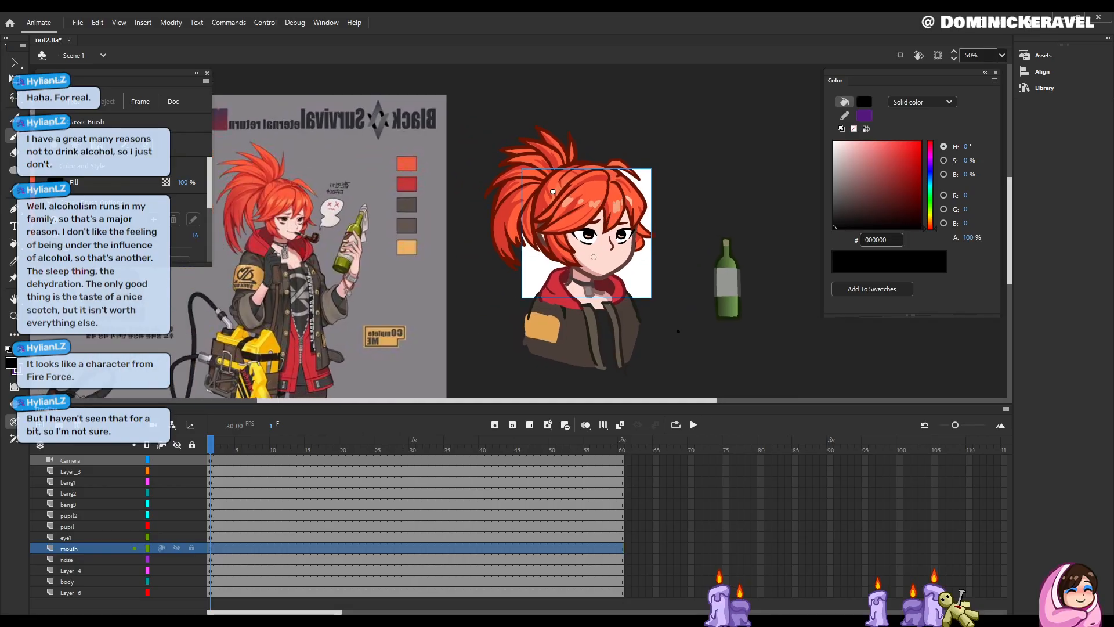
Step: Brush a small black smirking mouth below the nose on the mouth layer and clean up the line with the eraser
left_click(624, 266)
key("ctrl+z")
left_click_drag(593, 255, 609, 260)
key("ctrl+z")
key("ctrl+z")
key("ctrl+z")
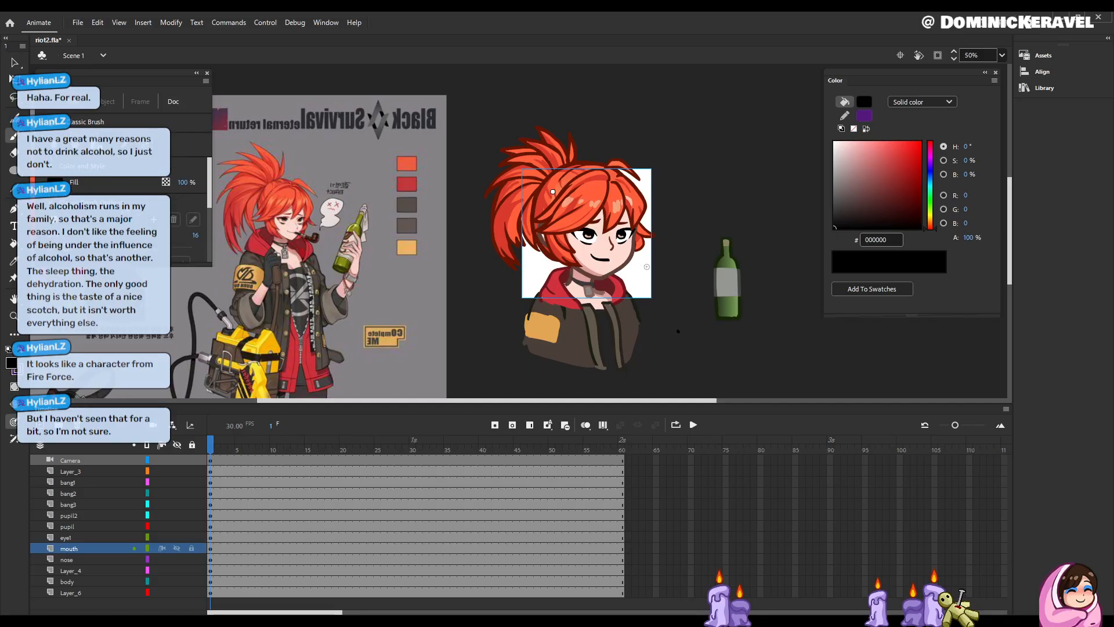
key("e")
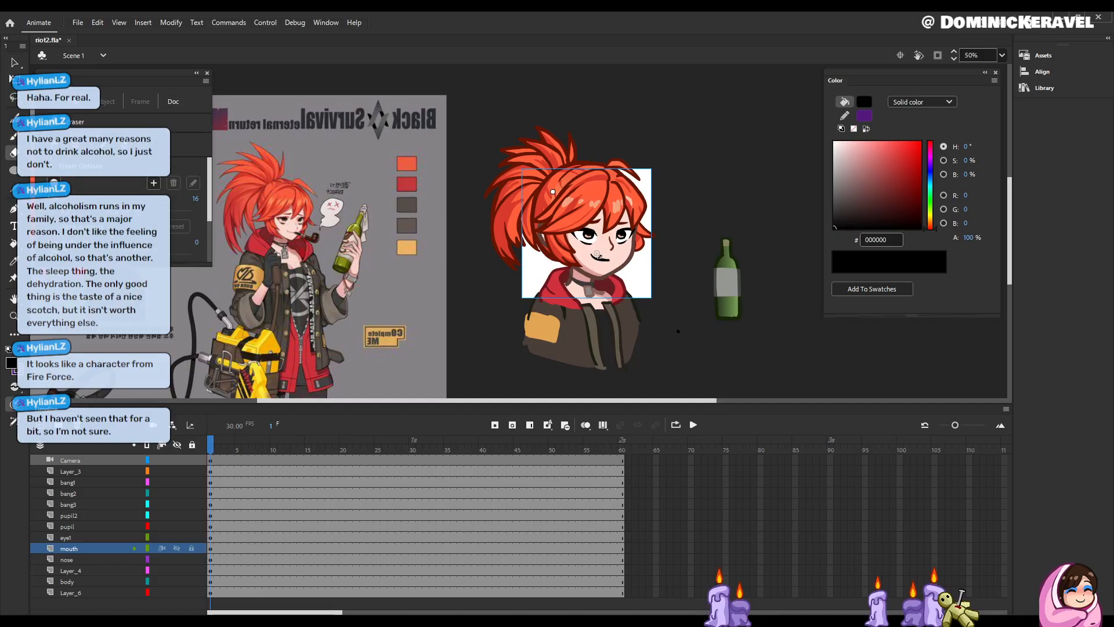
key("v")
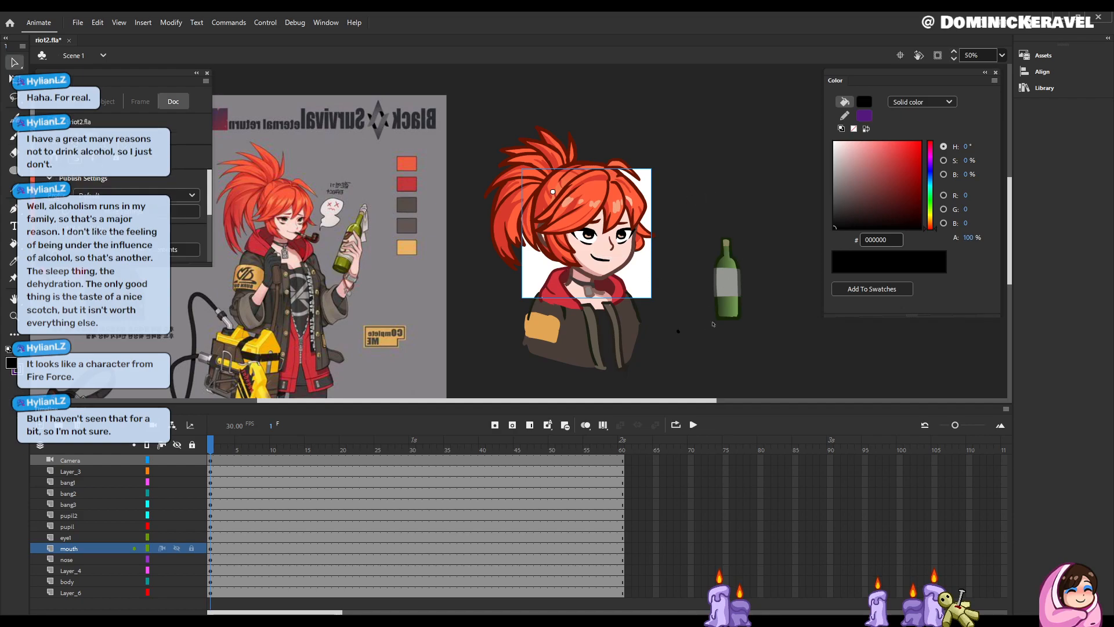
Step: Add a layer named cigar directly above the mouth layer and save the document
left_click(190, 560)
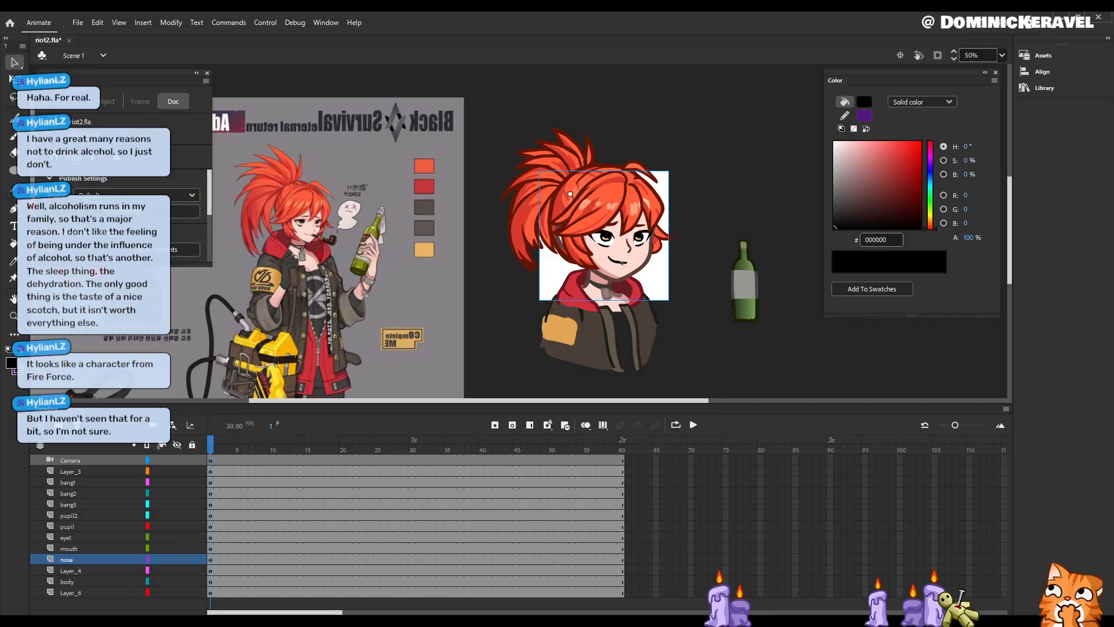
left_click(91, 549)
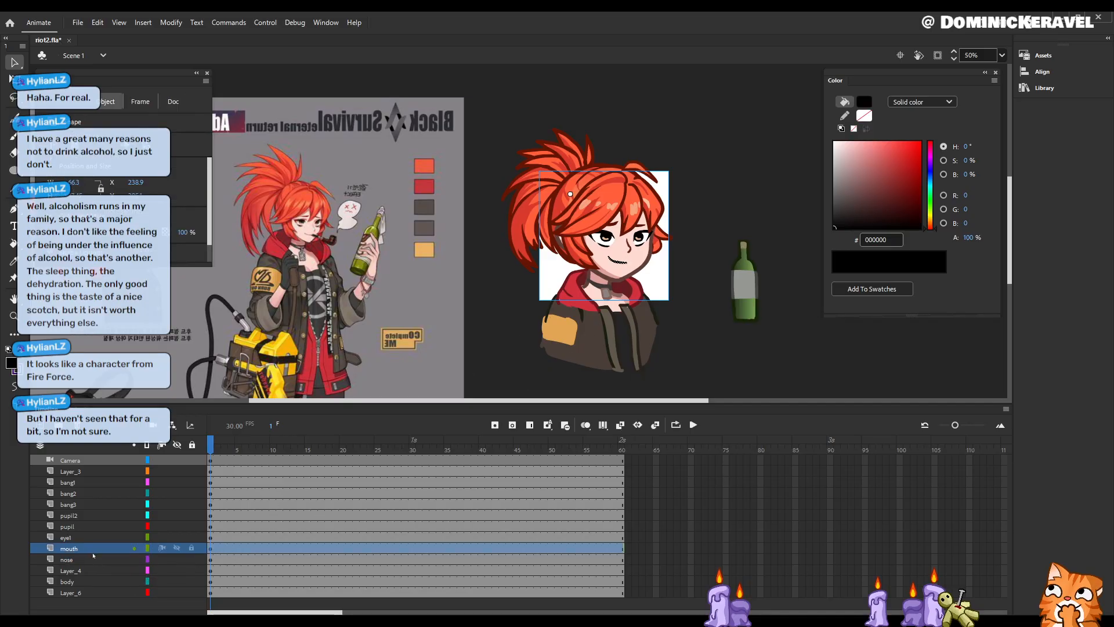
left_click(40, 425)
double_click(77, 549)
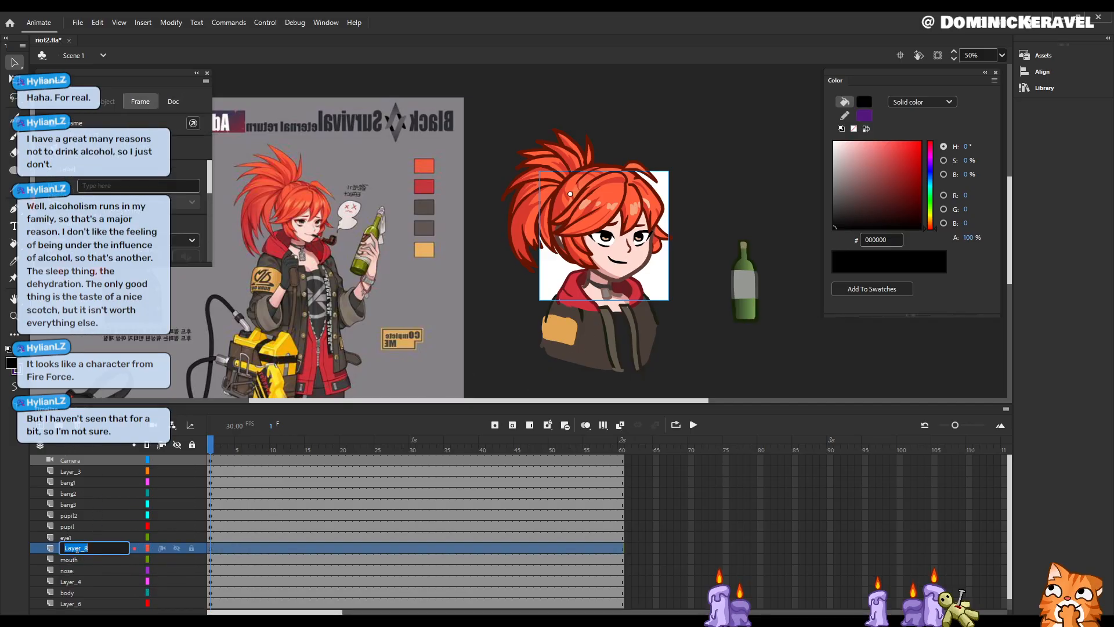
type("cigar")
key("Return")
key("b")
left_click_drag(804, 273, 832, 274)
key("ctrl+s")
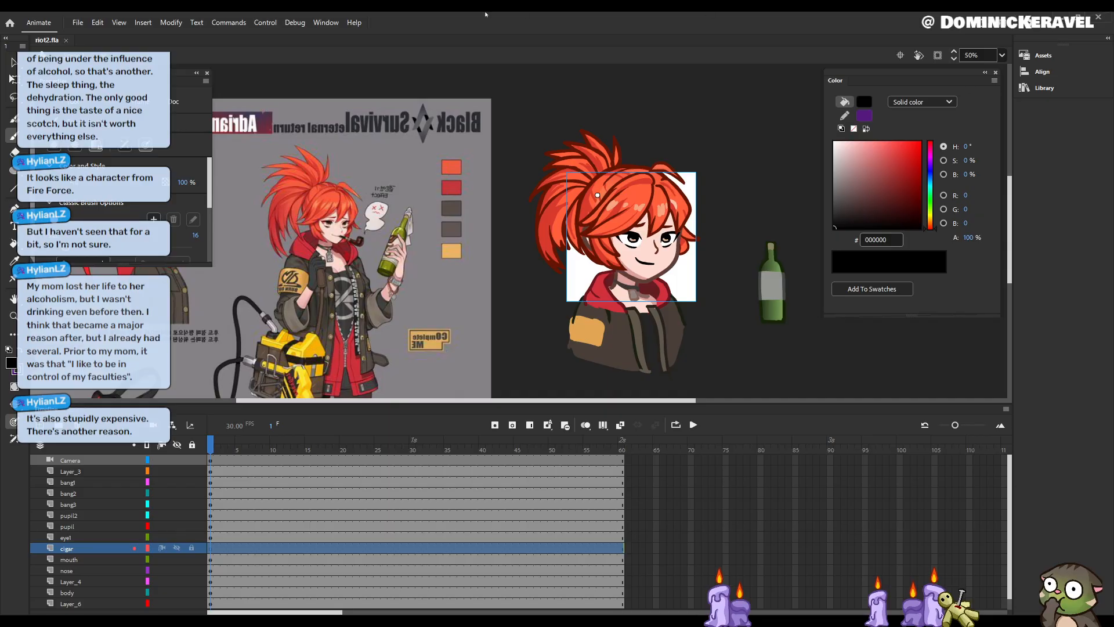
Step: Examine the character's pipe, smoke effect and name heading on the reference sheet up close and as a whole
left_click(419, 232)
left_click_drag(419, 231, 762, 158)
left_click_drag(495, 275, 590, 308)
left_click_drag(846, 336, 540, 371)
mouse_move(547, 267)
left_mouse_down()
mouse_move(600, 282)
mouse_move(570, 256)
mouse_move(475, 305)
left_mouse_up()
key("v")
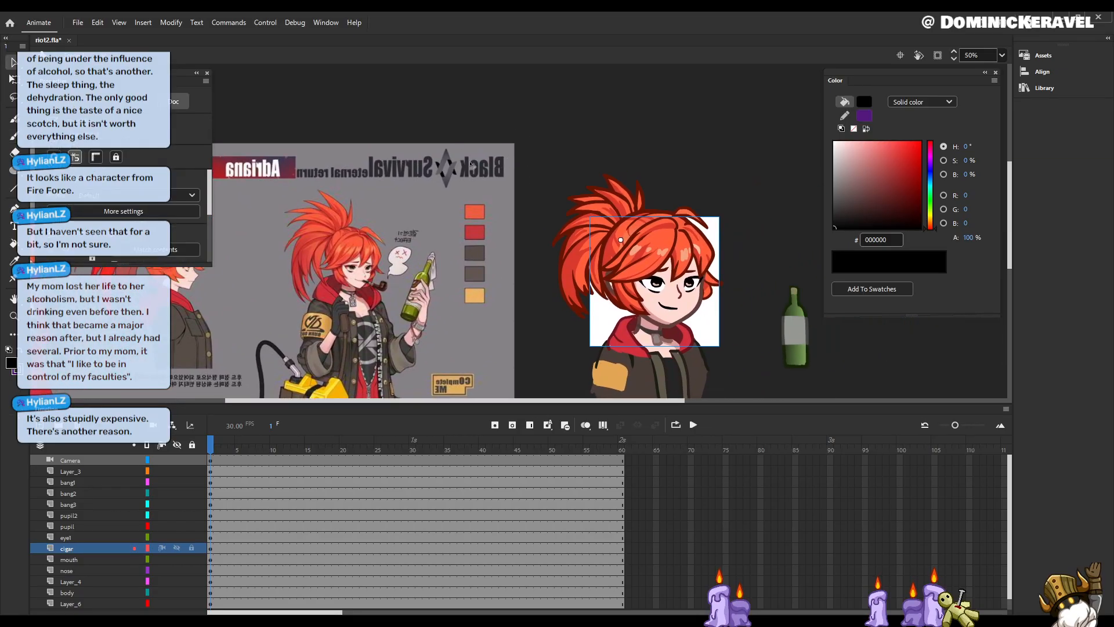
left_click(374, 222)
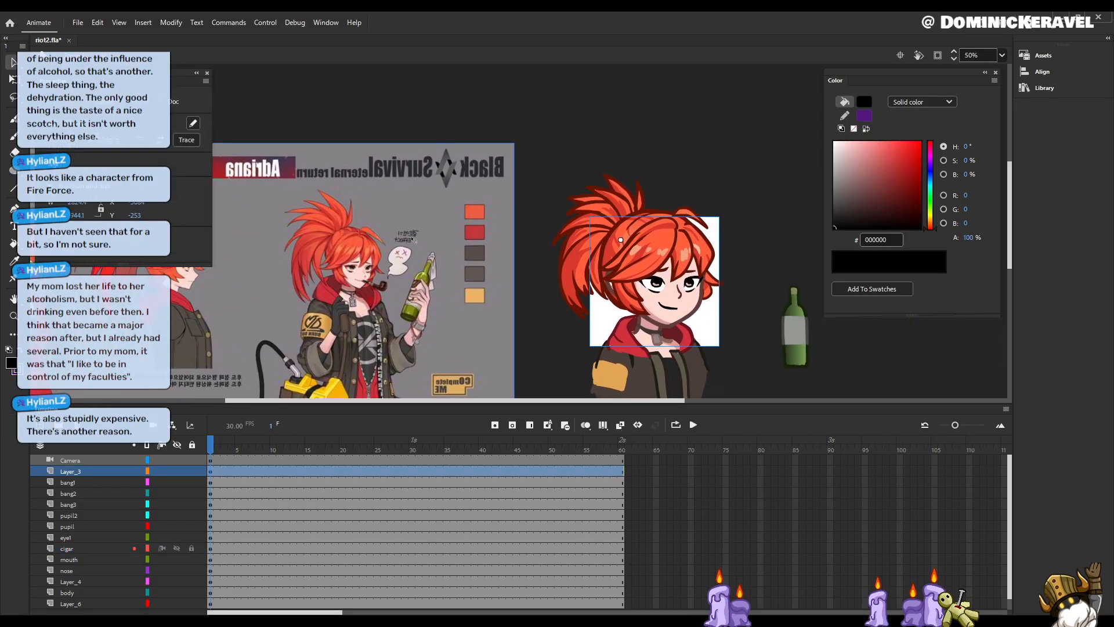
left_click_drag(374, 222, 395, 264)
key("ctrl+equal")
left_click_drag(404, 178, 521, 203)
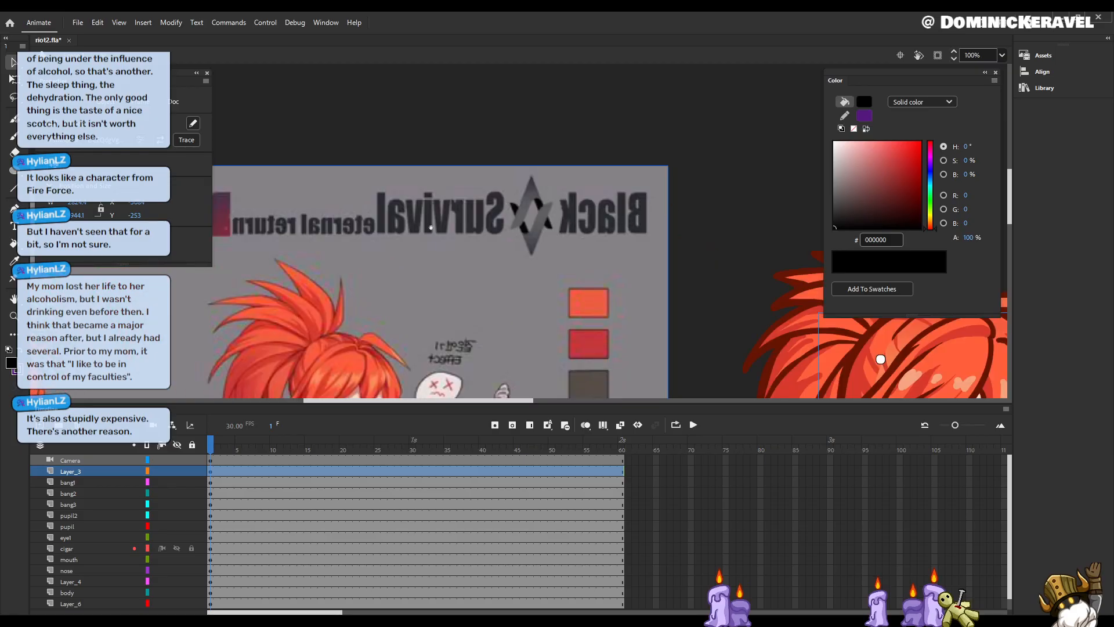
left_click_drag(383, 229, 496, 228)
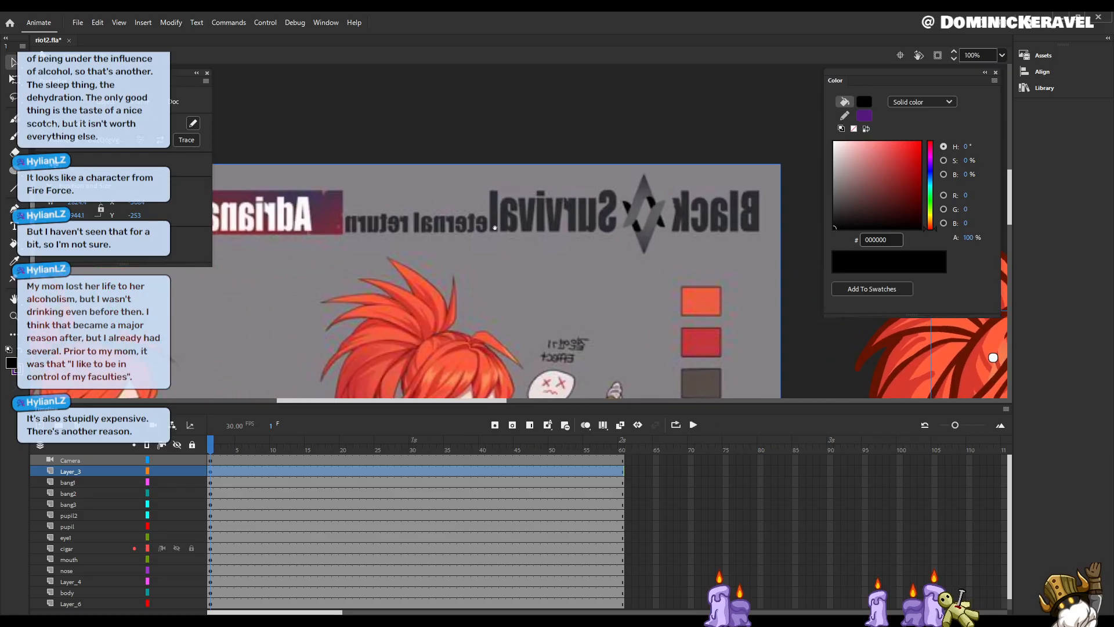
left_click(431, 248)
left_click_drag(494, 307, 447, 235)
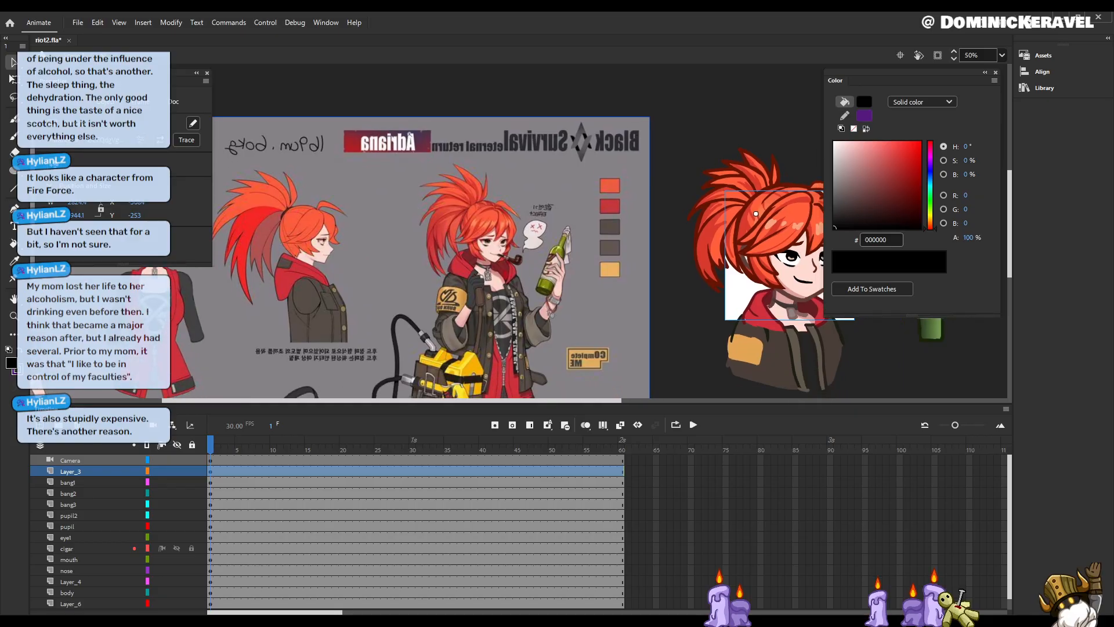
left_click(404, 137)
left_click(533, 295)
left_click_drag(550, 294, 477, 213)
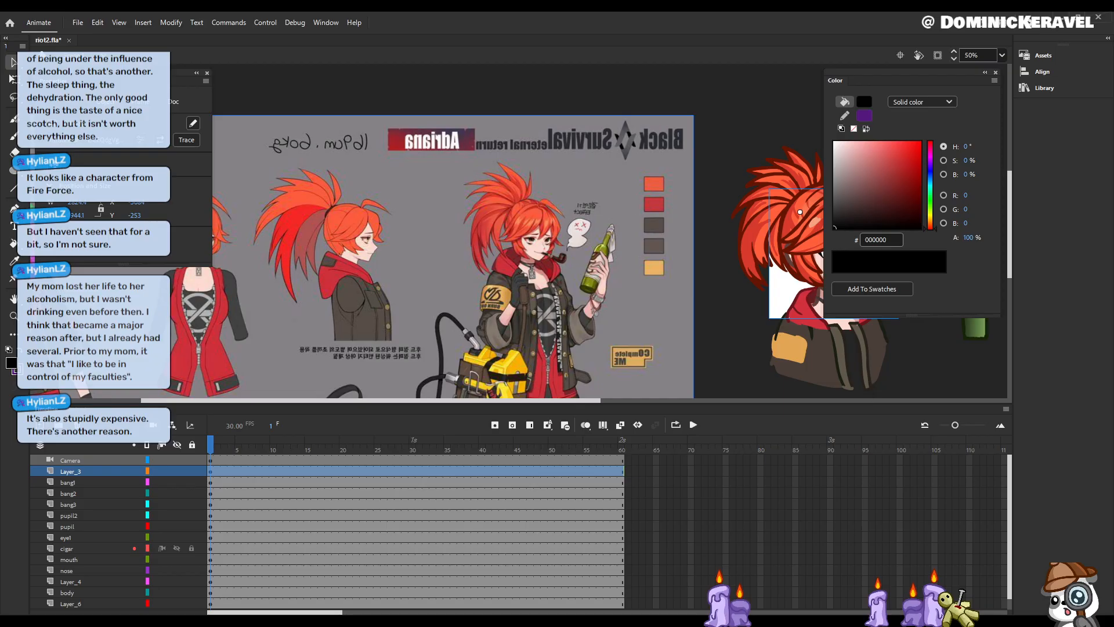
Step: Switch to the browser, view the video "How to Play Adriana in Eternal Return" full screen, skip ahead, and return to Animate
left_click_drag(2, 35, 174, 12)
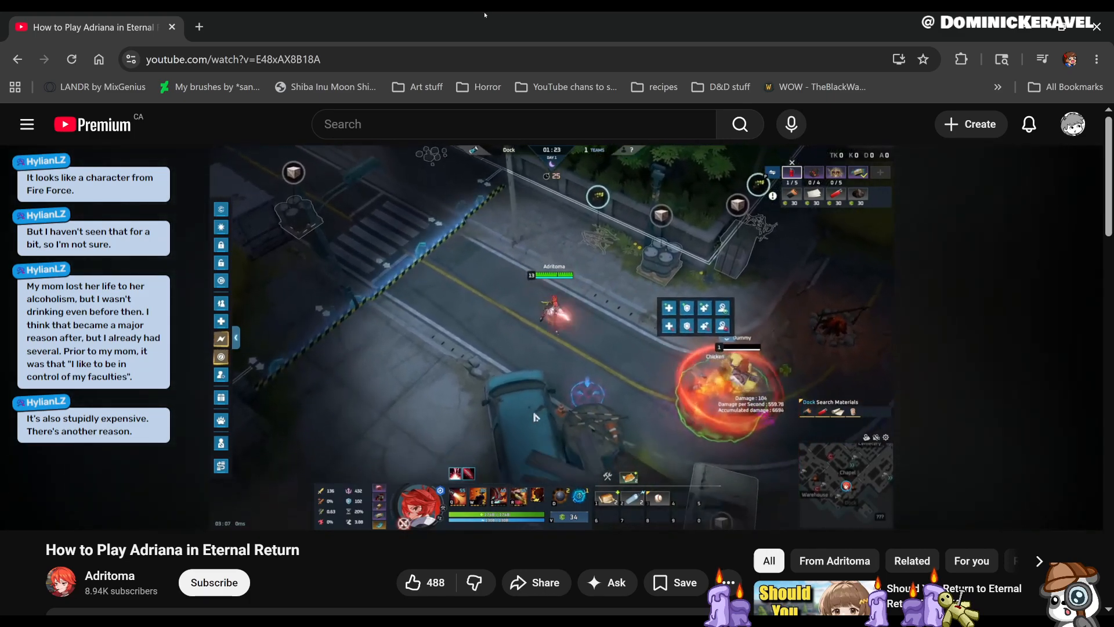
double_click(778, 398)
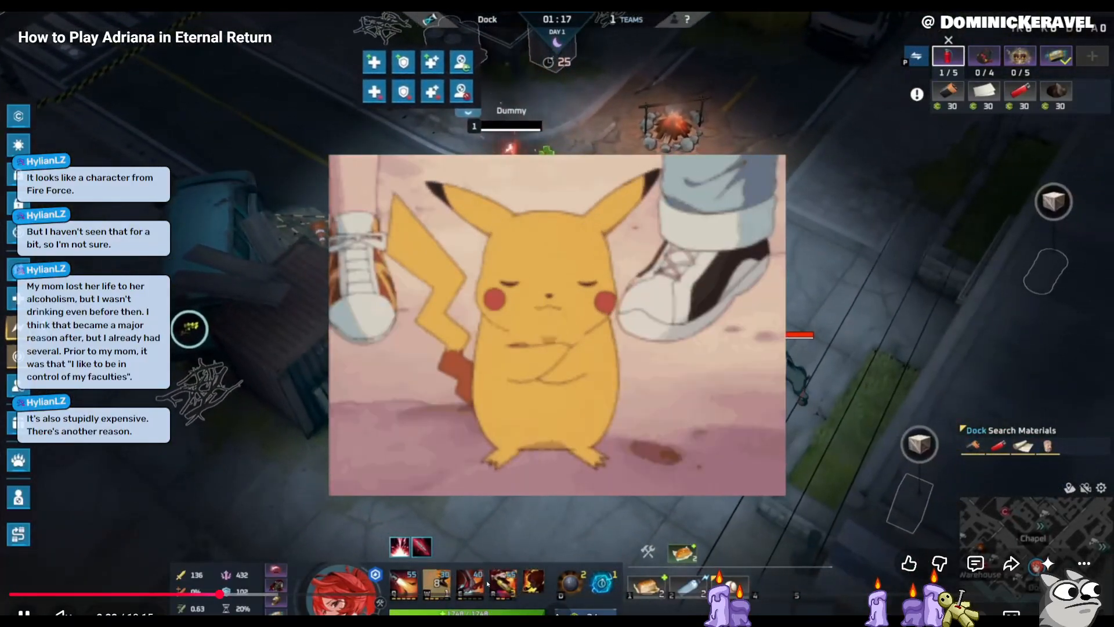
left_click_drag(219, 594, 255, 594)
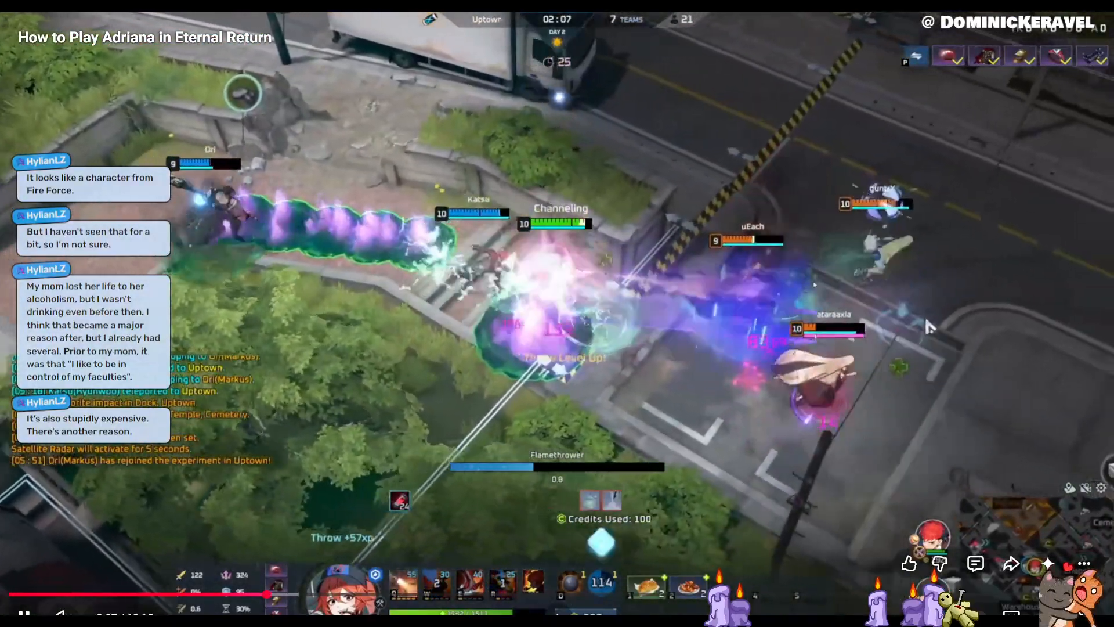
key("Escape")
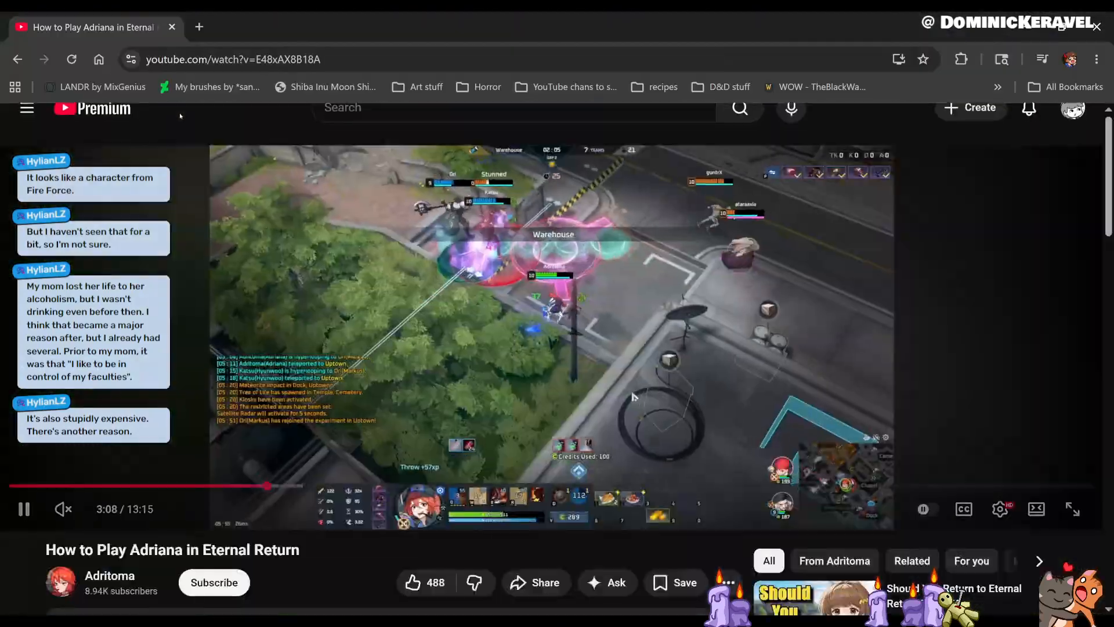
scroll(674, 437, "down", 3)
key("alt+Tab")
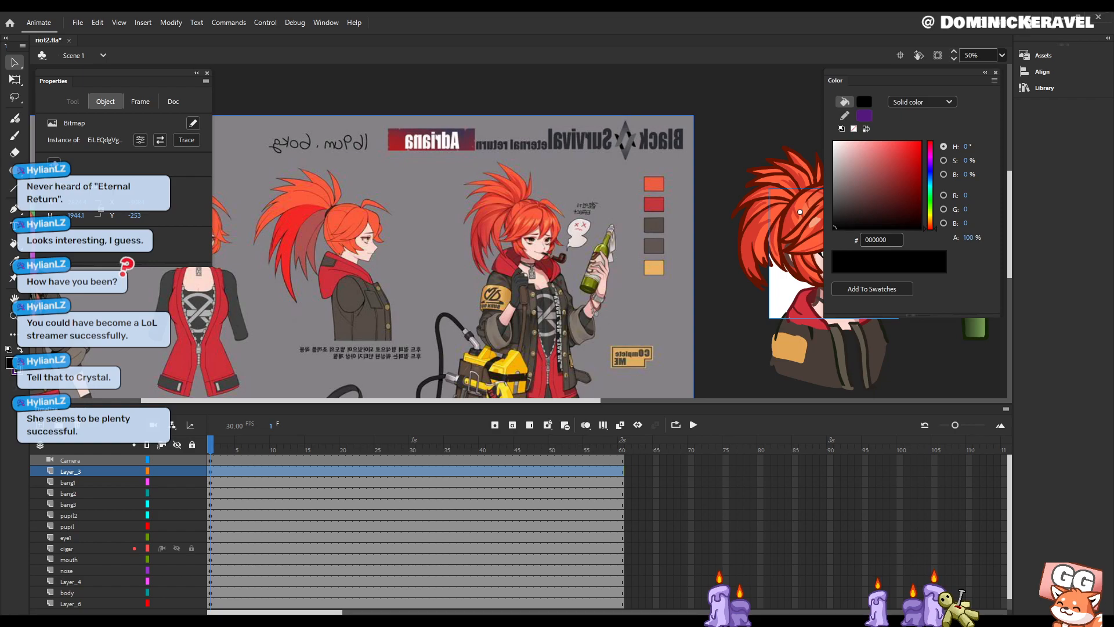
Step: Adjust the height of the timeline area and save the document
left_click(708, 378)
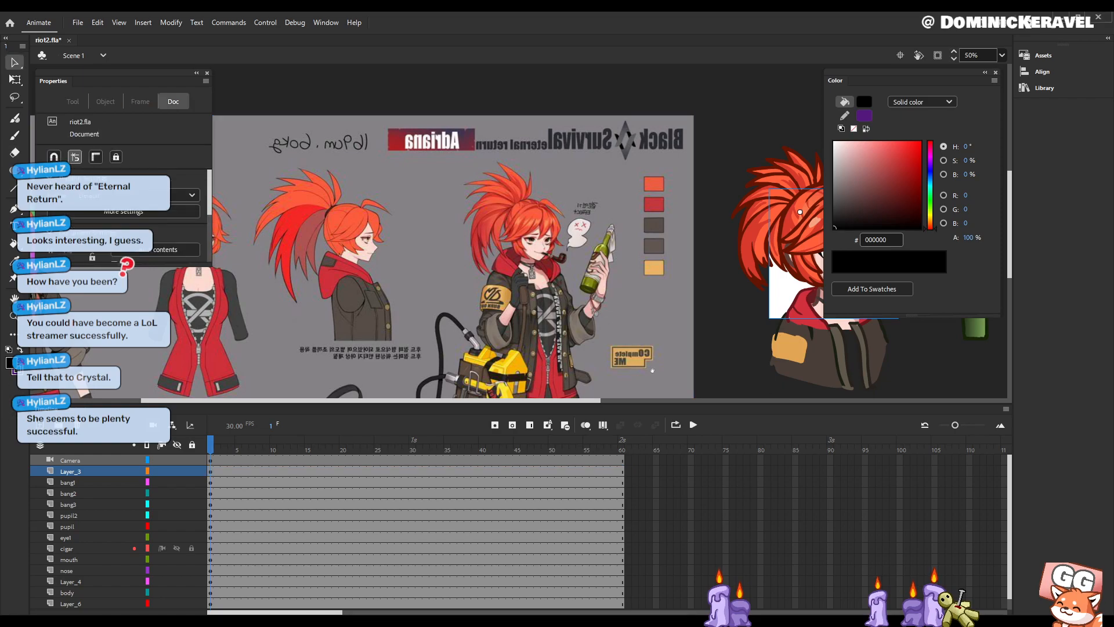
left_click_drag(585, 395, 698, 328)
left_click_drag(808, 237, 702, 332)
left_click_drag(692, 404, 692, 360)
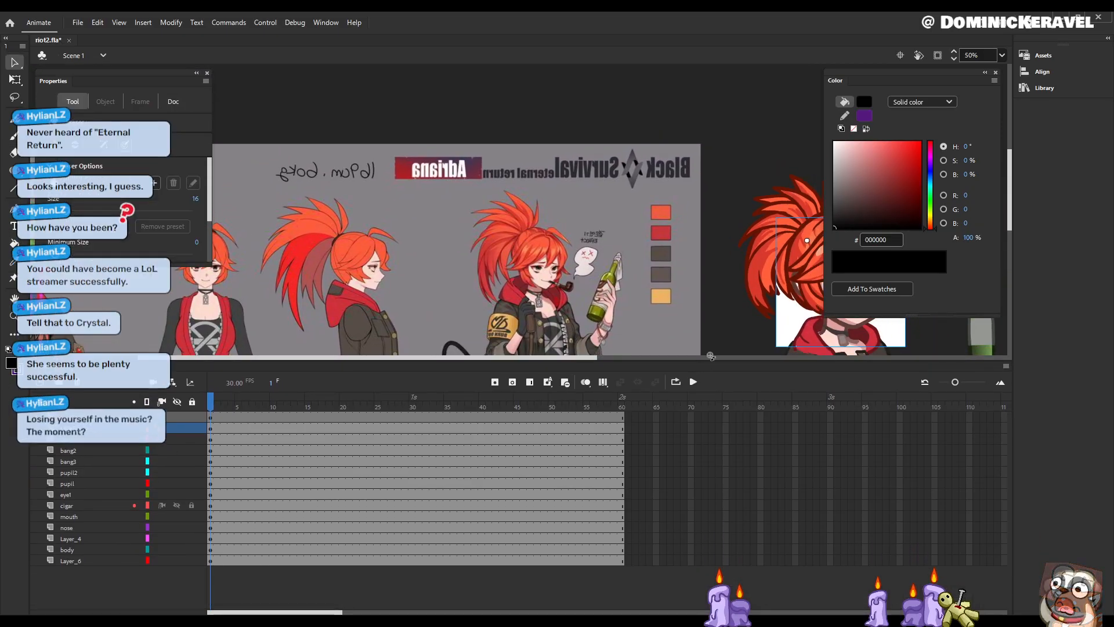
left_click_drag(707, 321, 710, 310)
left_click(708, 359)
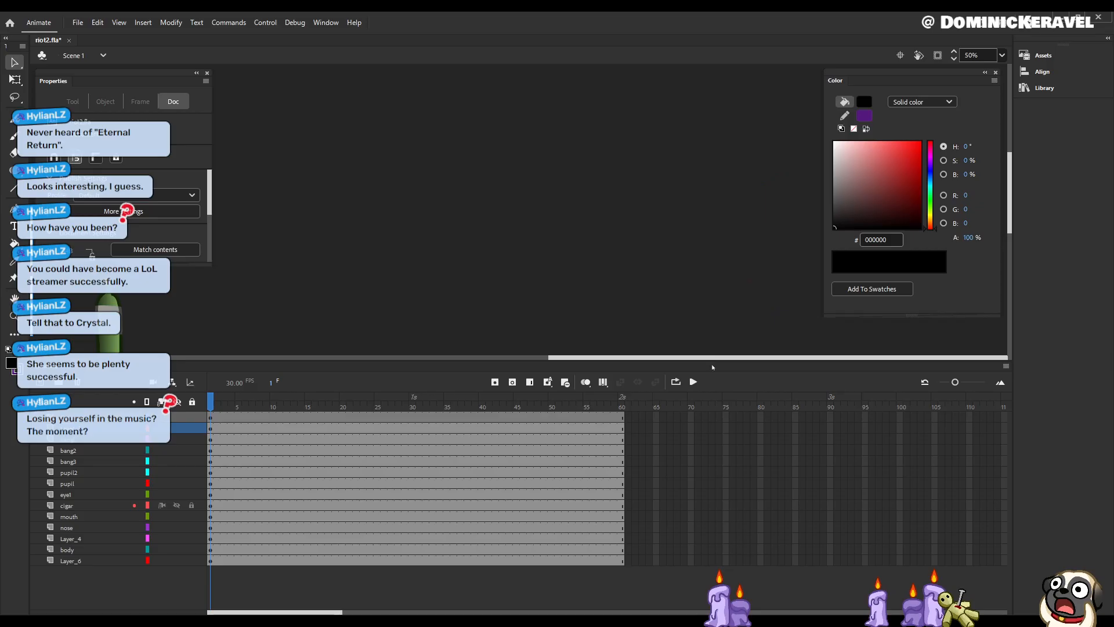
left_click(635, 297, "ctrl+alt")
left_click(638, 267, "ctrl+alt")
left_click(639, 261, "ctrl+alt")
left_click(520, 170, "ctrl")
left_click(526, 174, "ctrl")
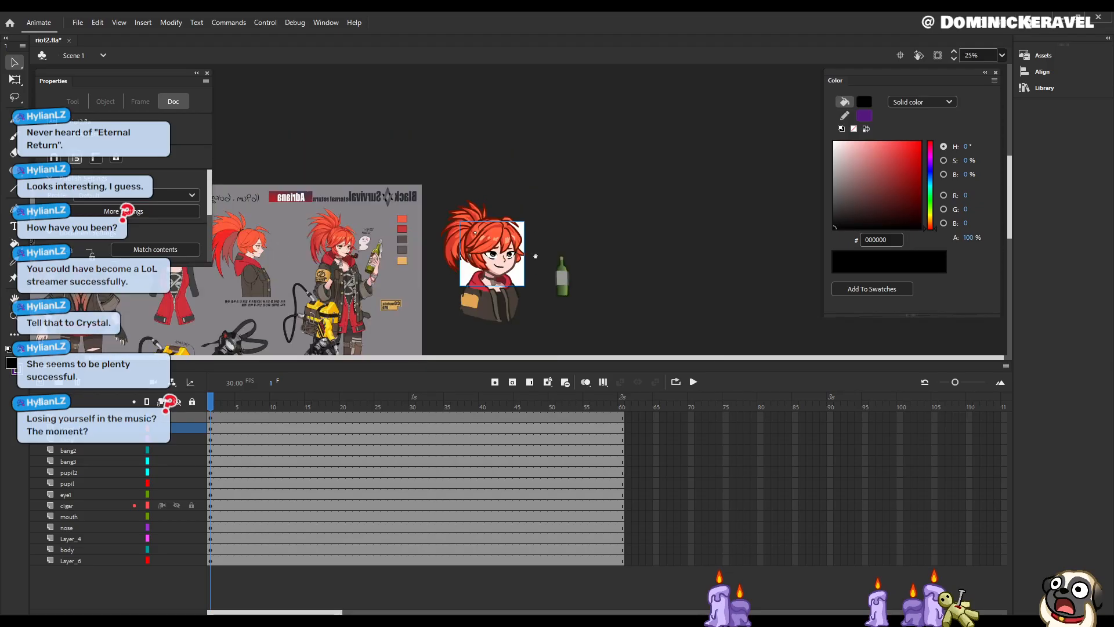
left_click(533, 253, "ctrl")
left_click_drag(509, 221, 729, 192)
left_click_drag(730, 361, 733, 393)
key("ctrl+s")
scroll(737, 346, "up", 3)
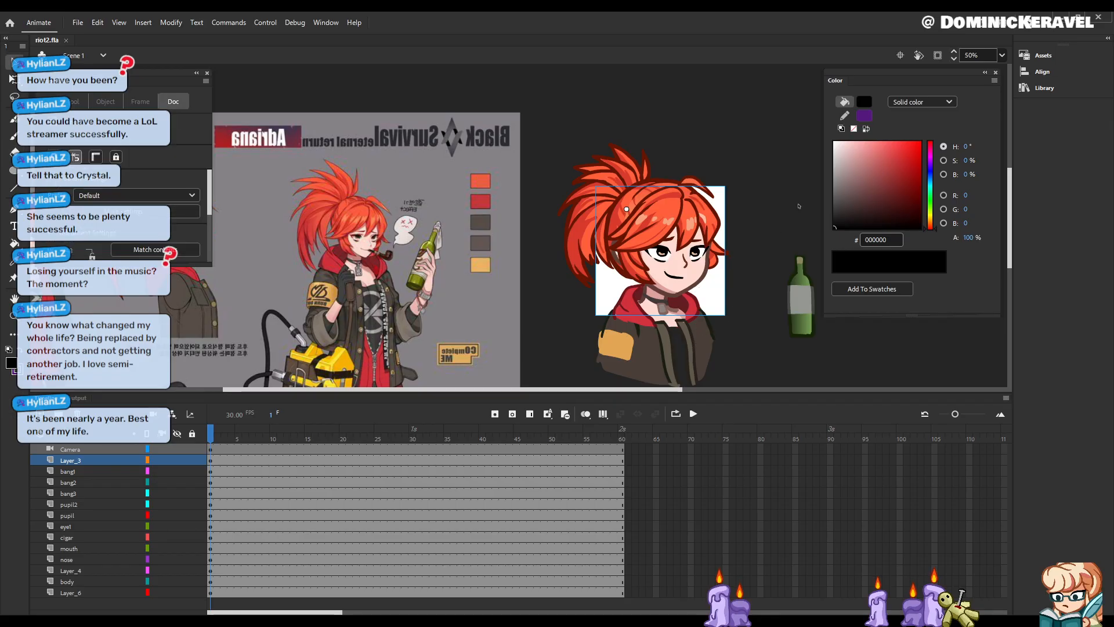
Step: Darken the dark red outline of the jacket's hood to 571116
left_click(707, 279, "ctrl")
left_click_drag(485, 279, 583, 315)
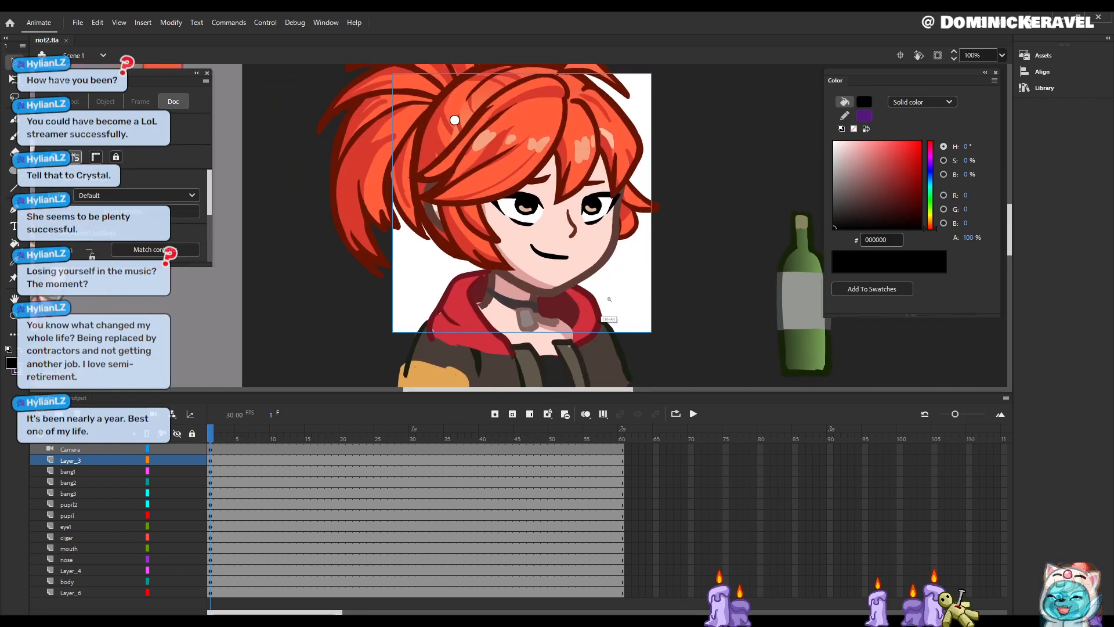
left_click(609, 317, "ctrl+alt")
left_click_drag(511, 229, 639, 291)
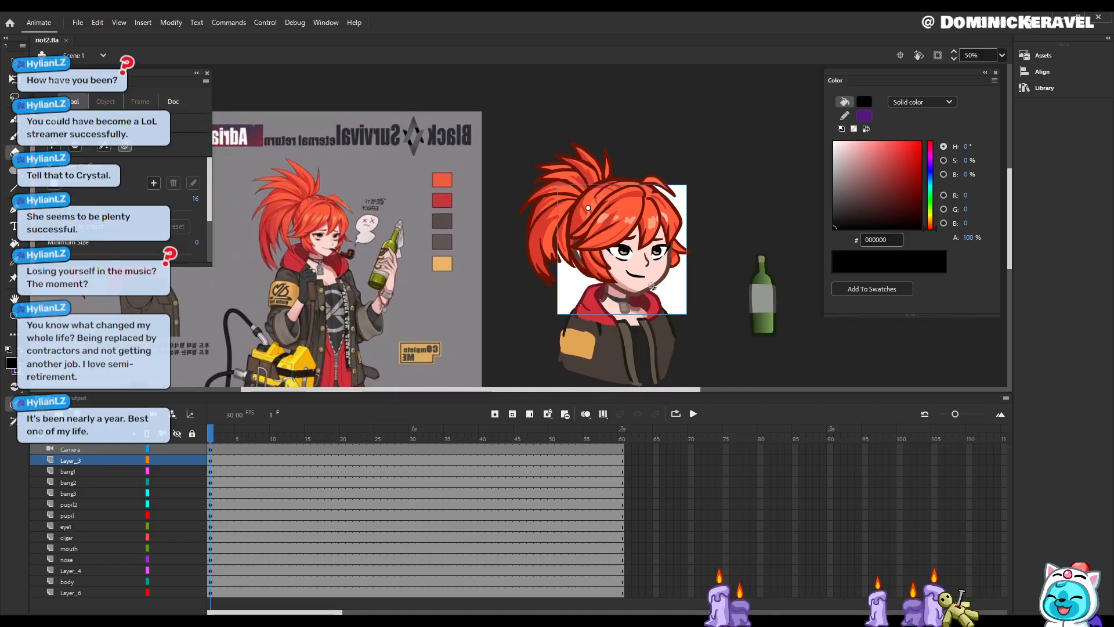
left_click(600, 300)
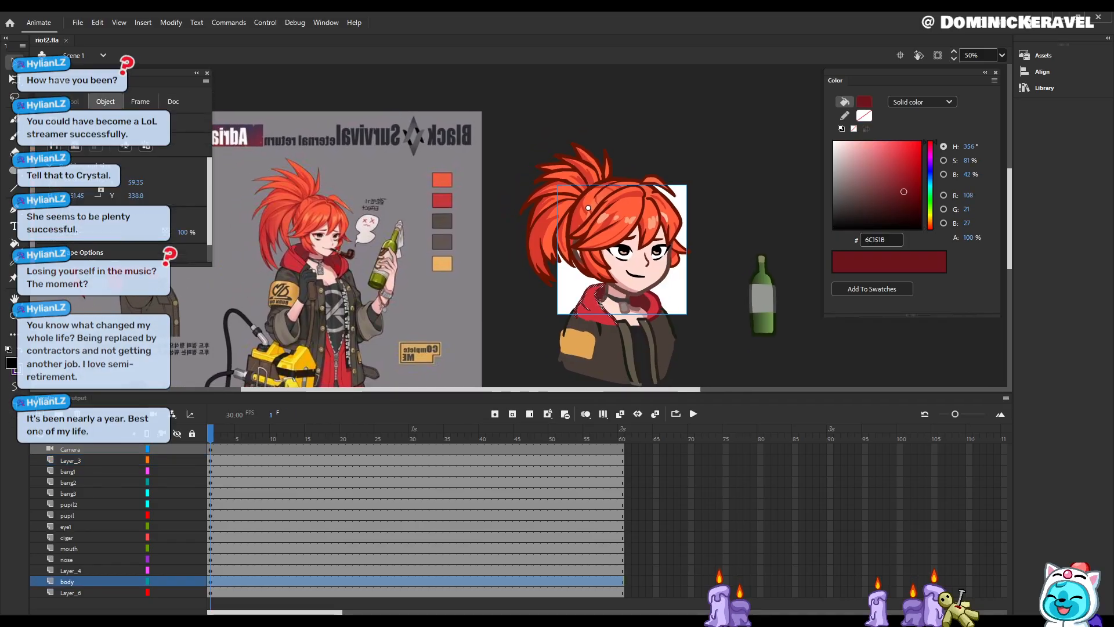
left_click(904, 199)
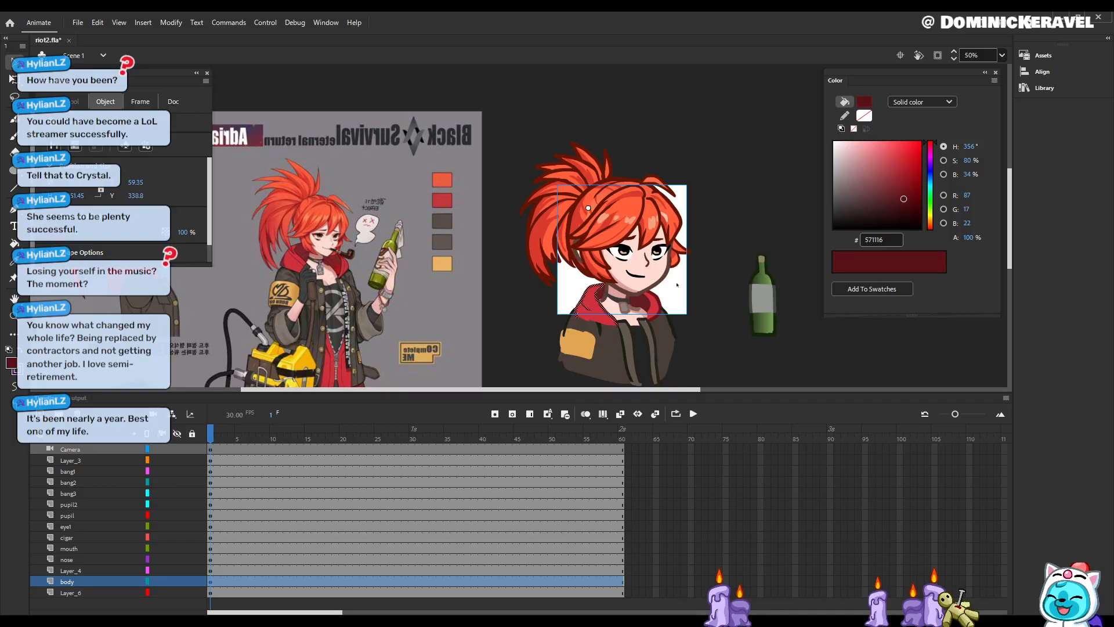
left_click(668, 292)
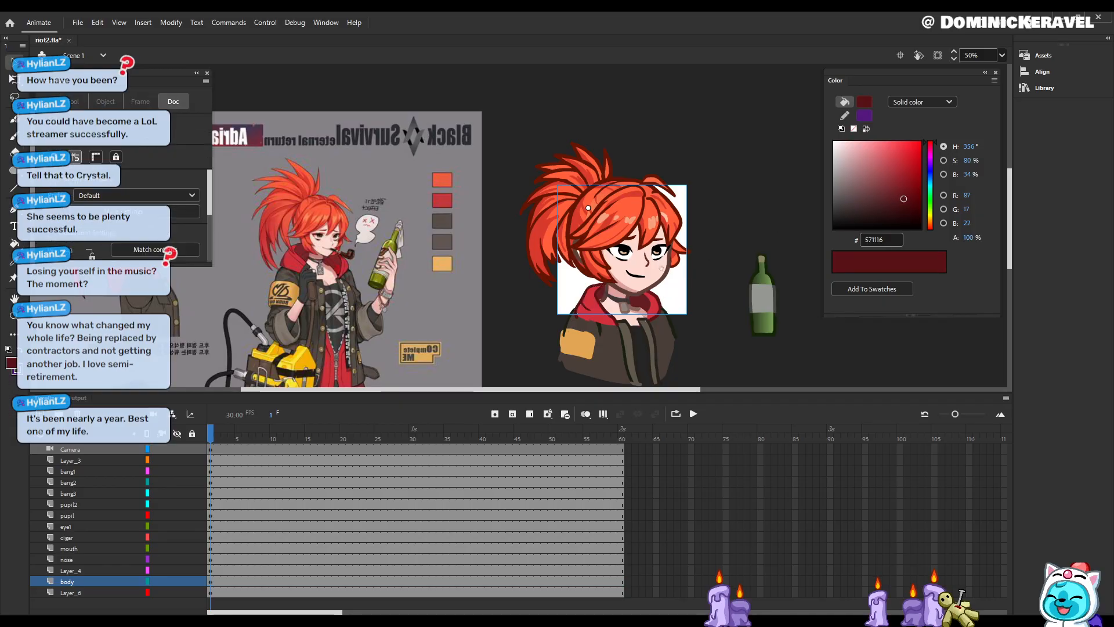
Step: Try to fill the hood's dark outline near the shoulder with the hood's red D1313D, and undo it
key("ctrl+=")
left_click_drag(605, 297, 671, 311)
key("b")
left_click(14, 403)
left_click(76, 403)
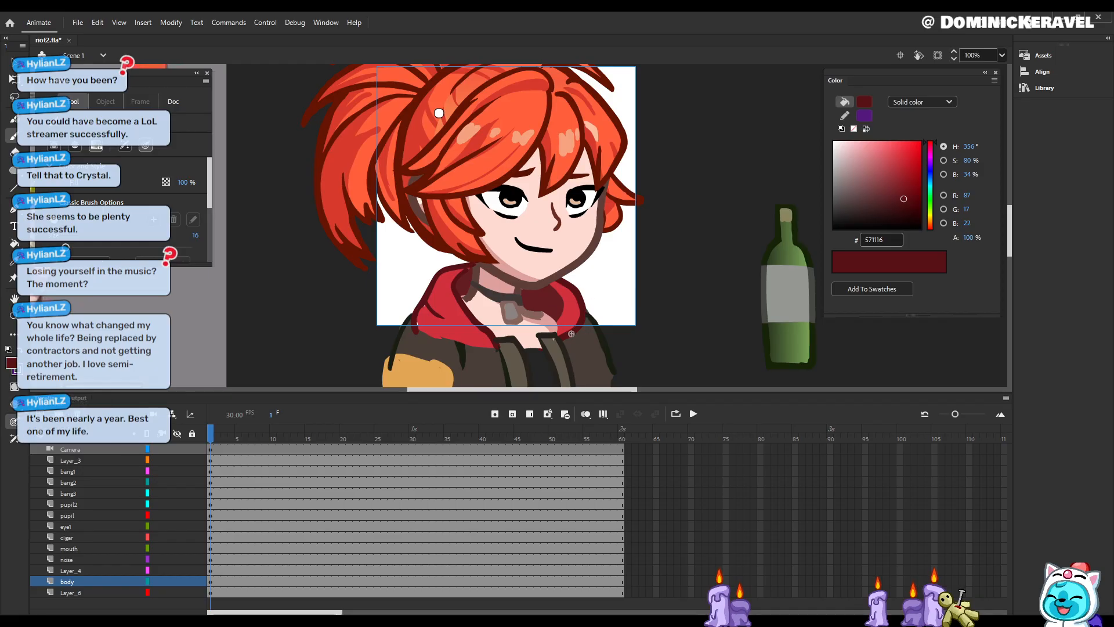
key("e")
key("v")
key("i")
left_click(430, 313)
left_click(428, 309)
key("ctrl+z")
left_click(428, 309)
left_click(424, 310, "ctrl")
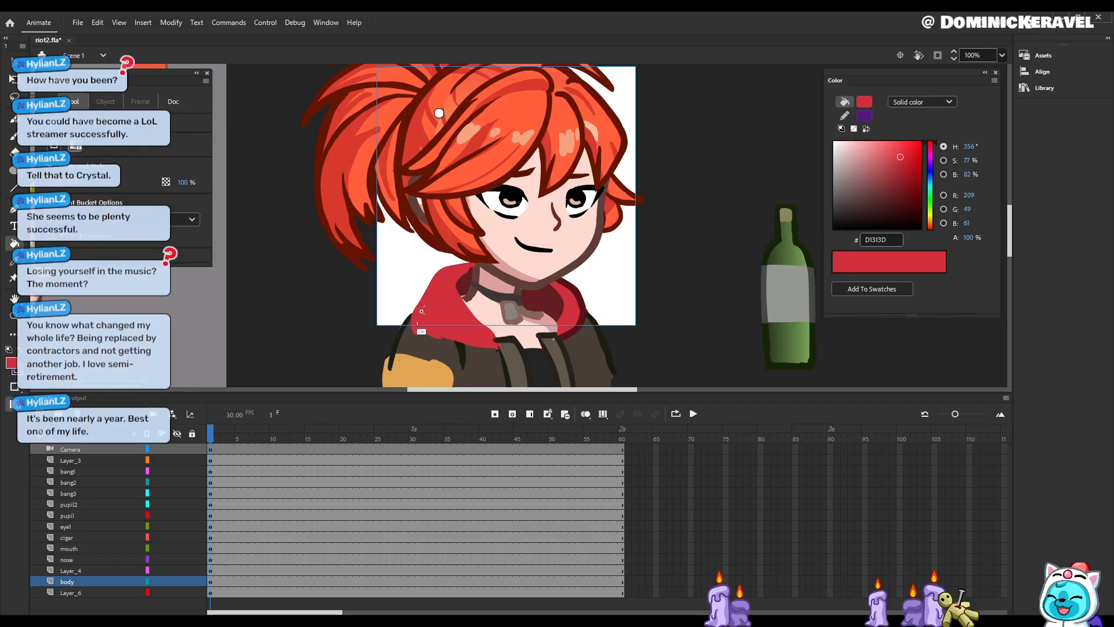
key("ctrl+z")
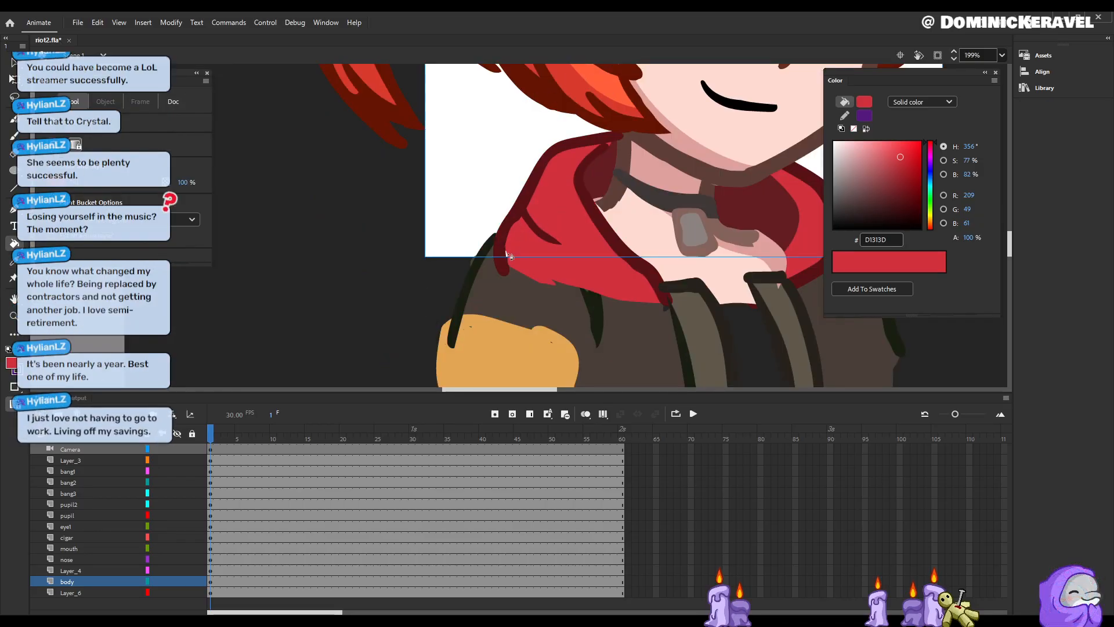
Step: Save the document
key("v")
key("ctrl+s")
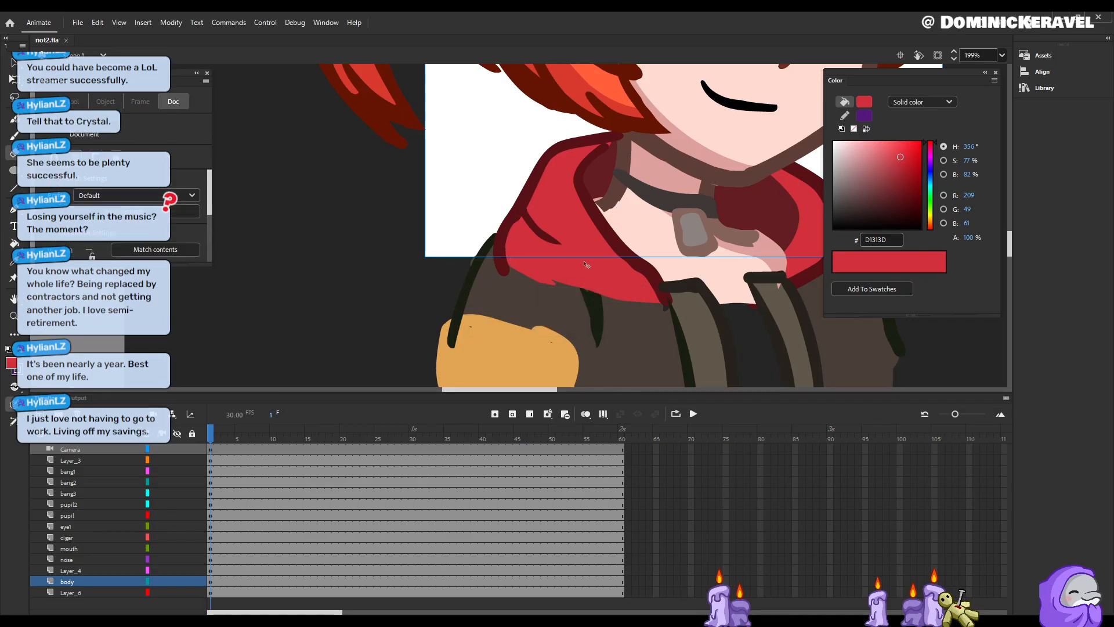
left_click(691, 269, "ctrl+alt")
left_click_drag(699, 242, 674, 318)
left_click_drag(651, 275, 701, 289)
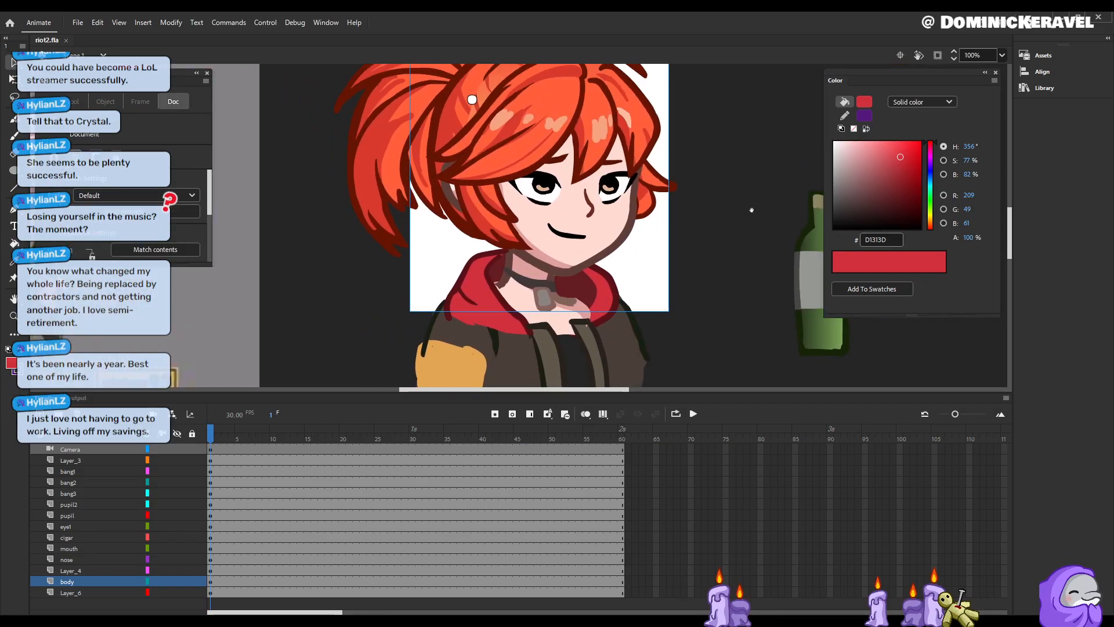
Step: Fill the neck line beside the choker's buckle with brown 5E3E38 sampled from the jaw outline, and save
key("k")
key("v")
key("i")
key("v")
left_click_drag(644, 284, 667, 277)
key("i")
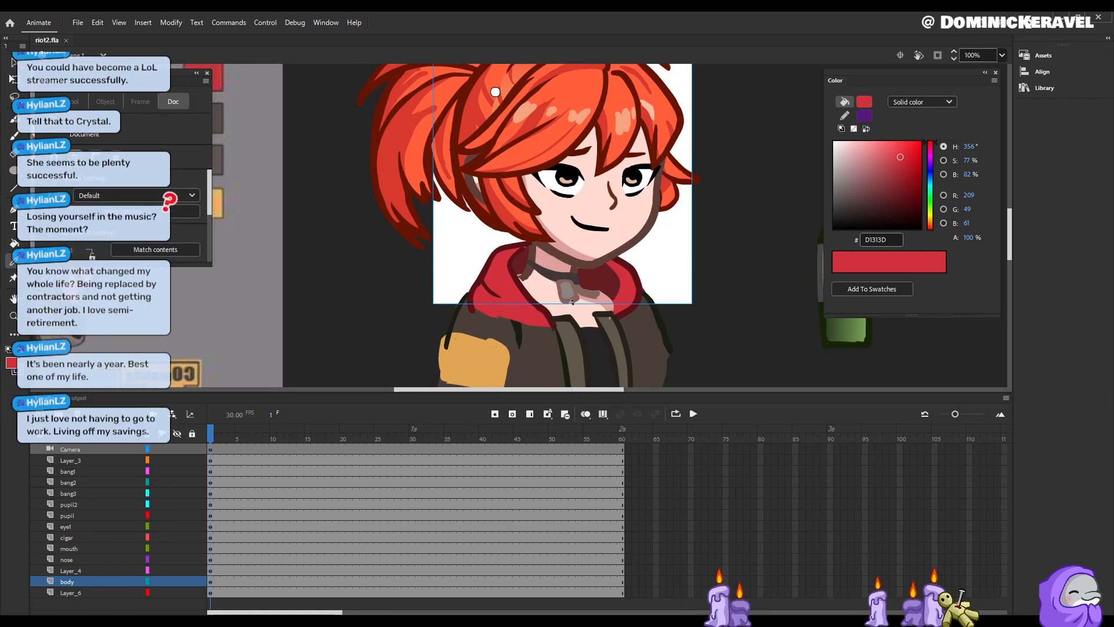
key("v")
left_click_drag(595, 275, 612, 288)
key("i")
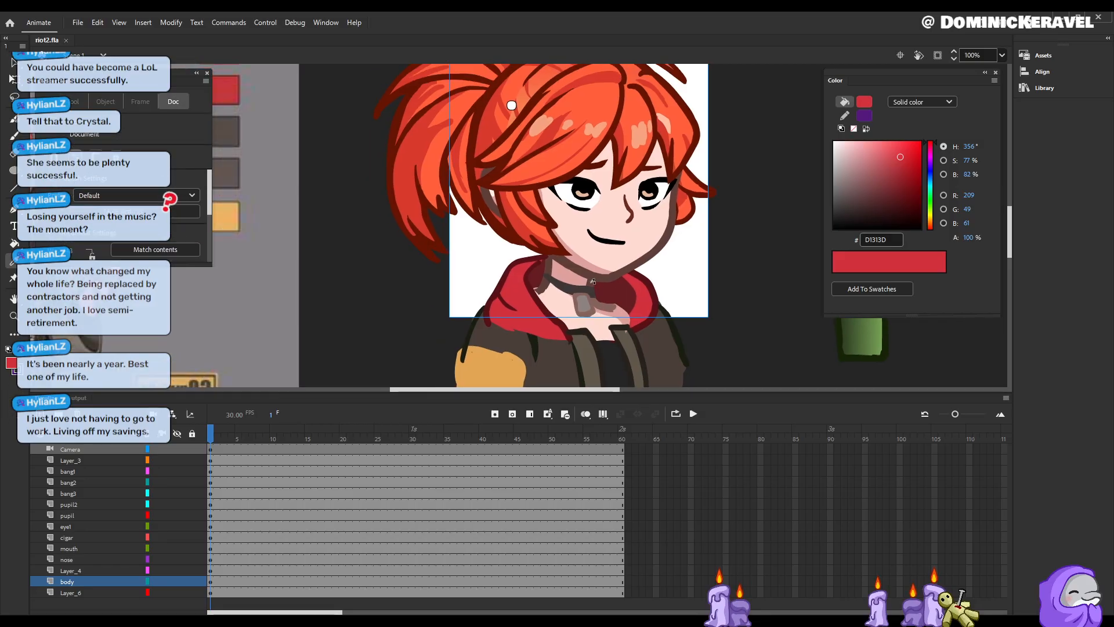
left_click(594, 277)
left_click(603, 307)
key("b")
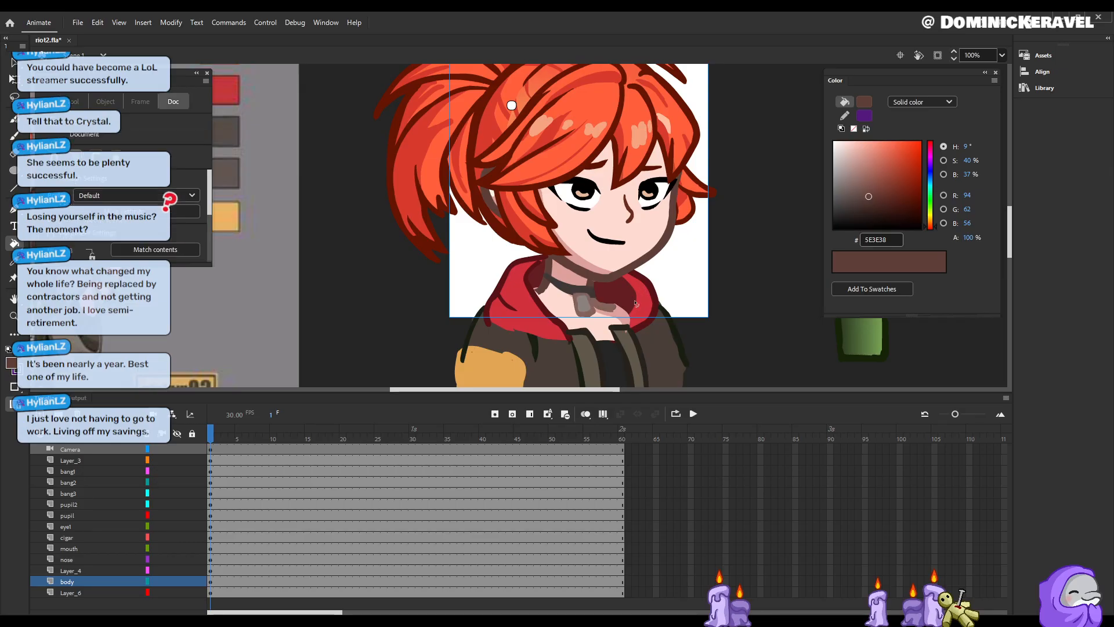
left_click_drag(512, 105, 533, 169)
key("ctrl+s")
Step: Move the green bottle slightly upward beside the character and save the document
key("ctrl+minus")
key("v")
left_click_drag(598, 252, 715, 288)
left_click_drag(740, 275, 738, 237)
key("ctrl+s")
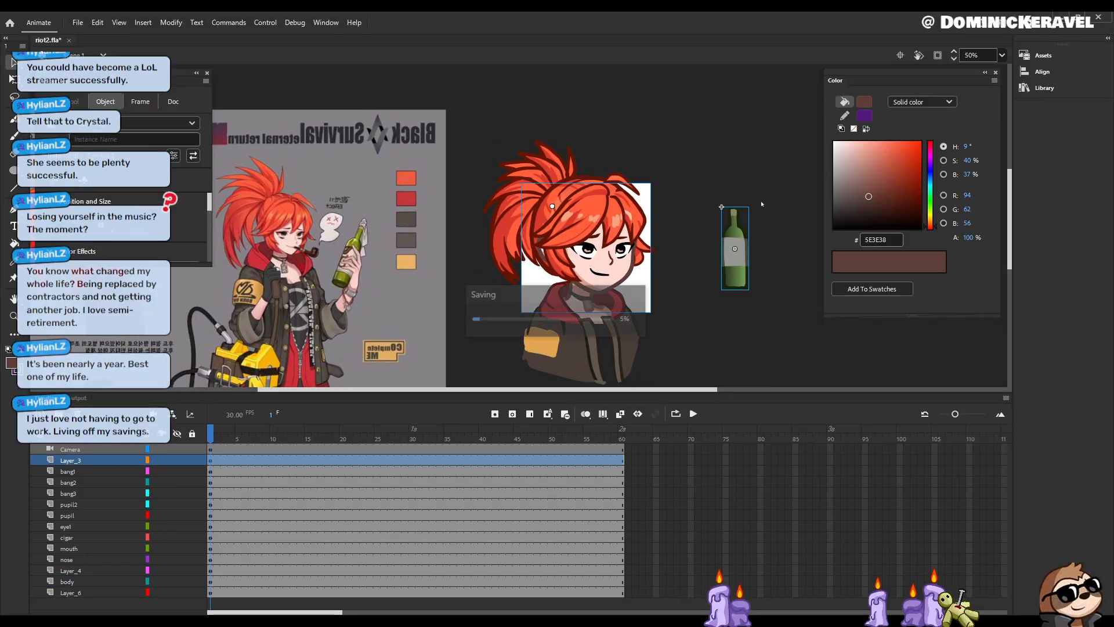
left_click_drag(664, 279, 736, 286)
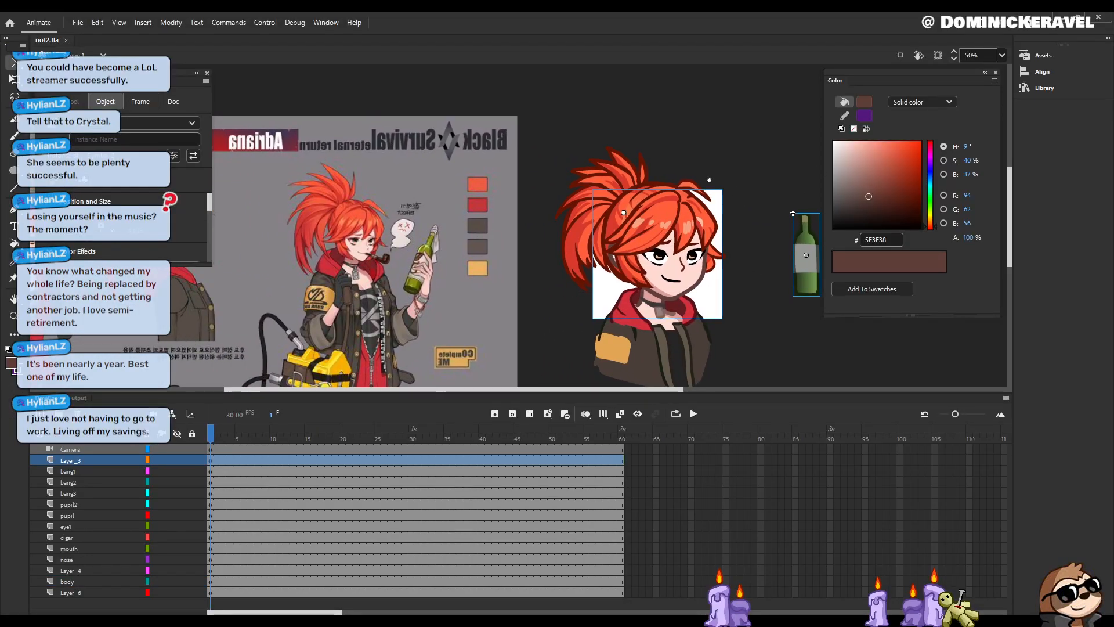
Step: Fill the shirt between the jacket's lapels with dark grey 3B3B39 sampled from the reference character
key("i")
left_click(370, 298)
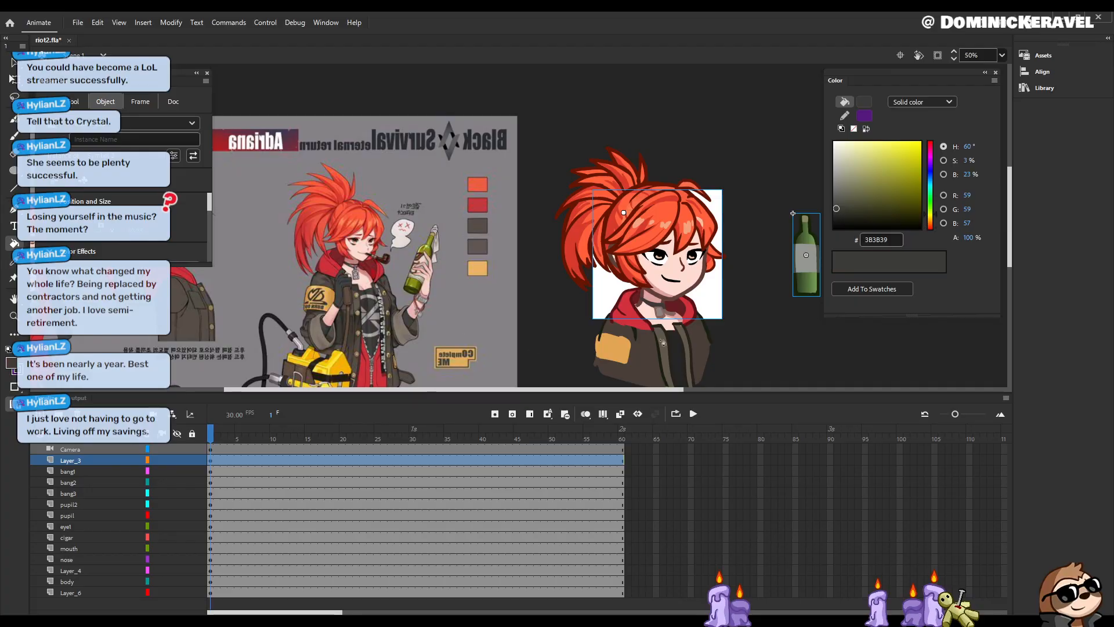
left_click(678, 354)
Step: Try a brush stroke limited to the selected jacket lapel using Paint Selection, and undo it
key("v")
left_click(684, 339)
key("b")
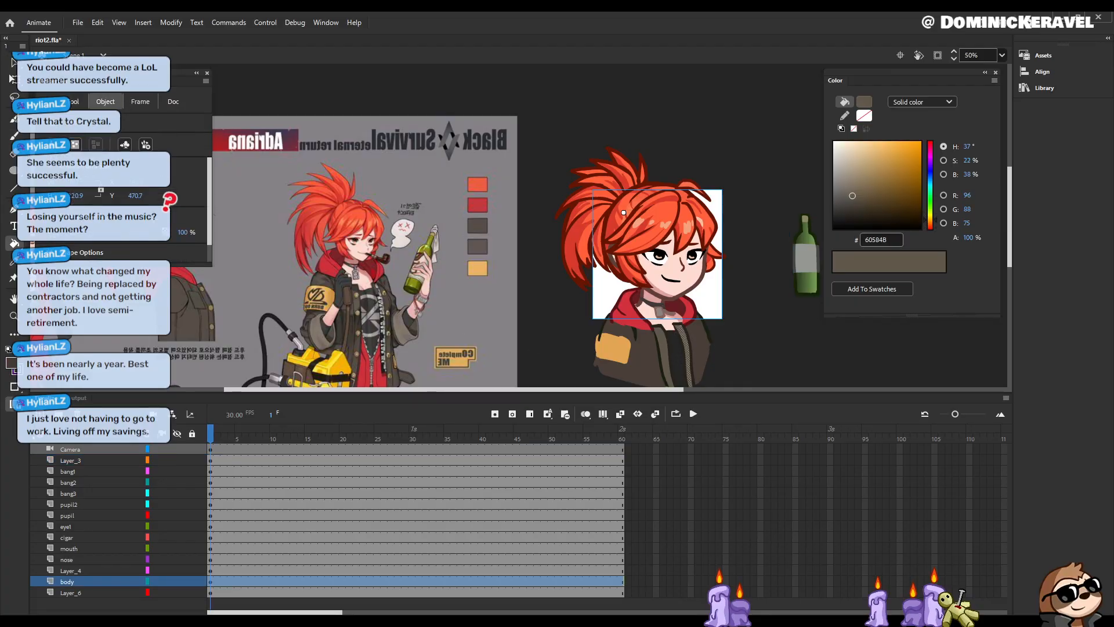
left_click(12, 422)
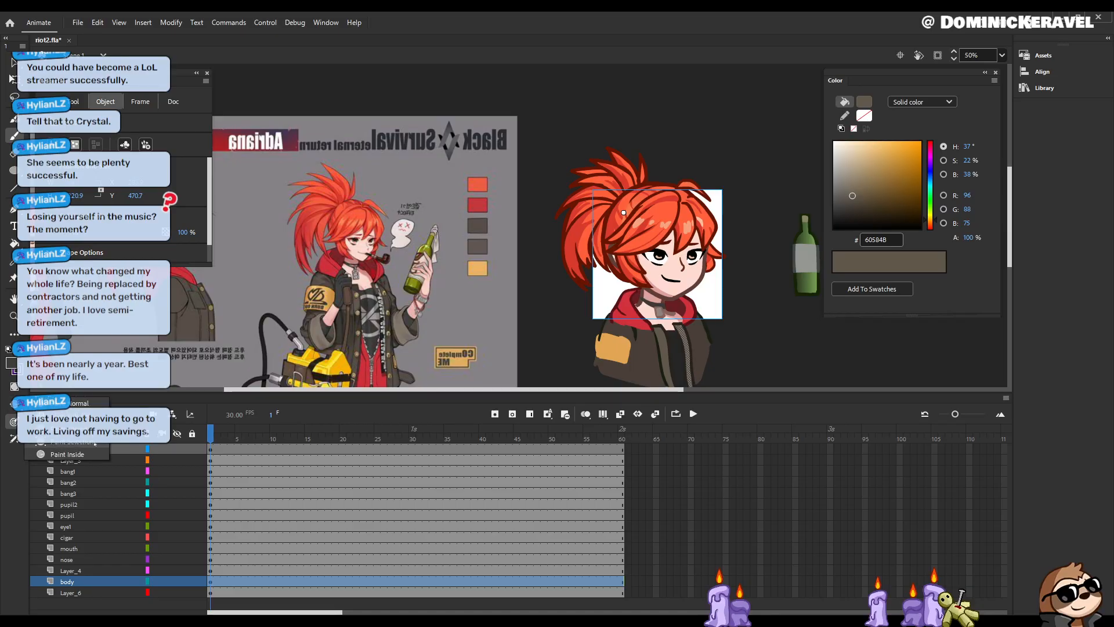
left_click(71, 442)
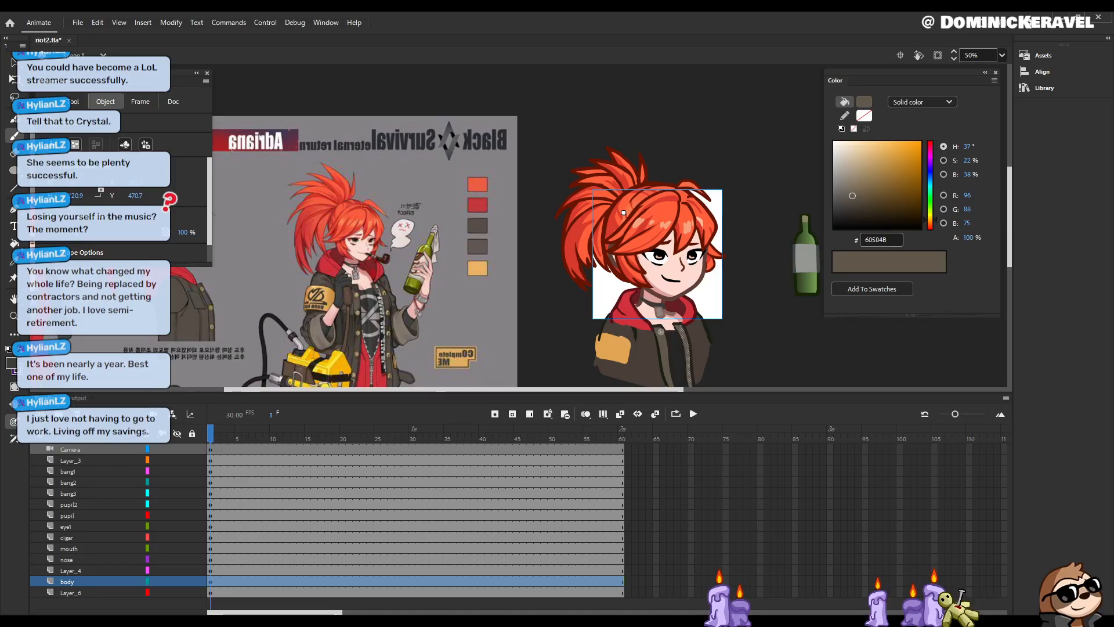
left_click_drag(677, 327, 689, 342)
key("ctrl+z")
key("ctrl+z")
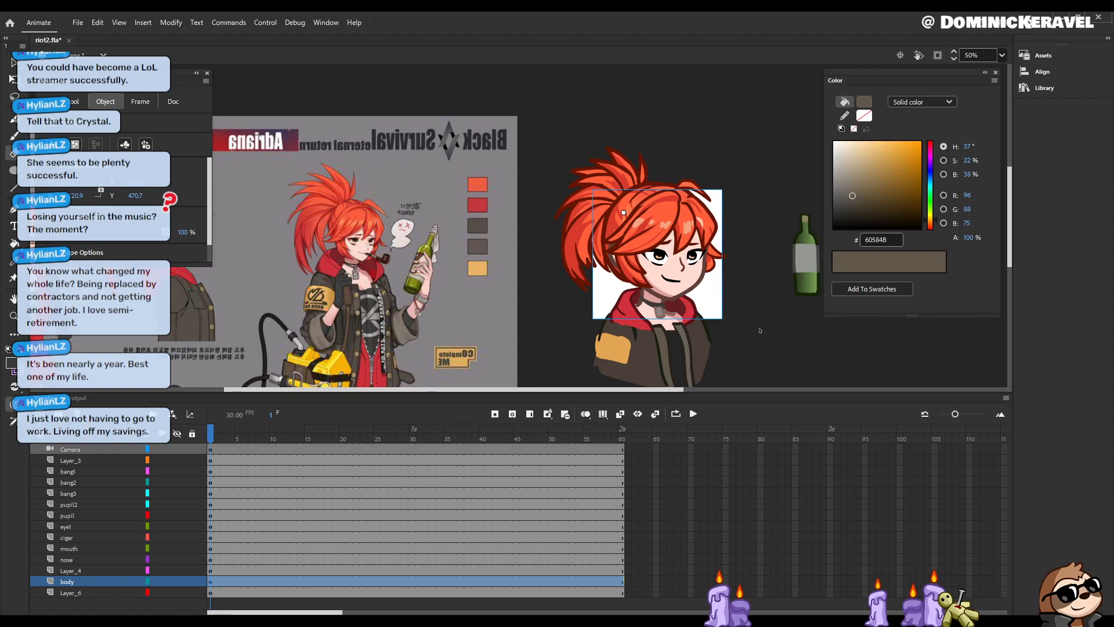
left_click_drag(556, 329, 571, 313)
key("ctrl+z")
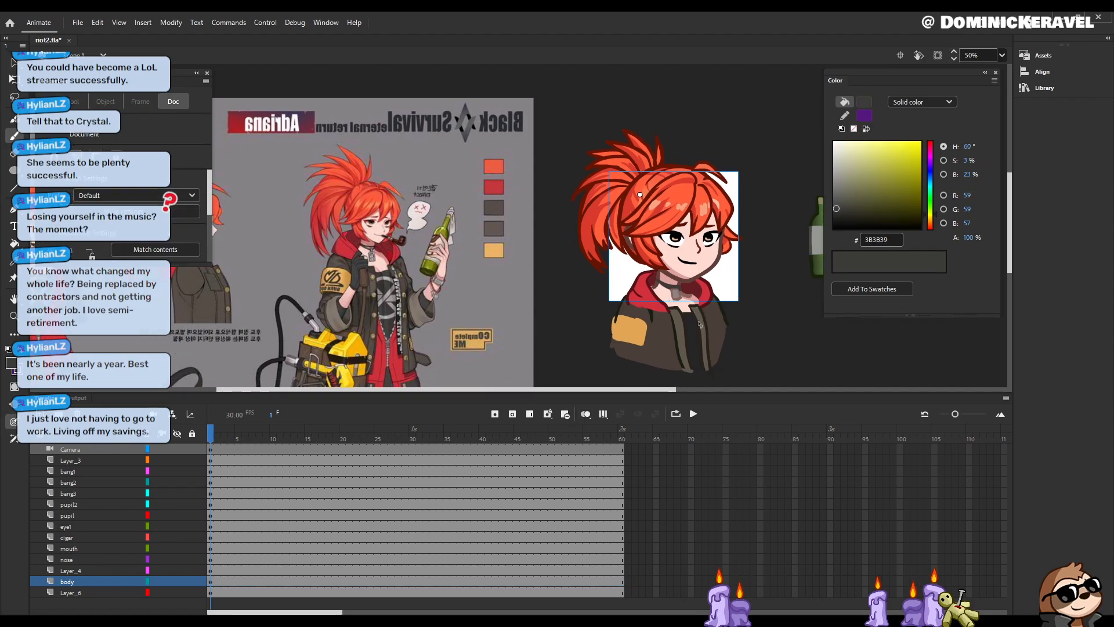
Step: Paint a brush stroke along the selected jacket lapel and its dark outline using Paint Selection, and save the document
left_click(14, 403)
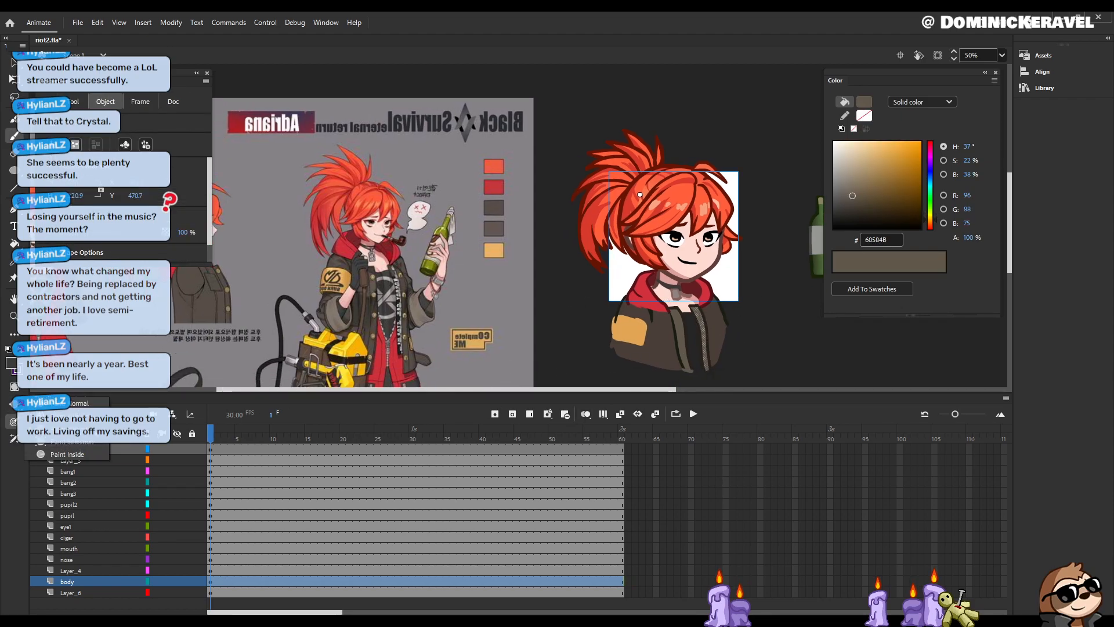
left_click(72, 443)
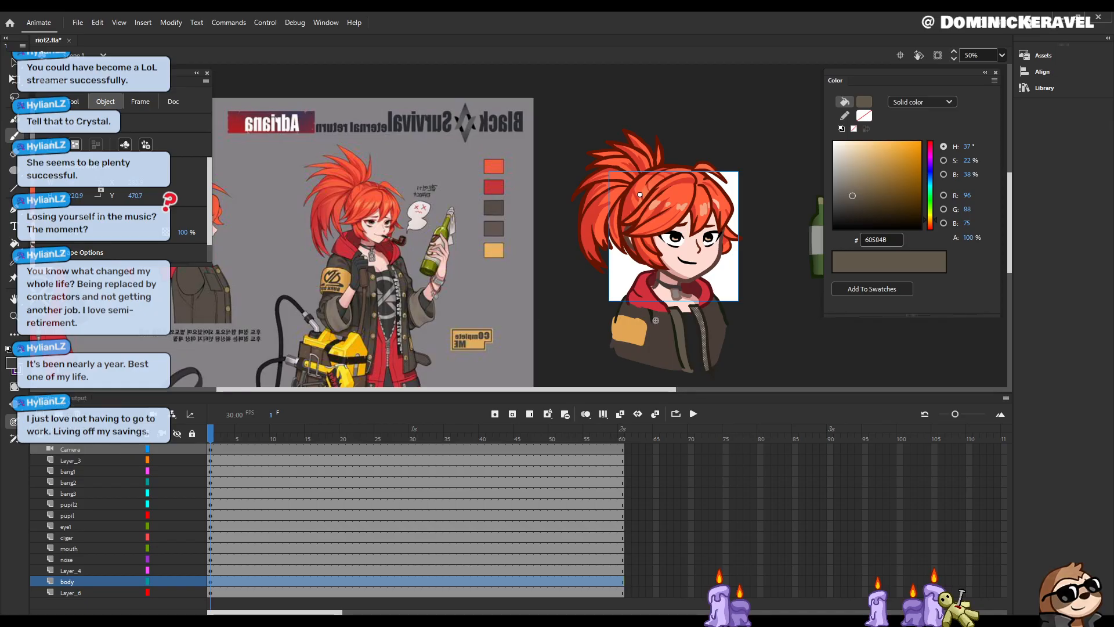
left_click(707, 371, "ctrl")
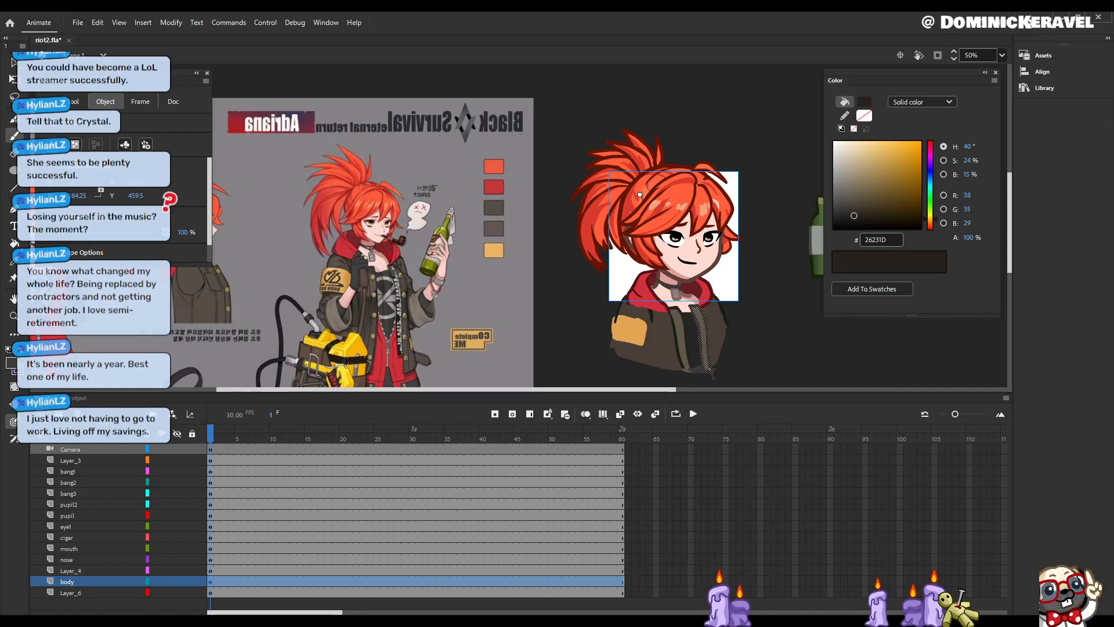
left_click_drag(694, 366, 686, 317)
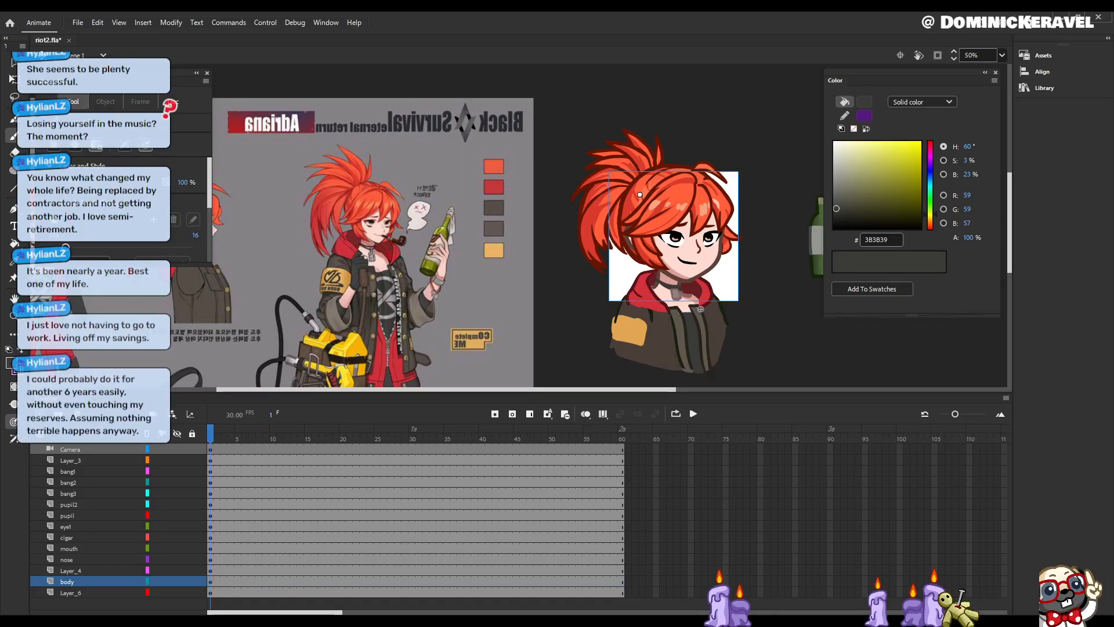
key("v")
key("ctrl+s")
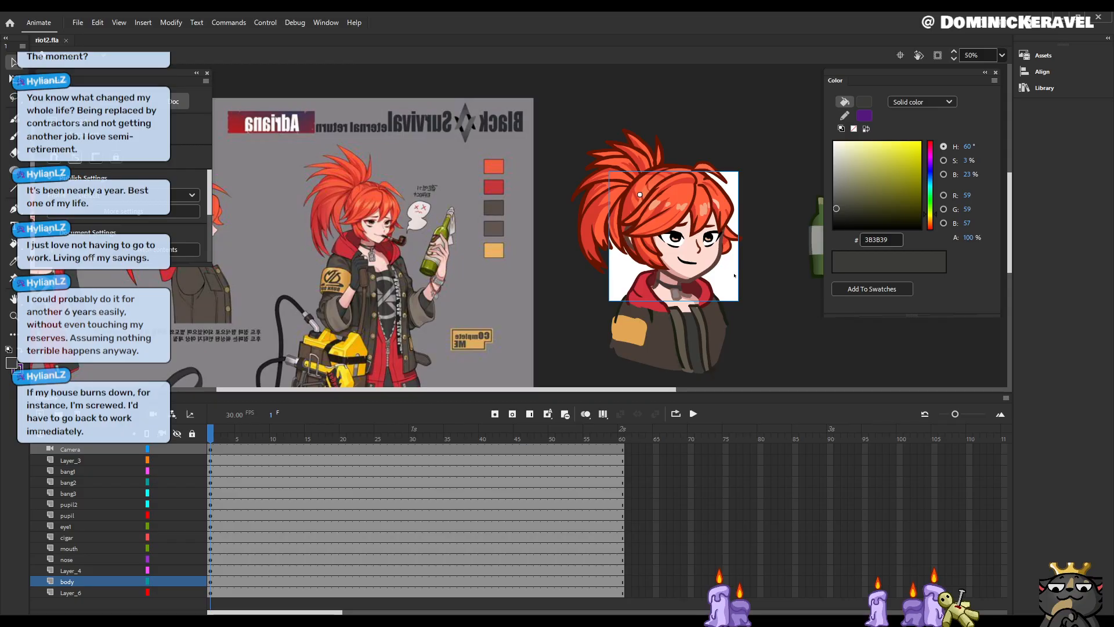
key("e")
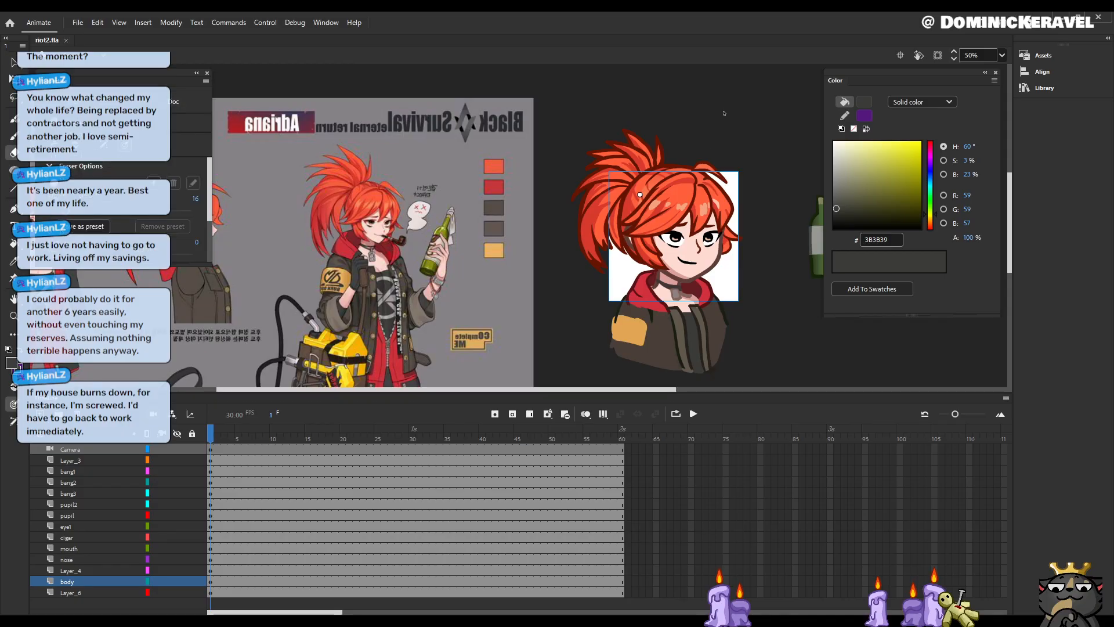
key("space")
key("space")
left_click_drag(752, 317, 694, 314)
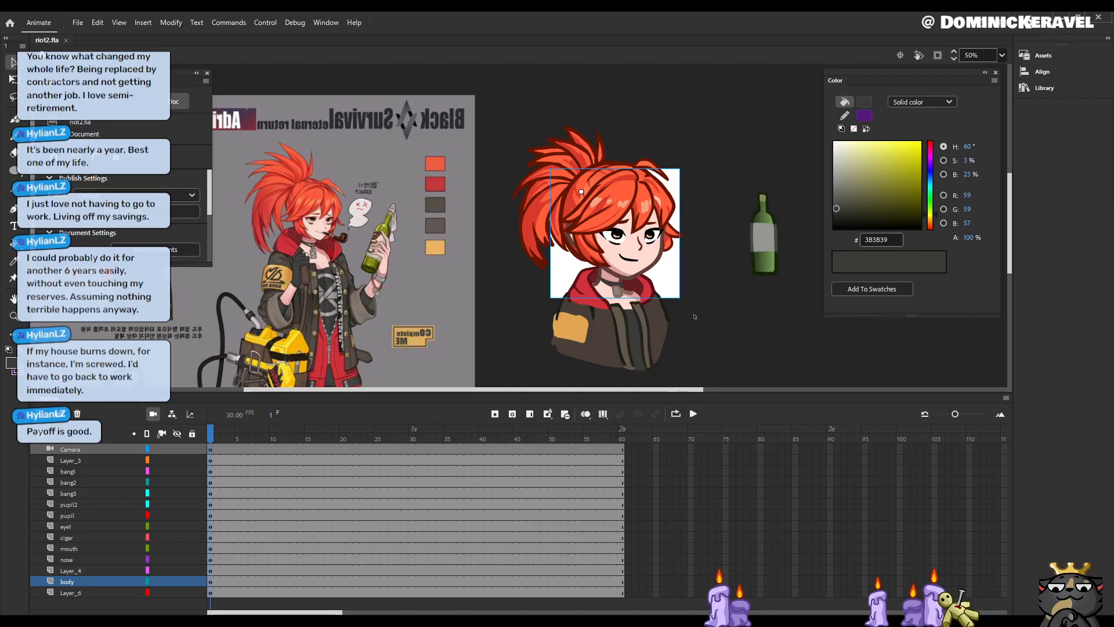
key("e")
key("v")
key("e")
key("v")
key("e")
key("v")
Step: Sample the jacket lapel's brown 60584B as the fill colour and save the document
key("i")
left_click(643, 308)
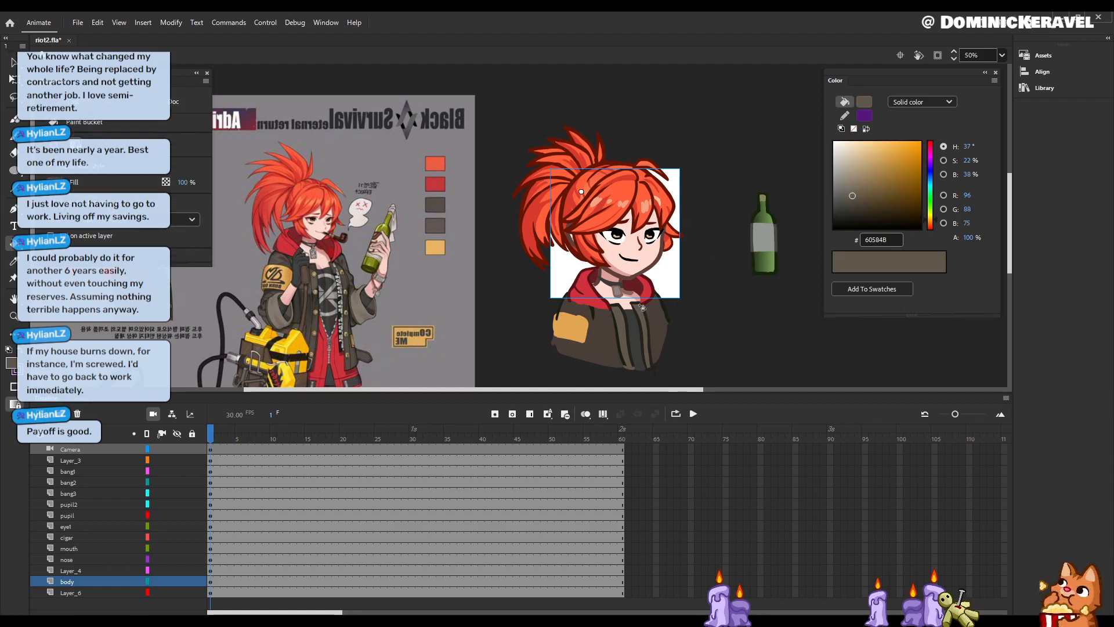
key("v")
key("ctrl+s")
left_click(683, 304, "ctrl+alt")
left_click_drag(647, 199, 708, 273)
left_click(654, 297, "ctrl")
left_click_drag(426, 243, 686, 328)
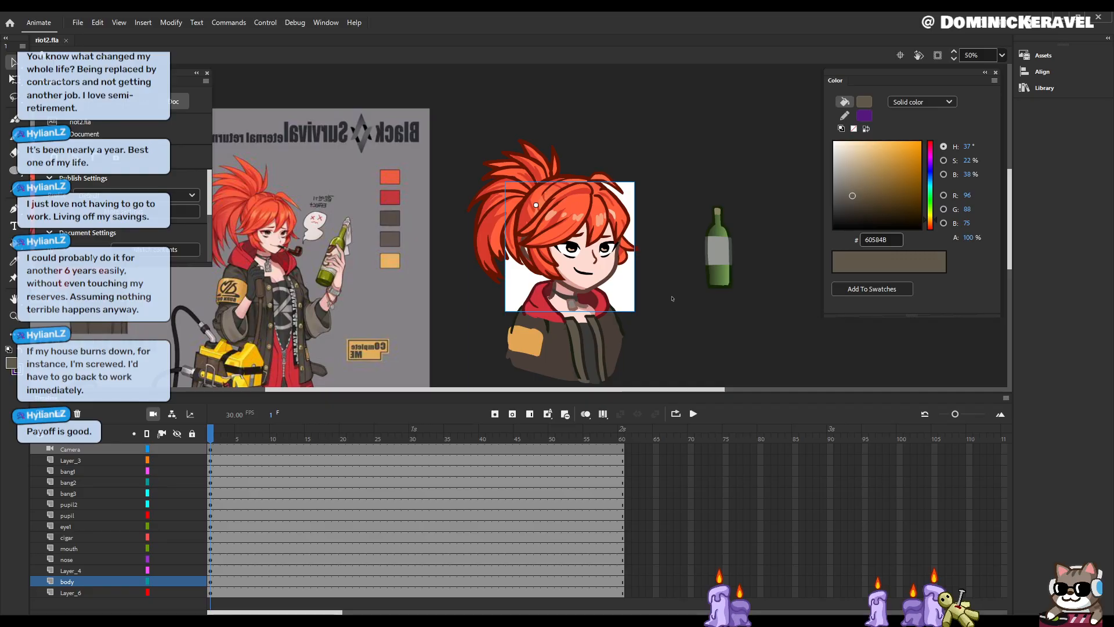
left_click(616, 335)
left_click(666, 335)
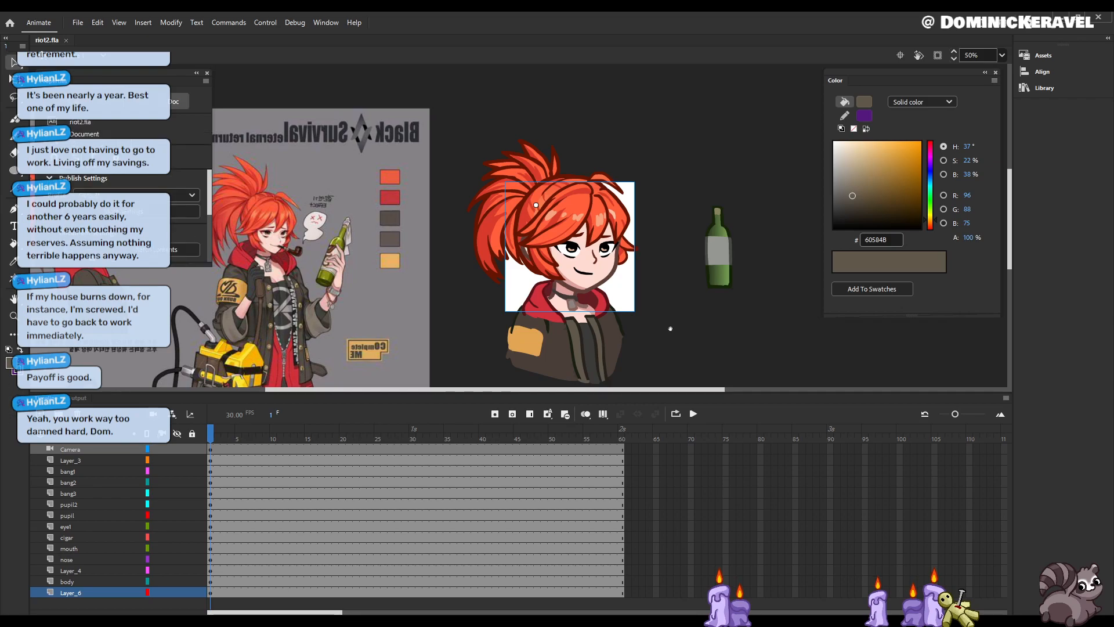
scroll(650, 308, "down", 2)
key("v")
key("b")
key("v")
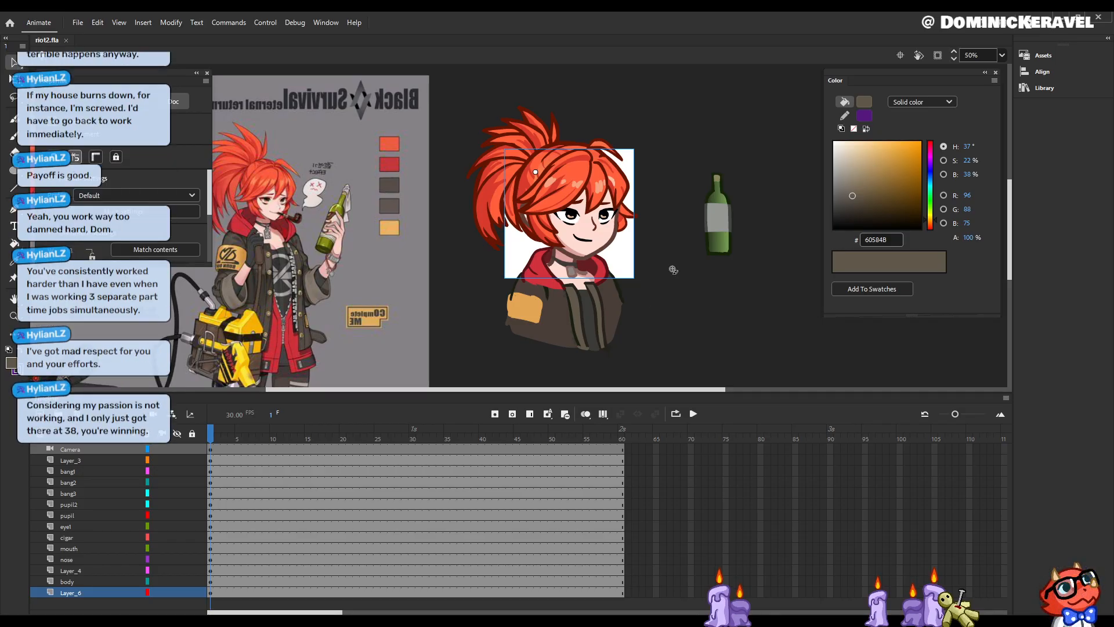
key("e")
key("v")
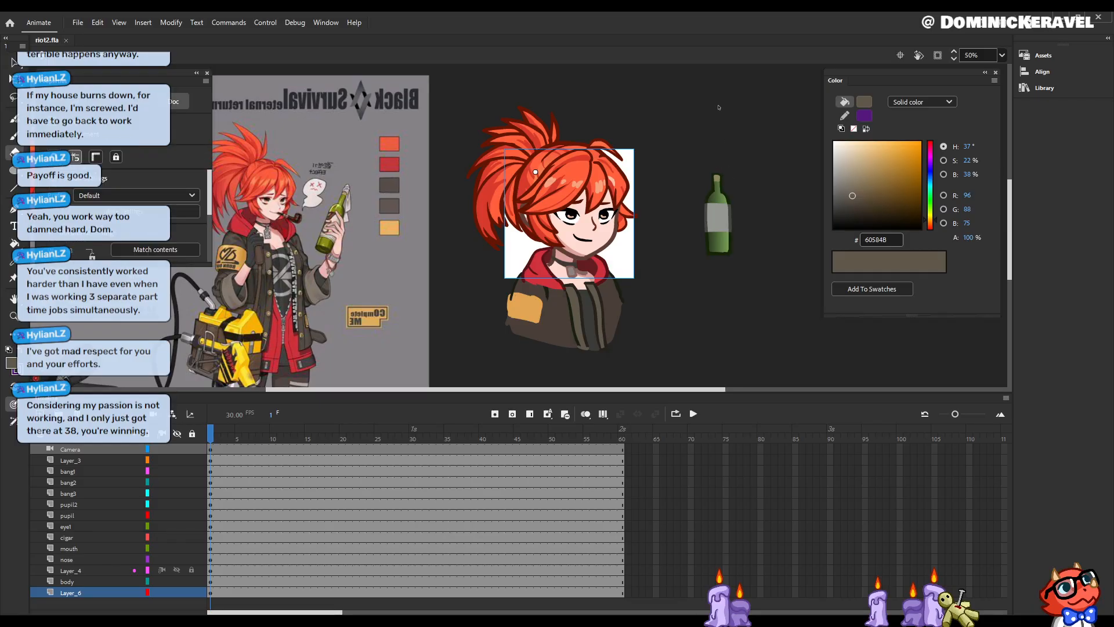
Step: Move the green bottle closer to the character and lower, beside her shoulder, and save the document
left_click(724, 232)
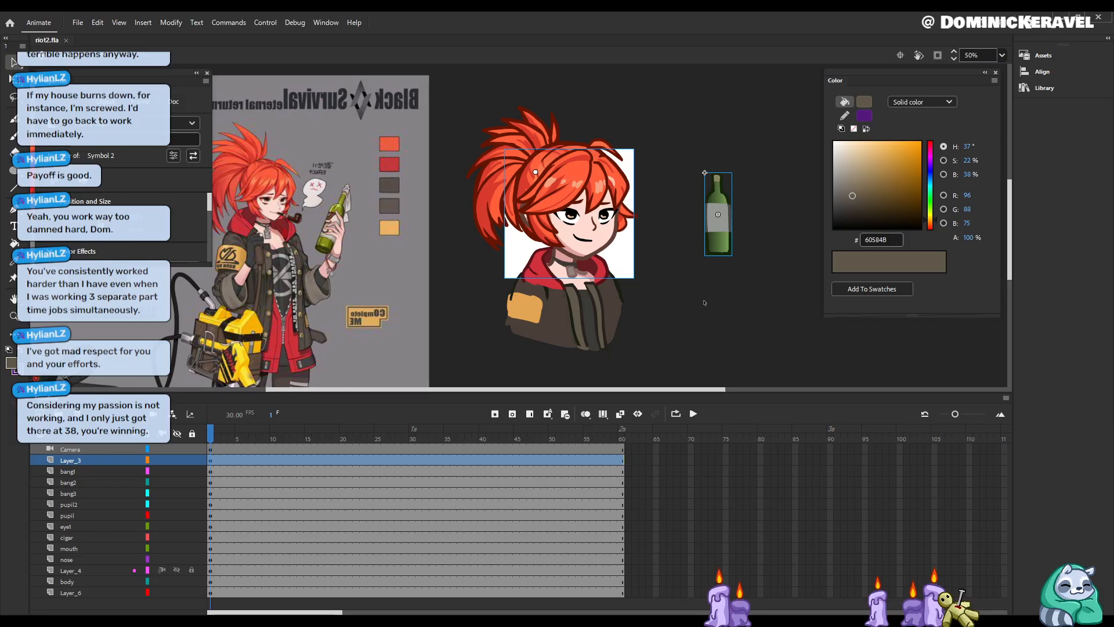
left_click_drag(716, 228, 686, 228)
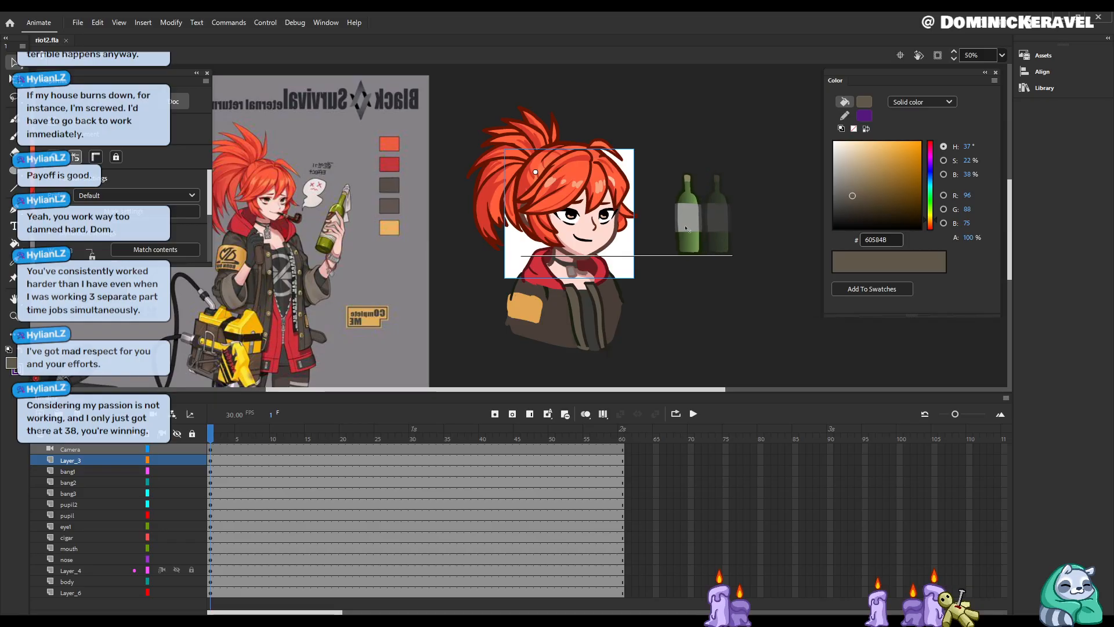
key("ctrl+s")
key("w")
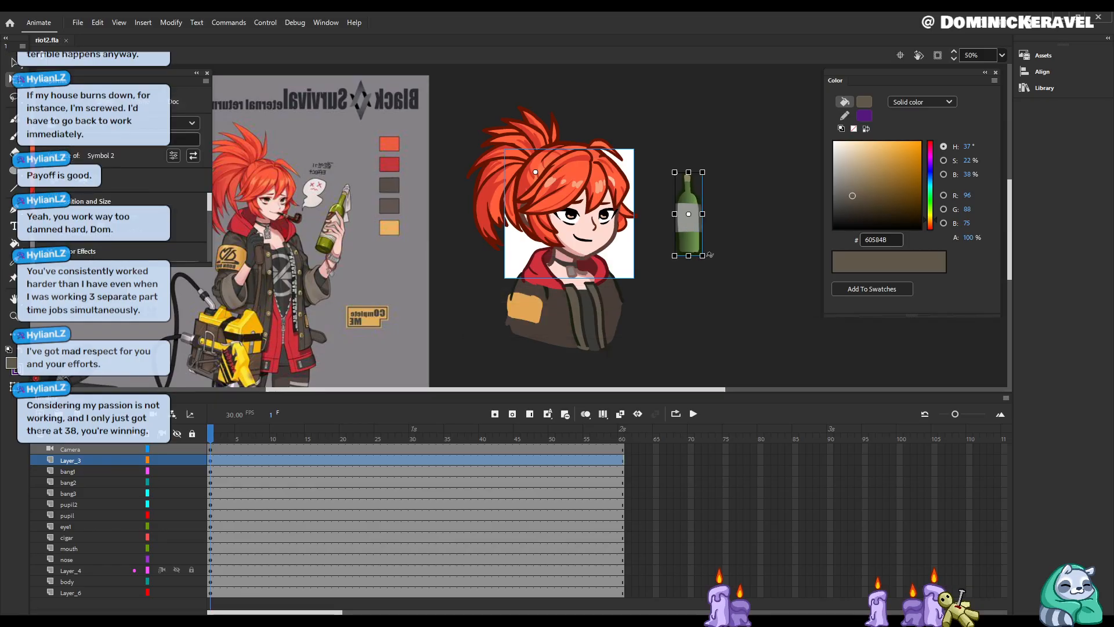
key("v")
left_click_drag(692, 245, 702, 280)
key("w")
key("v")
key("ctrl+s")
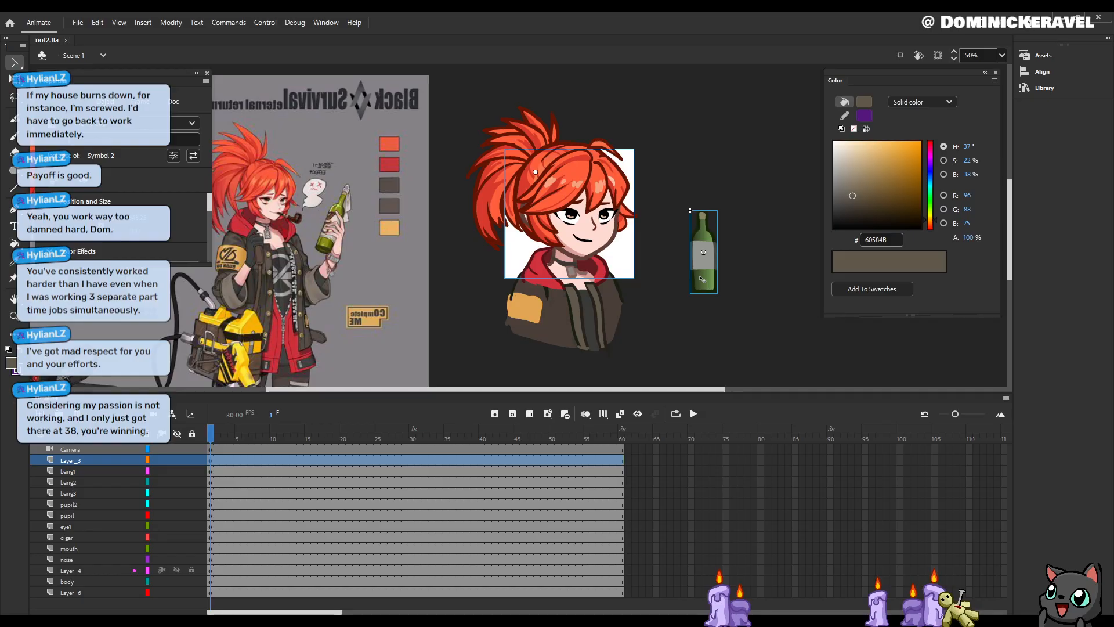
key("e")
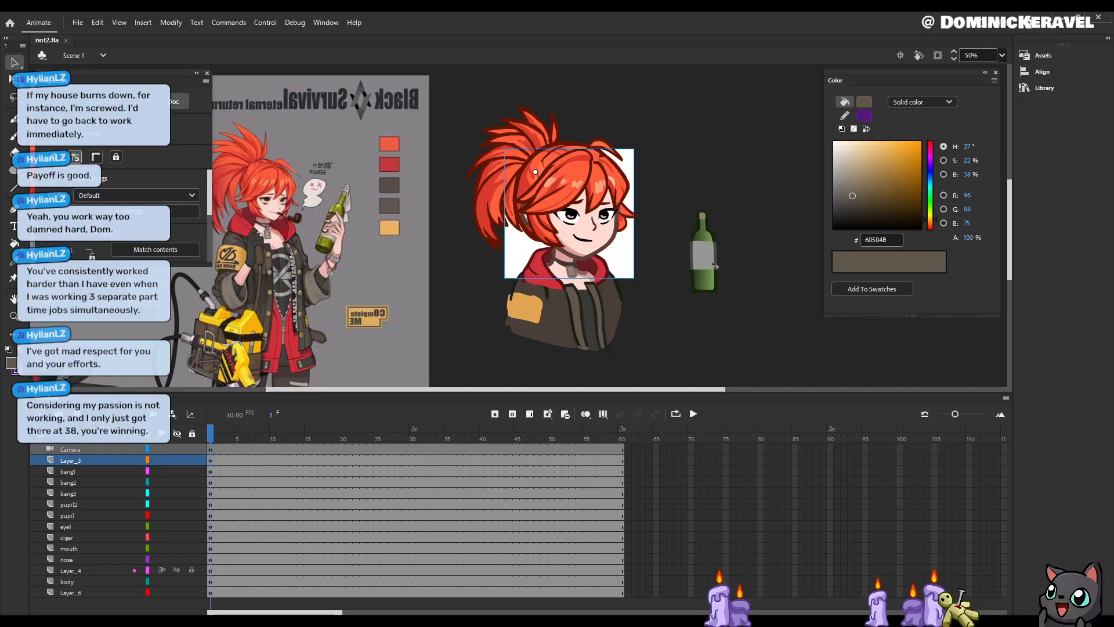
key("v")
left_click(708, 254)
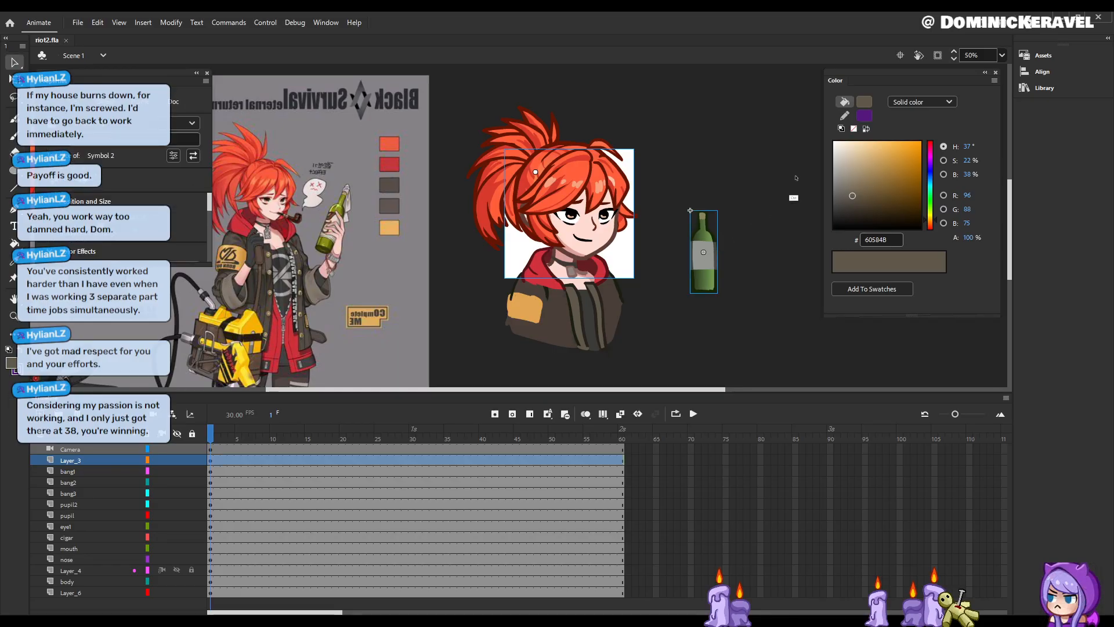
left_click_drag(728, 248, 758, 238)
key("e")
key("v")
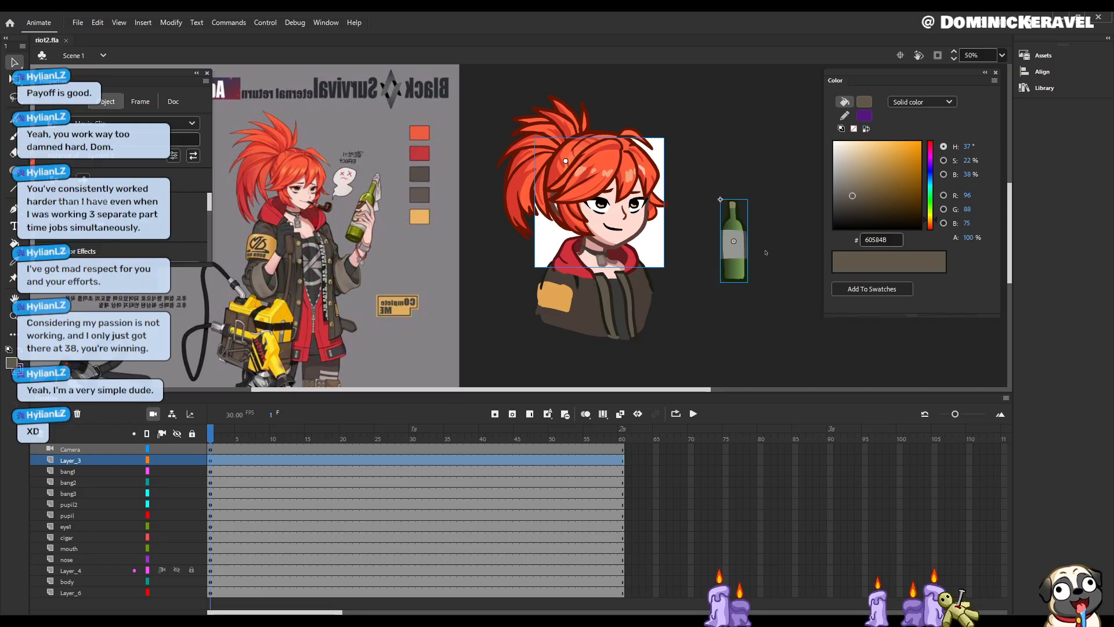
Step: Move the green bottle slightly closer to the character and a little higher
left_click(765, 260)
left_click_drag(765, 278, 743, 288)
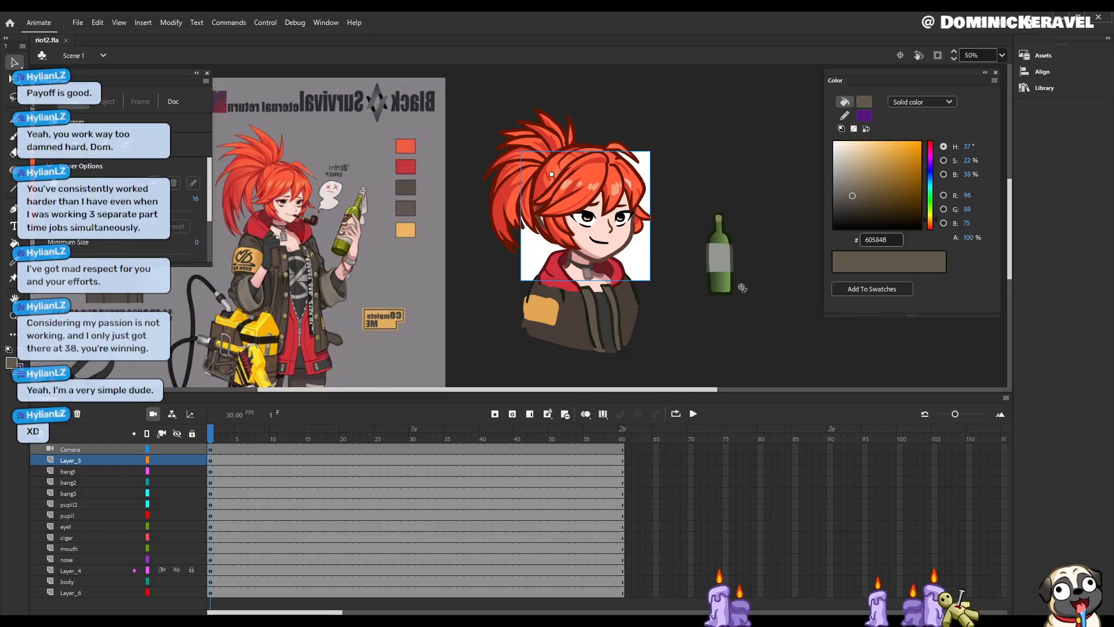
left_click(730, 260)
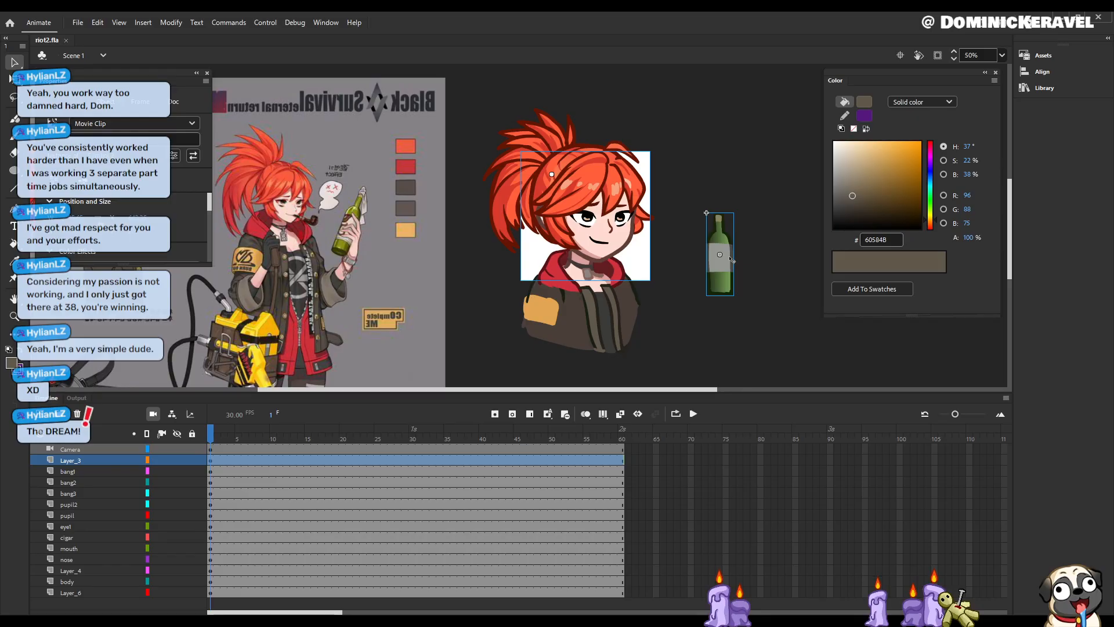
left_click_drag(731, 261, 713, 251)
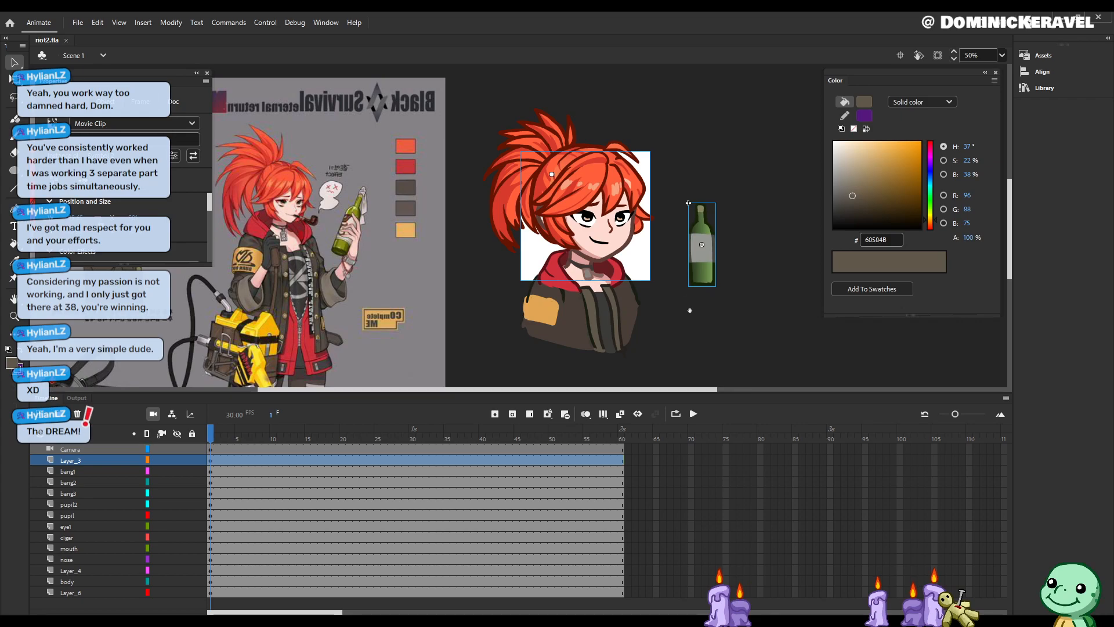
left_click_drag(690, 309, 770, 249)
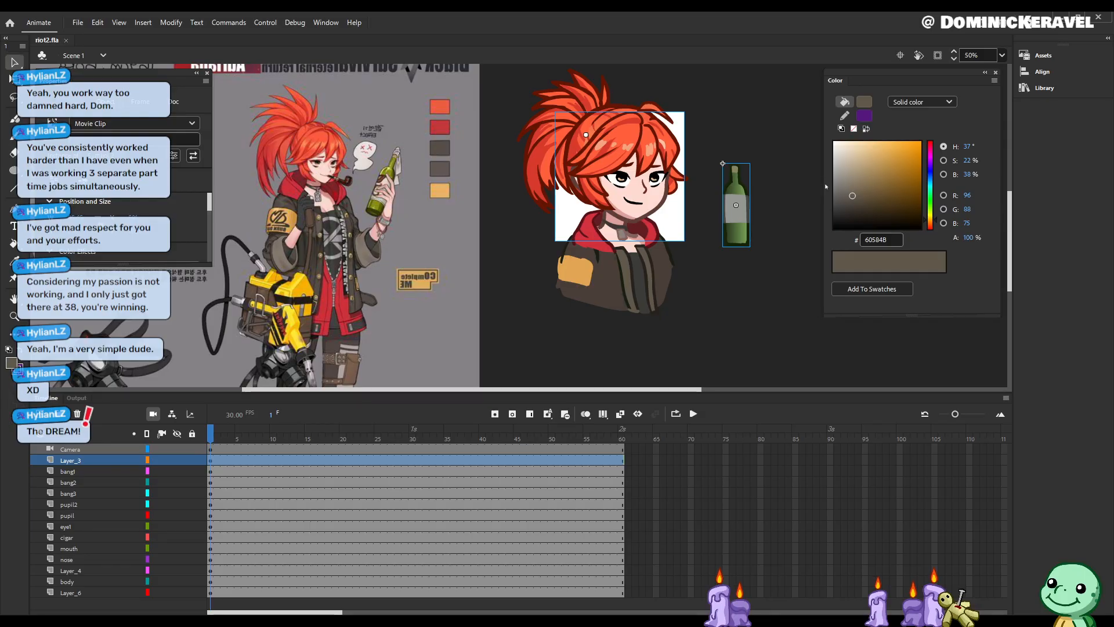
Step: Create a classic tween on Layer_6, which holds the jacket and hood artwork
left_click(641, 230)
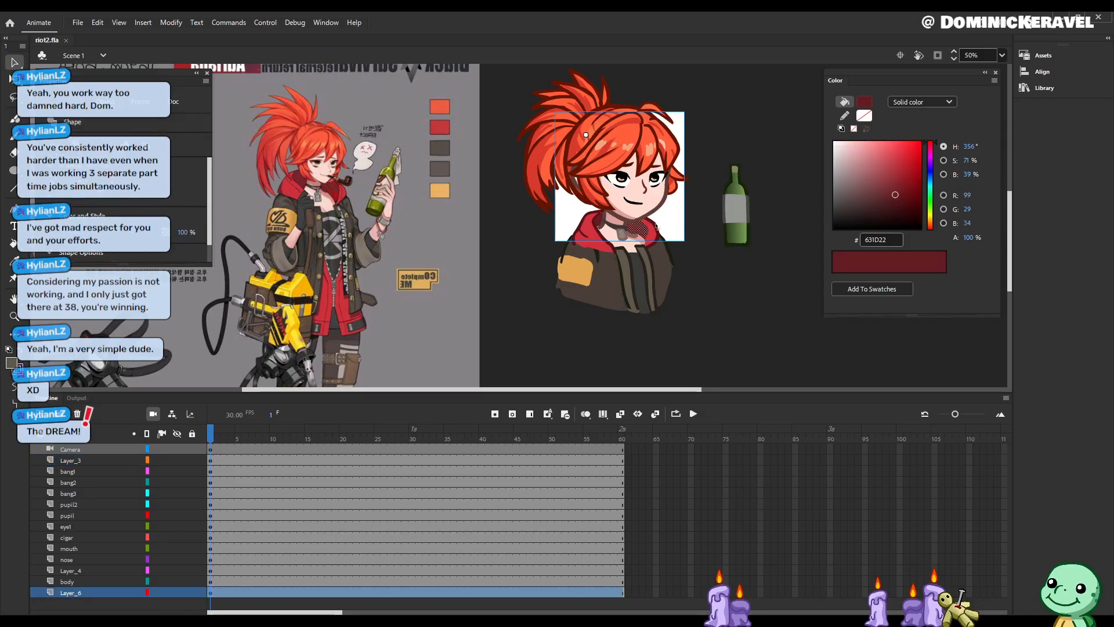
left_click(712, 280)
left_click_drag(666, 231, 736, 292)
left_click_drag(819, 303, 783, 334)
left_click(683, 348)
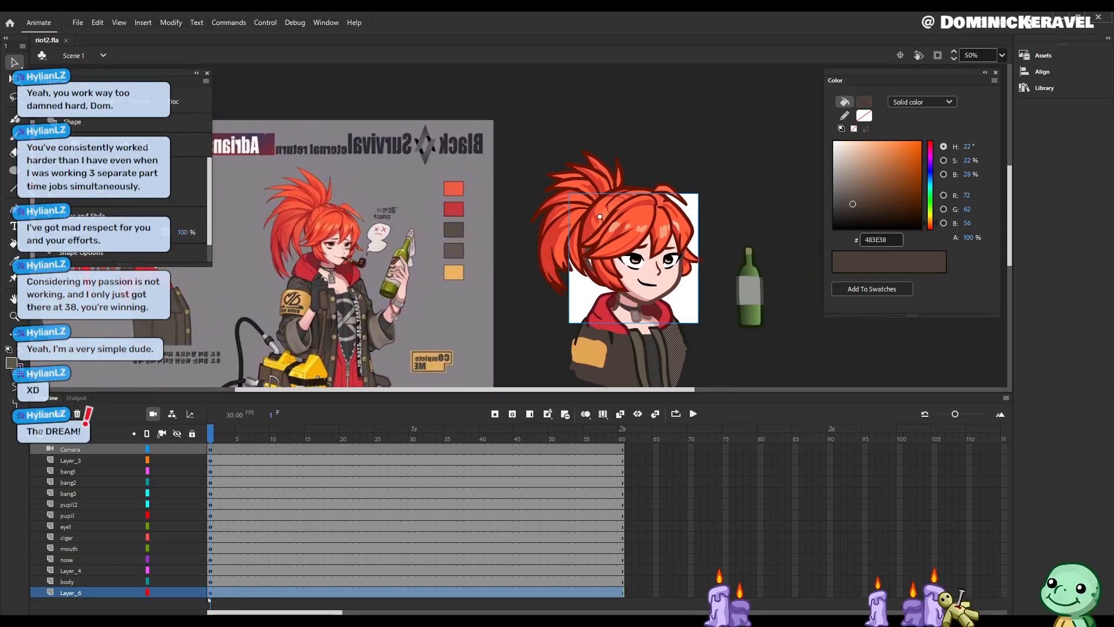
left_click(210, 593)
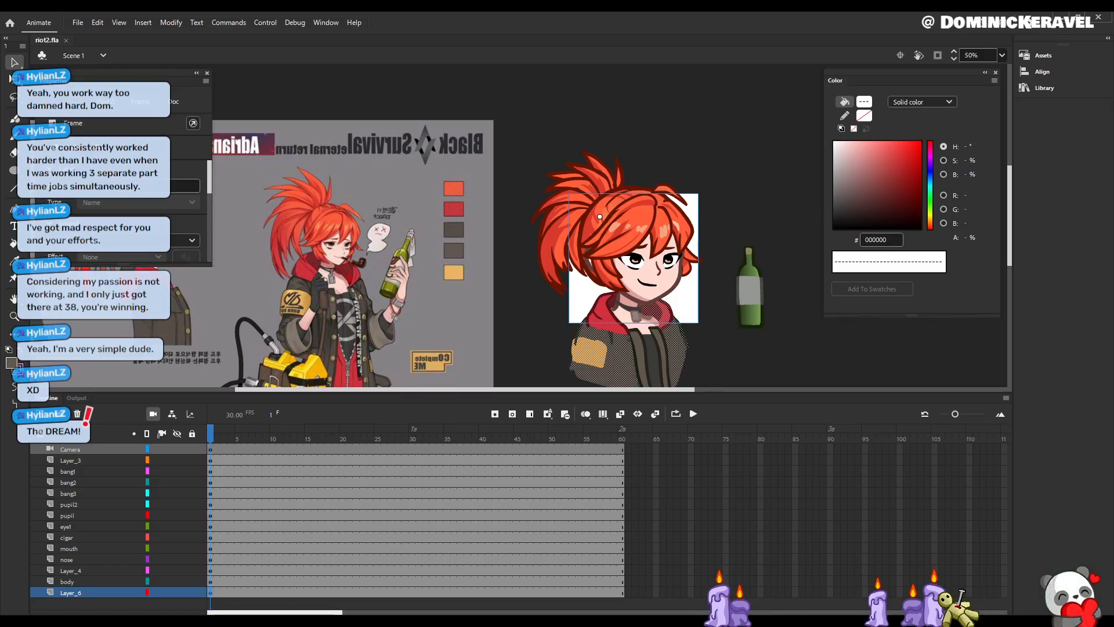
right_click(210, 593)
left_click(325, 255)
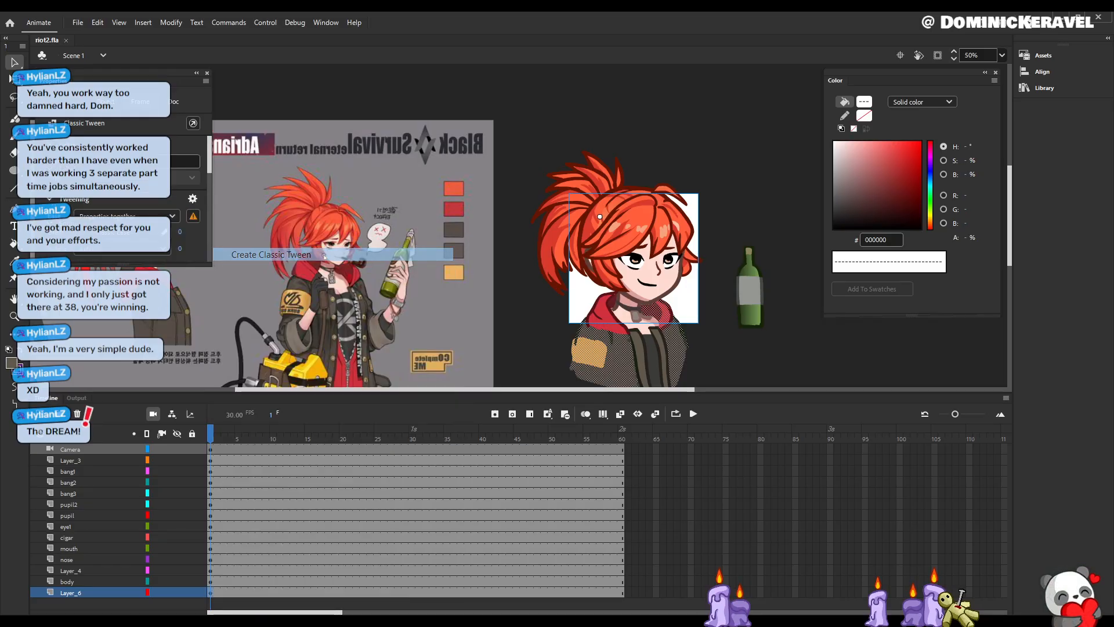
left_click(593, 571)
left_click(533, 372)
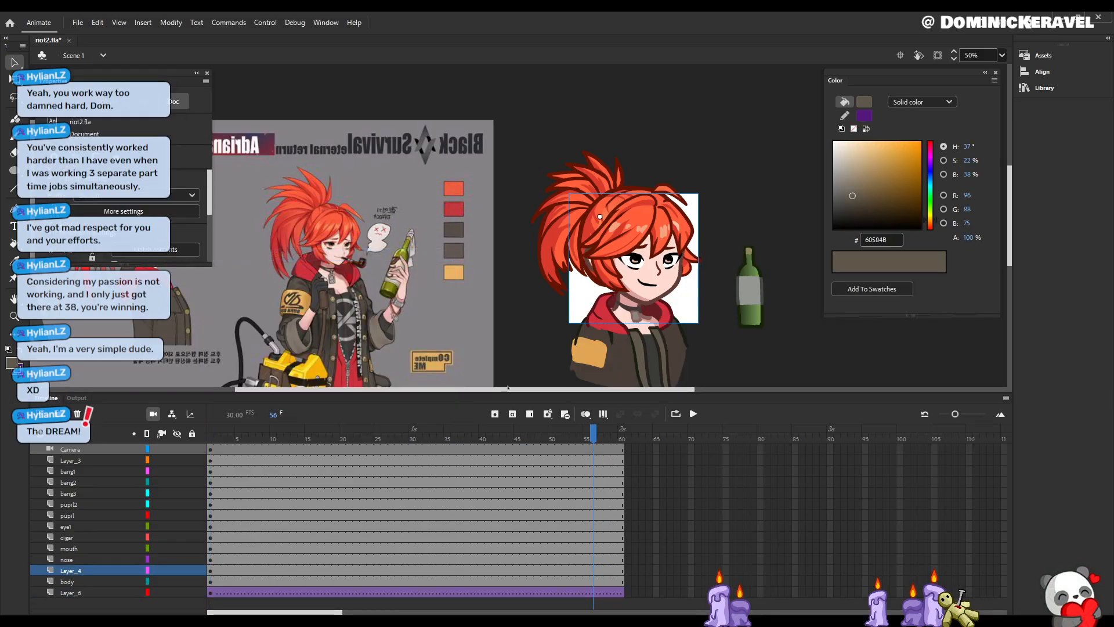
Step: Select the body layer's artwork on frame 1, save the document, and clear the selection
left_click(210, 581)
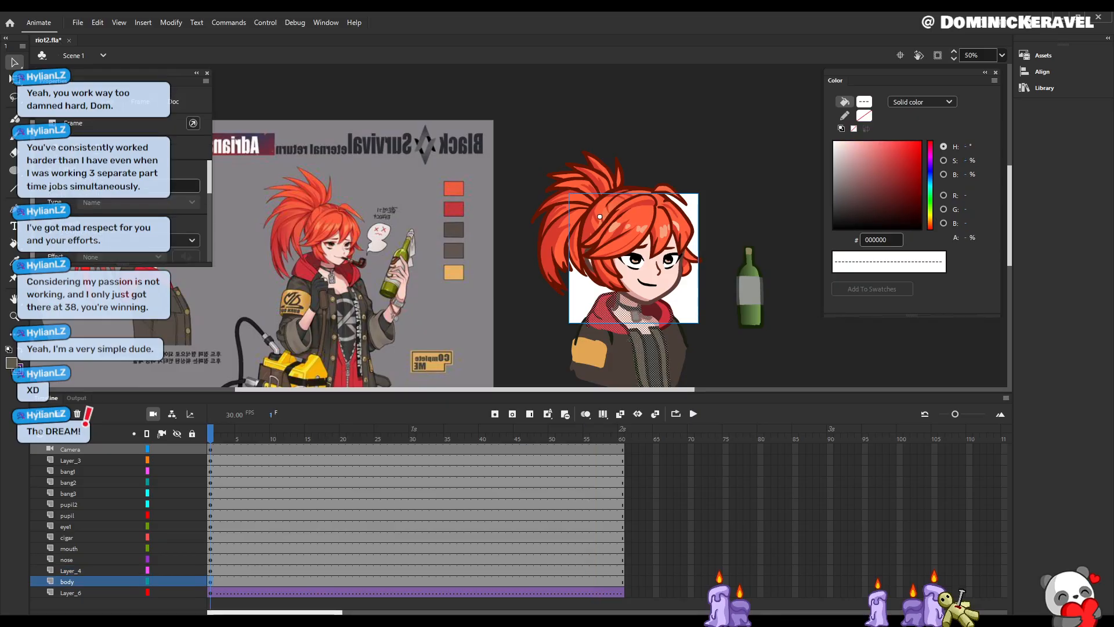
left_click(686, 336)
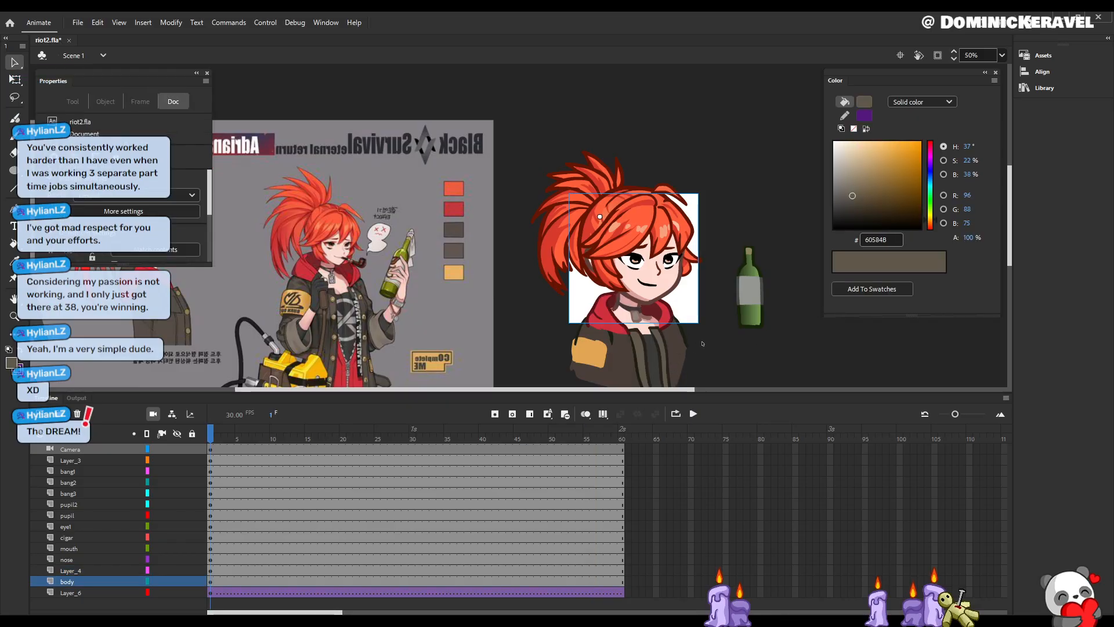
left_click(211, 581)
key("ctrl+s")
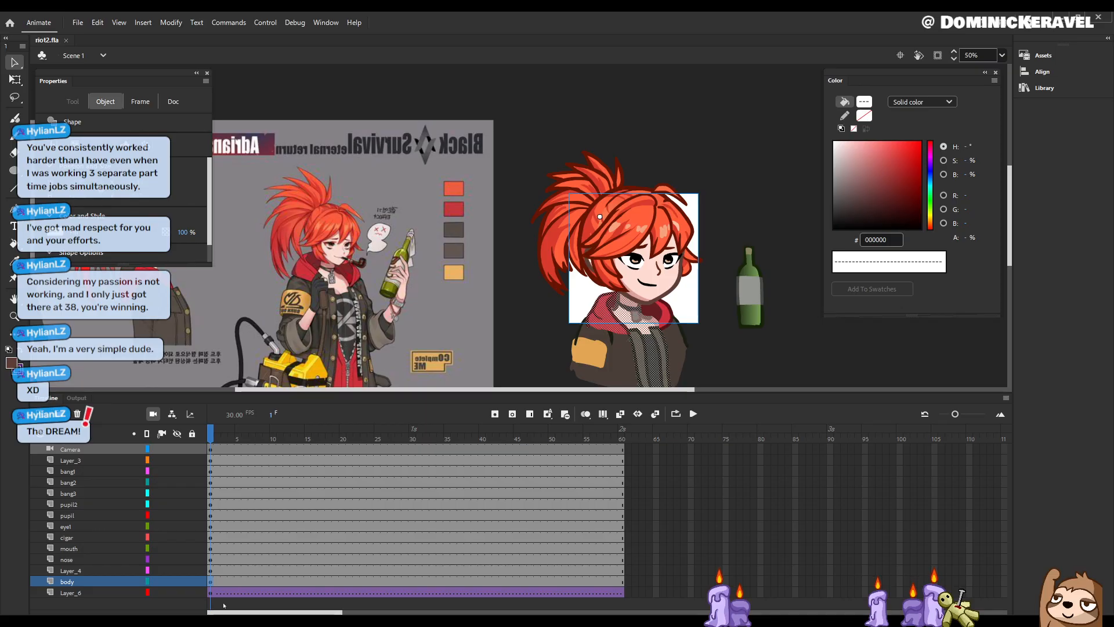
left_click(704, 336)
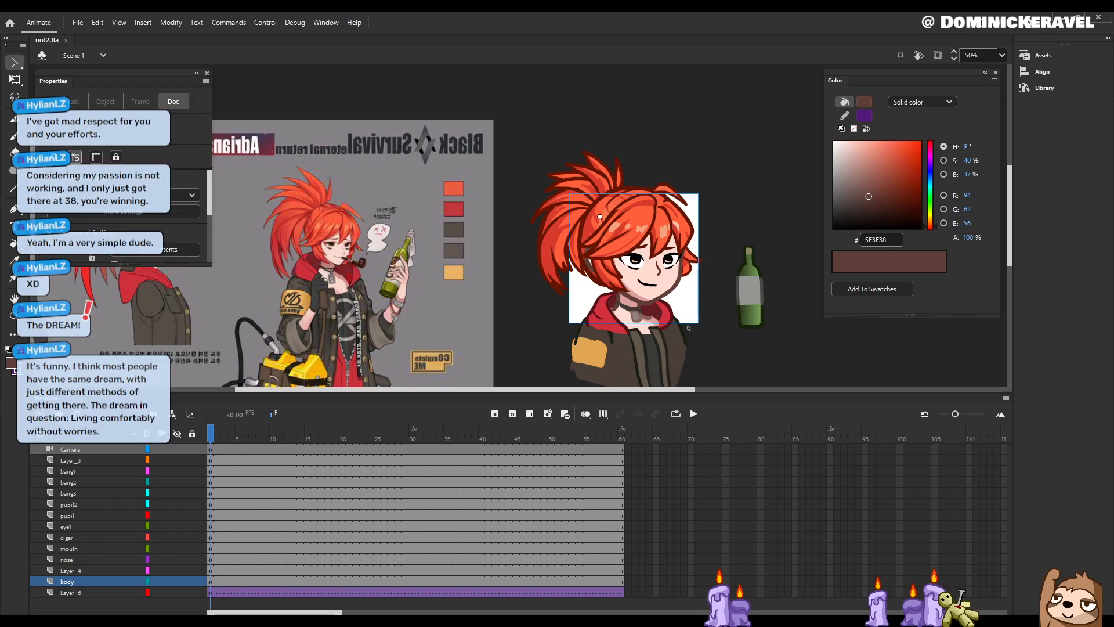
Step: Select the tweened jacket graphic on Layer_6 to check what it includes
key("e")
key("v")
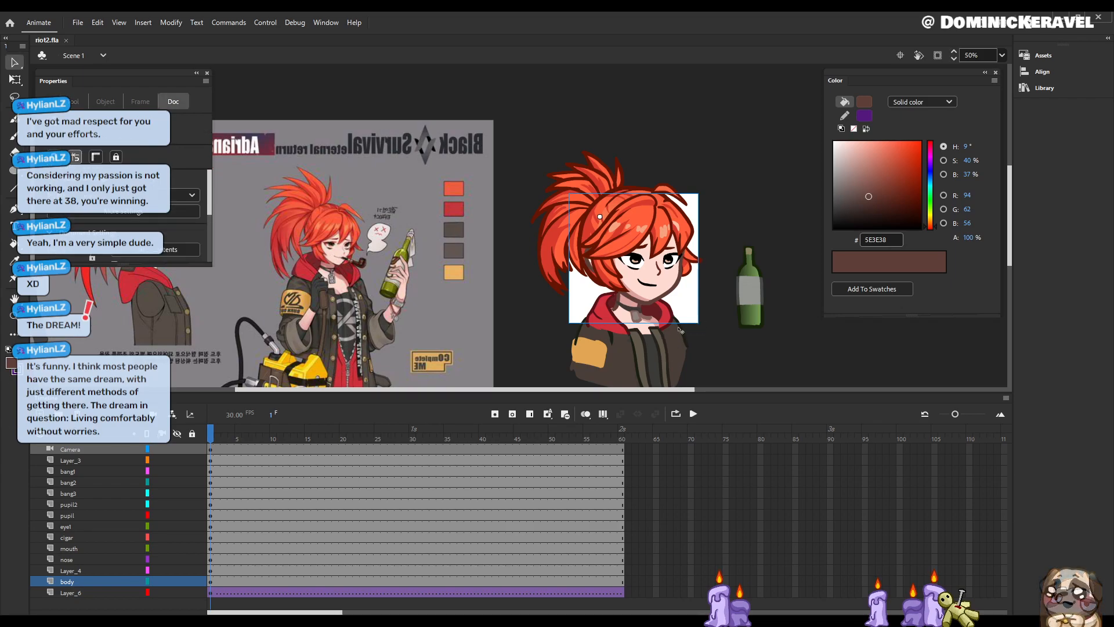
left_click(686, 329)
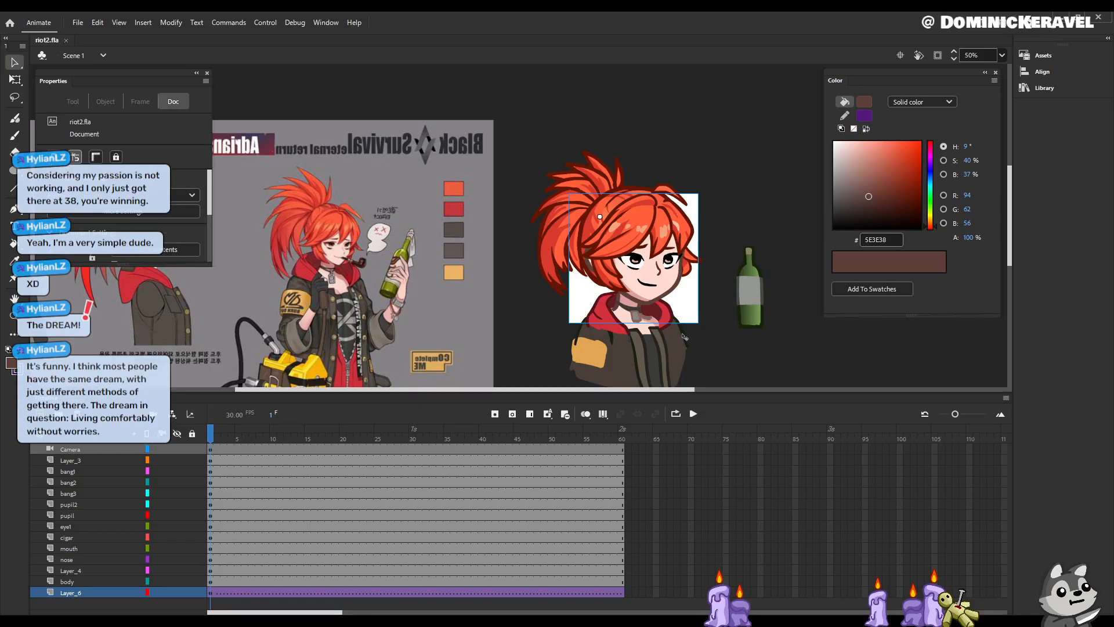
left_click_drag(720, 309, 714, 296)
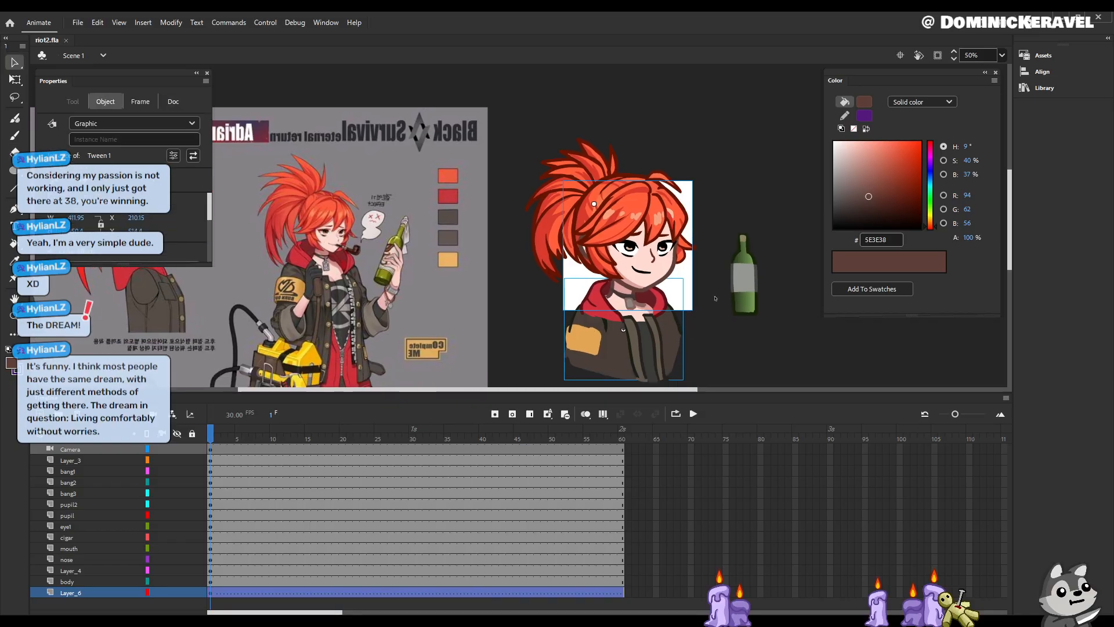
left_click_drag(761, 225, 777, 225)
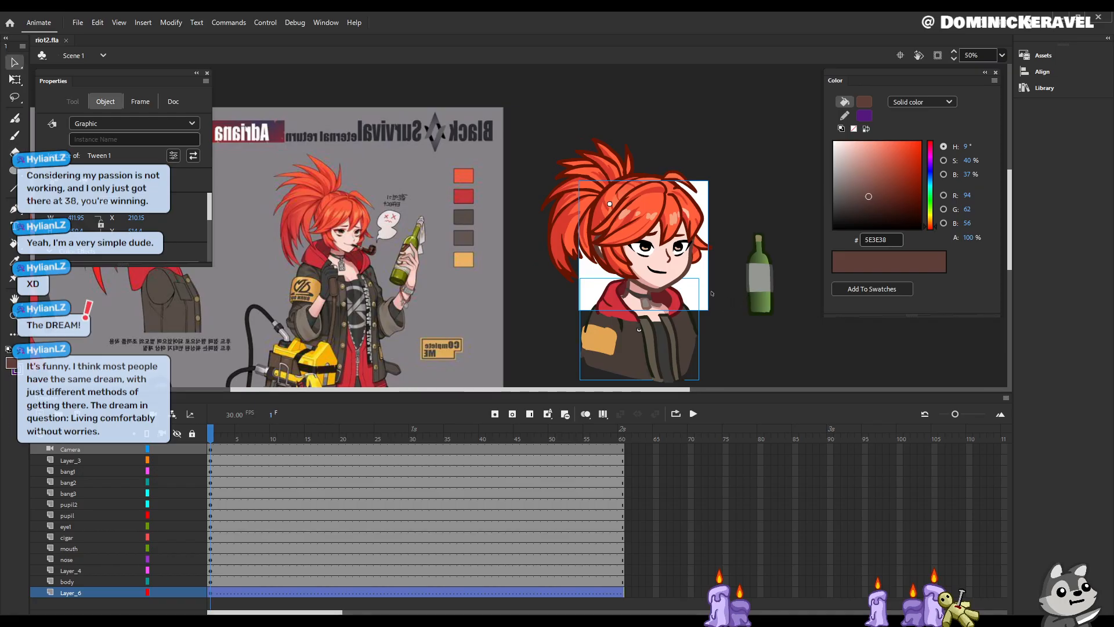
Step: Select the character's mouth and add a new layer directly above the mouth layer
left_click_drag(688, 225, 716, 240)
left_click(691, 290)
key("e")
key("b")
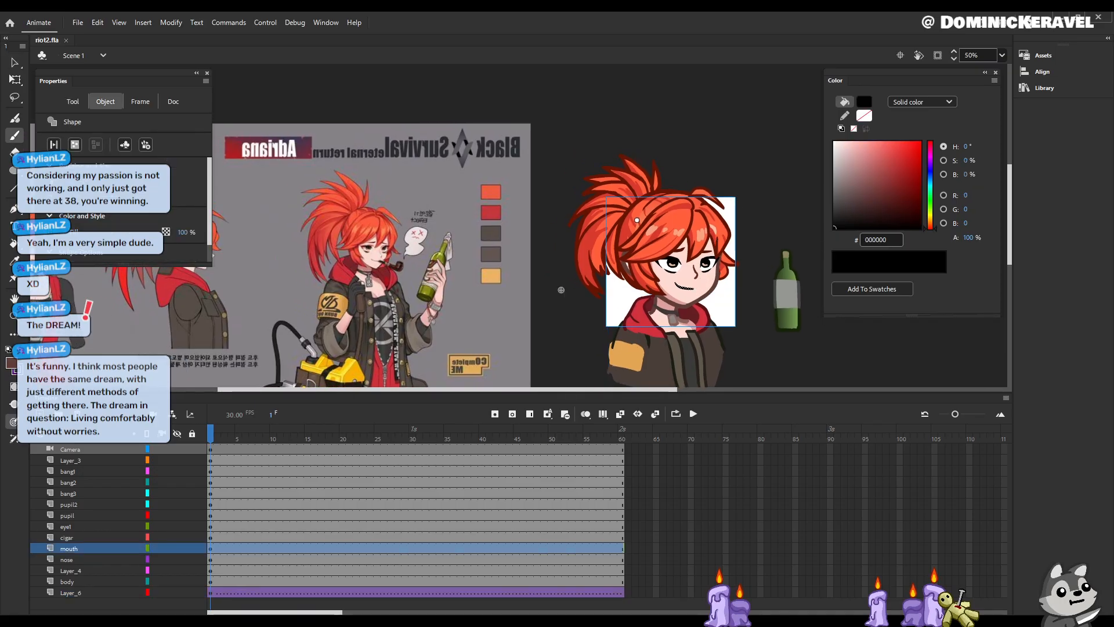
left_click(39, 414)
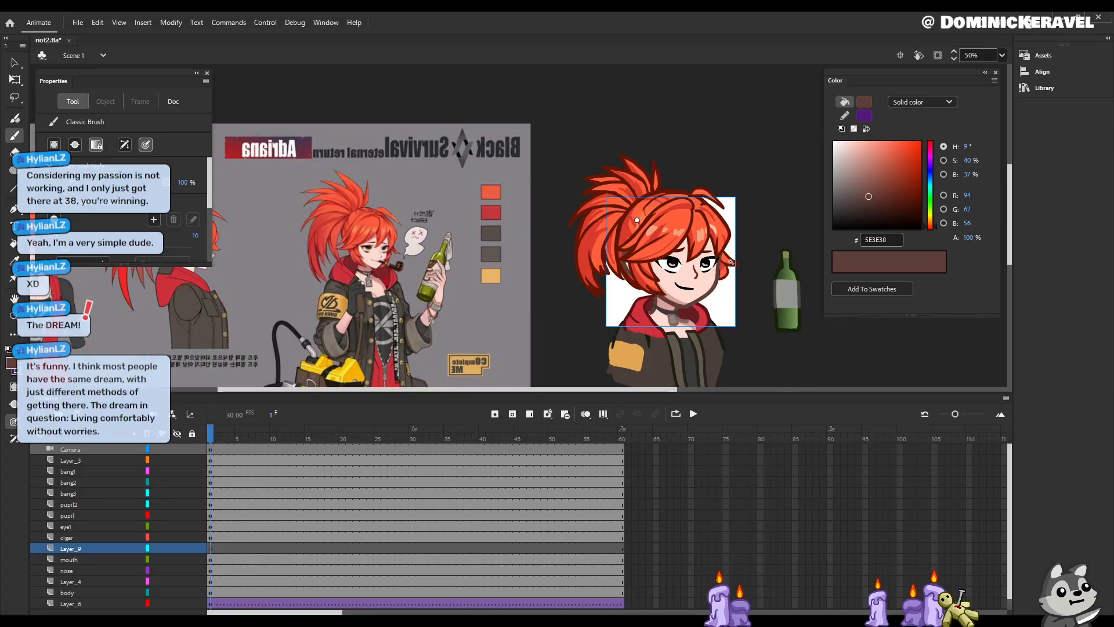
Step: Set the fill to dark brown 542B24 and paint a smoking pipe with stem and bowl beside the mouth on Layer_9
left_click(883, 199)
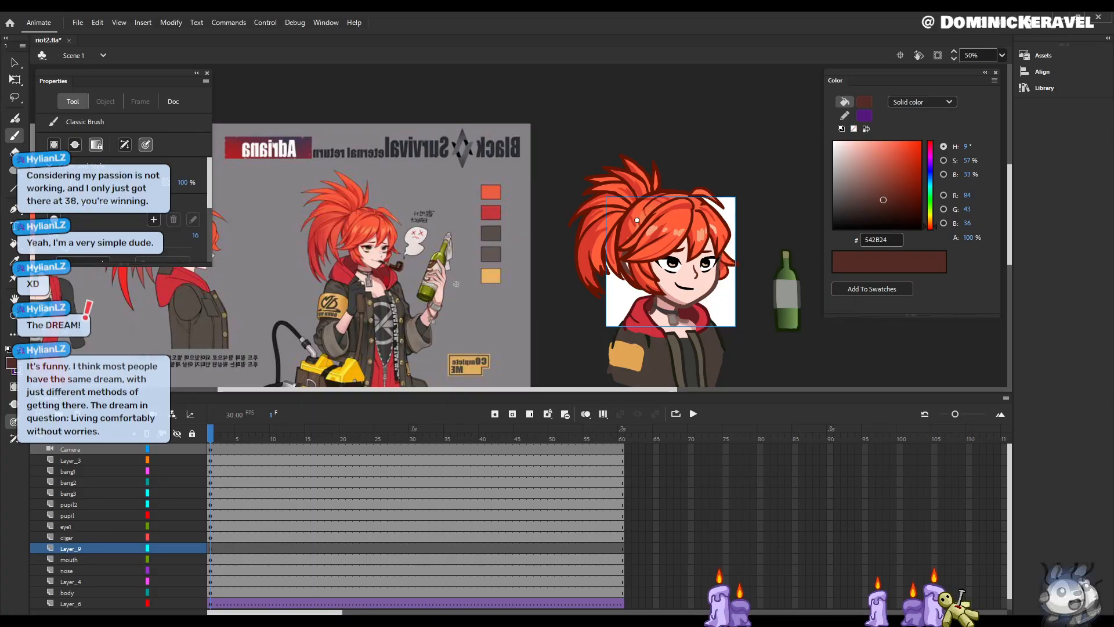
left_click(504, 300)
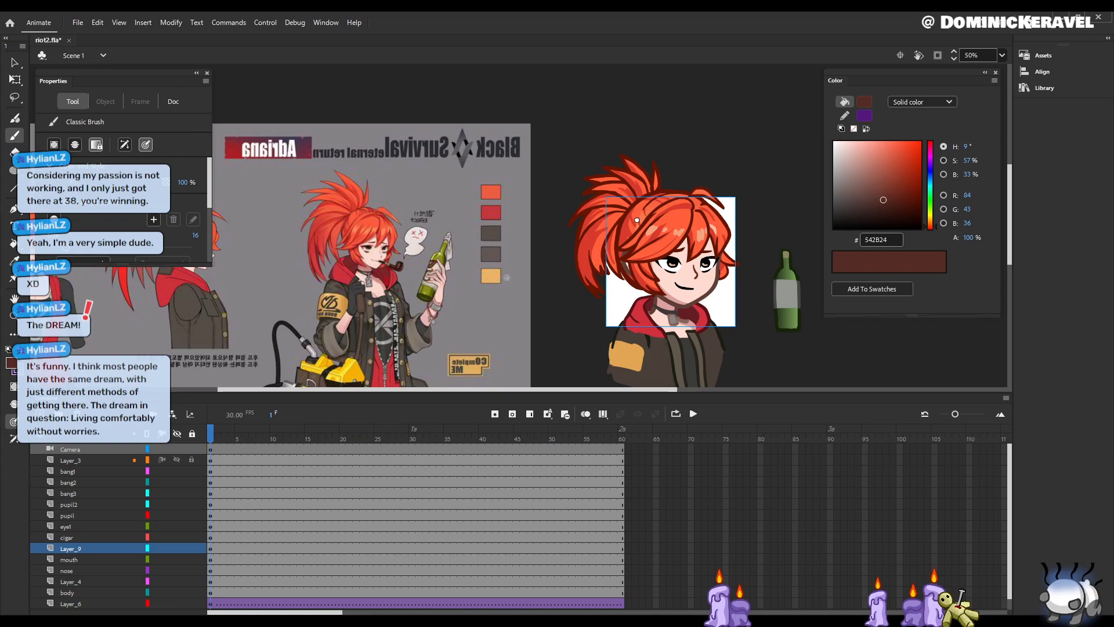
key("b")
left_click_drag(755, 241, 730, 234)
left_click_drag(699, 280, 718, 284)
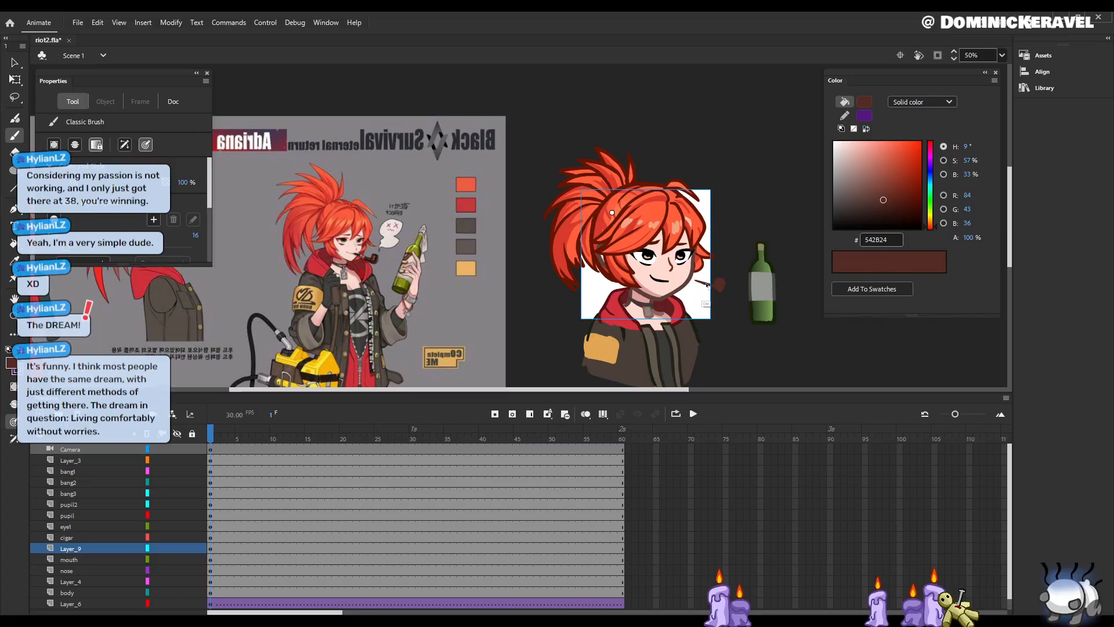
key("ctrl+t")
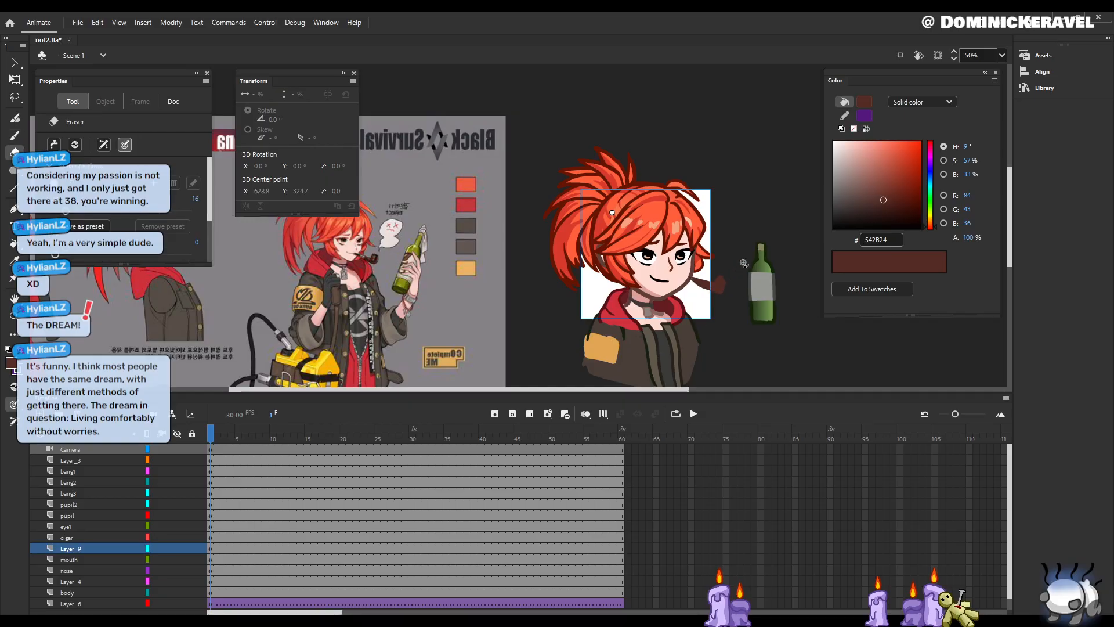
key("e")
Step: Paint the pipe bowl's opening in 1C1210, undoing a stray stroke, and sample the pipe's brown 542B24 as the fill colour
key("b")
left_click(871, 220)
key("ctrl+z")
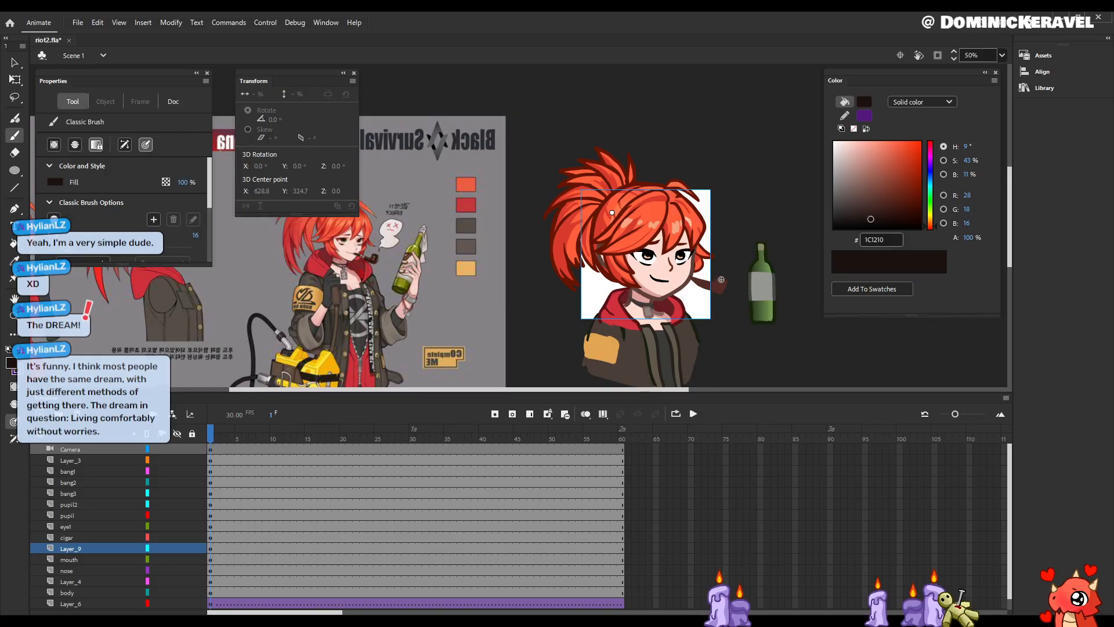
key("i")
left_click(721, 280)
key("b")
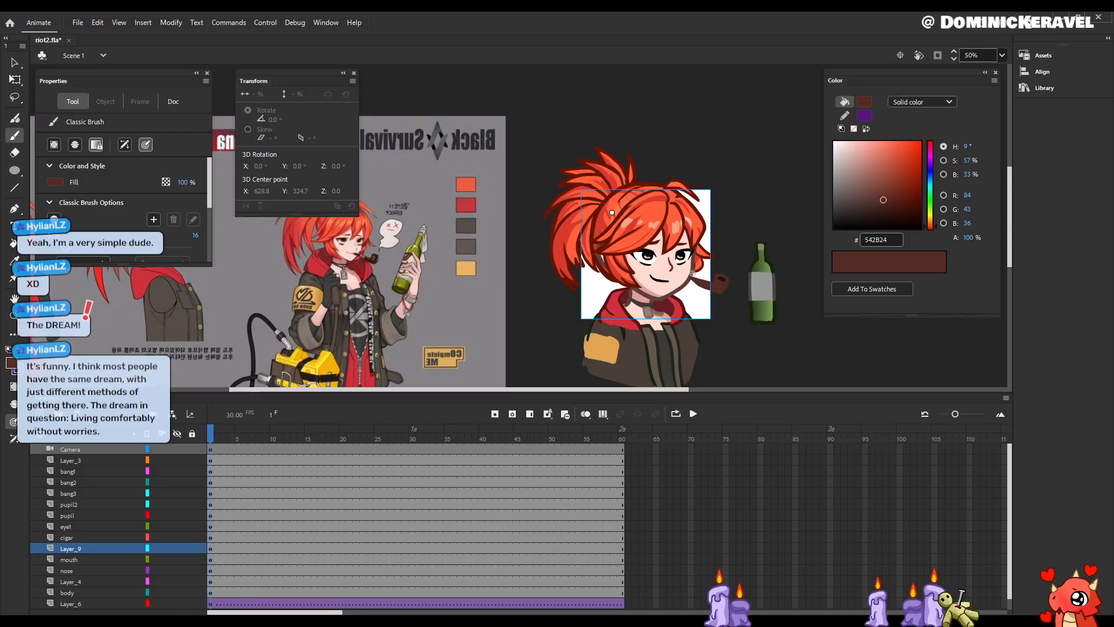
Step: Clean up the edges of the pipe's stem and bowl with the Eraser
key("e")
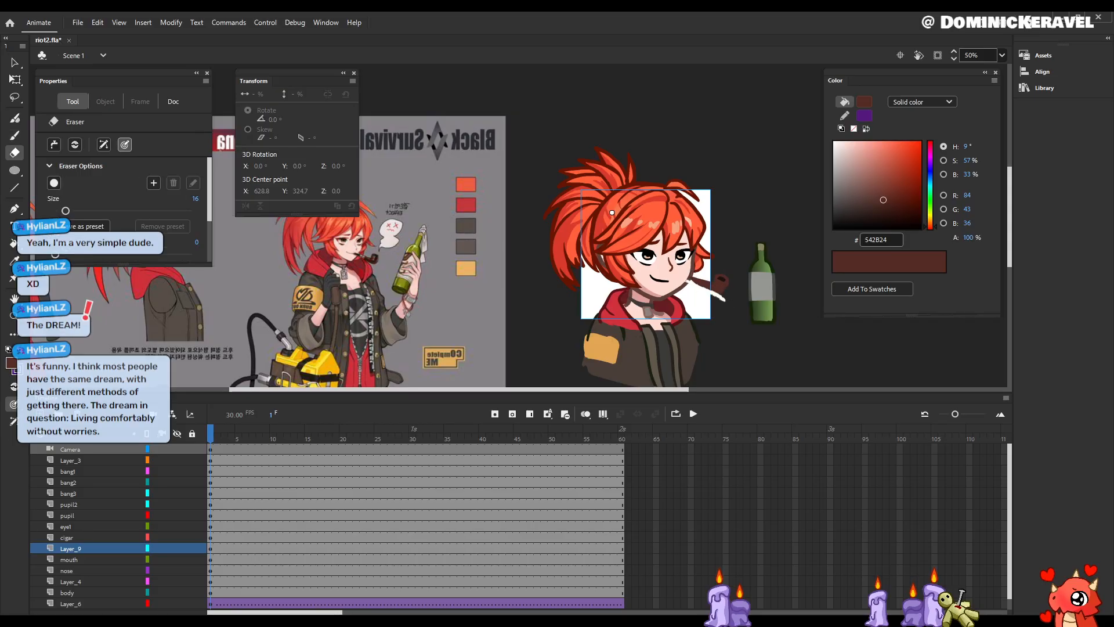
key("v")
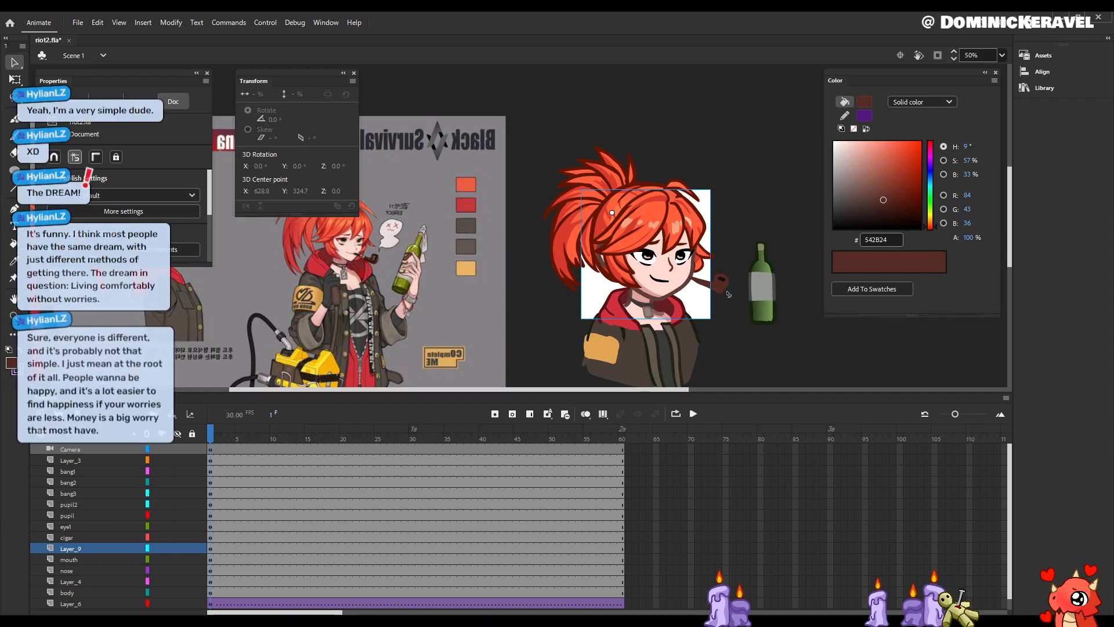
key("e")
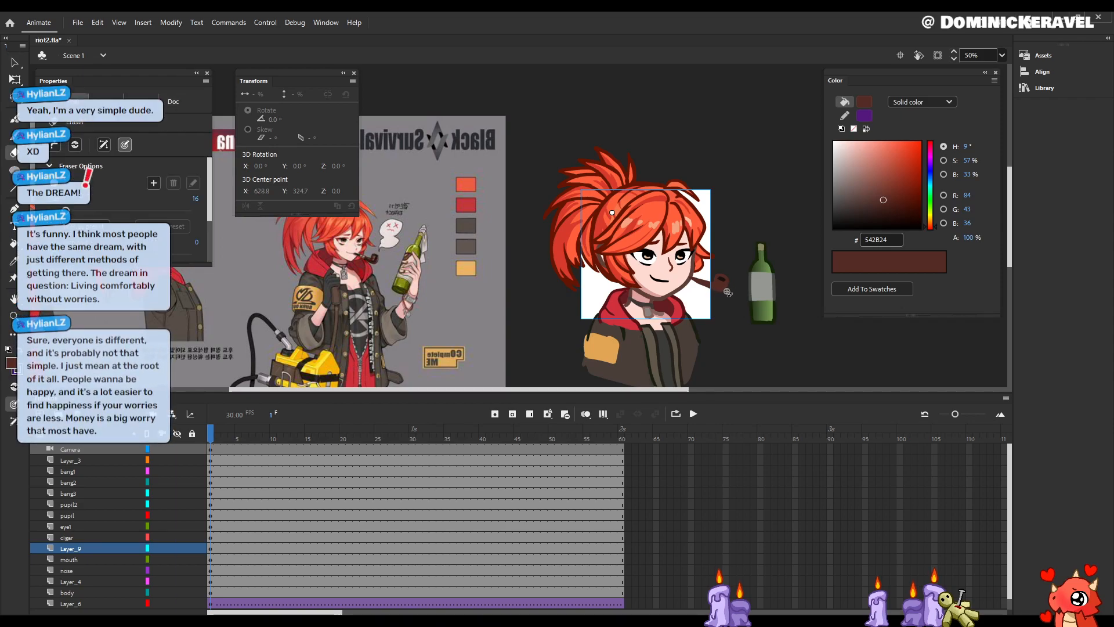
key("v")
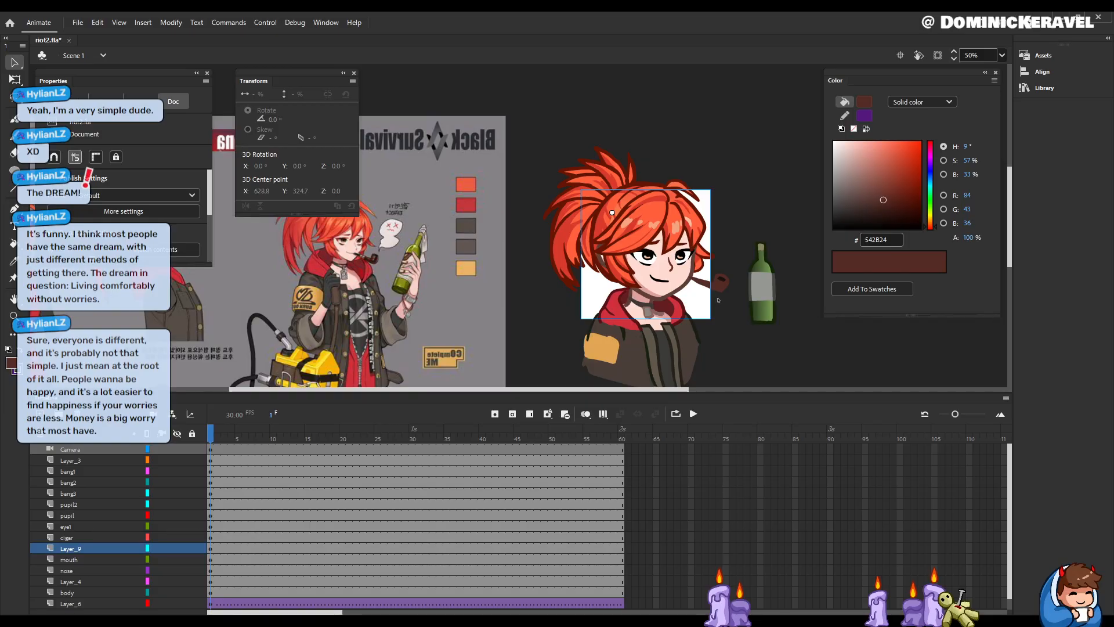
Step: Sample the pipe bowl's dark colour 1C1210 as the brush fill
key("b")
left_click(720, 279)
key("b")
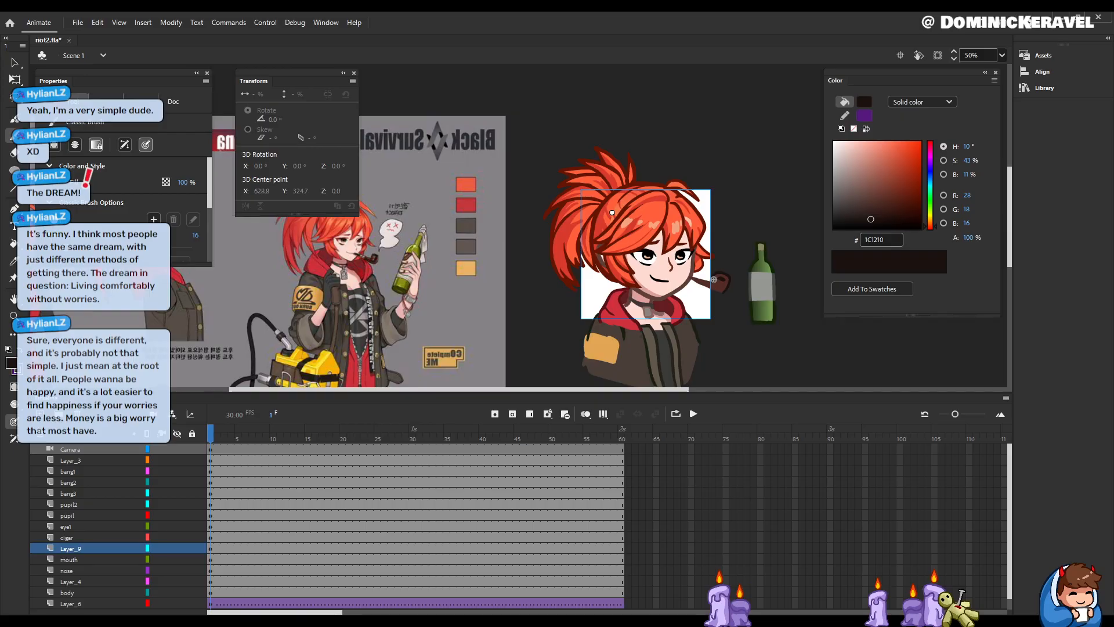
Step: Try a dark brush stroke along the pipe's stem, and undo it
mouse_move(712, 280)
left_mouse_down()
mouse_move(687, 275)
mouse_move(720, 291)
mouse_move(687, 277)
left_mouse_up()
key("ctrl+z")
key("ctrl+z")
key("ctrl+z")
Step: Change the brush mode and paint a dark 1C1210 outline around the pipe's stem and bowl
left_click(14, 404)
key("ctrl+=")
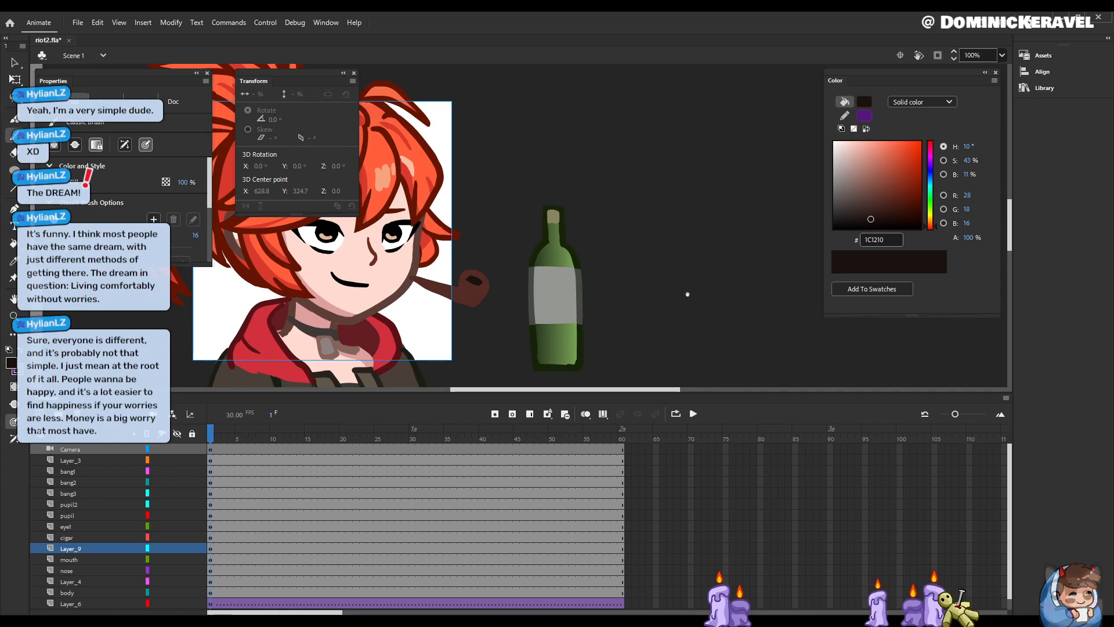
mouse_move(458, 287)
left_mouse_down()
mouse_move(468, 270)
mouse_move(487, 272)
mouse_move(486, 295)
mouse_move(437, 295)
mouse_move(407, 275)
mouse_move(474, 274)
mouse_move(483, 297)
mouse_move(472, 305)
mouse_move(429, 290)
left_mouse_up()
key("v")
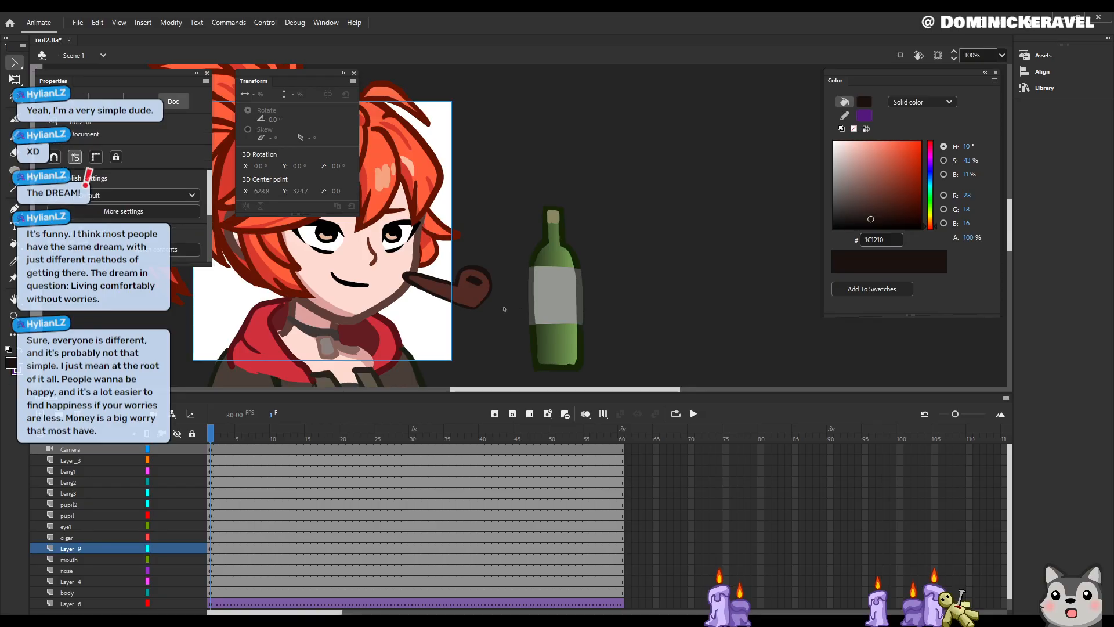
Step: Recolour the pipe's dark outline and bowl opening to 2B1B18
key("ctrl+minus")
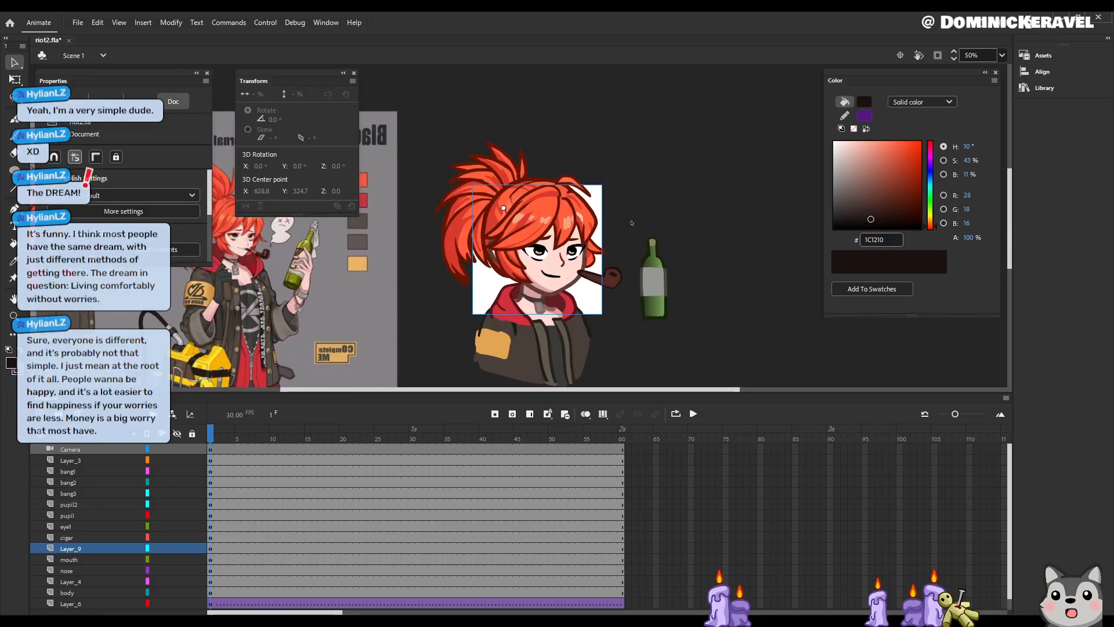
key("b")
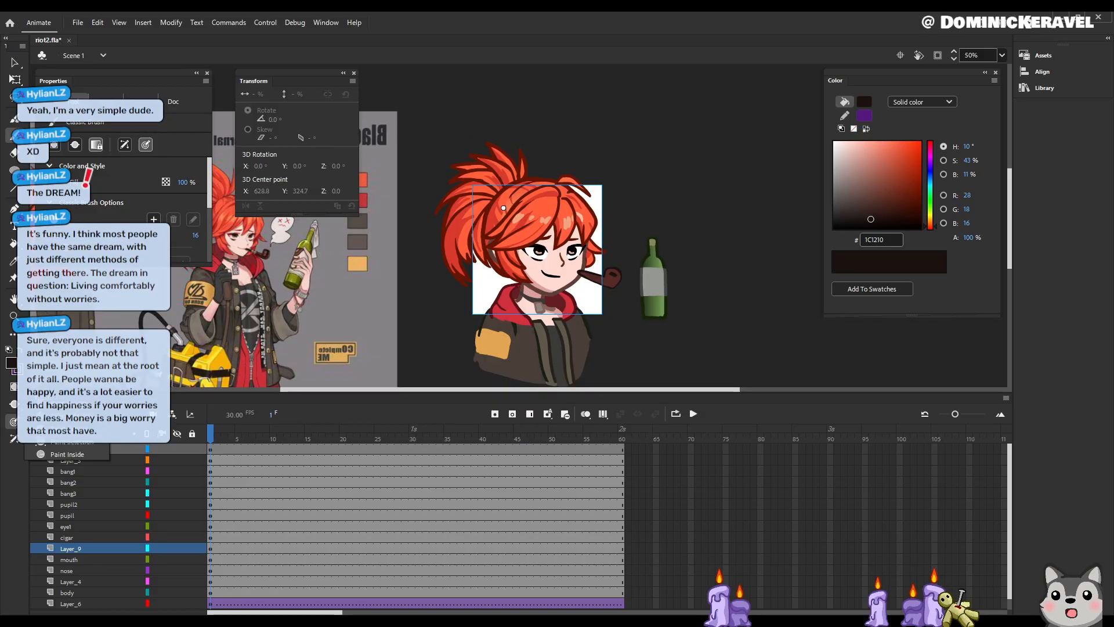
key("ctrl+equal")
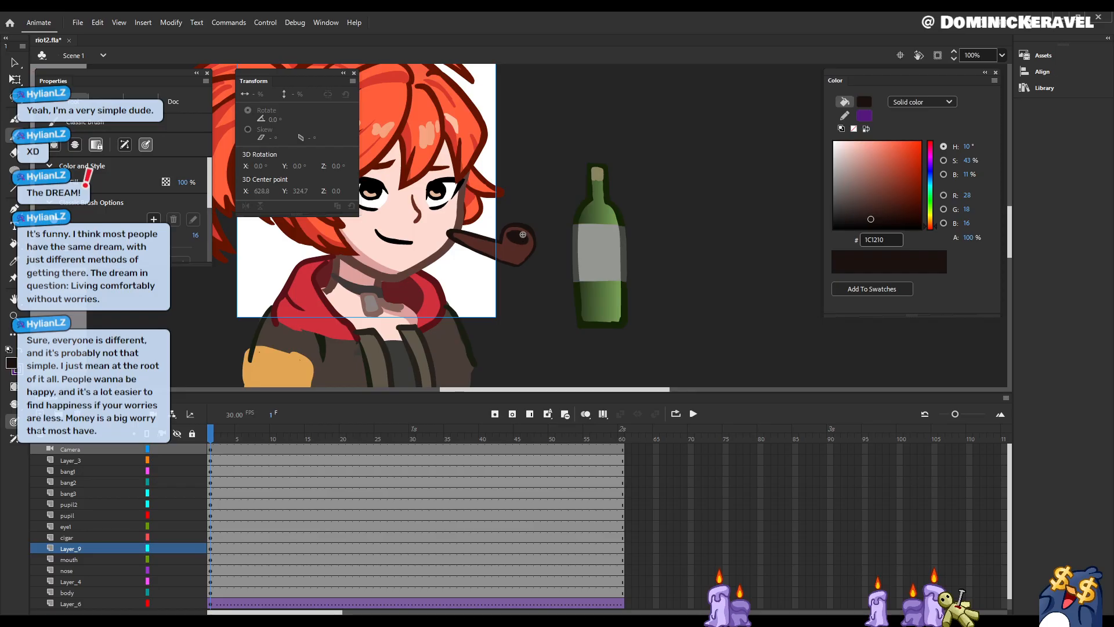
key("v")
left_click_drag(537, 262, 578, 290)
key("b")
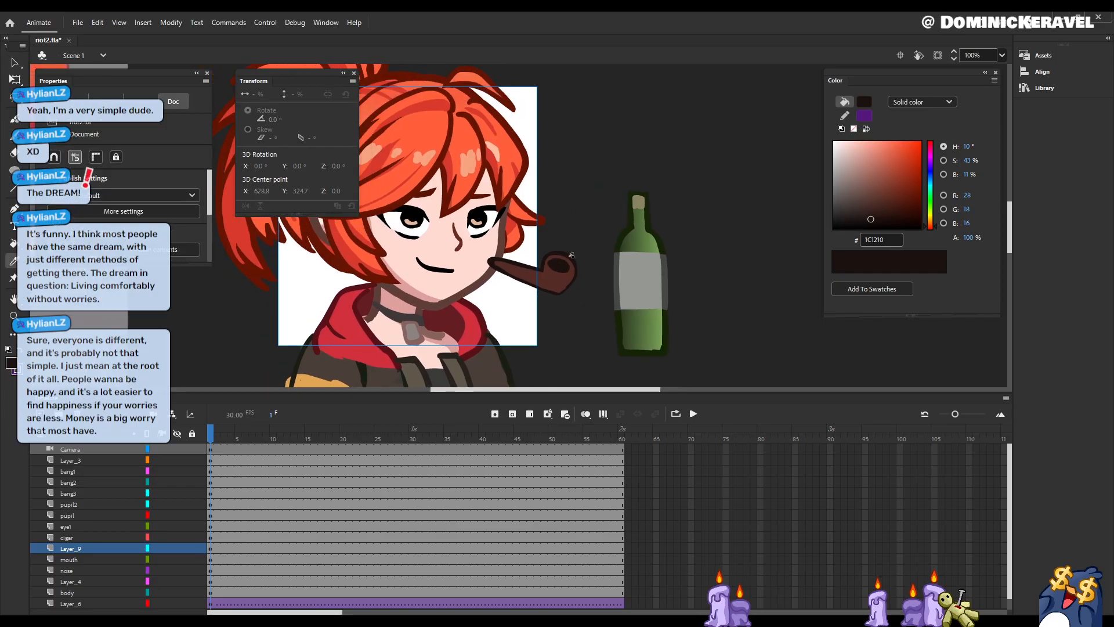
key("v")
left_click(571, 263)
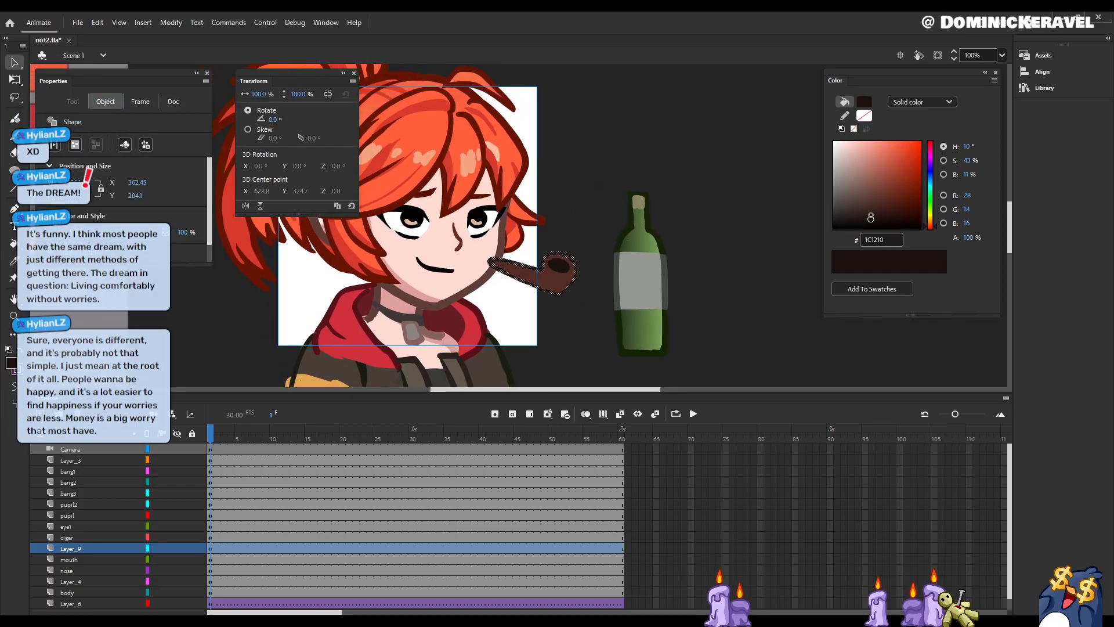
left_click(587, 270)
key("b")
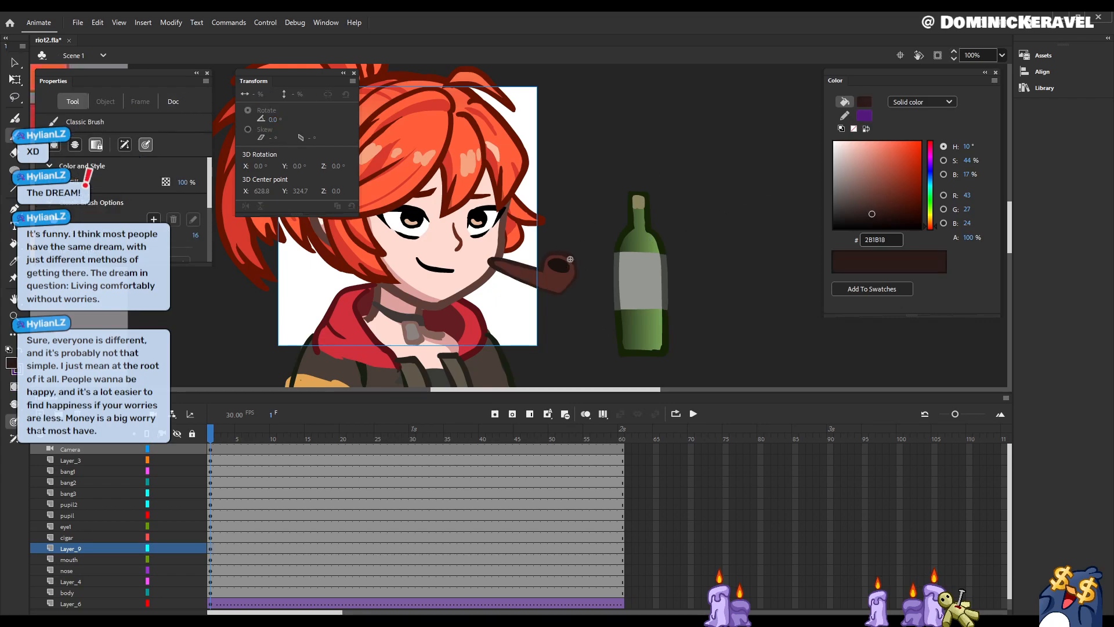
Step: Touch up the pipe's bowl and mouthpiece end with the 2B1B18 brush and the Eraser
key("n")
key("b")
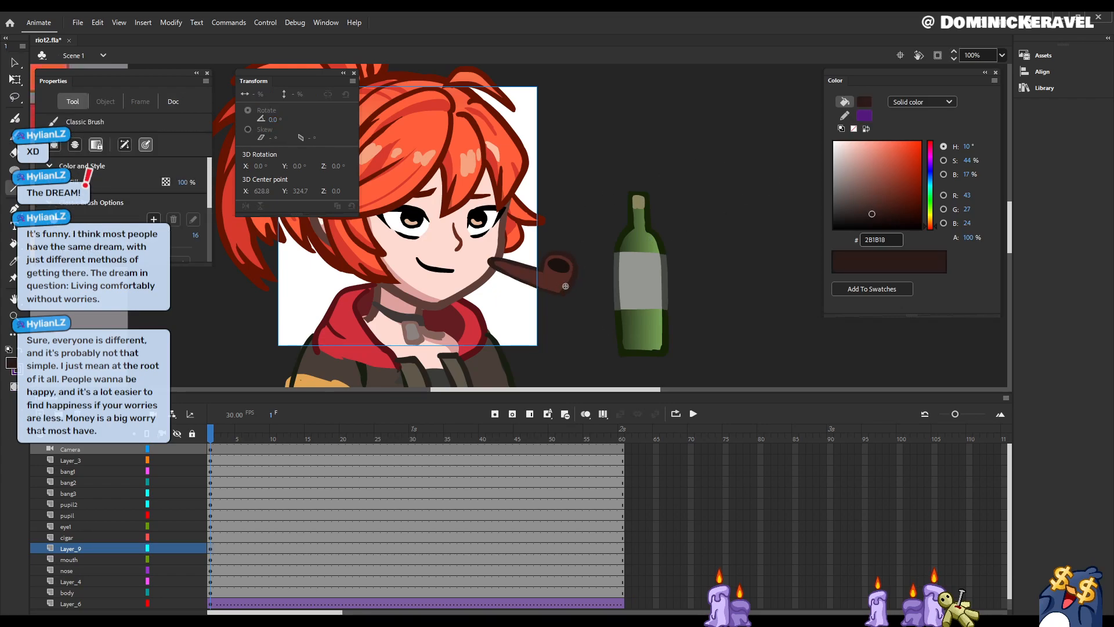
mouse_move(491, 265)
left_mouse_down()
mouse_move(574, 290)
mouse_move(553, 297)
mouse_move(482, 269)
left_mouse_up()
key("e")
left_click_drag(509, 283, 483, 268)
key("v")
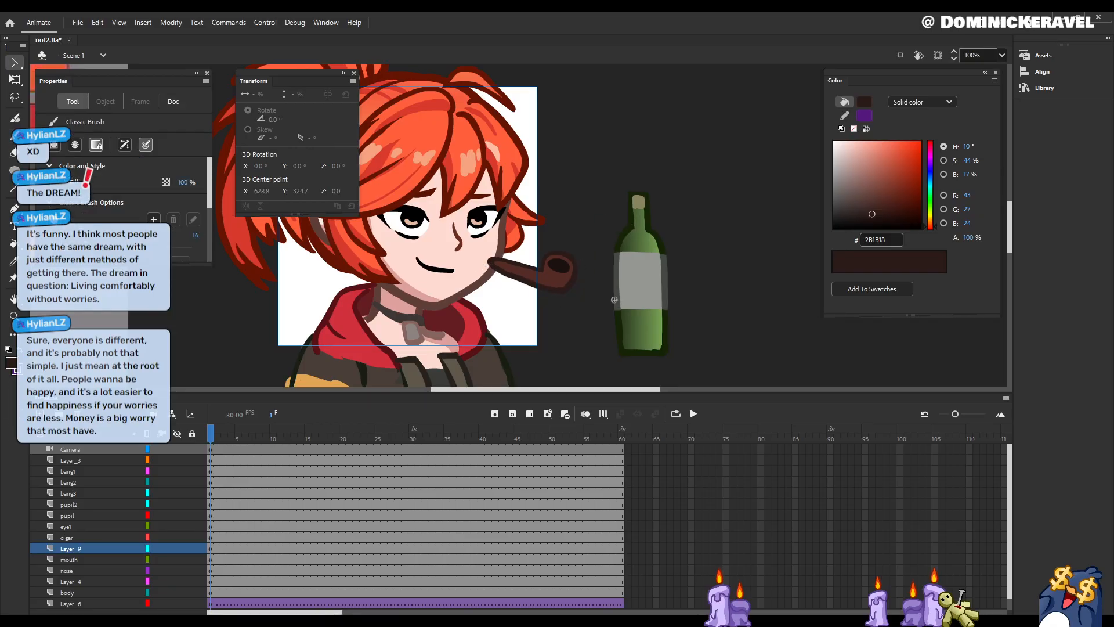
Step: Convert the whole pipe to a movie clip symbol named pipe and move it over the character's mouth
left_click(559, 262)
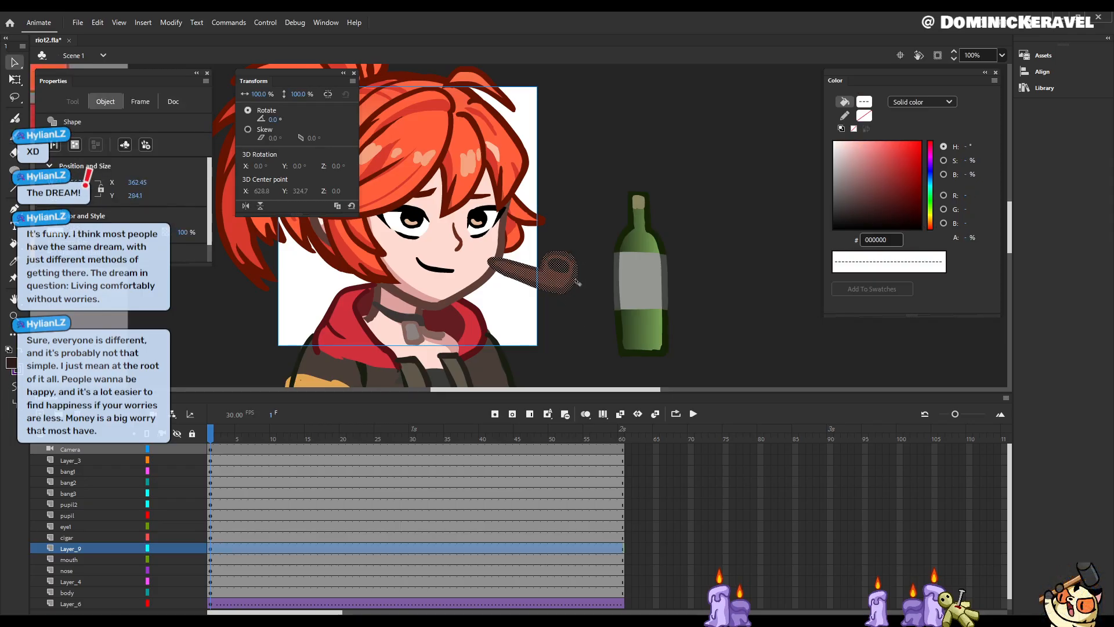
key("F8")
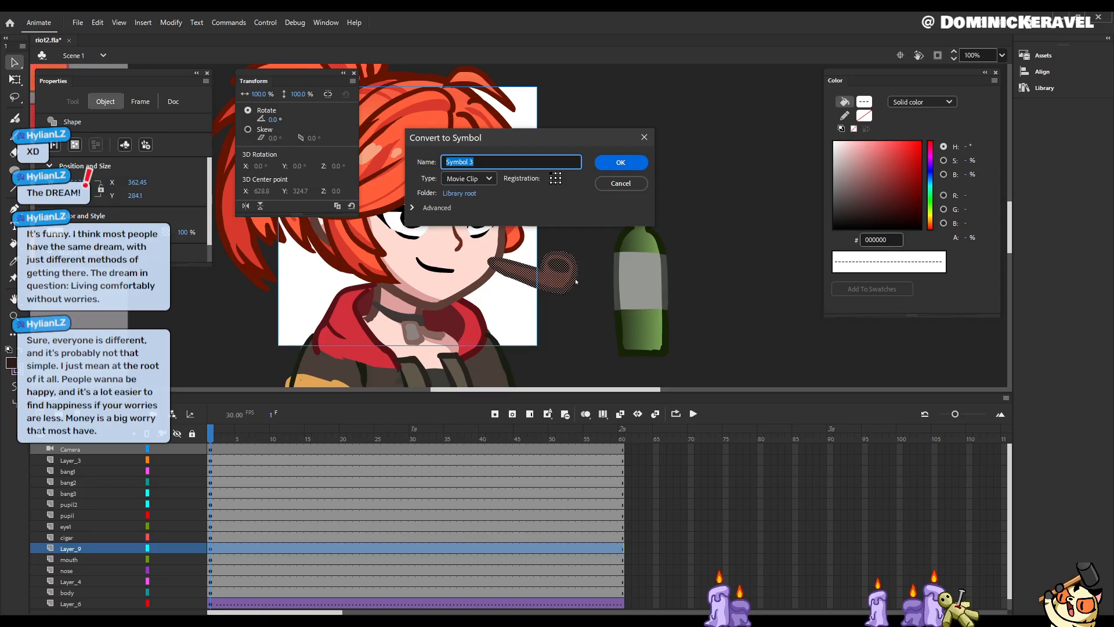
type("pipe")
key("Return")
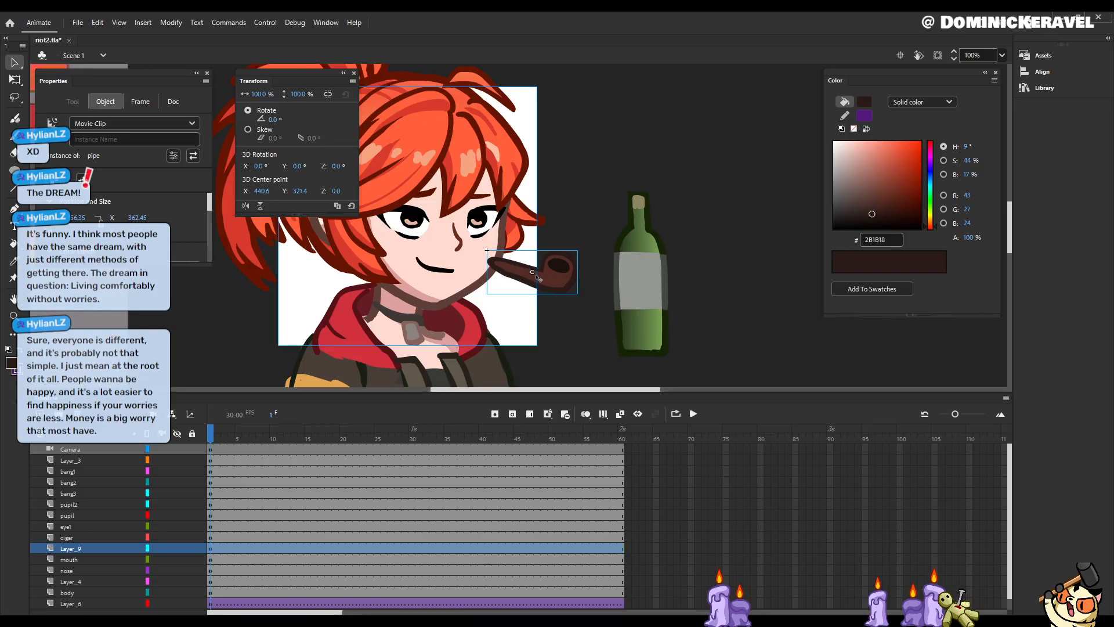
left_click_drag(540, 279, 700, 364)
key("ctrl+minus")
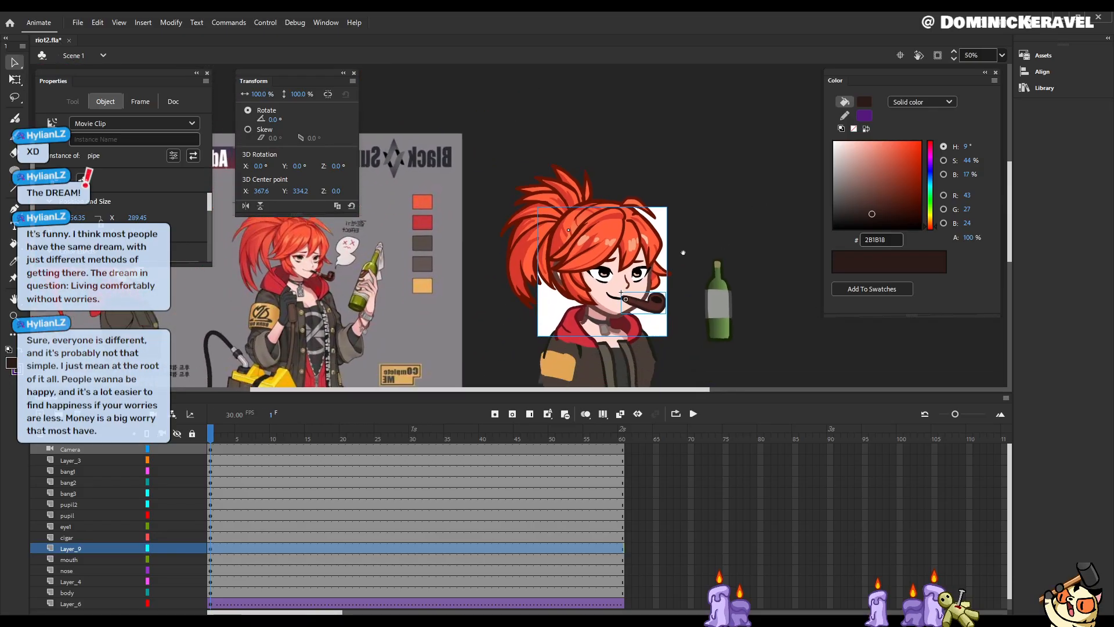
Step: Inside the pipe symbol, slim down and refine the stem with the Eraser and the 2B1B18 brush
double_click(651, 304)
key("b")
key("v")
left_click(680, 339)
key("i")
left_click(657, 313)
key("e")
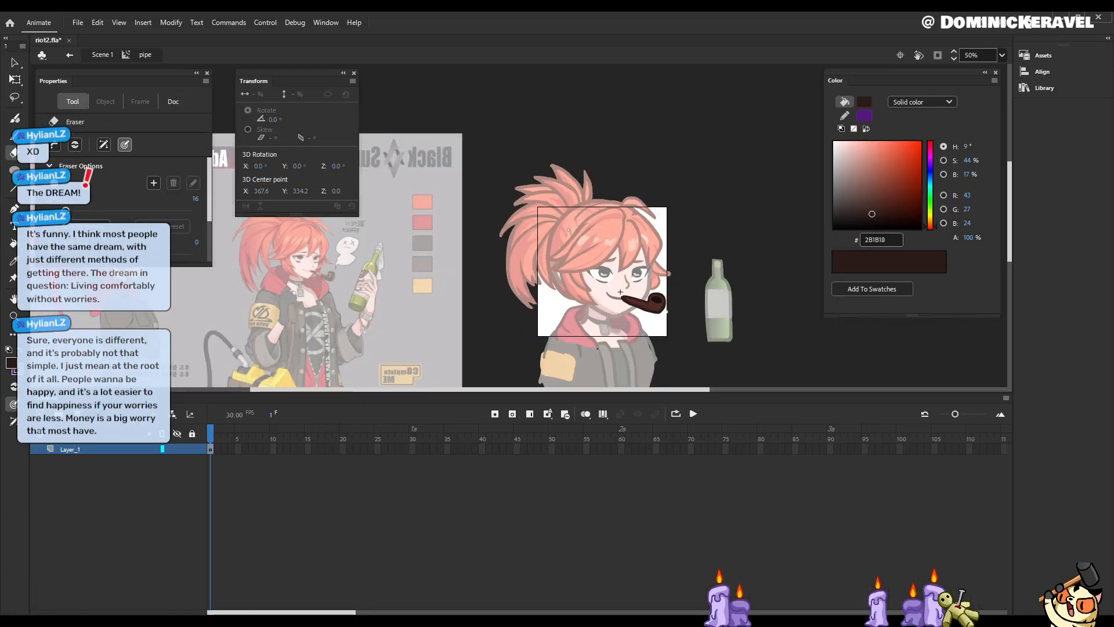
left_click_drag(642, 308, 617, 298)
key("b")
key("e")
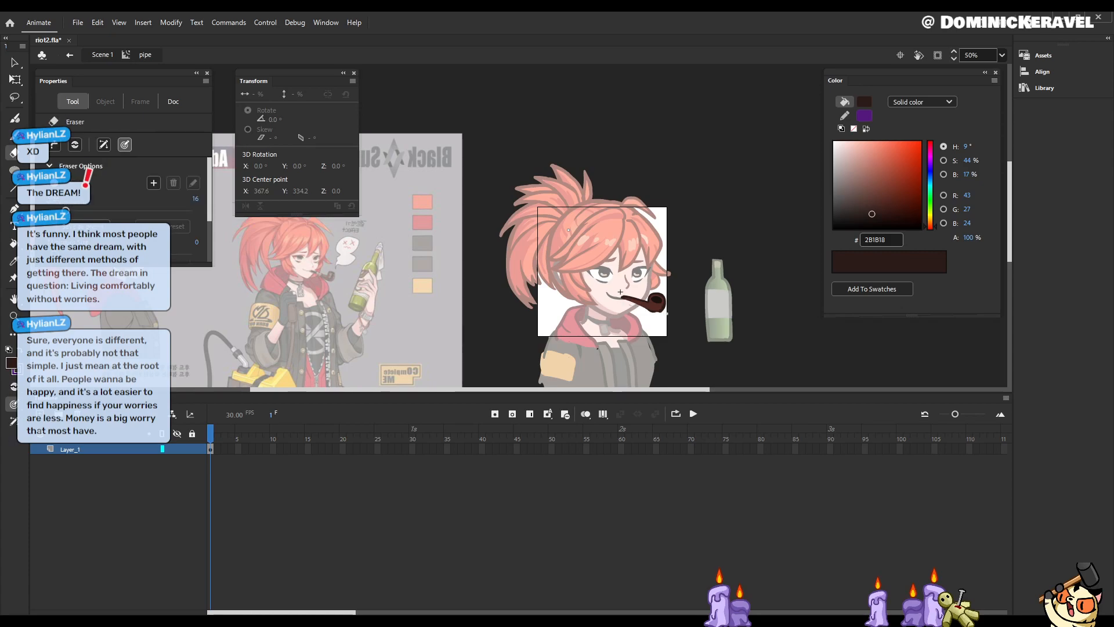
key("b")
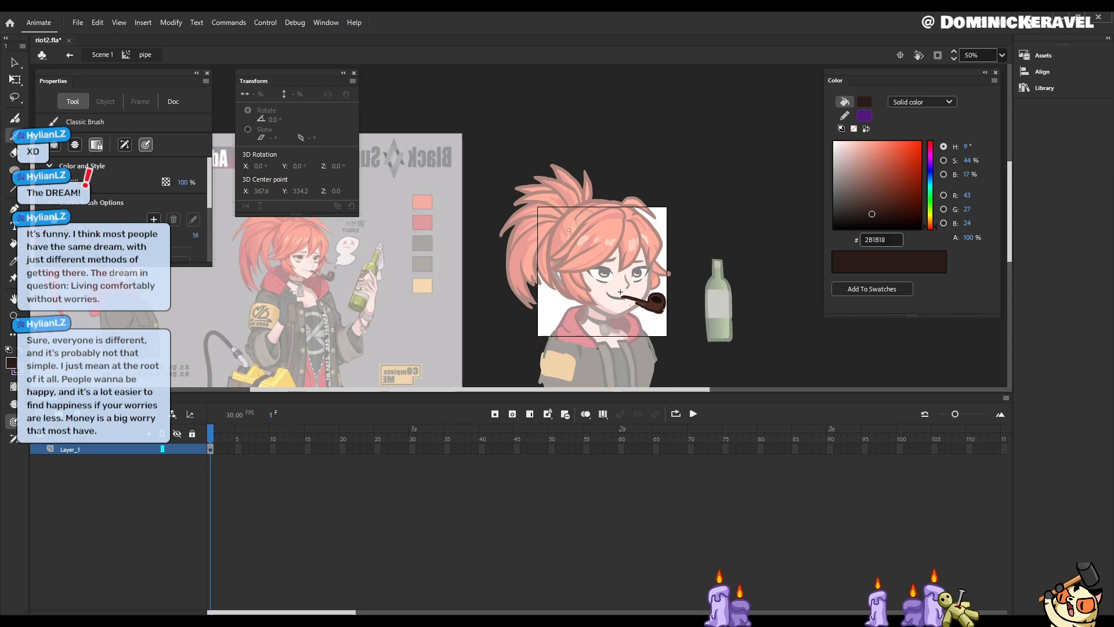
key("e")
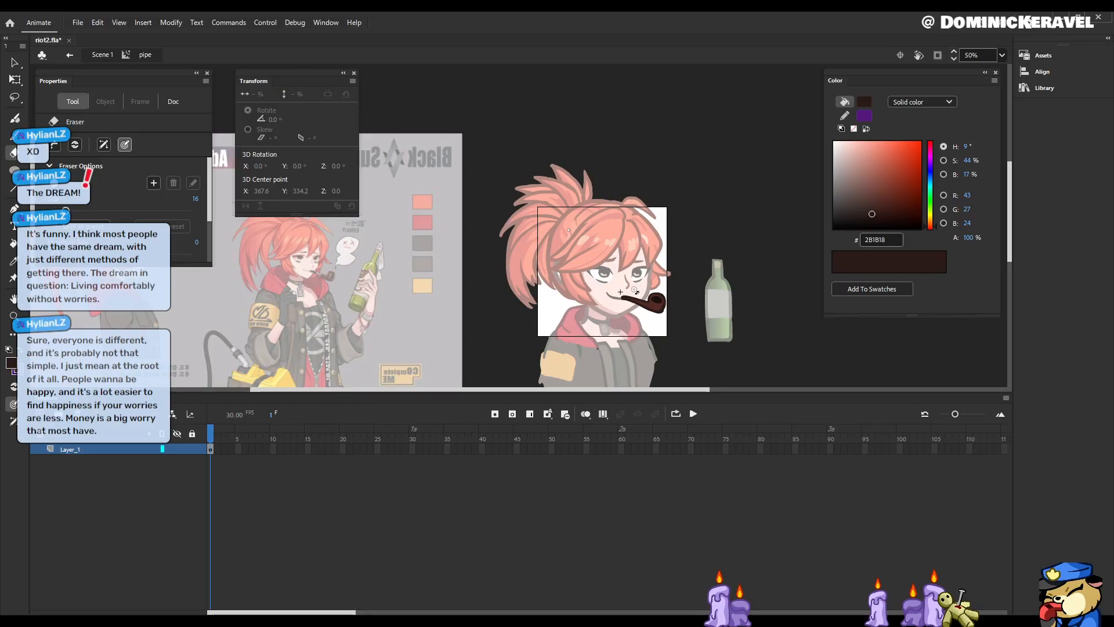
Step: Reposition the pipe at the mouth in the main scene, at X 300.25, and save the file
key("v")
double_click(698, 318)
left_click_drag(647, 302, 651, 303)
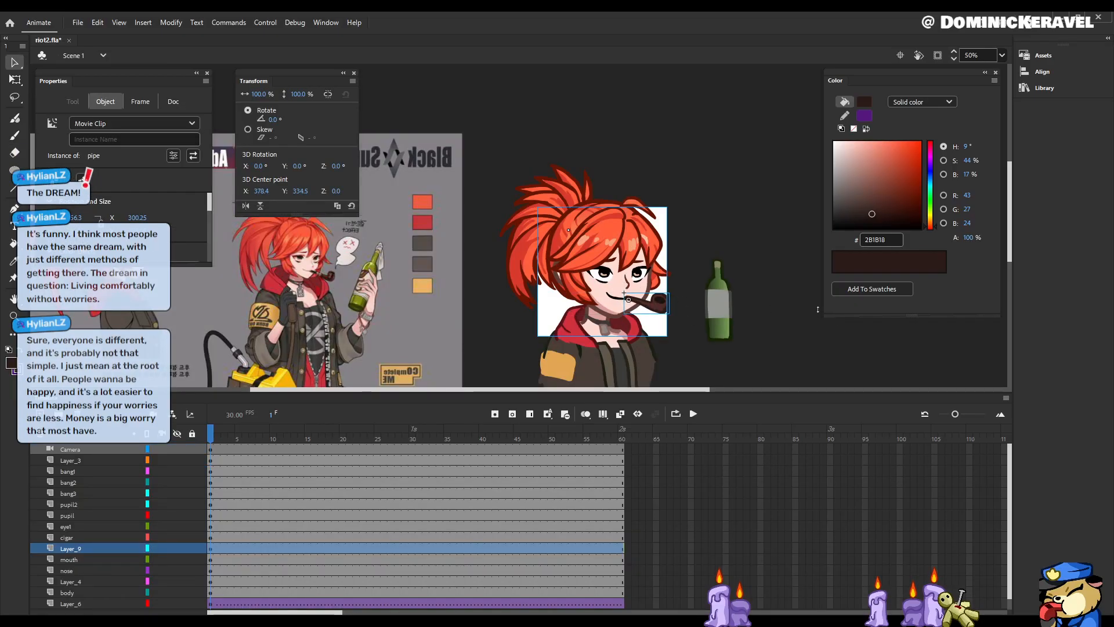
left_click(816, 310)
key("ctrl+s")
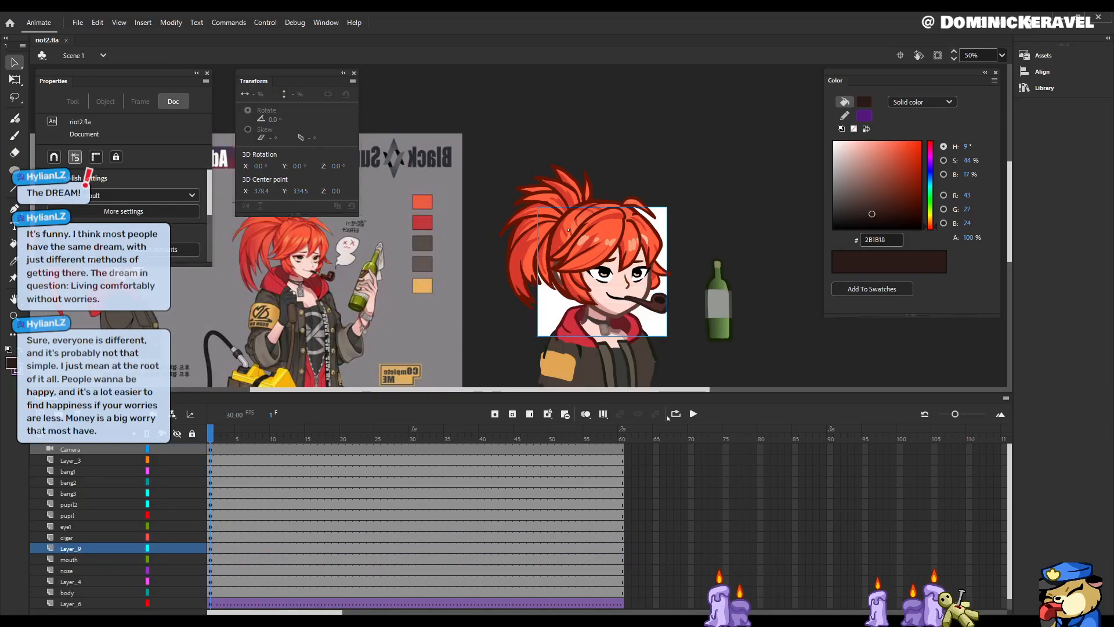
Step: Set the fill colour to 715954 while editing the pipe symbol, and save the file from the main scene
double_click(651, 303)
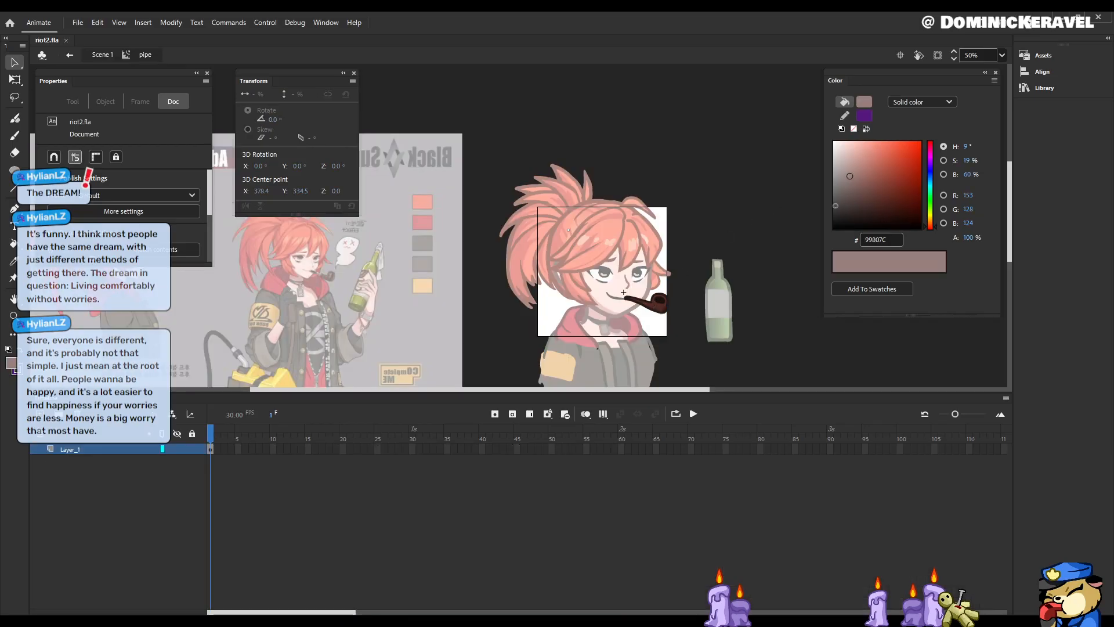
key("b")
left_click(856, 189)
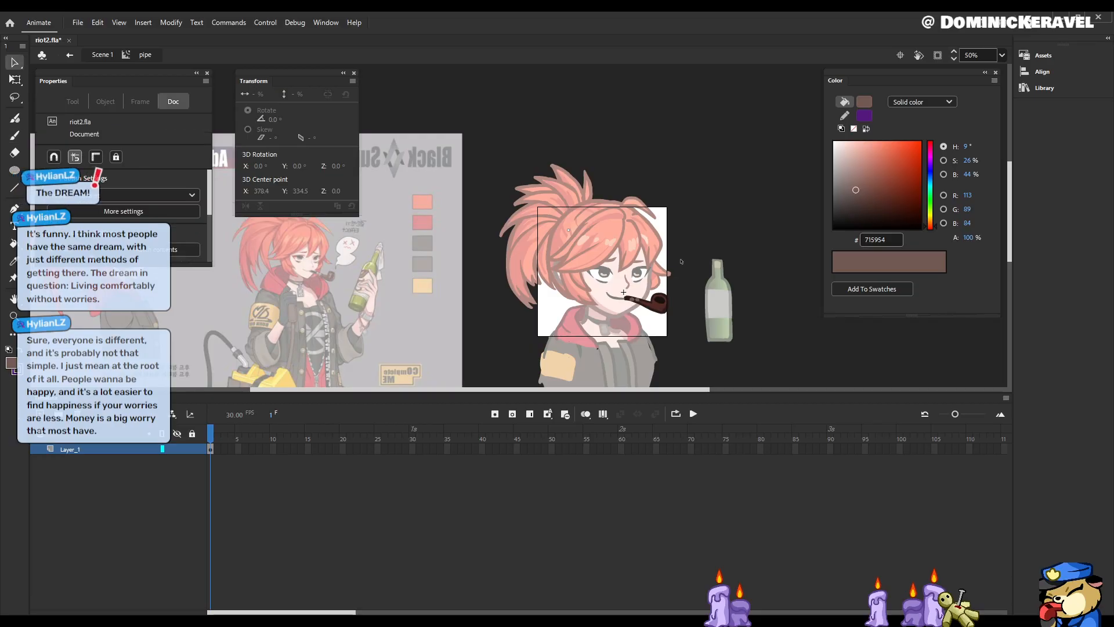
key("v")
double_click(715, 219)
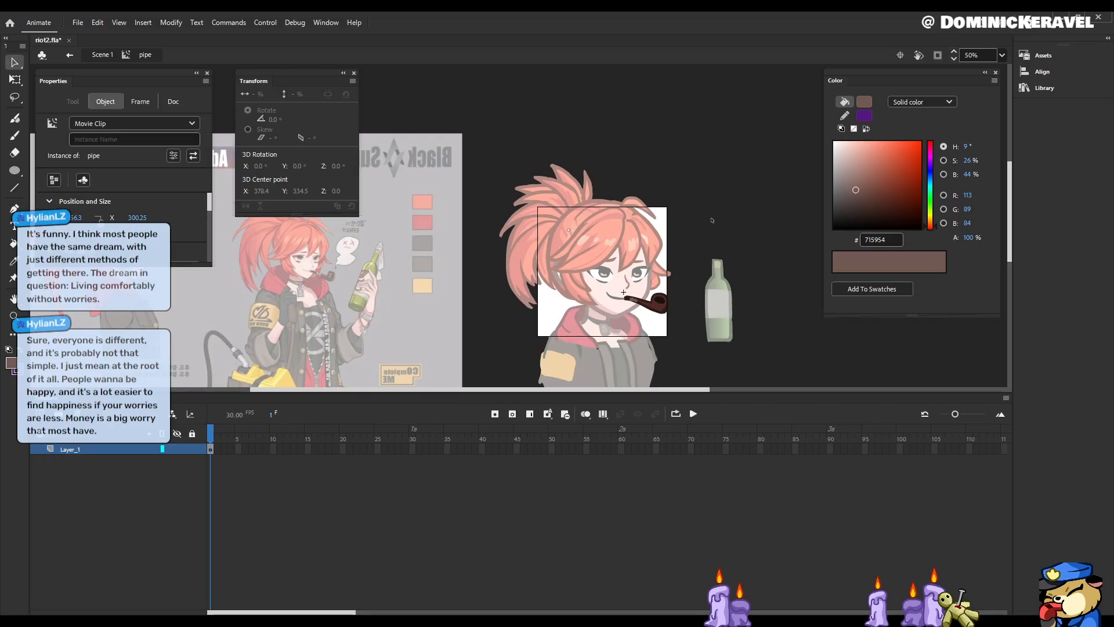
left_click(726, 228)
key("ctrl+s")
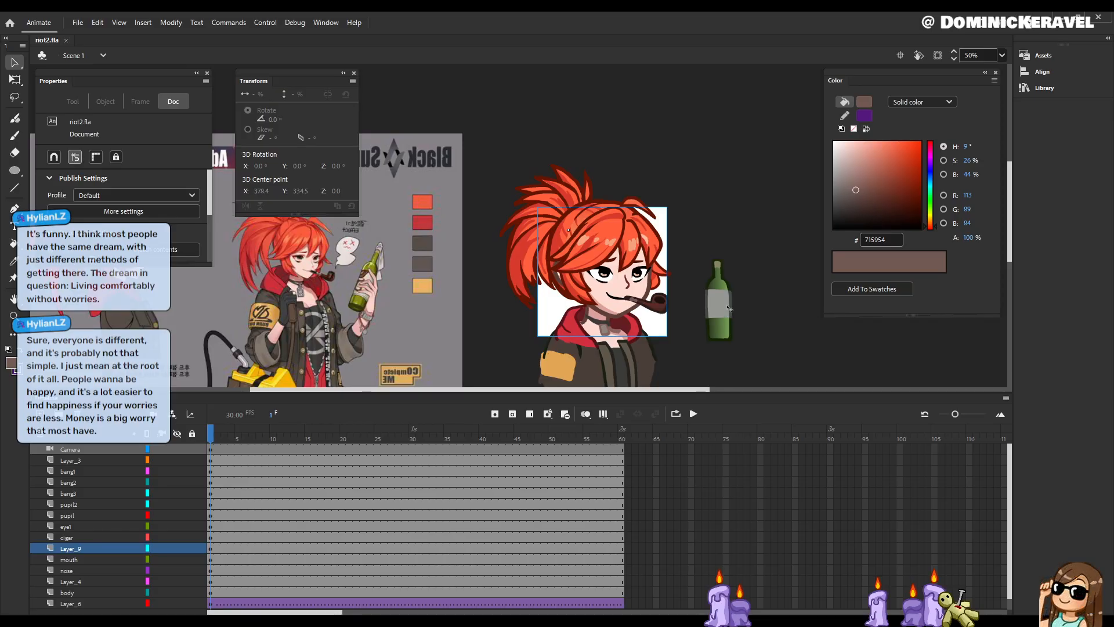
Step: Move the bottle closer to the character, to X 522.75 and Y 171.3
key("n")
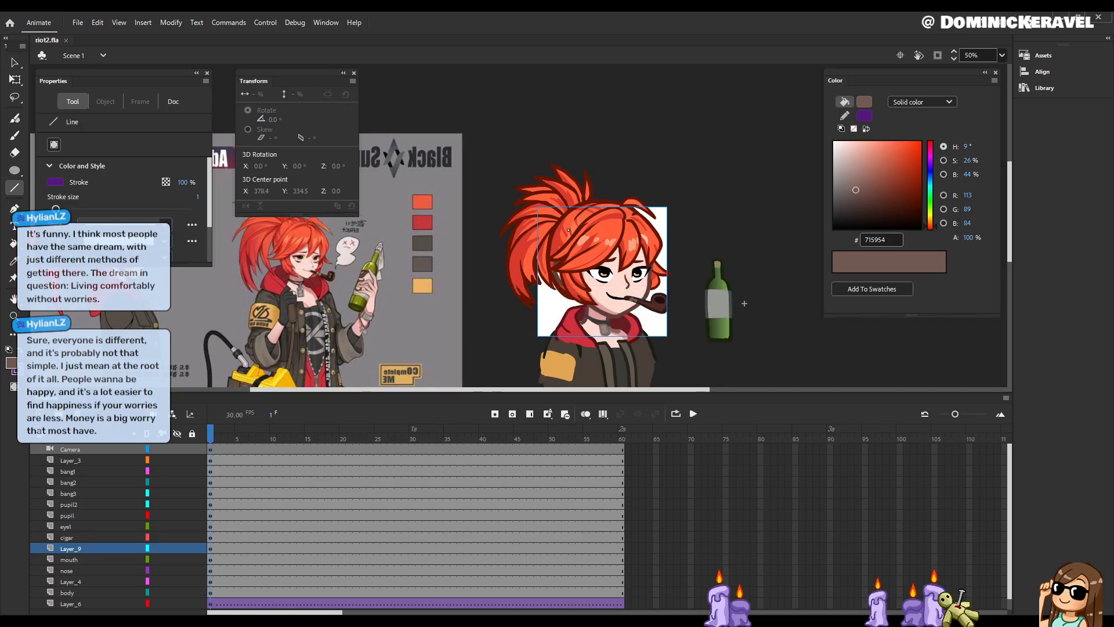
key("v")
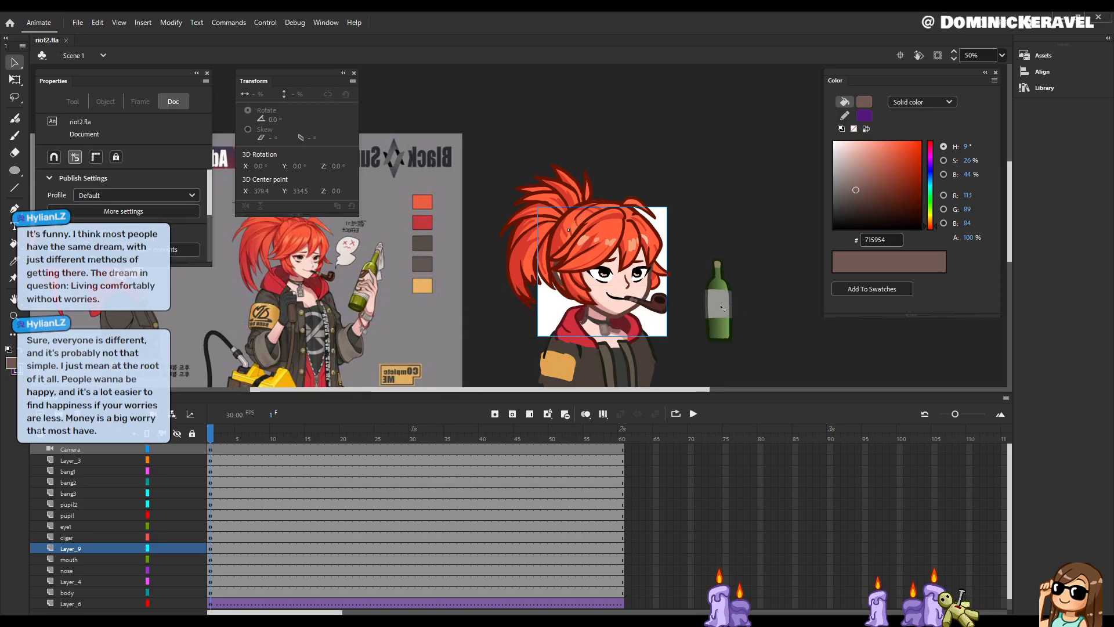
left_click(719, 299)
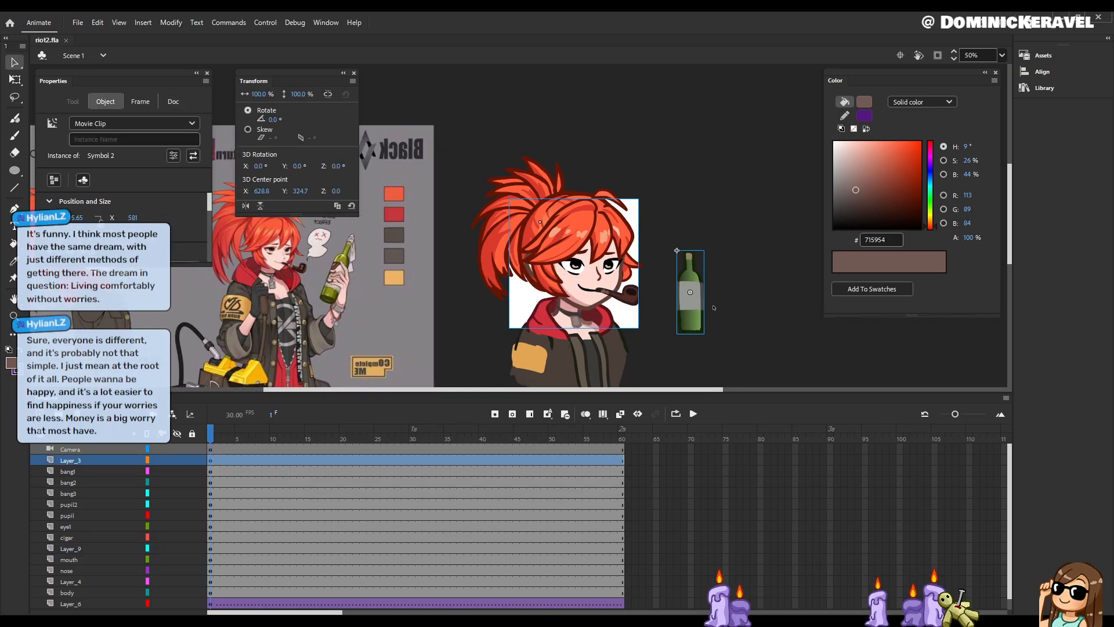
left_click_drag(714, 307, 731, 299)
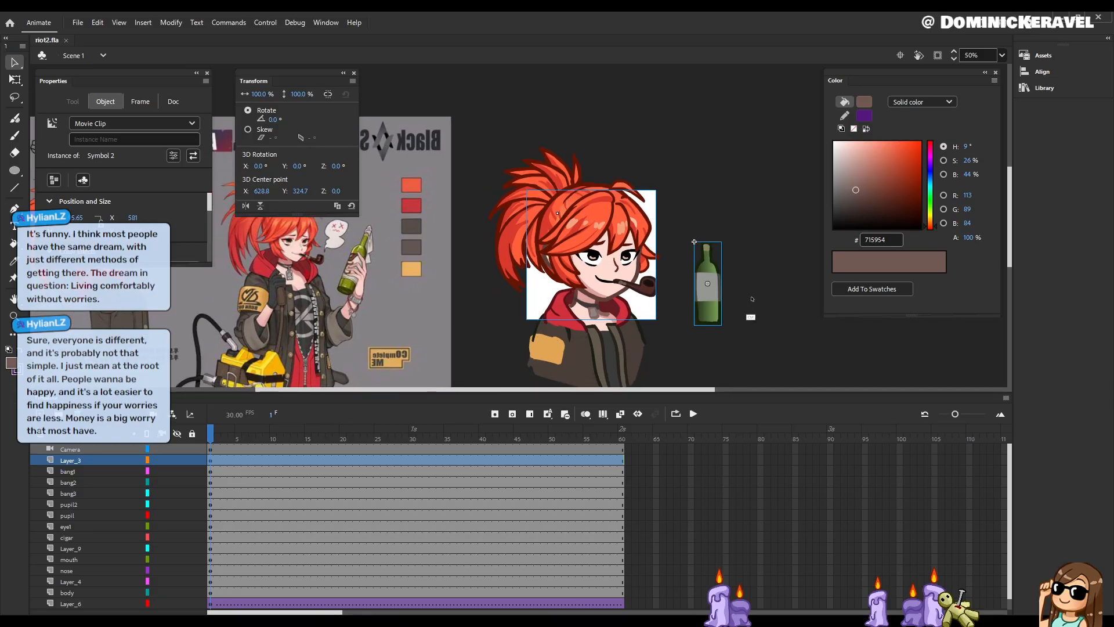
left_click_drag(662, 338, 712, 351)
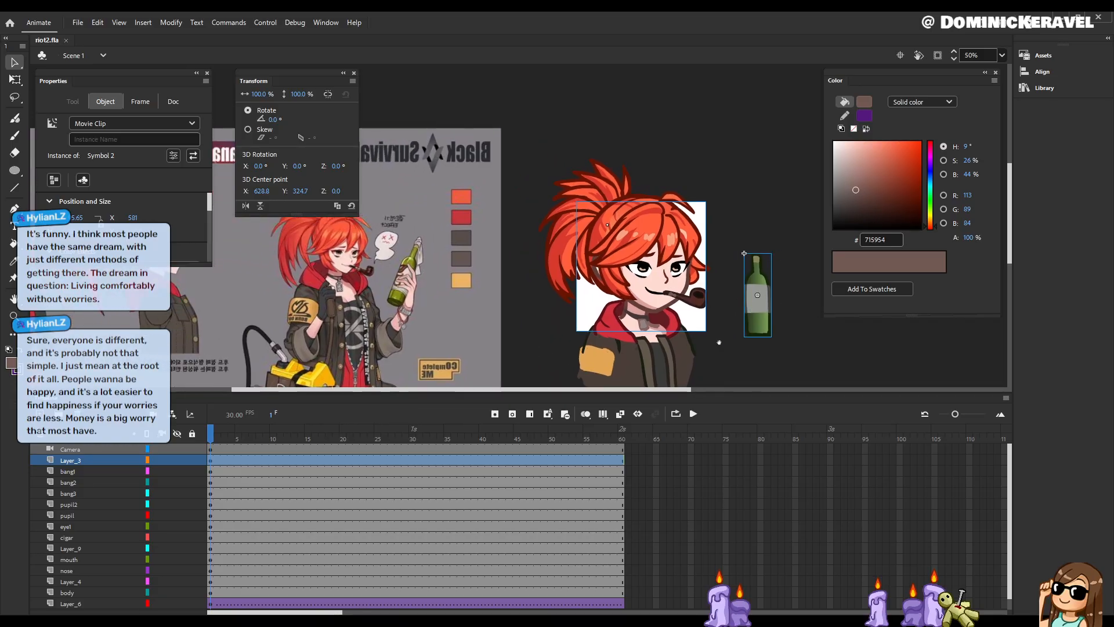
left_click_drag(764, 300, 748, 298)
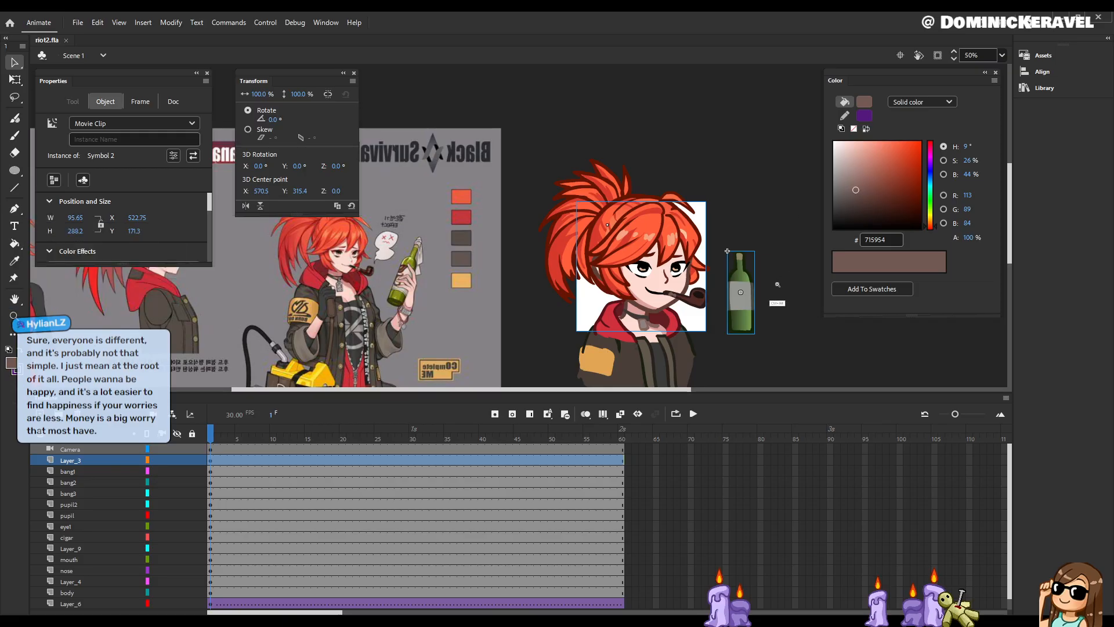
Step: Create a classic tween on the body layer holding the jacket artwork
key("ctrl+minus")
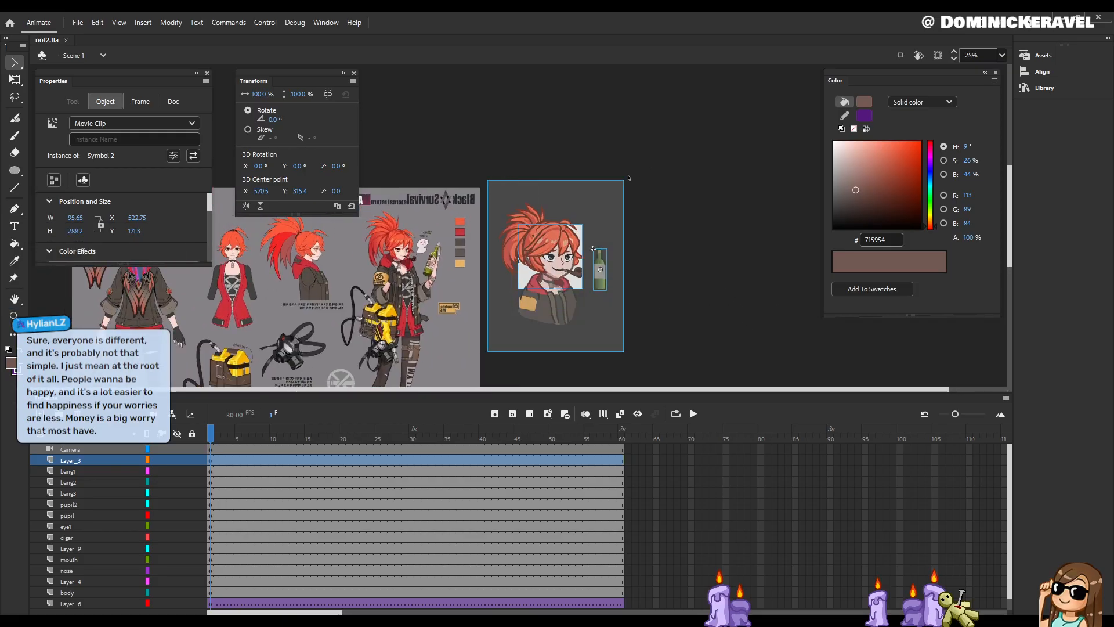
double_click(629, 178)
left_click(547, 299)
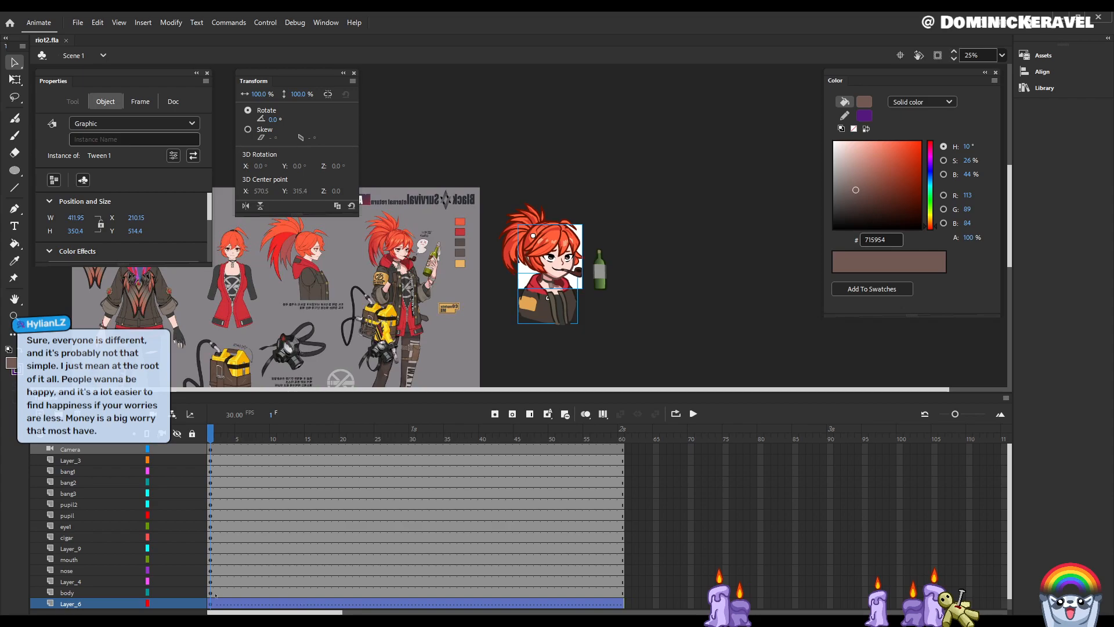
left_click(211, 603)
left_click(574, 299)
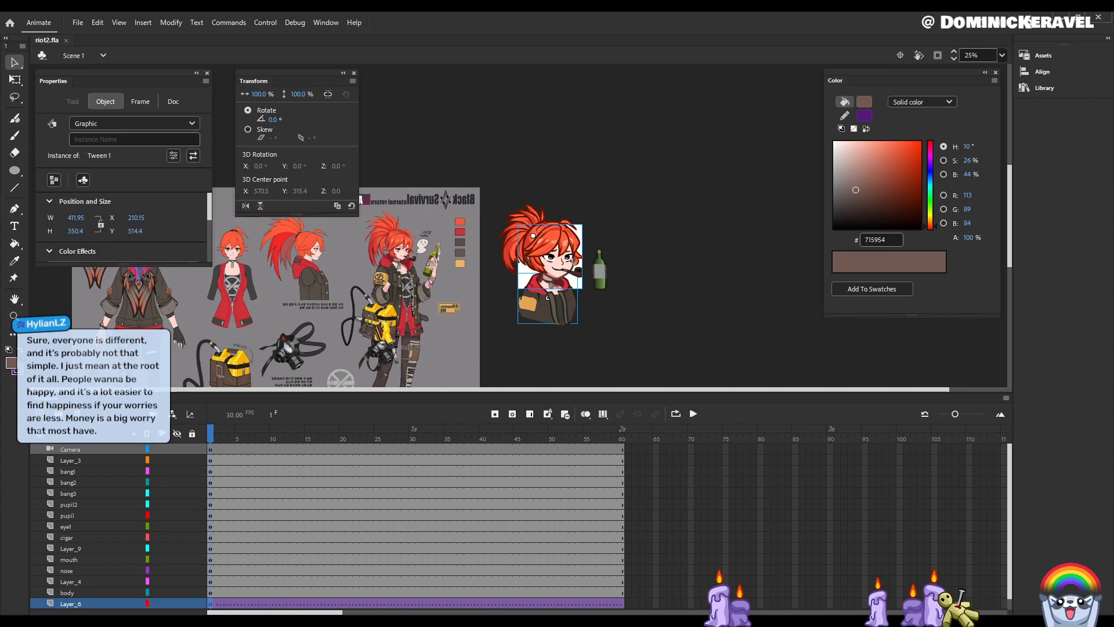
left_click(566, 285)
left_click(564, 299)
left_click(537, 286)
left_click(211, 593)
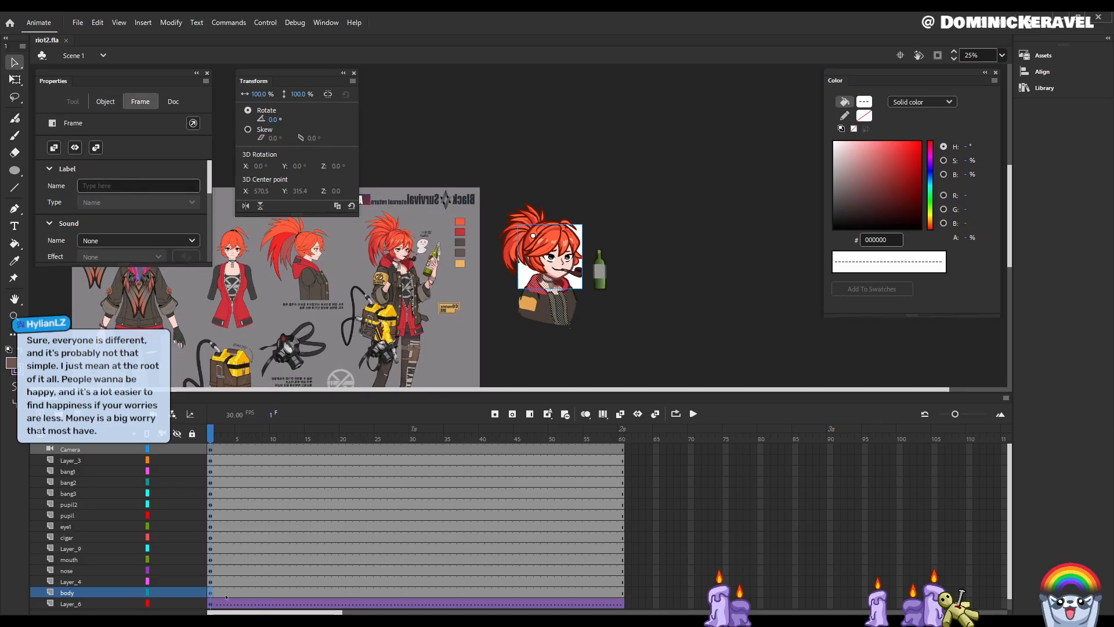
right_click(210, 593)
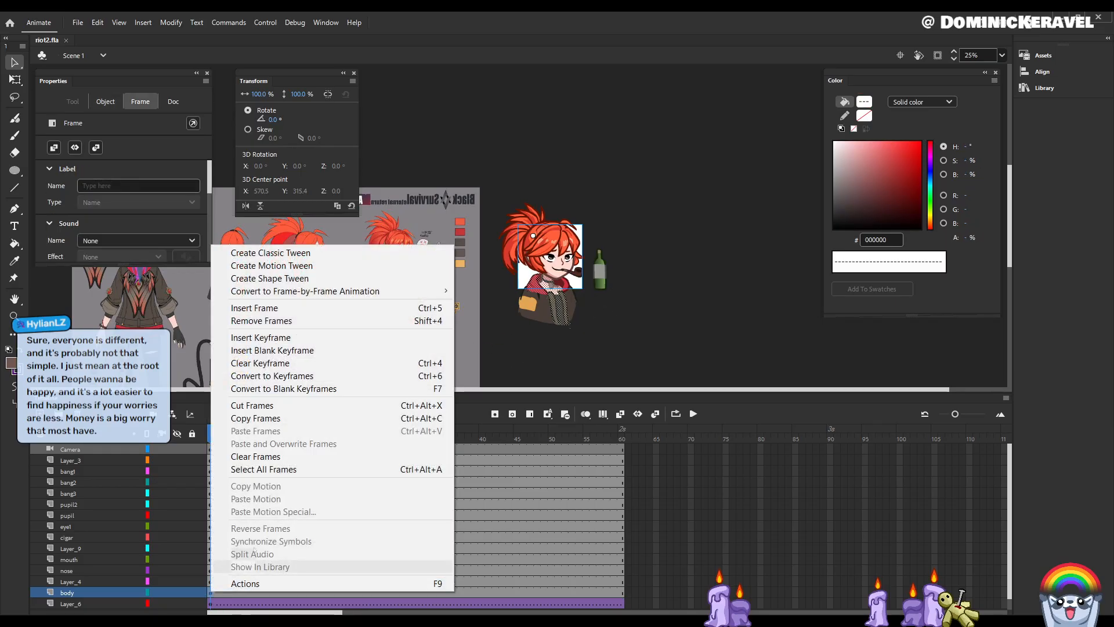
left_click(244, 251)
key("ctrl+equal")
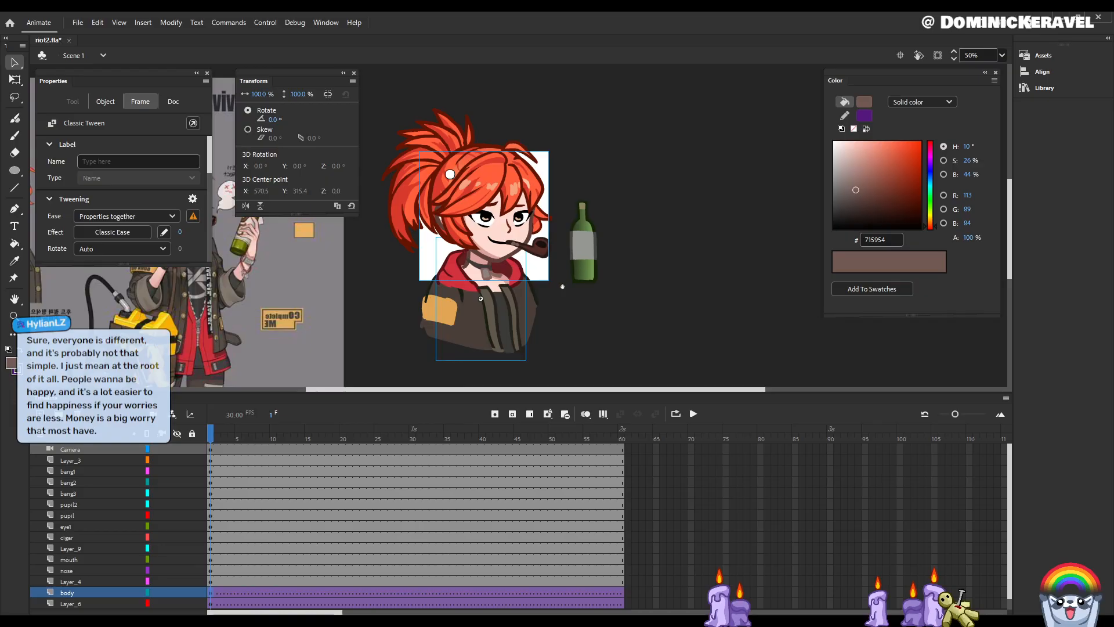
Step: Try a motion tween on the mouth layer and remove it again
key("ctrl+a")
left_click(730, 288)
left_click(600, 294)
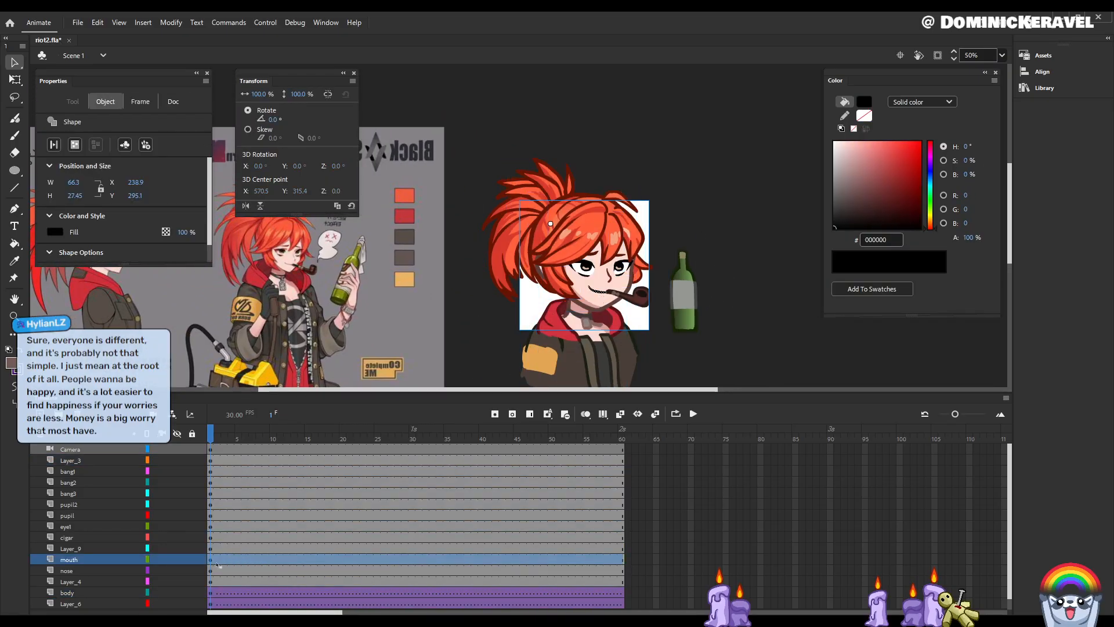
left_click(212, 561)
right_click(212, 561)
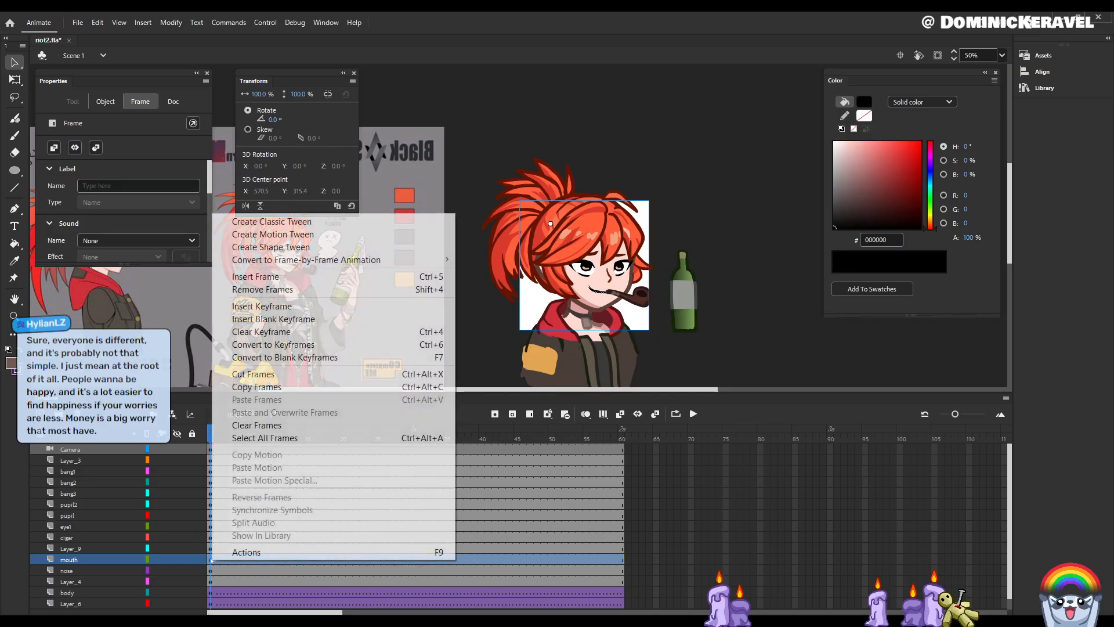
left_click(273, 234)
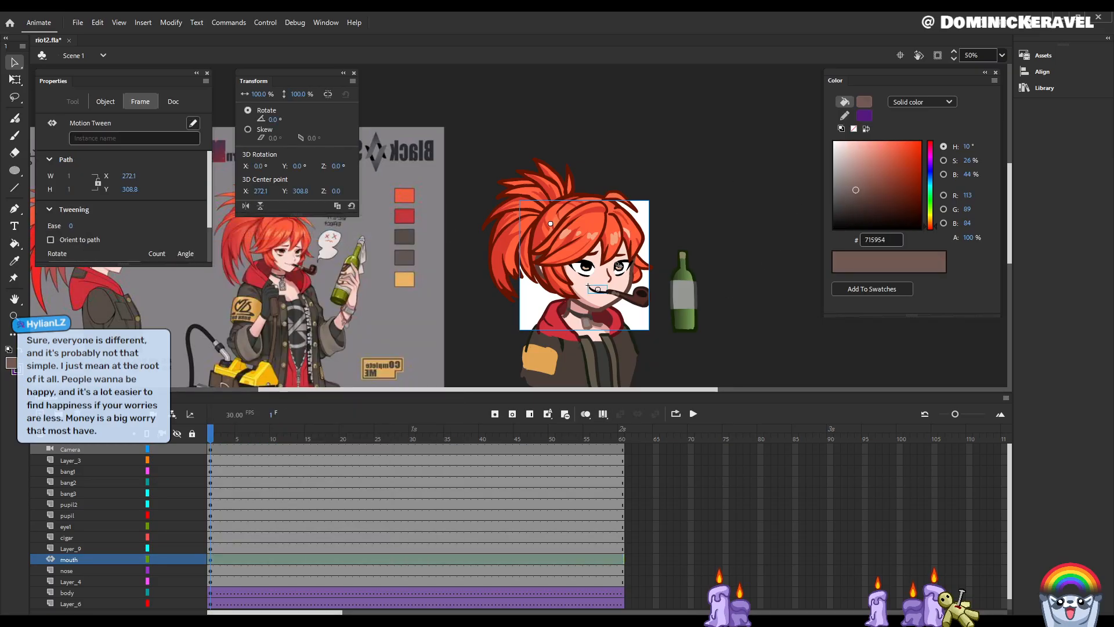
left_click(773, 253)
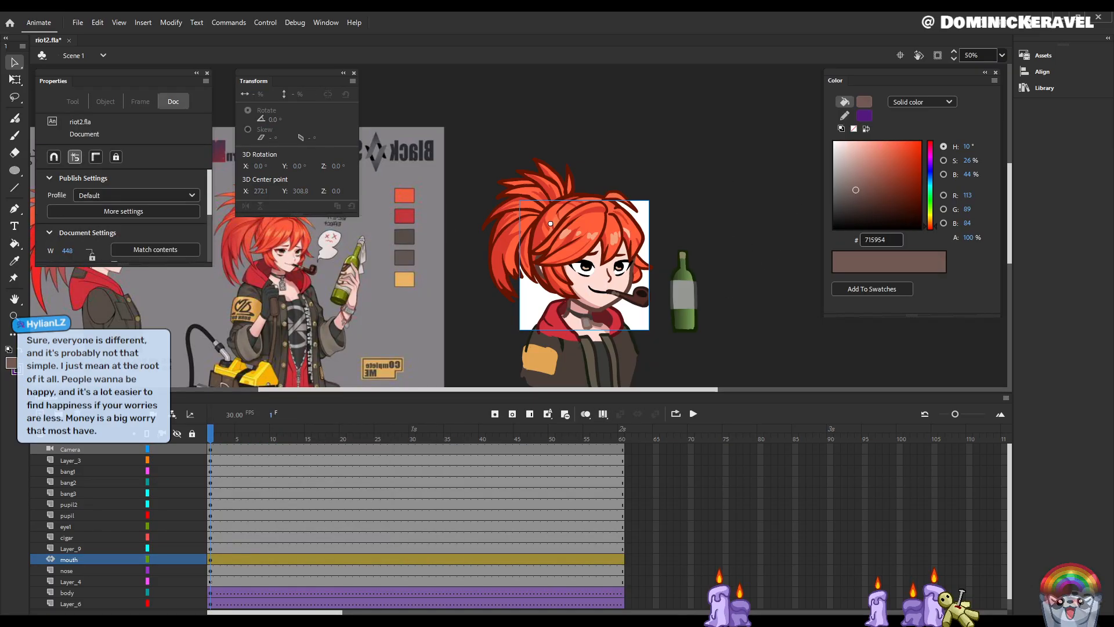
left_click(211, 560, "ctrl")
right_click(211, 561)
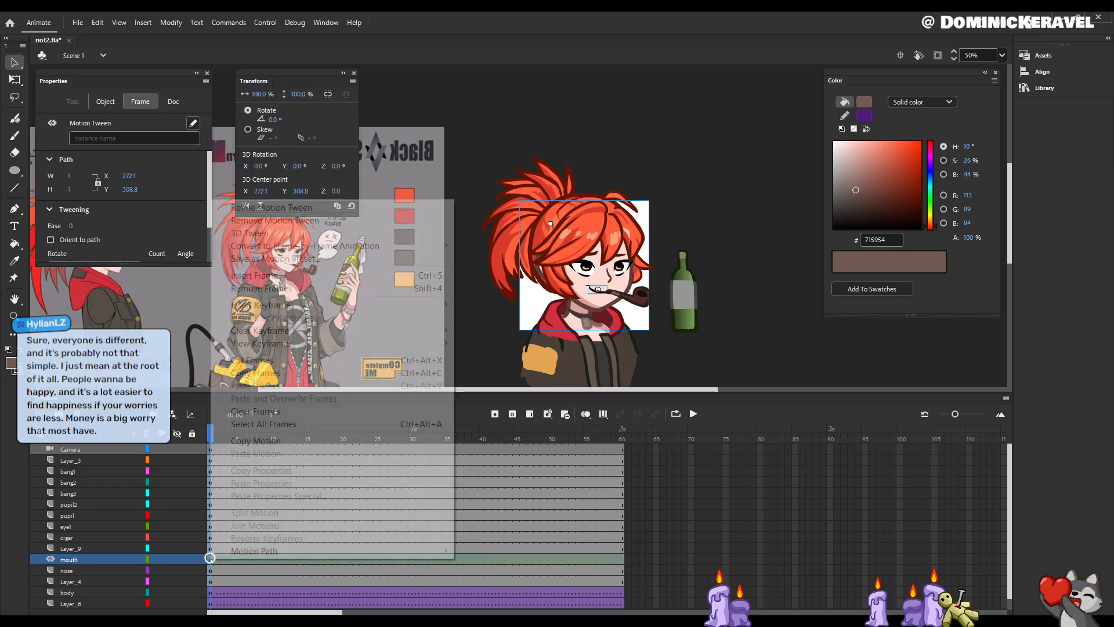
left_click(275, 220)
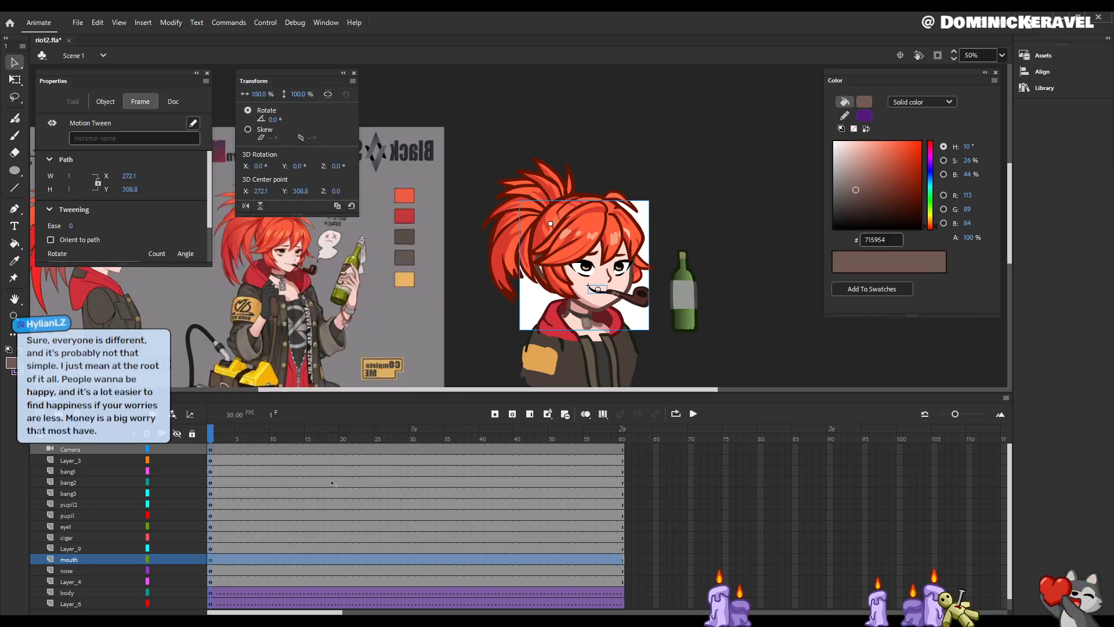
Step: Create a classic tween on the mouth layer and save the file
left_click(231, 570)
right_click(211, 560)
left_click(249, 218)
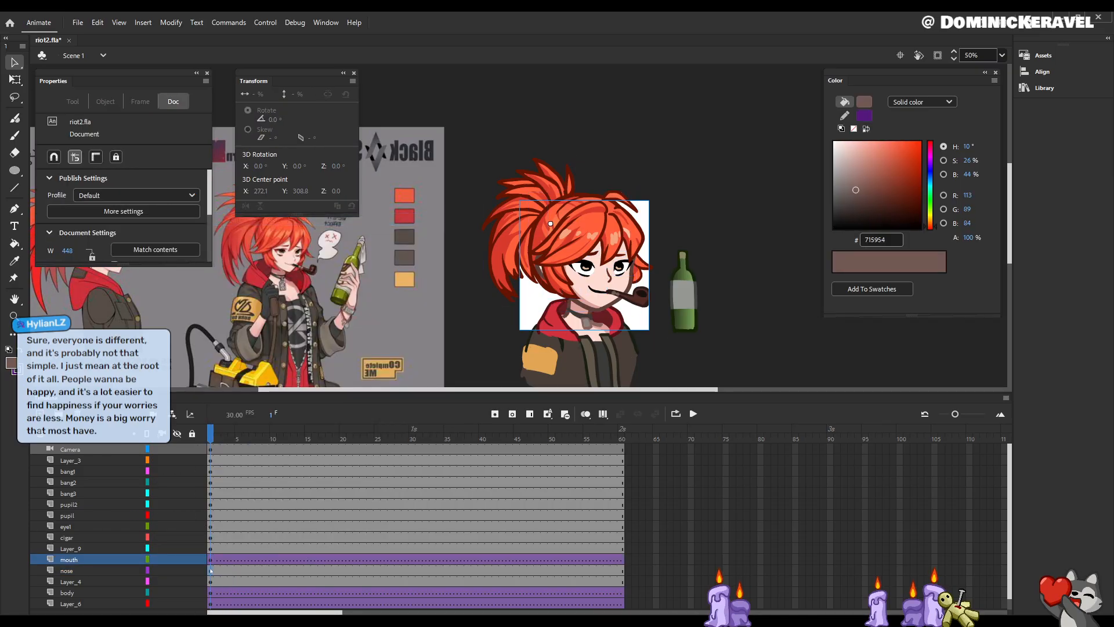
left_click(211, 570)
left_click(211, 581)
left_click(214, 548)
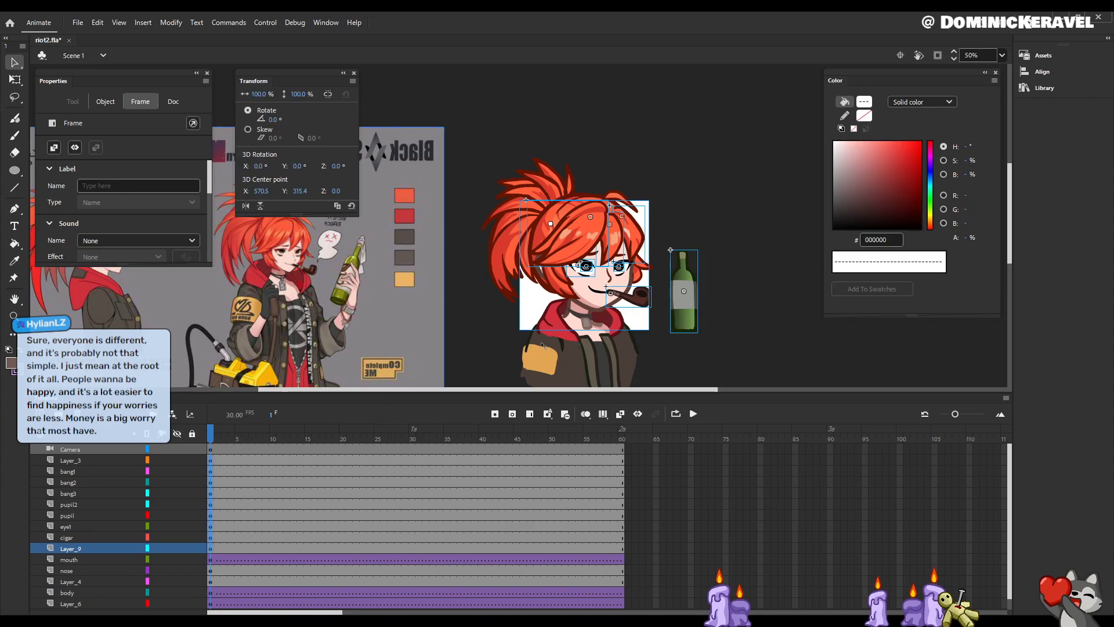
left_click(732, 292)
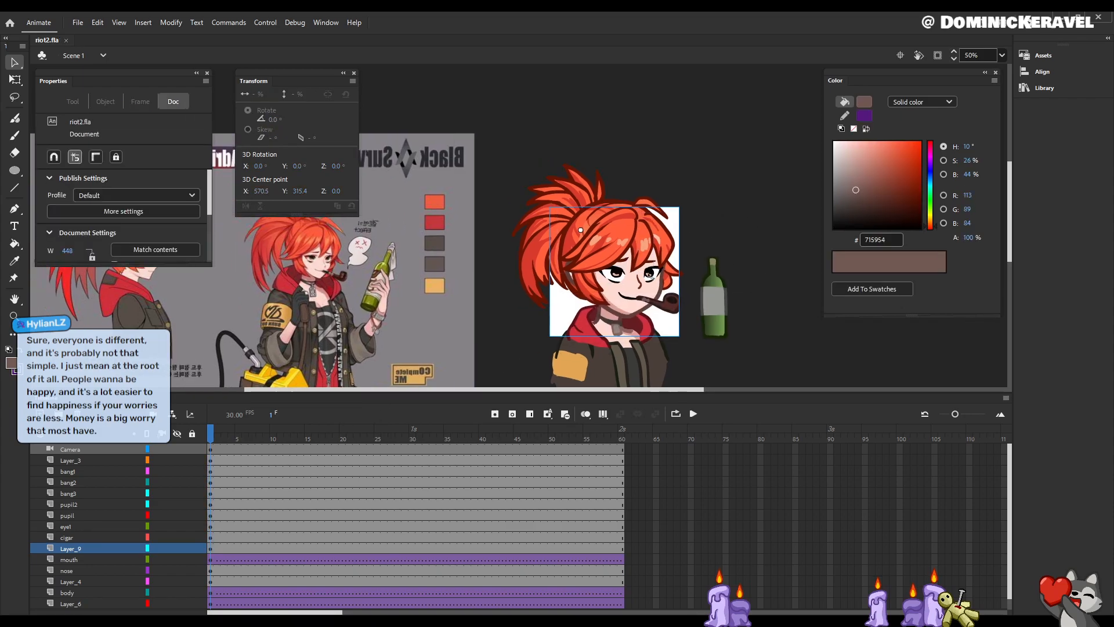
left_click(648, 272)
left_click(752, 253)
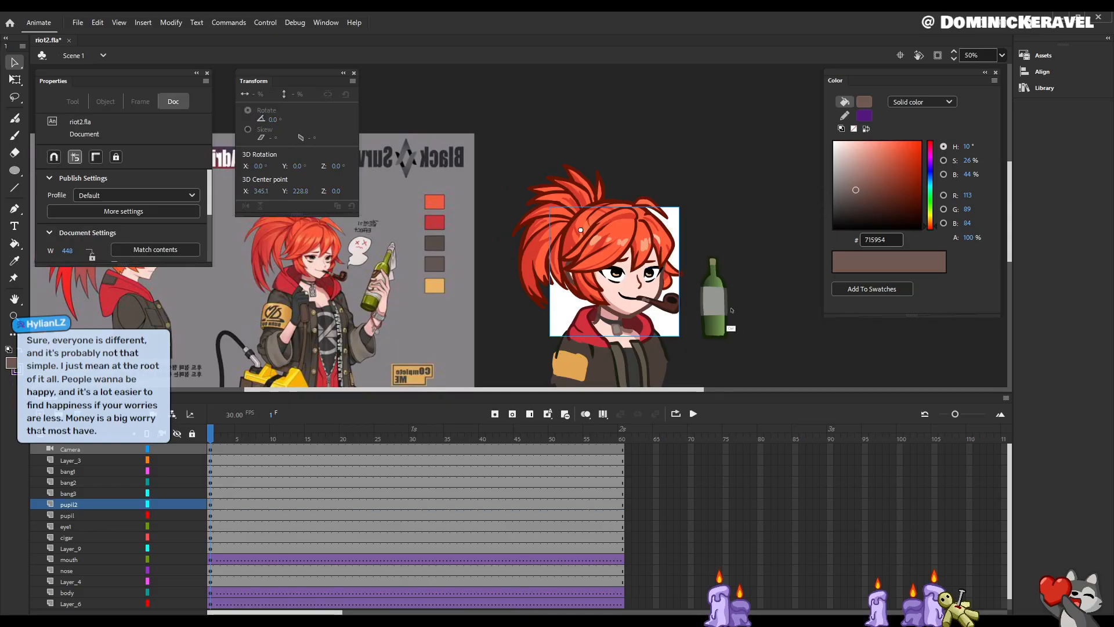
Step: Rotate the bottle to -15° and place it over the jacket's armband side at X 4.2, Y 319.8
left_click_drag(714, 270, 585, 299)
key("q")
key("v")
left_click(718, 309)
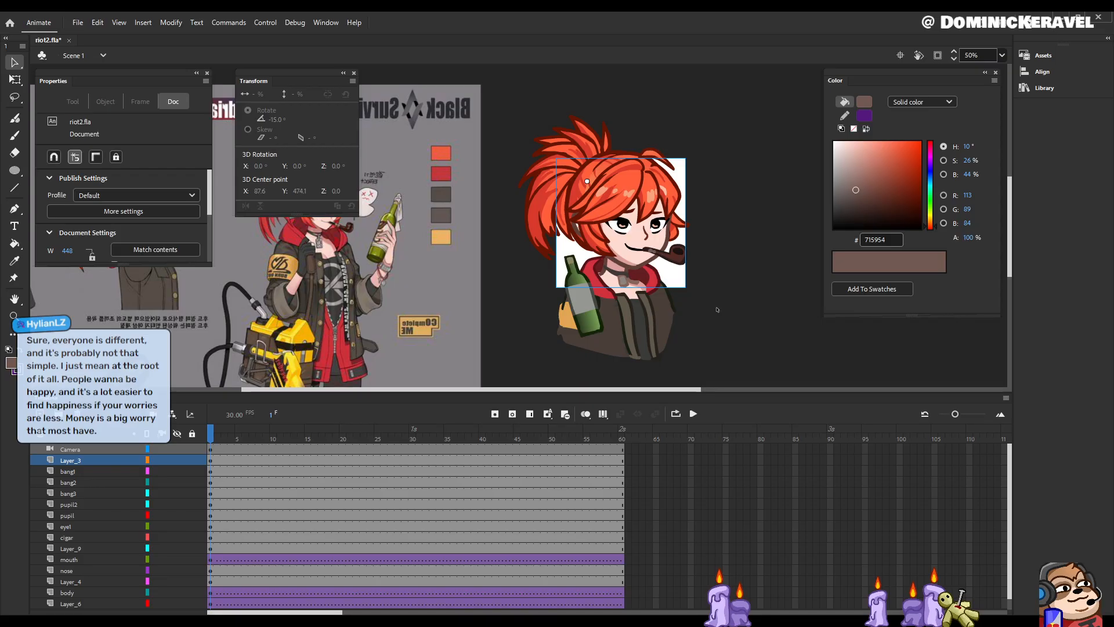
left_click(582, 298)
left_click_drag(596, 328, 596, 319)
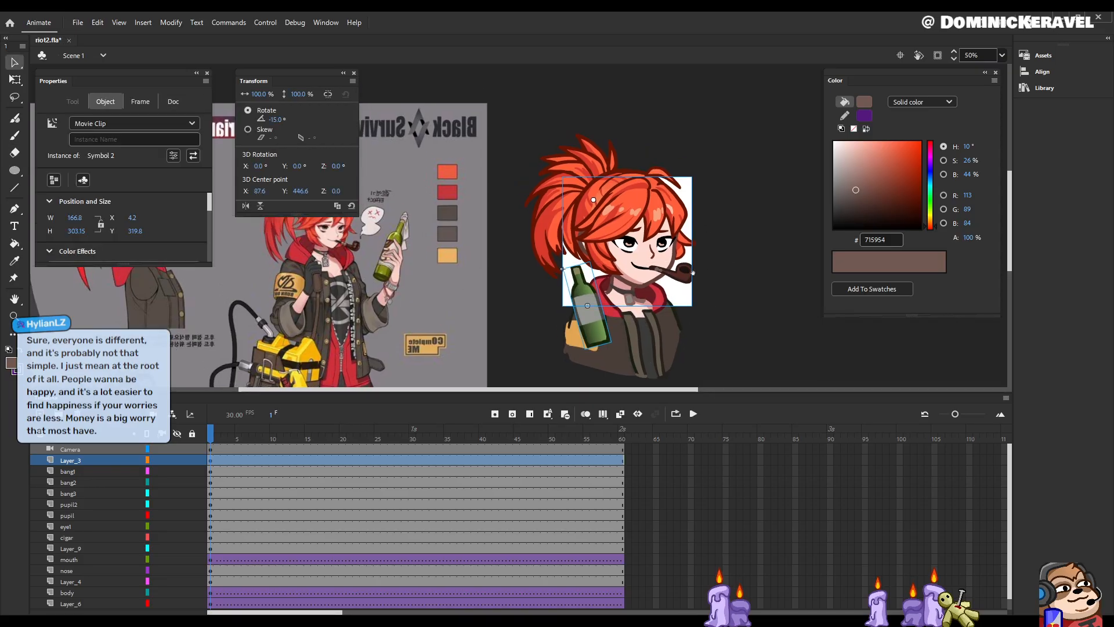
Step: Sample the skin colour FFDBD2 from the face symbol and add a new layer above the bottle's layer
double_click(648, 278)
double_click(707, 247)
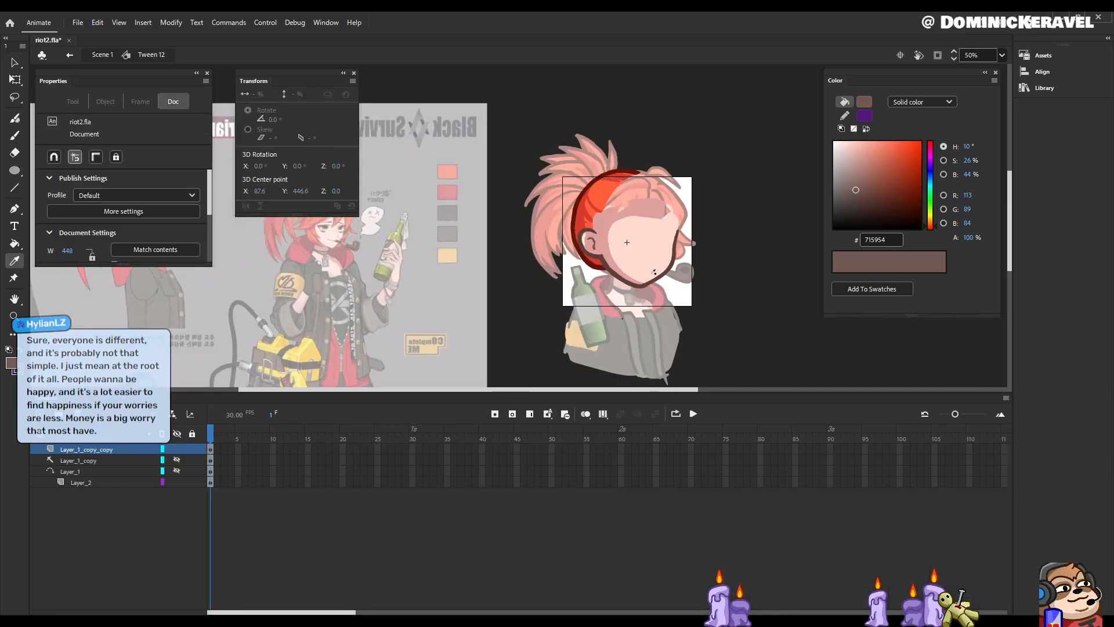
double_click(592, 315)
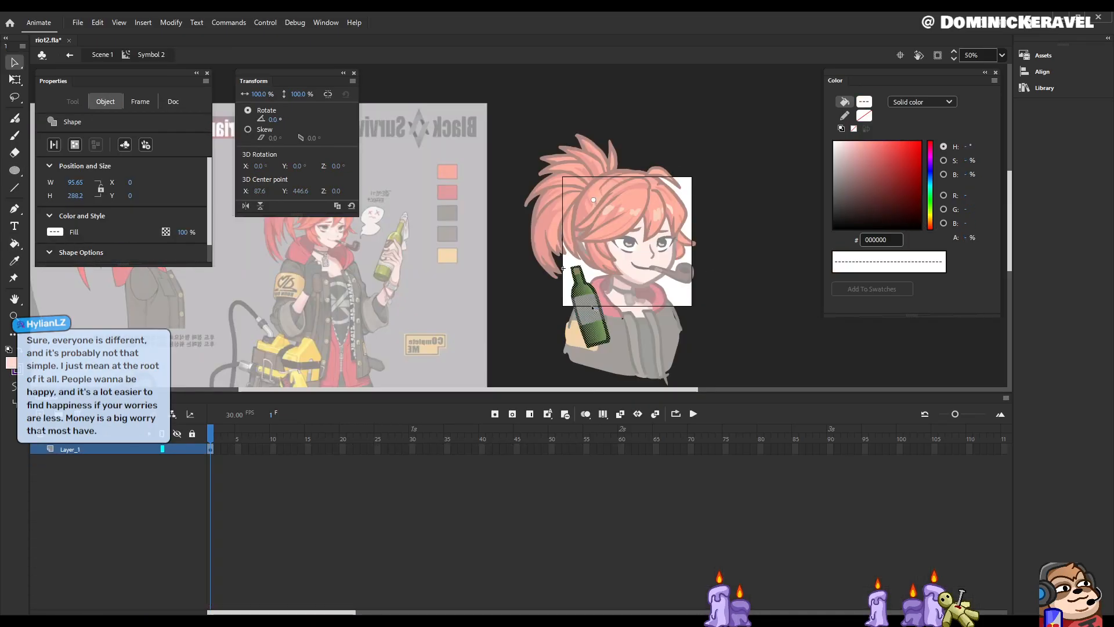
double_click(729, 279)
key("b")
key("ctrl+shift+n")
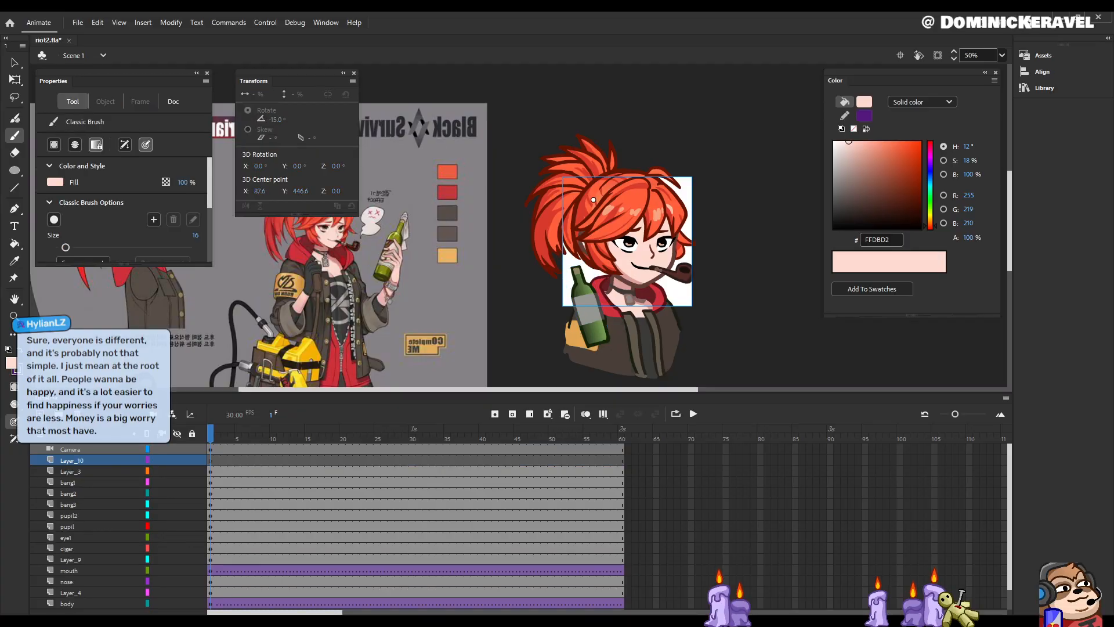
Step: Paint the fingers, hand and wrist gripping the bottle on the new layer, using skin colour FFDBD2
left_click_drag(581, 299, 582, 313)
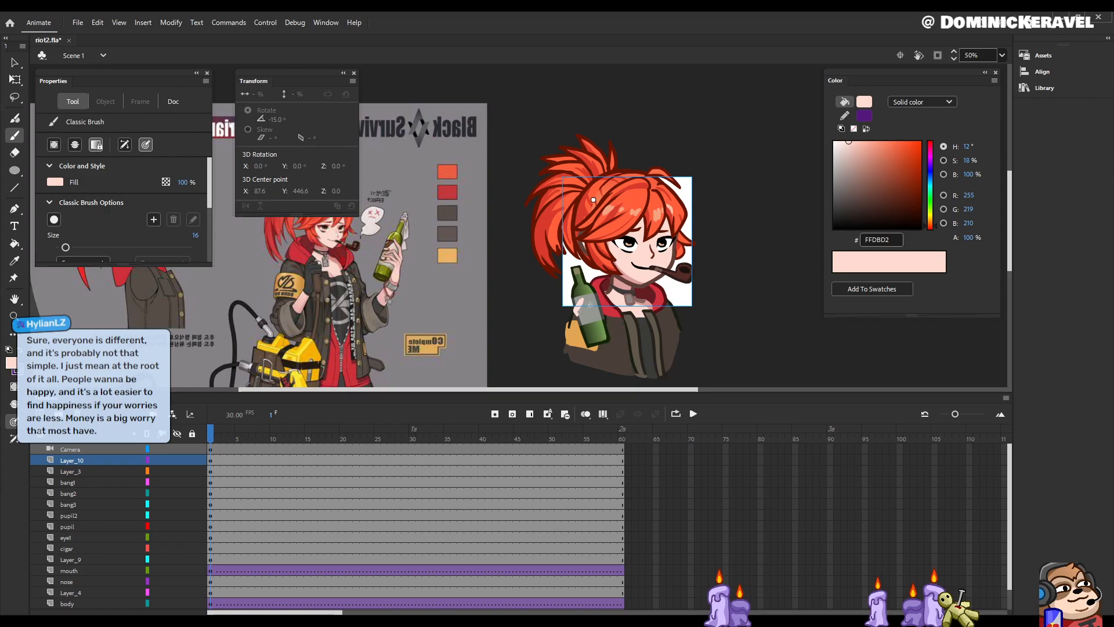
left_click_drag(581, 303, 586, 317)
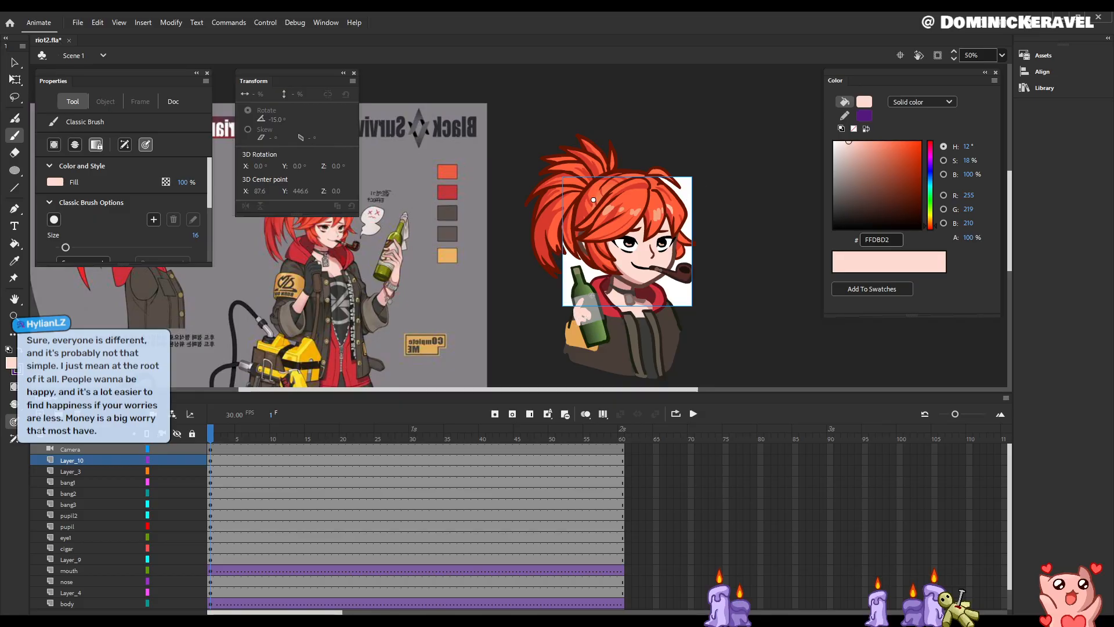
left_click_drag(577, 323, 580, 337)
key("v")
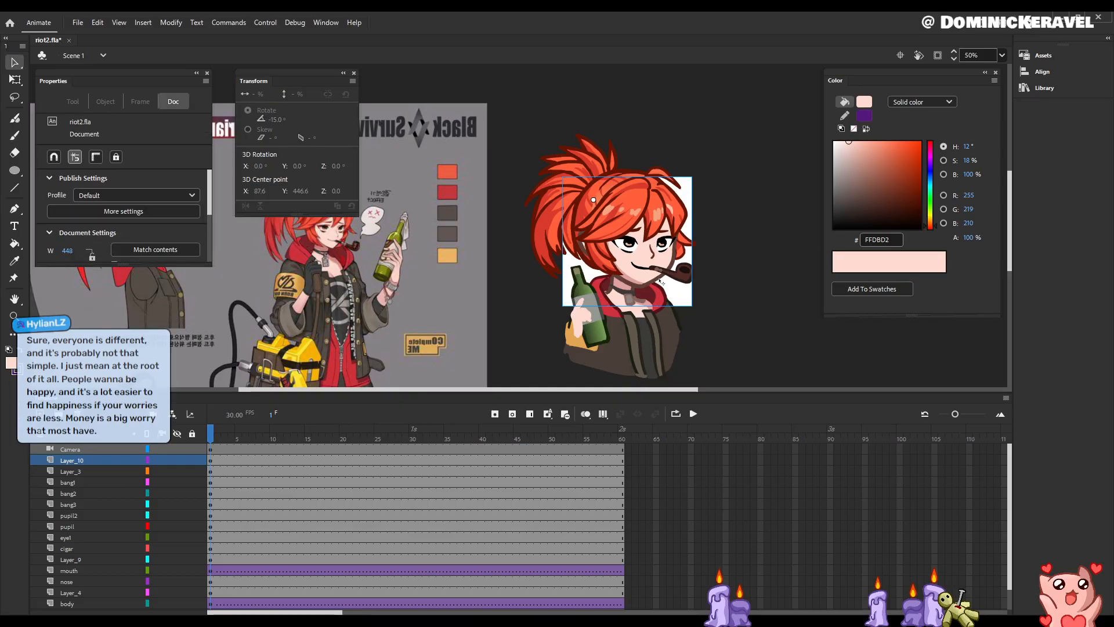
Step: Sample the dark brown outline colour 5E3E38 from the face symbol and return to the main scene with the brush
double_click(659, 279)
key("y")
key("i")
left_click(660, 279)
key("v")
double_click(731, 230)
key("b")
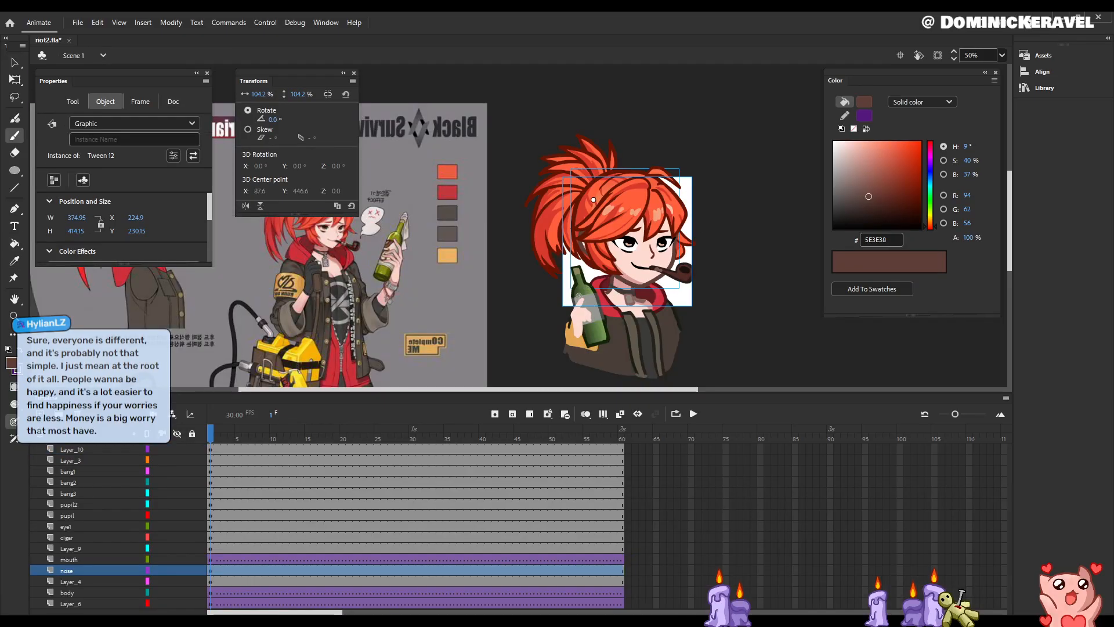
Step: Undo the last change and outline the fingers and wrist on the hand's layer in 5E3E38
key("ctrl+z")
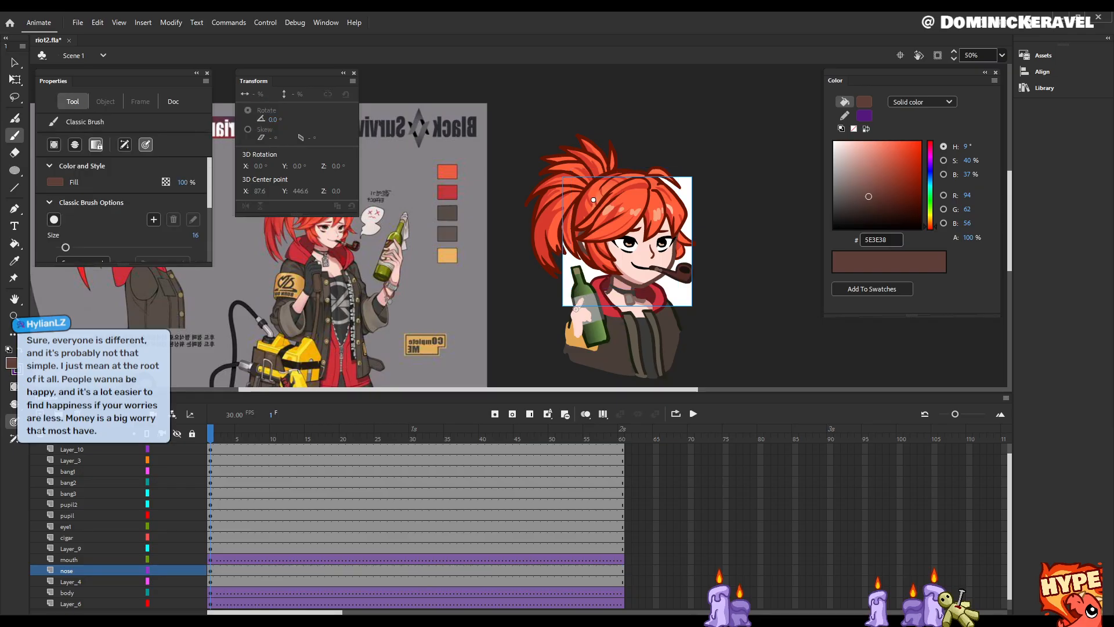
key("v")
left_click(585, 301)
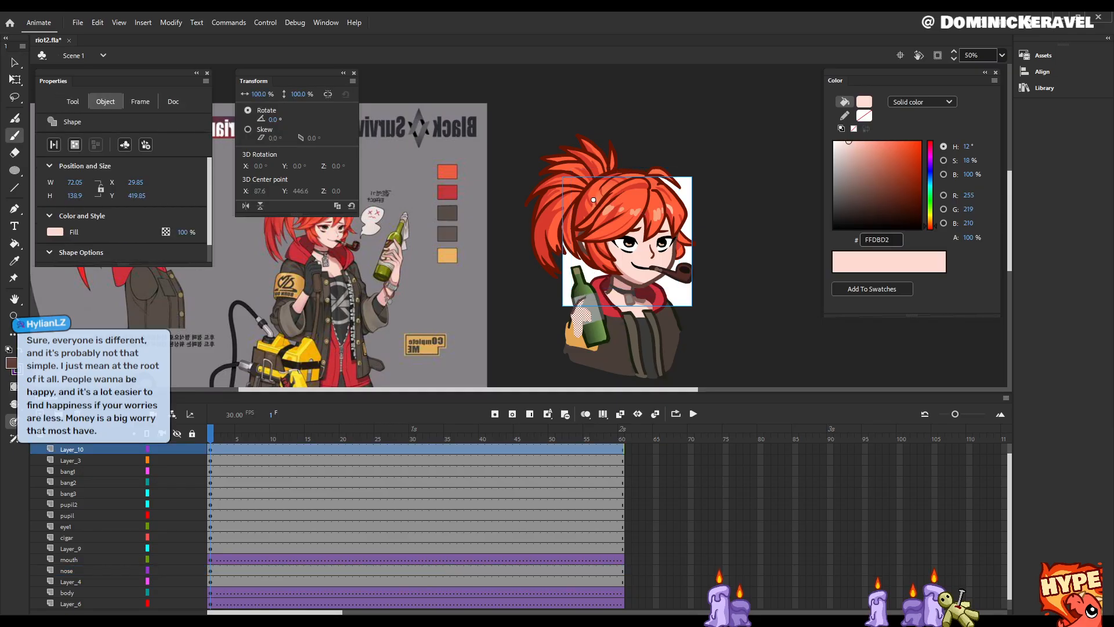
key("b")
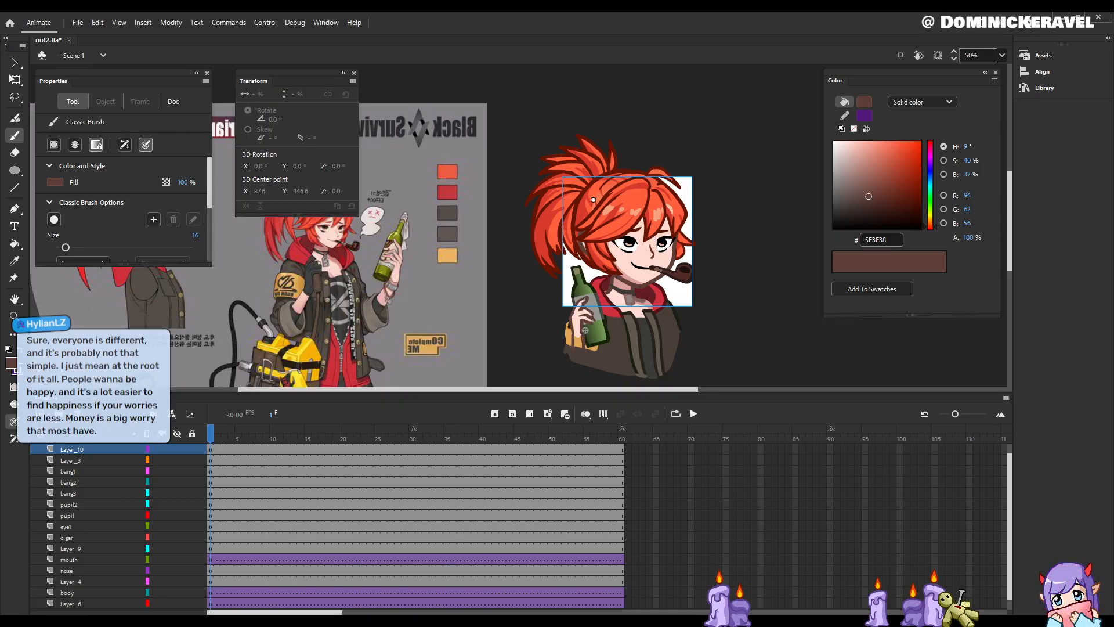
Step: Sample grey 837D7B from the choker, paint a small wristband below the hand, and save the file
key("i")
left_click(630, 299)
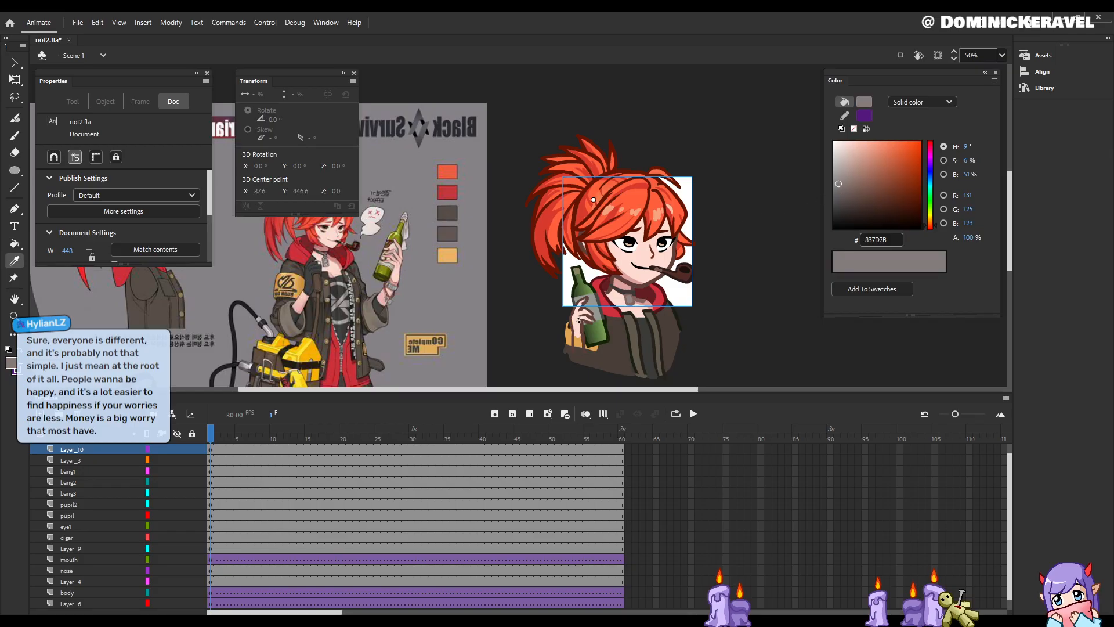
key("b")
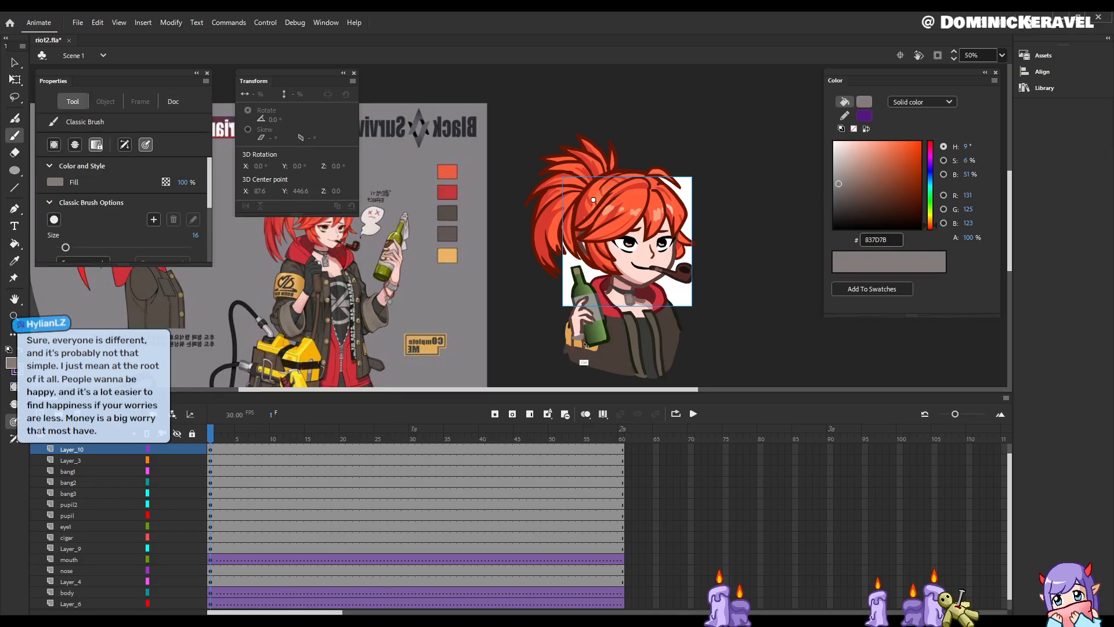
key("v")
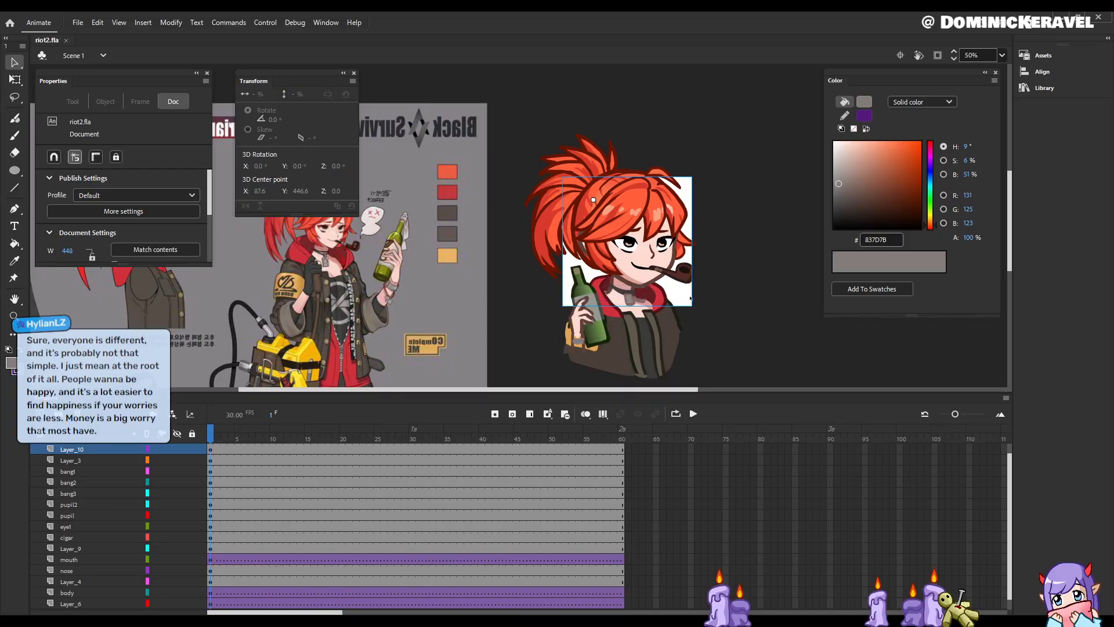
Step: Sample the dark colour 26231D from the jacket artwork inside the body symbol and return to the main scene
left_click(587, 357)
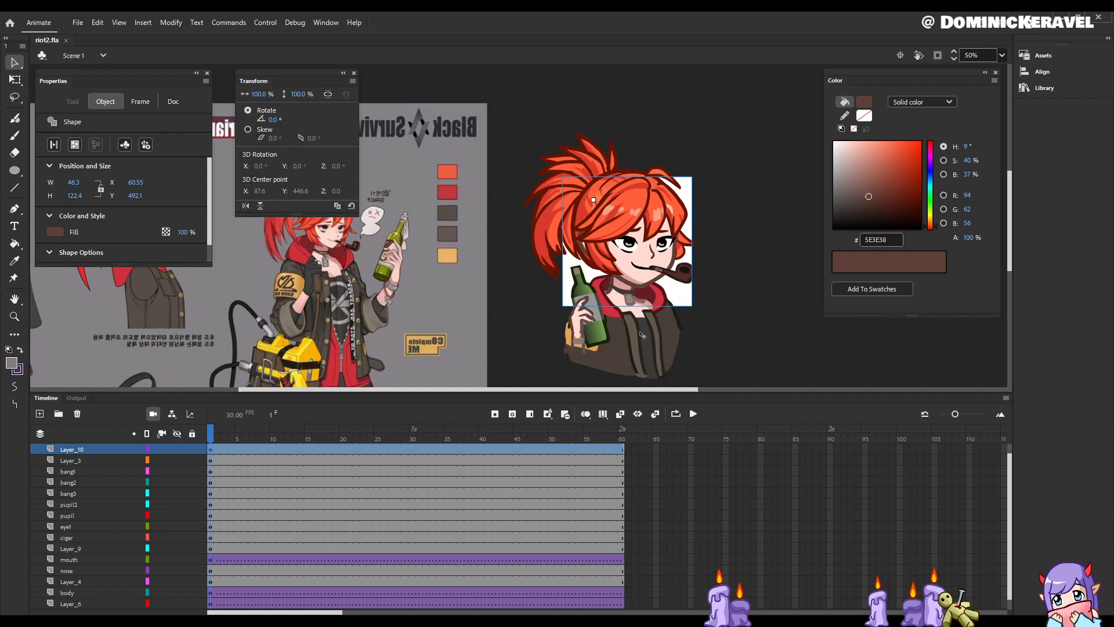
key("Delete")
key("i")
key("v")
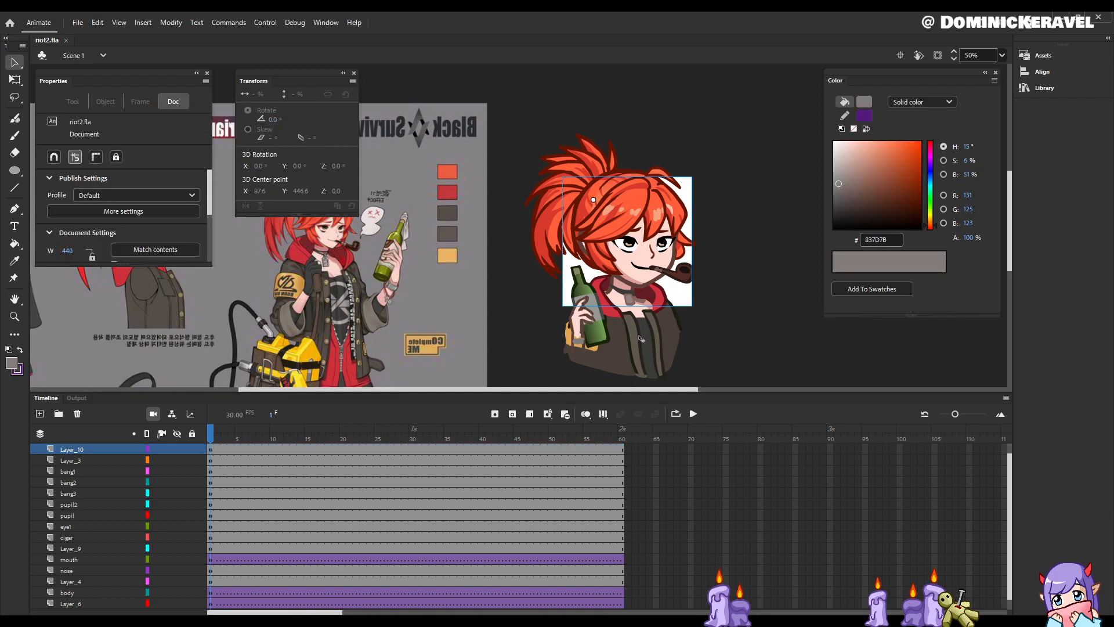
double_click(640, 337)
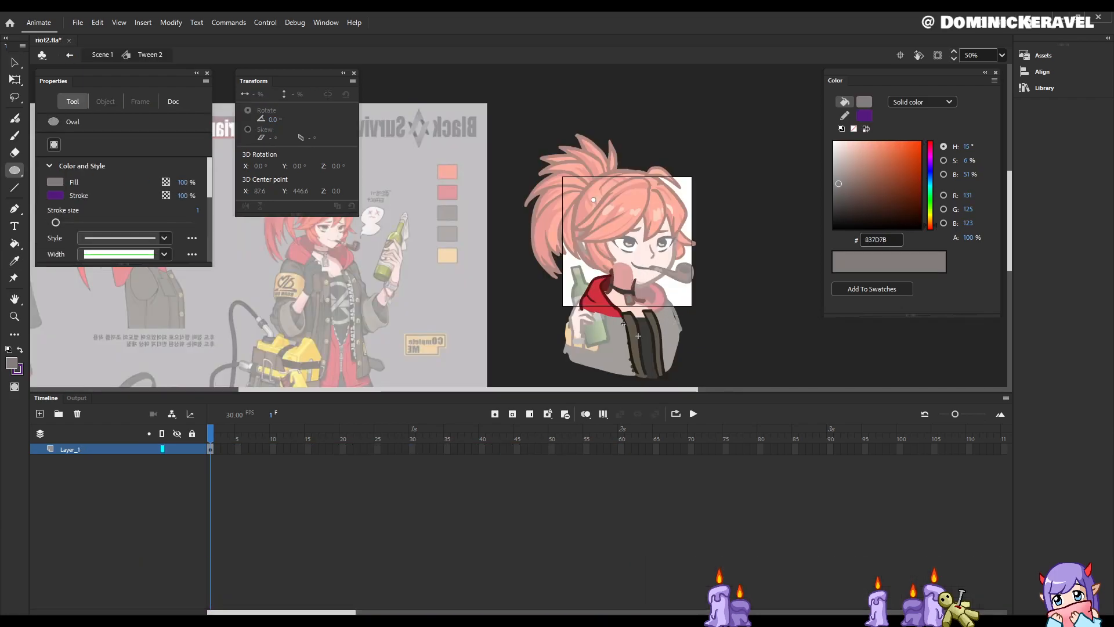
key("i")
left_click(640, 337)
key("v")
double_click(716, 306)
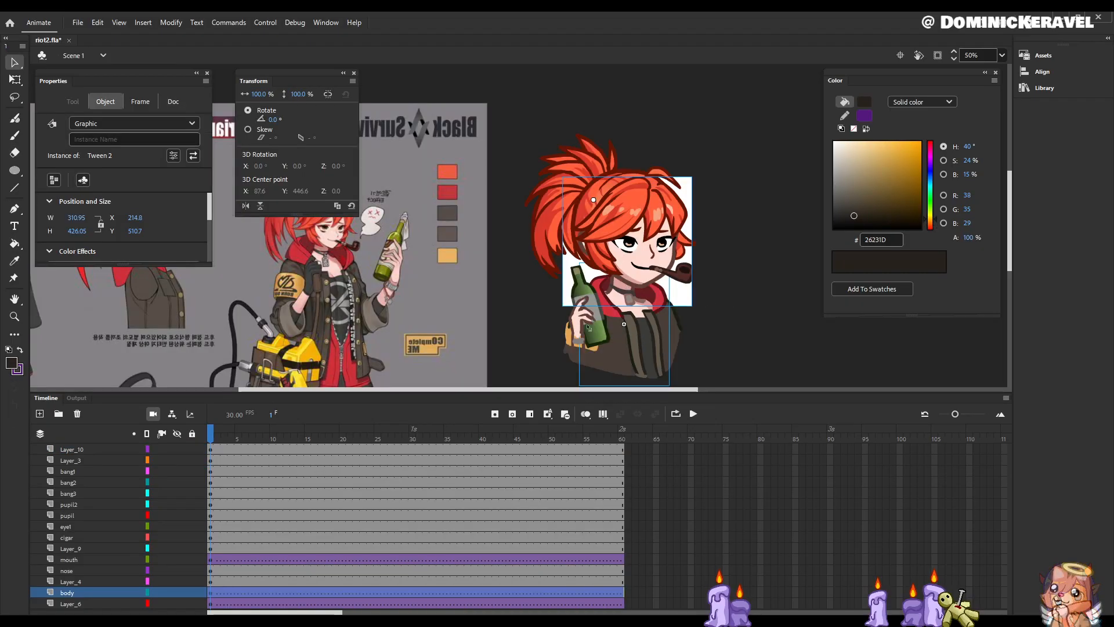
Step: Select the grey wristband shape below the hand and save the file
left_click(585, 340)
key("ctrl+s")
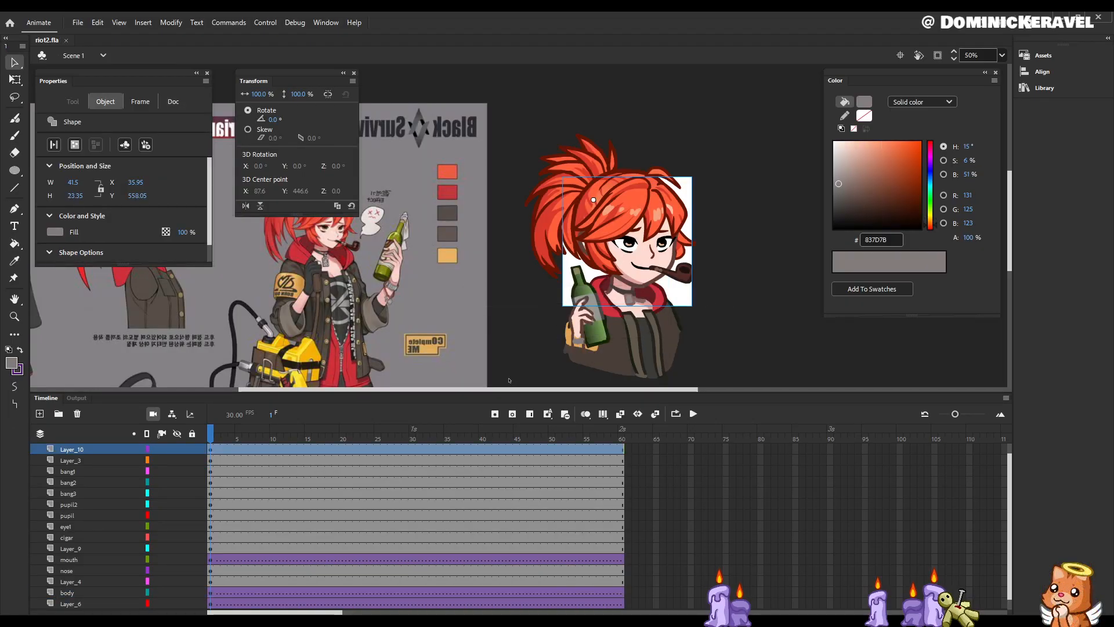
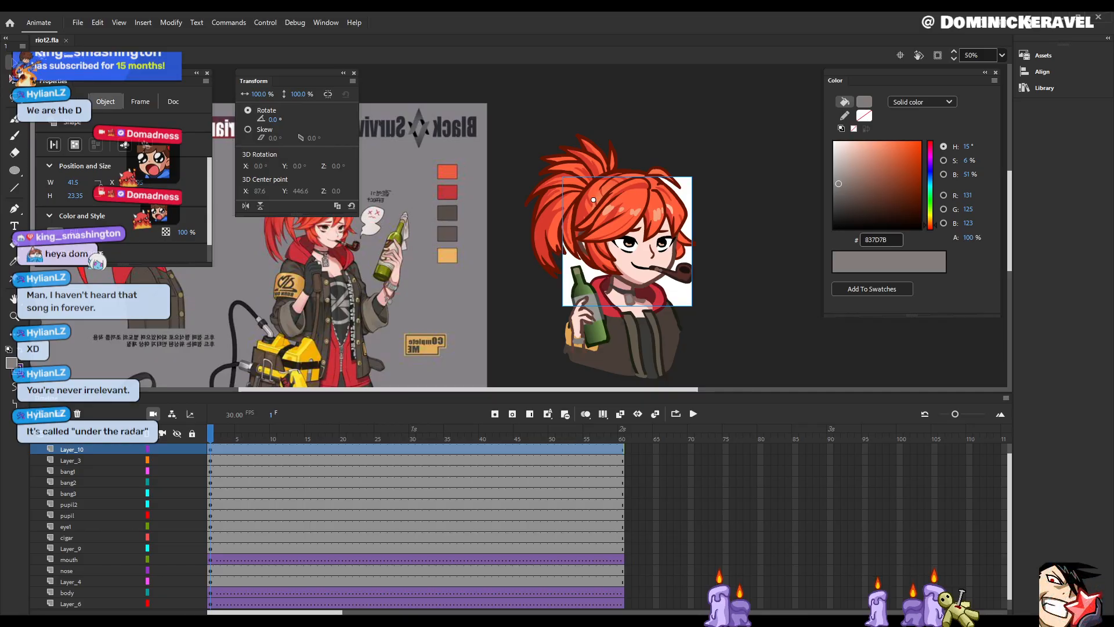
left_click(718, 311)
left_click(668, 327)
left_click_drag(718, 307, 761, 355)
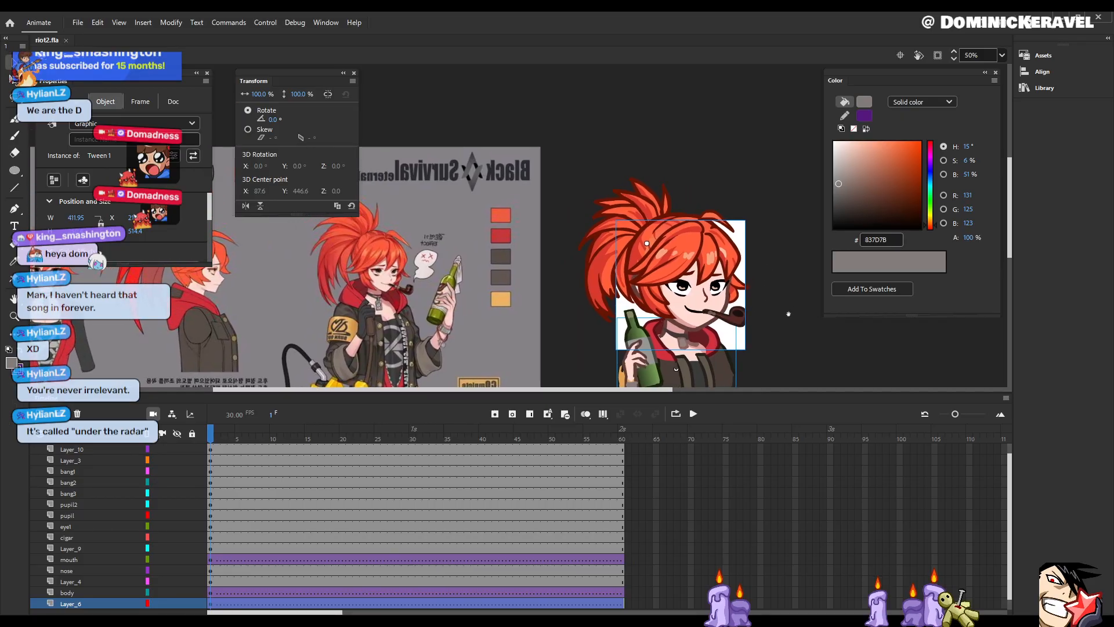
left_click_drag(791, 309, 769, 293)
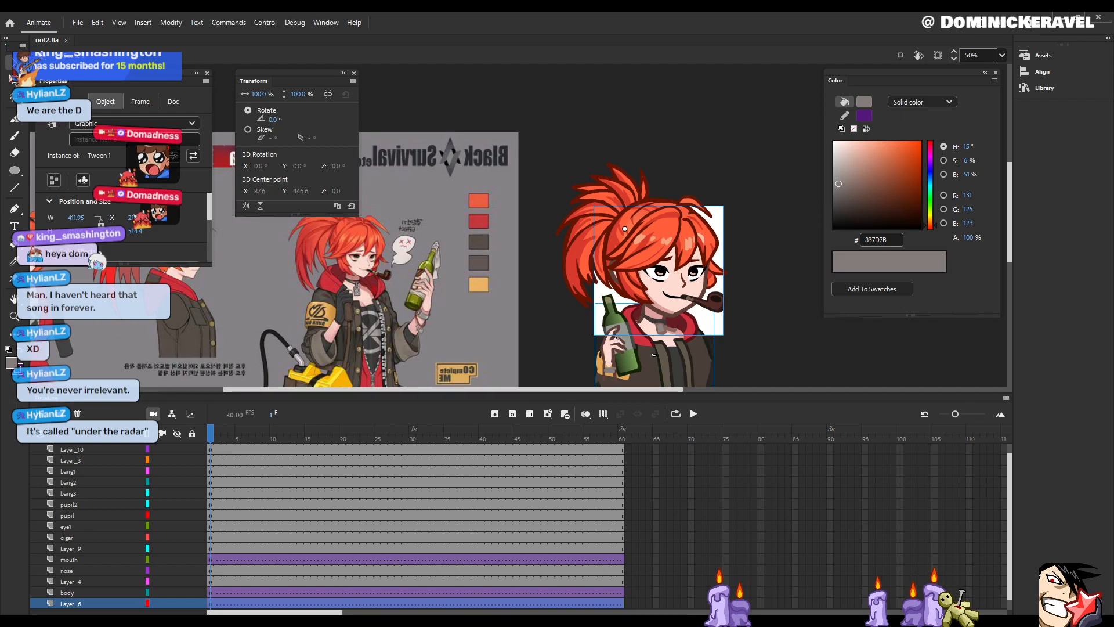
left_click(654, 354)
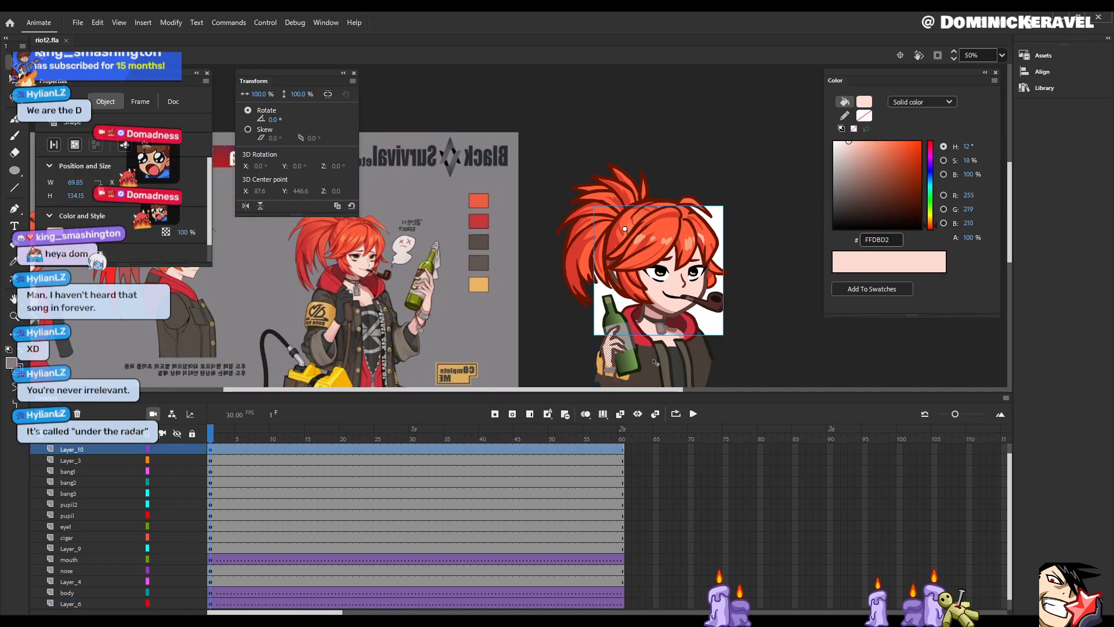
scroll(657, 347, "down", 1)
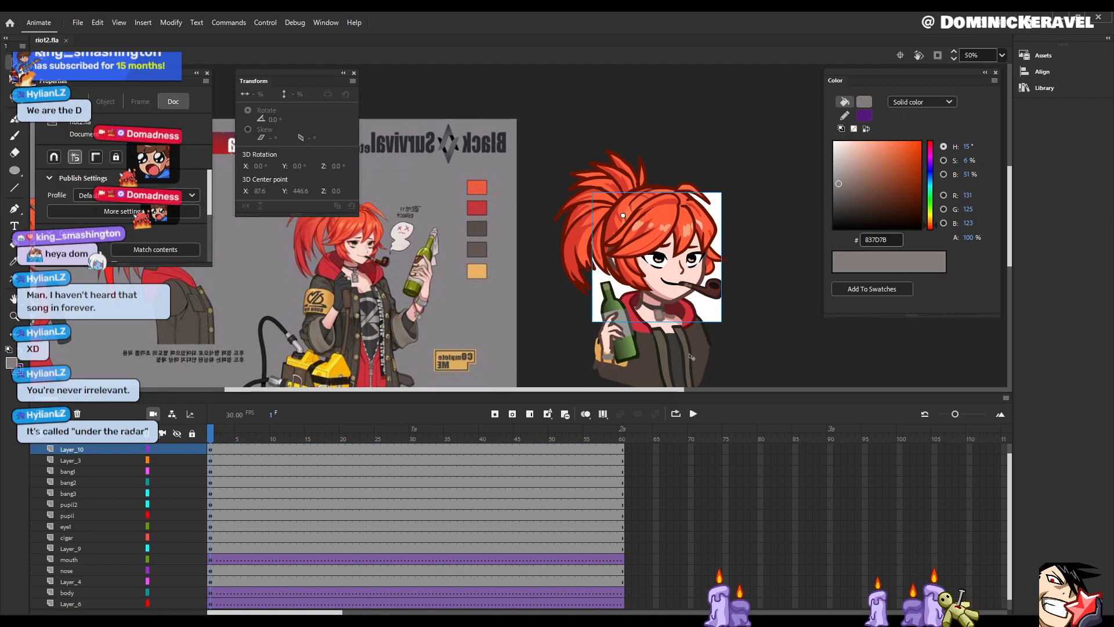
Step: Sample the dark colour from the jacket artwork inside the body symbol and return to the main scene
double_click(691, 352)
key("i")
left_click(689, 355)
key("v")
double_click(736, 323)
key("e")
Step: Select the hand's outline shape, save the file, and brush a short stroke in 5E3E38 beside the wristband
key("v")
left_click(612, 351)
key("ctrl+s")
key("b")
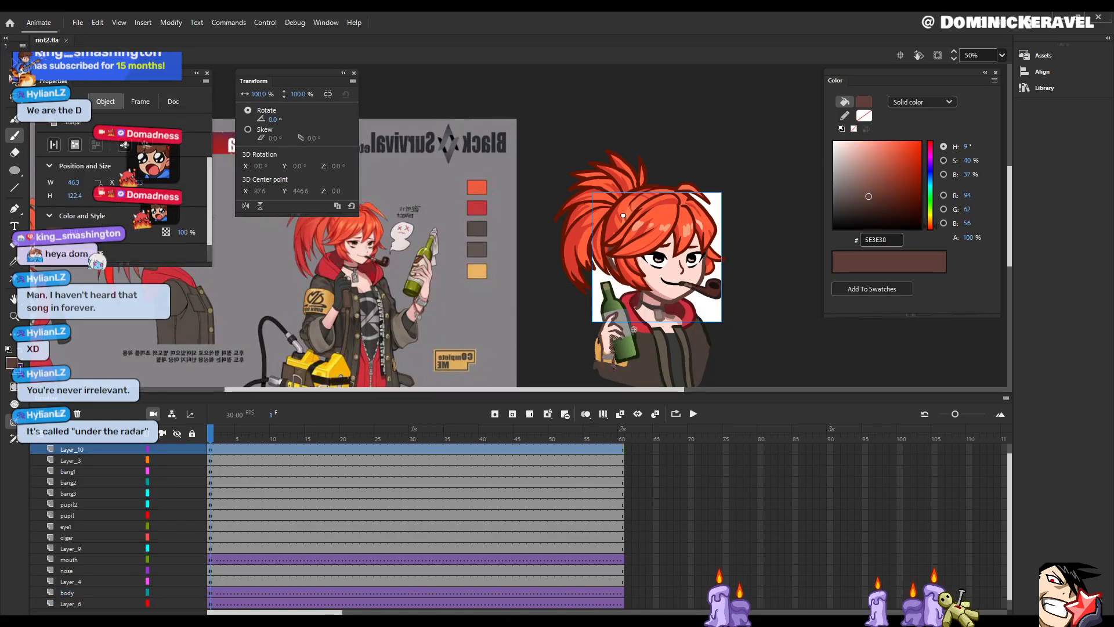
left_click_drag(604, 352, 598, 360)
key("v")
Step: Reopen the body symbol, sample 26231D from the jacket artwork, and return to the main scene
double_click(690, 352)
left_click(690, 351)
key("o")
key("i")
left_click(691, 352)
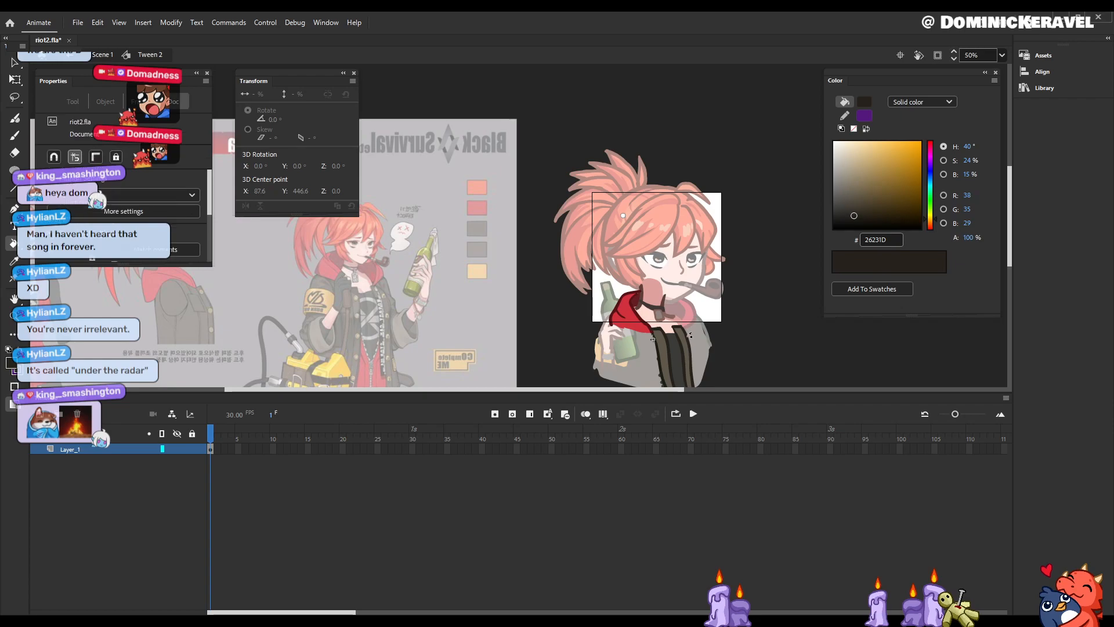
double_click(748, 318)
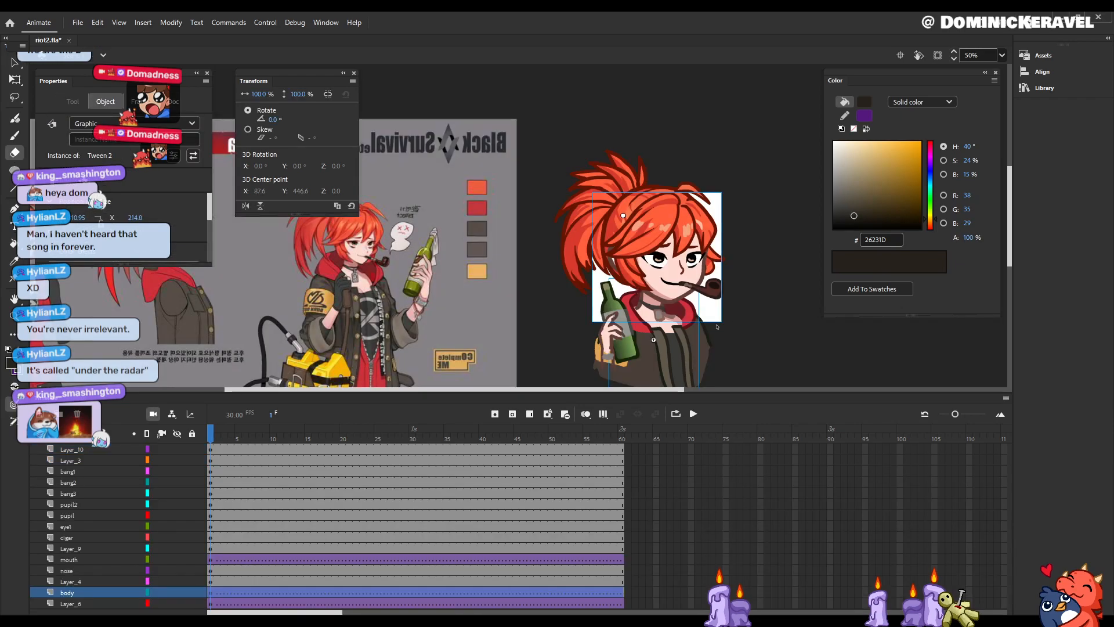
key("e")
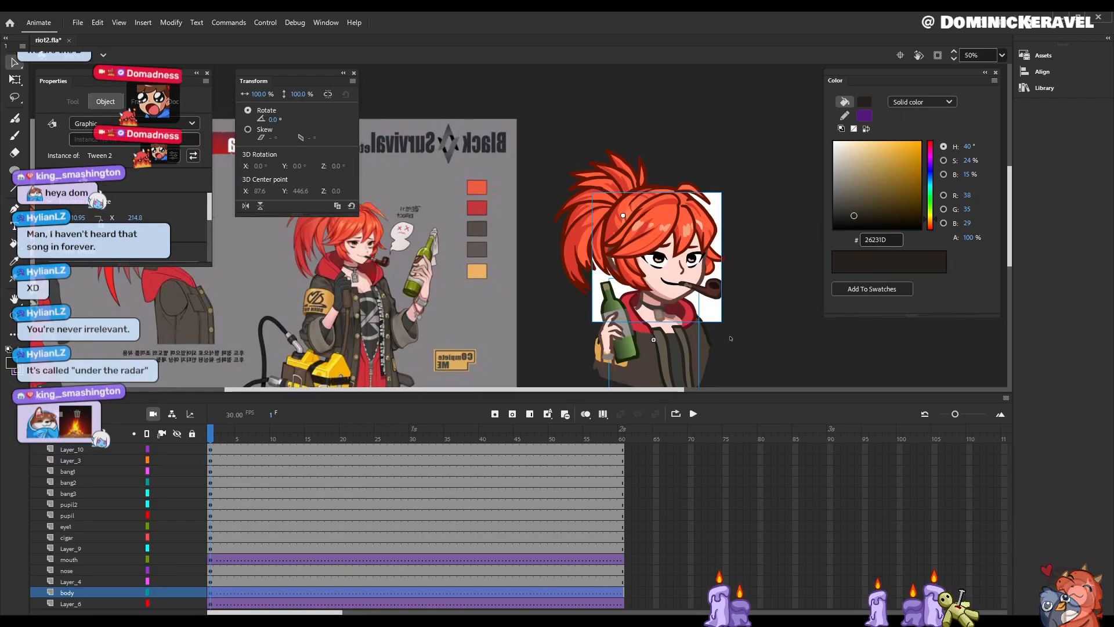
key("v")
scroll(610, 290, "down", 1)
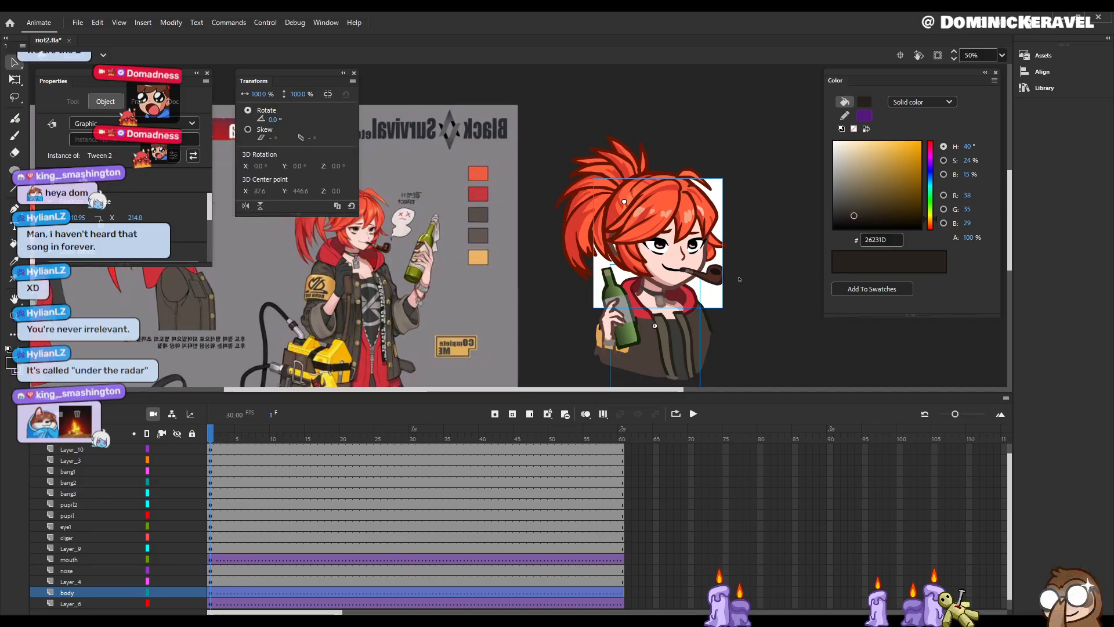
left_click_drag(245, 440, 210, 439)
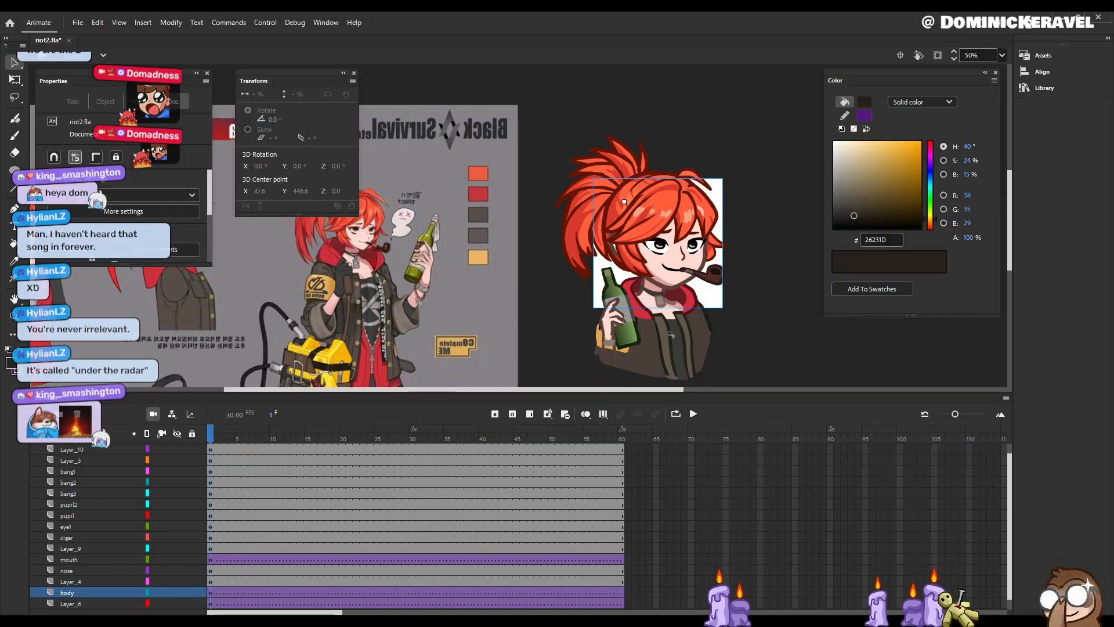
Step: Make Layer_10 active by selecting the hand shape, and ready a dark 302D26 brush for the jacket sleeve below it
key("b")
key("v")
left_click(604, 346)
key("b")
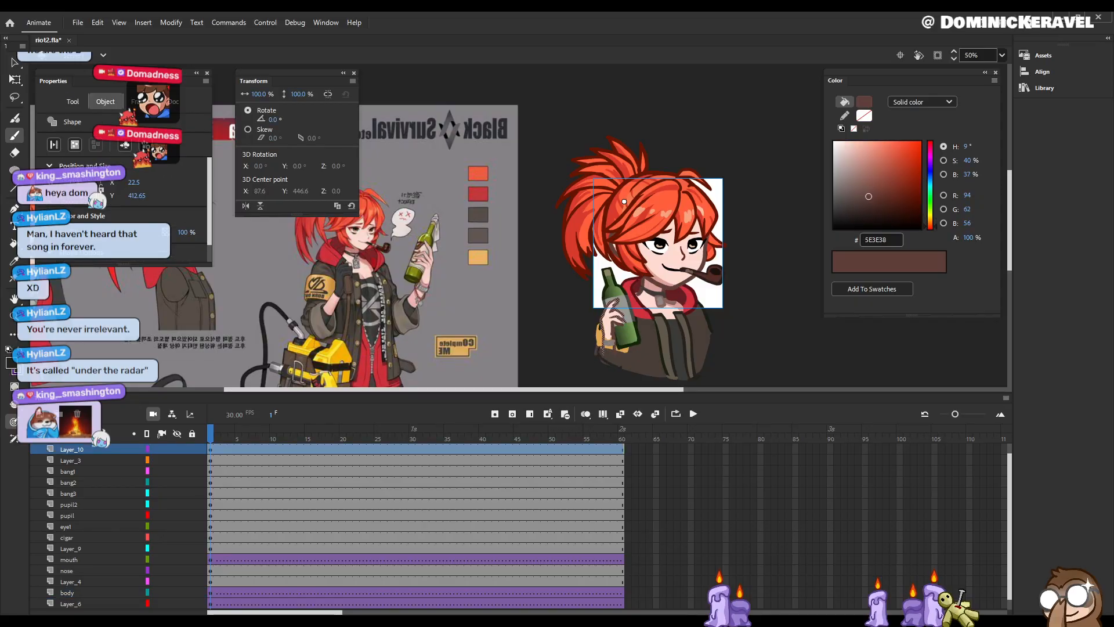
key("e")
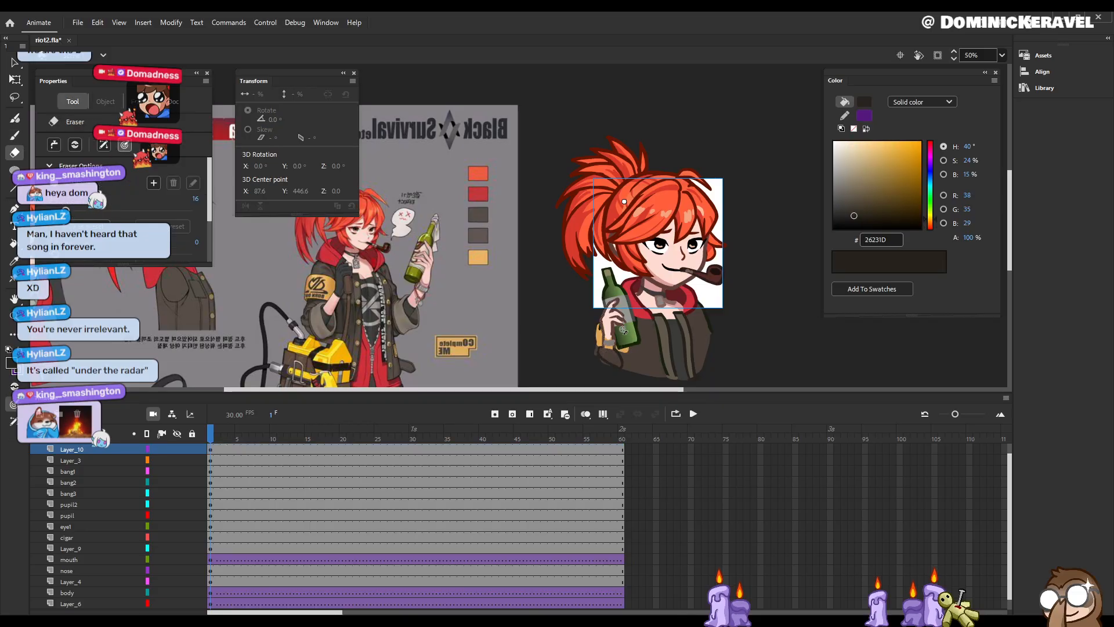
key("b")
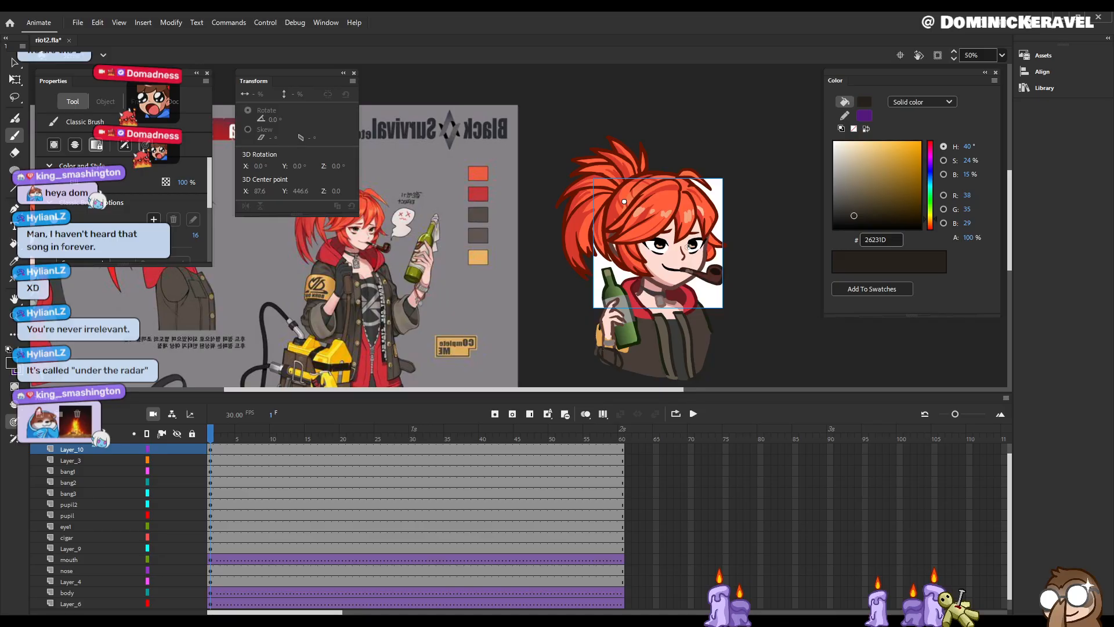
key("v")
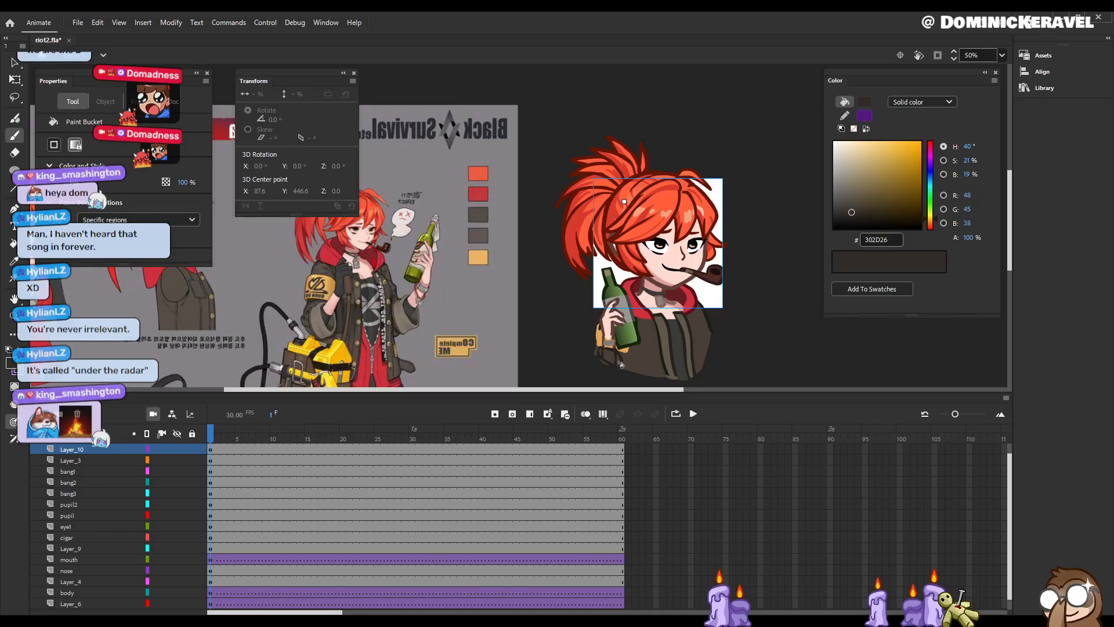
key("b")
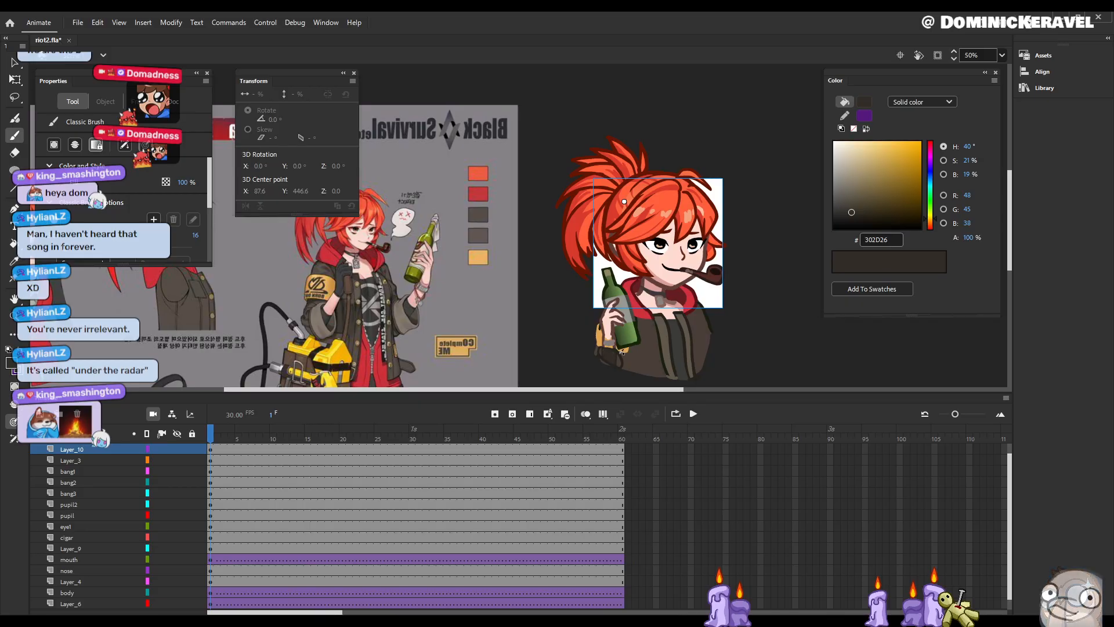
Step: Brush the upper edge of the jacket cuff below the wristband in 26231D and save the file
key("k")
key("b")
left_click_drag(617, 349, 606, 346)
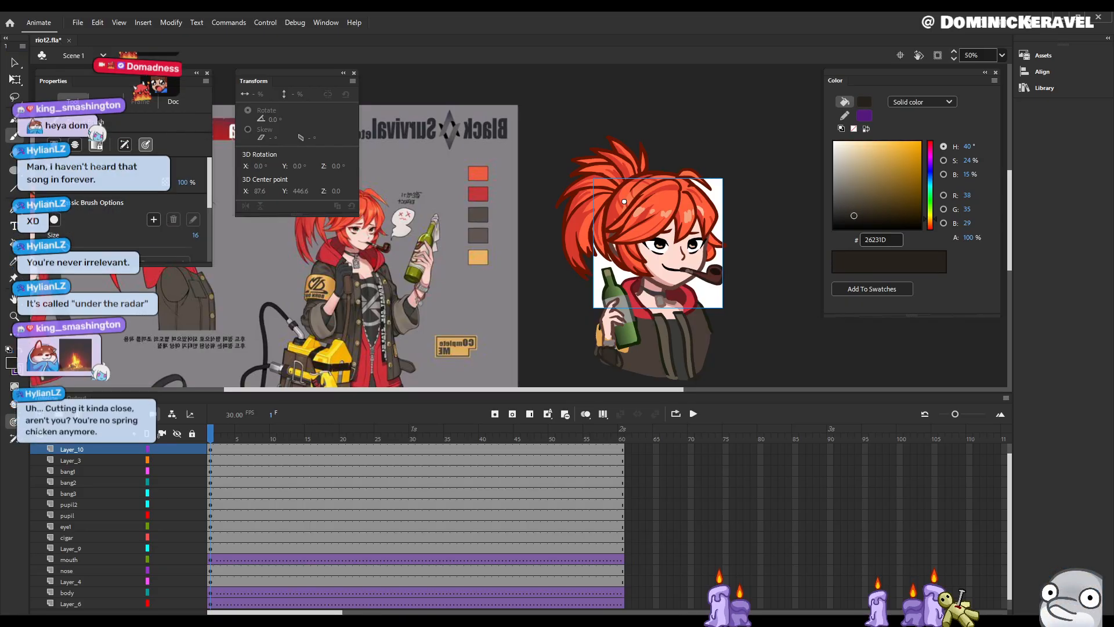
key("e")
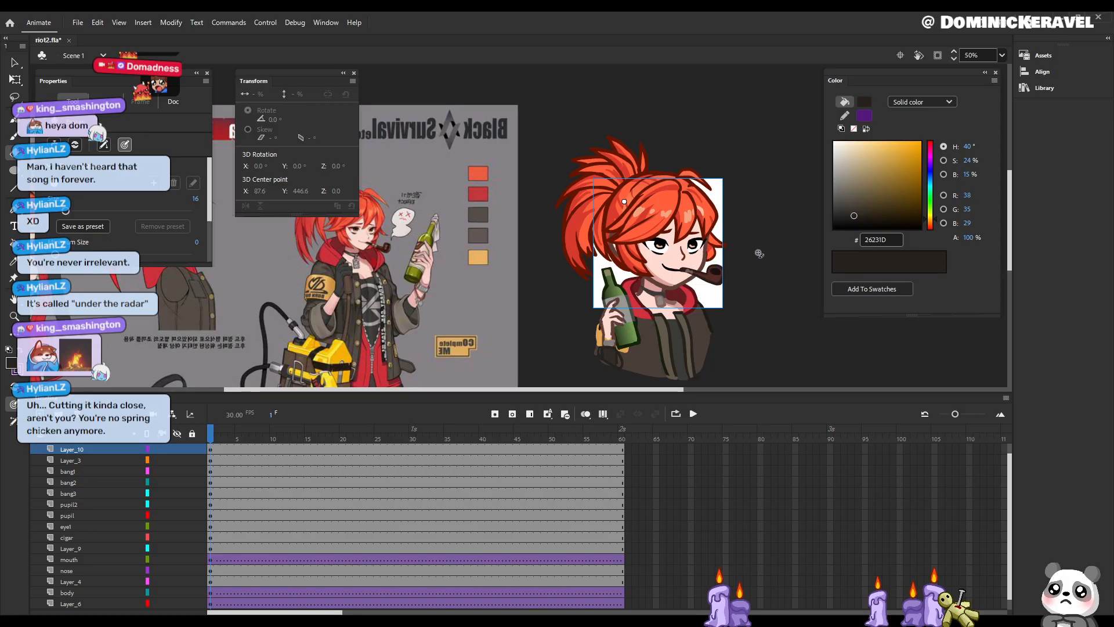
key("v")
key("ctrl+s")
Step: Extend the cuff's side outline in 26231D with the Classic Brush, cleaning the line with the Eraser
left_click_drag(690, 220, 730, 206)
key("b")
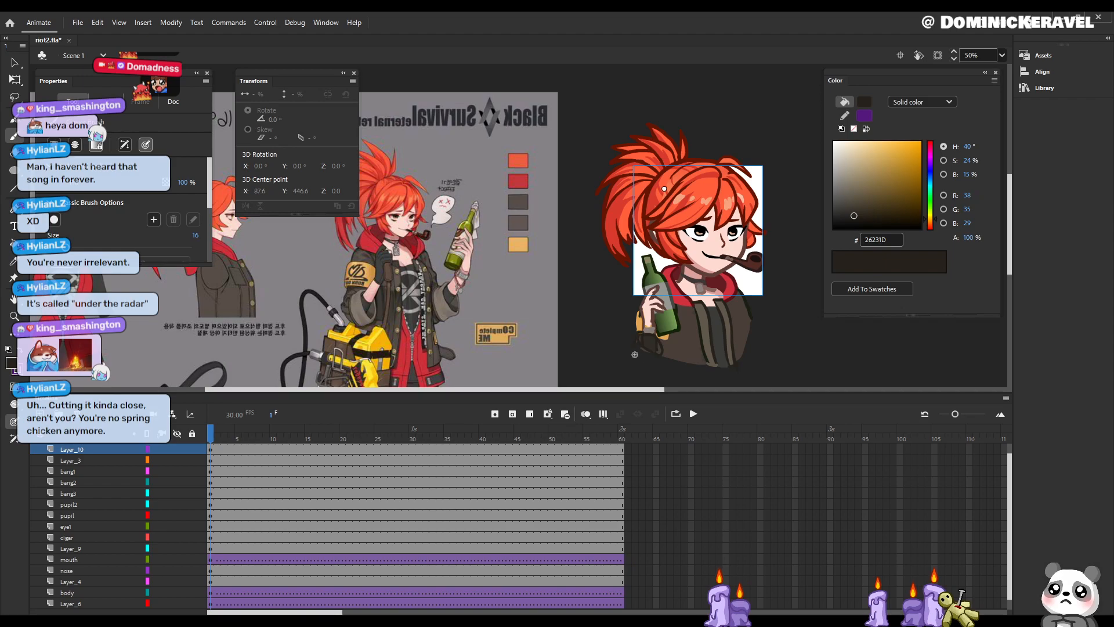
key("e")
key("b")
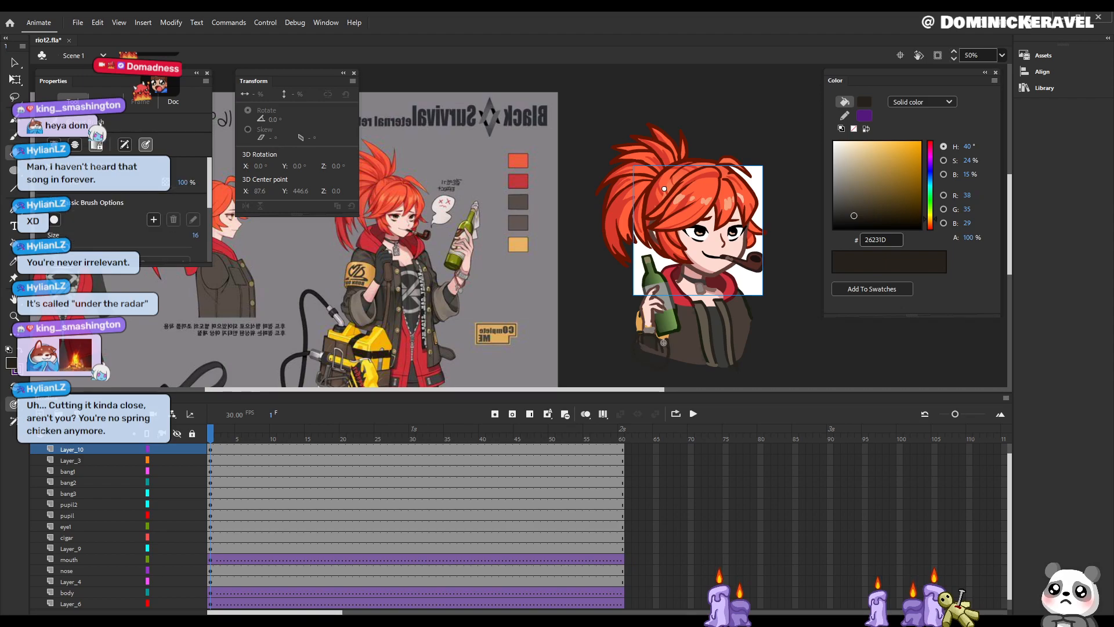
key("e")
key("b")
key("v")
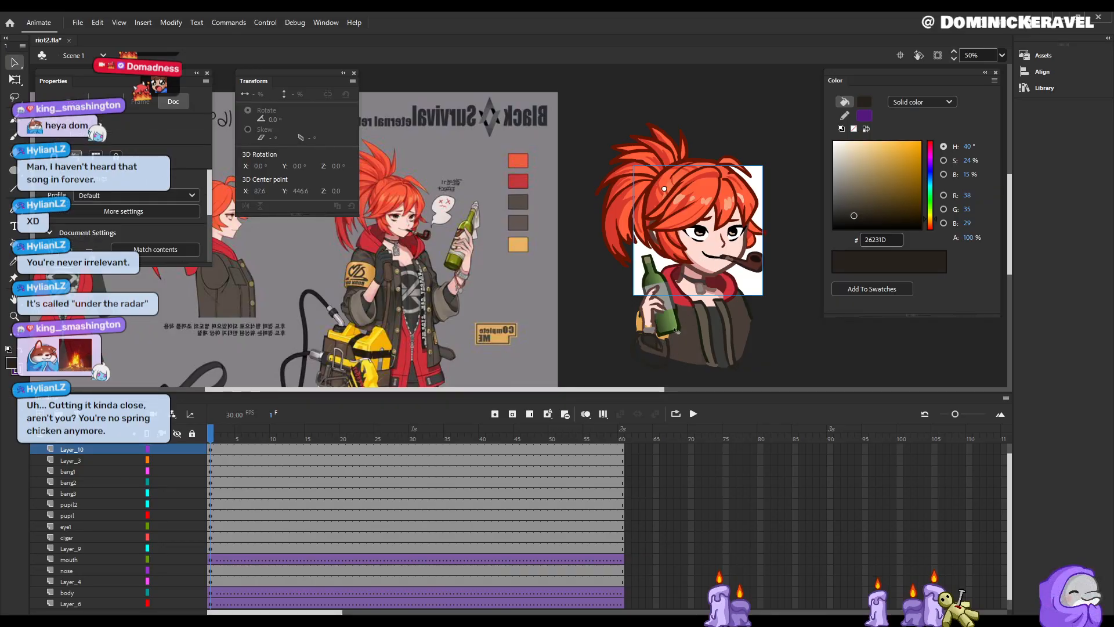
Step: Close the cuff outline with a rounded lower edge in 26231D and fill the enclosed area
key("b")
key("e")
key("i")
key("b")
left_click_drag(637, 333, 664, 363)
key("k")
left_click(651, 350)
key("e")
Step: Sample the light brown 84776E and fill the inside of the cuff with it
key("i")
left_click(513, 368)
key("v")
key("b")
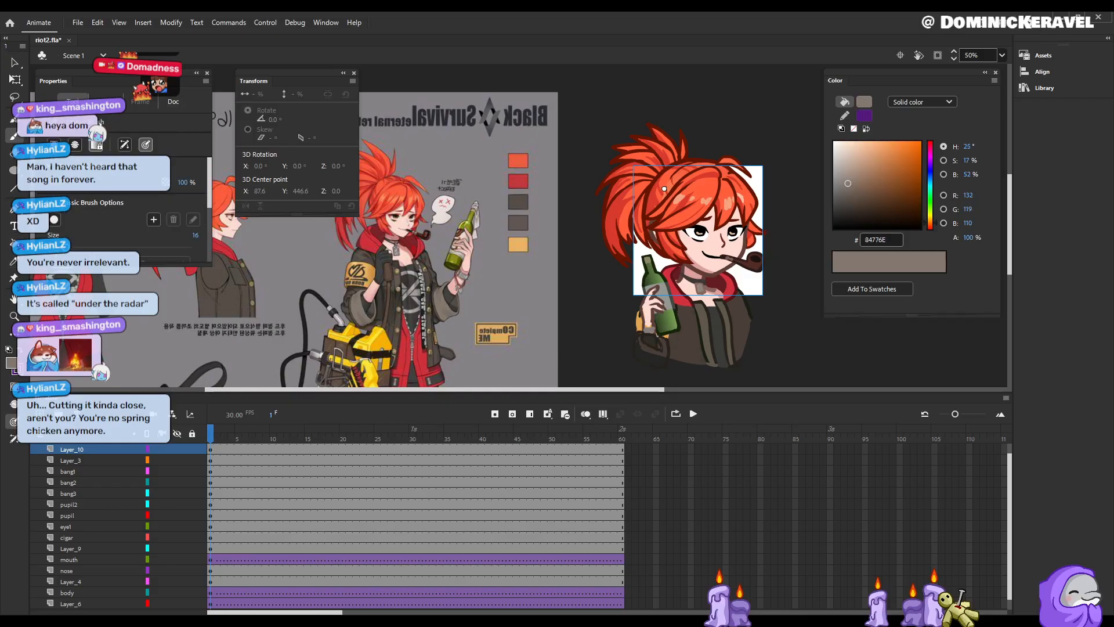
left_click_drag(642, 338, 667, 351)
key("k")
left_click(651, 354)
key("e")
key("b")
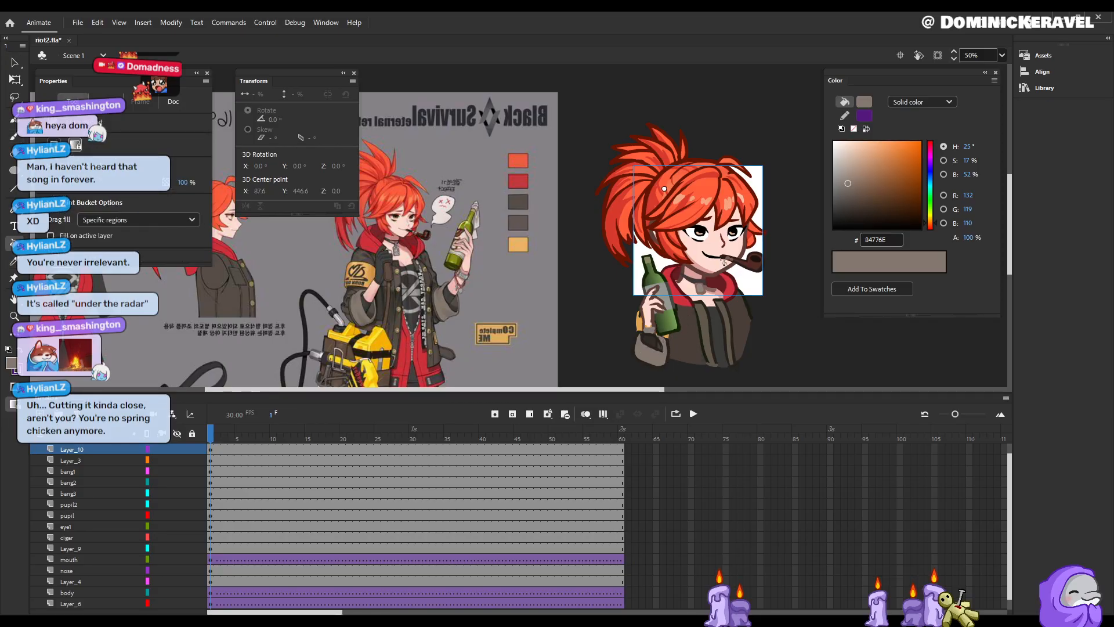
Step: Sample 26231D from the cuff's outline, brush the cuff opening and fold lines, and select the cuff's fill
key("i")
left_click(660, 344)
key("b")
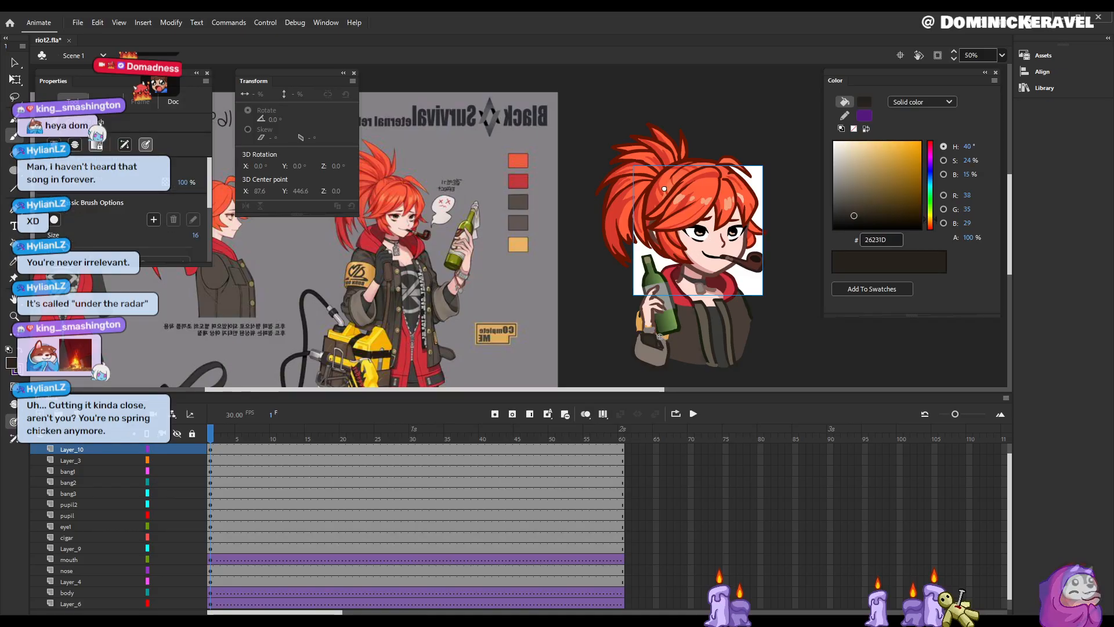
key("v")
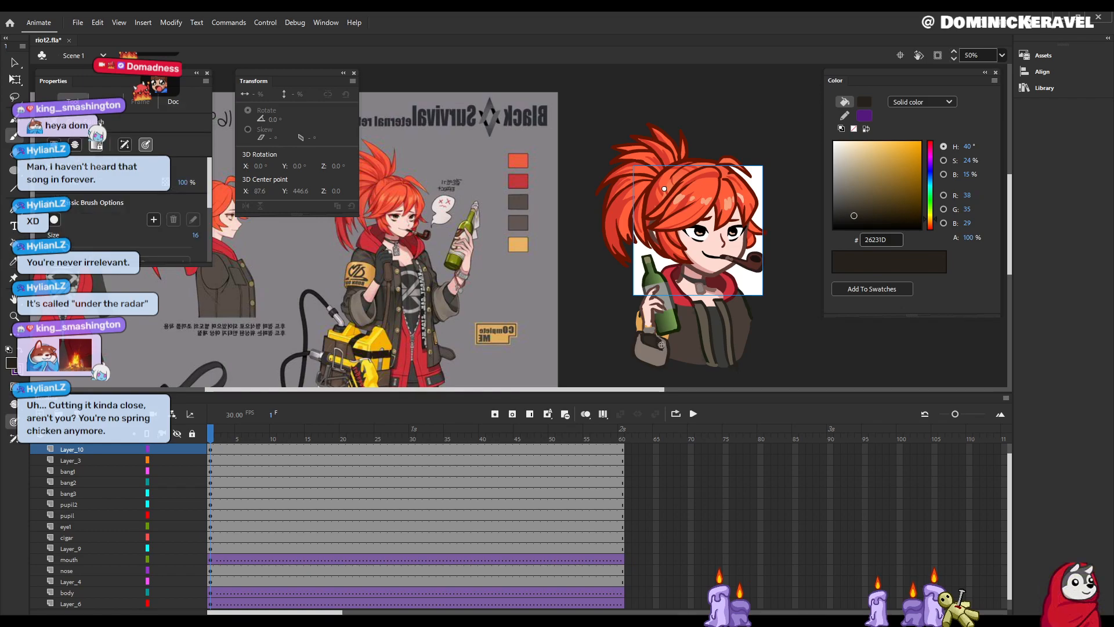
key("b")
key("v")
left_click(654, 349)
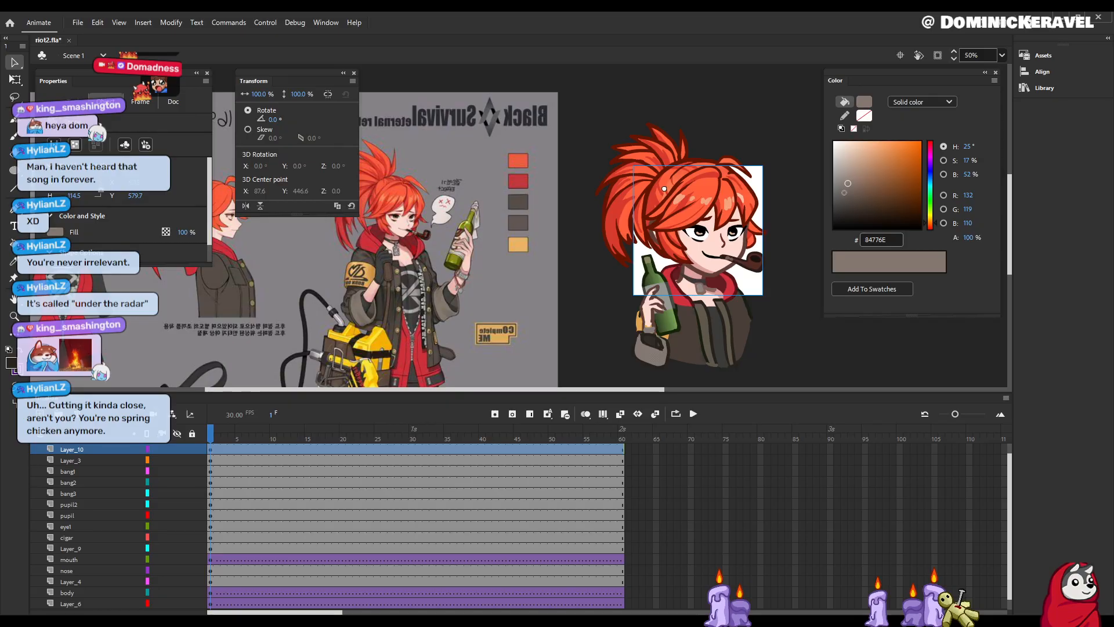
Step: Darken the sampled cuff brown to 60564F and paint shading on the cuff
key("Escape")
left_click(849, 194)
key("i")
left_click(666, 355)
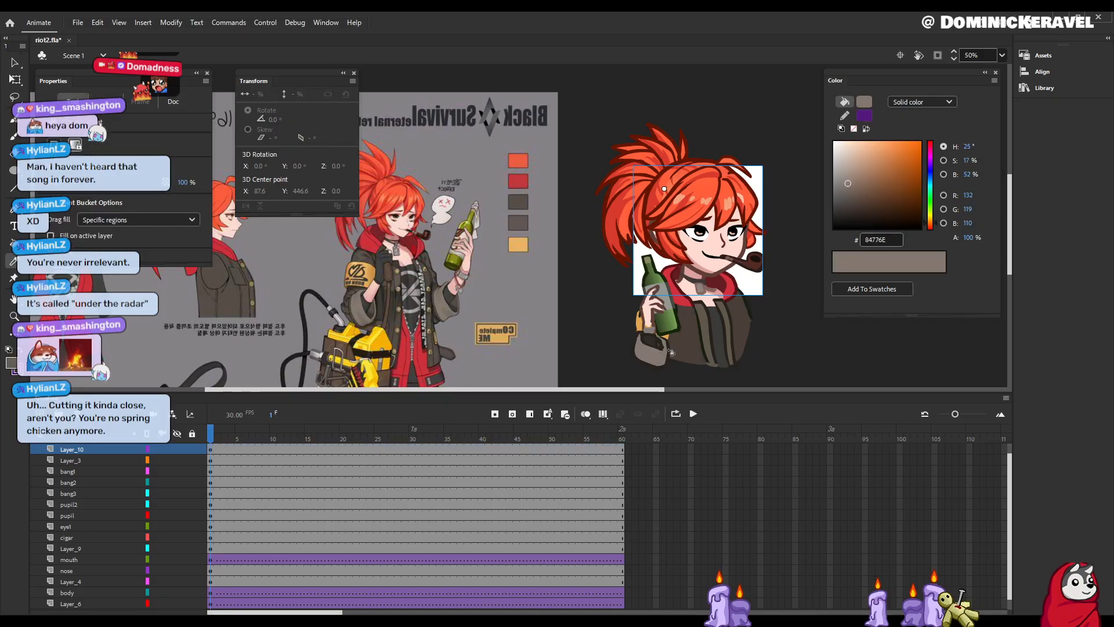
left_click(850, 197)
key("v")
left_click(654, 350)
key("b")
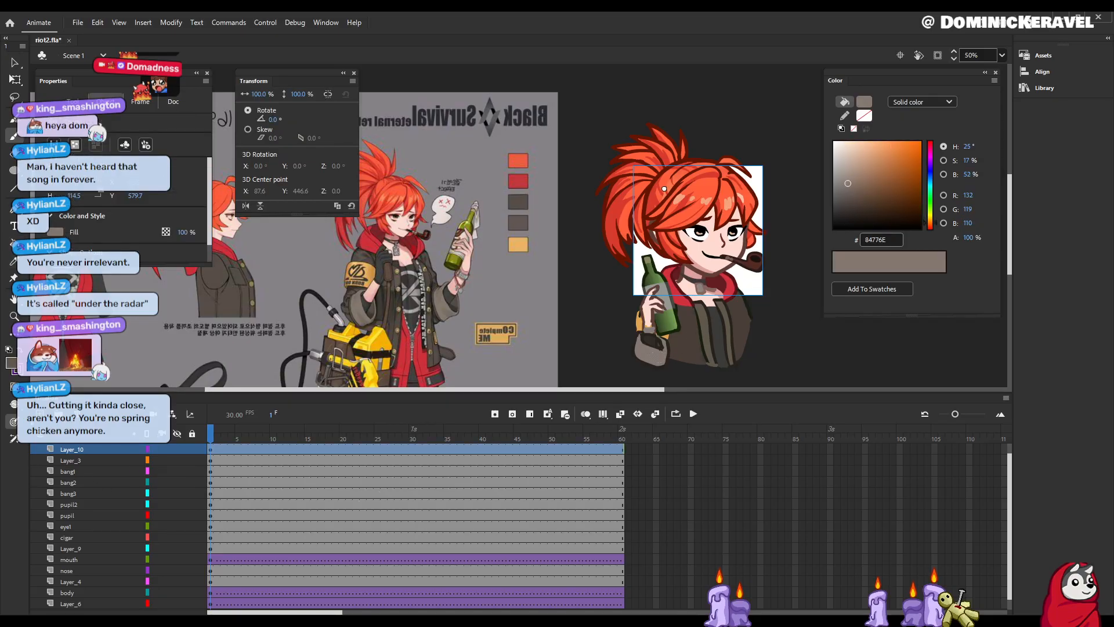
left_click_drag(646, 337, 651, 373)
key("Escape")
key("e")
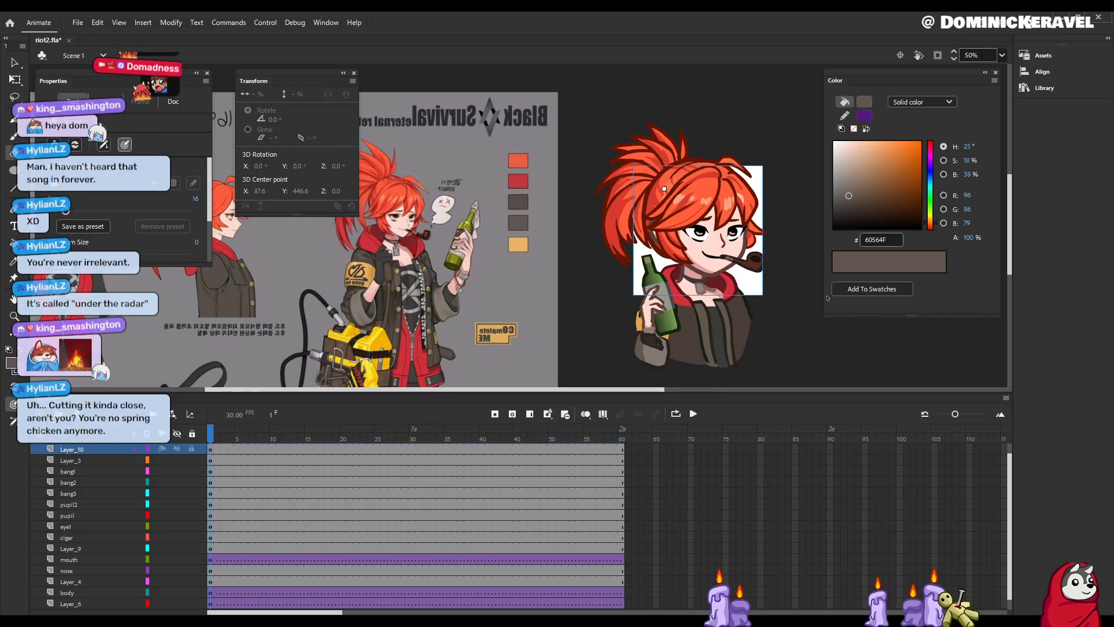
Step: Sample the jacket brown 60584B from the artwork inside the body symbol and return to the main scene
key("v")
left_click_drag(769, 360, 726, 342)
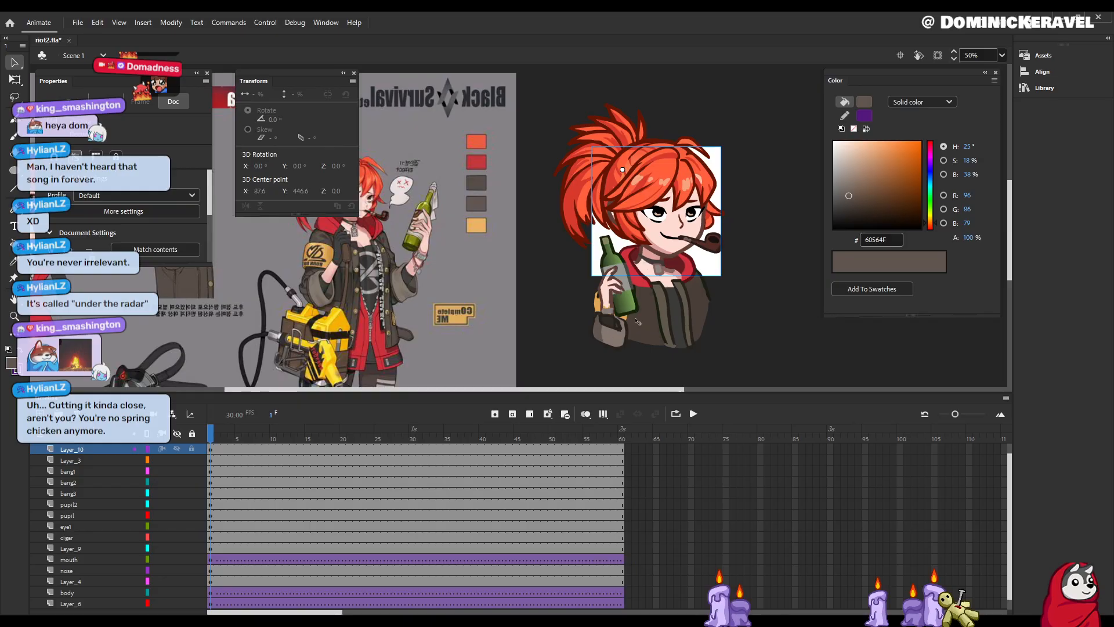
double_click(668, 333)
key("b")
left_click(665, 311)
key("ctrl+e")
key("v")
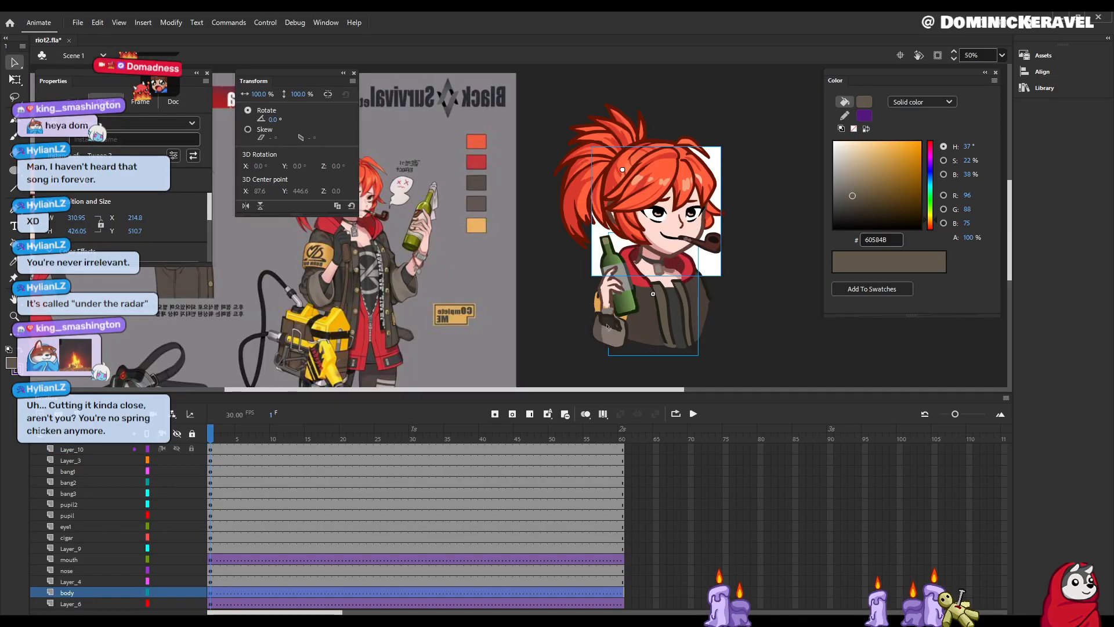
Step: Select the cuff artwork on Layer_10, touch it up with the brush, deselect it, and save the file
left_click(610, 346)
key("b")
left_click_drag(645, 335, 621, 355)
key("v")
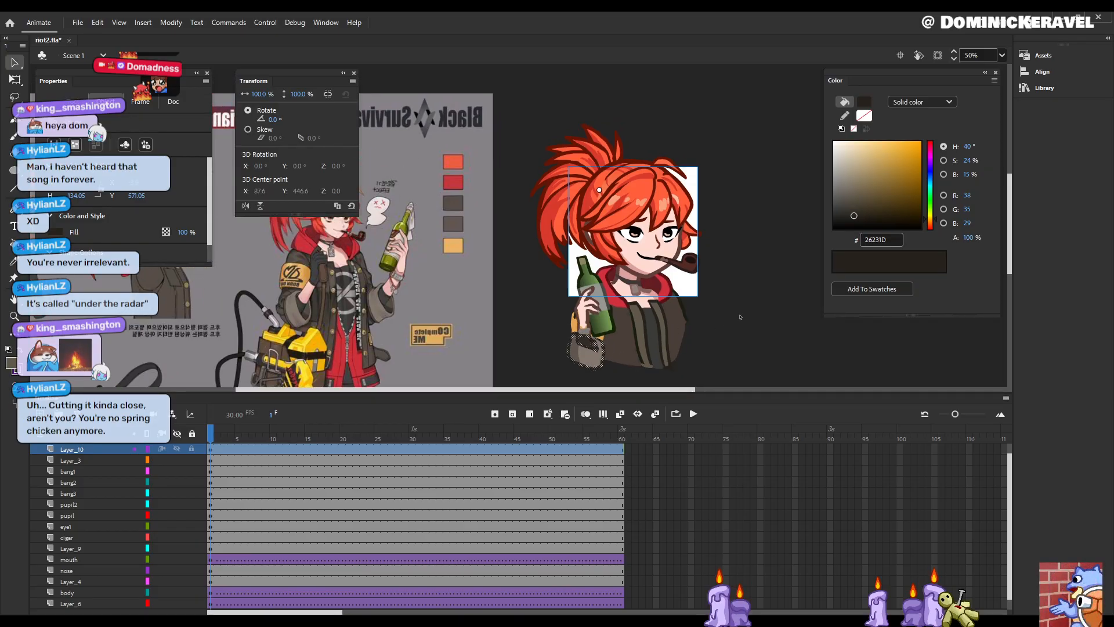
left_click(711, 340)
key("ctrl+s")
key("b")
left_click_drag(597, 370, 583, 342)
key("ctrl+z")
key("v")
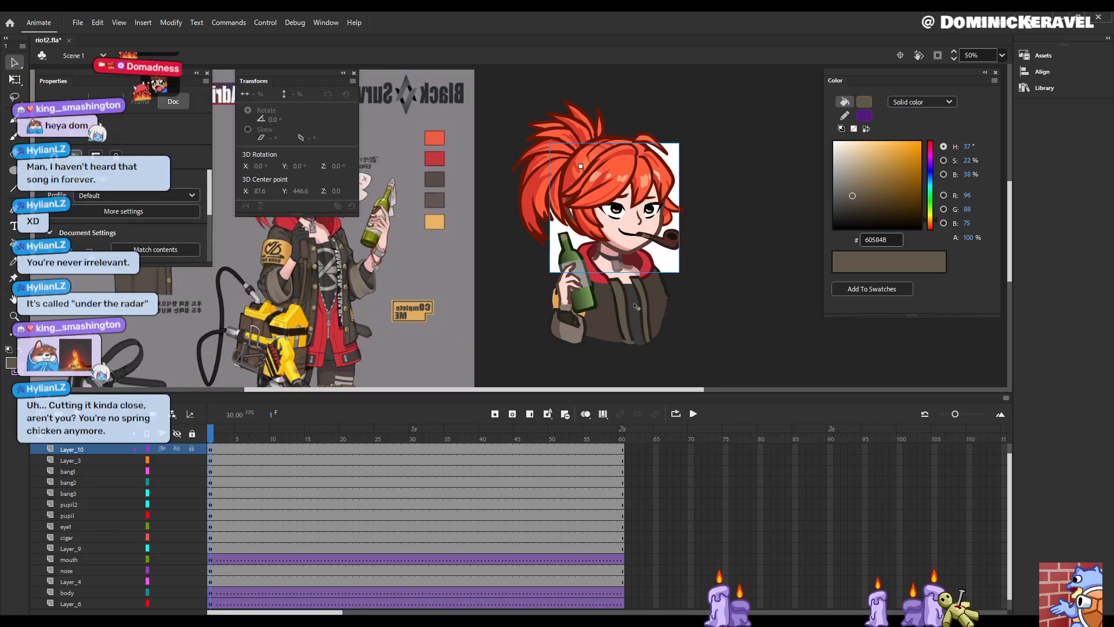
Step: Save the file, then paint the forearm sleeve below the cuff in 60584B and fill its interior
key("b")
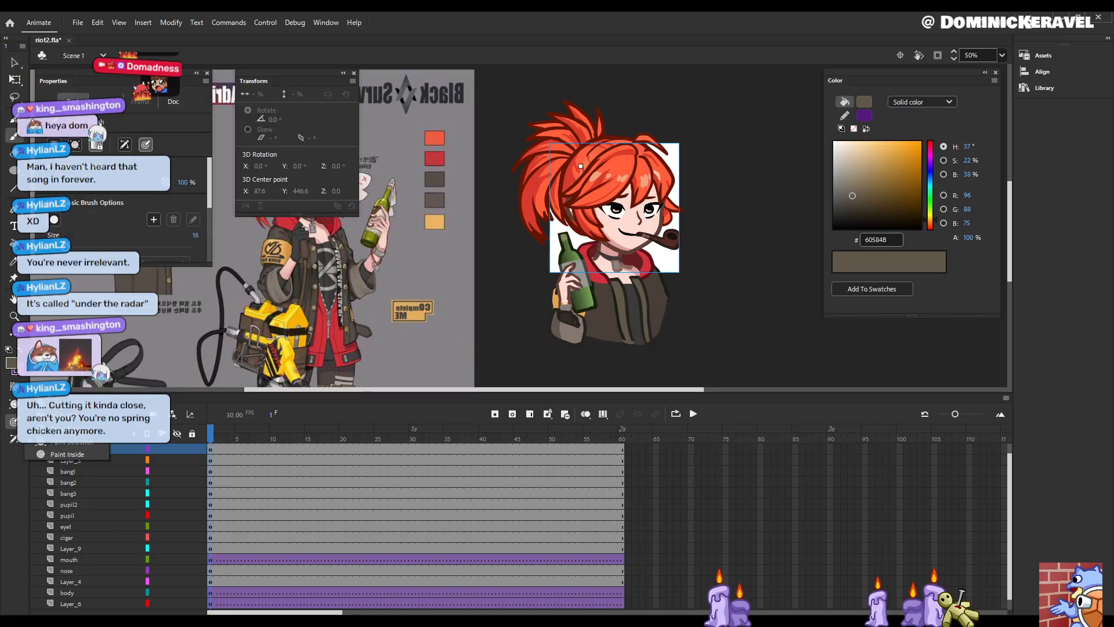
key("ctrl+s")
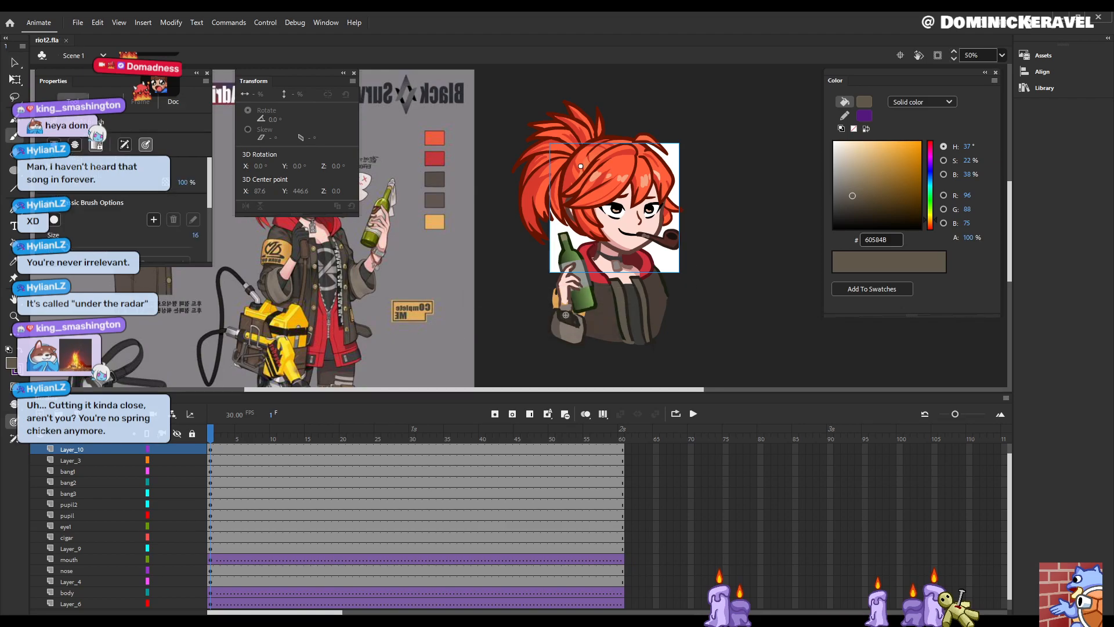
mouse_move(553, 339)
left_mouse_down()
mouse_move(554, 364)
mouse_move(572, 369)
mouse_move(580, 342)
left_mouse_up()
key("k")
left_click(570, 354)
key("e")
key("v")
key("n")
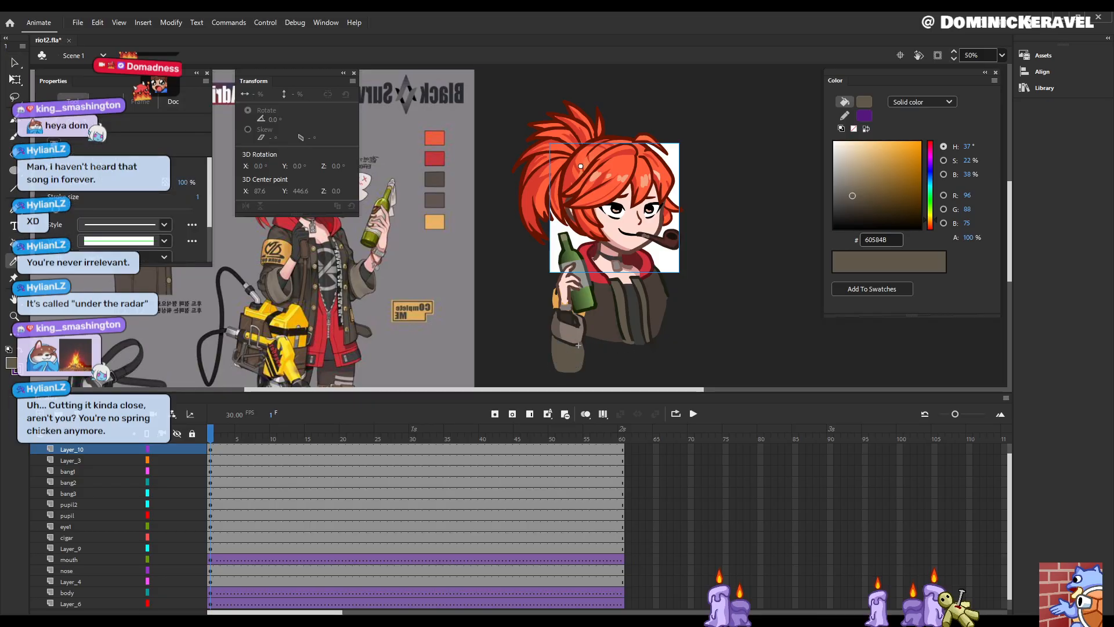
Step: Sample 26231D from the dark linework, outline the forearm sleeve below the cuff, and save the file
key("b")
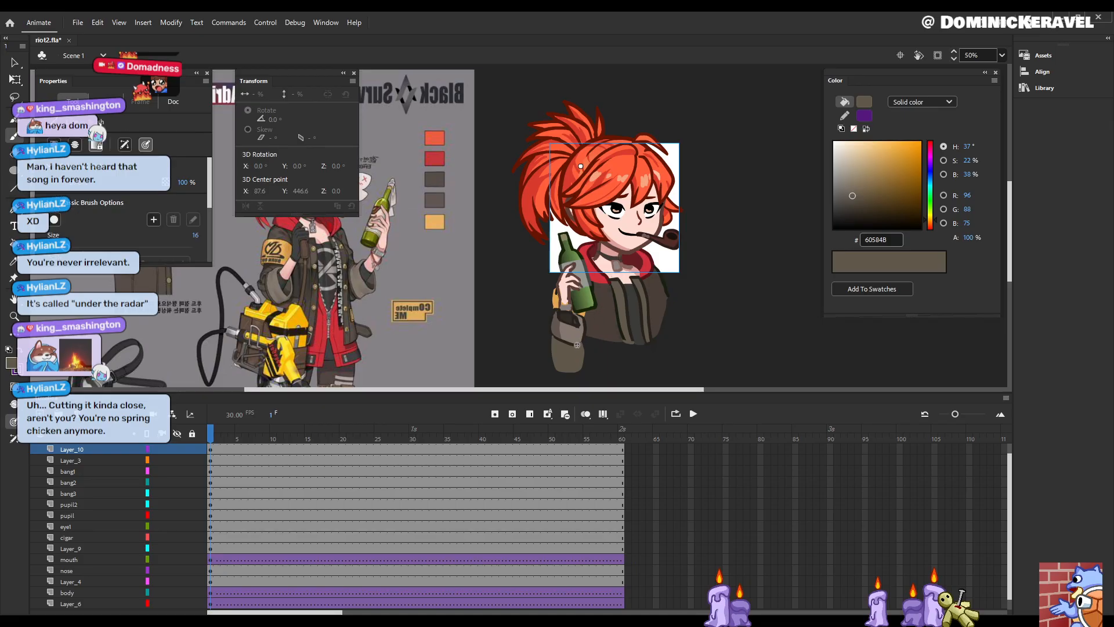
key("i")
left_click(586, 331)
key("b")
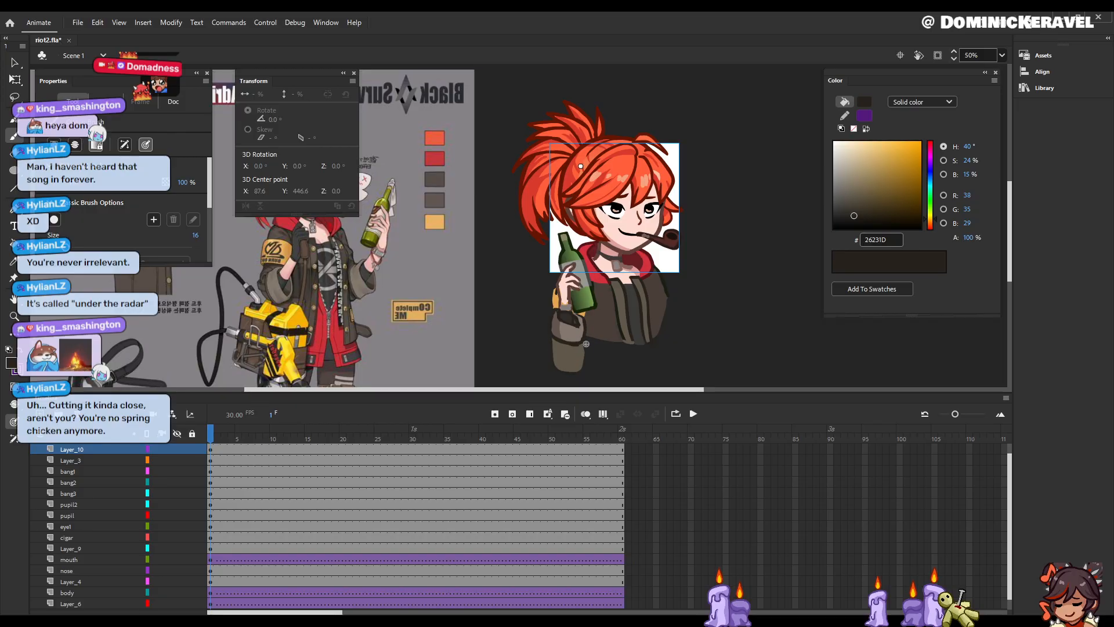
key("v")
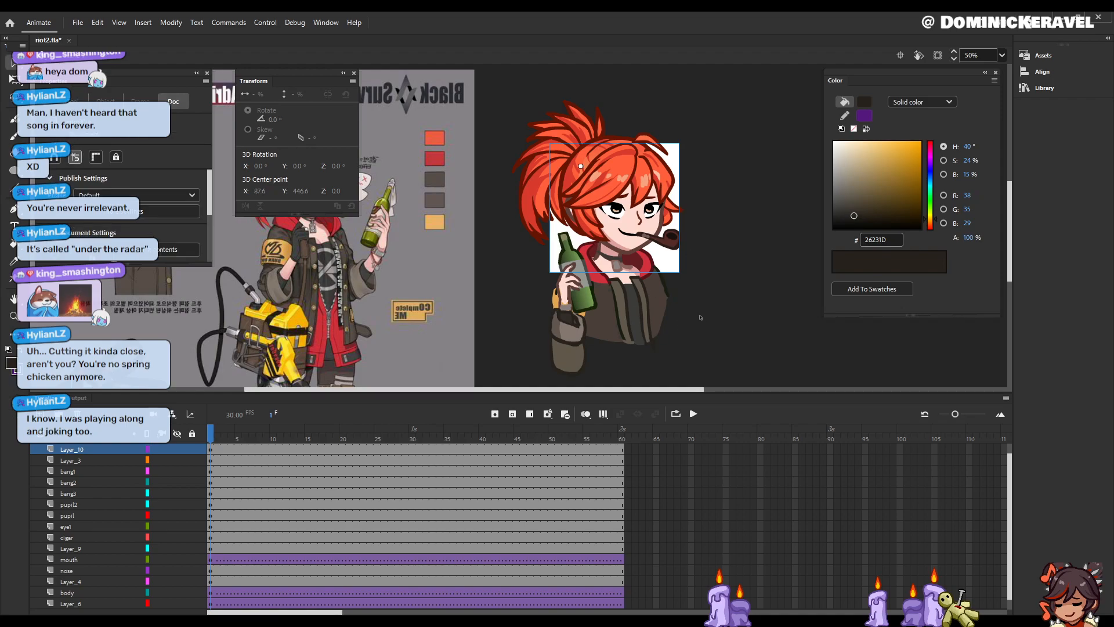
key("ctrl+s")
left_click_drag(719, 311, 728, 320)
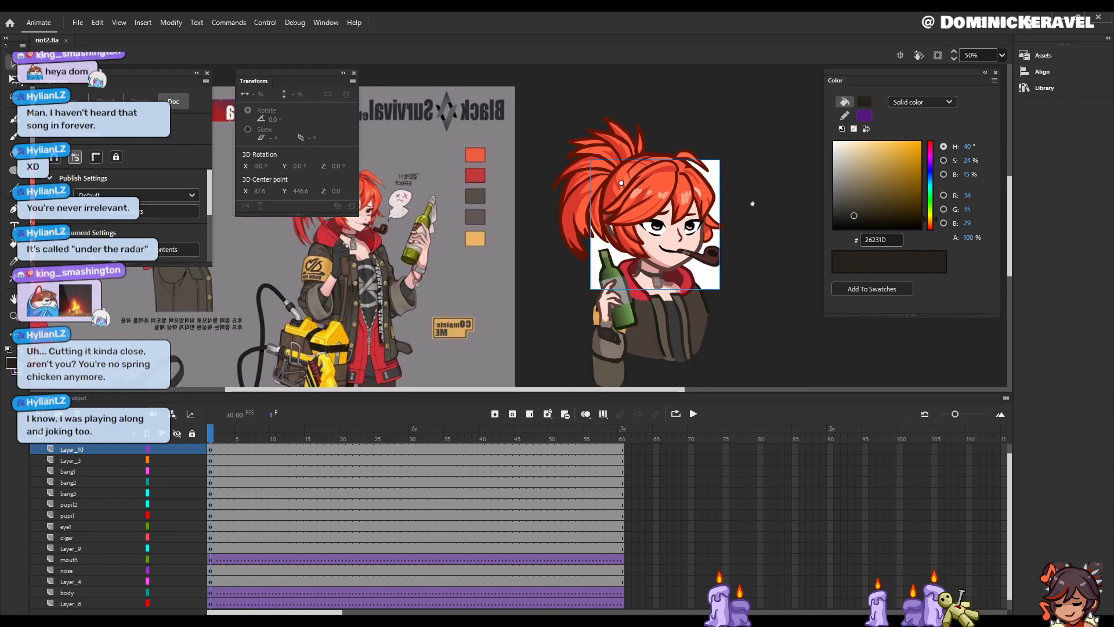
Step: Sample the skin tone FFDBD2 from the artwork, touch up the hand holding the bottle with the brush, and save the file
left_click_drag(764, 194, 753, 174)
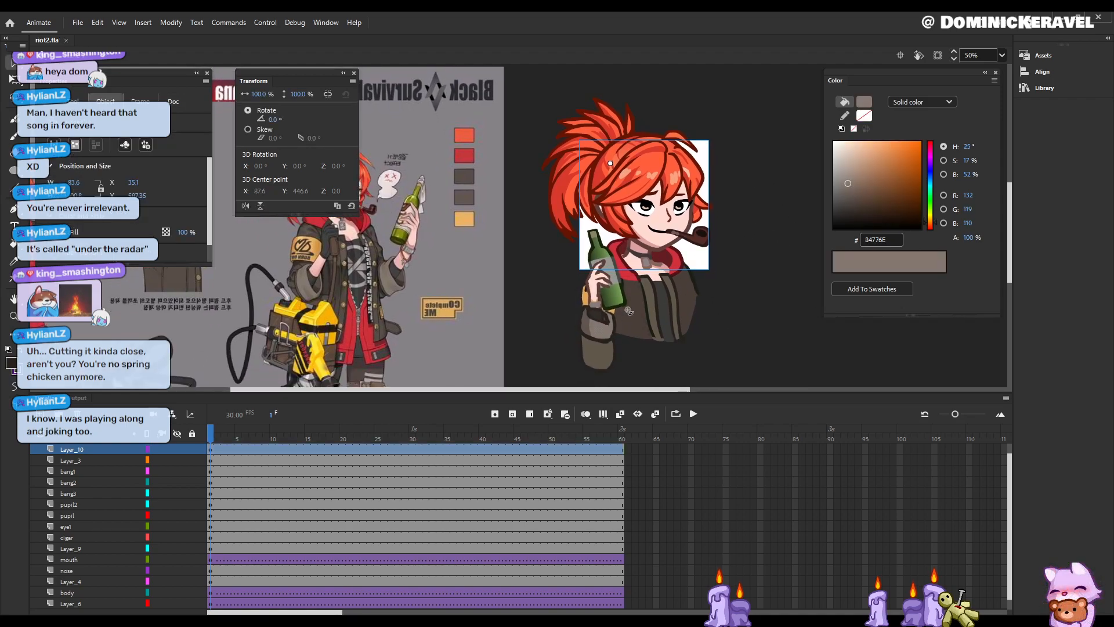
key("i")
left_click(614, 283)
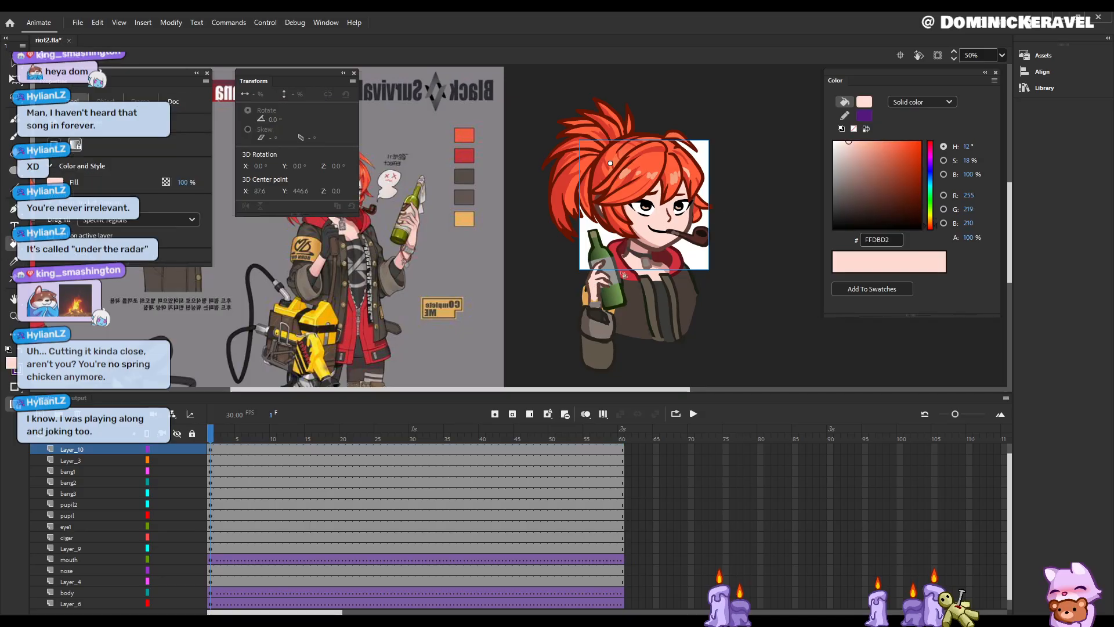
left_click_drag(678, 236, 703, 260)
key("b")
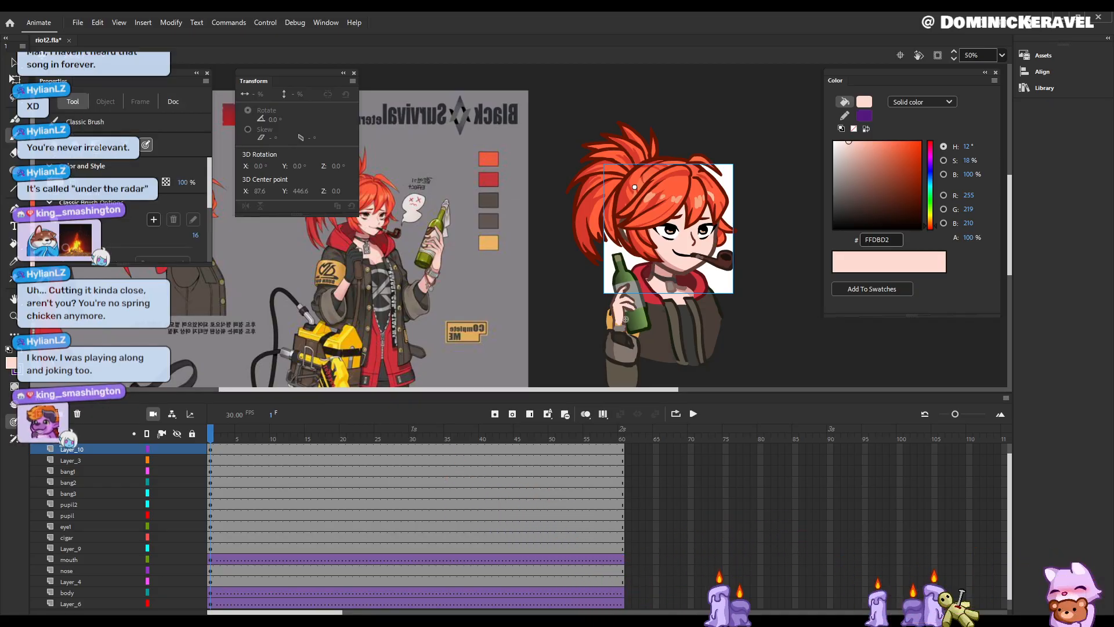
key("v")
key("ctrl+s")
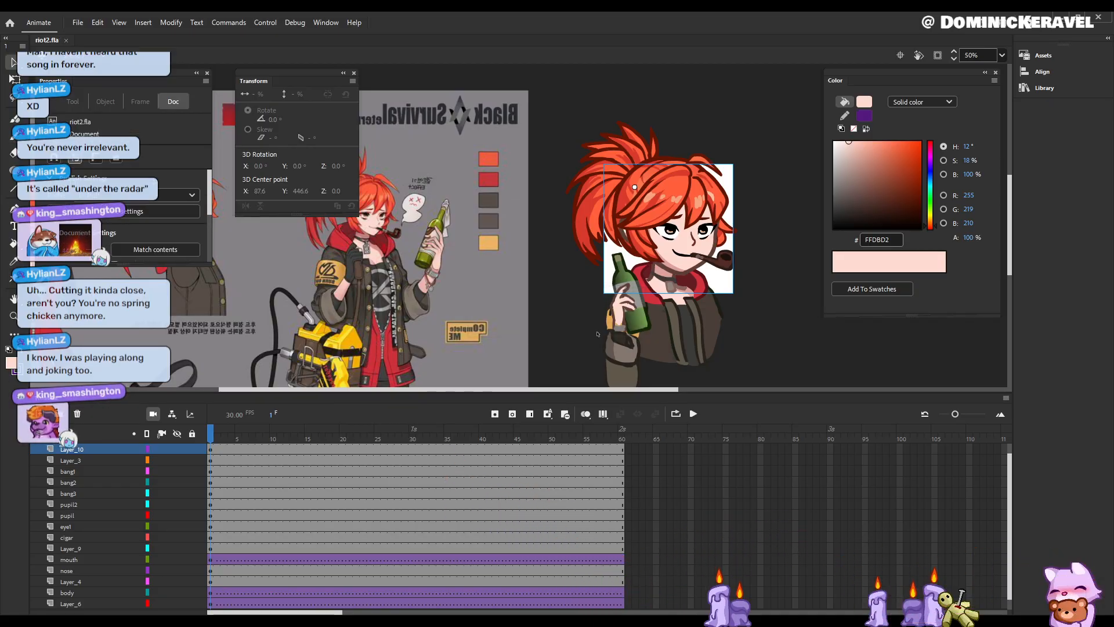
Step: Sample the skin tone again and brush over the upper fingers gripping the bottle in FFDBD2
key("i")
left_click(625, 290, "ctrl")
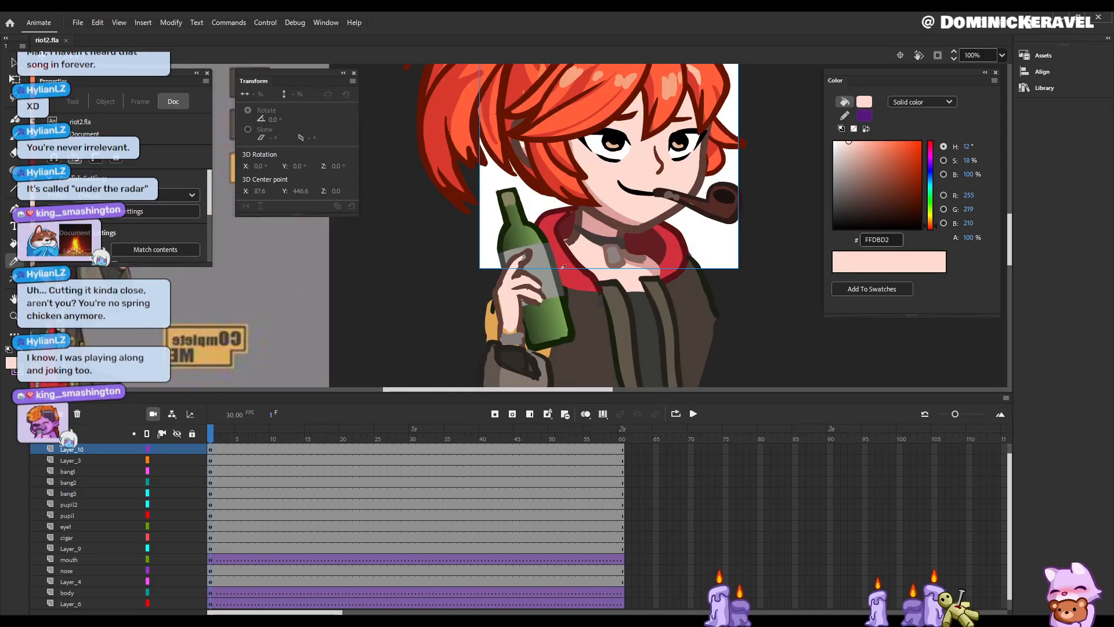
left_click(524, 271)
left_click(529, 266)
key("b")
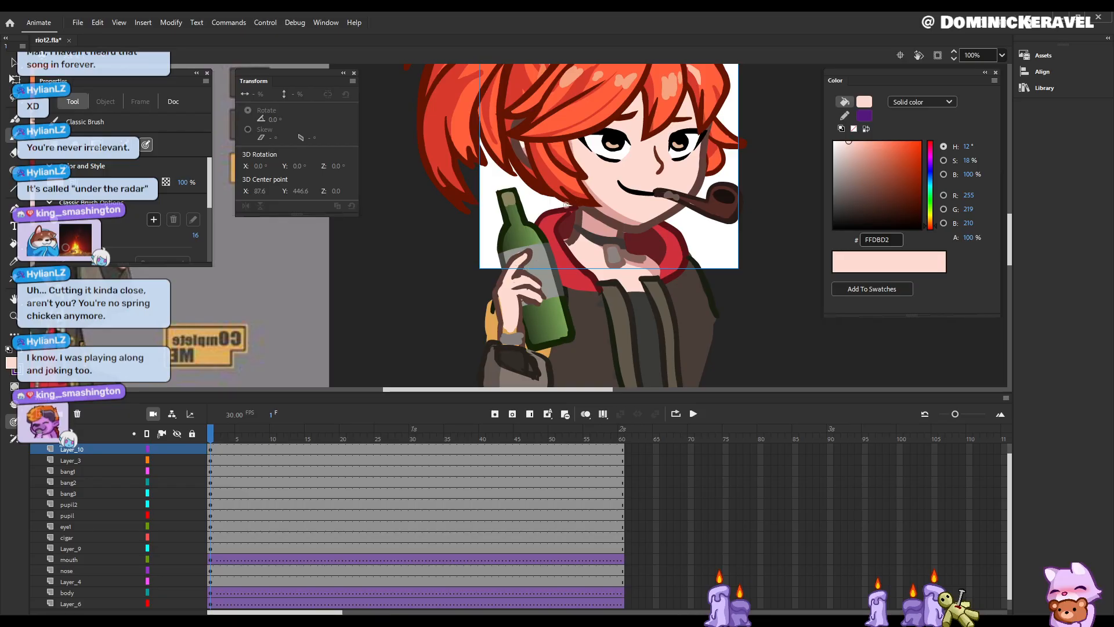
Step: Sample 5E3E38 from the finger linework and redraw the upper finger outlines with the brush
key("i")
left_click(530, 254)
key("b")
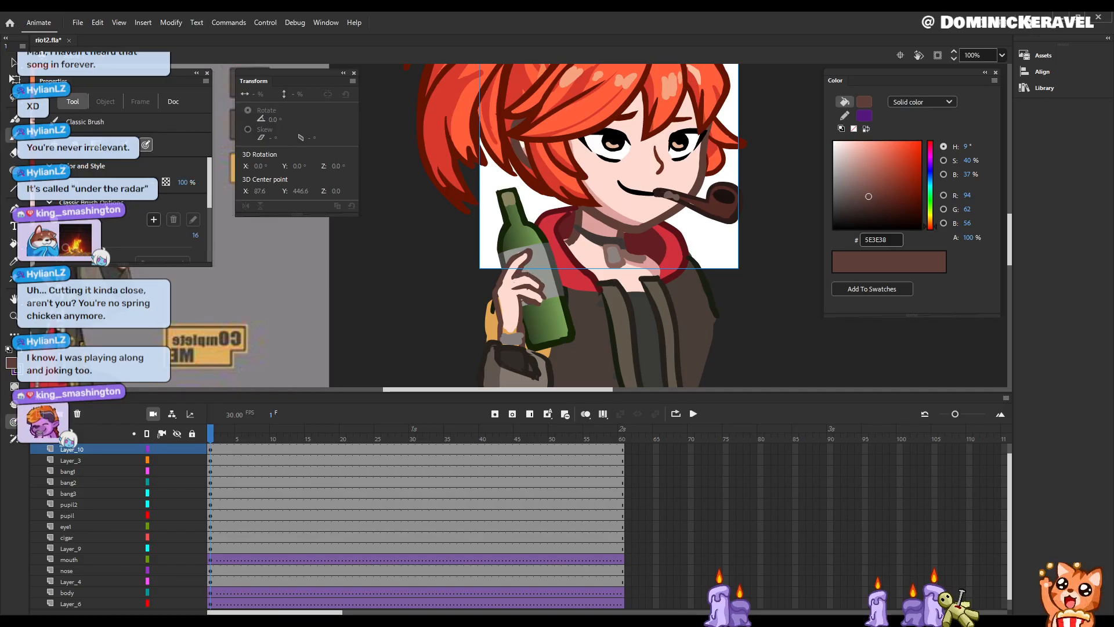
Step: Sample FFDBD2 from the hand, repaint the finger skin with the brush, and clean its edges with the eraser
key("i")
left_click(529, 280)
key("b")
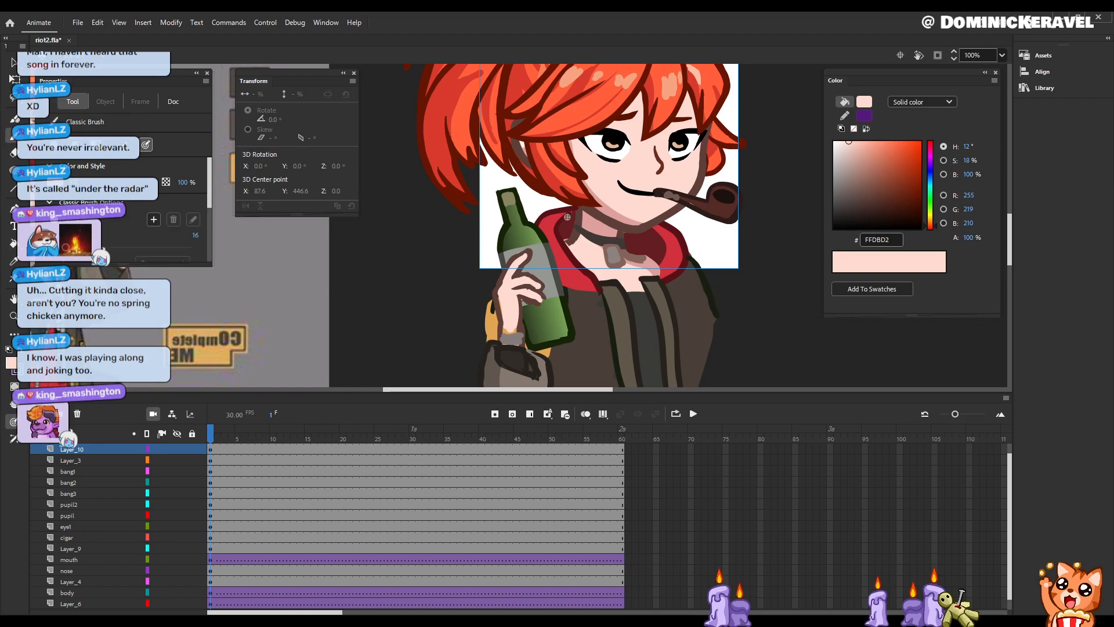
key("e")
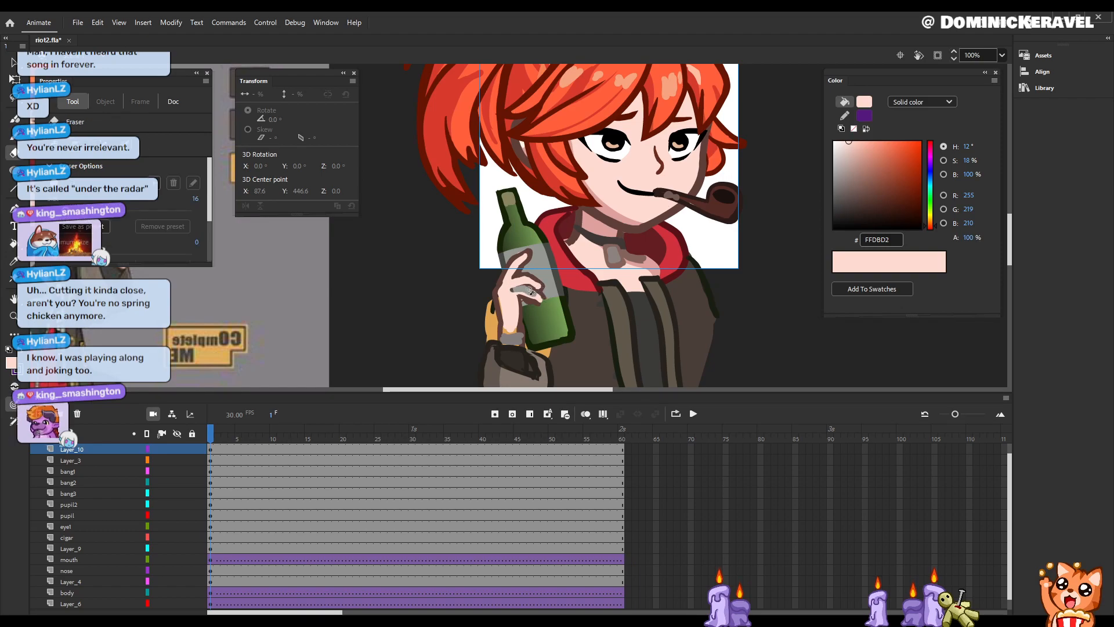
Step: Sample 5E3E38 from the finger outline, touch up the fingertip linework, erase the excess, and save the file
key("i")
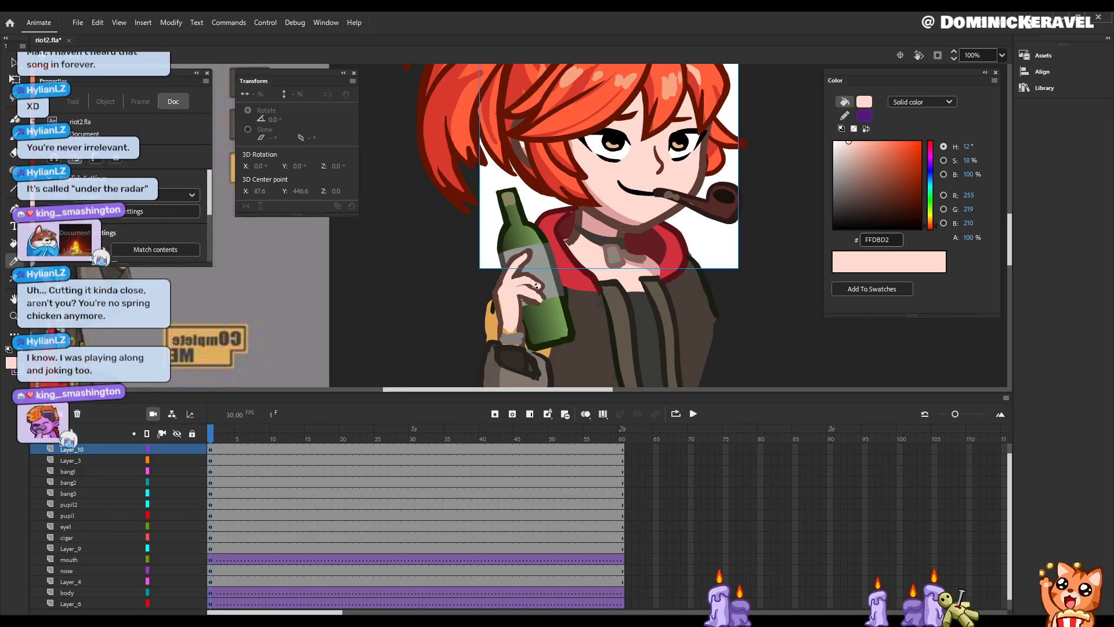
left_click(535, 286)
key("b")
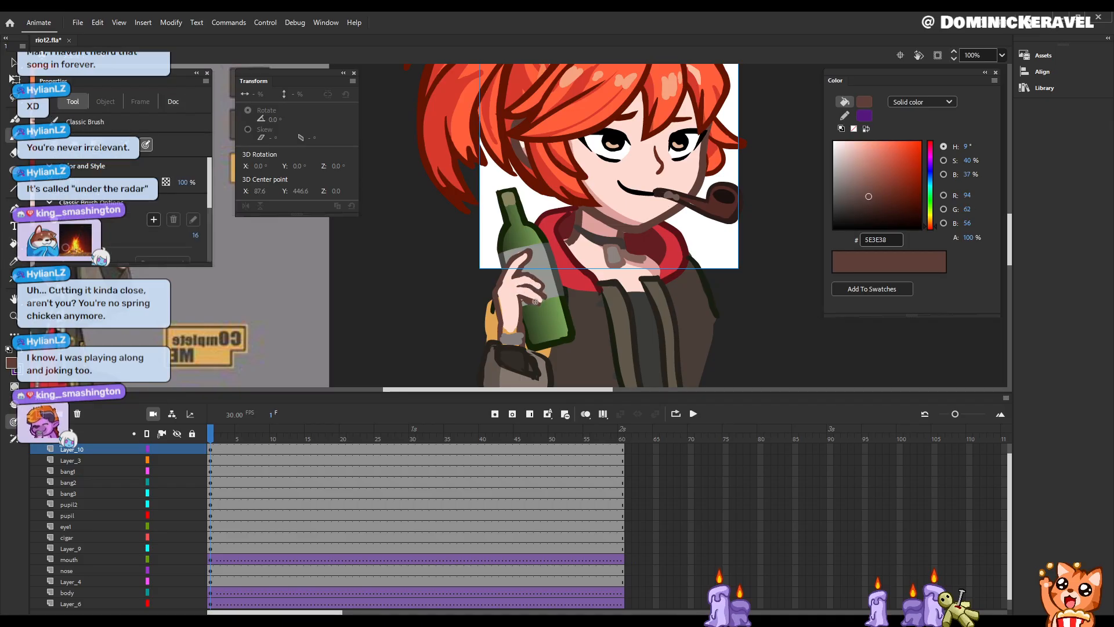
key("e")
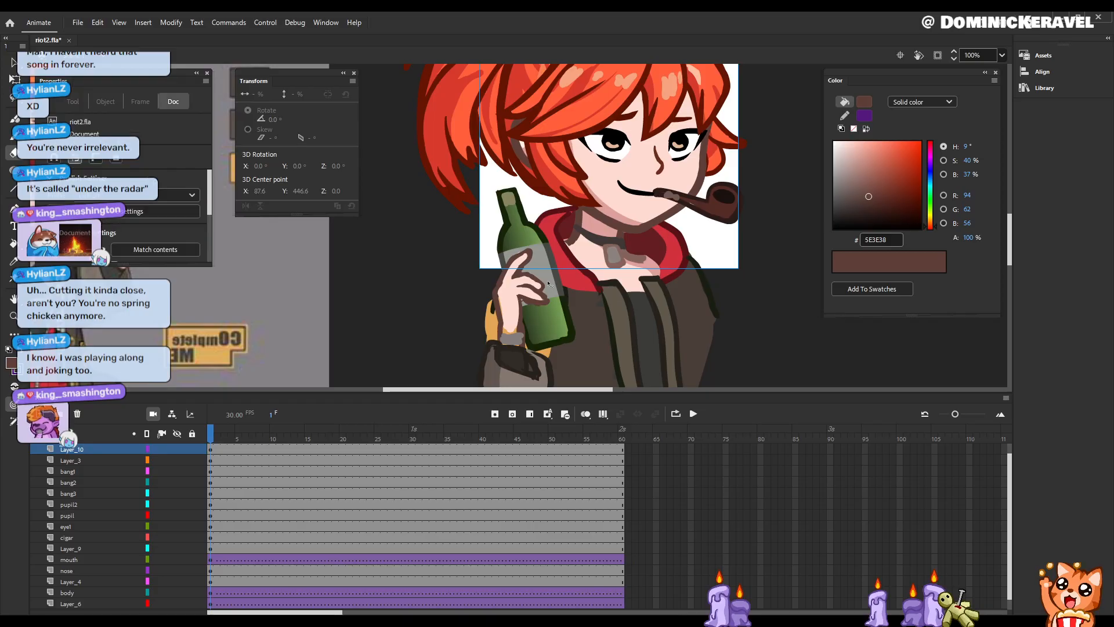
key("e")
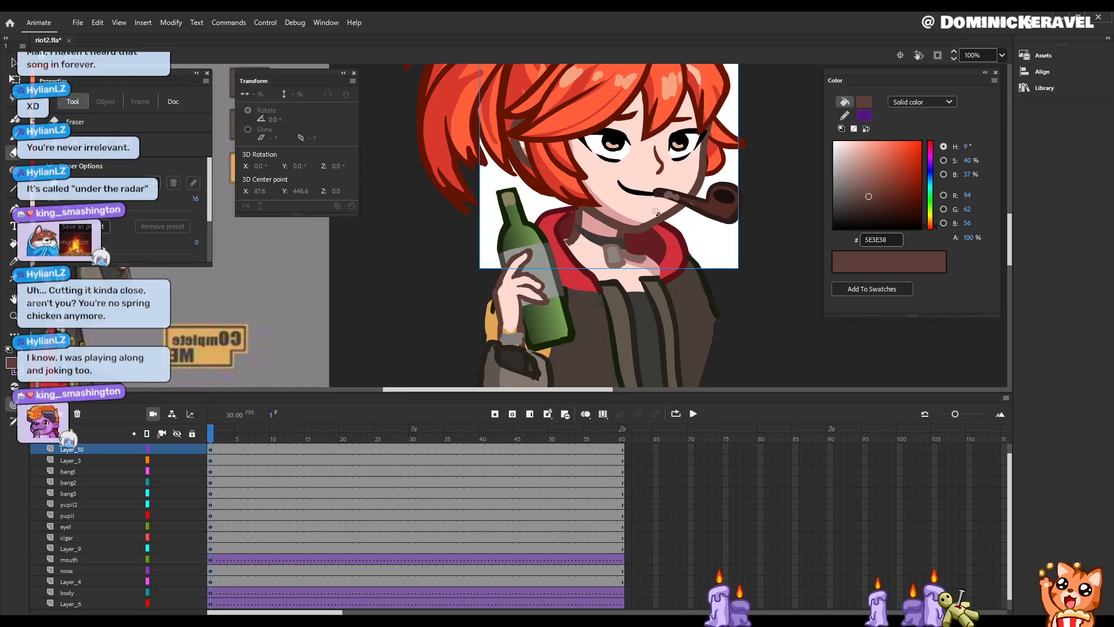
key("v")
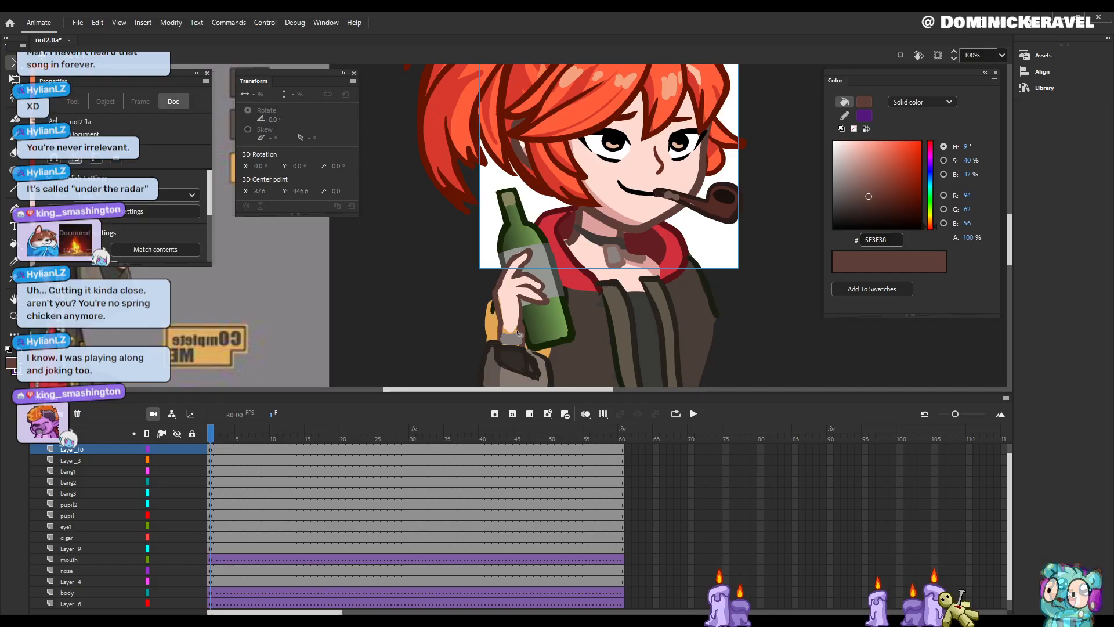
key("e")
key("ctrl+s")
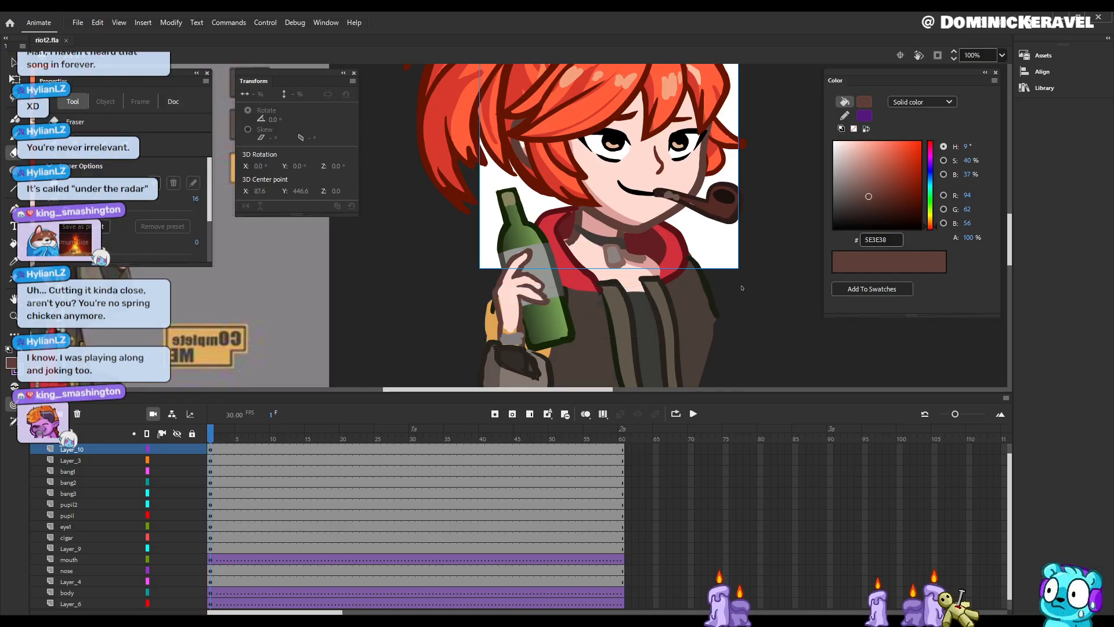
Step: Sample the skin tone FFDBD2 from the hand and save the file
key("ctrl+minus")
left_click_drag(712, 324, 654, 325)
left_click(653, 308, "ctrl")
left_click_drag(620, 294, 787, 369)
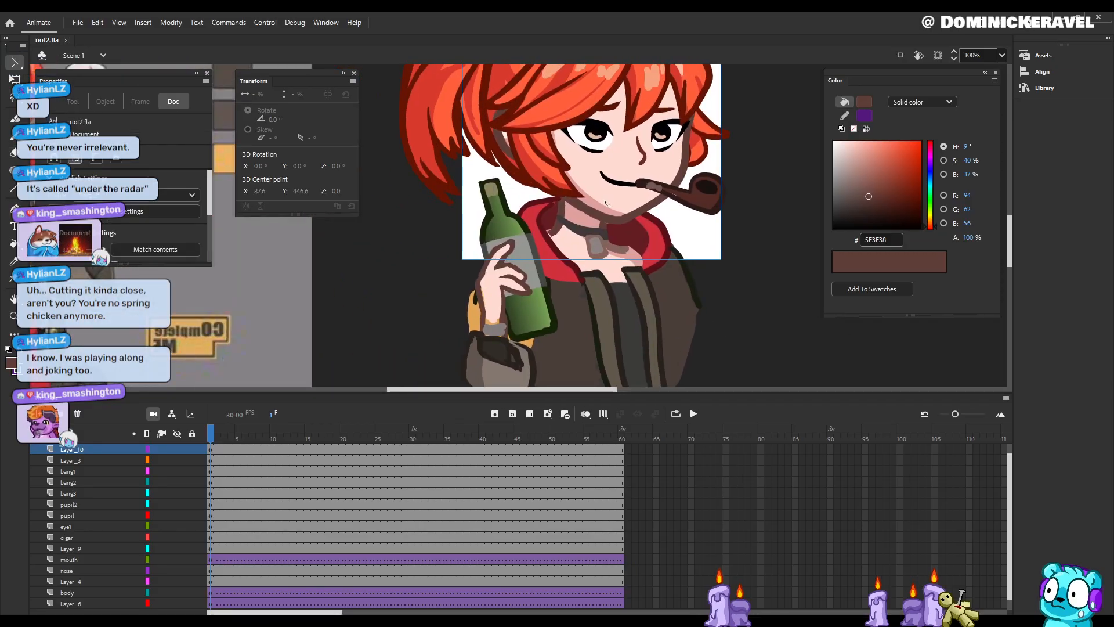
left_click_drag(416, 258, 662, 319)
key("i")
left_click(628, 316)
left_click(622, 333)
key("v")
key("ctrl+minus")
key("ctrl+s")
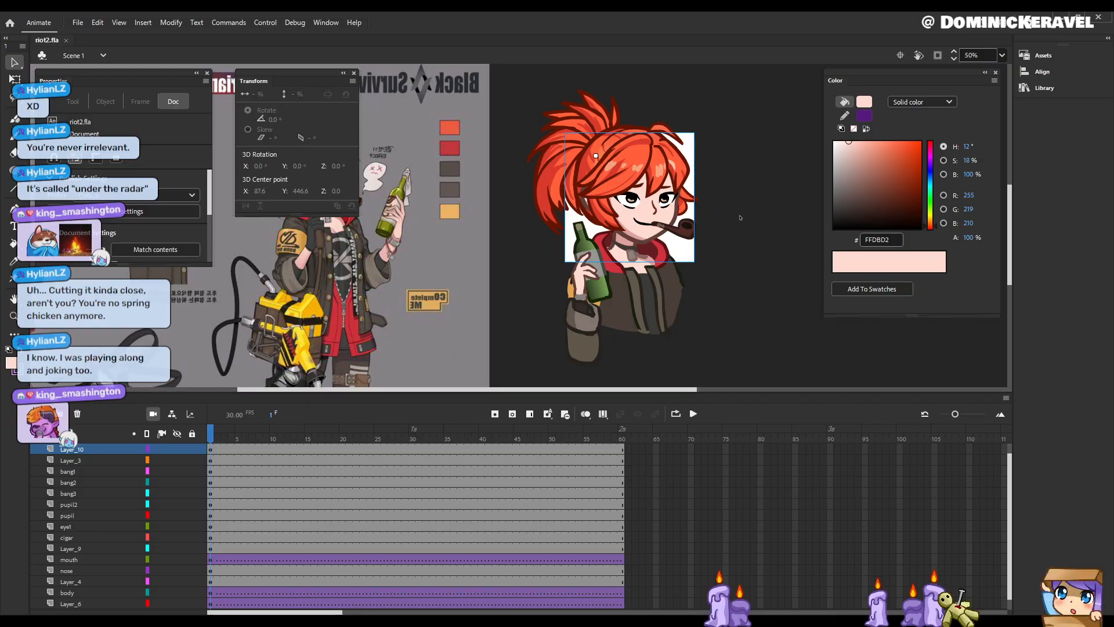
Step: Sample the brown linework colour 5E3E38 from the hand and save the file
left_click_drag(670, 286, 731, 314)
key("i")
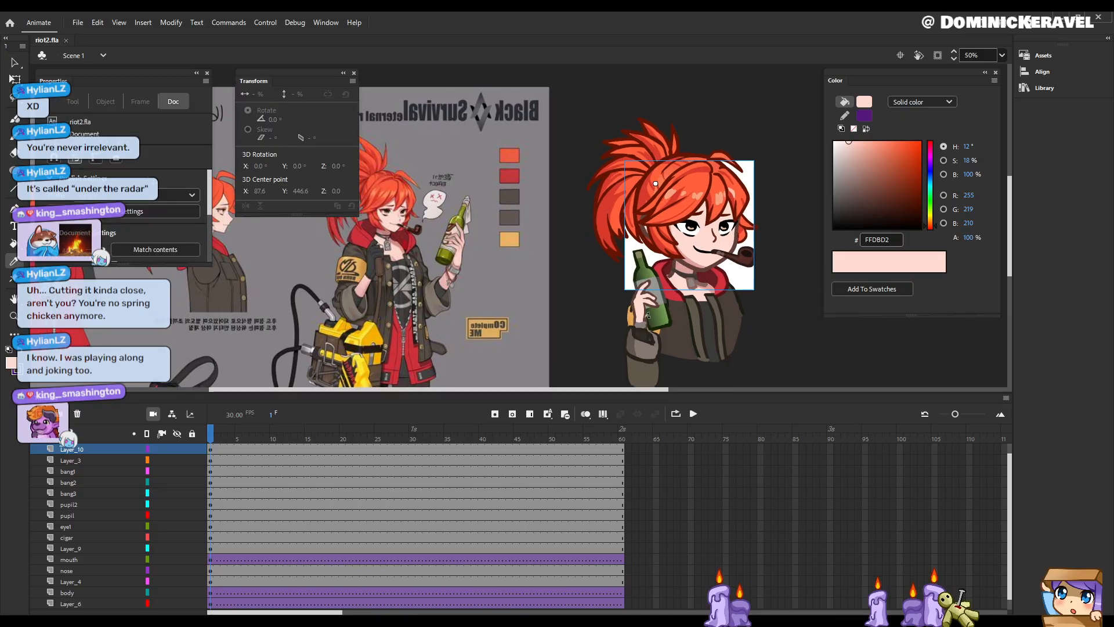
left_click(646, 317)
key("v")
key("ctrl+s")
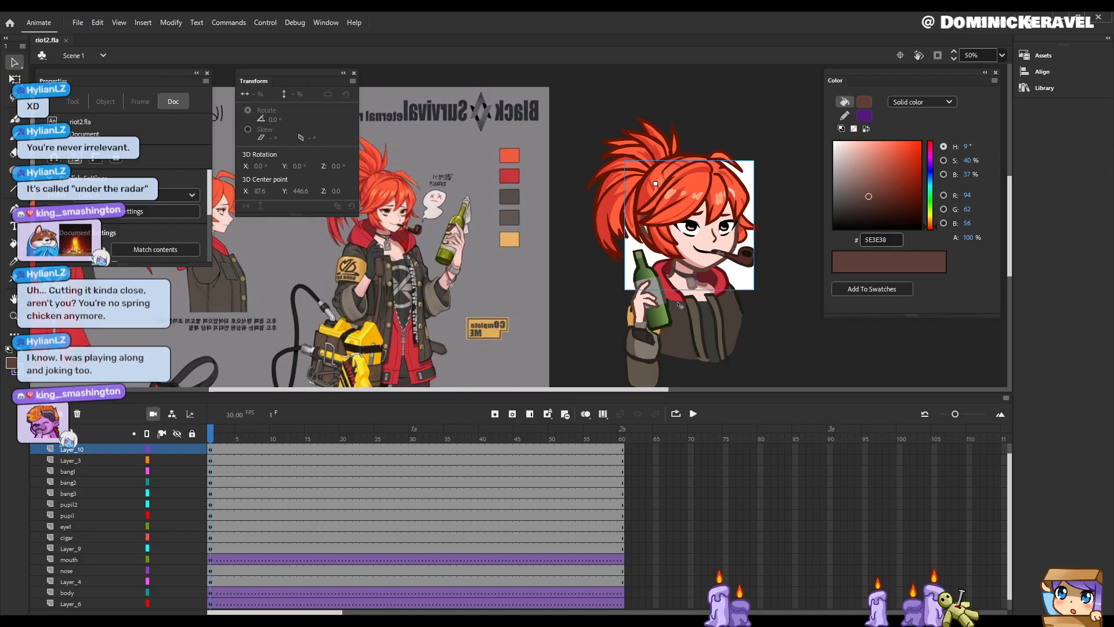
key("i")
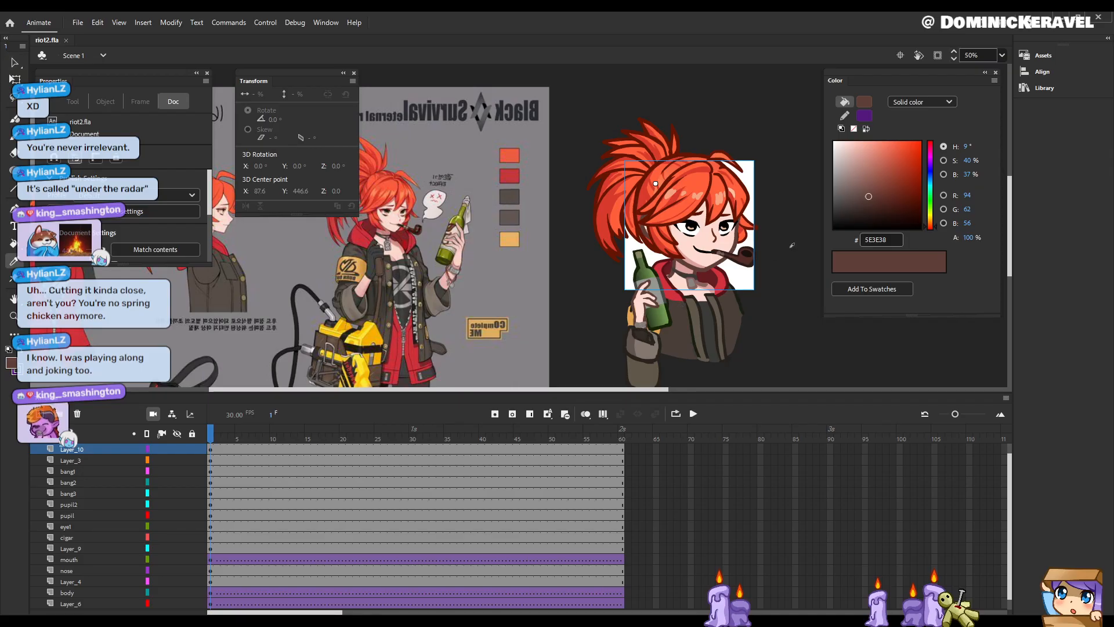
key("v")
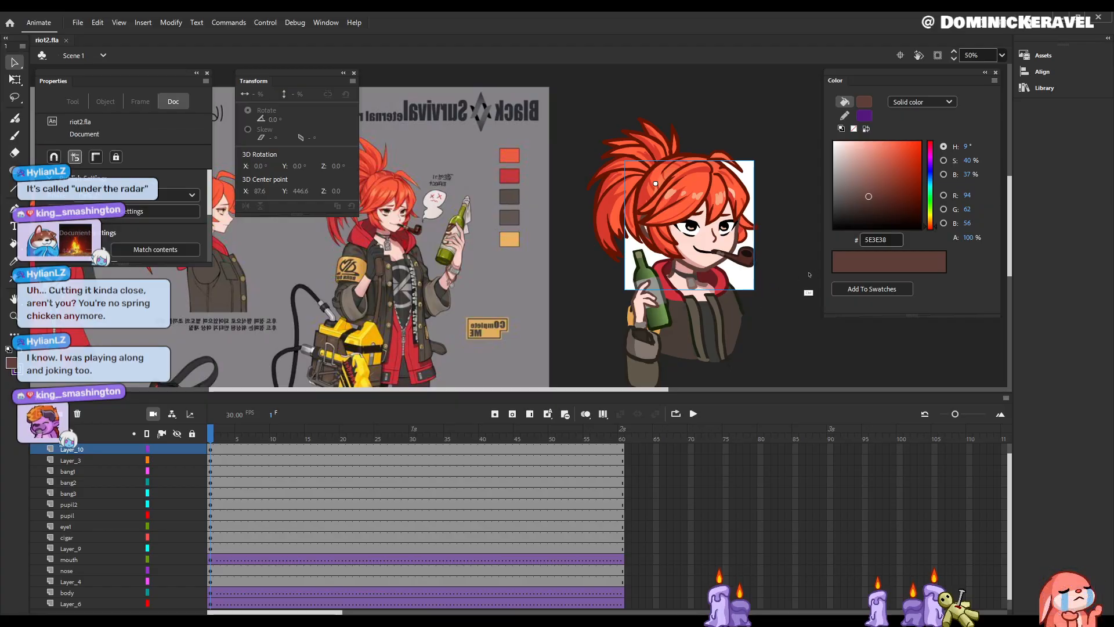
Step: Sample the shirt colour, lighten the fill to grey B6ACAC, and ready the brush
left_click_drag(756, 273, 761, 279)
key("i")
left_click(717, 320)
left_click(838, 166)
key("b")
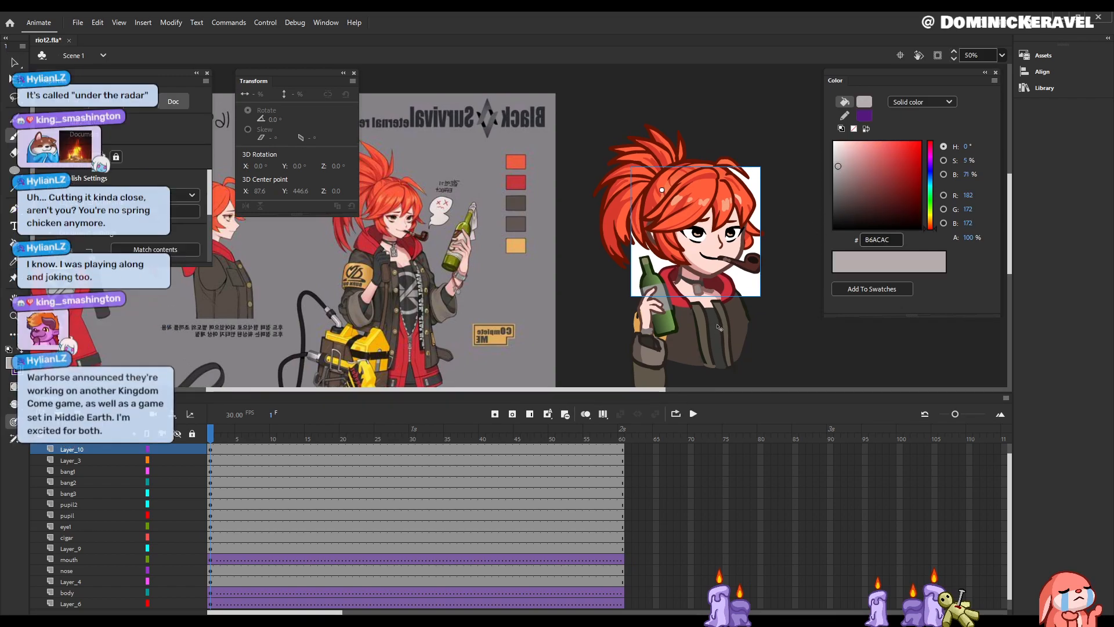
Step: Open the body symbol Tween 2 for editing and restrict the brush to the dark shirt fill
left_click(715, 325, "ctrl")
double_click(718, 326)
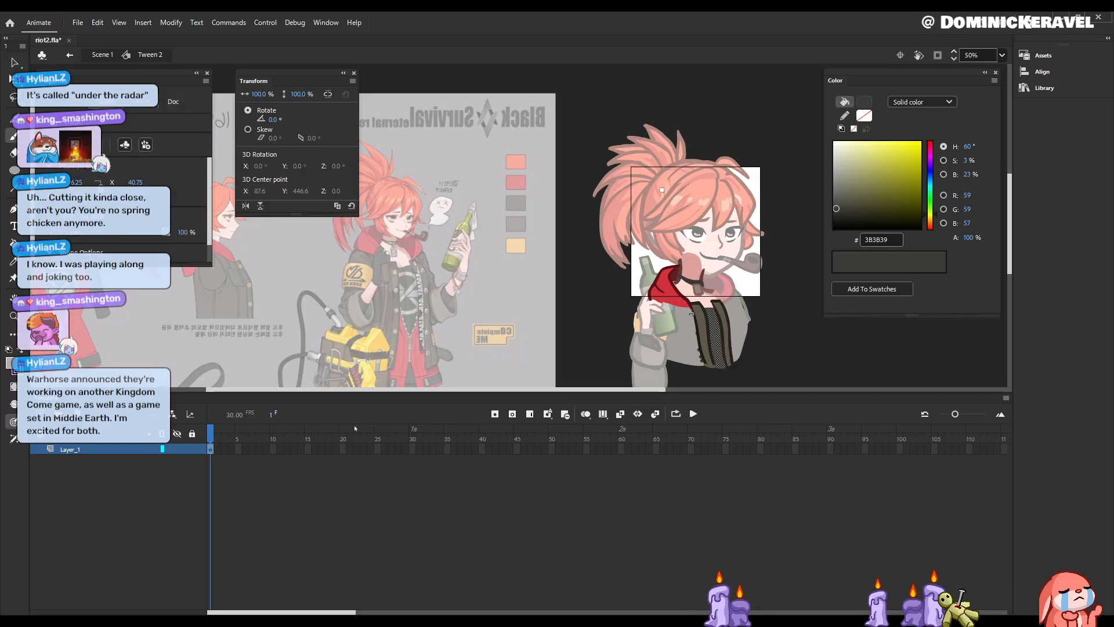
left_click(14, 404)
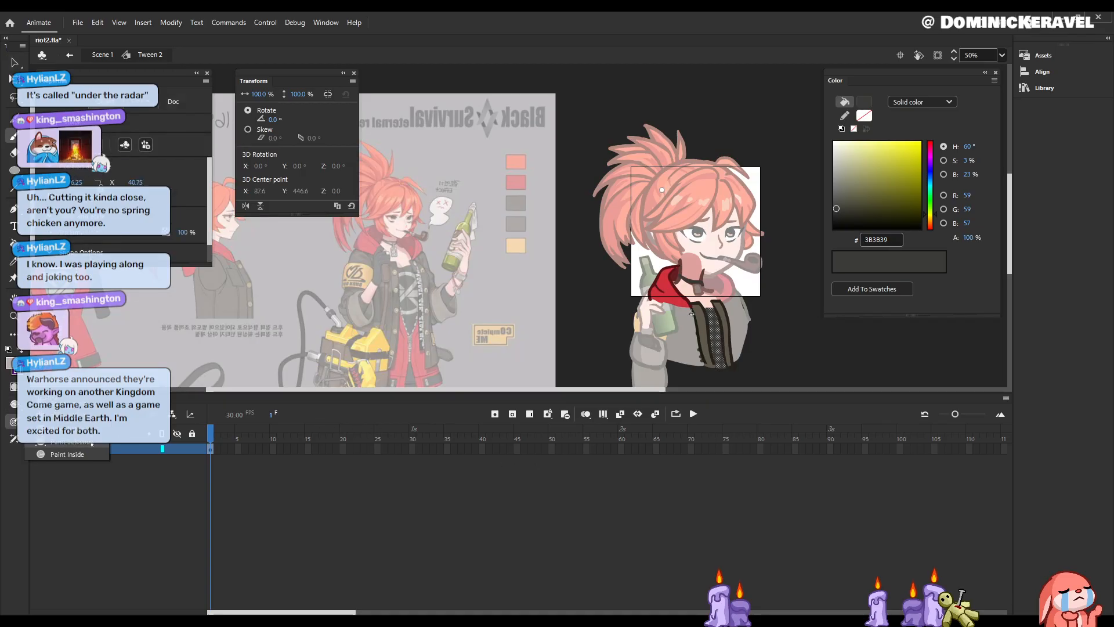
left_click(64, 454)
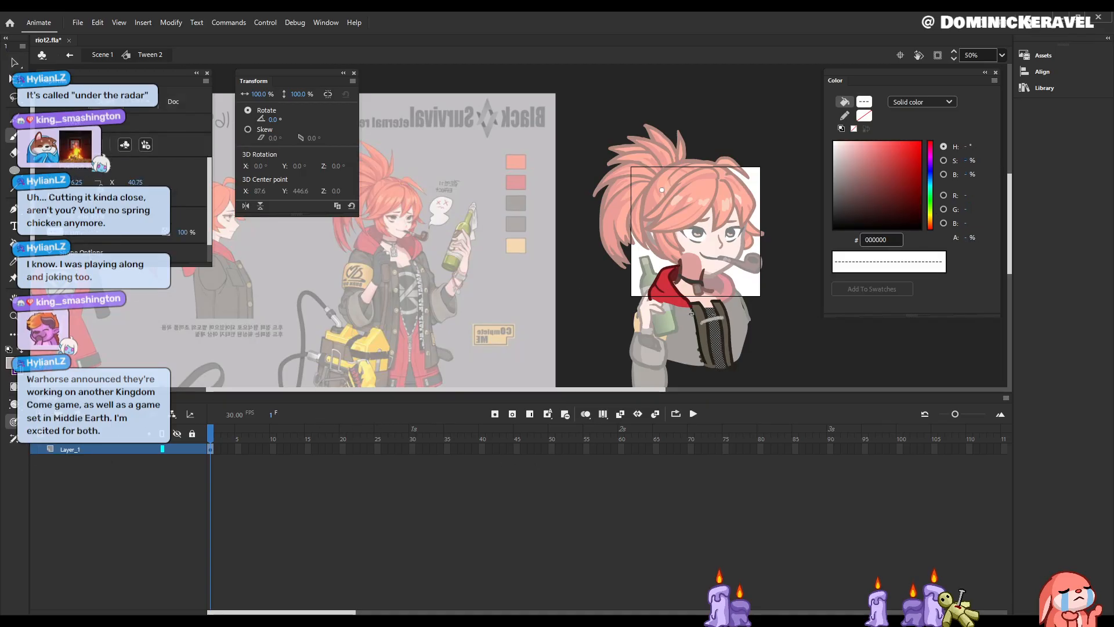
Step: Paint the light grey B6ACAC pattern on the shirt between the jacket edges, return to Scene 1, and save the file
left_click_drag(719, 318, 732, 317)
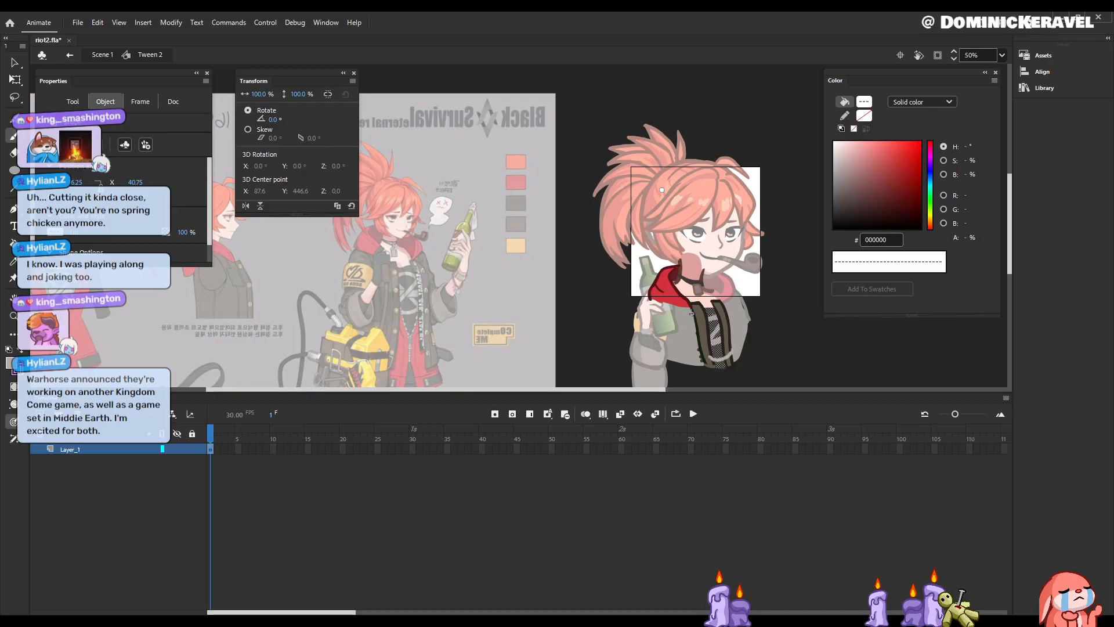
key("v")
double_click(776, 333)
key("ctrl+s")
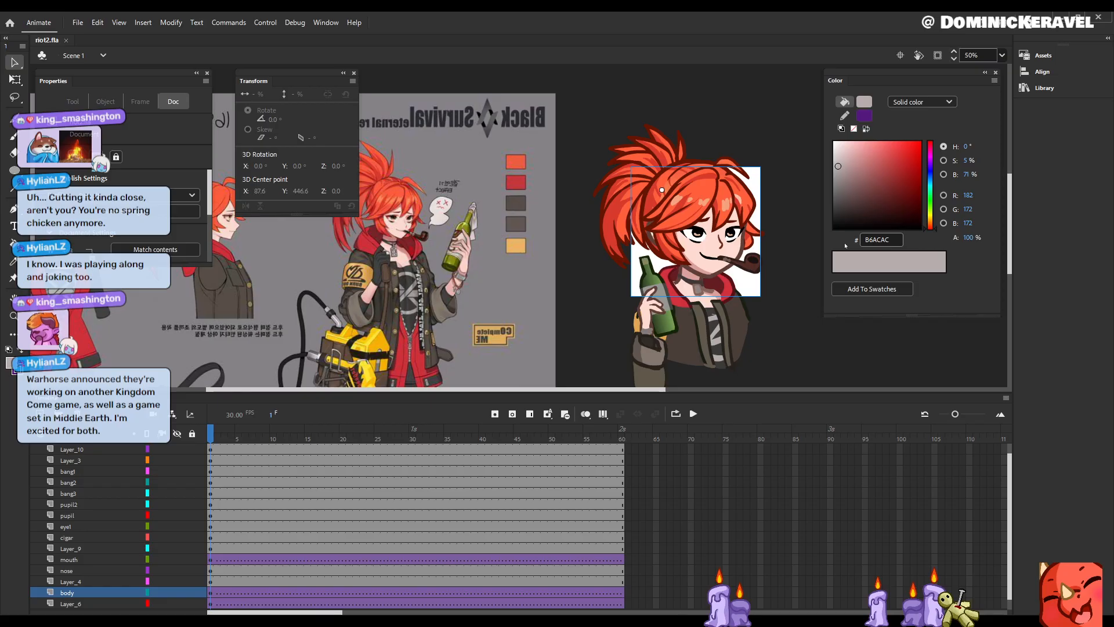
Step: Open the recently used file RECOVER_riot4.fla
left_click_drag(751, 261, 737, 286)
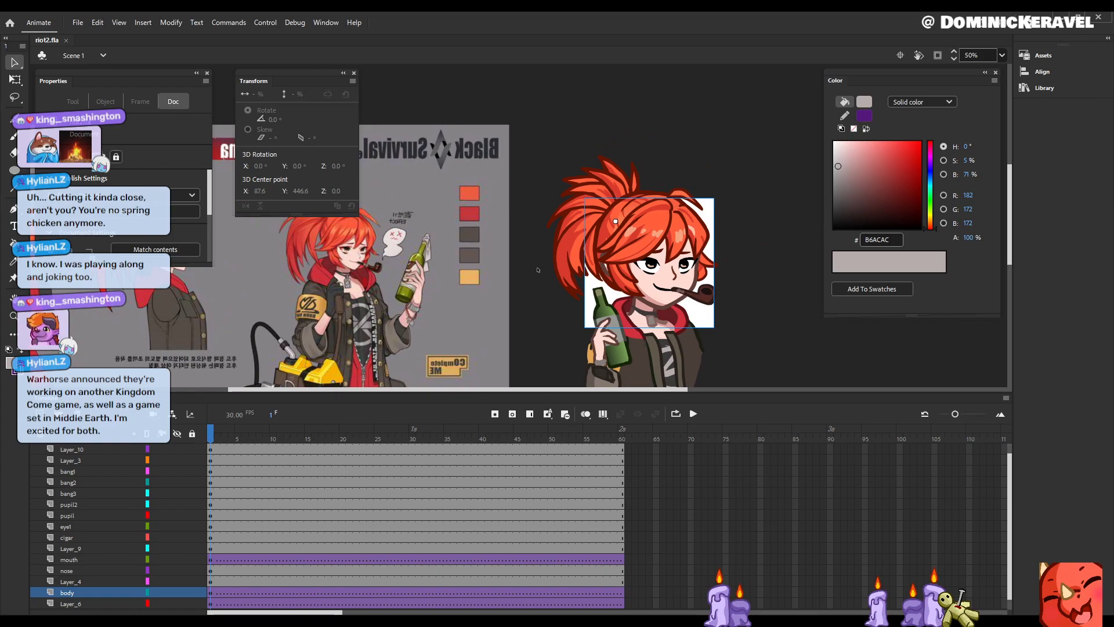
left_click(78, 22)
mouse_move(232, 87)
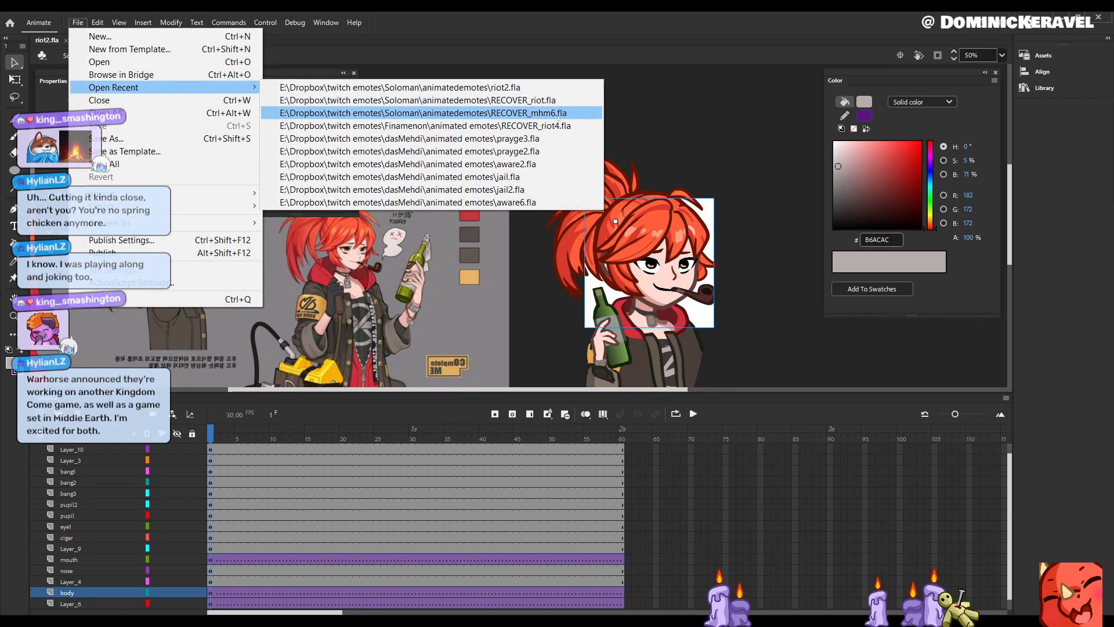
left_click(524, 126)
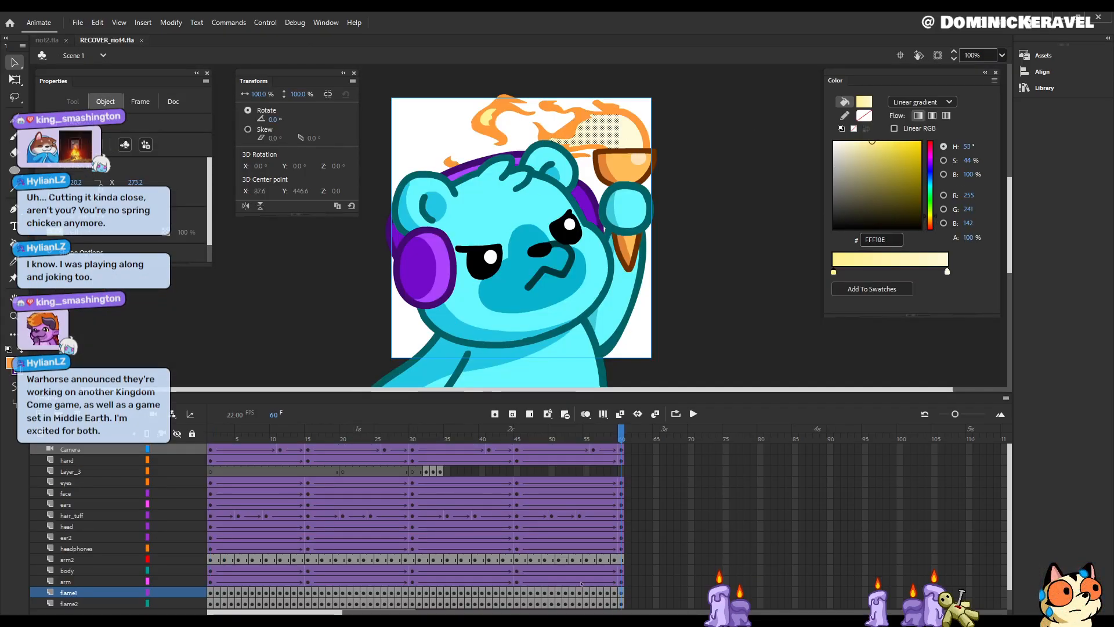
Step: Select the flame1 and flame2 layers in RECOVER_riot4.fla and copy them
scroll(551, 575, "down", 1)
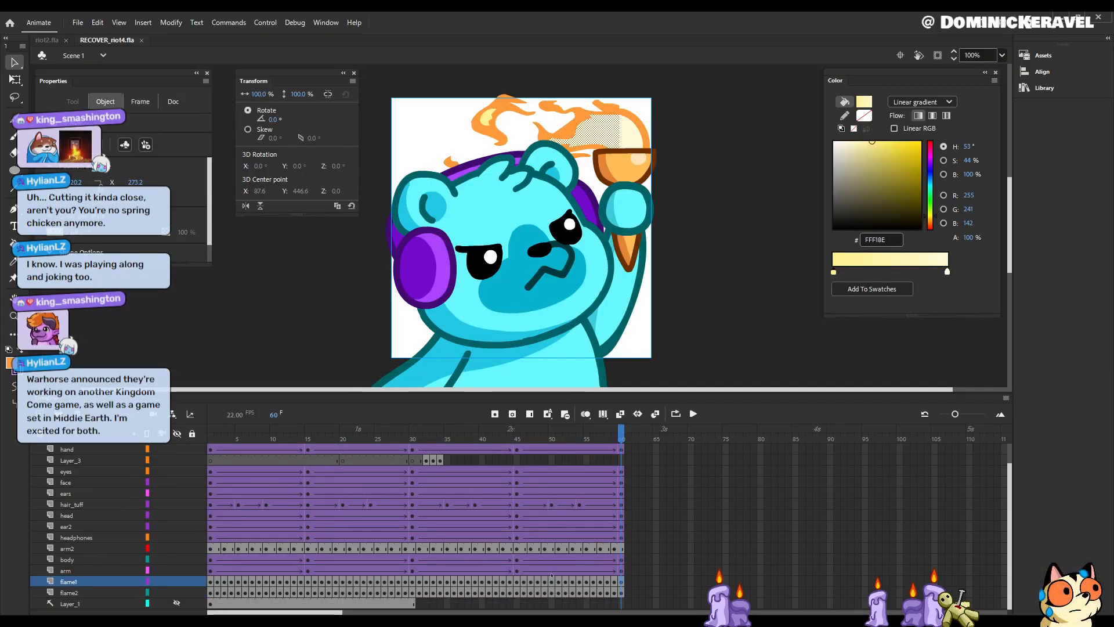
left_click(98, 591, "shift")
right_click(99, 589)
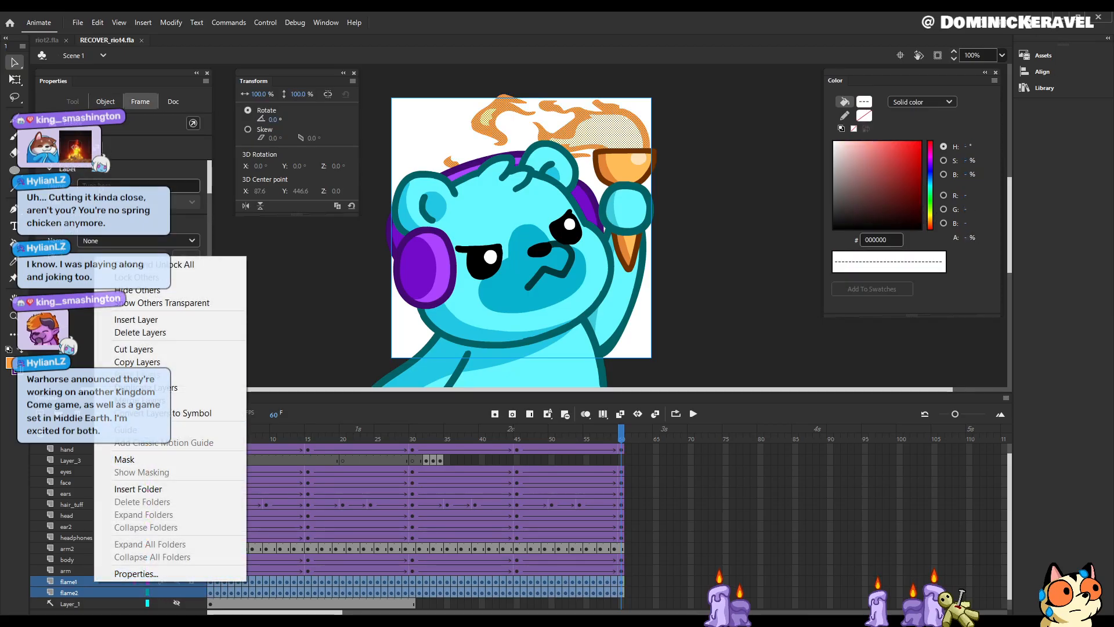
left_click(137, 362)
Step: Switch back to riot2.fla, select the bottle on Layer_3, and duplicate that layer
key("ctrl+Tab")
scroll(85, 588, "down", 1)
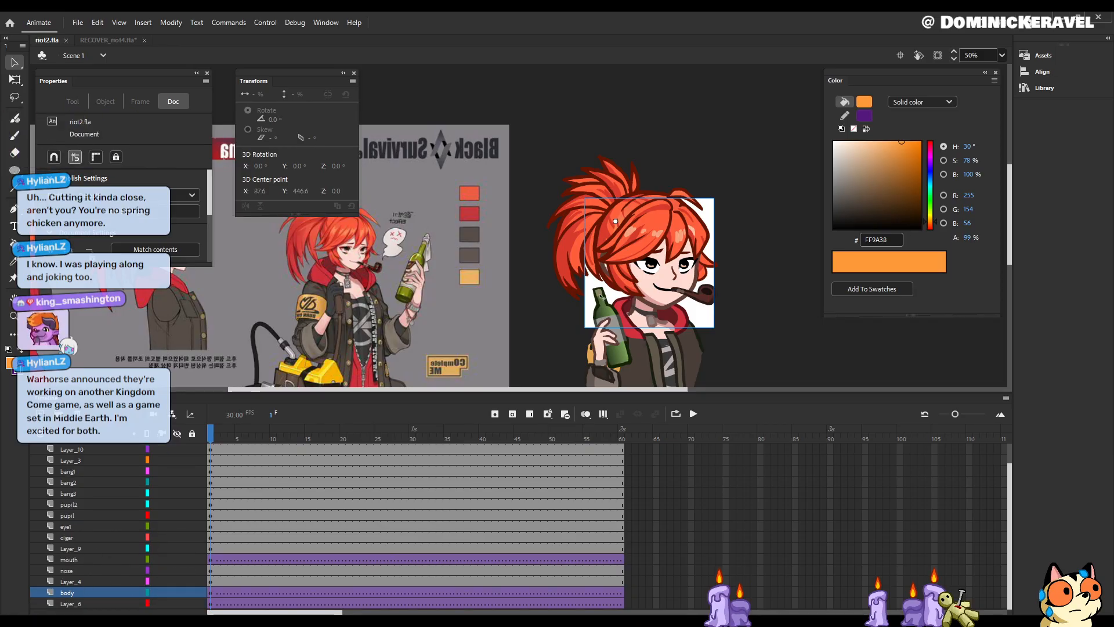
left_click(601, 297)
right_click(115, 459)
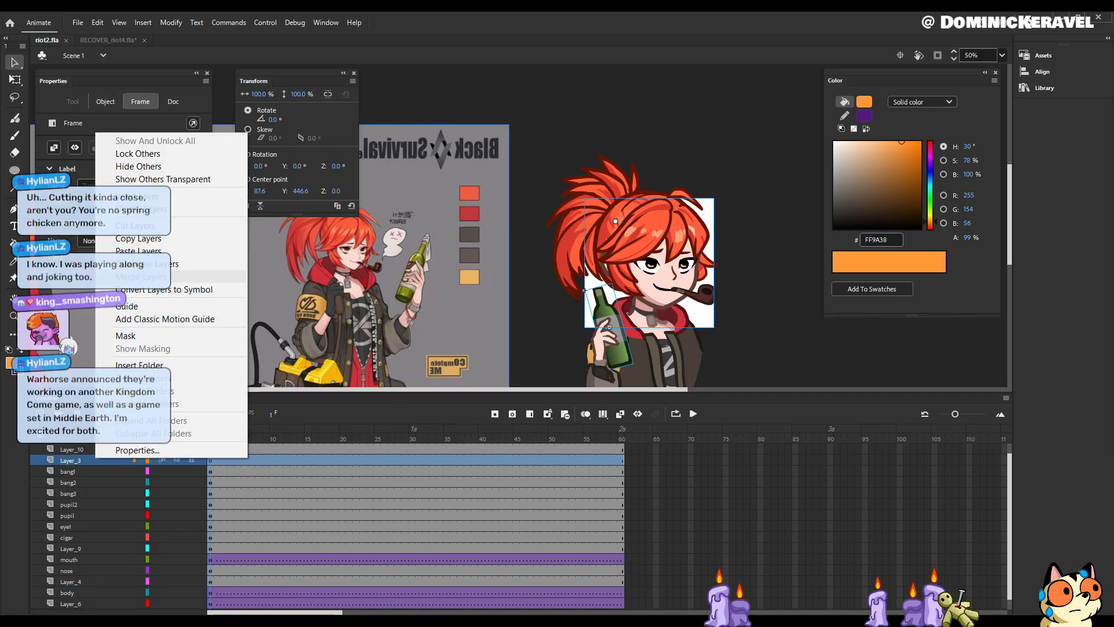
left_click(145, 276)
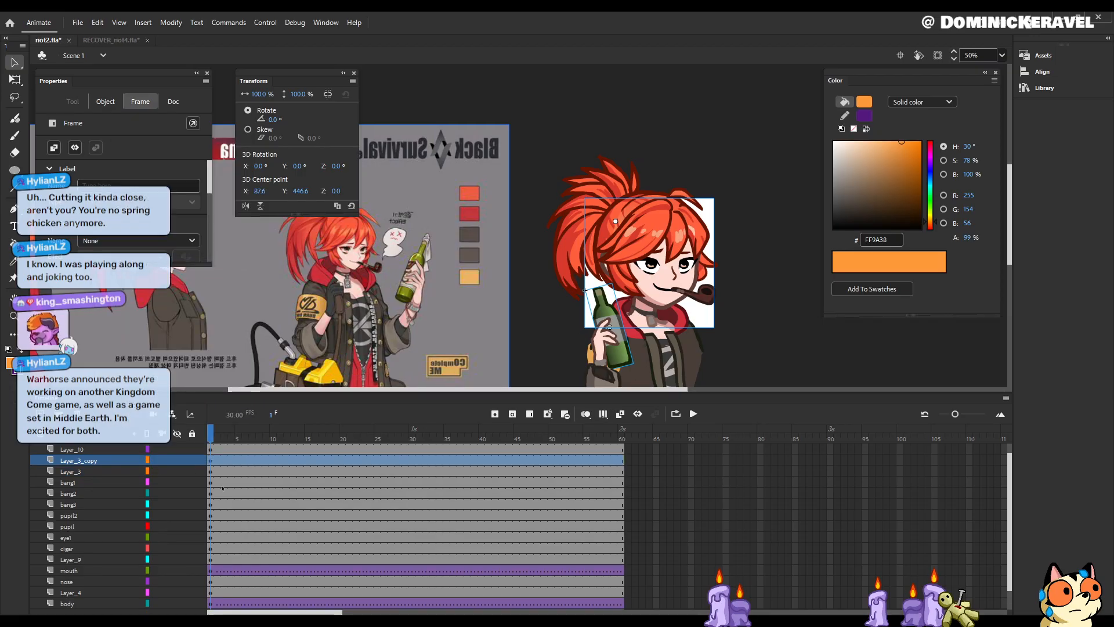
Step: Undo the duplication of Layer_3 and paste the copied flame1 and flame2 layers directly above Layer_3
key("ctrl+z")
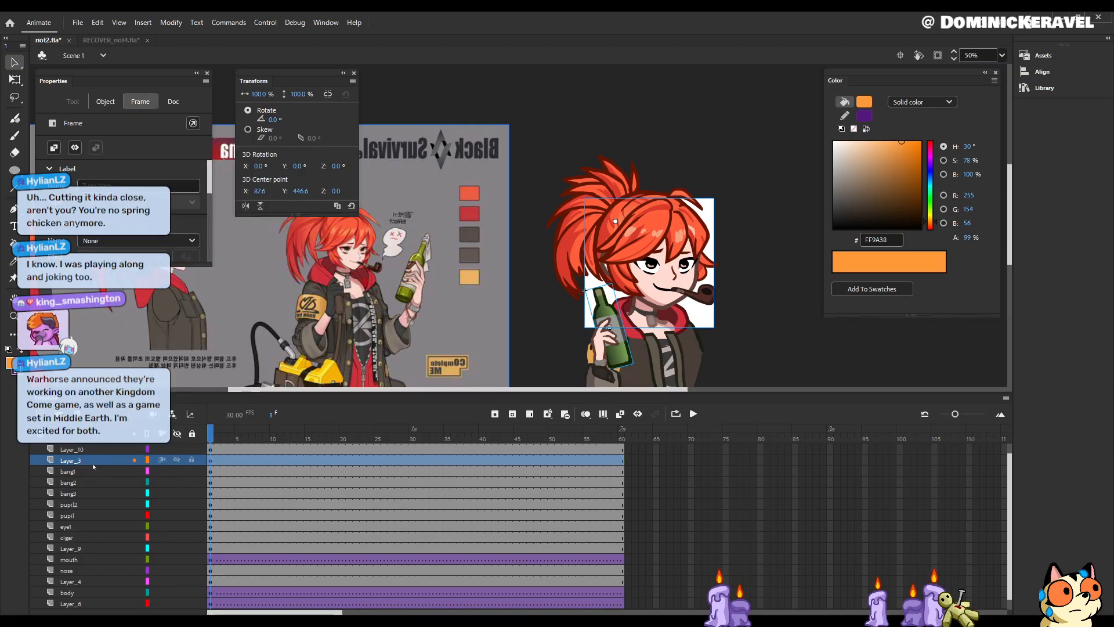
right_click(94, 461)
left_click(140, 255)
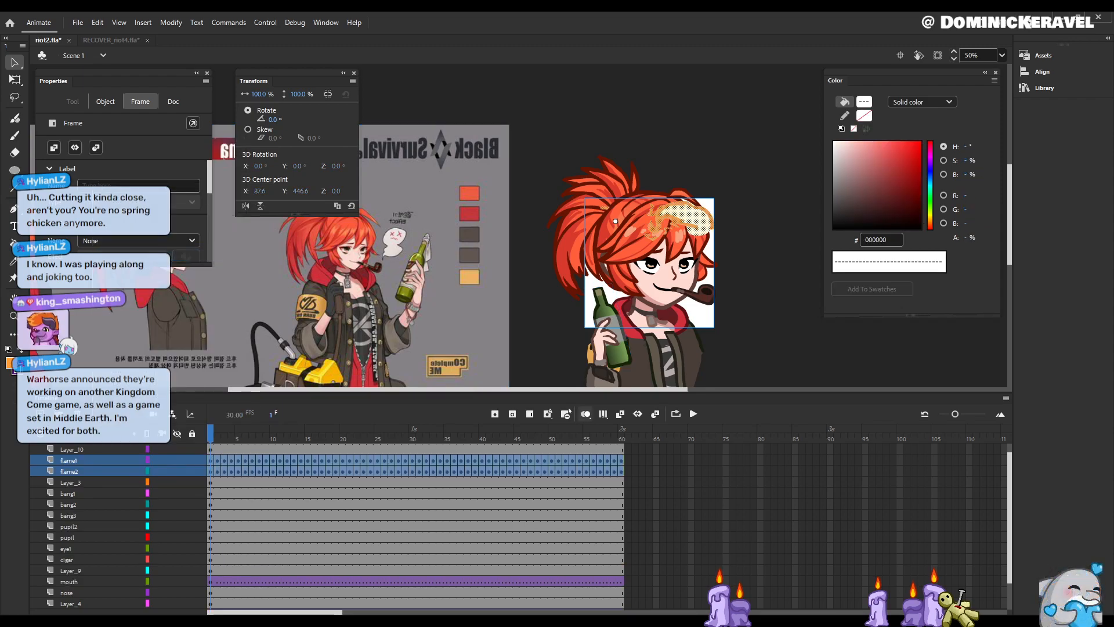
Step: Lock all layers except flame1 and flame2, and move the flames in all 60 frames together onto the bottle's mouth with Edit Multiple Frames
left_click(193, 434)
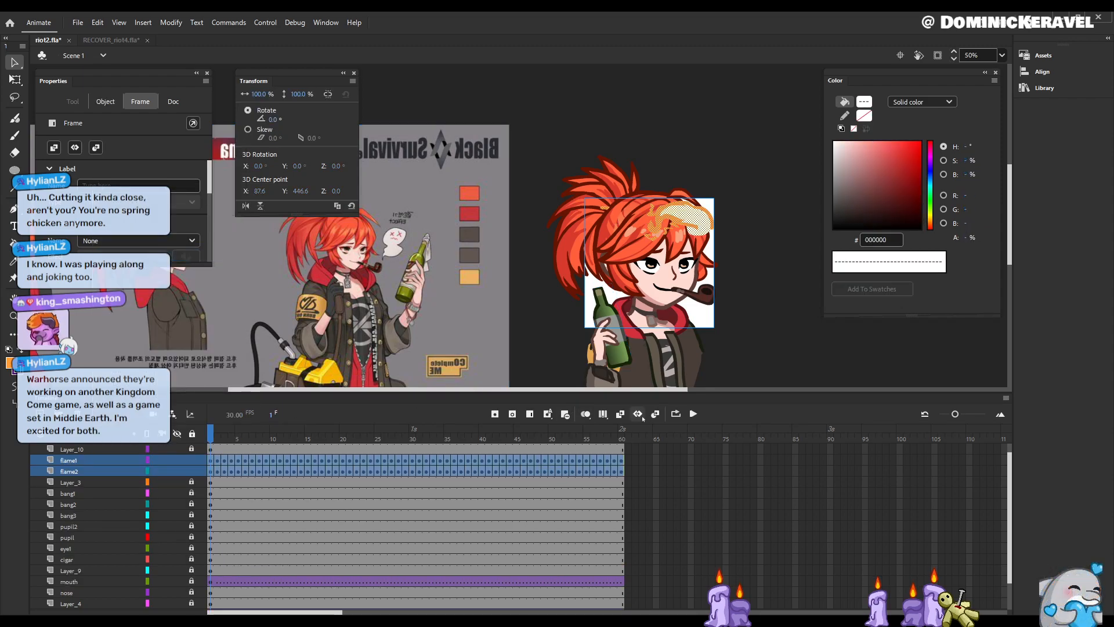
left_click(602, 414)
left_click_drag(226, 439, 624, 439)
key("ctrl+a")
left_click_drag(615, 259, 505, 315)
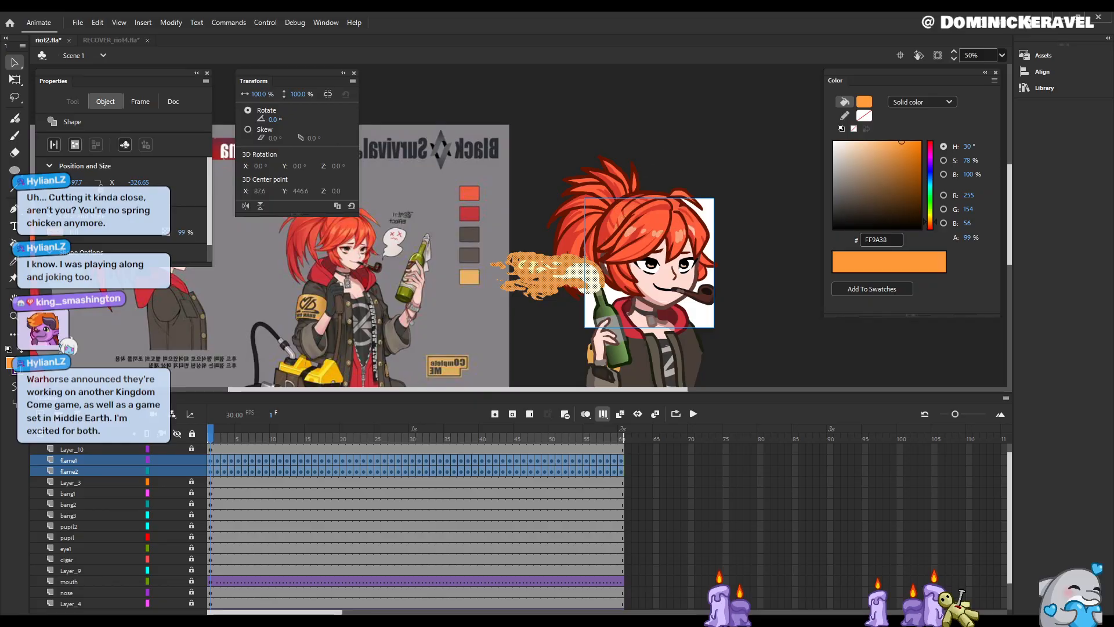
left_click(603, 414)
key("e")
key("v")
left_click(533, 309)
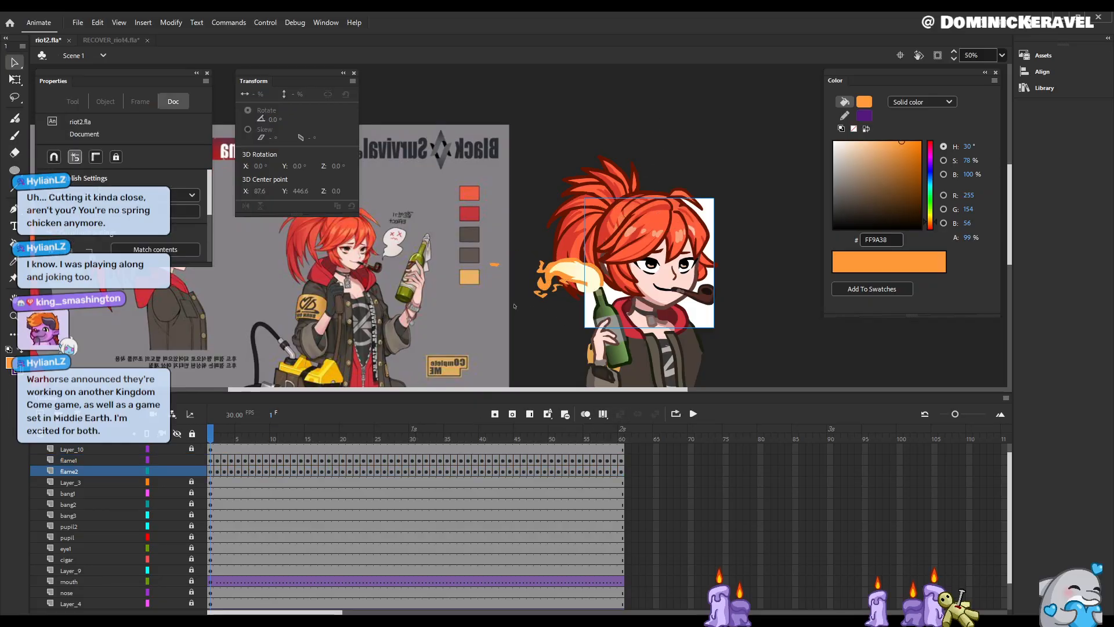
Step: Preview the flame animation on the timeline and as a test movie
key("Return")
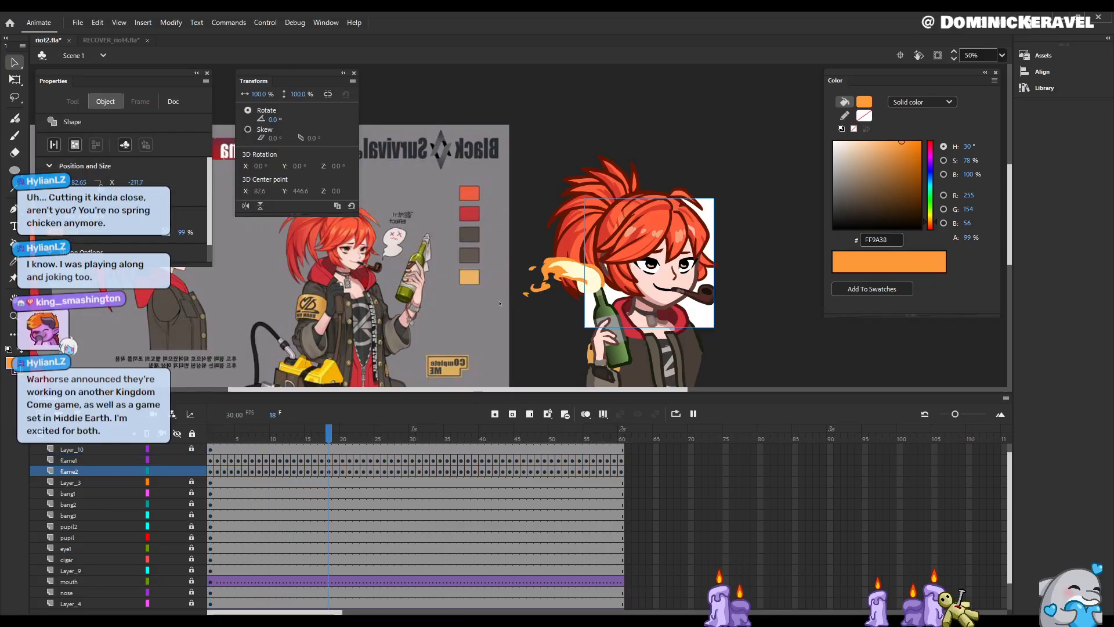
key("ctrl+Return")
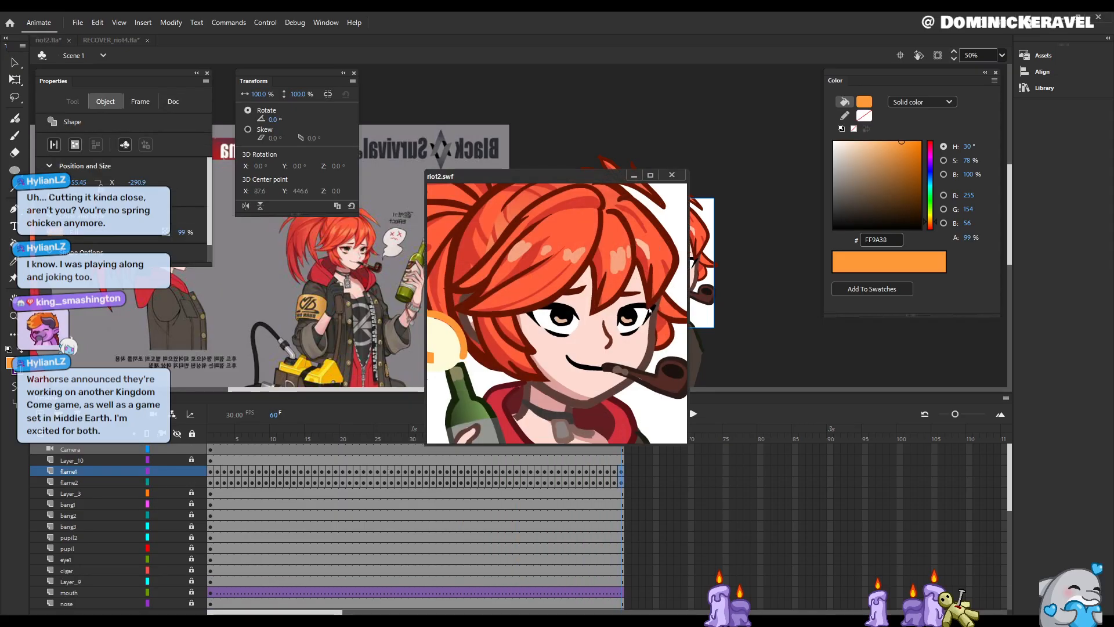
left_click(672, 175)
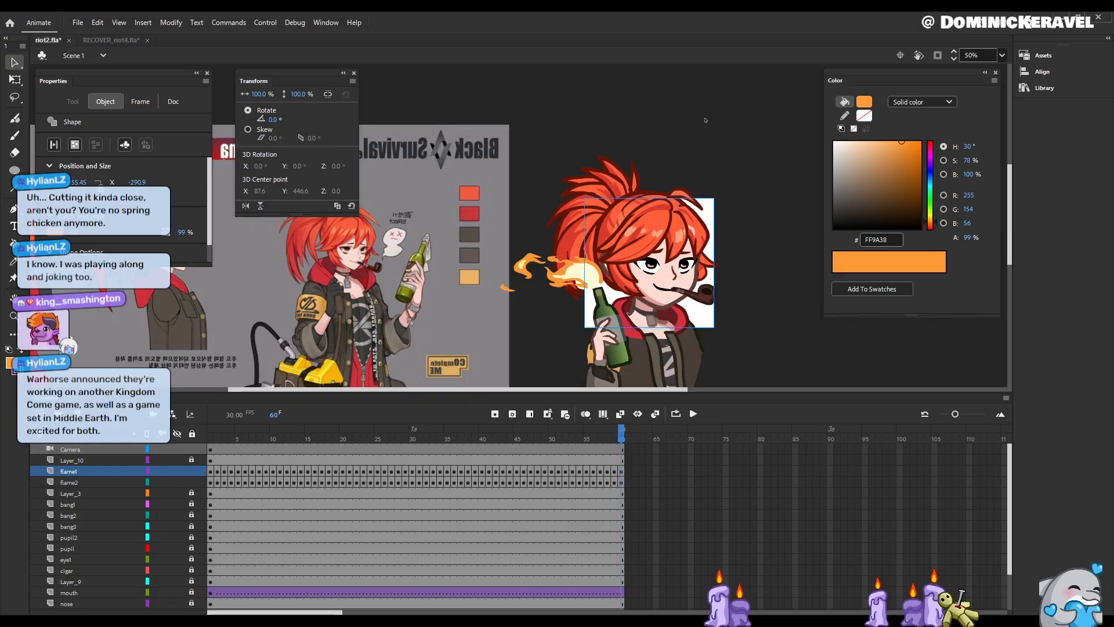
key("Return")
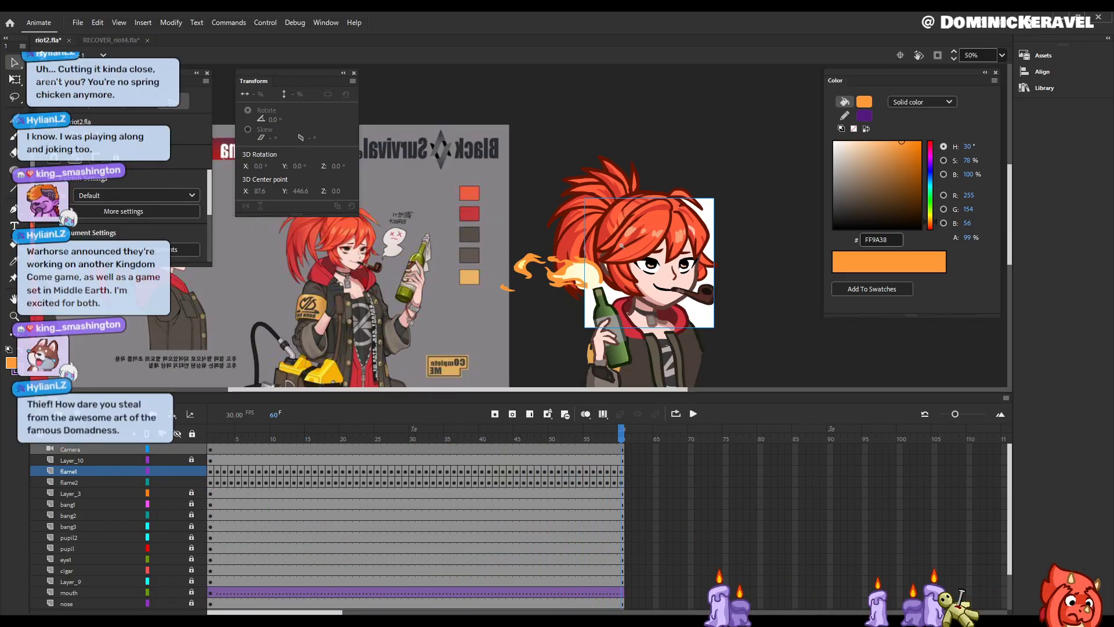
Step: Replay the flame animation on the stage at close and wider views, and save riot2.fla
key("ctrl+=")
left_click_drag(746, 246, 719, 250)
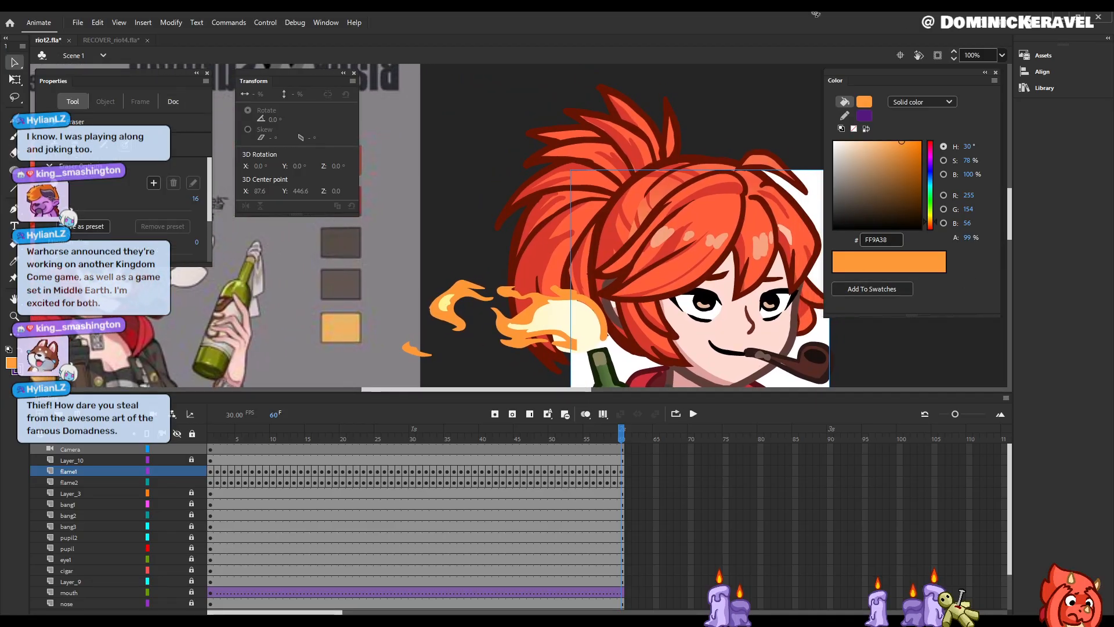
key("Return")
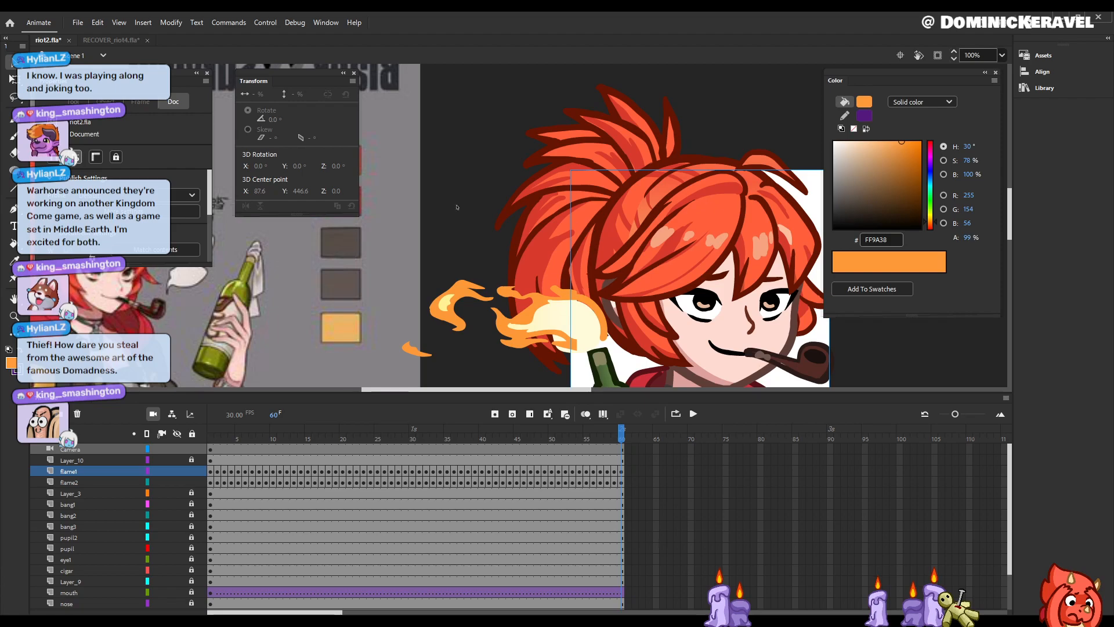
scroll(647, 259, "down", 4)
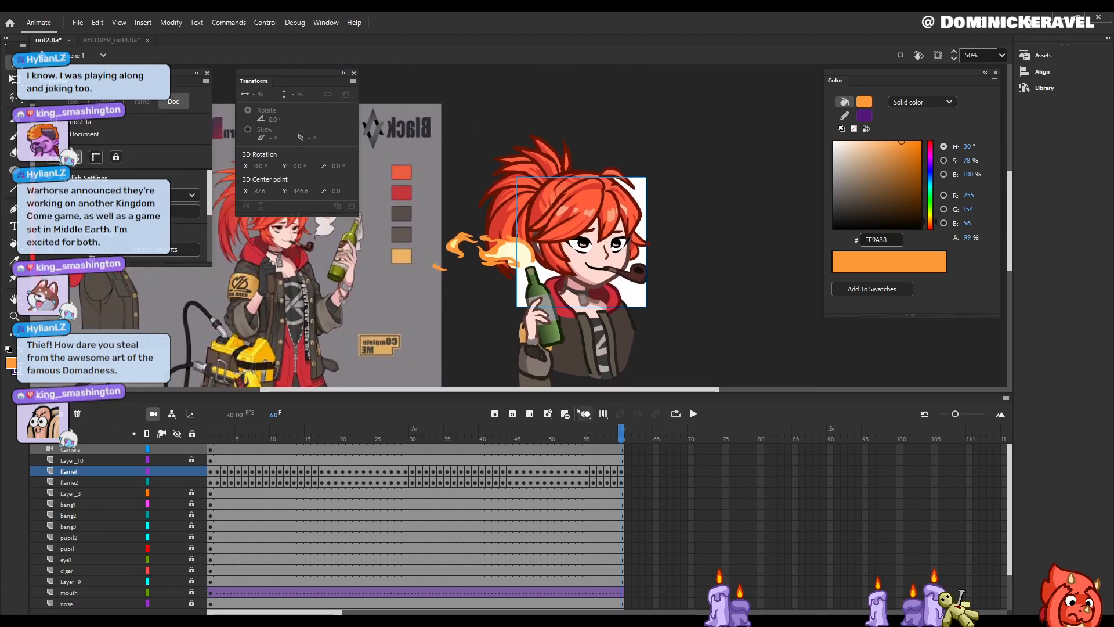
left_click_drag(670, 230, 701, 248)
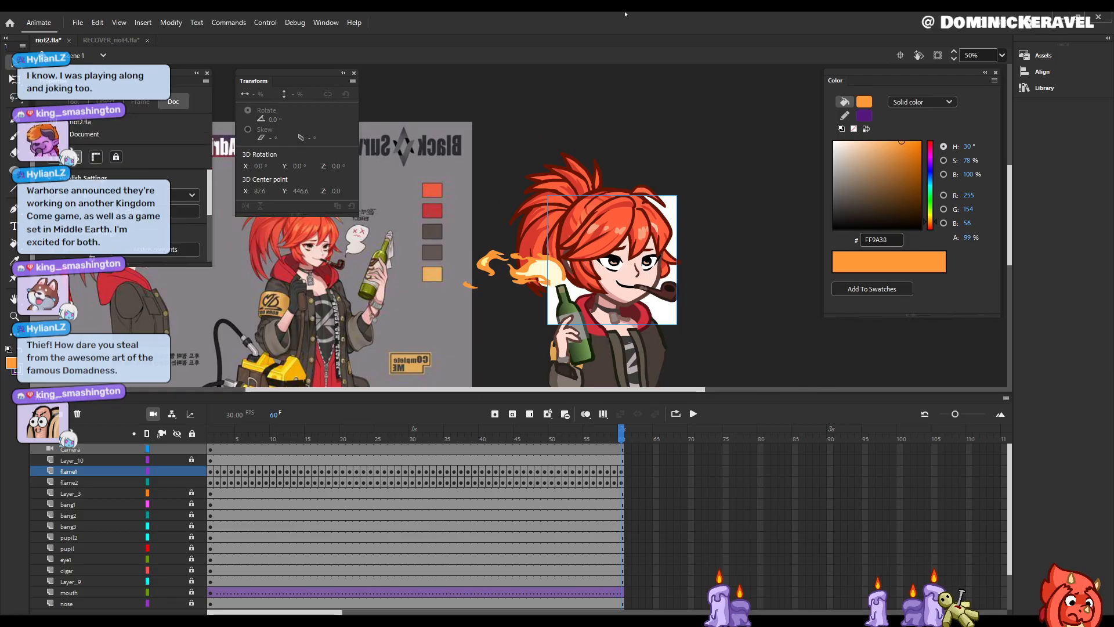
key("Return")
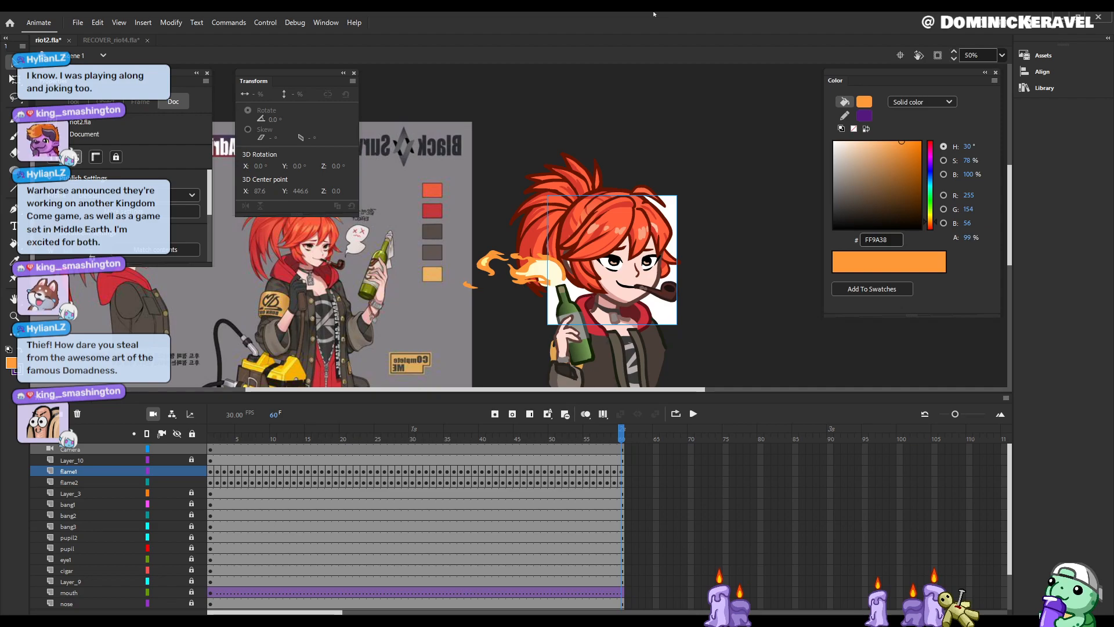
key("Return")
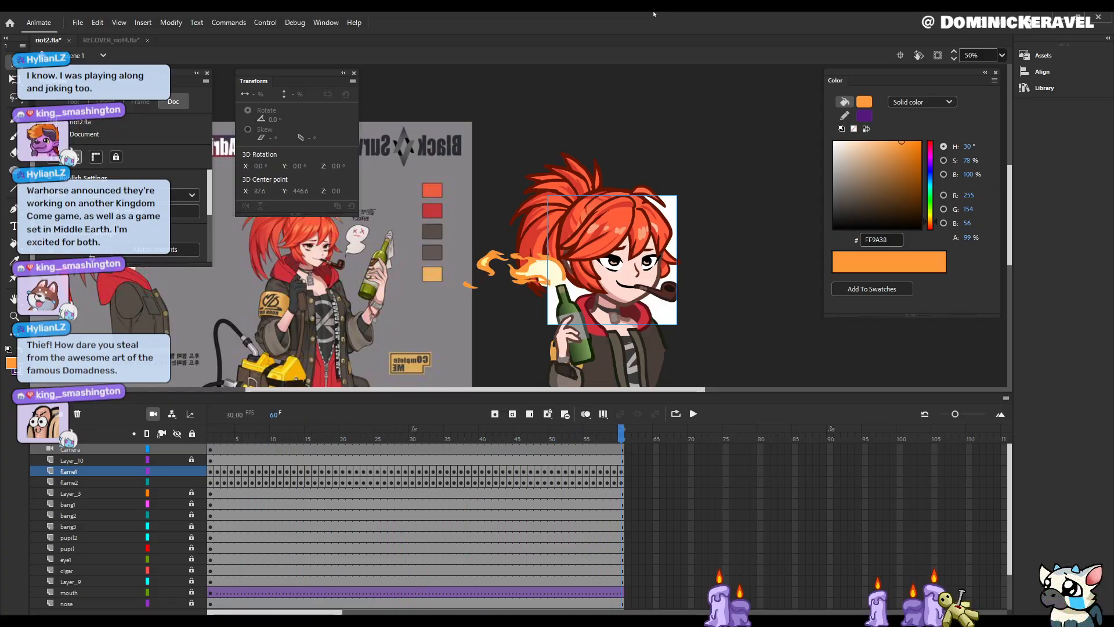
key("Return")
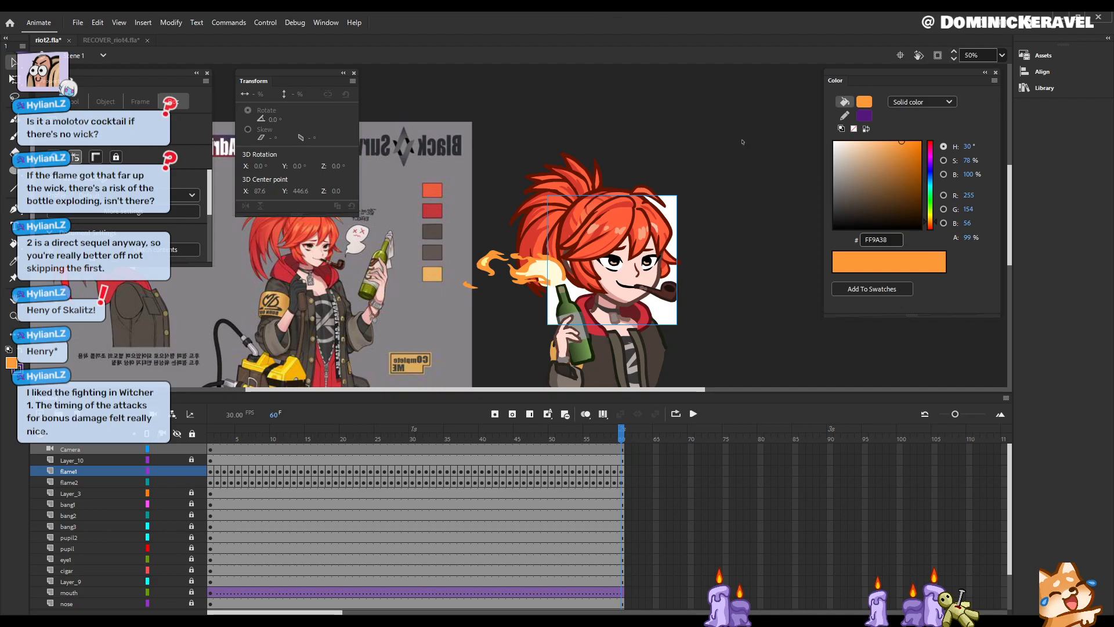
key("ctrl+s")
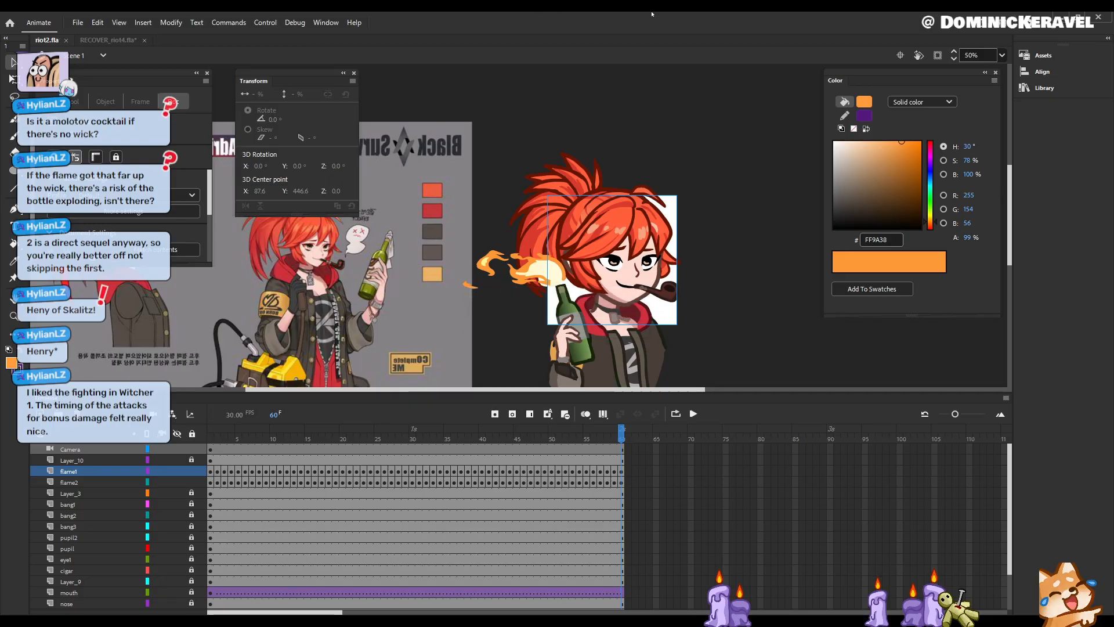